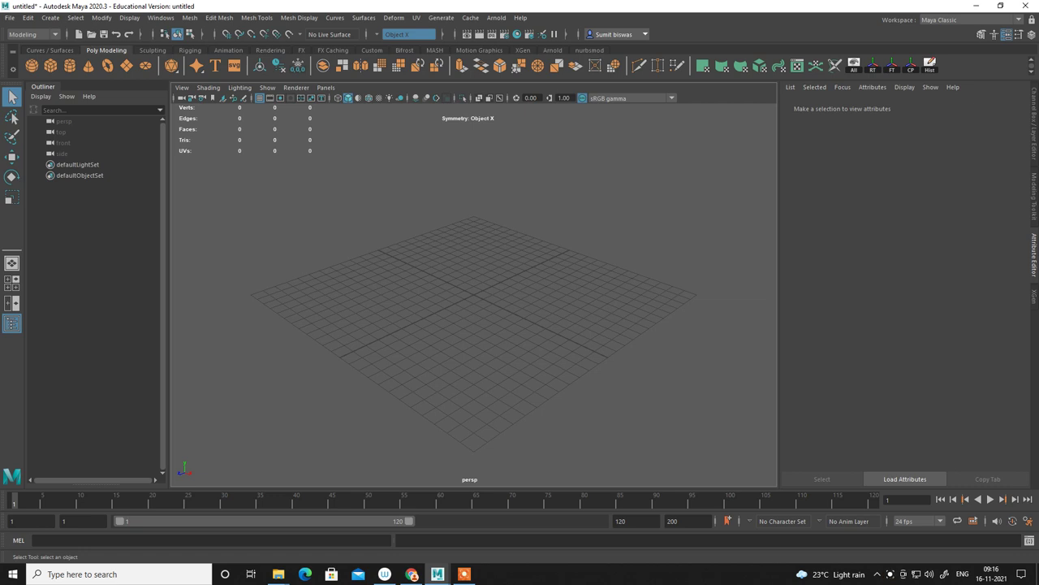
Add a polygon sphere at the origin and dolly in toward it.
mouse_move(489, 256)
left_mouse_down("alt")
mouse_move(471, 295)
mouse_move(527, 303)
mouse_move(489, 307)
left_mouse_up("alt")
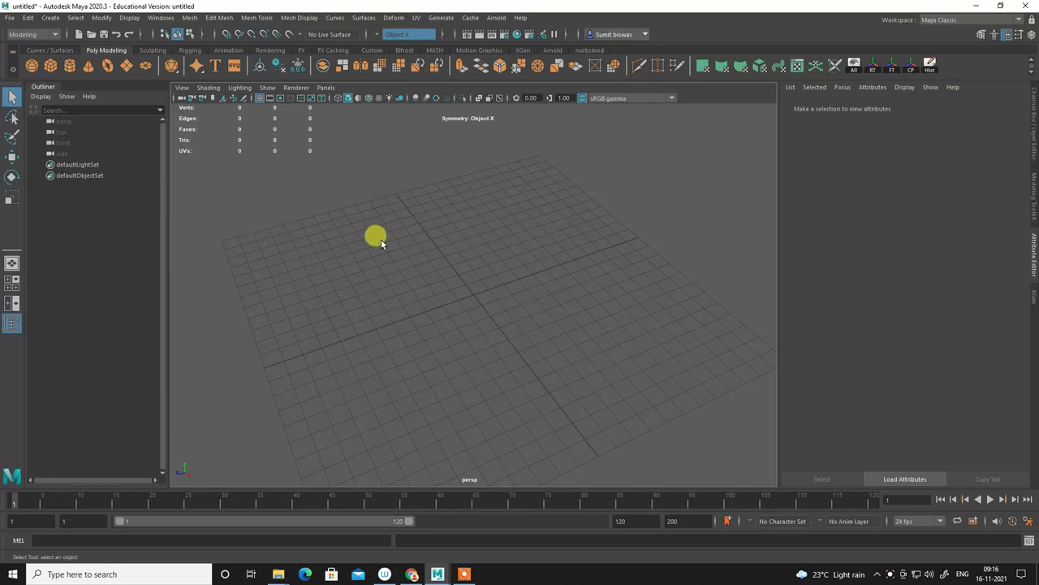
mouse_move(382, 243)
left_mouse_down("alt")
mouse_move(429, 285)
mouse_move(398, 250)
mouse_move(441, 290)
mouse_move(476, 297)
left_mouse_up("alt")
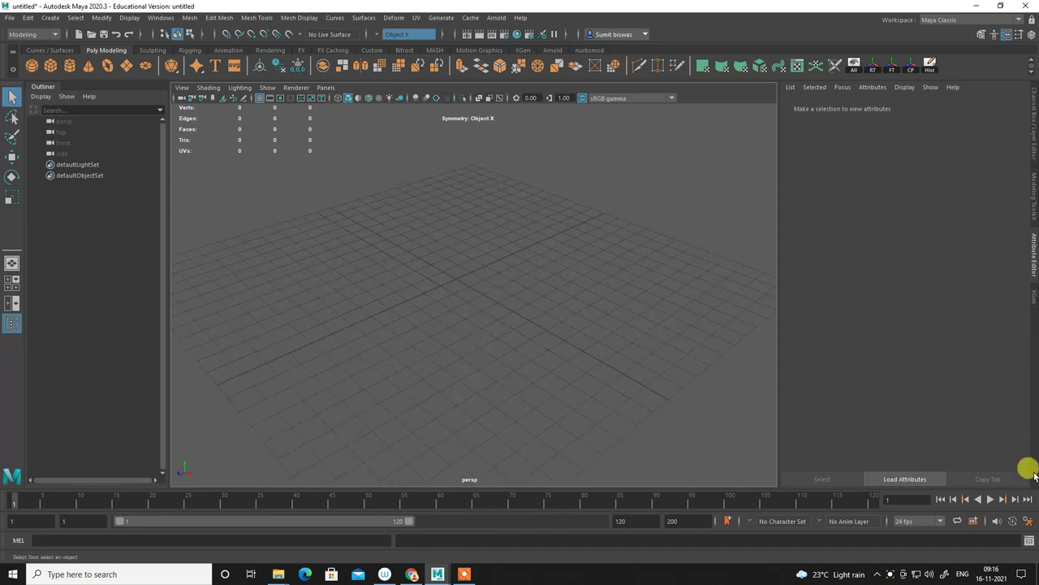
left_click_drag(496, 334, 522, 312, "alt")
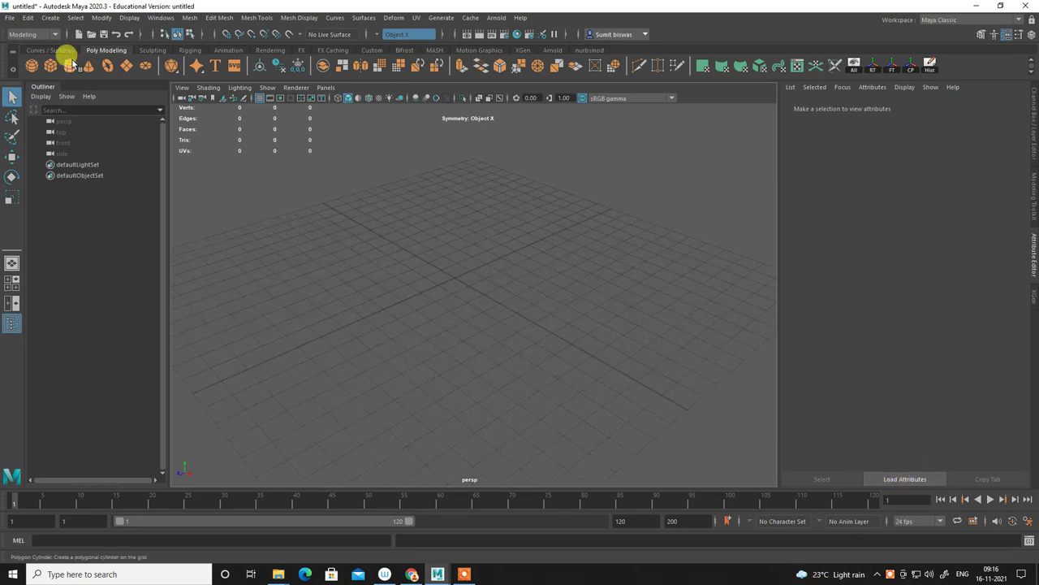
left_click(36, 62)
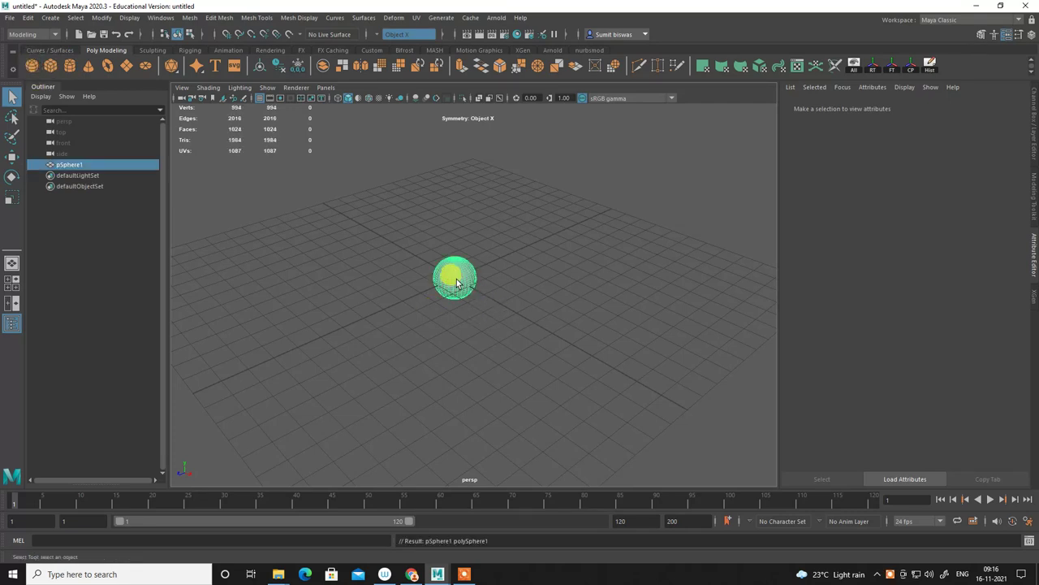
right_click_drag(519, 352, 581, 333, "alt")
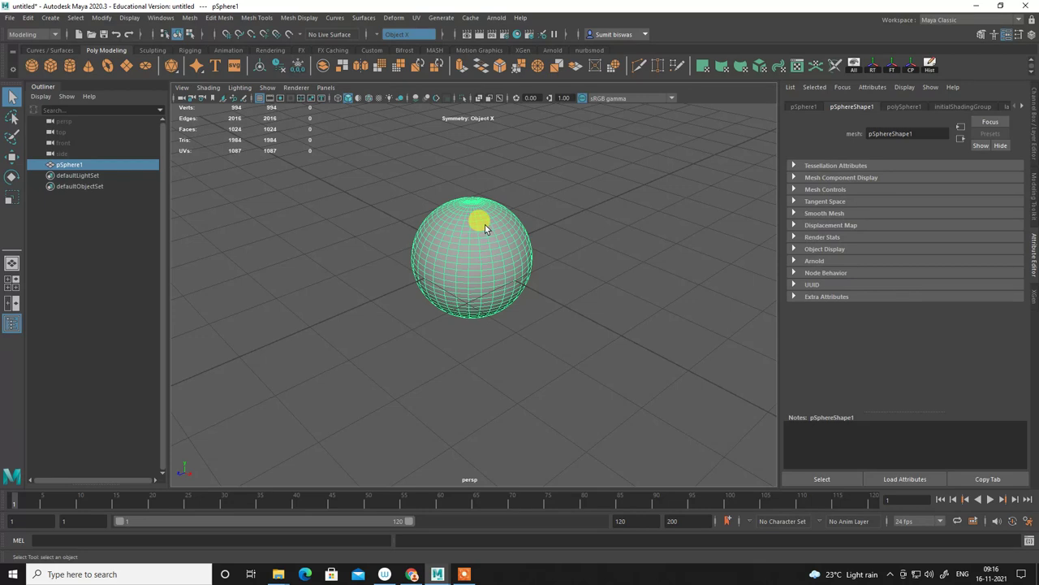
Switch the viewport to shaded, textured display lit by all lights (5, 6, 7).
key("5")
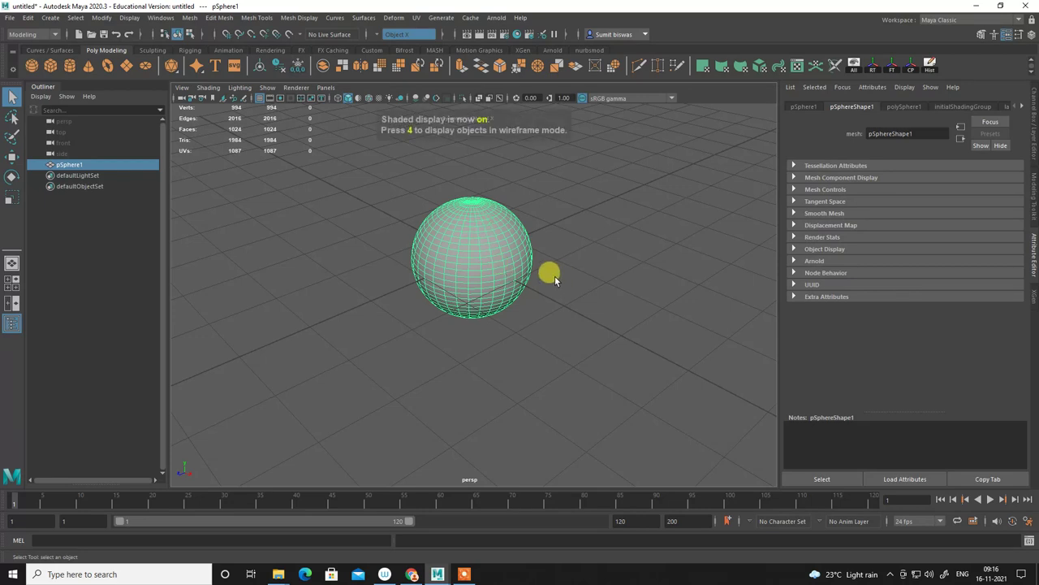
key("6")
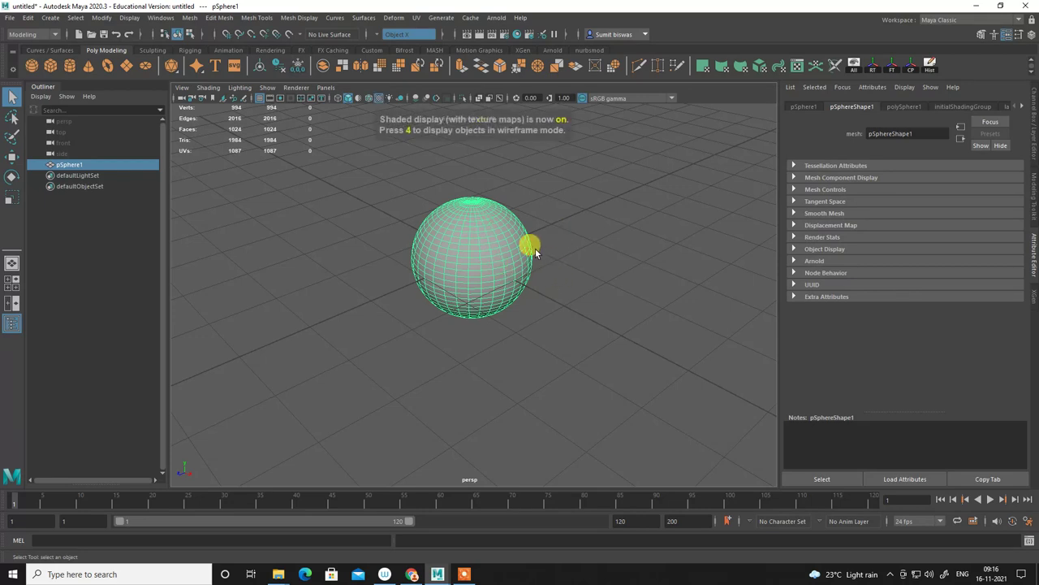
key("7")
mouse_move(557, 255)
left_mouse_down("alt")
mouse_move(570, 261)
mouse_move(529, 255)
left_mouse_up("alt")
mouse_move(471, 251)
right_mouse_down("alt")
mouse_move(573, 347)
mouse_move(571, 328)
mouse_move(529, 313)
right_mouse_up("alt")
mouse_move(529, 313)
left_mouse_down("alt")
mouse_move(587, 304)
mouse_move(522, 390)
mouse_move(480, 348)
mouse_move(525, 365)
left_mouse_up("alt")
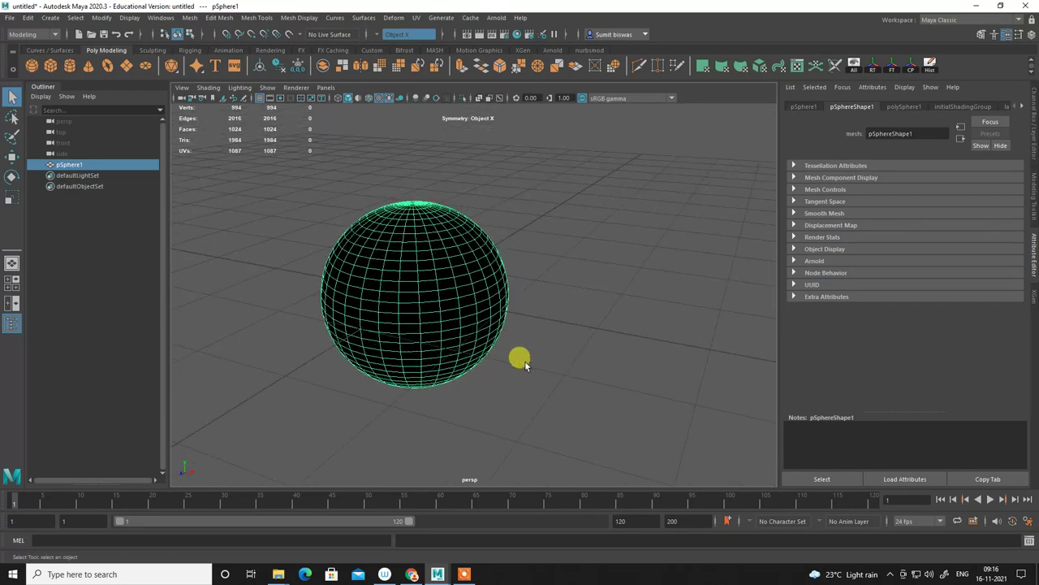
Tear off the Create > Lights menu and dock the floating Lights window beside the viewport.
left_click(54, 18)
mouse_move(66, 77)
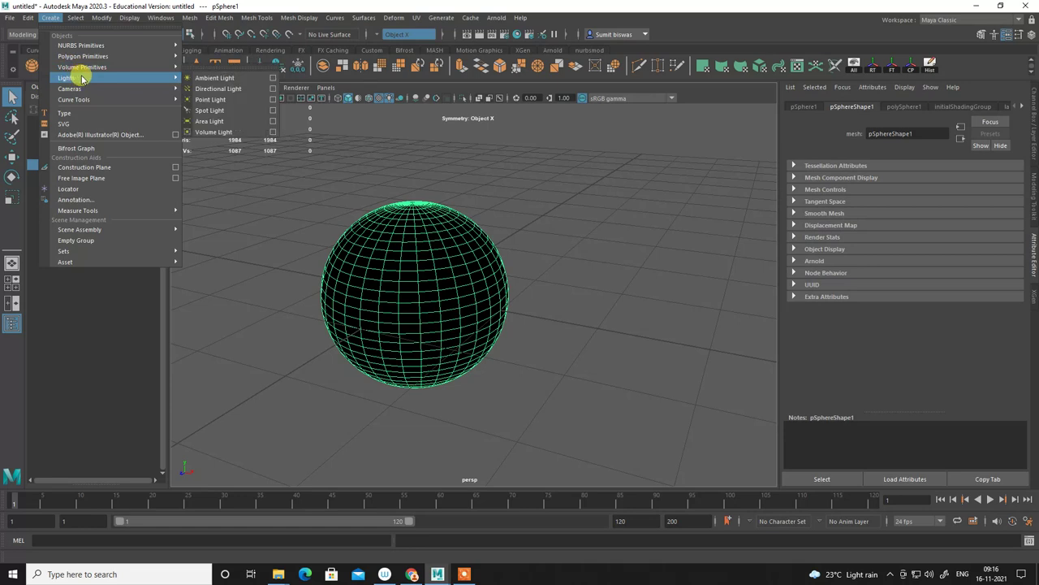
left_click(243, 71)
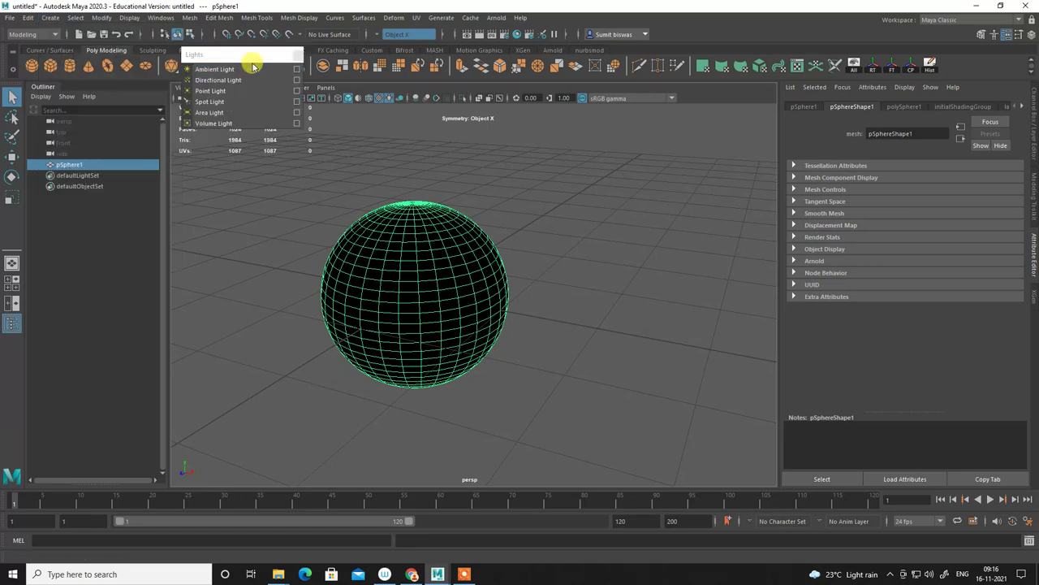
left_click_drag(251, 58, 759, 144)
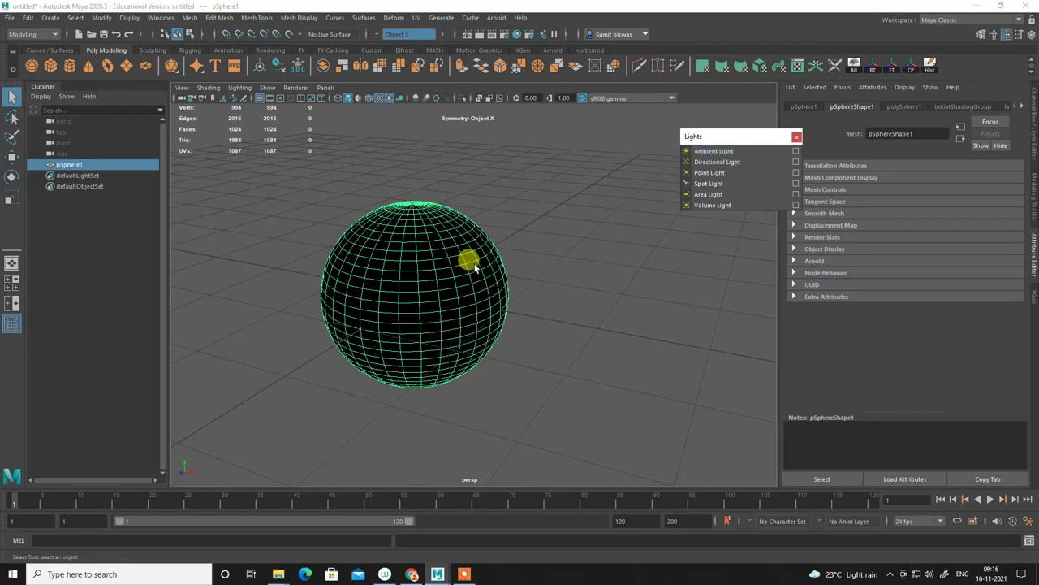
mouse_move(469, 262)
left_mouse_down("alt")
mouse_move(533, 306)
mouse_move(492, 290)
mouse_move(602, 322)
mouse_move(567, 307)
left_mouse_up("alt")
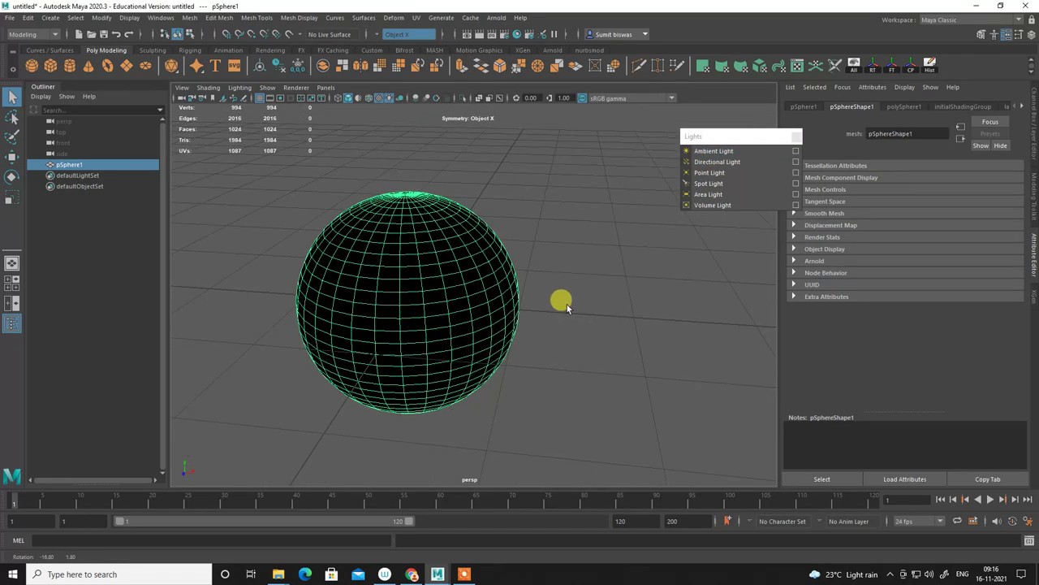
right_click_drag(523, 234, 695, 253, "alt")
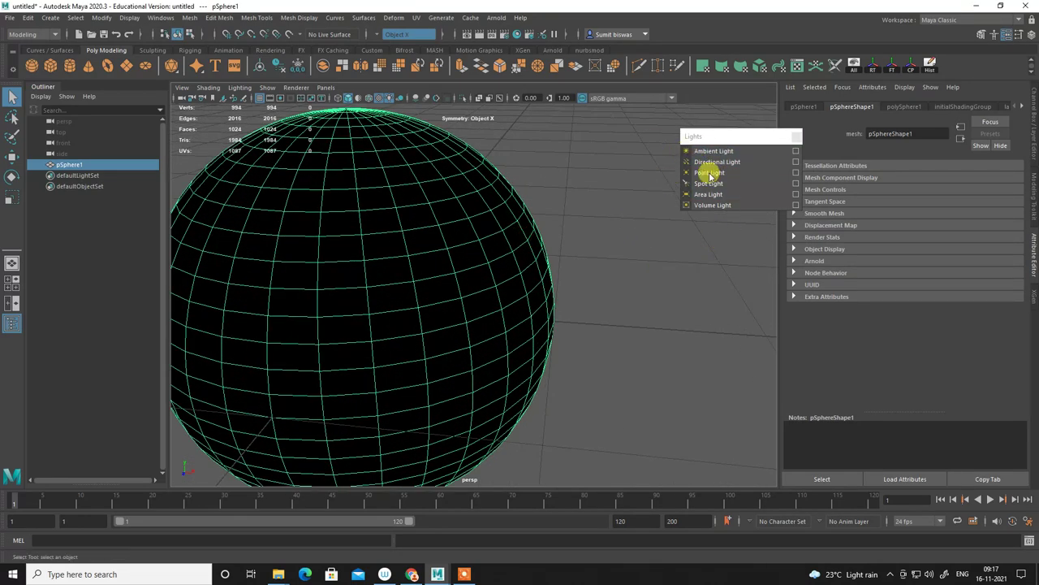
right_click_drag(687, 299, 456, 65, "alt")
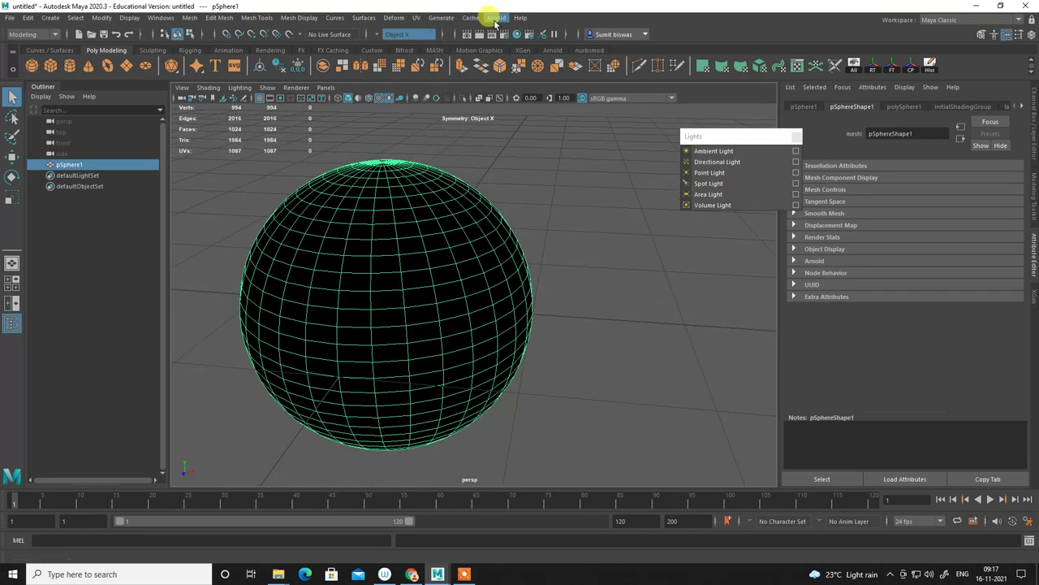
right_click_drag(589, 230, 528, 225, "alt")
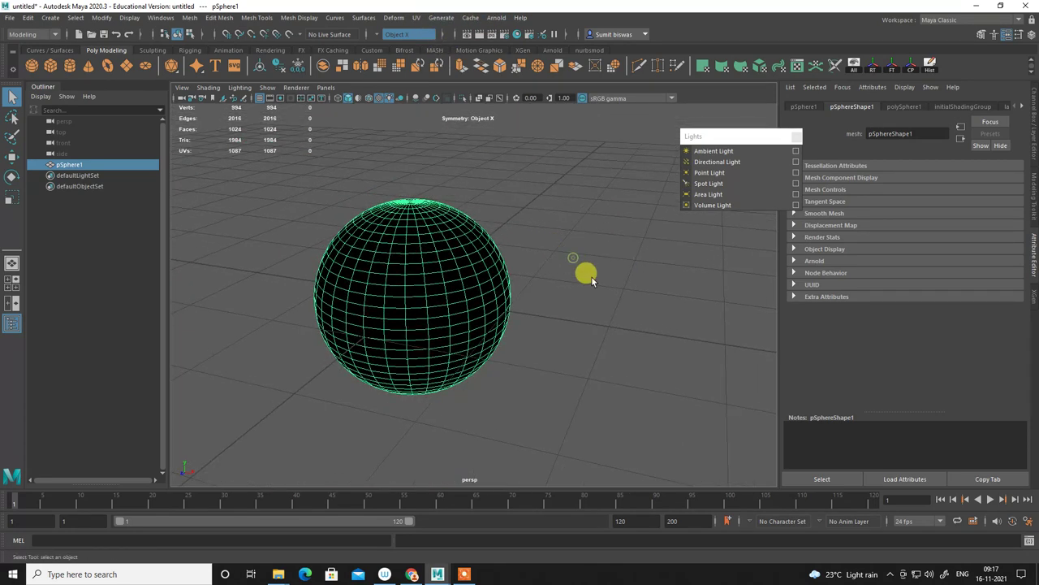
middle_click_drag(584, 273, 573, 228, "alt")
right_click_drag(573, 228, 645, 238, "alt")
left_click_drag(724, 138, 696, 116)
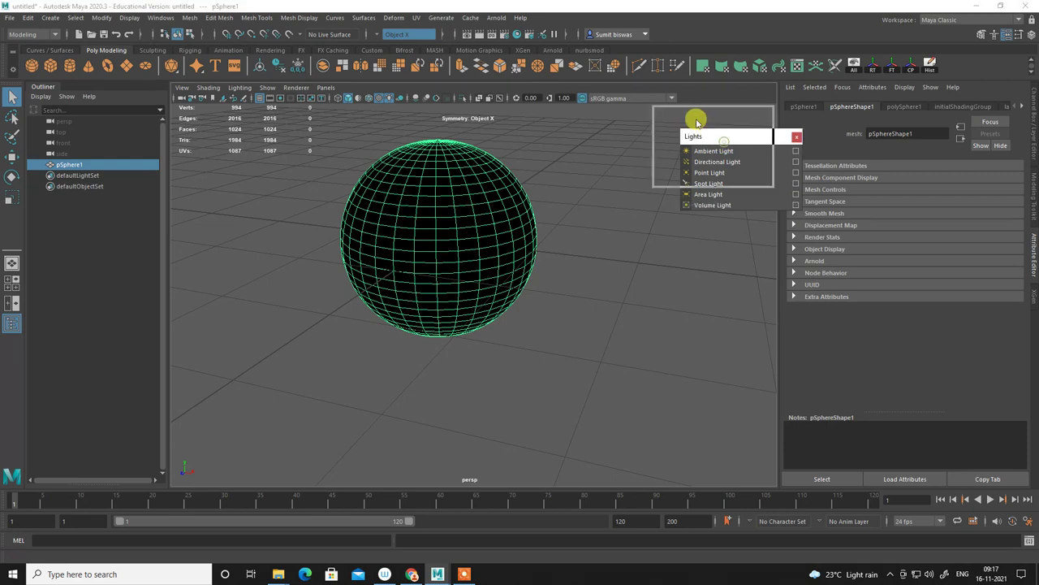
Create an ambient light and move it up along Y above the sphere.
left_click(690, 128)
key("7")
right_click_drag(591, 343, 464, 301, "alt")
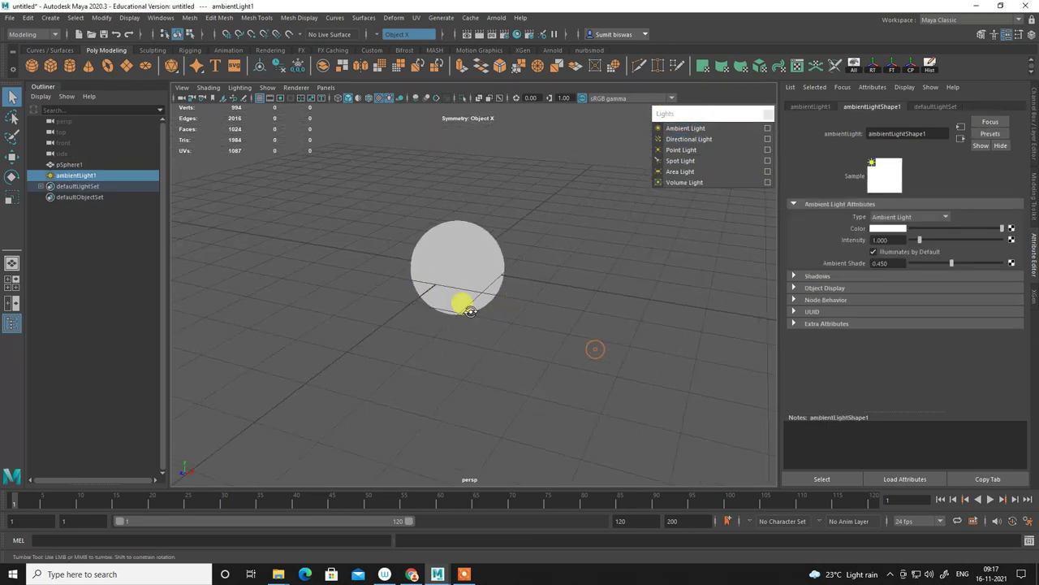
key("w")
left_click_drag(467, 229, 459, 129)
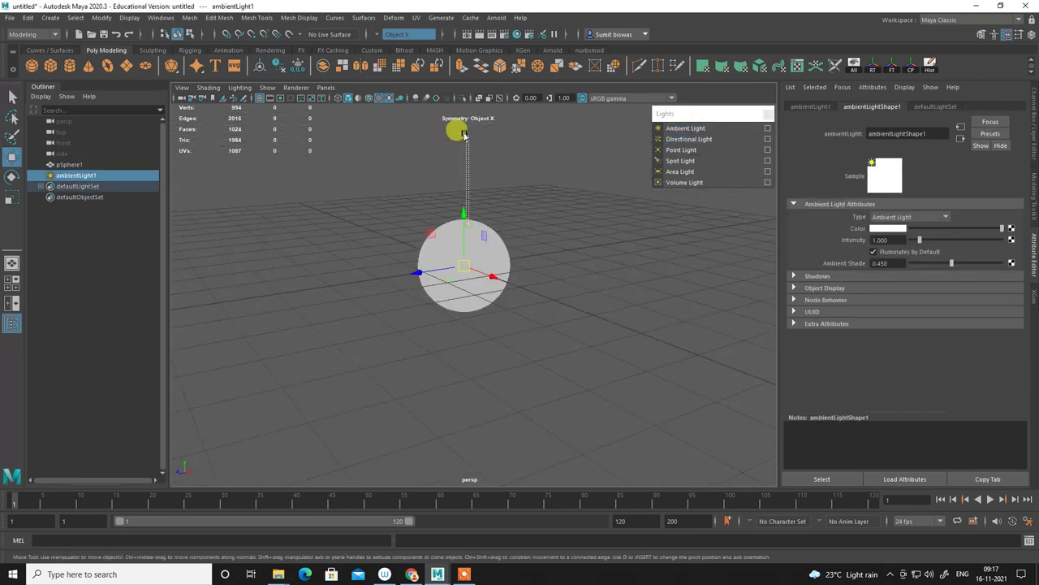
left_click(464, 209)
mouse_move(464, 209)
left_mouse_down()
mouse_move(469, 149)
mouse_move(476, 255)
mouse_move(493, 279)
left_mouse_up()
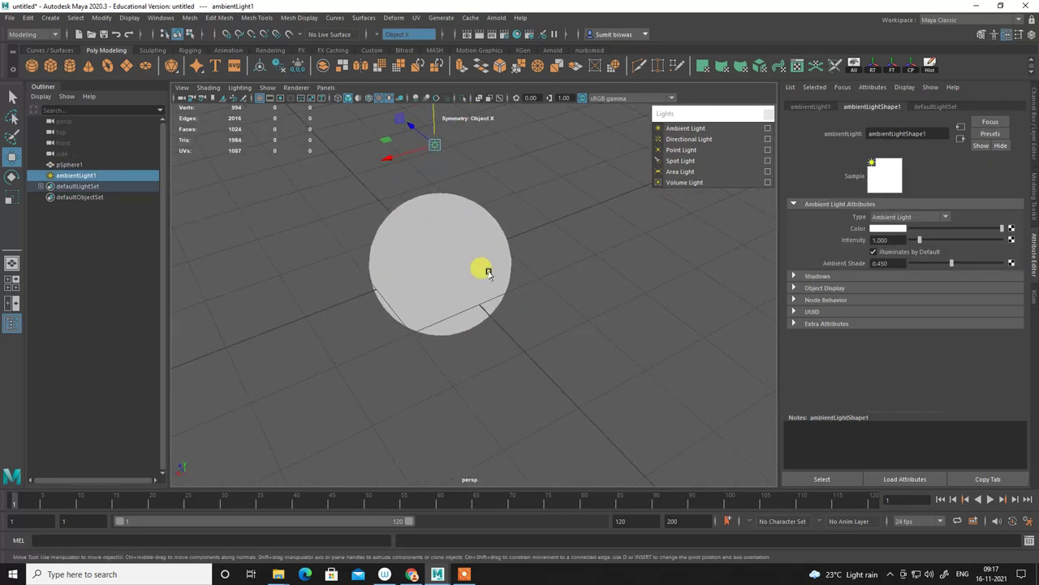
Select the sphere and bring up its Assign New Material menu.
mouse_move(525, 276)
left_mouse_down("alt")
mouse_move(549, 265)
mouse_move(439, 281)
mouse_move(460, 276)
mouse_move(533, 332)
mouse_move(451, 218)
left_mouse_up("alt")
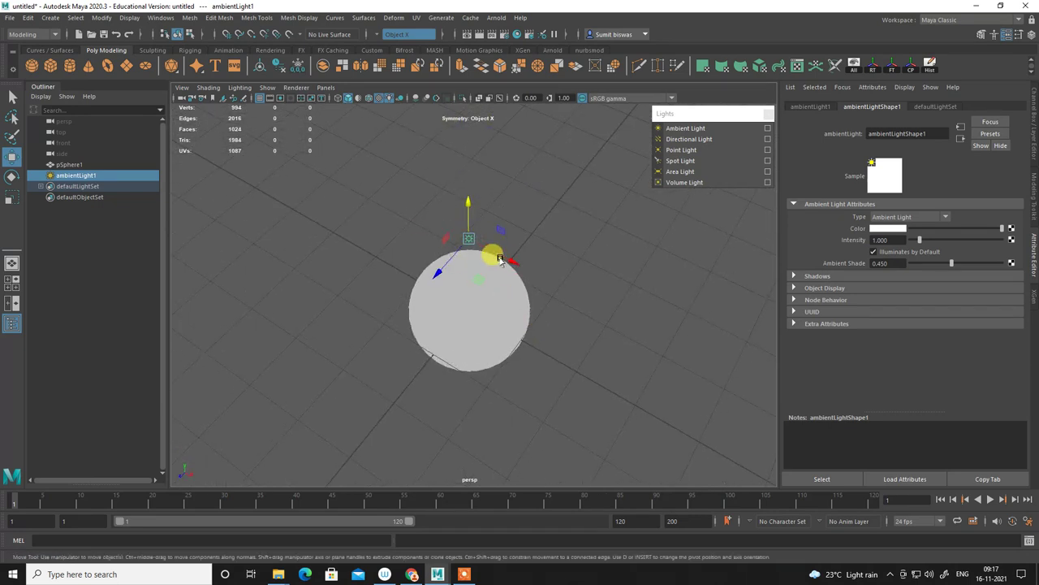
mouse_move(499, 258)
left_mouse_down("alt")
mouse_move(541, 265)
mouse_move(576, 295)
mouse_move(615, 301)
mouse_move(502, 310)
mouse_move(457, 225)
mouse_move(545, 293)
mouse_move(514, 256)
left_mouse_up("alt")
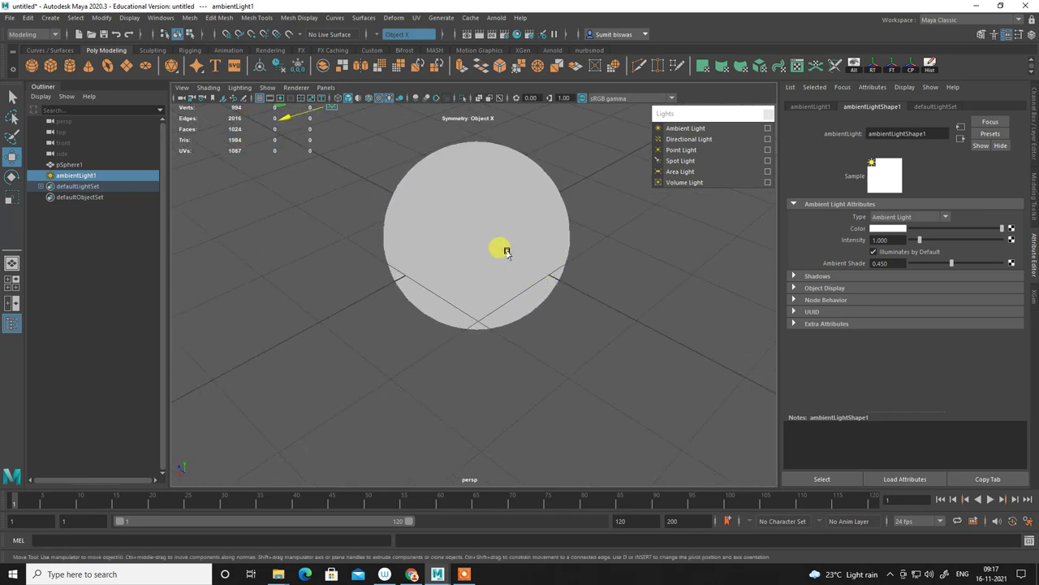
left_click(507, 252)
right_click_drag(509, 231, 508, 501)
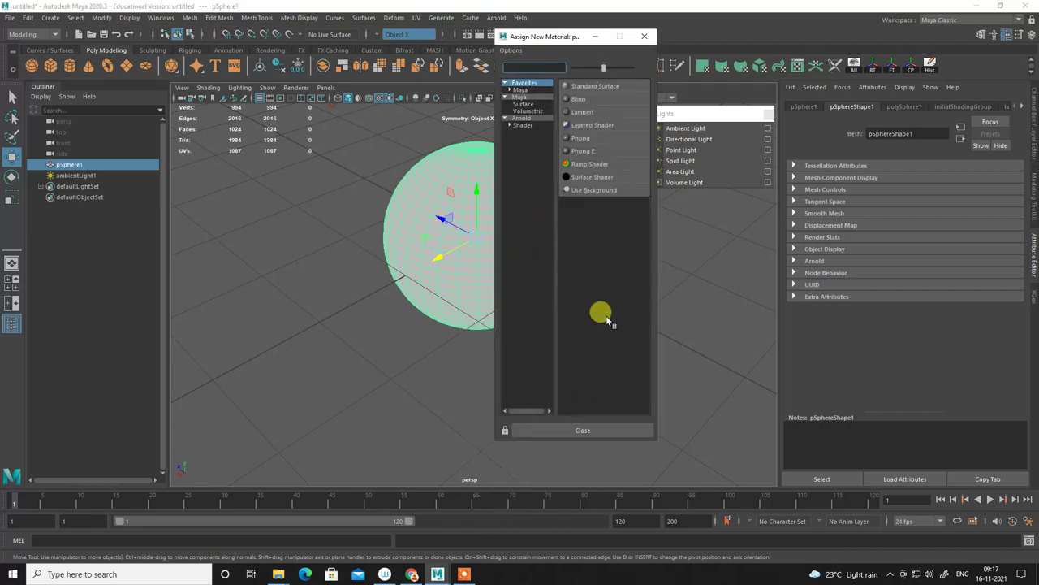
Assign a new Blinn material (blinn1) to the sphere.
left_click(581, 98)
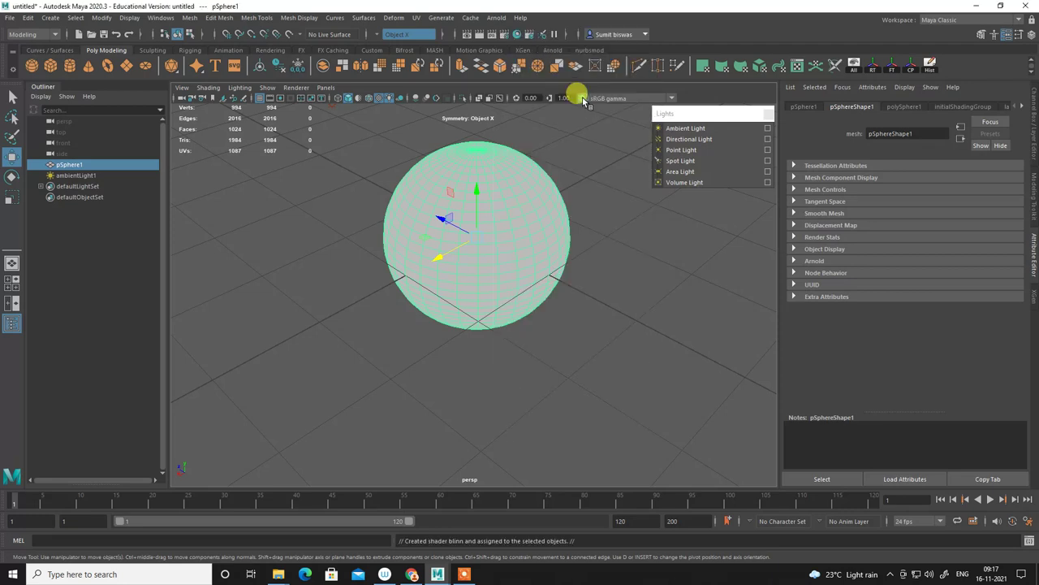
mouse_move(618, 333)
right_mouse_down("alt")
mouse_move(579, 359)
mouse_move(604, 336)
mouse_move(587, 325)
right_mouse_up("alt")
right_click_drag(634, 250, 610, 251, "alt")
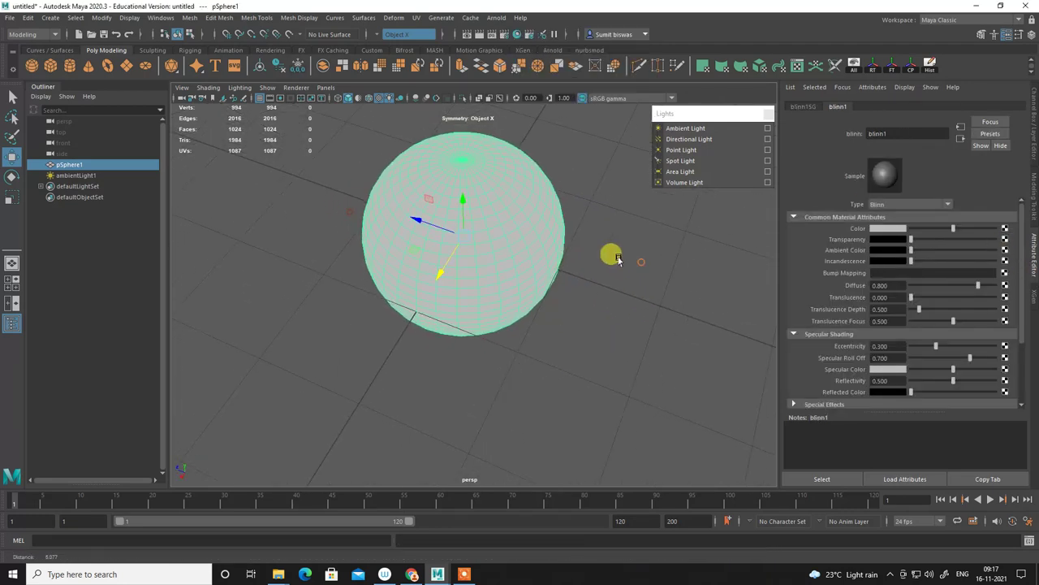
left_click_drag(610, 251, 501, 132, "alt")
Switch the menu set to Rendering.
left_click(499, 19)
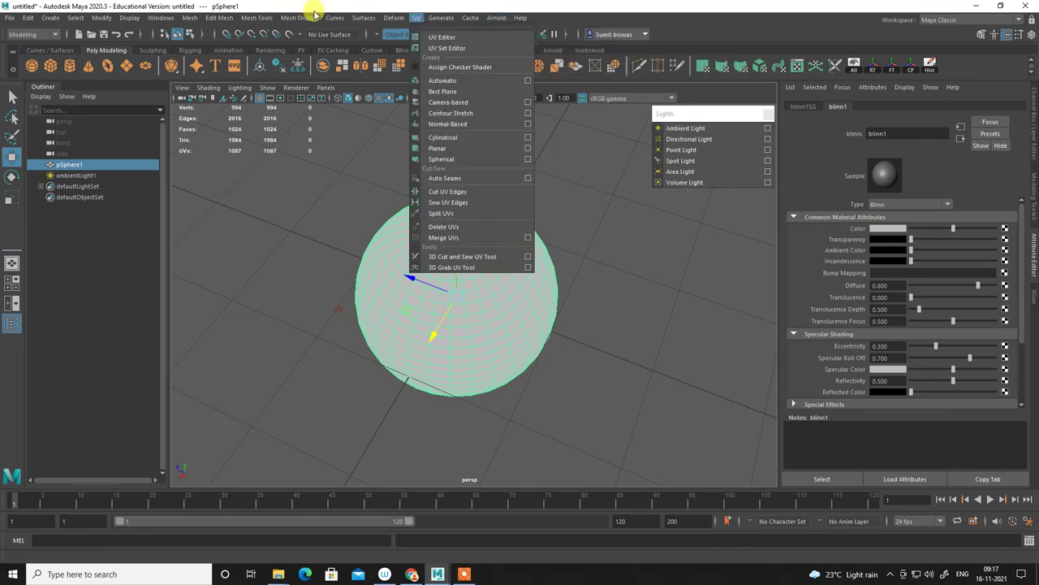
left_click(34, 36)
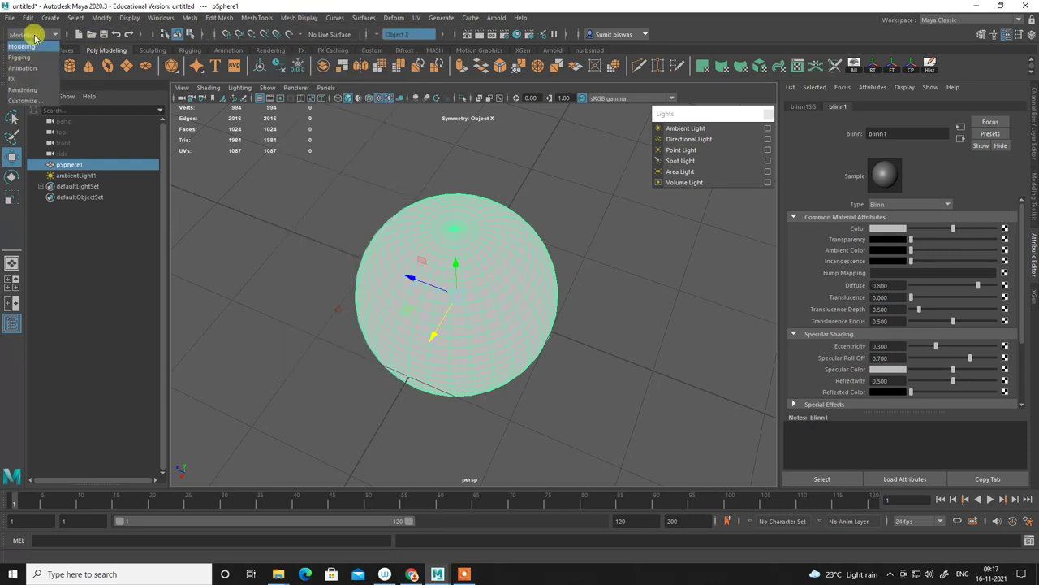
left_click(25, 91)
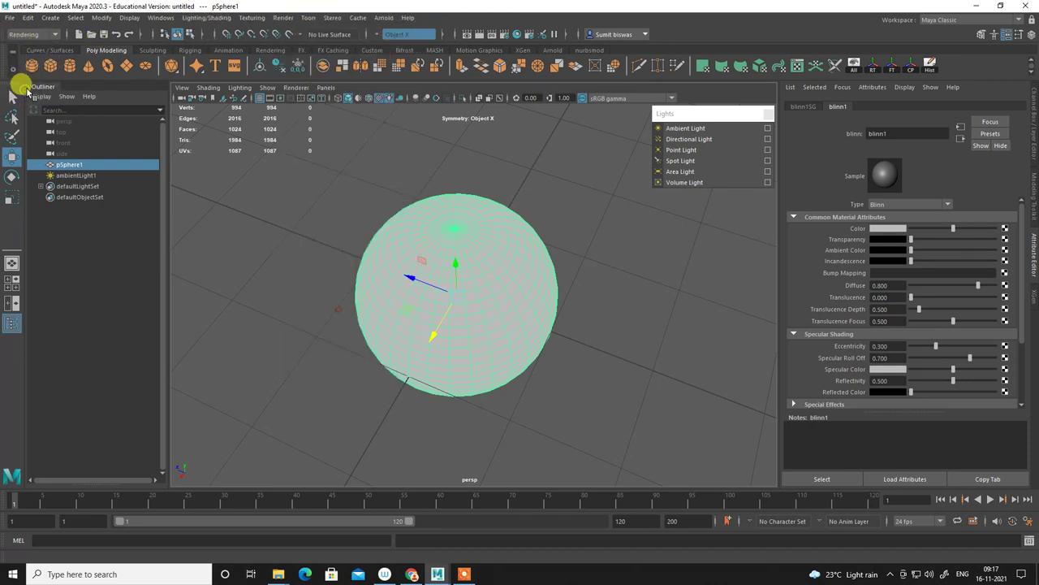
left_click(283, 18)
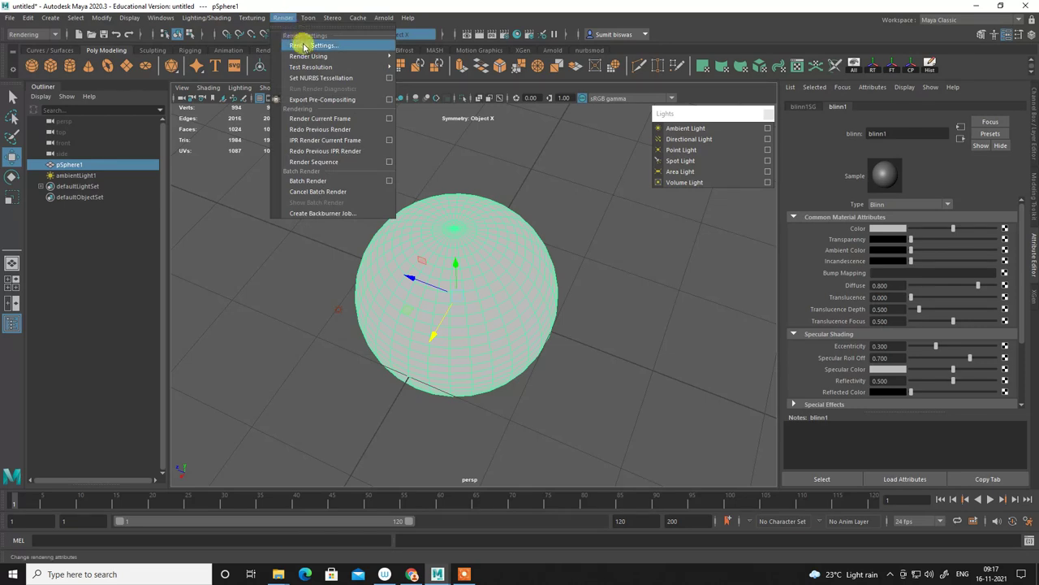
Set Render Settings to Maya Software with the 640x480 image size preset, then close them.
left_click(304, 47)
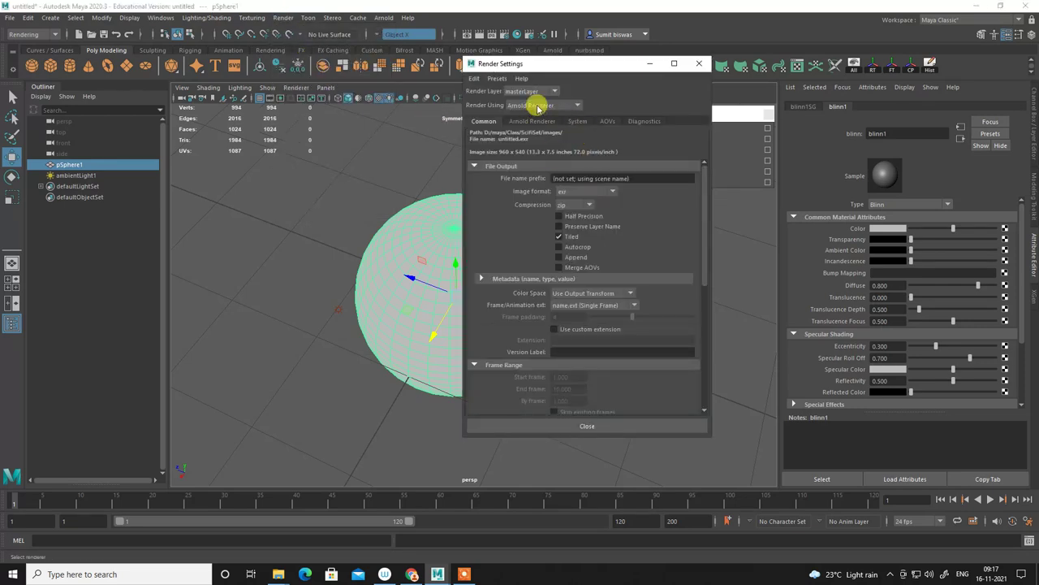
left_click(537, 108)
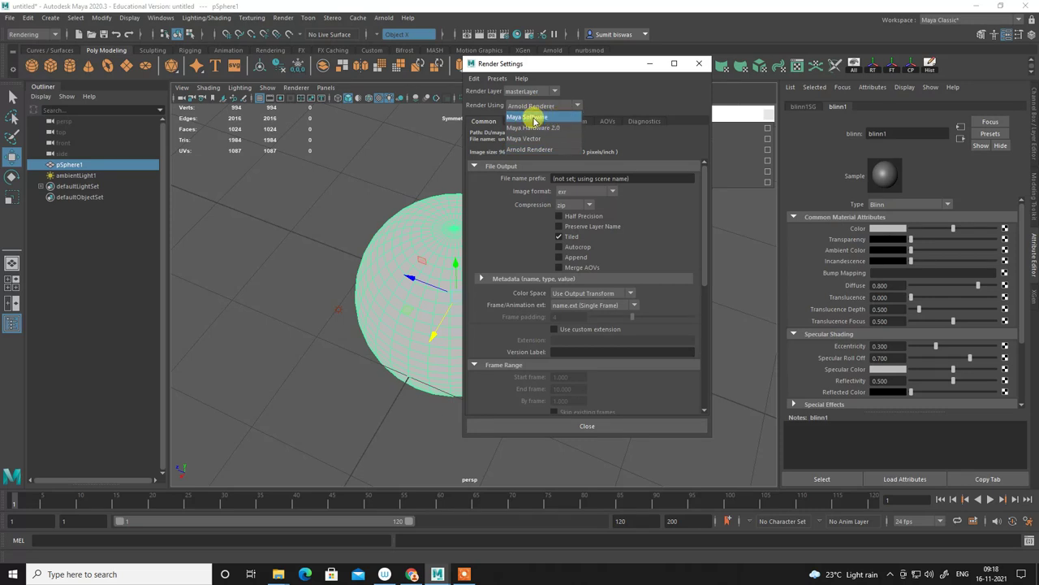
left_click(535, 119)
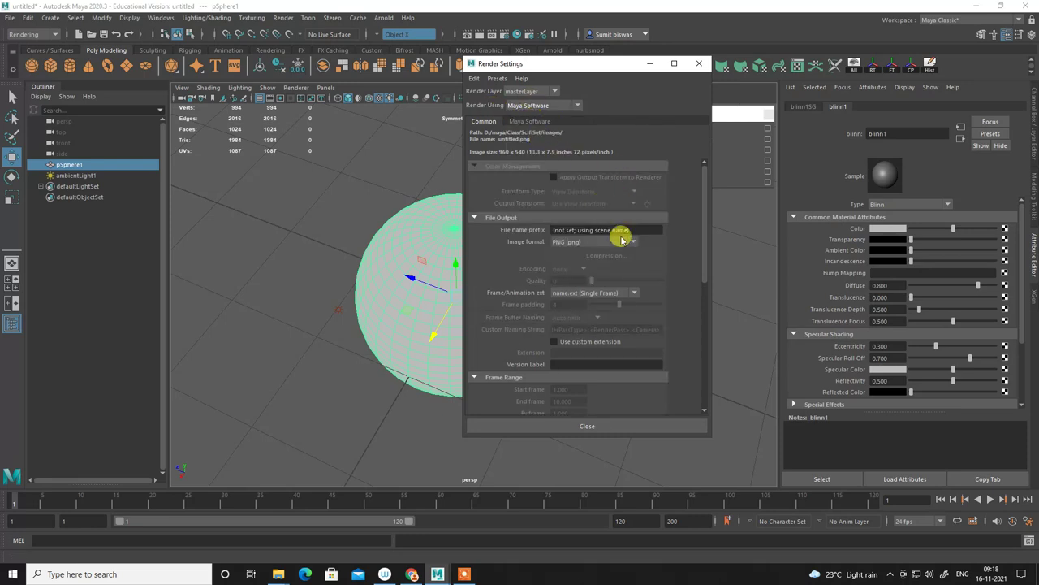
left_click_drag(700, 210, 710, 347)
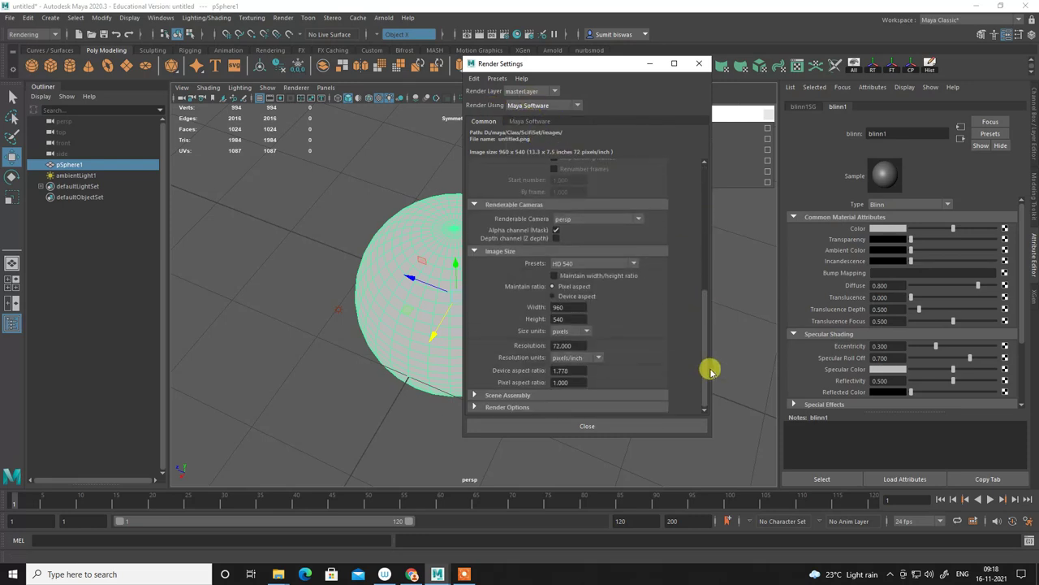
left_click(581, 262)
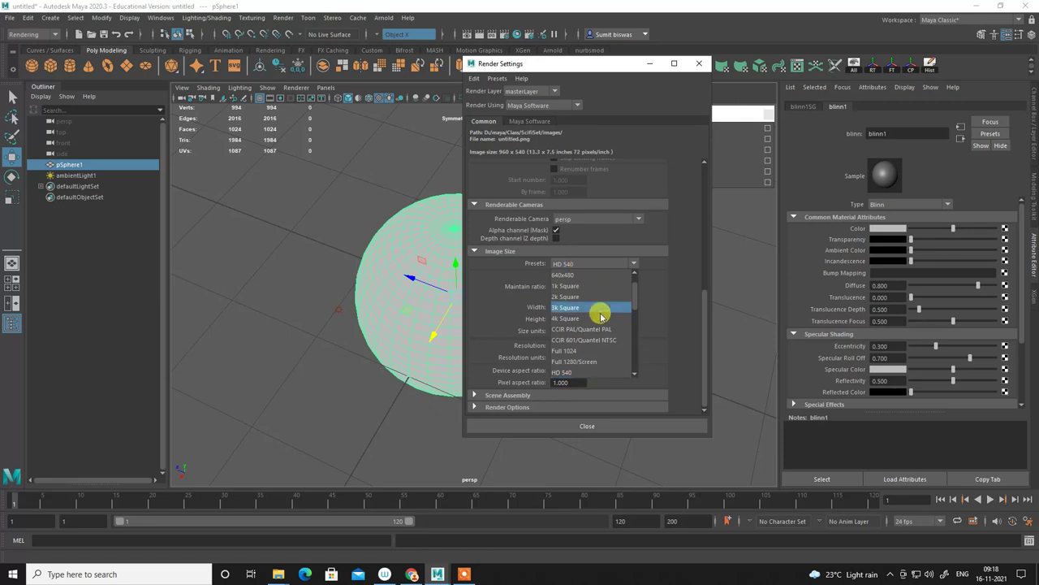
scroll(629, 294, "up", 2)
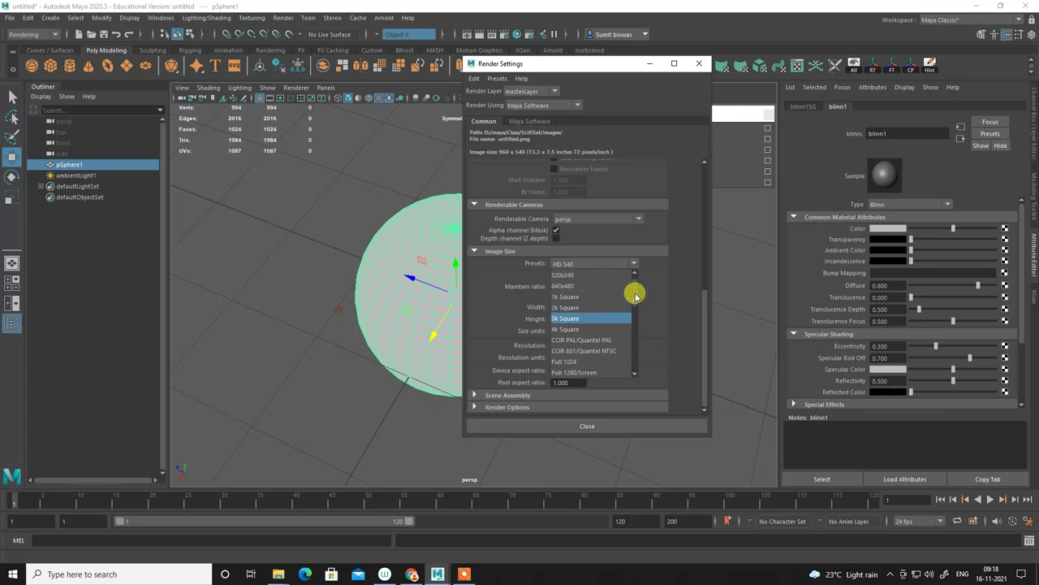
scroll(634, 294, "down", 2)
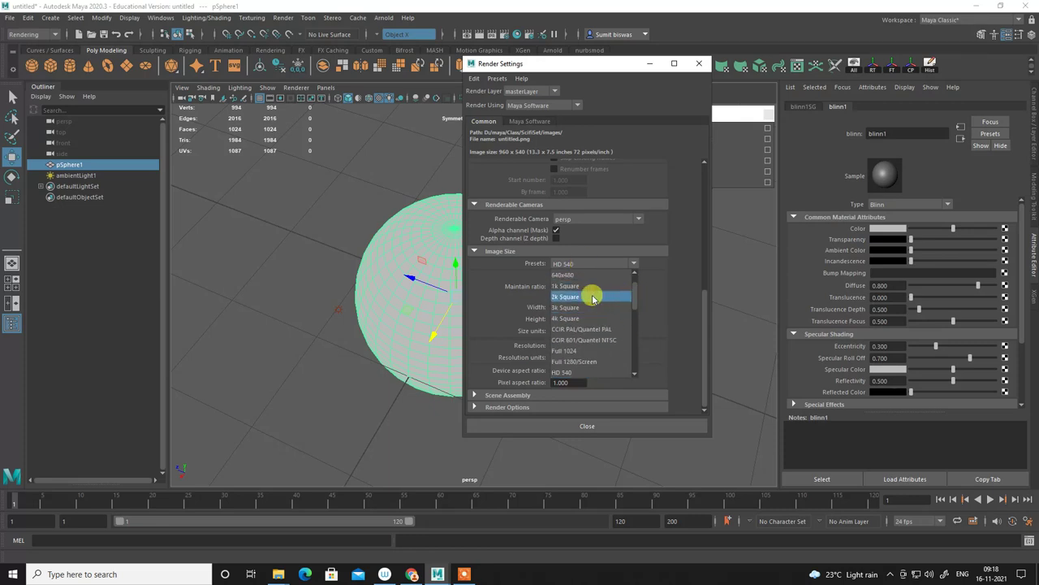
left_click(584, 285)
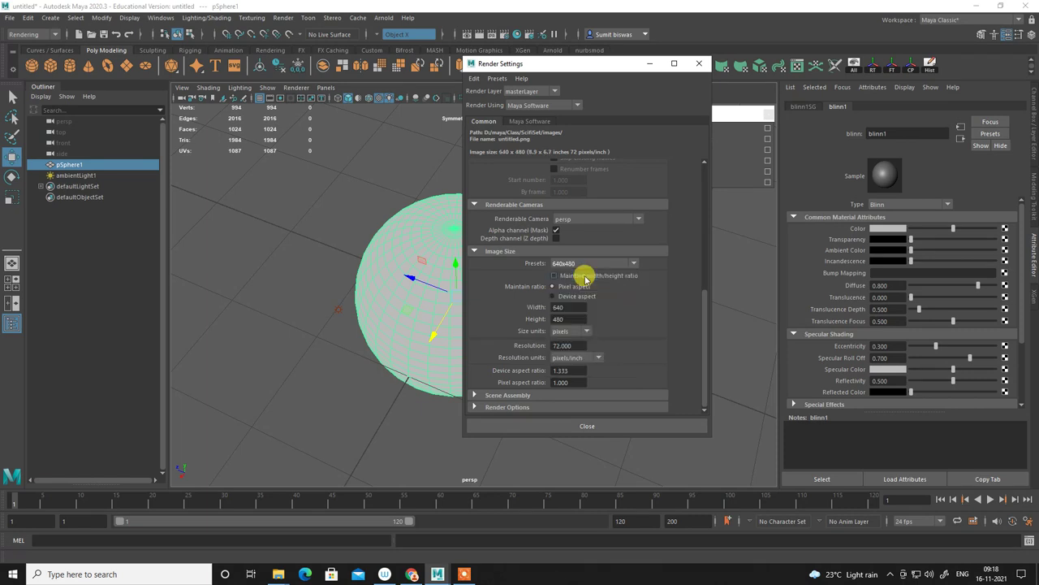
left_click(599, 426)
left_click_drag(613, 420, 485, 130, "alt")
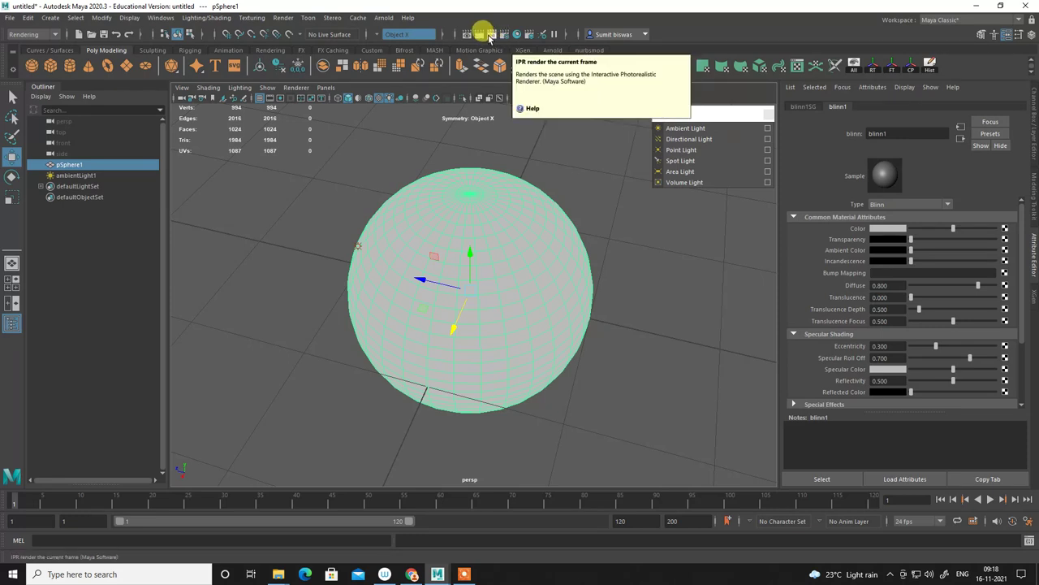
Start an IPR render of the sphere and mark a live tuning region.
left_click(491, 35)
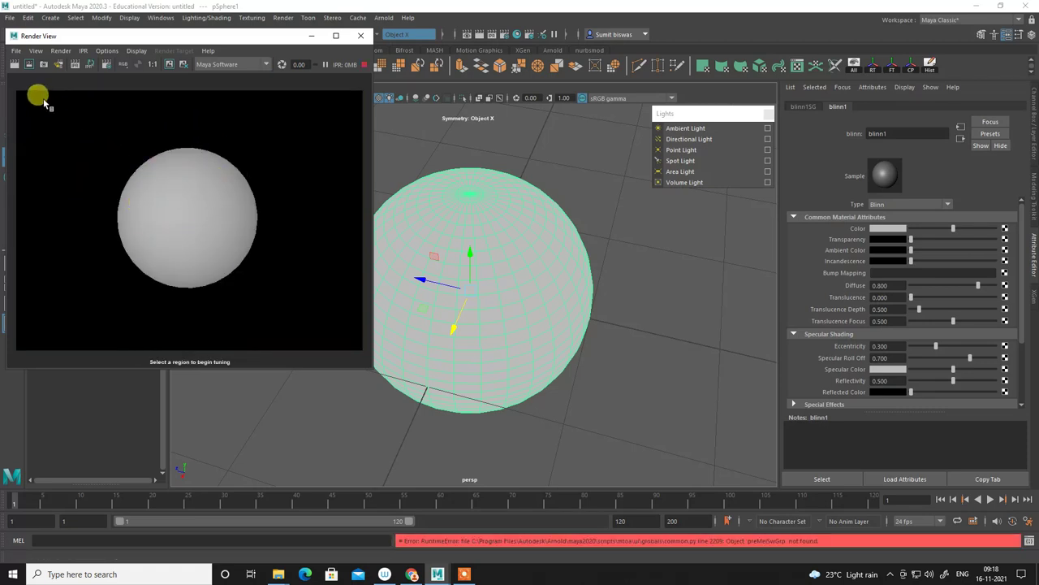
left_click_drag(44, 99, 368, 350)
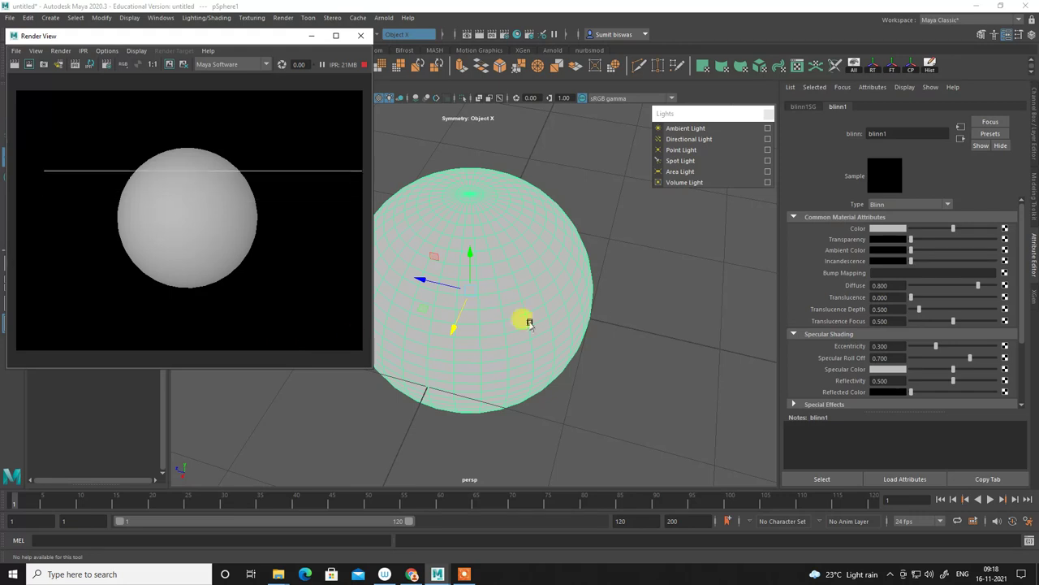
right_click_drag(610, 318, 538, 284, "alt")
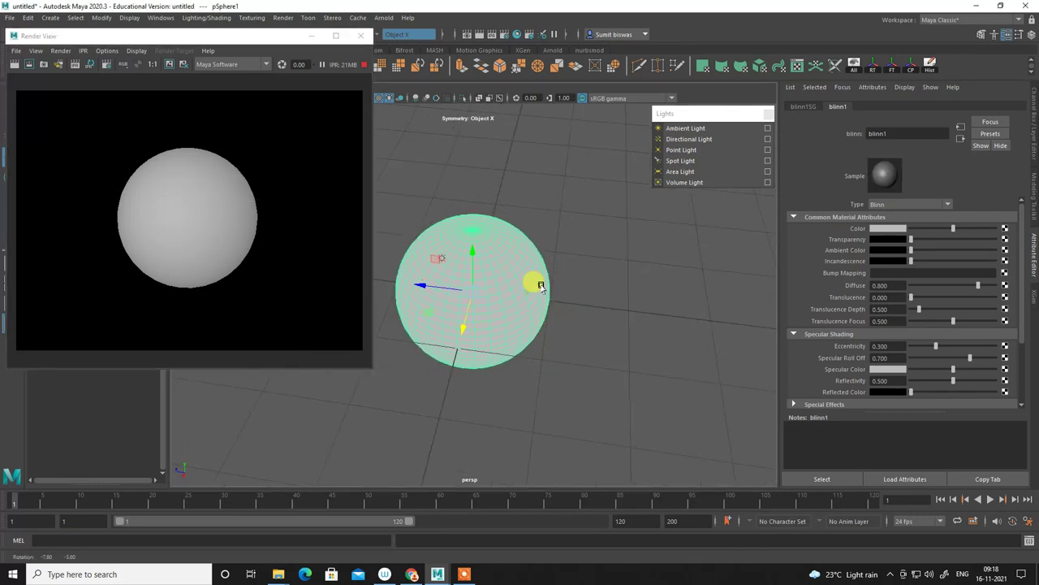
Move the ambient light to a new spot and raise the sphere in Y.
left_click(504, 209)
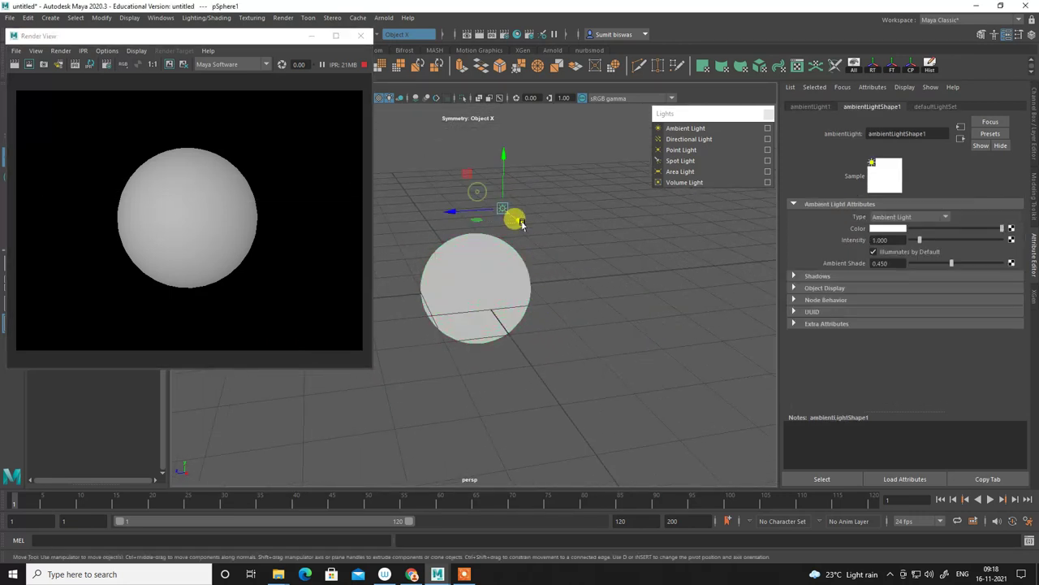
mouse_move(504, 210)
left_mouse_down()
mouse_move(573, 238)
mouse_move(568, 253)
mouse_move(517, 247)
left_mouse_up()
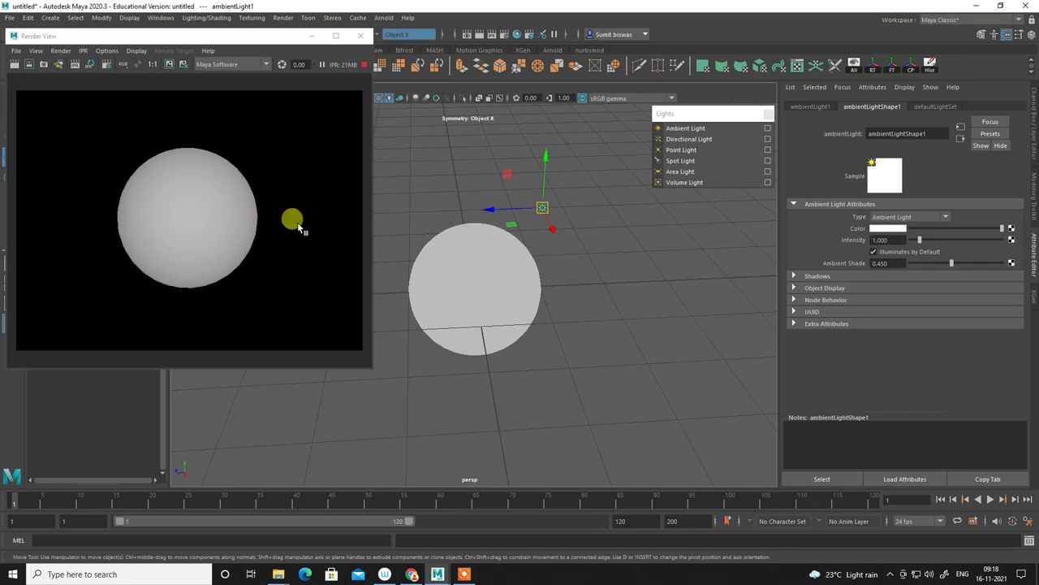
left_click_drag(622, 251, 608, 251, "alt")
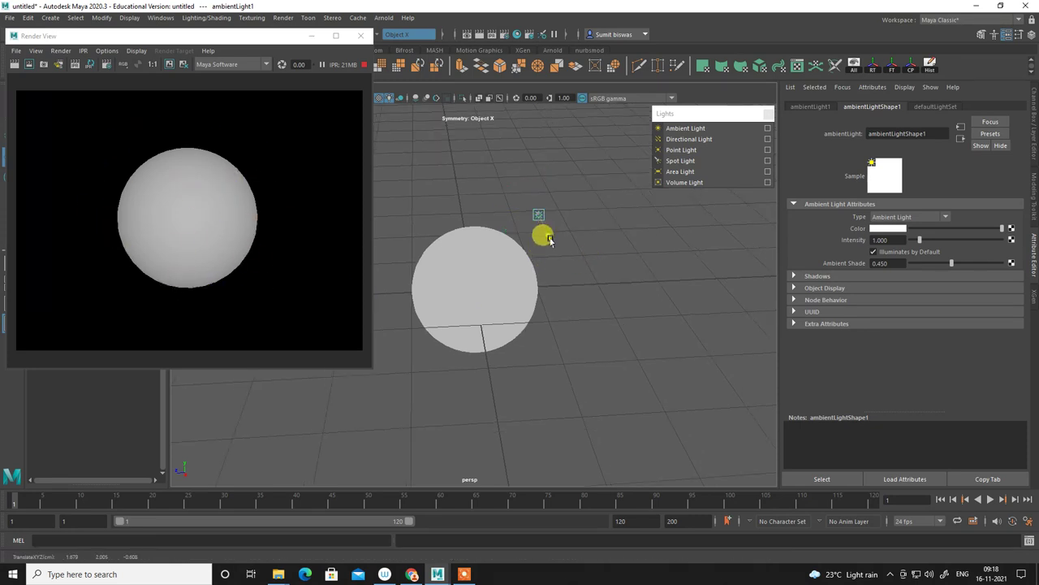
left_click_drag(605, 301, 614, 286, "alt")
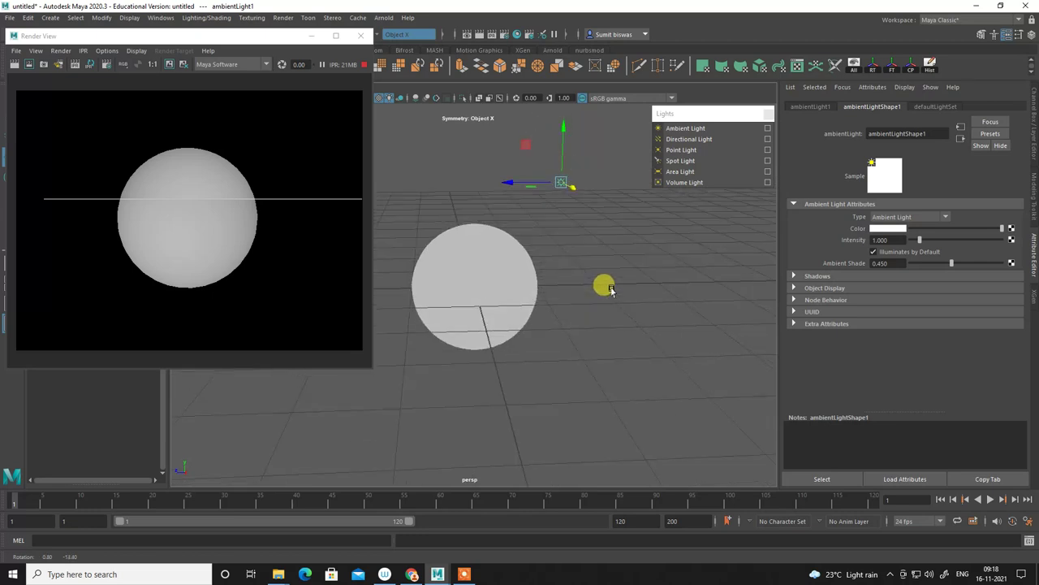
right_click_drag(614, 286, 487, 282, "alt")
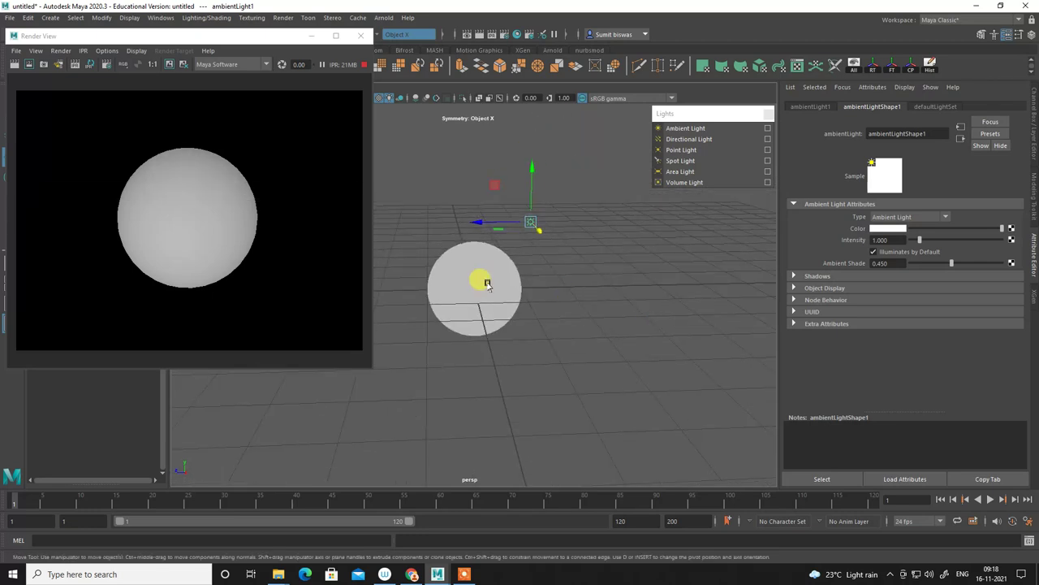
left_click(487, 283)
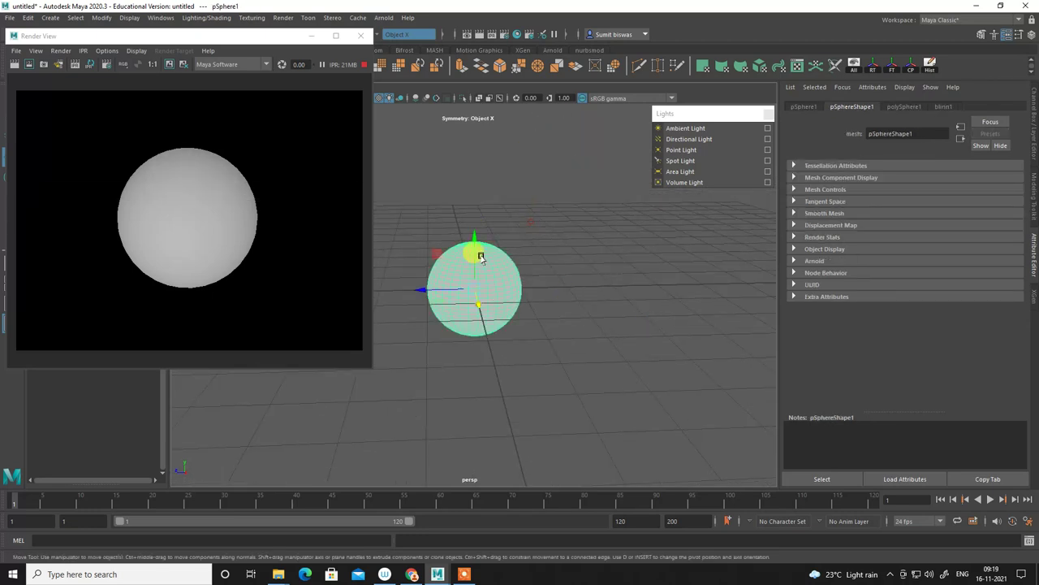
left_click_drag(476, 247, 473, 191)
scroll(573, 315, "down", 2)
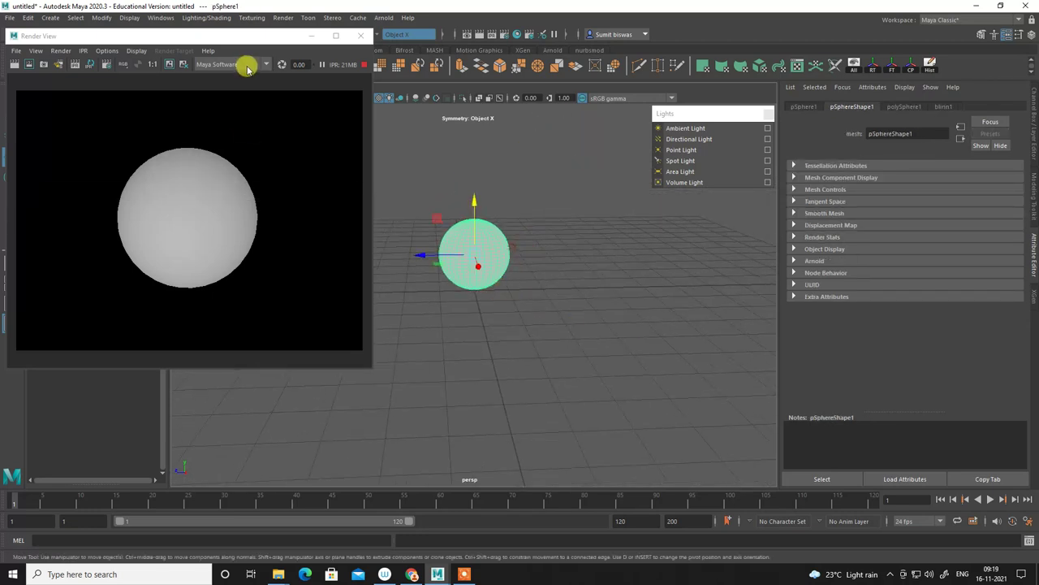
Add a polygon plane (pPlane1) beneath the sphere.
left_click_drag(250, 39, 269, 259)
left_click(125, 66)
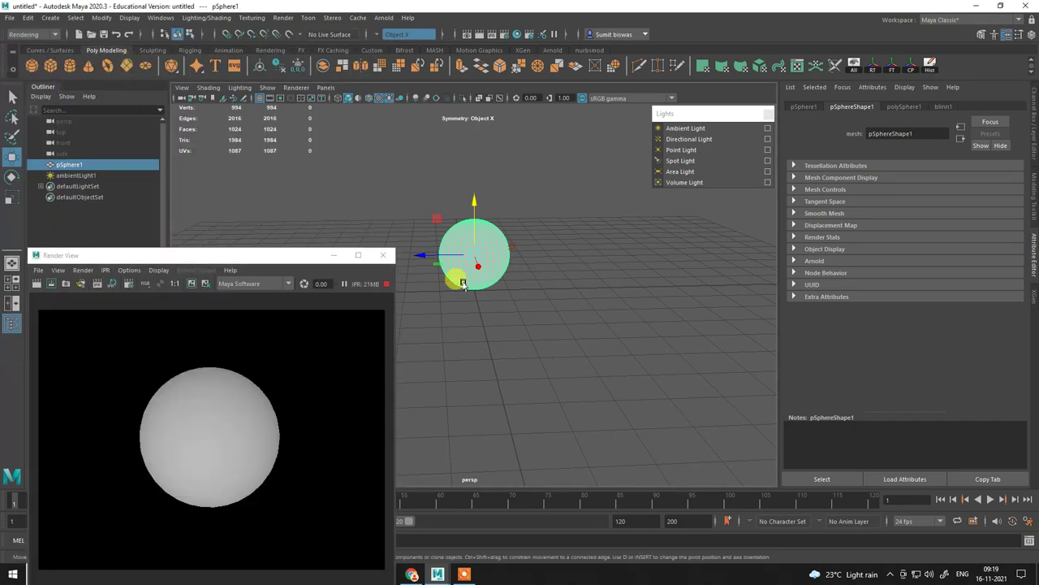
mouse_move(452, 279)
left_mouse_down()
mouse_move(494, 317)
mouse_move(503, 351)
left_mouse_up()
Scale pPlane1 up into a large floor under the sphere.
key("r")
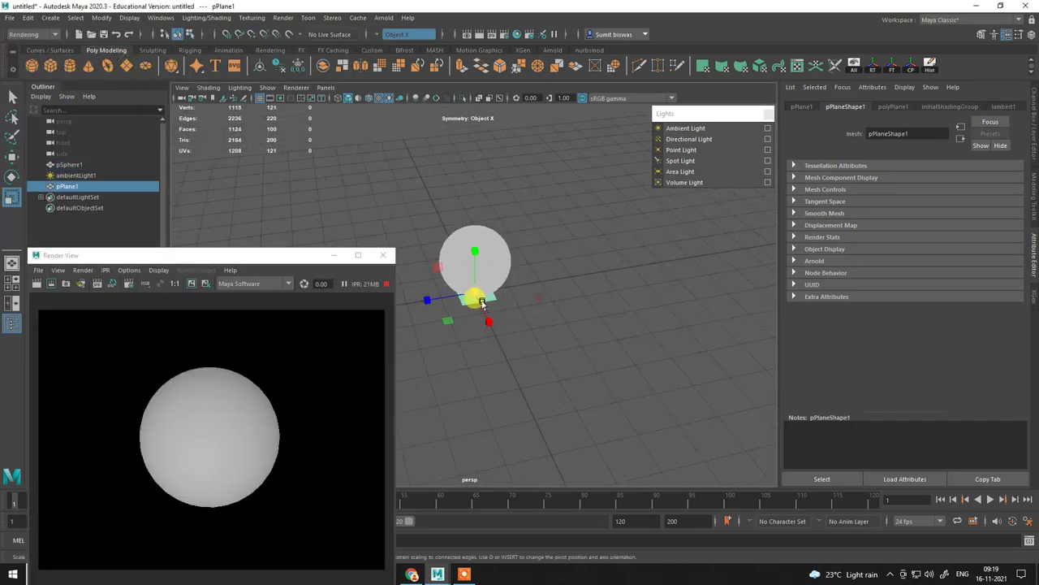
mouse_move(474, 295)
left_mouse_down()
mouse_move(623, 297)
mouse_move(652, 413)
mouse_move(622, 362)
left_mouse_up()
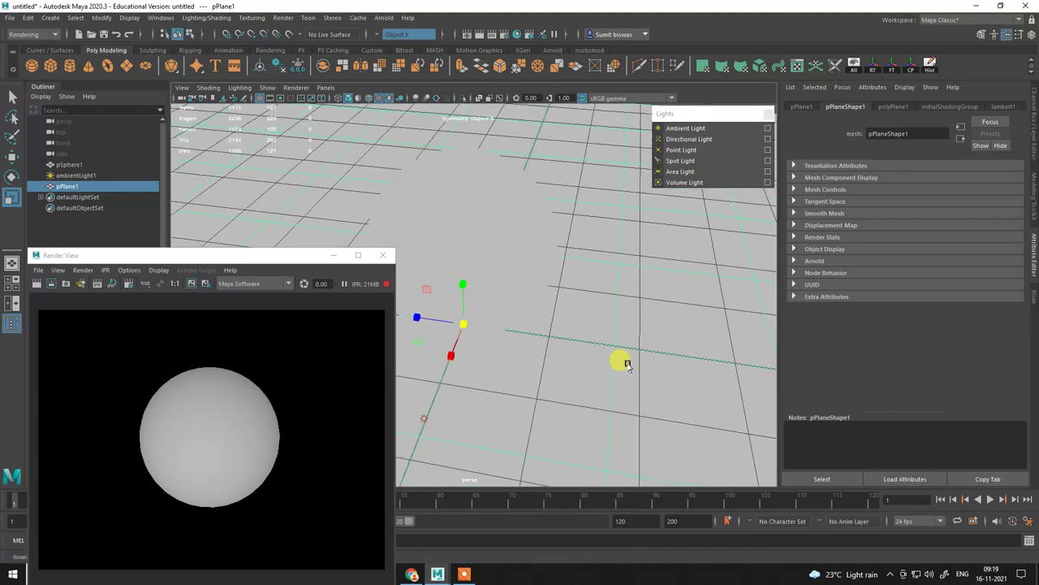
left_click_drag(248, 256, 286, 127)
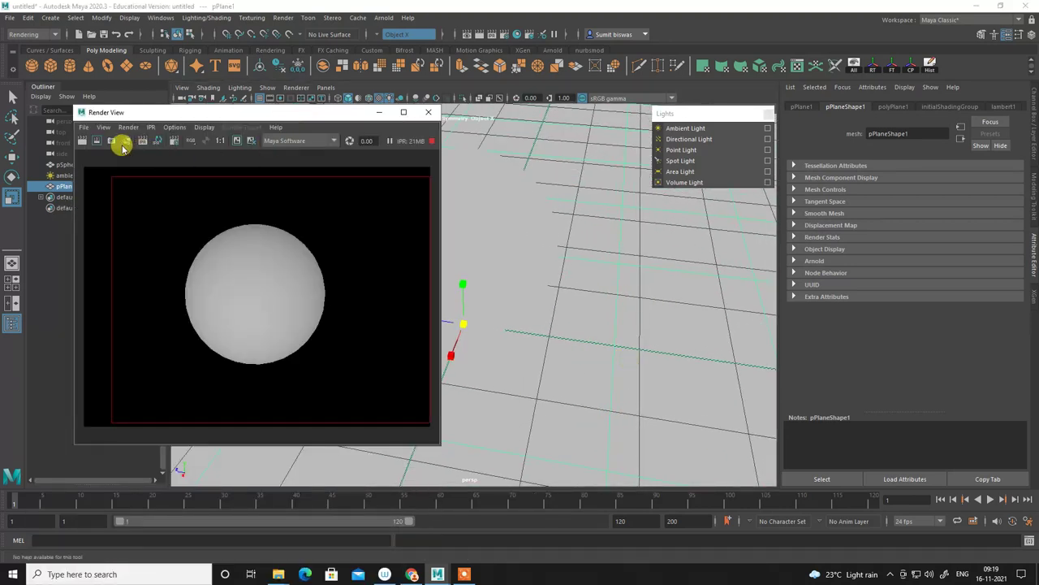
Redo the IPR render over a new region so the floor appears in the preview.
left_click(96, 140)
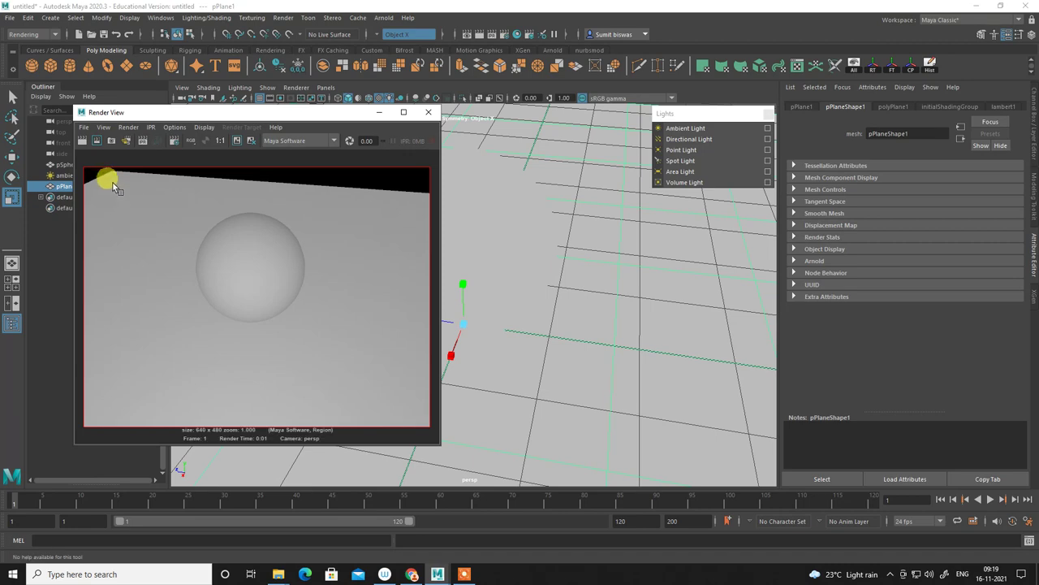
left_click_drag(115, 181, 413, 398)
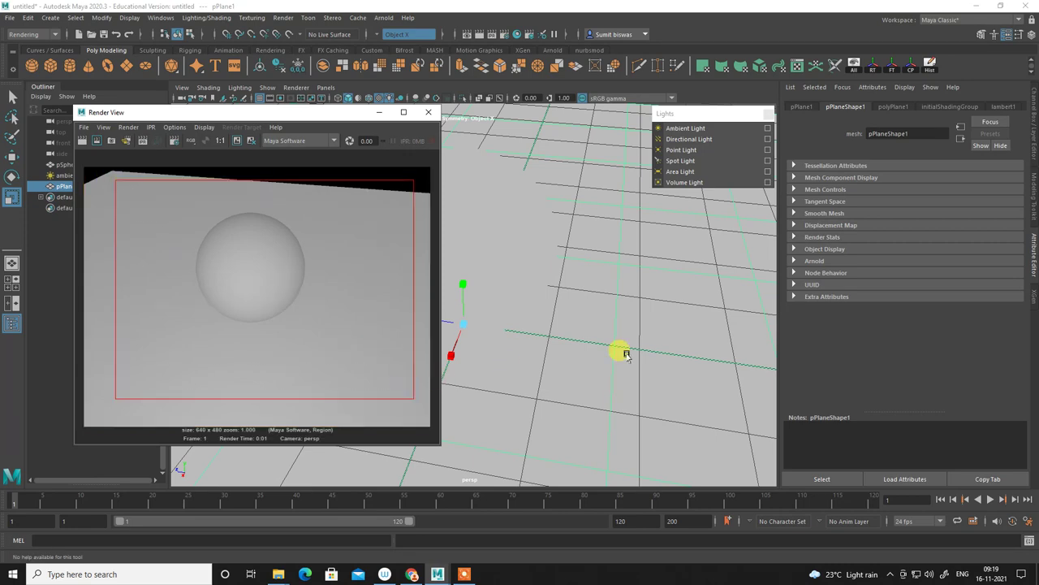
mouse_move(529, 313)
left_mouse_down("alt")
mouse_move(579, 304)
mouse_move(609, 282)
mouse_move(650, 290)
mouse_move(528, 253)
left_mouse_up("alt")
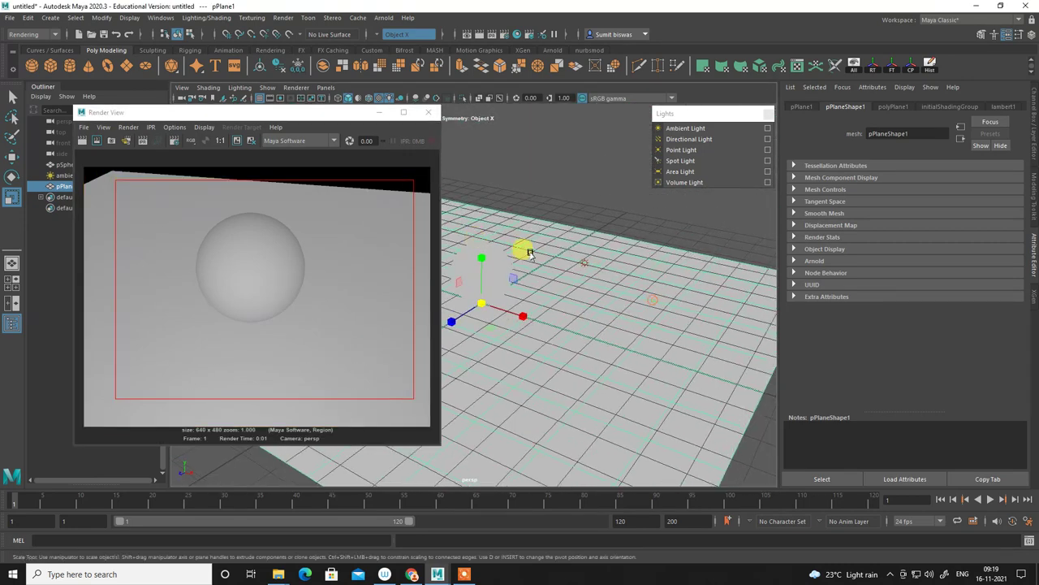
left_click(596, 280, "shift")
Tint the ambient light light blue and refresh the render region.
left_click_drag(670, 358, 620, 367, "alt")
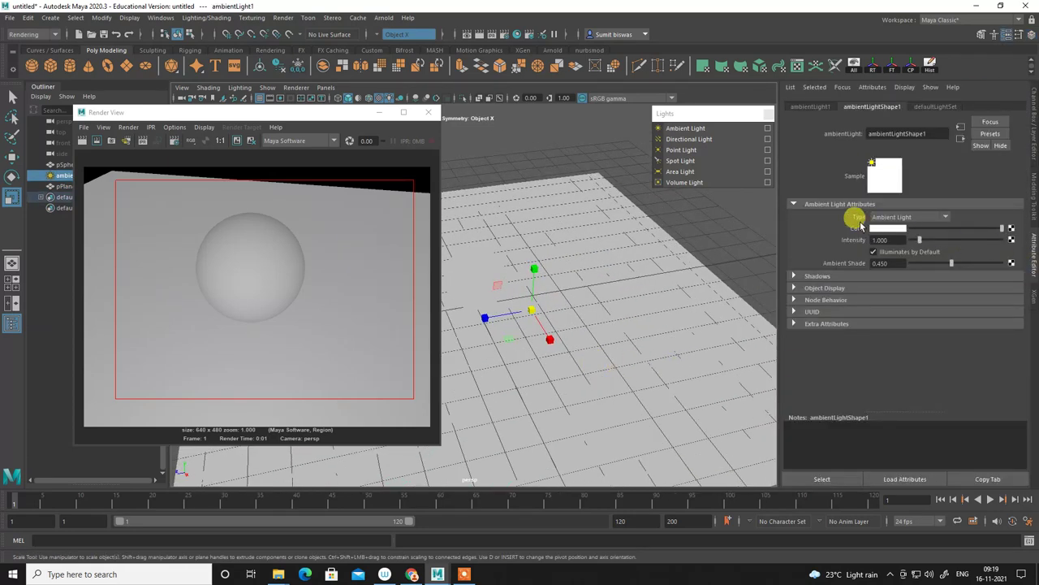
mouse_move(594, 243)
left_mouse_down("alt")
mouse_move(614, 343)
mouse_move(642, 339)
mouse_move(659, 297)
mouse_move(678, 294)
left_mouse_up("alt")
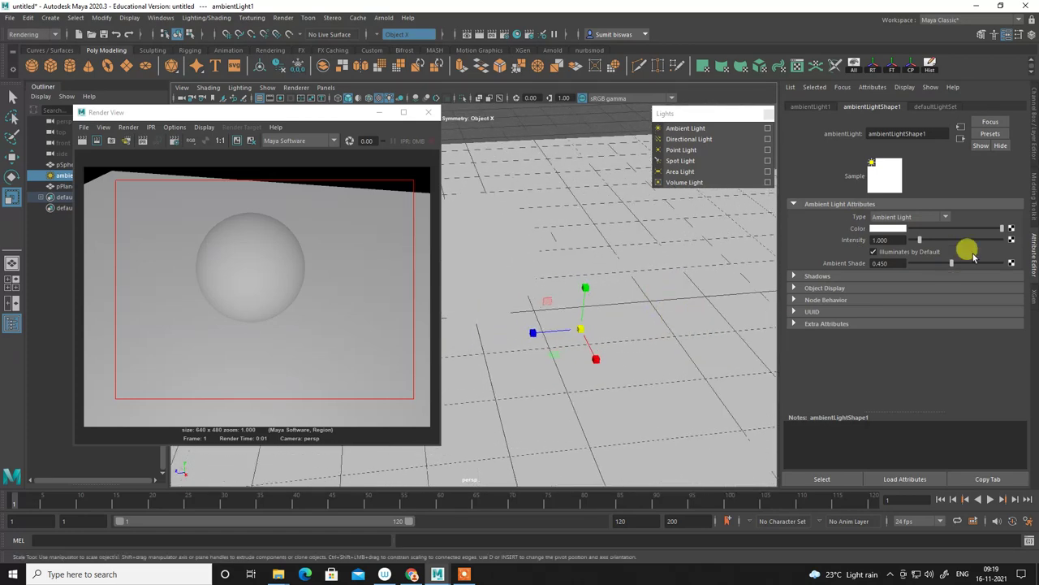
left_click(889, 229)
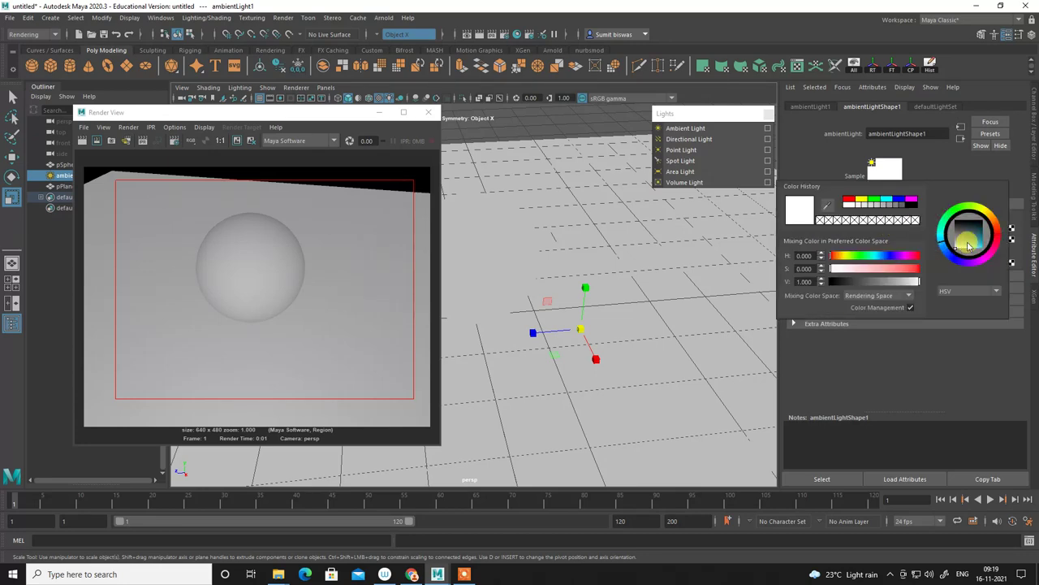
left_click_drag(942, 245, 965, 243)
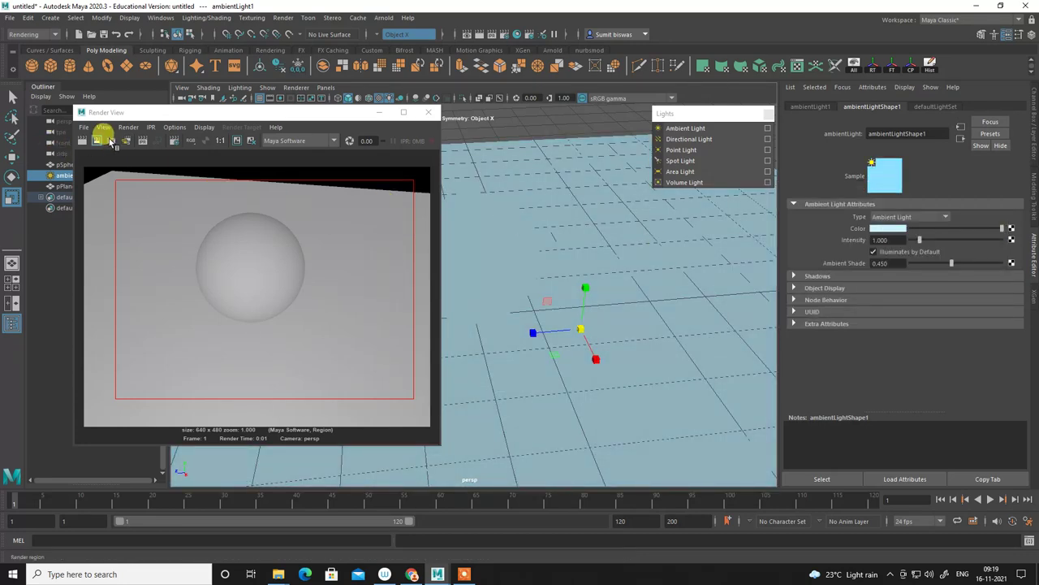
left_click(141, 142)
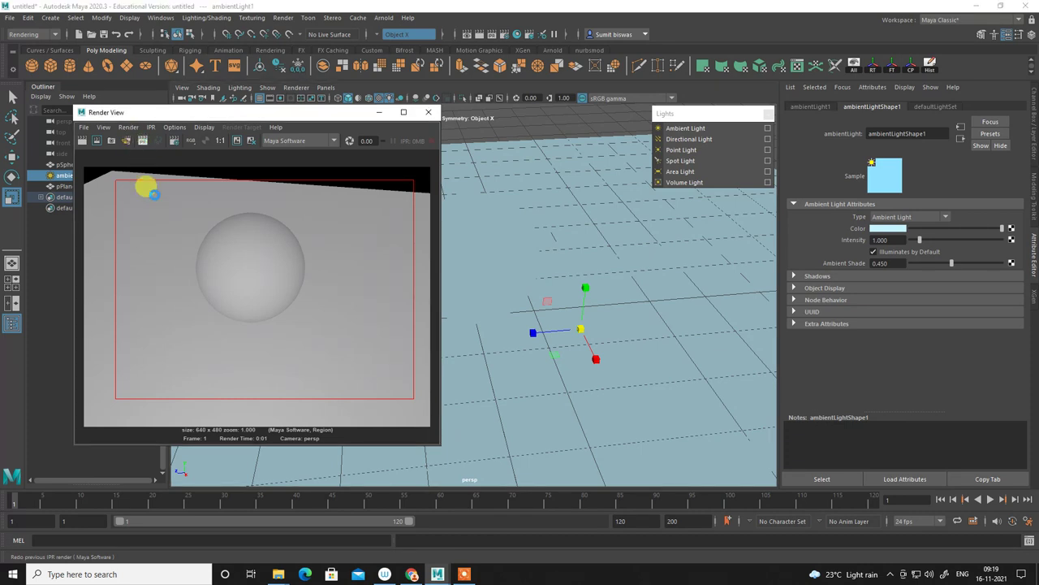
left_click_drag(147, 215, 404, 422)
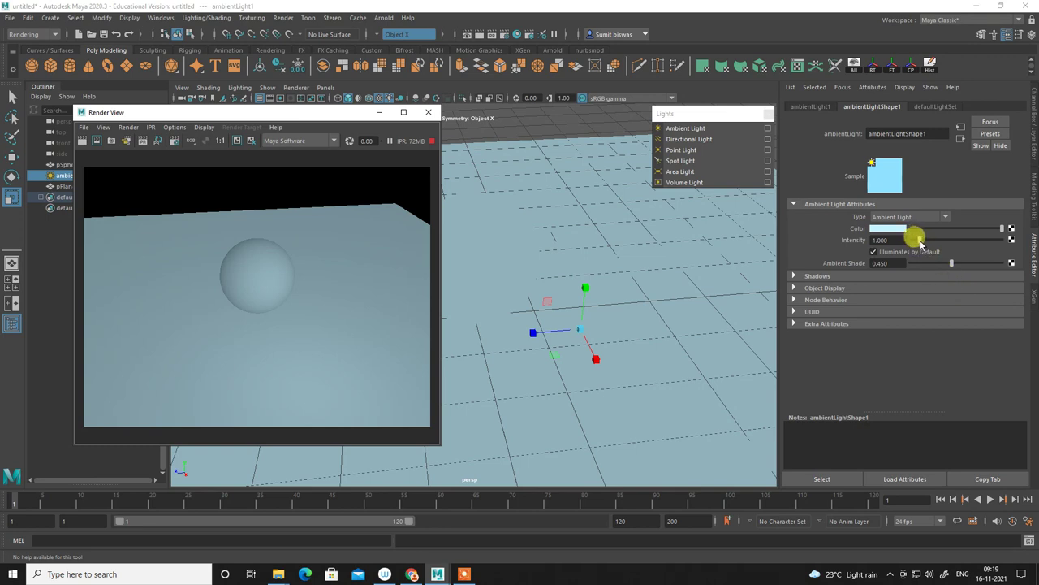
Set the ambient light intensity to about 2.05 and change its colour to peach.
left_click_drag(920, 241, 934, 240)
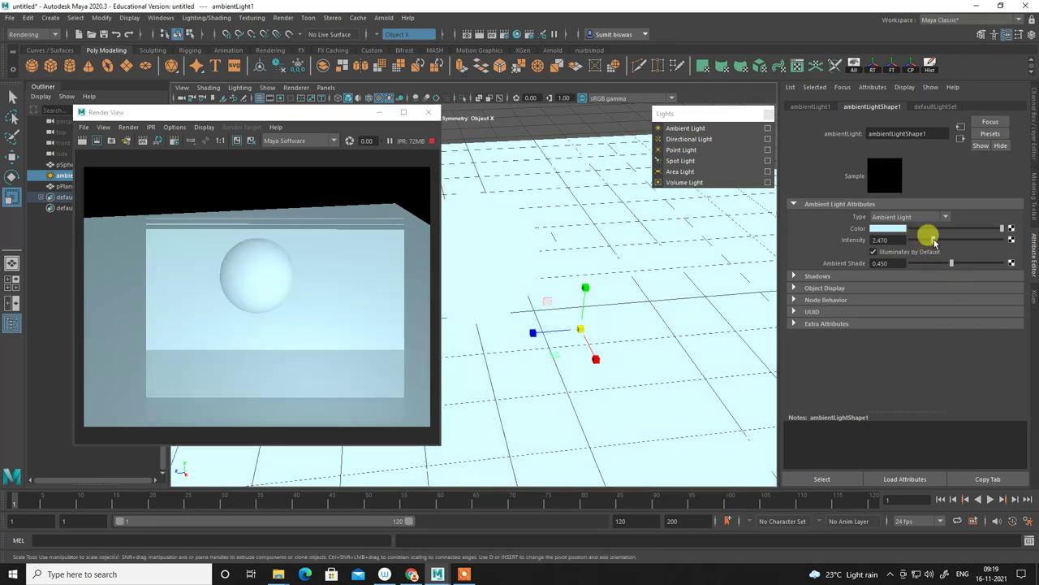
left_click_drag(934, 241, 929, 241)
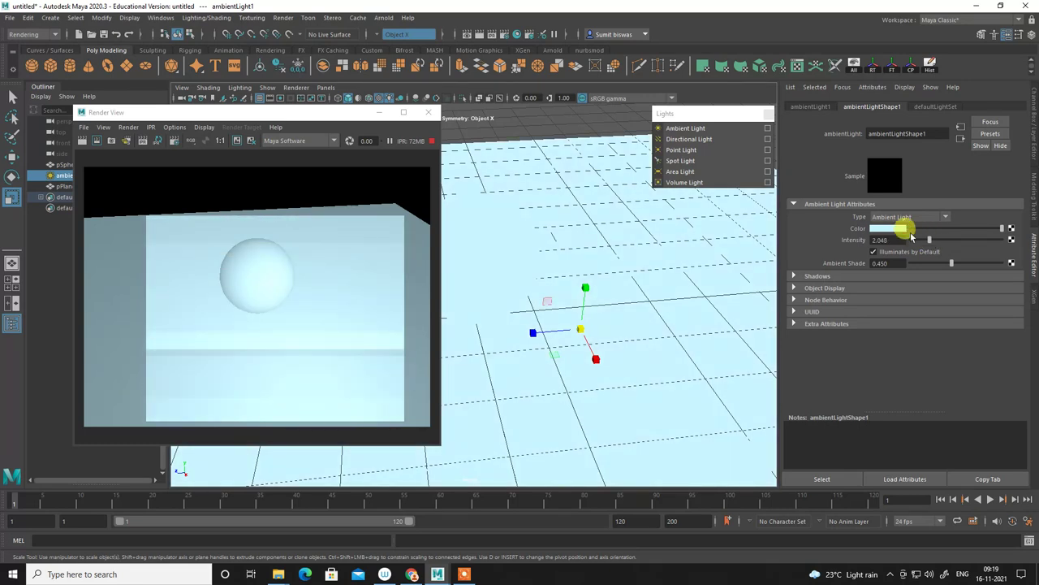
left_click(896, 233)
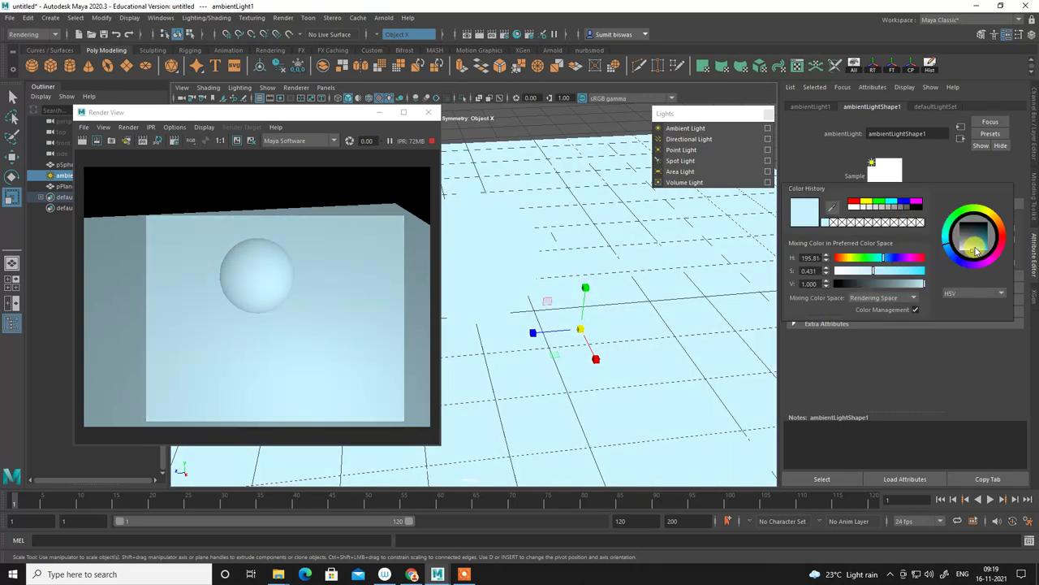
left_click_drag(957, 260, 975, 268)
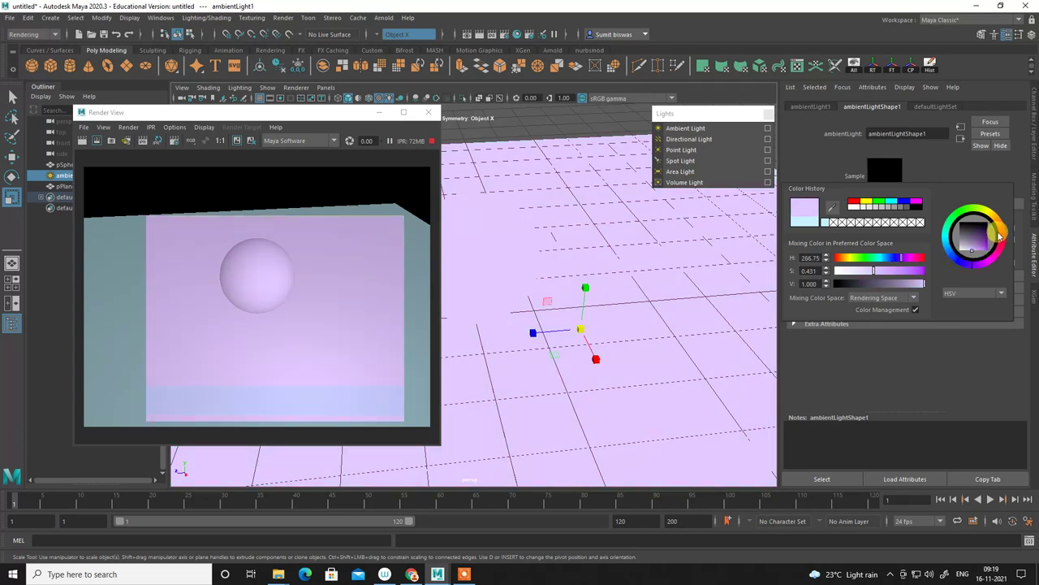
left_click_drag(1000, 236, 1005, 224)
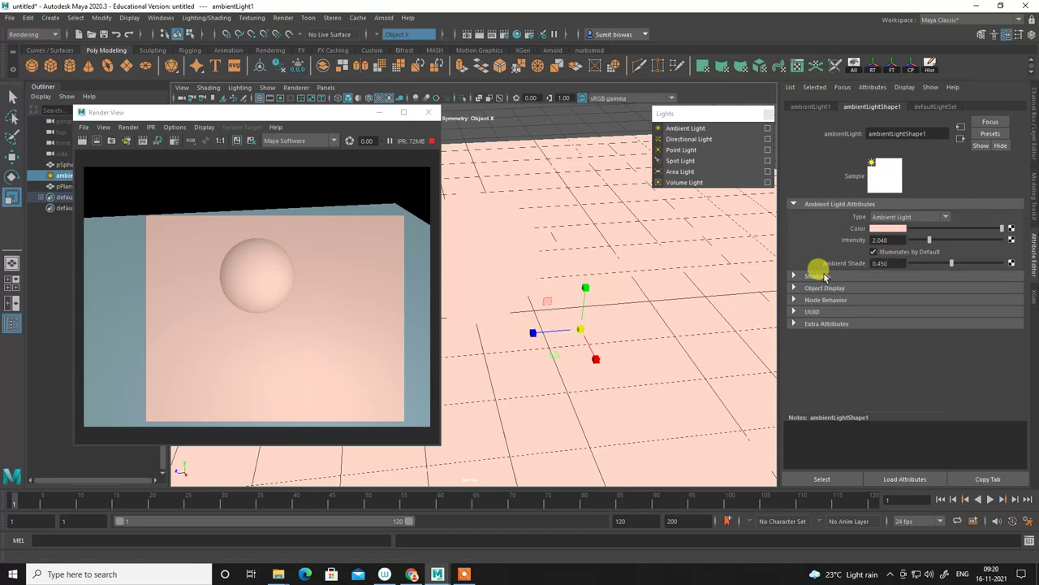
Try Ambient Shade values 1.0 and 0.19, settling on 0.488, accepting the autosave prompt.
left_click_drag(951, 265, 1014, 262)
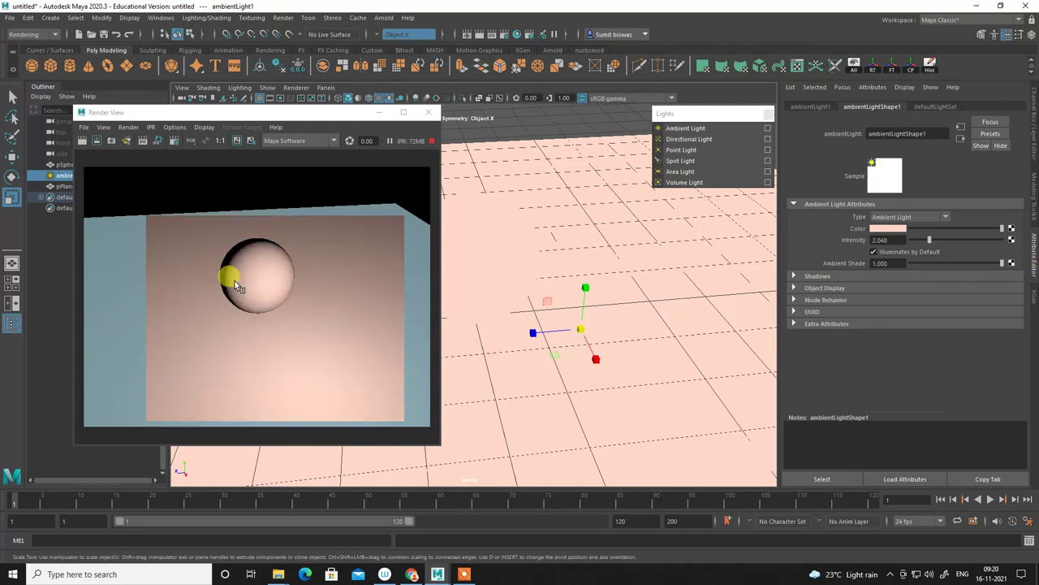
mouse_move(262, 237)
left_mouse_down()
mouse_move(224, 252)
mouse_move(239, 303)
left_mouse_up()
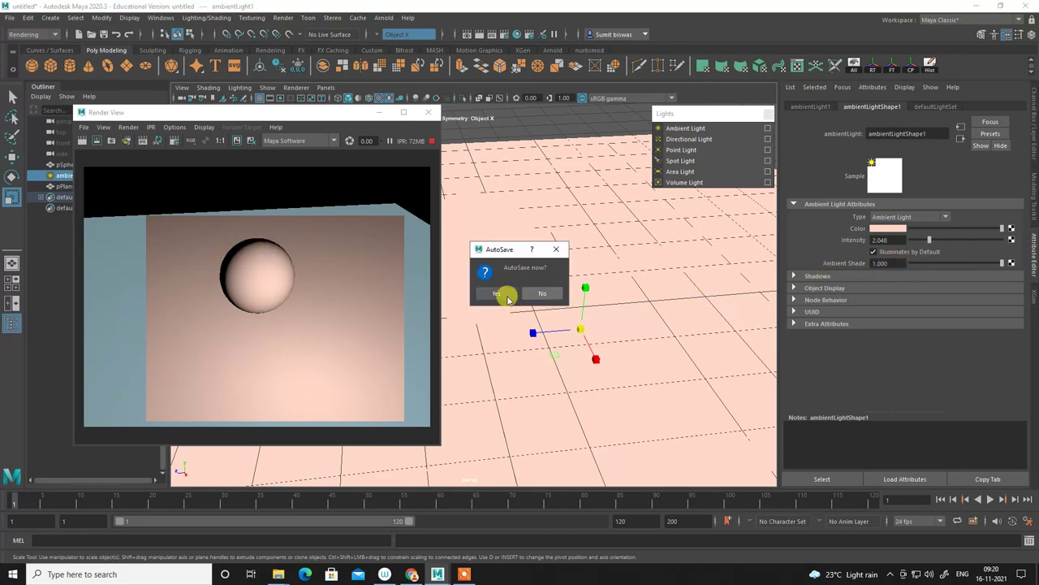
left_click(496, 293)
mouse_move(1001, 264)
left_mouse_down()
mouse_move(963, 257)
mouse_move(927, 274)
left_mouse_up()
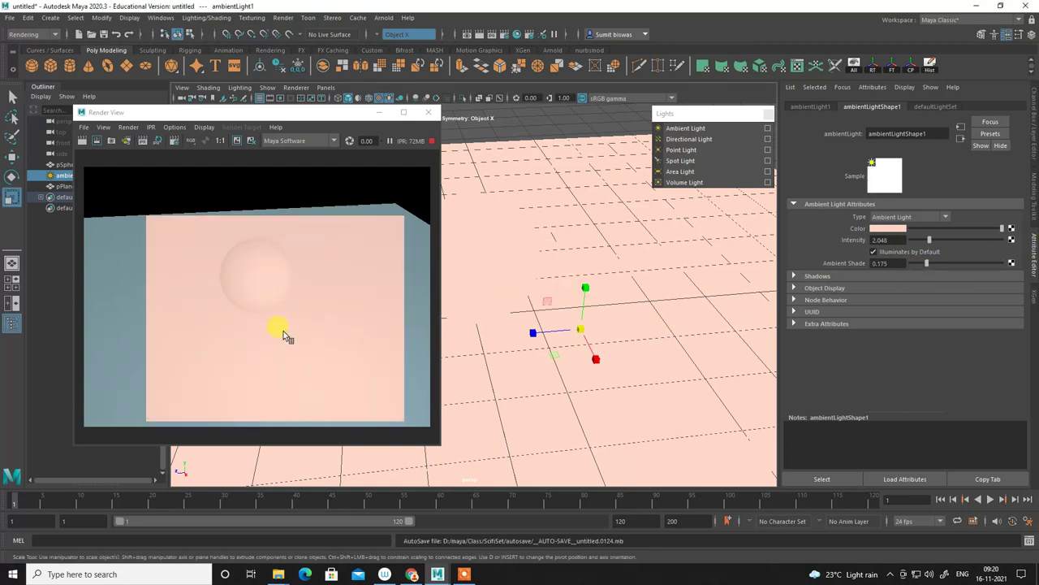
scroll(261, 310, "up", 1)
scroll(261, 309, "up", 1)
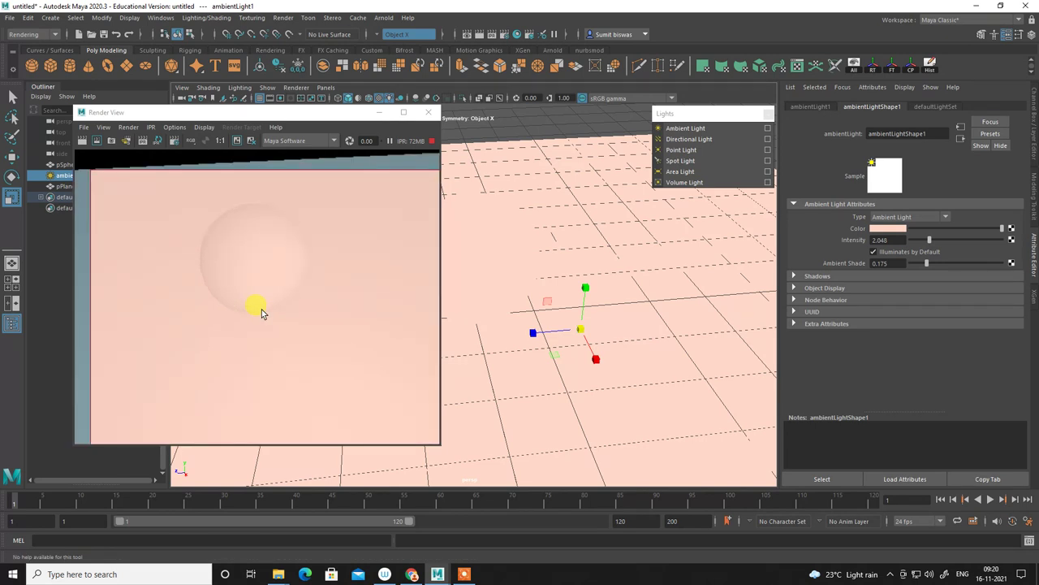
left_click_drag(932, 270, 1034, 264)
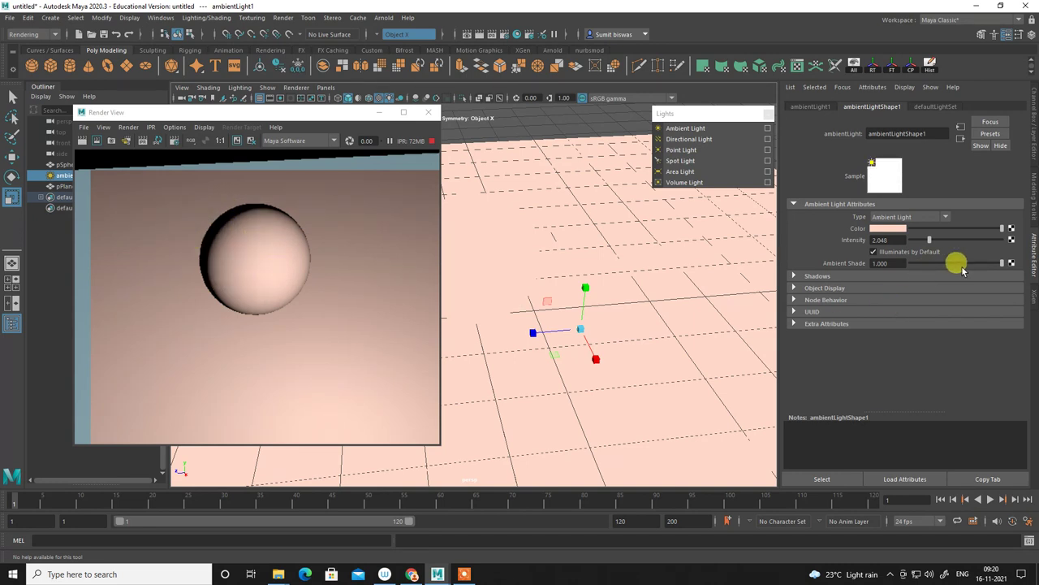
left_click_drag(989, 263, 954, 268)
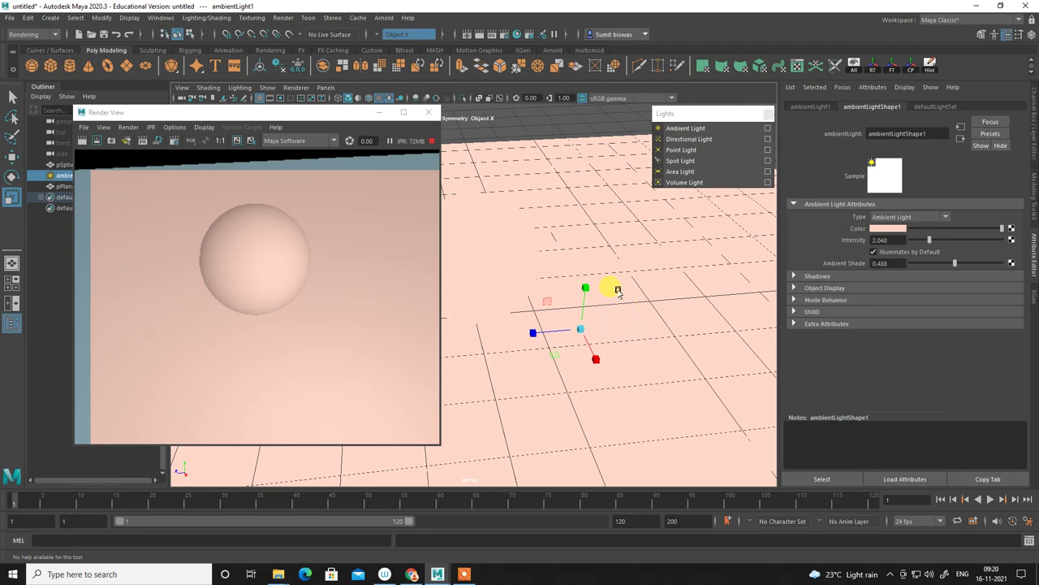
Move the ambient light higher, then delete it from the scene.
key("w")
mouse_move(588, 286)
left_mouse_down()
mouse_move(609, 251)
mouse_move(596, 239)
mouse_move(615, 301)
mouse_move(580, 297)
left_mouse_up()
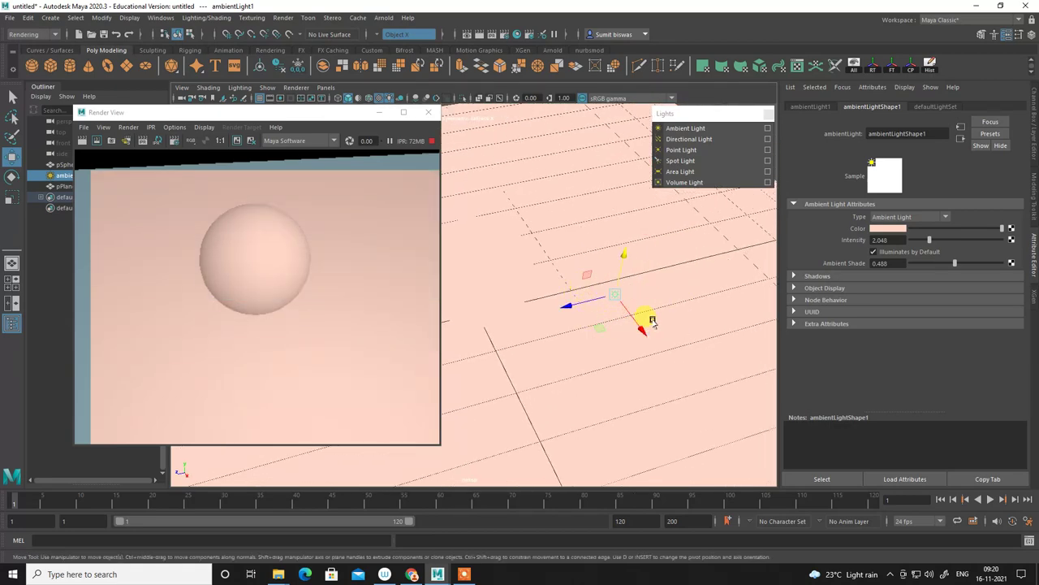
mouse_move(642, 329)
middle_mouse_down()
mouse_move(582, 302)
mouse_move(582, 248)
middle_mouse_up()
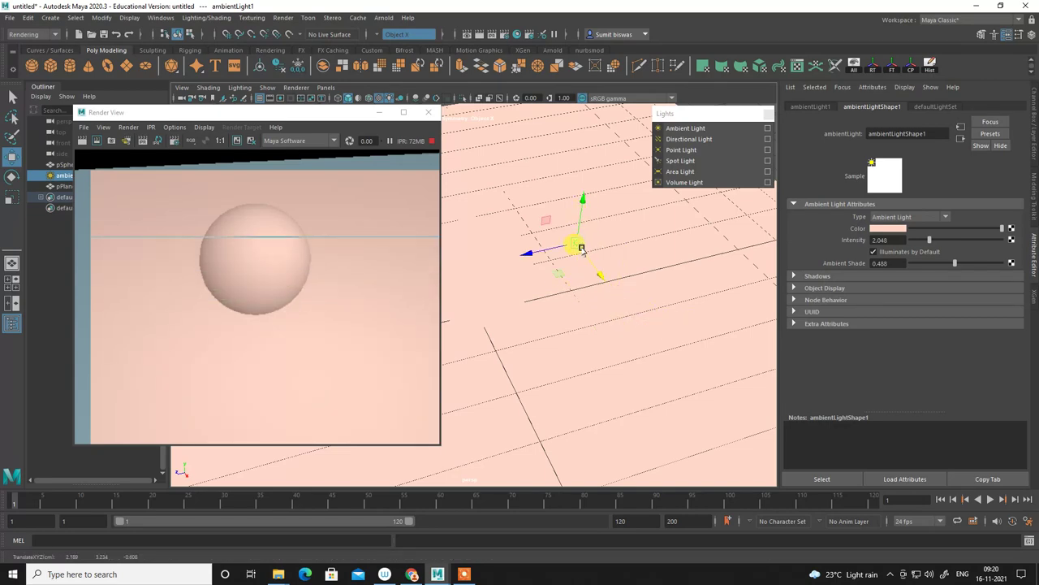
left_click_drag(619, 284, 619, 286, "alt")
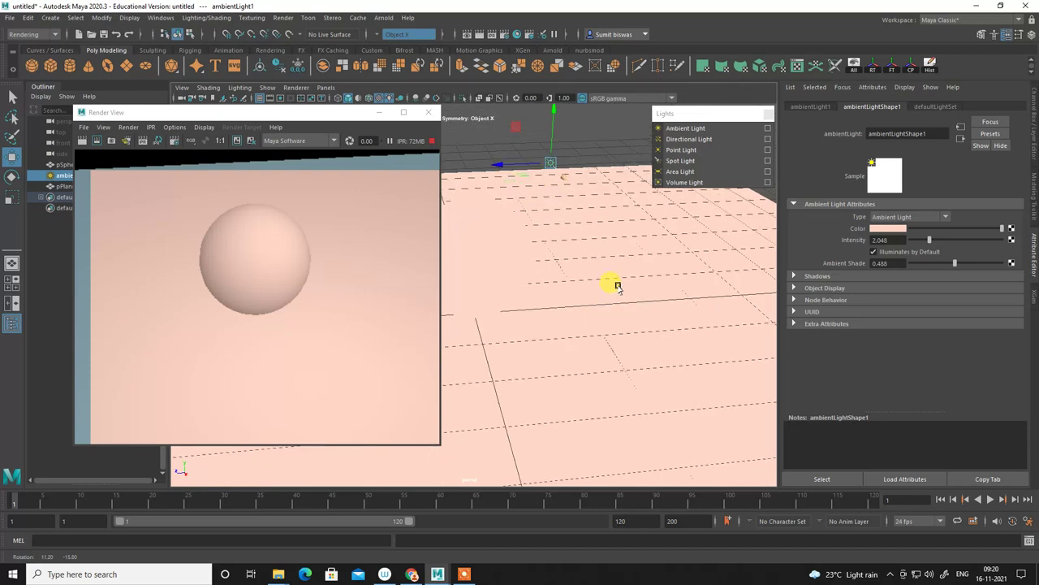
key("Delete")
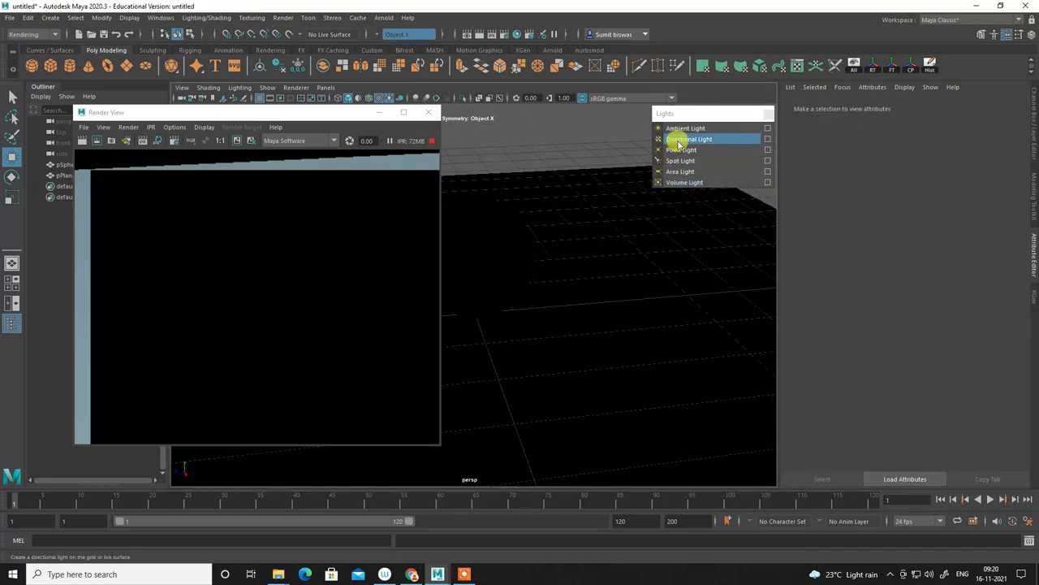
Create a directional light at intensity 1.0 and tumble around to check its angle on the sphere.
left_click(679, 142)
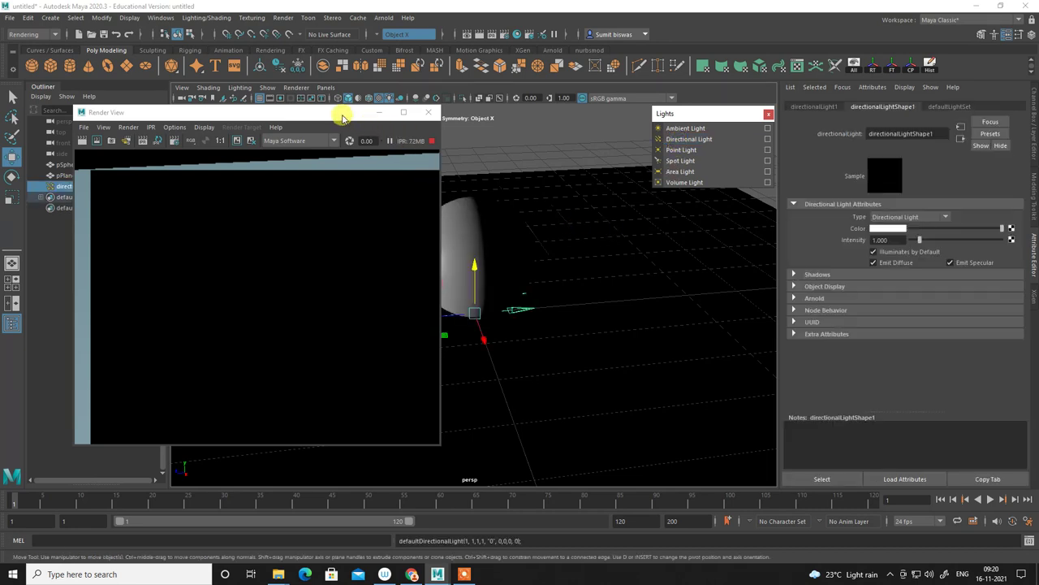
mouse_move(642, 349)
left_mouse_down("alt")
mouse_move(658, 341)
mouse_move(613, 256)
mouse_move(605, 181)
left_mouse_up("alt")
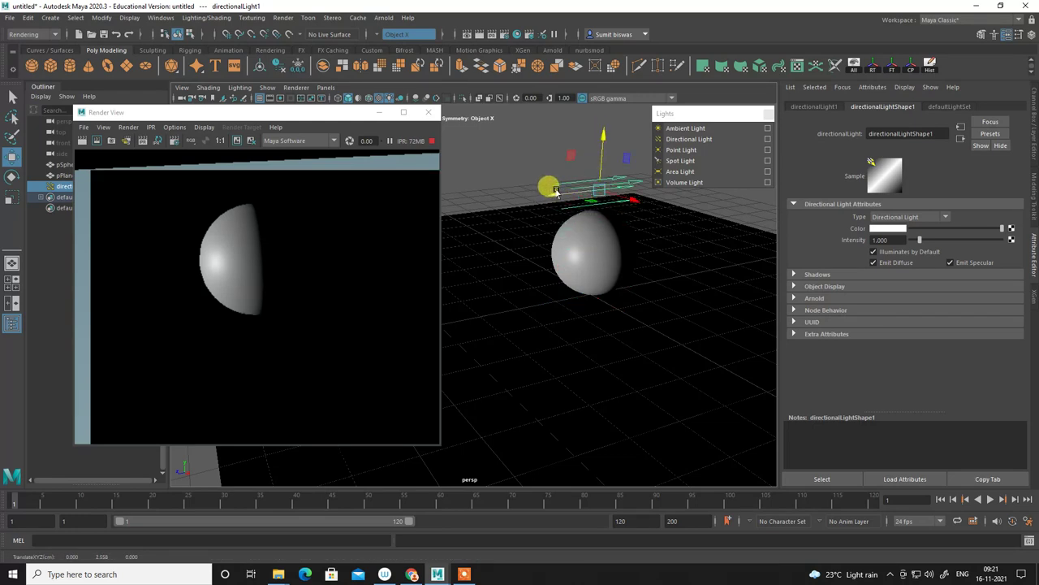
mouse_move(618, 286)
left_mouse_down("alt")
mouse_move(626, 297)
mouse_move(592, 301)
mouse_move(605, 291)
mouse_move(560, 252)
mouse_move(569, 266)
mouse_move(573, 256)
left_mouse_up("alt")
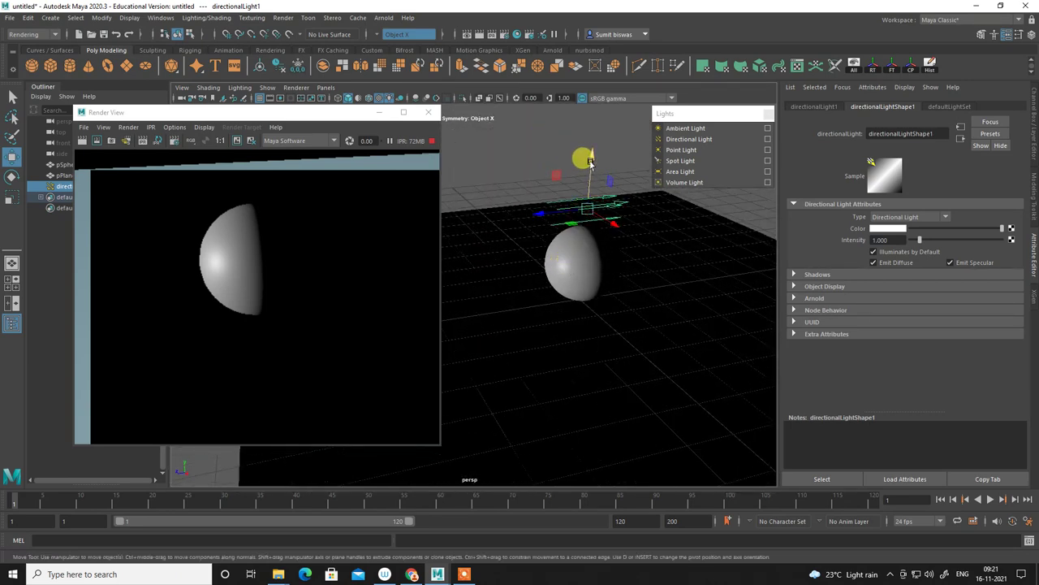
mouse_move(591, 162)
left_mouse_down("alt")
mouse_move(591, 198)
mouse_move(563, 248)
mouse_move(622, 255)
mouse_move(552, 207)
left_mouse_up("alt")
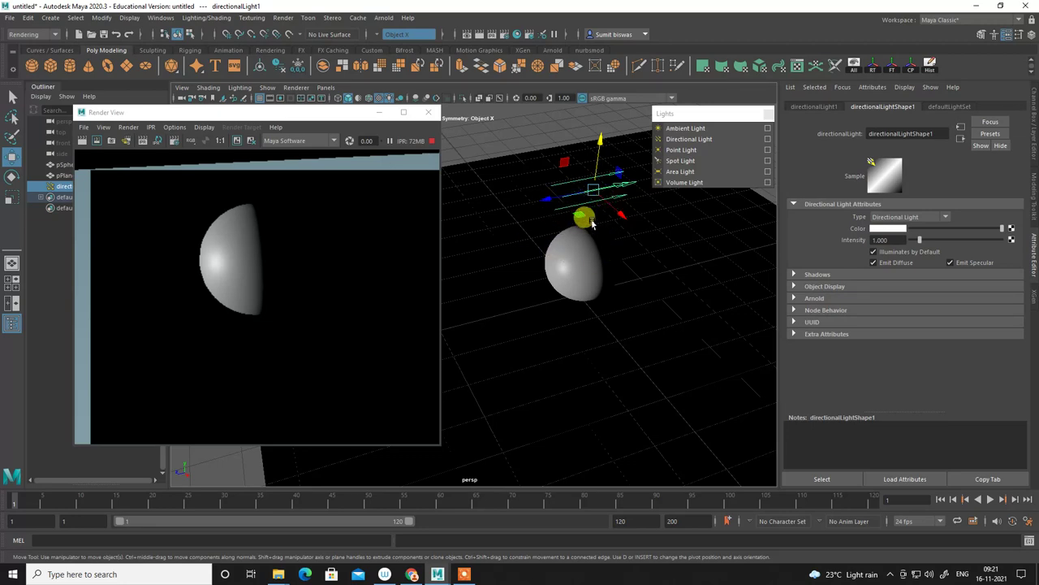
mouse_move(581, 258)
left_mouse_down("alt")
mouse_move(610, 250)
mouse_move(569, 263)
mouse_move(578, 268)
mouse_move(559, 193)
left_mouse_up("alt")
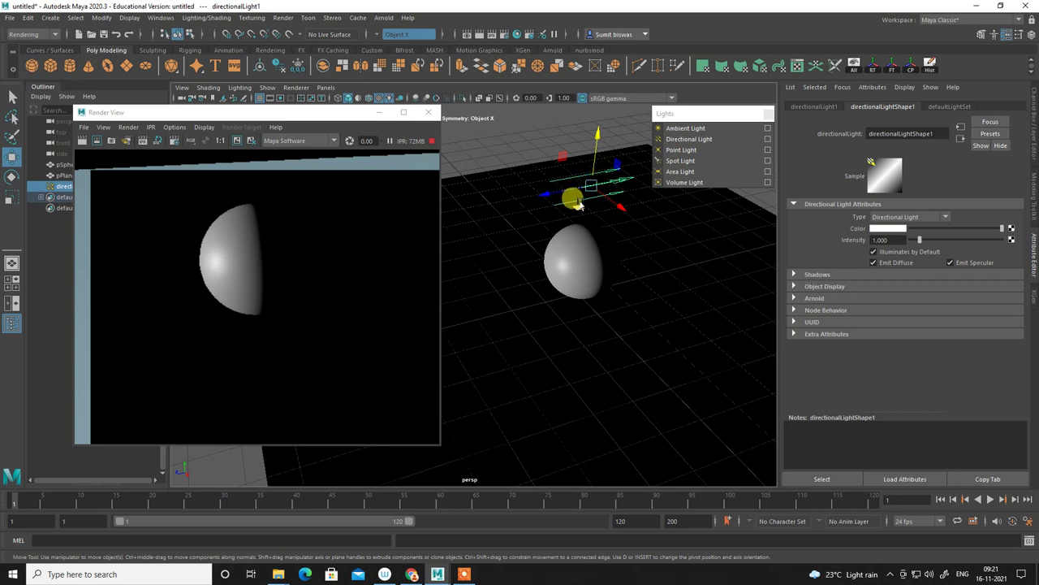
left_click_drag(610, 277, 624, 283, "alt")
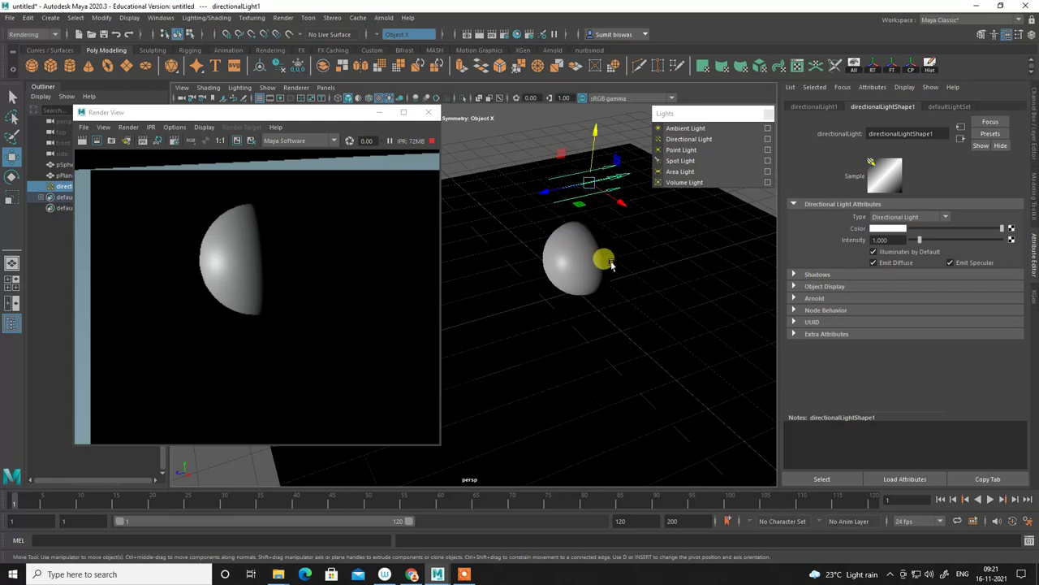
mouse_move(624, 279)
left_mouse_down("alt")
mouse_move(599, 274)
mouse_move(622, 267)
mouse_move(584, 272)
mouse_move(568, 203)
mouse_move(587, 221)
mouse_move(587, 245)
mouse_move(560, 180)
mouse_move(538, 174)
mouse_move(543, 220)
mouse_move(549, 144)
mouse_move(567, 105)
mouse_move(543, 216)
mouse_move(547, 128)
mouse_move(573, 97)
mouse_move(549, 208)
mouse_move(568, 93)
left_mouse_up("alt")
Move the directional light up so it sits above the sphere.
right_click_drag(657, 339, 558, 271, "alt")
left_click_drag(513, 209, 639, 198)
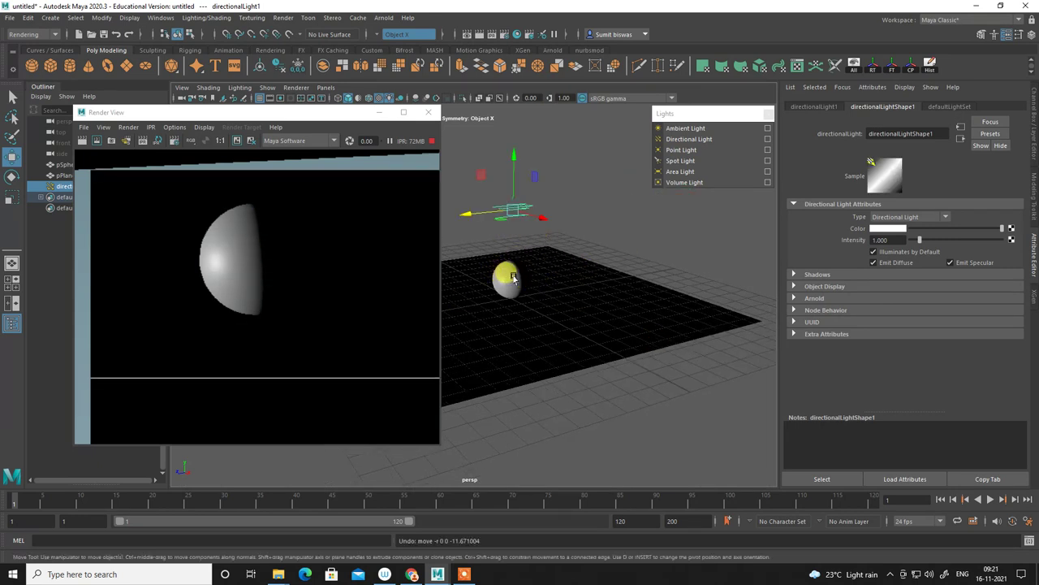
mouse_move(505, 276)
left_mouse_down("alt")
mouse_move(579, 295)
mouse_move(584, 342)
left_mouse_up("alt")
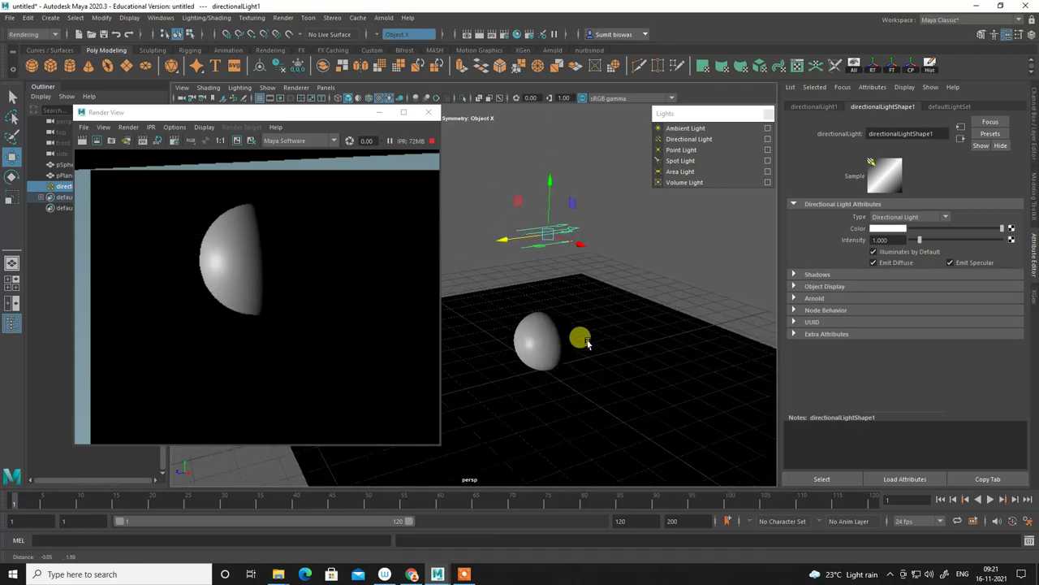
Rotate the directional light so the floor and sphere are lit from above.
key("e")
mouse_move(513, 197)
left_mouse_down()
mouse_move(537, 195)
mouse_move(595, 274)
left_mouse_up()
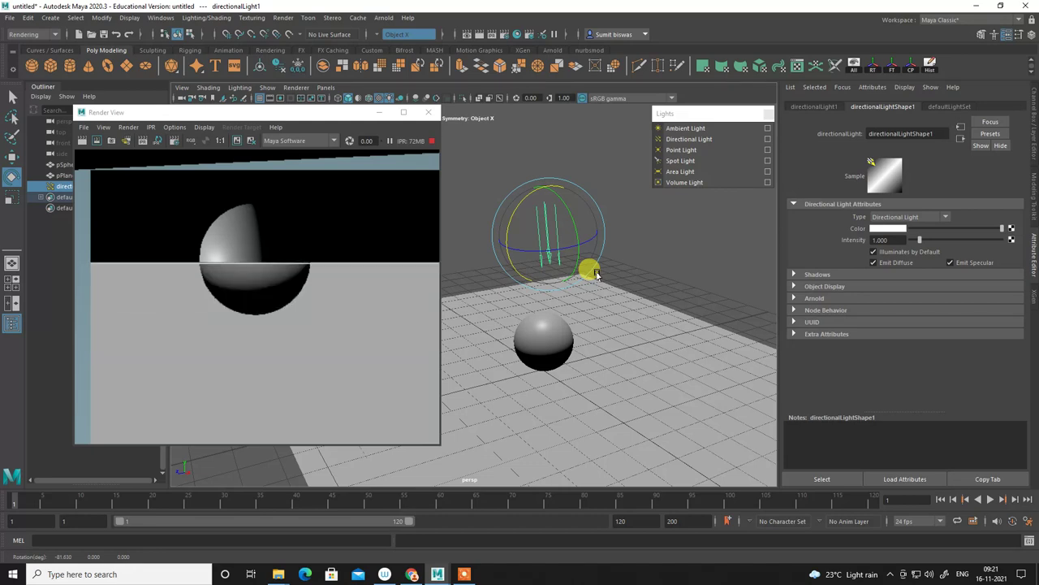
mouse_move(595, 274)
left_mouse_down()
mouse_move(573, 220)
mouse_move(597, 251)
mouse_move(598, 315)
mouse_move(569, 226)
mouse_move(595, 217)
left_mouse_up()
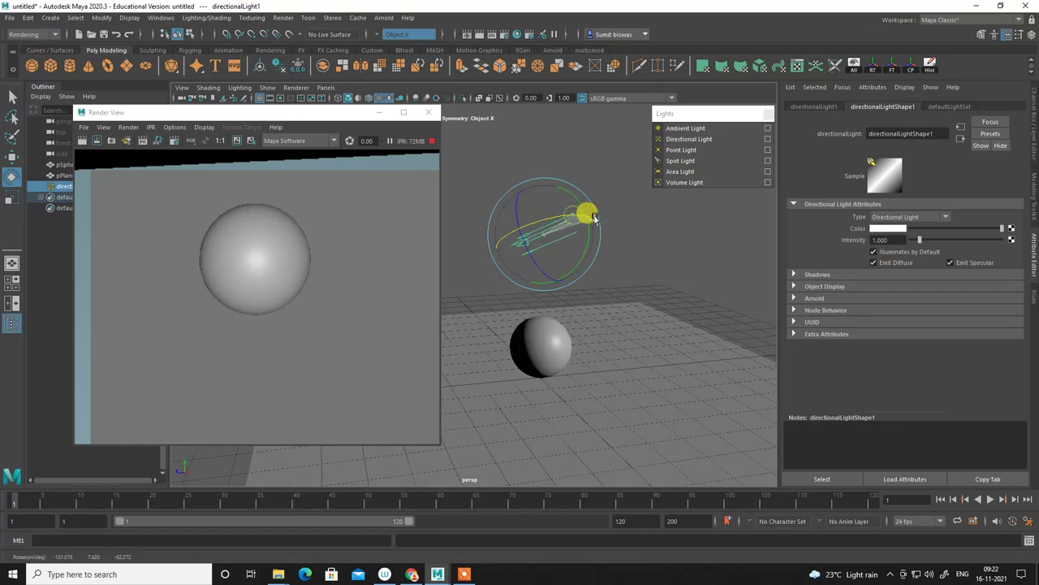
Enable Use Depth Map Shadows on directionalLight1, re-aim it, and close the Render View.
left_click(793, 275)
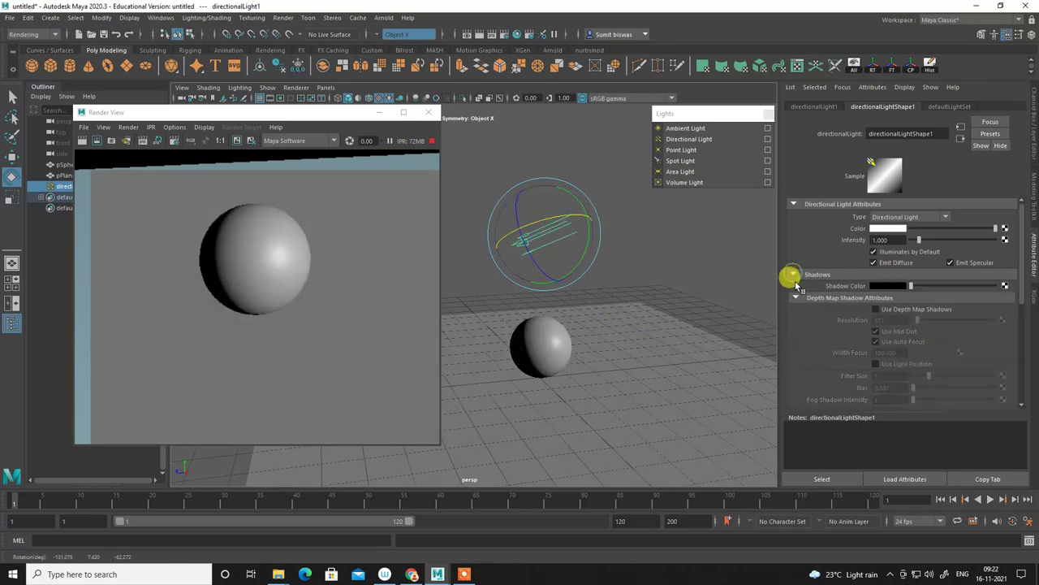
left_click(876, 310)
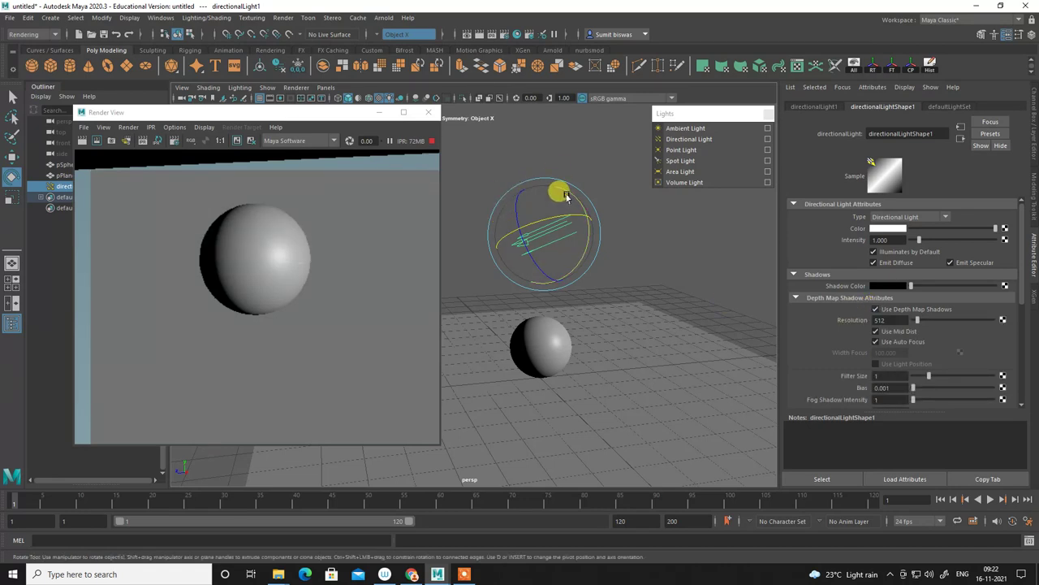
mouse_move(557, 190)
left_mouse_down()
mouse_move(551, 167)
mouse_move(578, 214)
mouse_move(550, 203)
left_mouse_up()
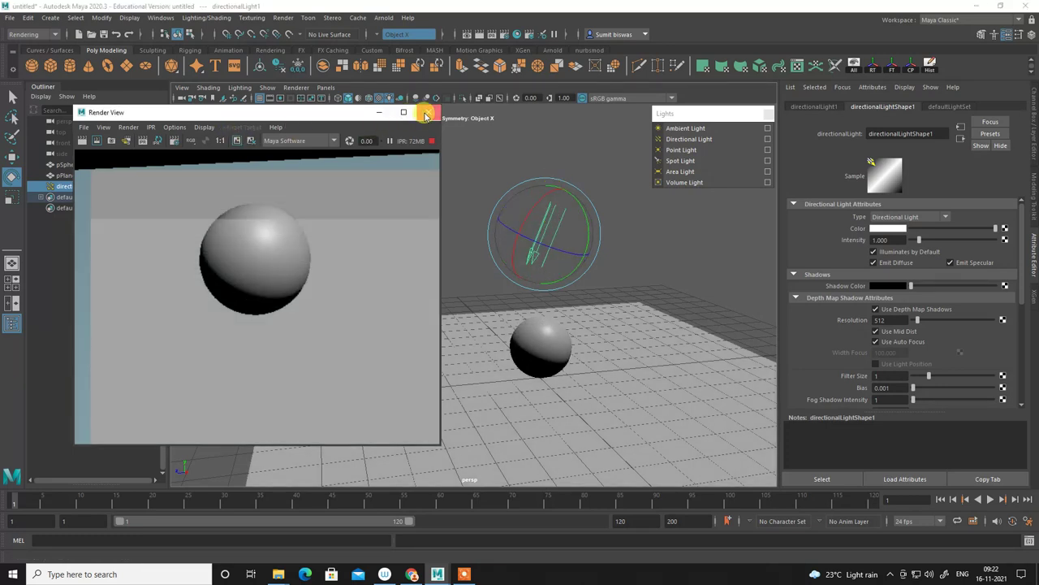
left_click(428, 112)
left_click(268, 88)
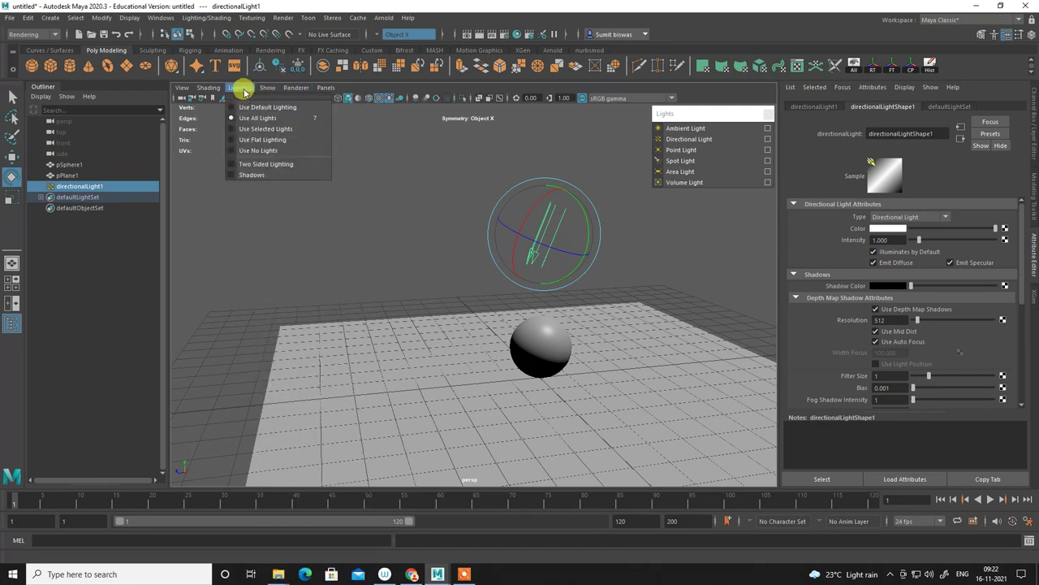
left_click(258, 176)
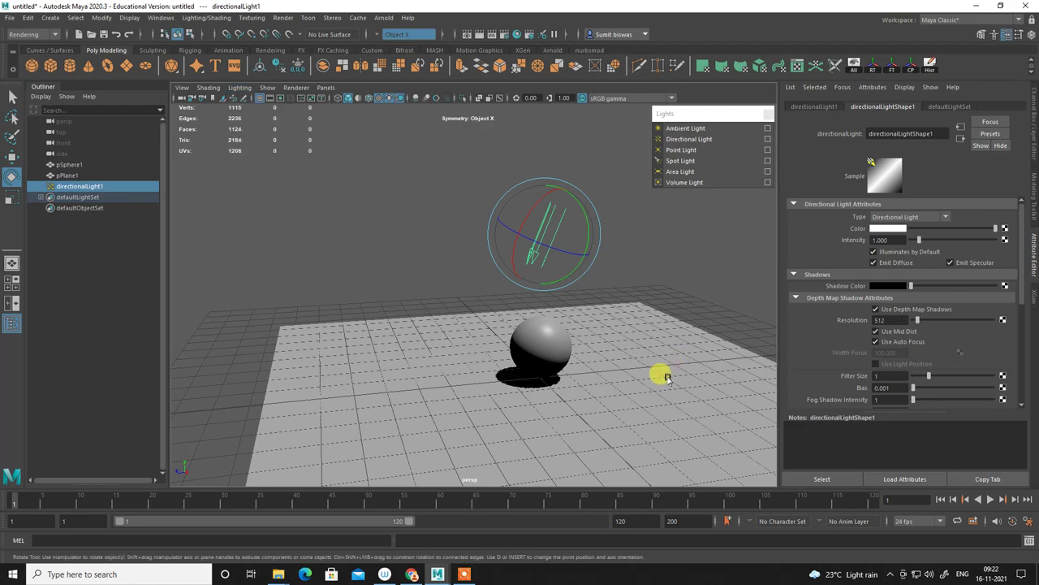
left_click_drag(661, 371, 598, 376, "alt")
mouse_move(599, 376)
right_mouse_down("alt")
mouse_move(621, 444)
mouse_move(561, 297)
right_mouse_up("alt")
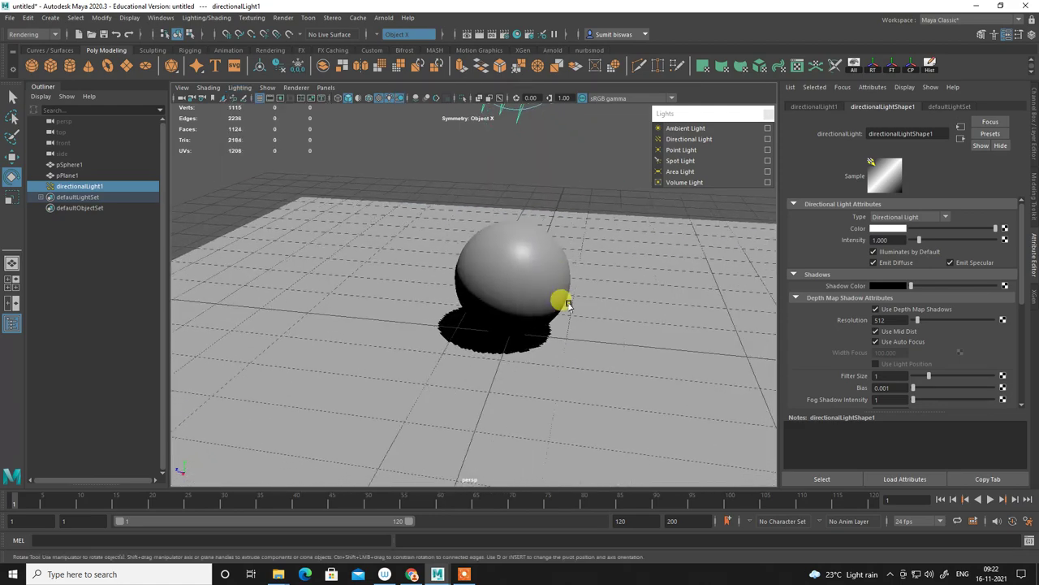
mouse_move(562, 297)
left_mouse_down("alt")
mouse_move(546, 344)
mouse_move(441, 255)
left_mouse_up("alt")
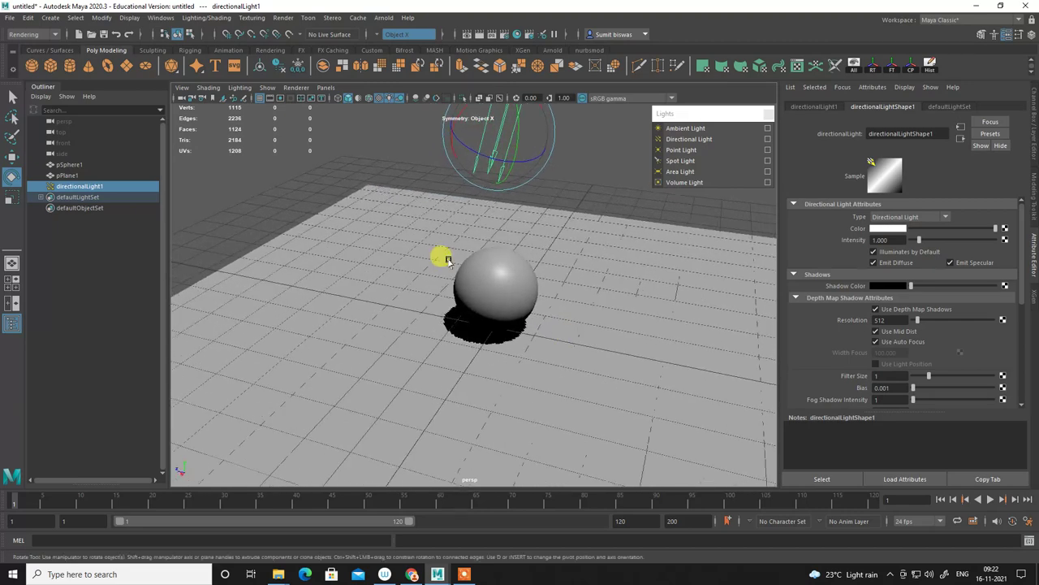
left_click(240, 86)
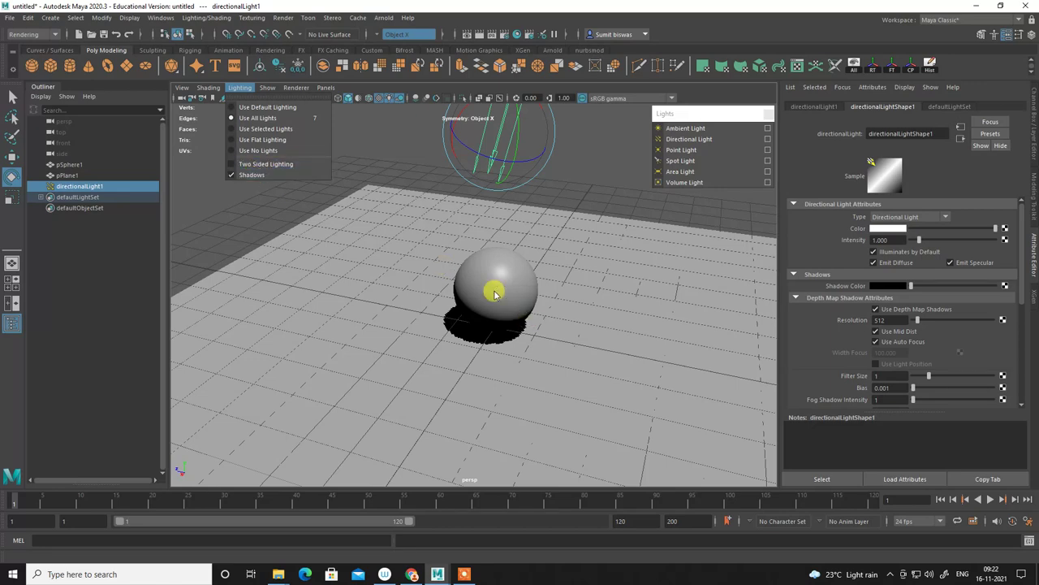
left_click(457, 266)
mouse_move(441, 260)
right_mouse_down("alt")
mouse_move(539, 345)
mouse_move(508, 346)
right_mouse_up("alt")
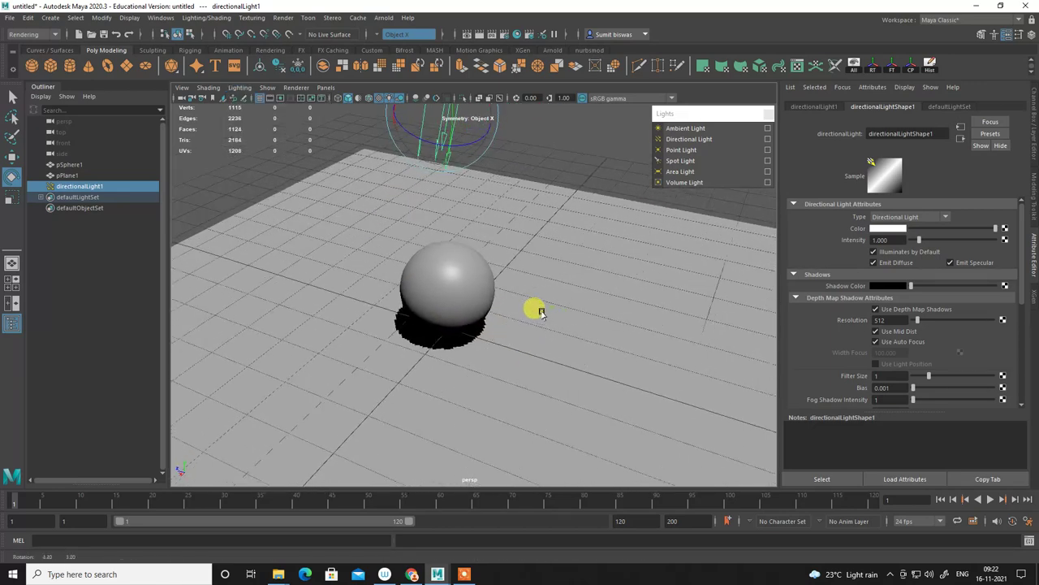
Rotate directionalLight1 to a low angle so the sphere's shadow stretches long across the plane.
mouse_move(508, 346)
left_mouse_down("alt")
mouse_move(486, 152)
mouse_move(517, 203)
mouse_move(525, 297)
mouse_move(548, 297)
mouse_move(490, 287)
mouse_move(571, 278)
mouse_move(563, 302)
left_mouse_up("alt")
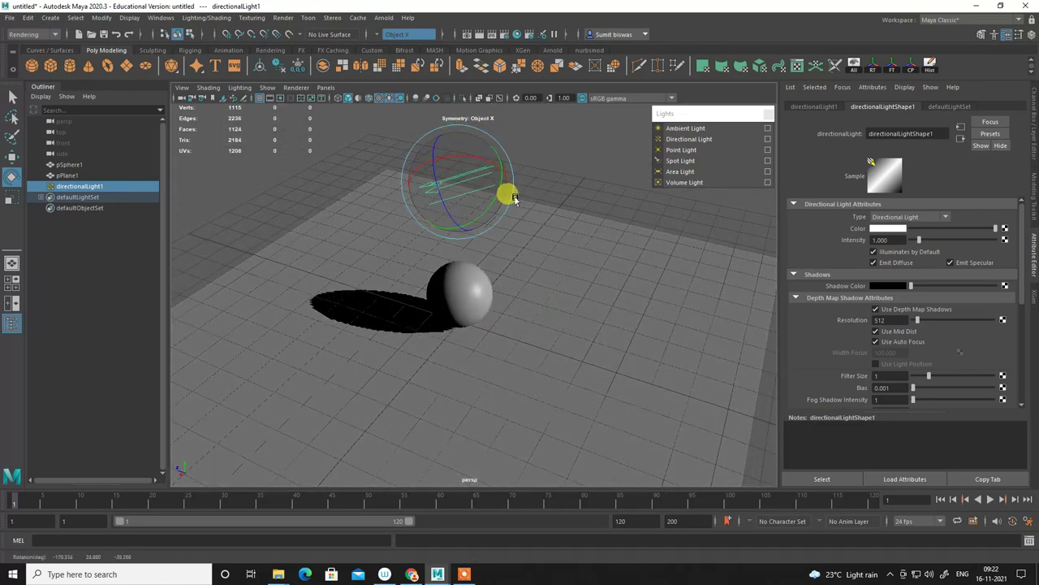
mouse_move(639, 316)
left_mouse_down("alt")
mouse_move(545, 360)
mouse_move(482, 317)
mouse_move(522, 309)
mouse_move(392, 337)
left_mouse_up("alt")
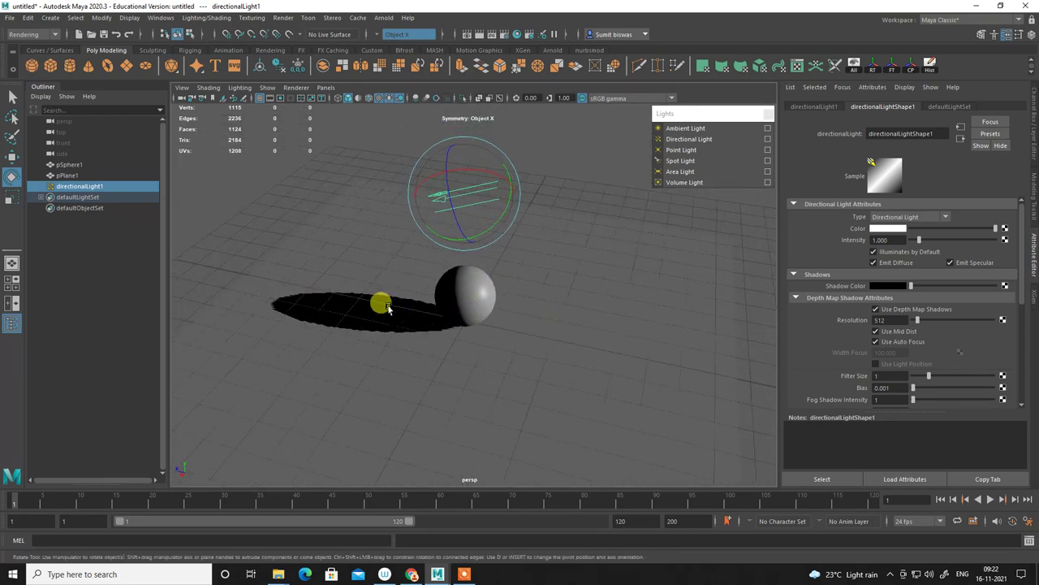
mouse_move(432, 302)
left_mouse_down("alt")
mouse_move(476, 297)
mouse_move(525, 325)
mouse_move(520, 304)
mouse_move(422, 309)
mouse_move(497, 213)
mouse_move(474, 230)
mouse_move(539, 281)
mouse_move(680, 297)
mouse_move(557, 281)
mouse_move(512, 301)
left_mouse_up("alt")
Tumble and dolly around the sphere to inspect the long shadow.
right_click_drag(512, 301, 591, 354, "alt")
mouse_move(591, 354)
left_mouse_down("alt")
mouse_move(592, 343)
mouse_move(584, 353)
mouse_move(560, 346)
mouse_move(583, 323)
left_mouse_up("alt")
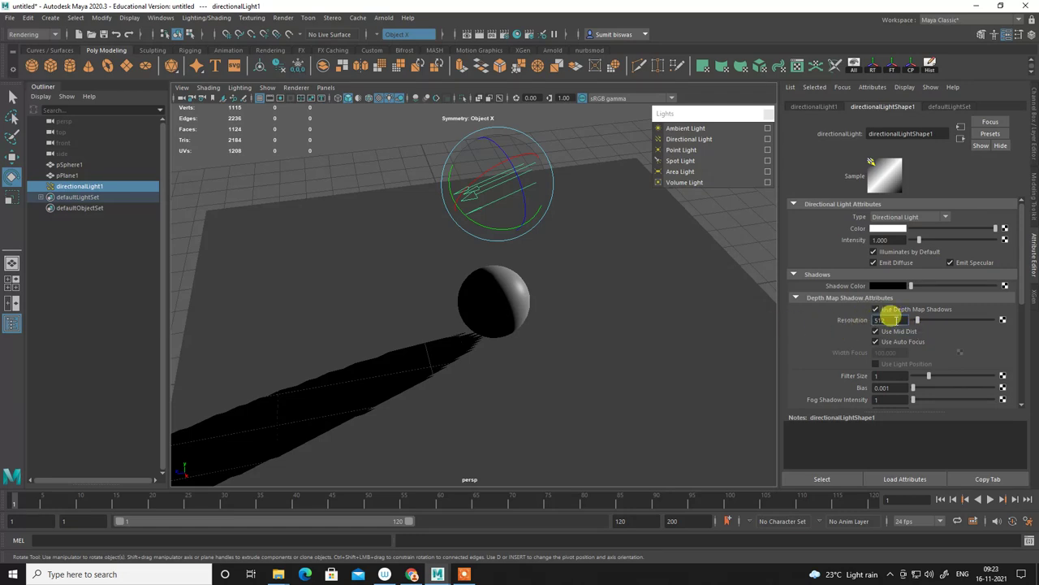
mouse_move(617, 309)
left_mouse_down("alt")
mouse_move(564, 290)
mouse_move(548, 309)
mouse_move(525, 300)
left_mouse_up("alt")
mouse_move(525, 300)
right_mouse_down("alt")
mouse_move(487, 317)
mouse_move(451, 272)
mouse_move(592, 330)
right_mouse_up("alt")
mouse_move(592, 330)
left_mouse_down("alt")
mouse_move(515, 297)
mouse_move(569, 292)
left_mouse_up("alt")
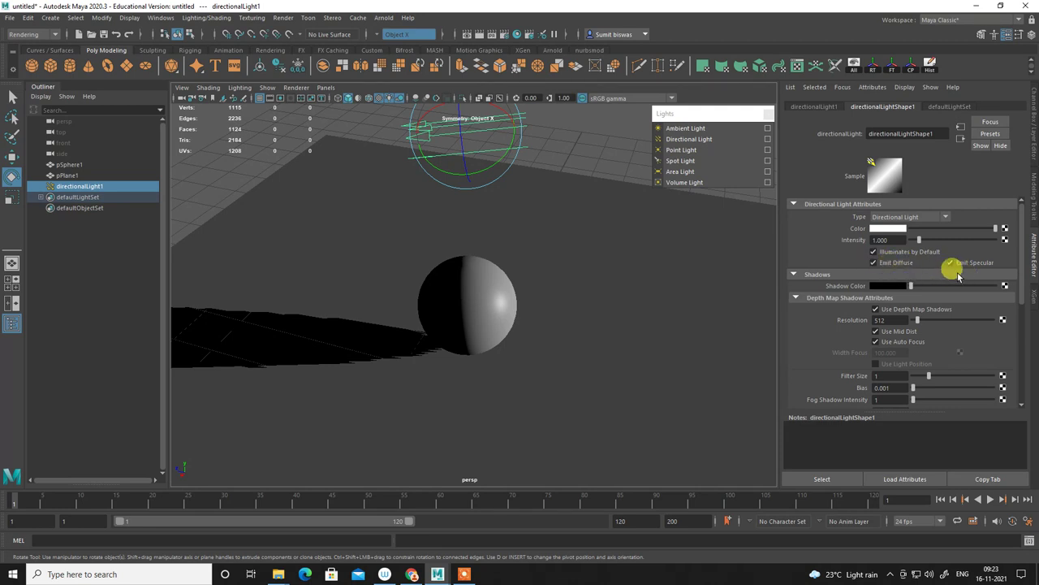
mouse_move(741, 291)
left_mouse_down("alt")
mouse_move(541, 294)
mouse_move(585, 311)
mouse_move(545, 236)
left_mouse_up("alt")
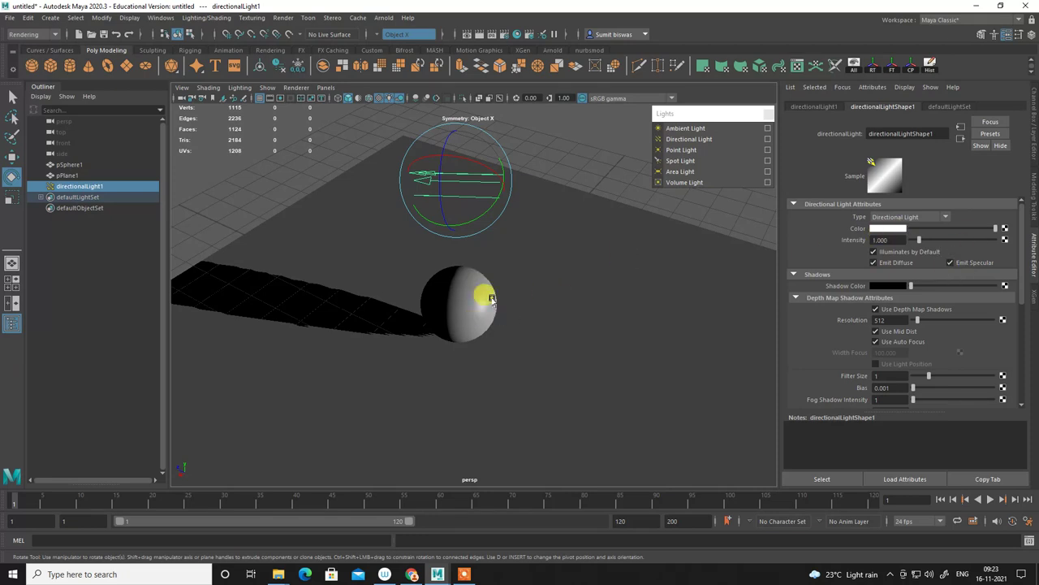
left_click_drag(491, 299, 466, 317, "alt")
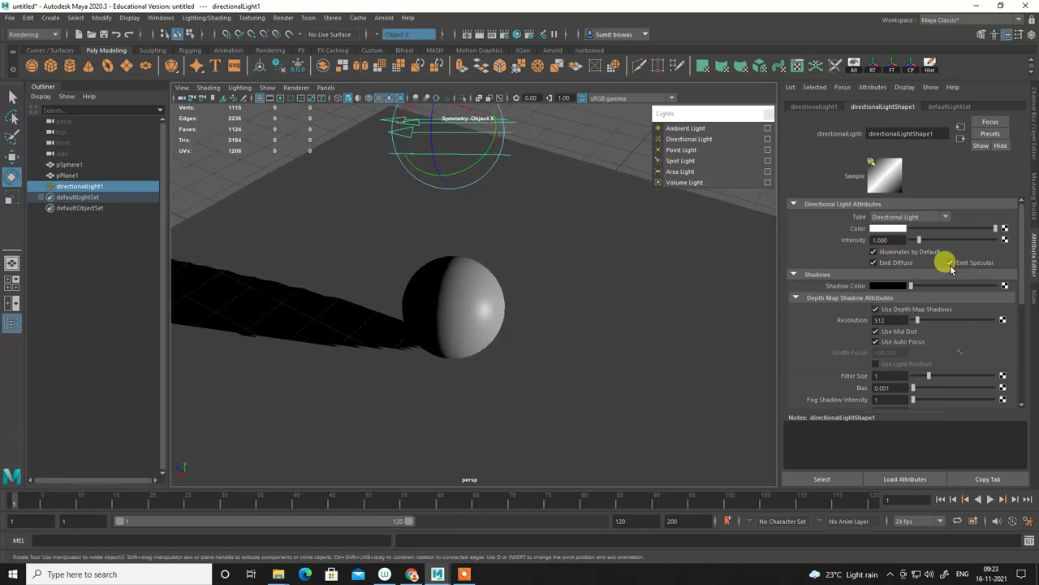
left_click_drag(641, 320, 580, 308, "alt")
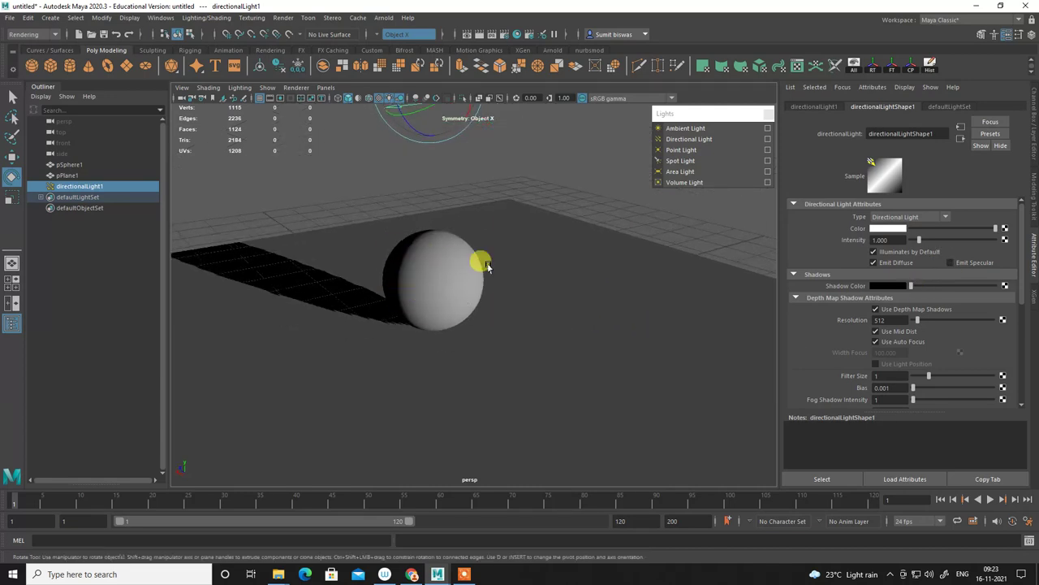
Toggle Use Depth Map Shadows and Emit Specular to compare, leaving Emit Specular on.
left_click(953, 263)
right_click_drag(463, 301, 589, 399, "alt")
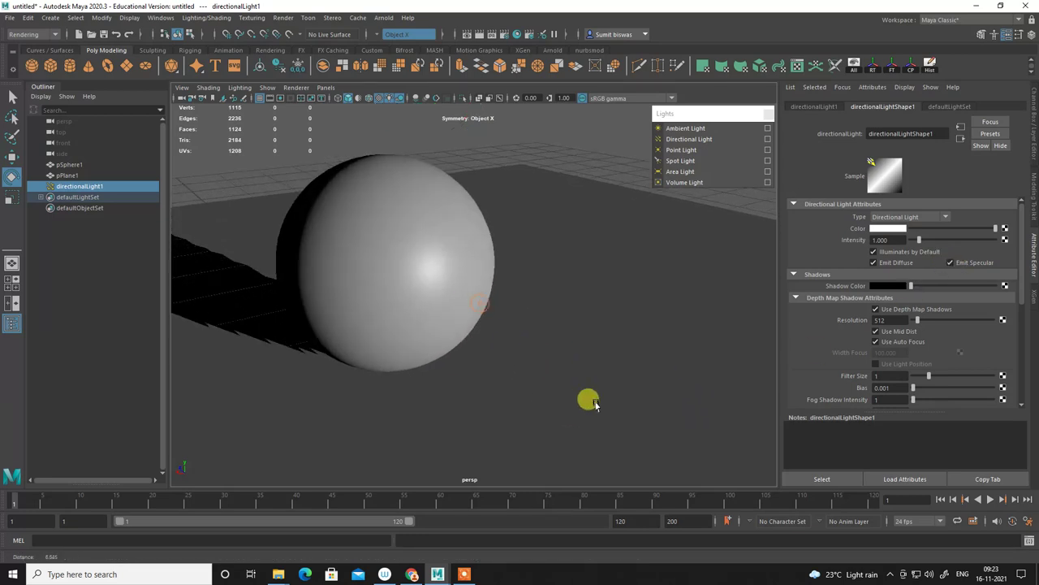
left_click(893, 310)
left_click(893, 310)
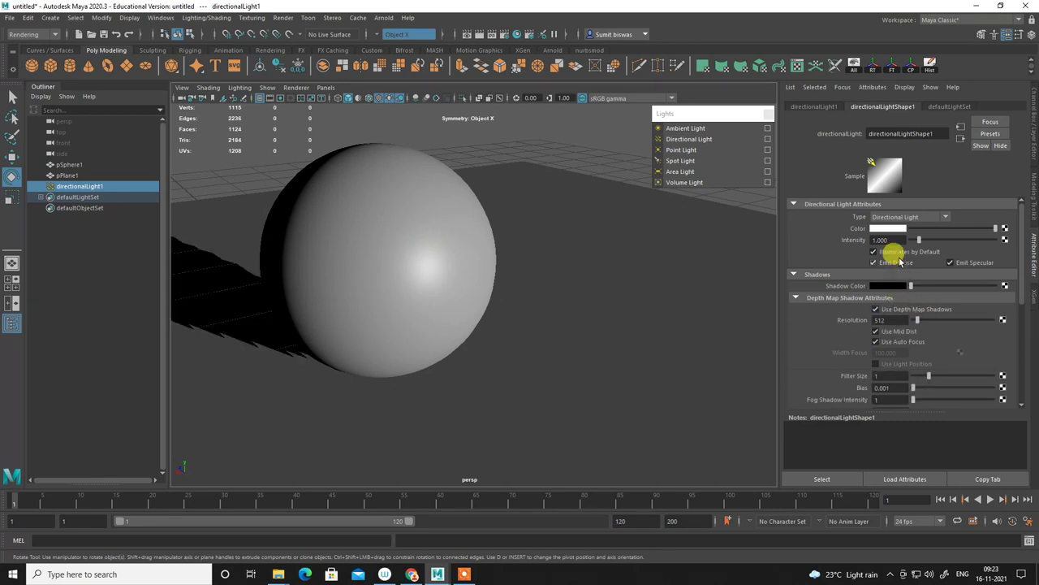
left_click(952, 262)
left_click(952, 262)
left_click(952, 262)
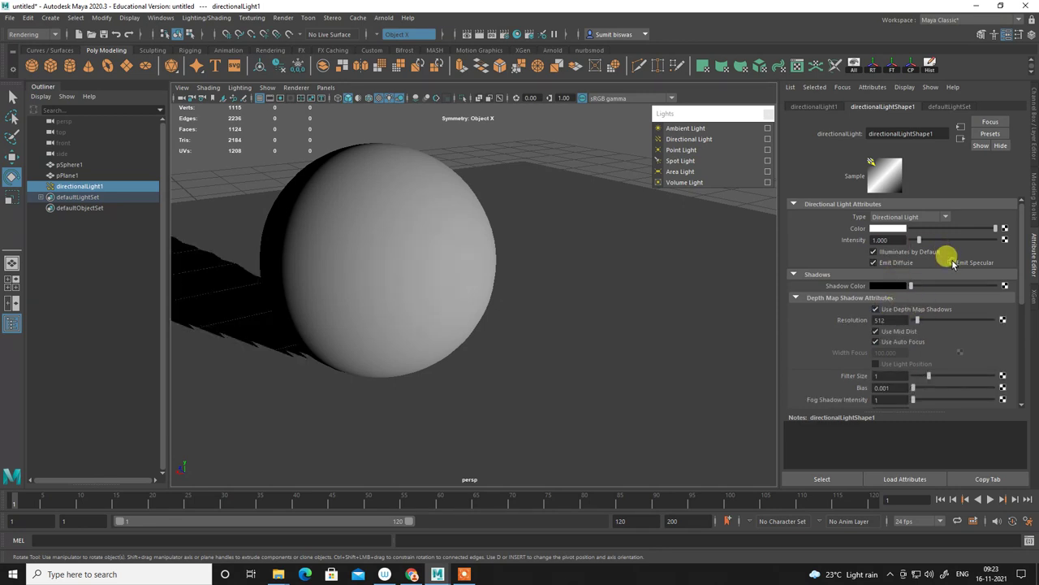
left_click(952, 262)
left_click(952, 262)
left_click(952, 262)
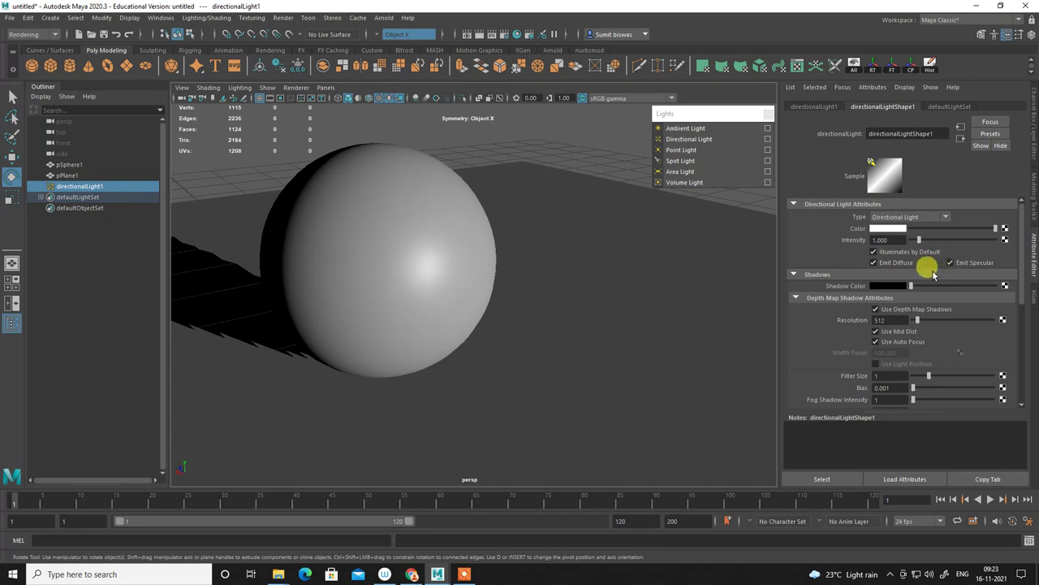
Turn off Emit Diffuse so only the specular highlight remains in the dark scene.
left_click(874, 263)
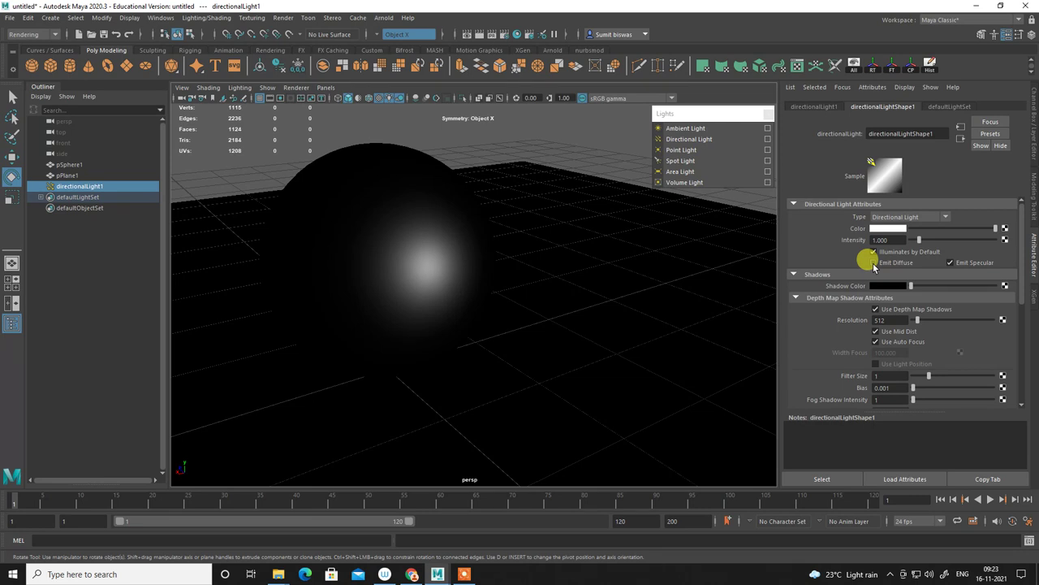
mouse_move(460, 193)
left_mouse_down("alt")
mouse_move(389, 281)
mouse_move(409, 318)
mouse_move(476, 234)
left_mouse_up("alt")
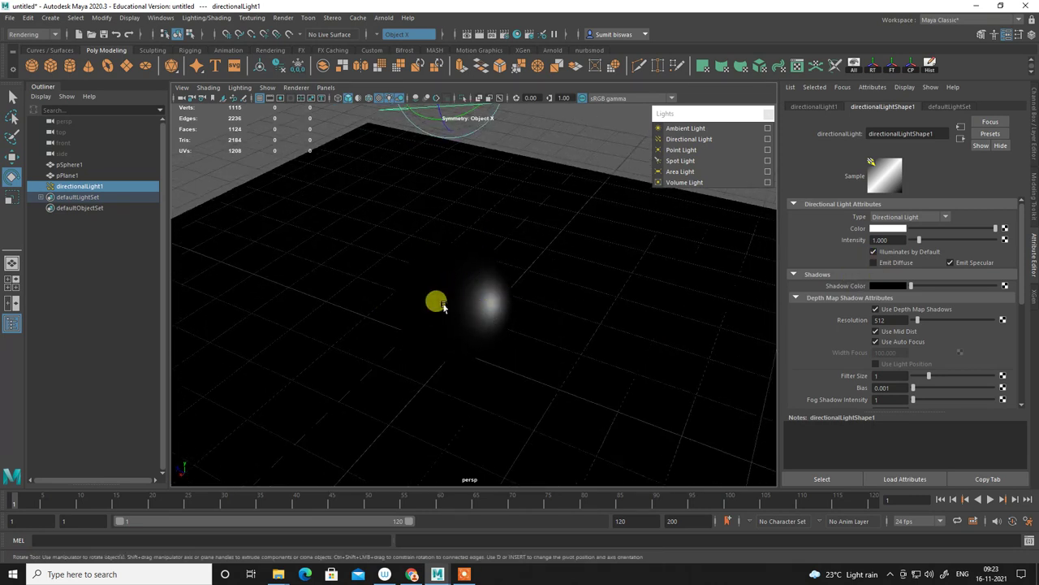
mouse_move(485, 318)
left_mouse_down("alt")
mouse_move(427, 305)
mouse_move(482, 333)
mouse_move(427, 290)
mouse_move(490, 272)
mouse_move(488, 284)
left_mouse_up("alt")
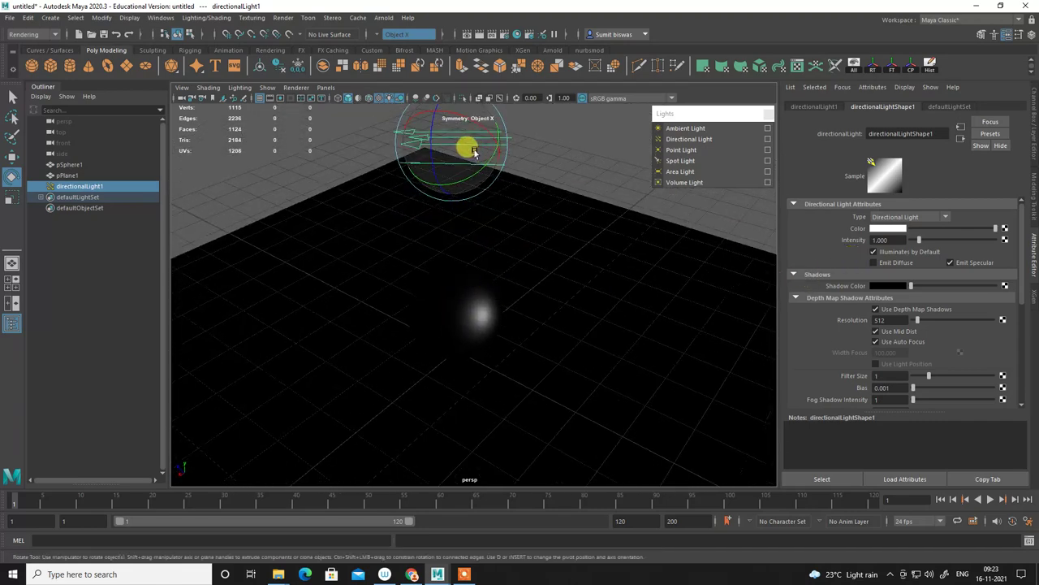
Duplicate the directional light twice, aiming each copy in a different direction.
key("ctrl+d")
mouse_move(440, 128)
left_mouse_down()
mouse_move(366, 104)
mouse_move(547, 235)
left_mouse_up()
mouse_move(469, 186)
left_mouse_down()
mouse_move(414, 156)
mouse_move(493, 242)
mouse_move(471, 301)
left_mouse_up()
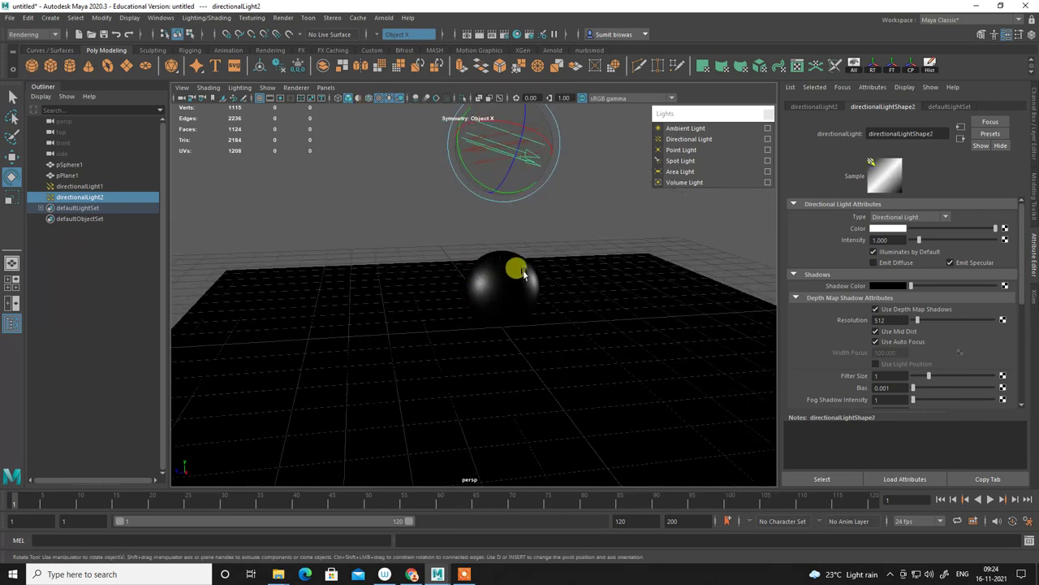
left_click_drag(524, 274, 378, 301, "alt")
key("ctrl+d")
mouse_move(436, 181)
left_mouse_down()
mouse_move(460, 166)
mouse_move(381, 208)
mouse_move(372, 193)
mouse_move(605, 252)
mouse_move(553, 255)
left_mouse_up()
mouse_move(545, 200)
left_mouse_down()
mouse_move(549, 221)
mouse_move(540, 215)
mouse_move(478, 252)
mouse_move(497, 244)
mouse_move(521, 278)
mouse_move(520, 266)
left_mouse_up()
Add another duplicate, tilt it, and set it to Emit Diffuse without Emit Specular.
key("ctrl+d")
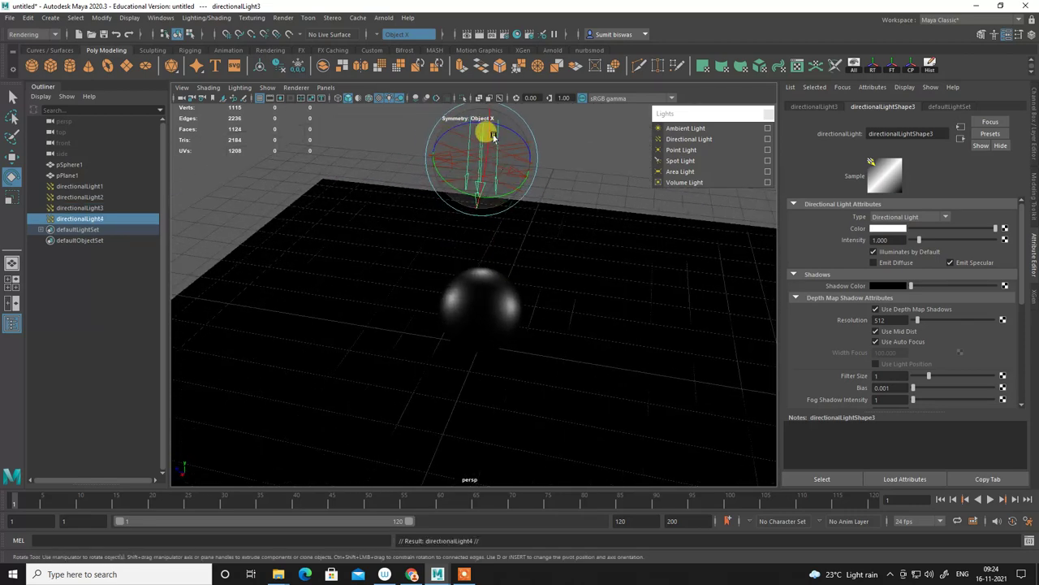
mouse_move(493, 209)
left_mouse_down()
mouse_move(476, 134)
mouse_move(480, 173)
left_mouse_up()
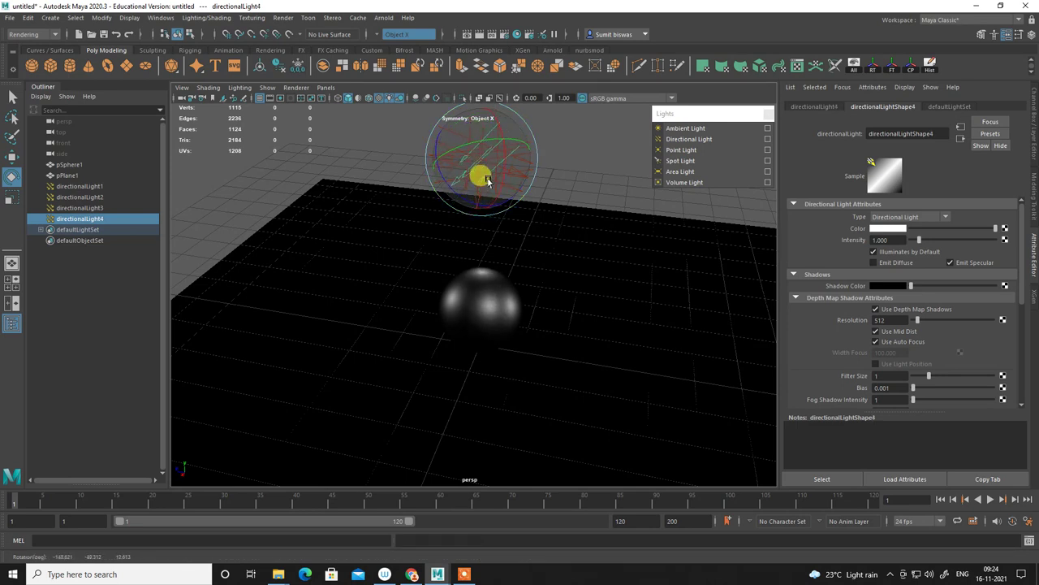
left_click(875, 262)
left_click(951, 262)
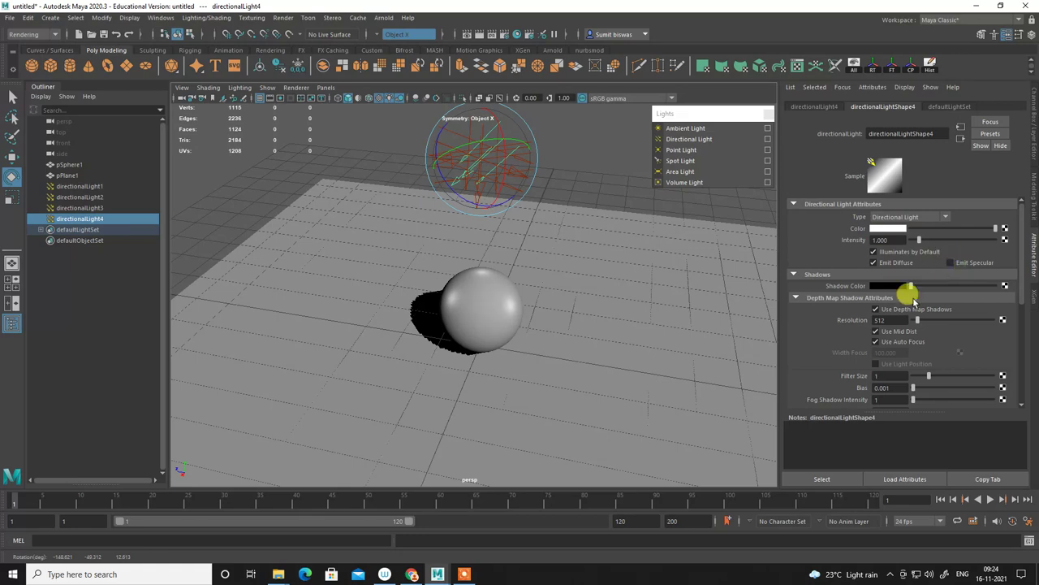
Orbit and dolly around the sphere to check the relit plane and shadow.
mouse_move(585, 385)
left_mouse_down("alt")
mouse_move(479, 375)
mouse_move(574, 364)
mouse_move(629, 373)
left_mouse_up("alt")
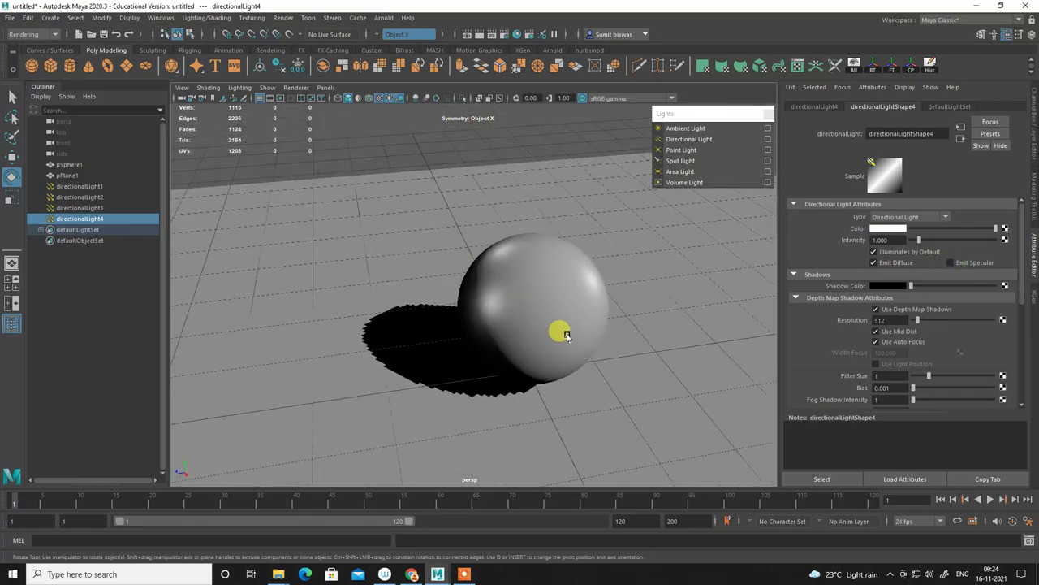
mouse_move(567, 336)
left_mouse_down("alt")
mouse_move(566, 322)
mouse_move(538, 343)
mouse_move(525, 200)
left_mouse_up("alt")
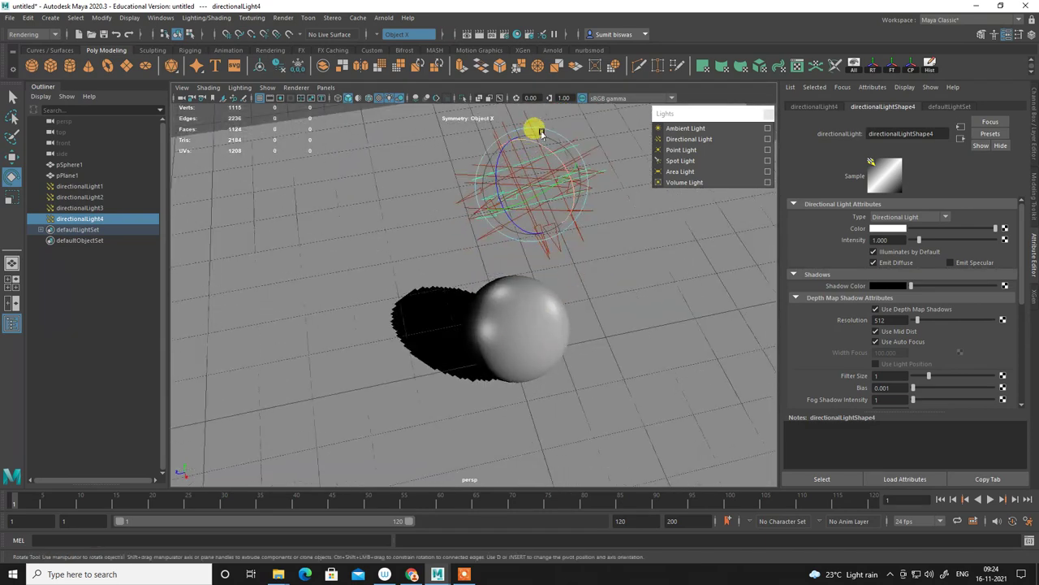
mouse_move(531, 304)
left_mouse_down("alt")
mouse_move(457, 249)
mouse_move(527, 297)
mouse_move(544, 331)
mouse_move(471, 279)
left_mouse_up("alt")
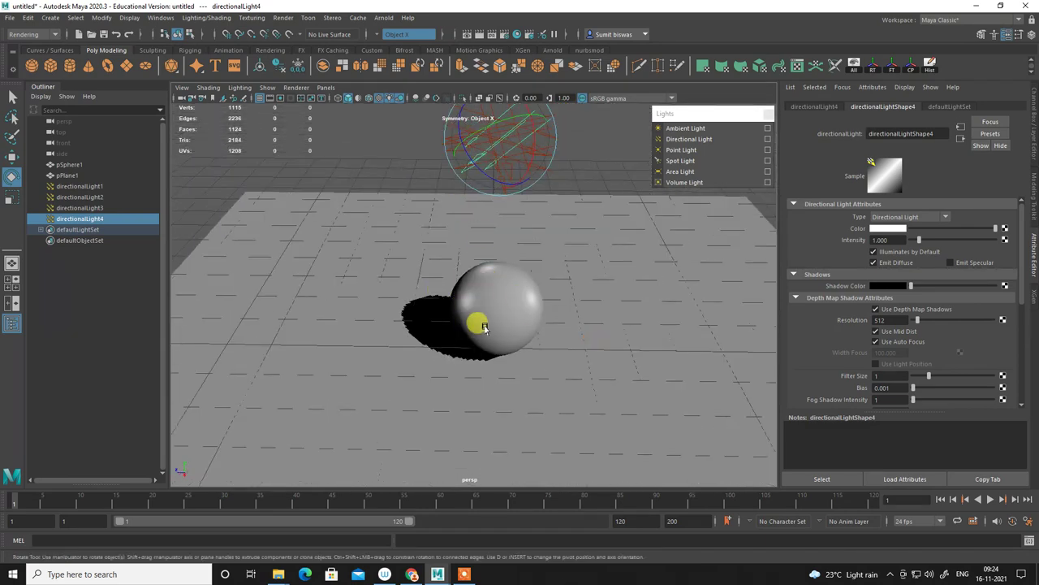
mouse_move(516, 318)
left_mouse_down("alt")
mouse_move(504, 353)
mouse_move(601, 341)
mouse_move(601, 365)
mouse_move(640, 346)
mouse_move(603, 336)
left_mouse_up("alt")
mouse_move(563, 295)
left_mouse_down("alt")
mouse_move(455, 286)
mouse_move(520, 228)
mouse_move(535, 277)
mouse_move(509, 168)
left_mouse_up("alt")
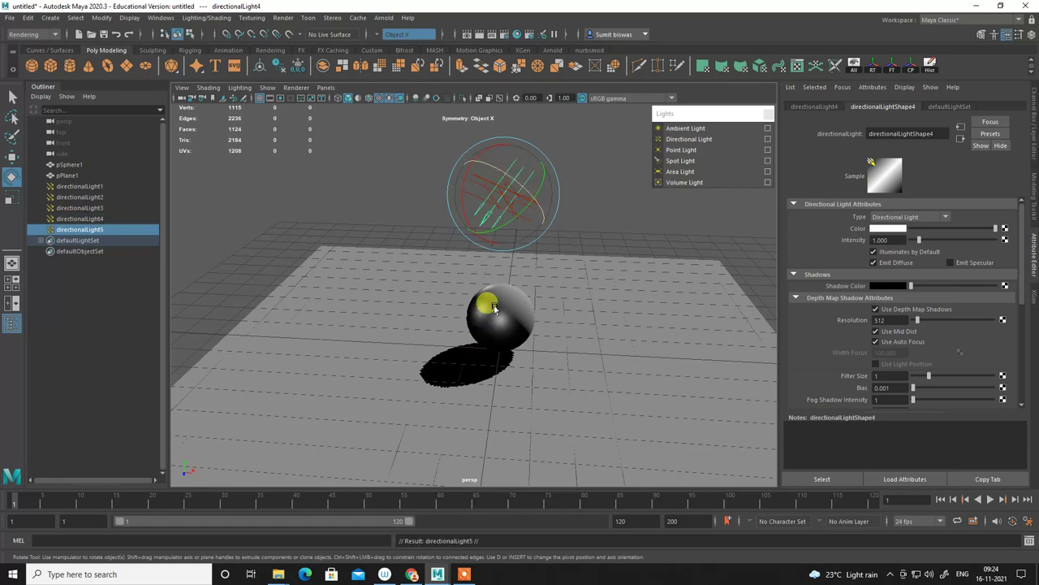
Rotate the fifth directional light several times to reshape the sphere's floor shadow.
left_click_drag(479, 173, 471, 202)
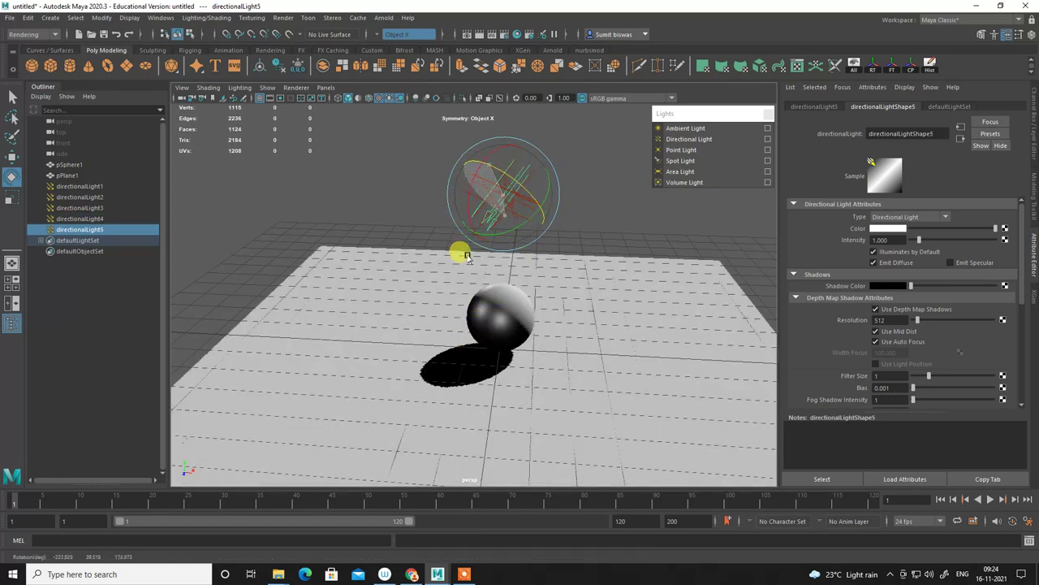
mouse_move(490, 151)
left_mouse_down()
mouse_move(471, 220)
mouse_move(479, 238)
left_mouse_up()
mouse_move(515, 305)
left_mouse_down()
mouse_move(471, 283)
mouse_move(476, 181)
mouse_move(520, 213)
left_mouse_up()
mouse_move(507, 168)
left_mouse_down()
mouse_move(539, 190)
mouse_move(476, 190)
mouse_move(480, 176)
mouse_move(511, 295)
mouse_move(466, 294)
mouse_move(523, 285)
mouse_move(506, 308)
mouse_move(520, 294)
left_mouse_up()
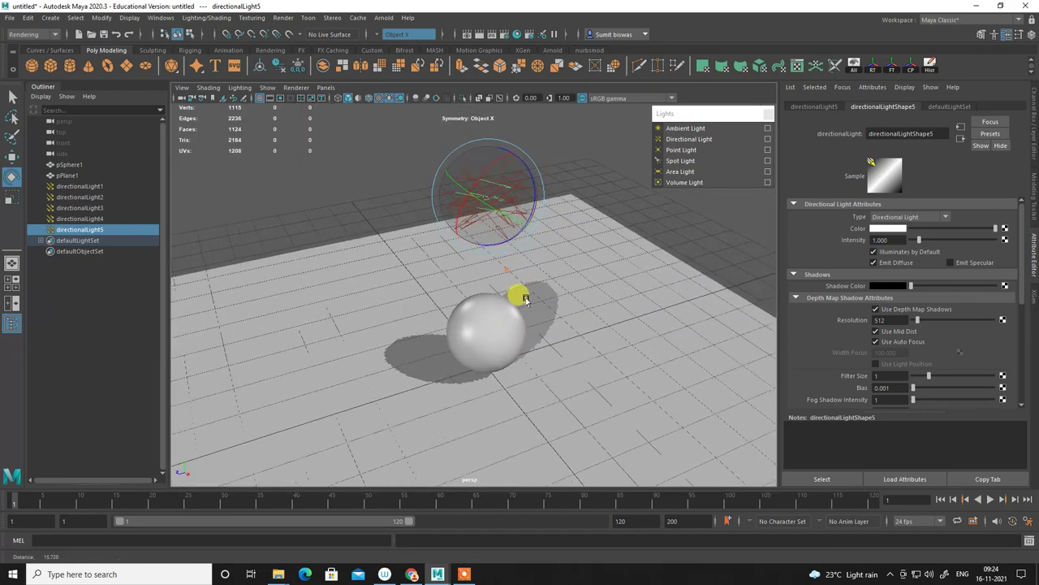
mouse_move(520, 294)
right_mouse_down("alt")
mouse_move(546, 354)
mouse_move(533, 140)
right_mouse_up("alt")
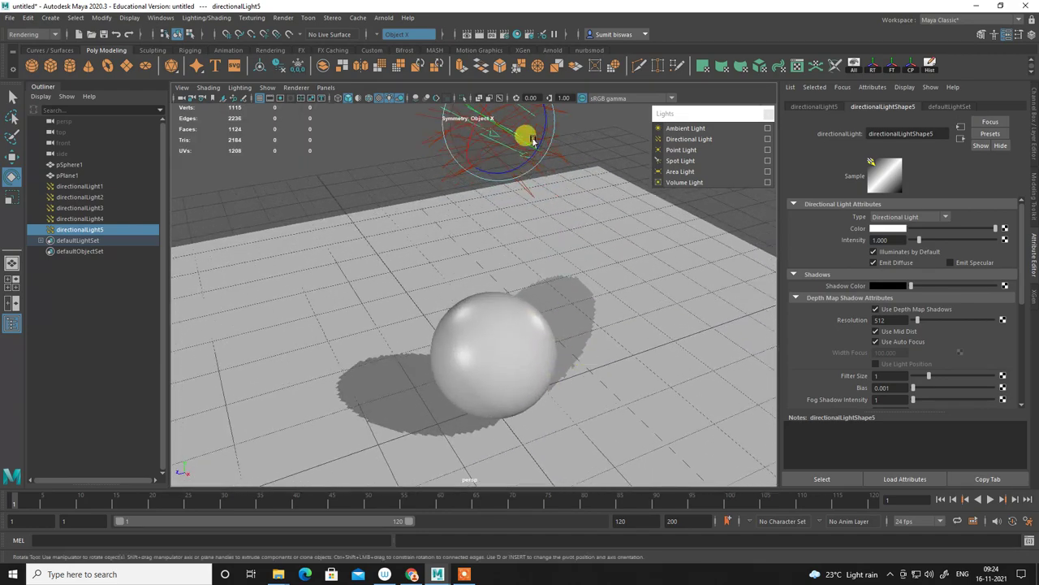
Turn off its depth-map shadows, then duplicate it as directionalLight6 and aim it at the sphere.
left_click(898, 314)
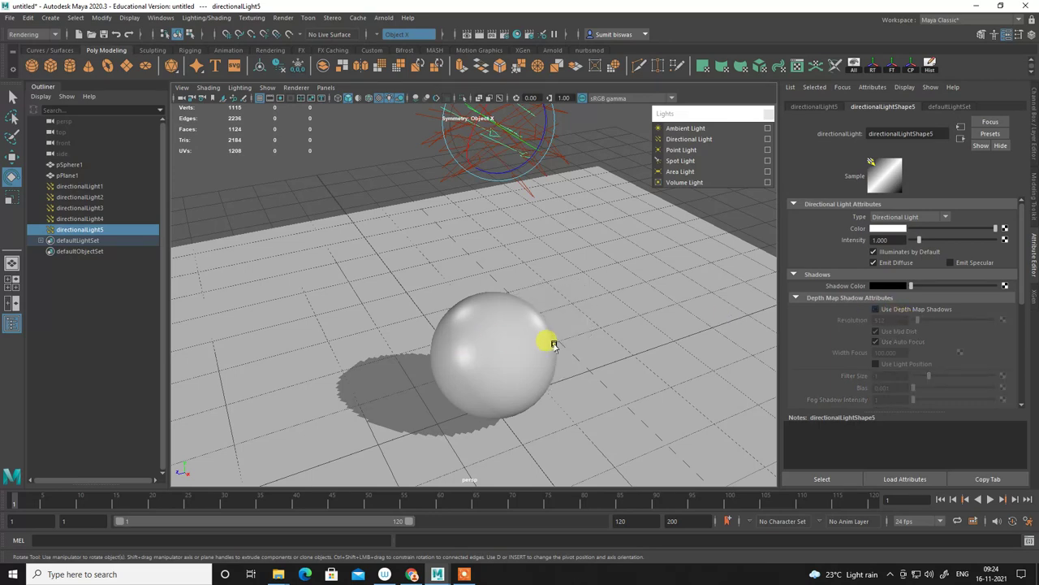
mouse_move(553, 344)
left_mouse_down("alt")
mouse_move(520, 342)
mouse_move(462, 311)
mouse_move(471, 336)
mouse_move(640, 343)
mouse_move(671, 371)
mouse_move(768, 335)
mouse_move(755, 343)
mouse_move(539, 233)
mouse_move(557, 298)
mouse_move(524, 216)
left_mouse_up("alt")
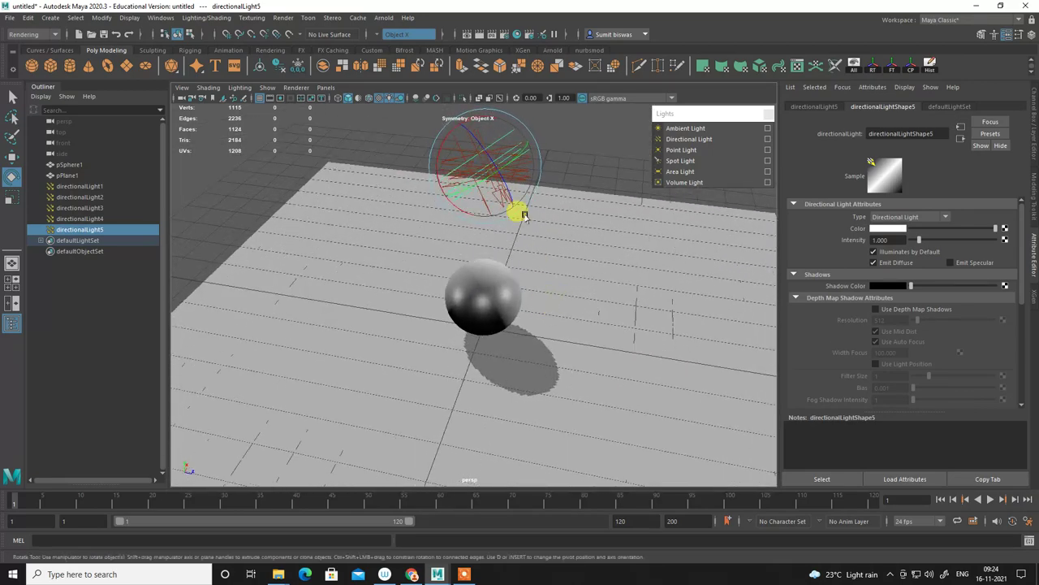
key("ctrl+d")
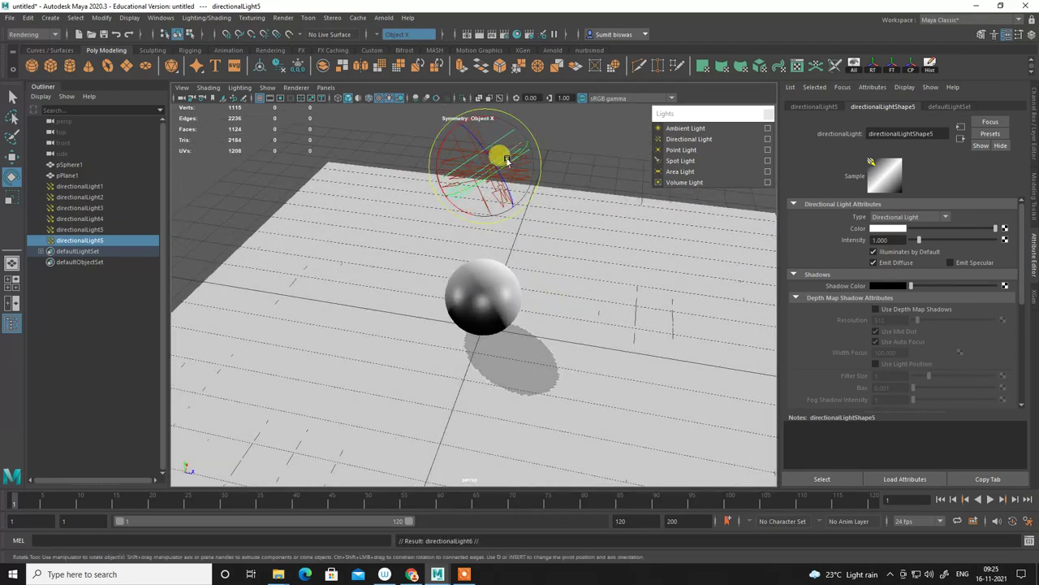
mouse_move(513, 154)
left_mouse_down()
mouse_move(452, 181)
mouse_move(449, 255)
mouse_move(349, 283)
mouse_move(200, 281)
mouse_move(170, 318)
mouse_move(360, 281)
mouse_move(426, 294)
left_mouse_up()
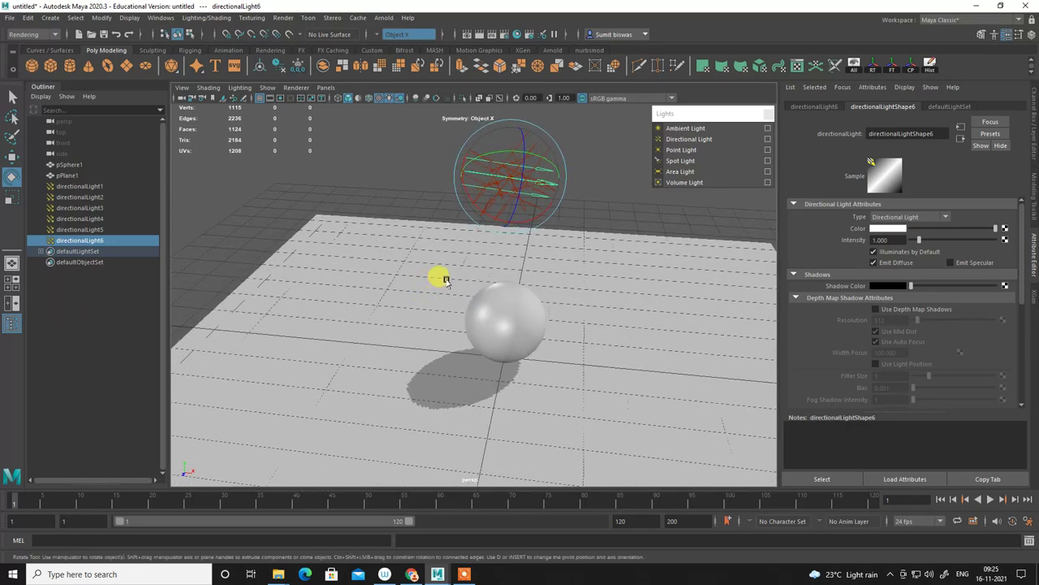
Clear the selection and accept the AutoSave prompt to save the scene.
left_click(586, 185)
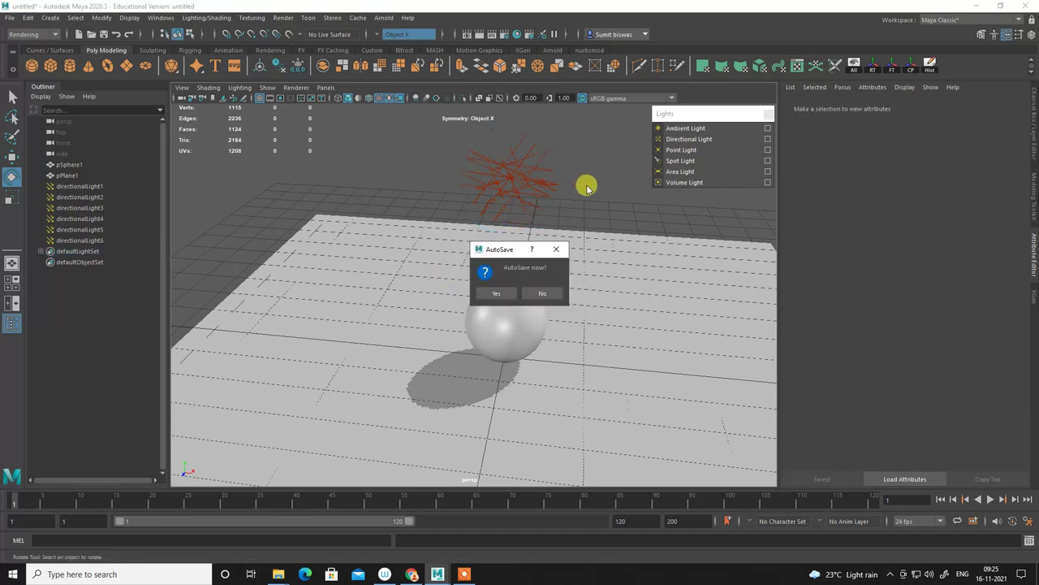
left_click(495, 293)
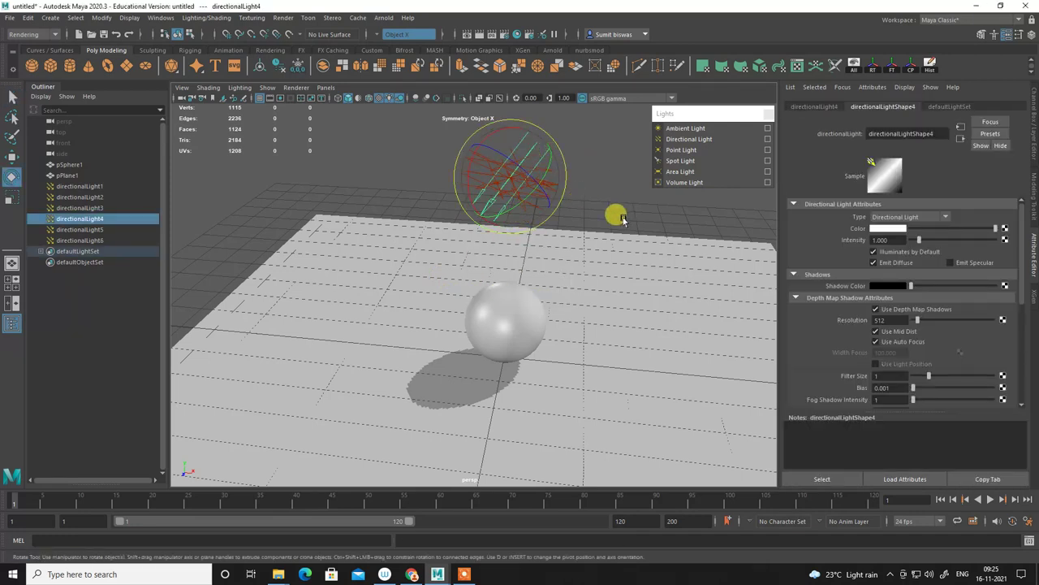
left_click_drag(614, 216, 796, 202, "alt")
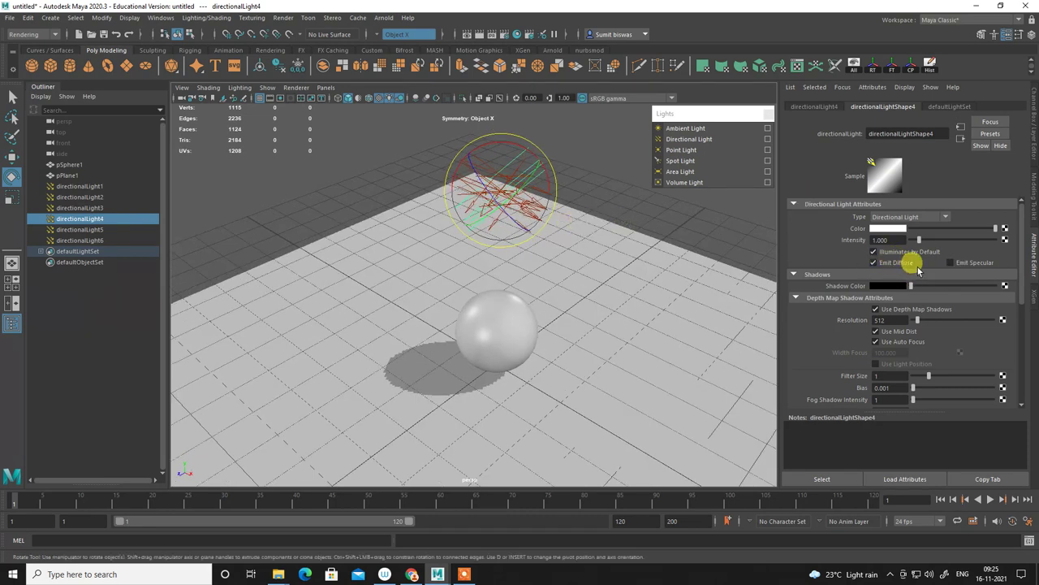
Give directionalLight4 an orange colour and raise its intensity to 2.338.
left_click(891, 229)
mouse_move(977, 250)
left_mouse_down()
mouse_move(985, 243)
mouse_move(989, 259)
left_mouse_up()
mouse_move(592, 372)
left_mouse_down("alt")
mouse_move(532, 341)
mouse_move(553, 362)
mouse_move(608, 366)
left_mouse_up("alt")
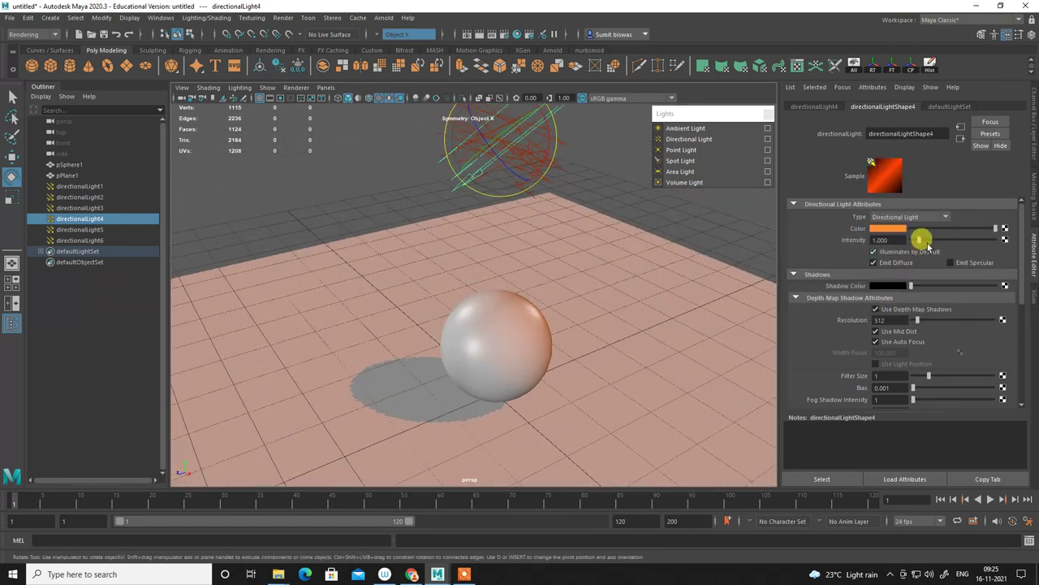
mouse_move(921, 239)
left_mouse_down()
mouse_move(906, 239)
mouse_move(932, 252)
left_mouse_up()
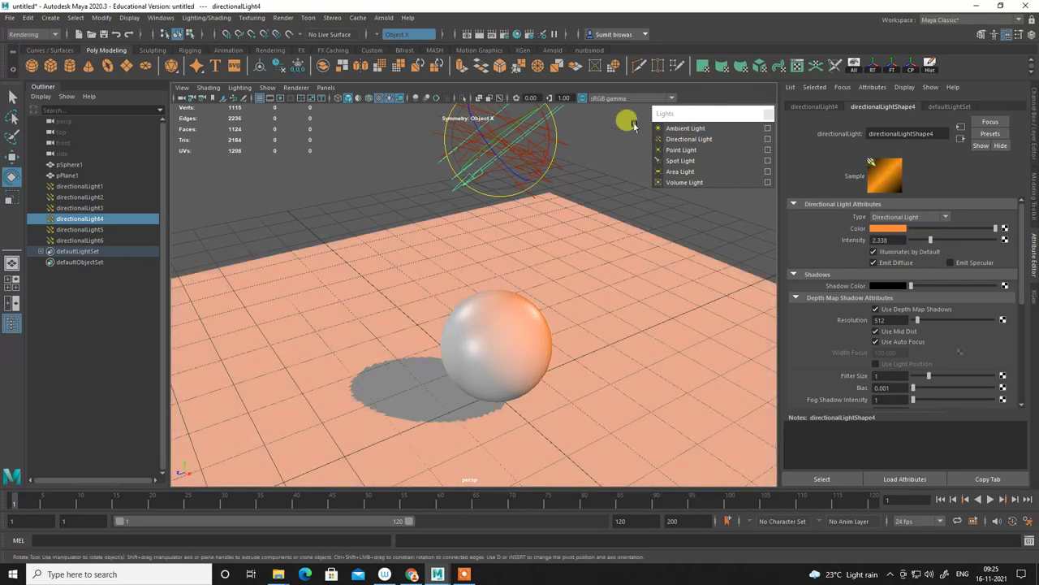
Select directionalLight6 and set its colour to pale blue.
left_click(621, 124)
left_click(552, 143)
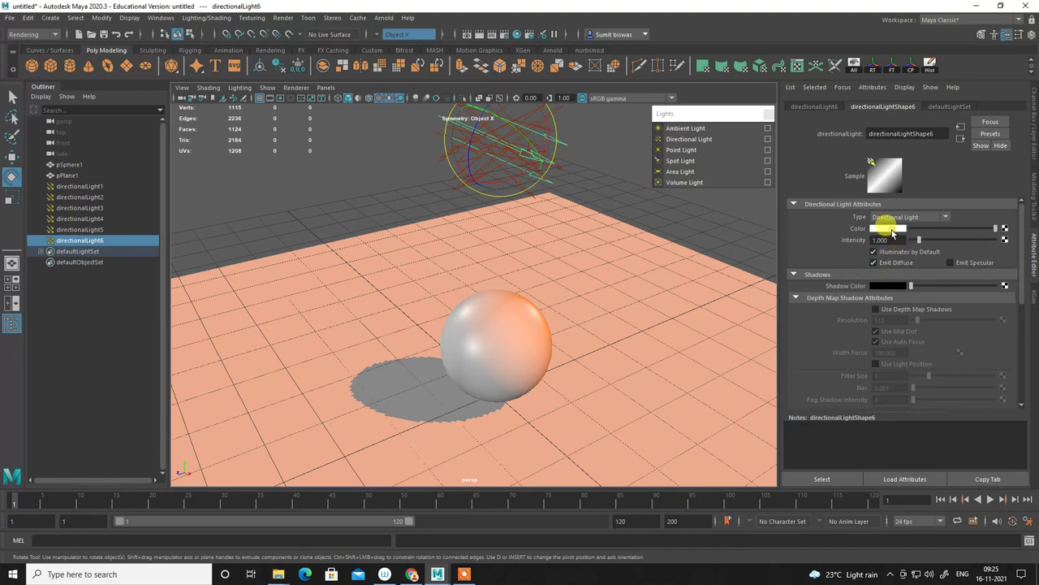
left_click(894, 231)
left_click(966, 246)
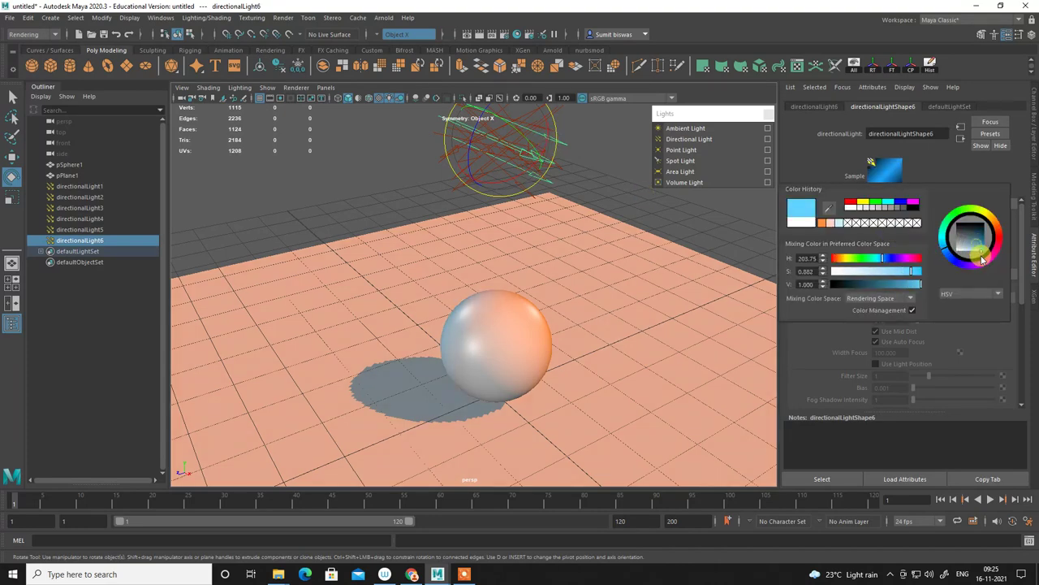
mouse_move(483, 425)
left_mouse_down("alt")
mouse_move(599, 416)
mouse_move(483, 419)
mouse_move(353, 390)
mouse_move(485, 413)
mouse_move(574, 392)
mouse_move(494, 332)
mouse_move(538, 283)
left_mouse_up("alt")
left_click(576, 232)
mouse_move(576, 231)
left_mouse_down("alt")
mouse_move(531, 220)
mouse_move(541, 268)
mouse_move(425, 155)
left_mouse_up("alt")
mouse_move(439, 265)
left_mouse_down("alt")
mouse_move(554, 378)
mouse_move(520, 297)
mouse_move(566, 173)
left_mouse_up("alt")
Check the settings of directionalLight1, 2, 4 and 5, ending on directionalLight4.
left_click(546, 160)
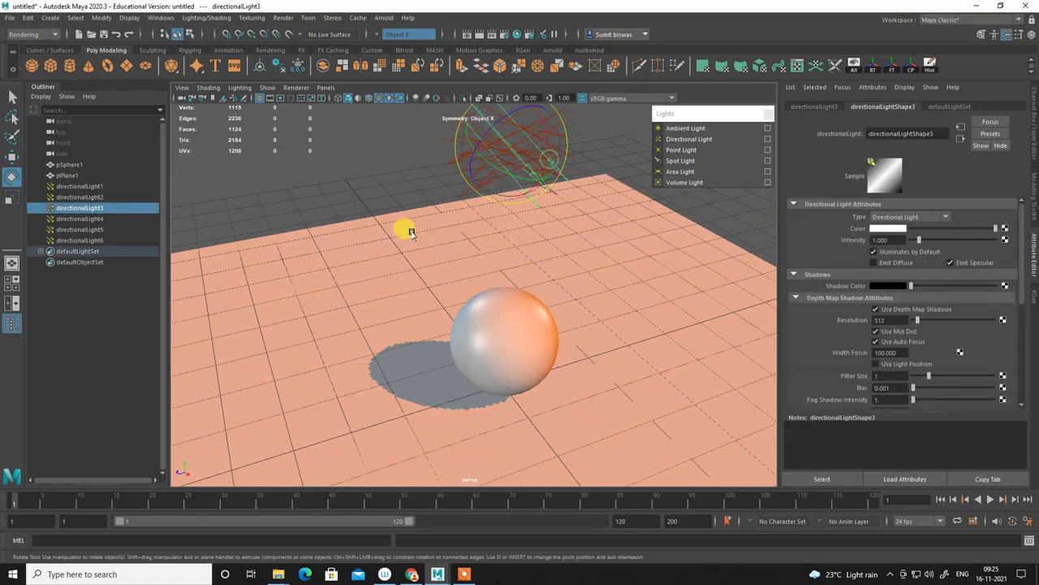
left_click(71, 186)
left_click(77, 197)
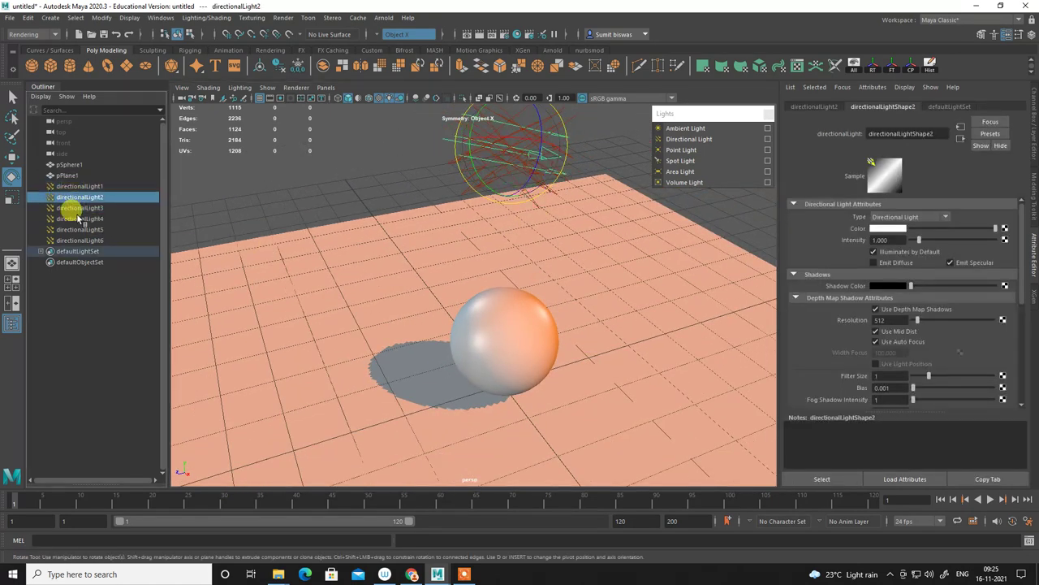
left_click(81, 220)
left_click(89, 230)
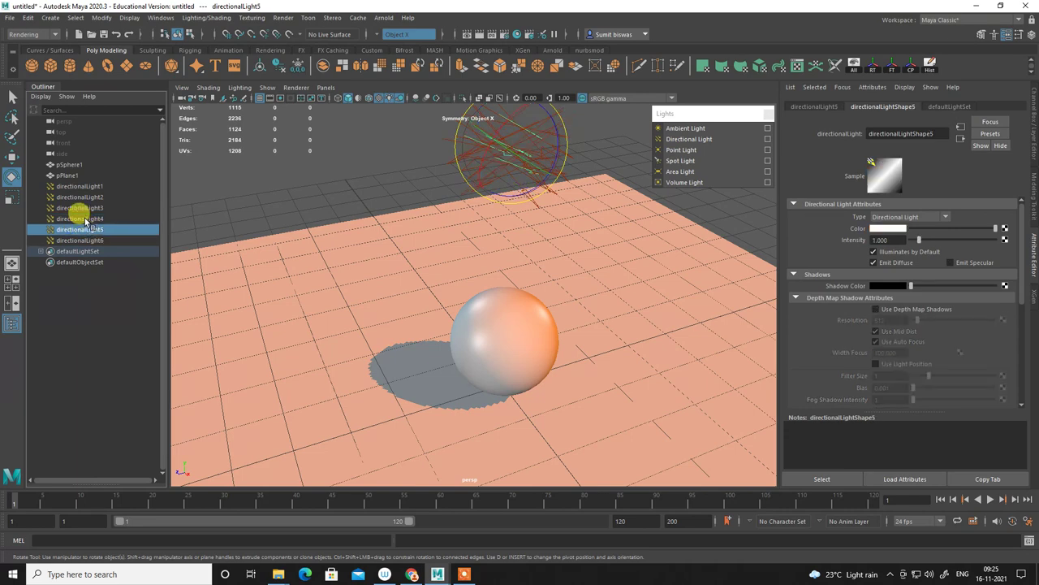
left_click(82, 219)
mouse_move(524, 317)
left_mouse_down("alt")
mouse_move(515, 278)
mouse_move(553, 305)
left_mouse_up("alt")
Raise directionalLight4's depth-map shadow resolution from 512 to 2048, then to 4096.
double_click(898, 319)
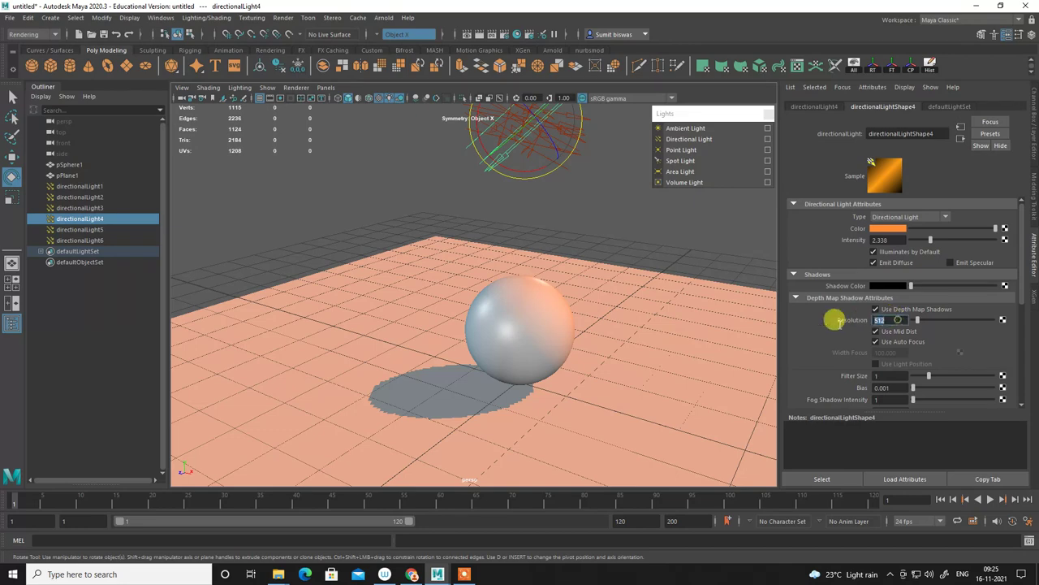
mouse_move(480, 380)
left_mouse_down("alt")
mouse_move(498, 325)
mouse_move(515, 359)
mouse_move(489, 263)
mouse_move(452, 399)
mouse_move(448, 322)
mouse_move(425, 274)
mouse_move(383, 323)
left_mouse_up("alt")
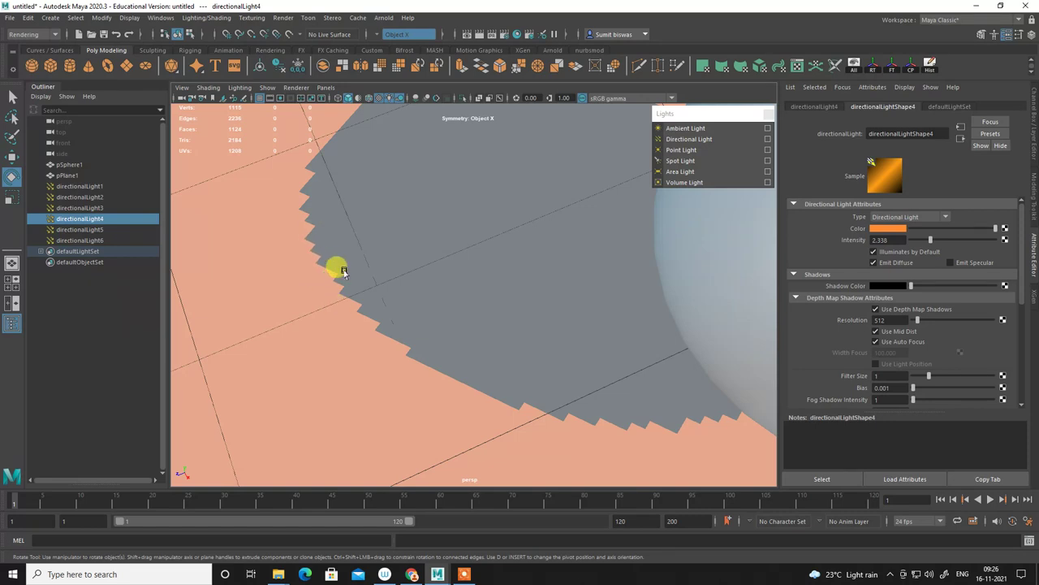
left_click_drag(481, 341, 507, 309, "alt")
left_click_drag(510, 333, 518, 332, "alt")
type("204")
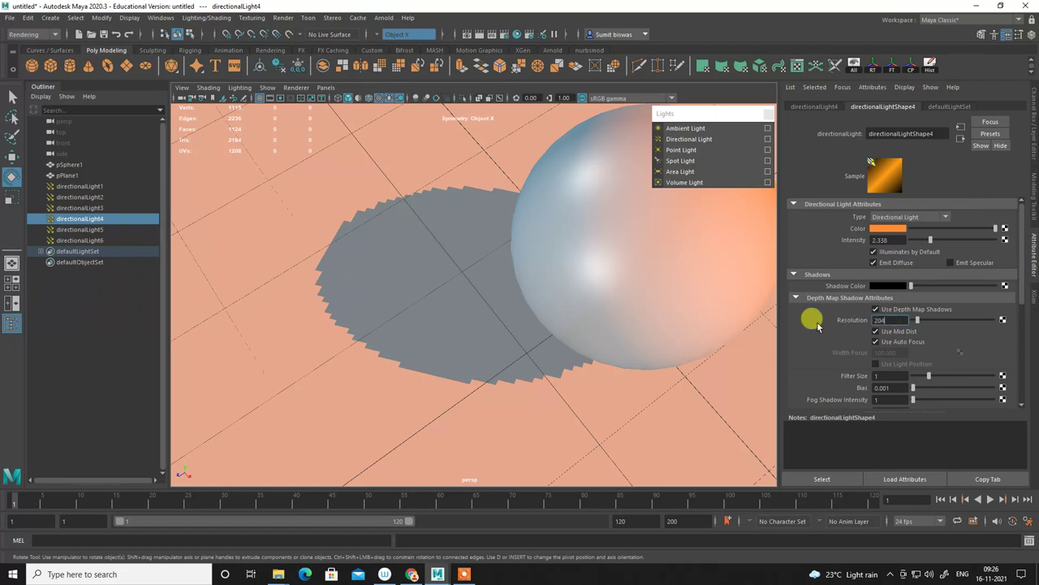
type("8")
key("Return")
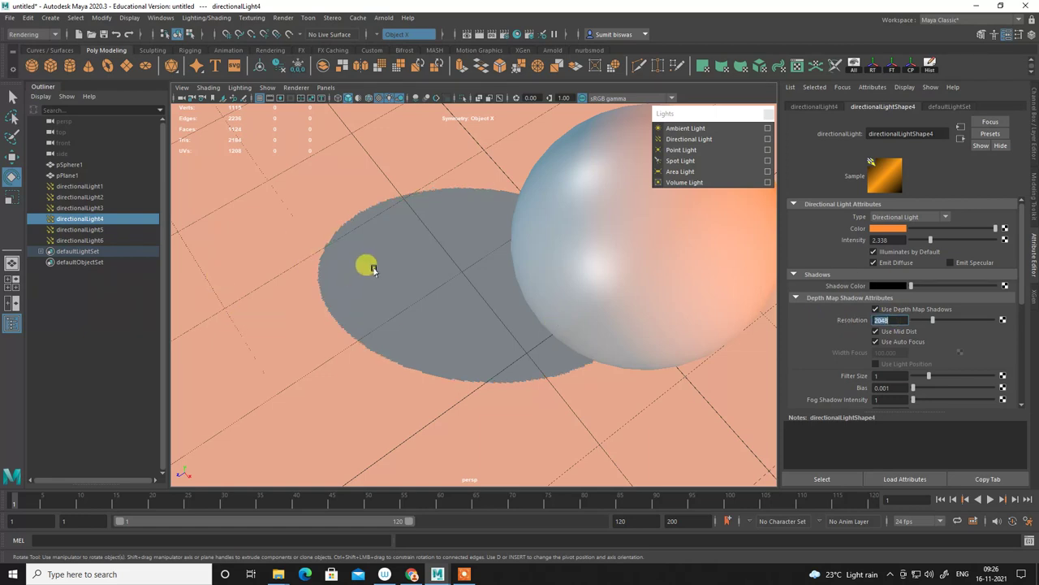
mouse_move(372, 270)
left_mouse_down("alt")
mouse_move(337, 324)
mouse_move(360, 206)
left_mouse_up("alt")
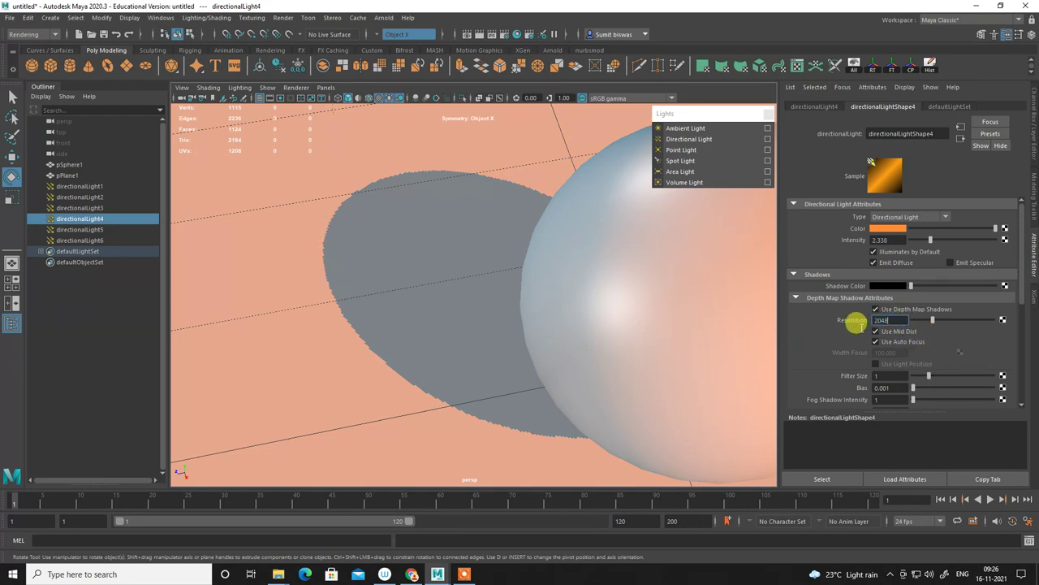
left_click_drag(885, 320, 850, 321)
type("4096")
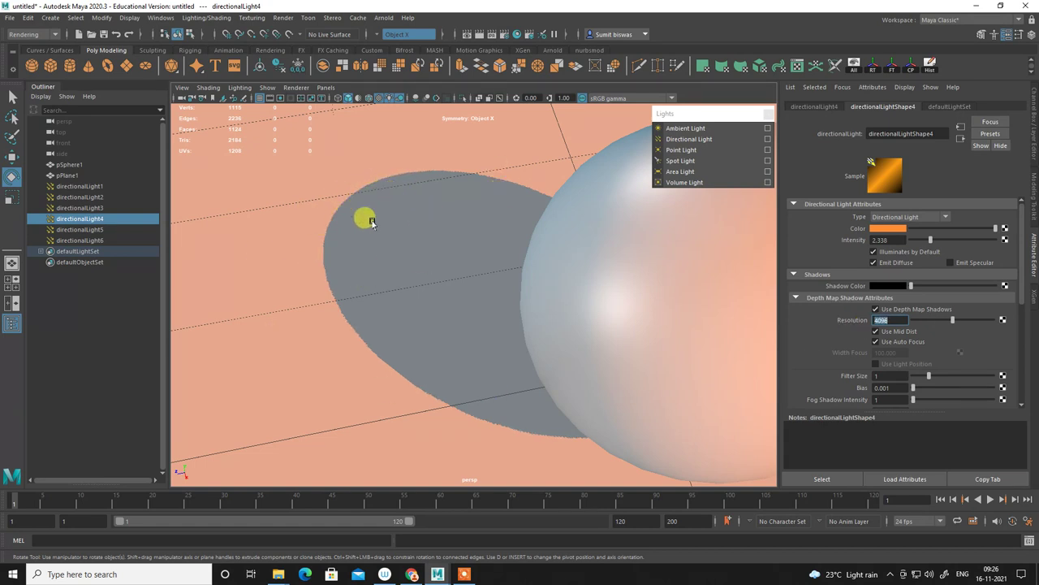
mouse_move(364, 218)
left_mouse_down("alt")
mouse_move(441, 257)
mouse_move(492, 253)
mouse_move(464, 216)
left_mouse_up("alt")
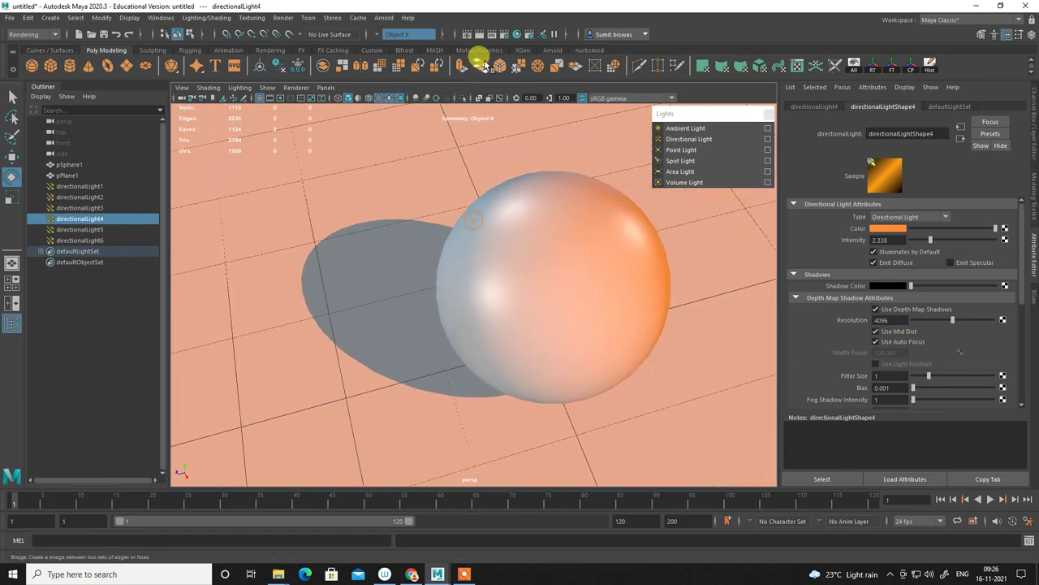
Render a preview of the current frame, then lower the shadow resolution from 4096 to 128.
left_click(468, 34)
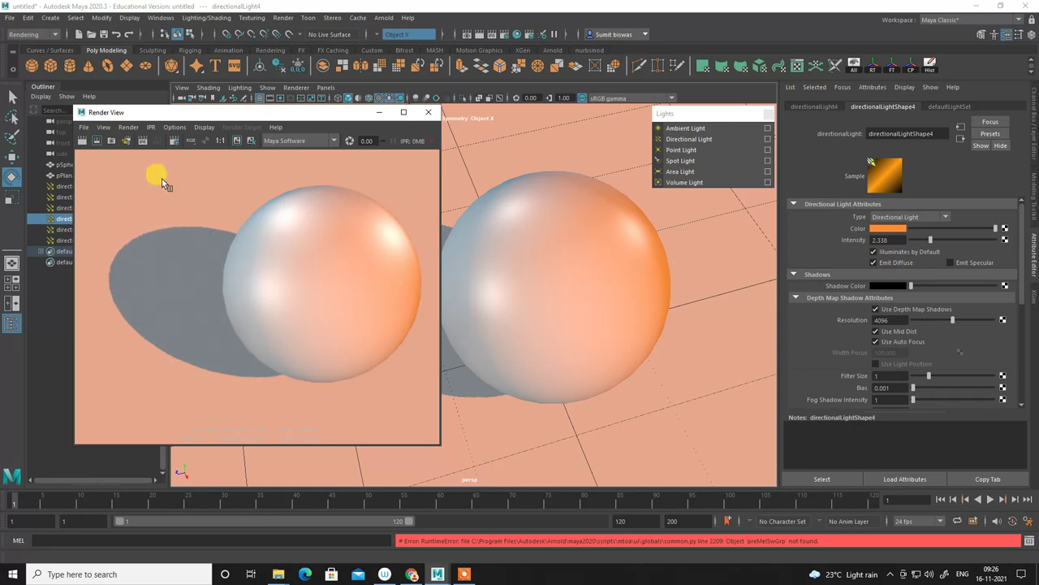
left_click(430, 113)
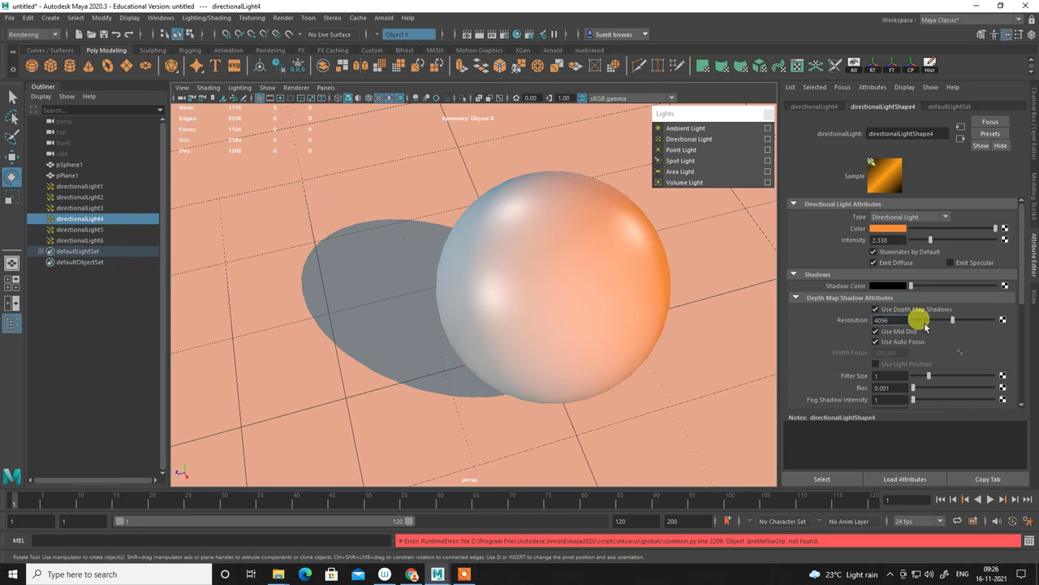
left_click_drag(903, 320, 843, 324)
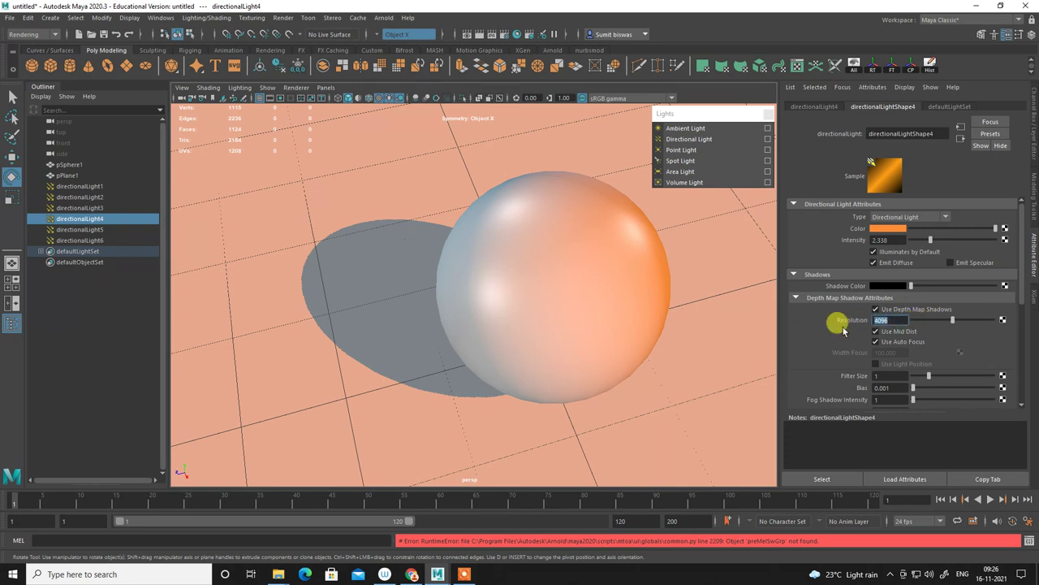
type("128")
key("Return")
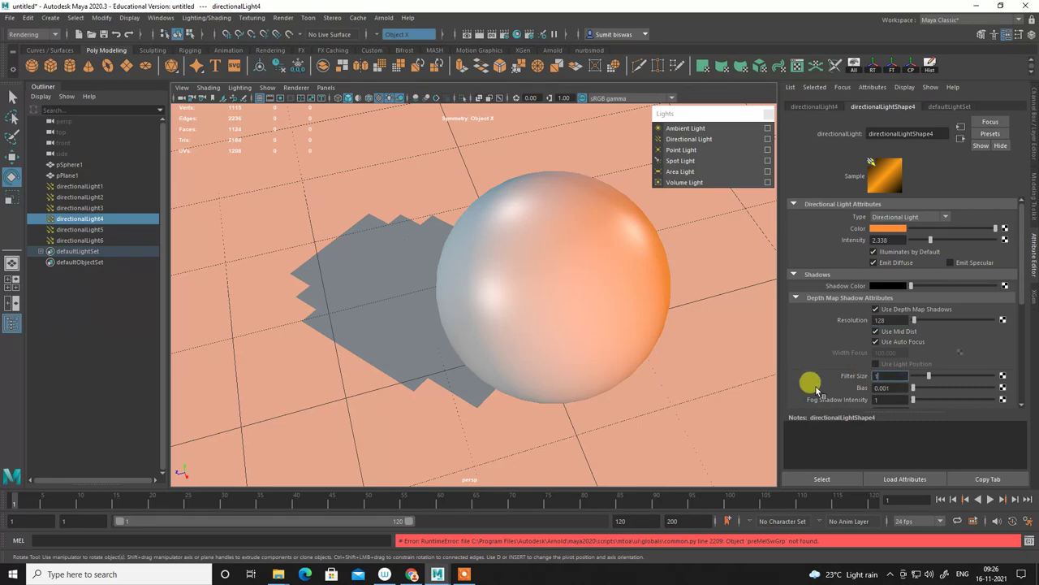
Increase the shadow filter size and render a test frame to check the softer shadow.
left_click(883, 376)
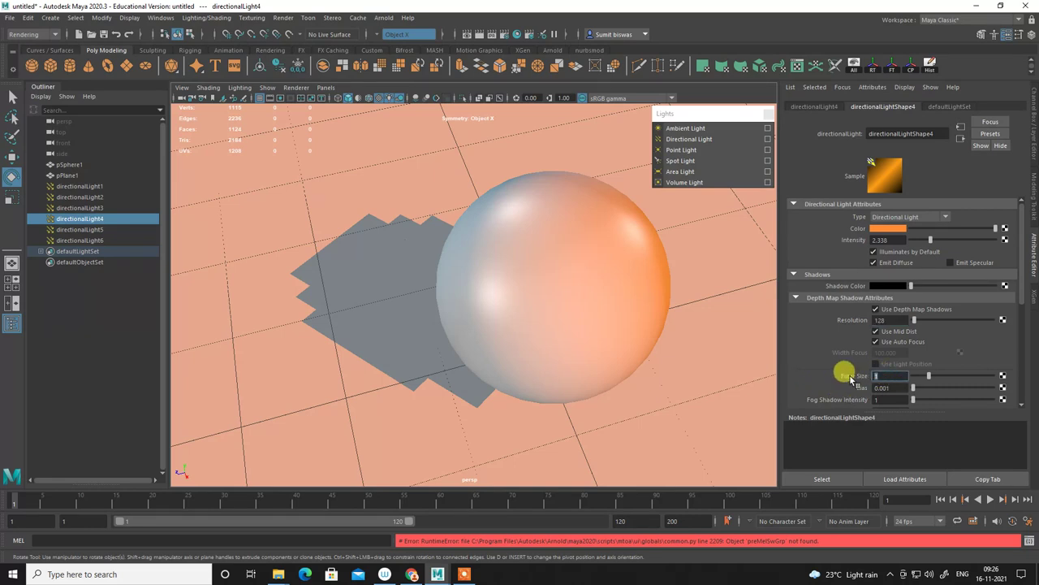
type("4")
key("Return")
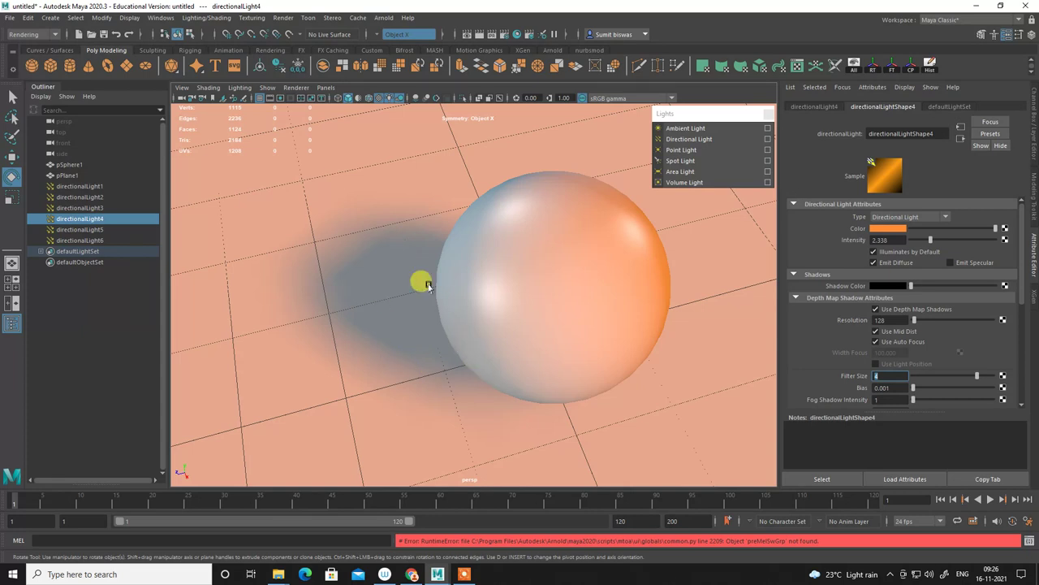
left_click(479, 34)
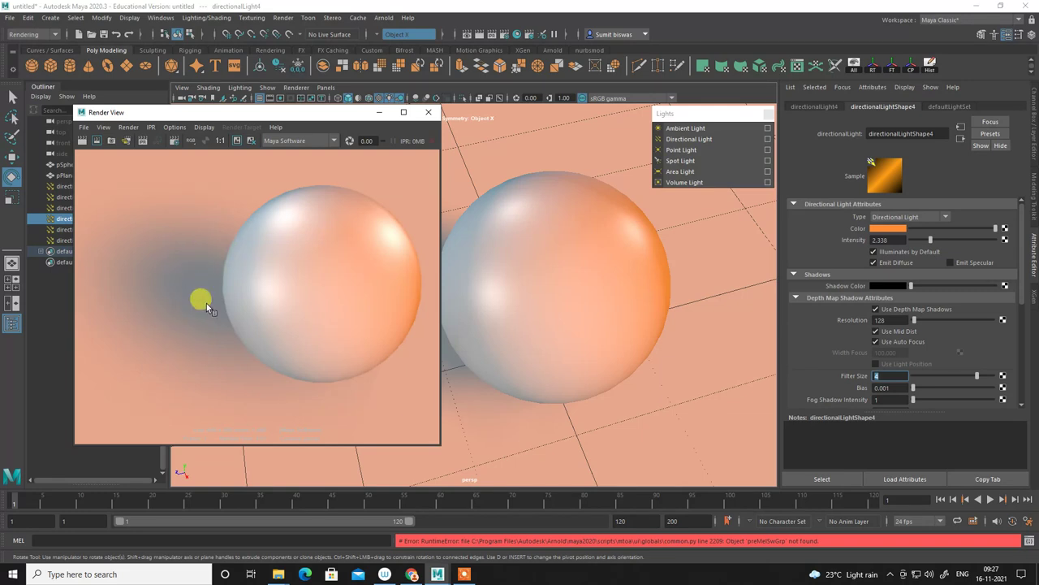
left_click(427, 112)
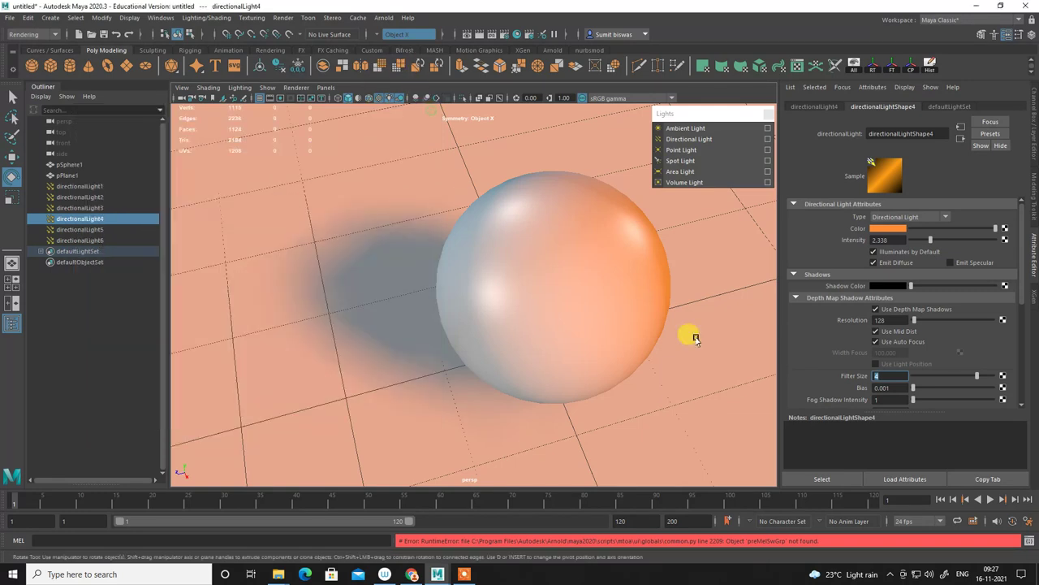
Set the shadow filter size back to 1.
left_click(889, 320)
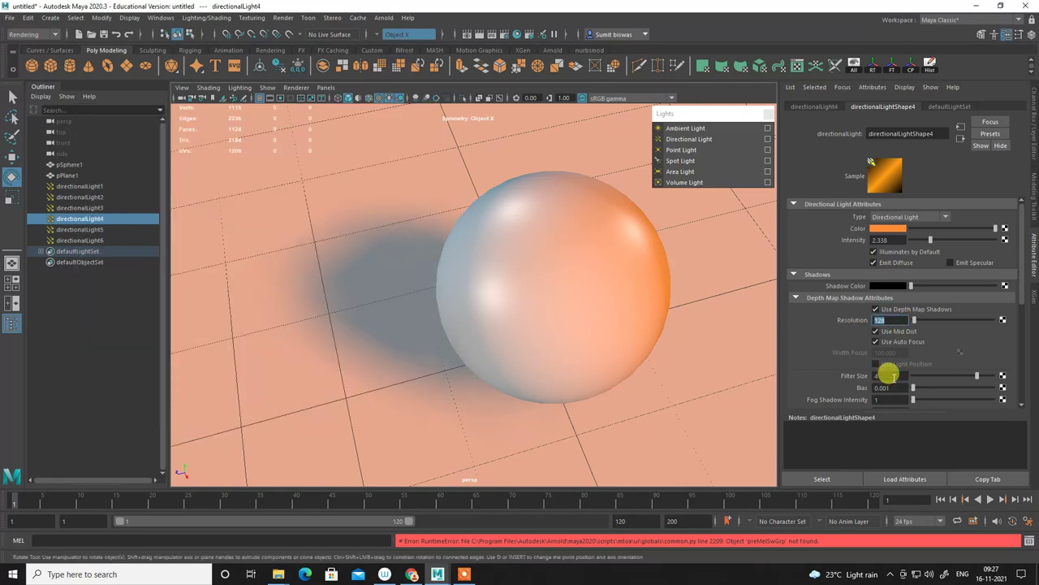
left_click(891, 375)
type("4")
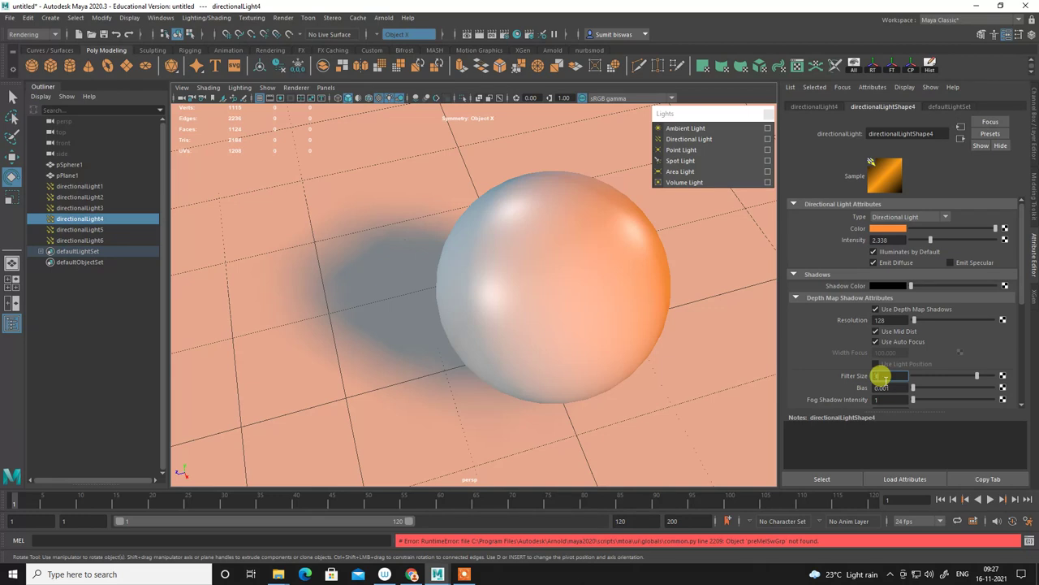
type("1")
key("Return")
Set the shadow resolution to 2048 and render a preview of the shadowed sphere.
left_click(887, 320)
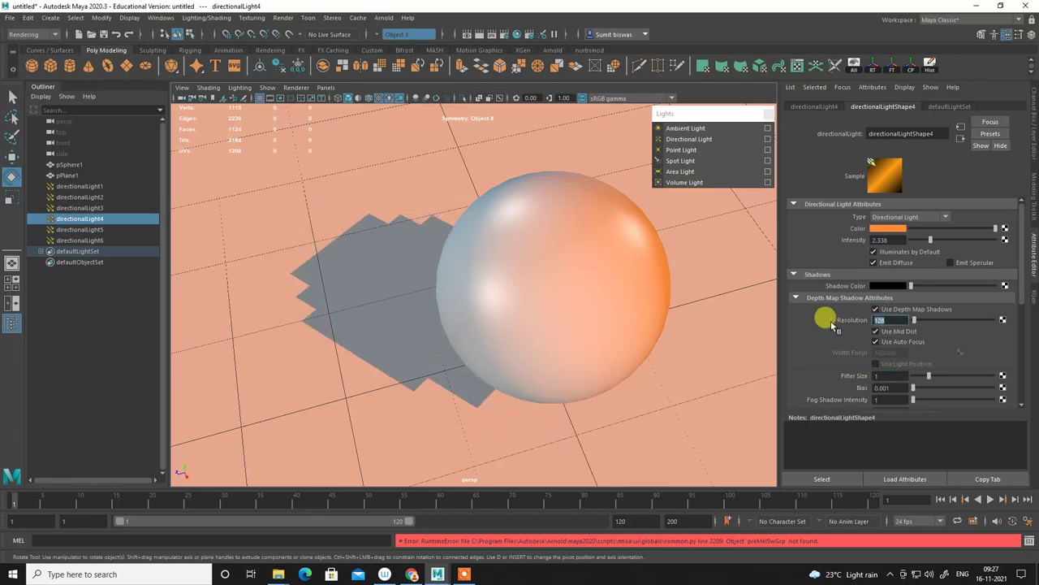
type("2048")
key("Return")
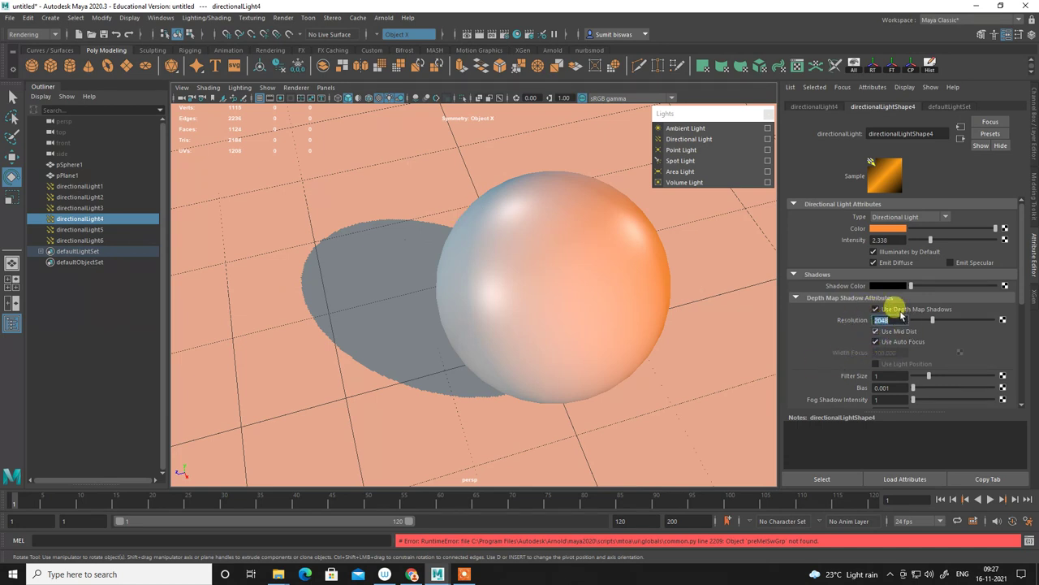
left_click(478, 34)
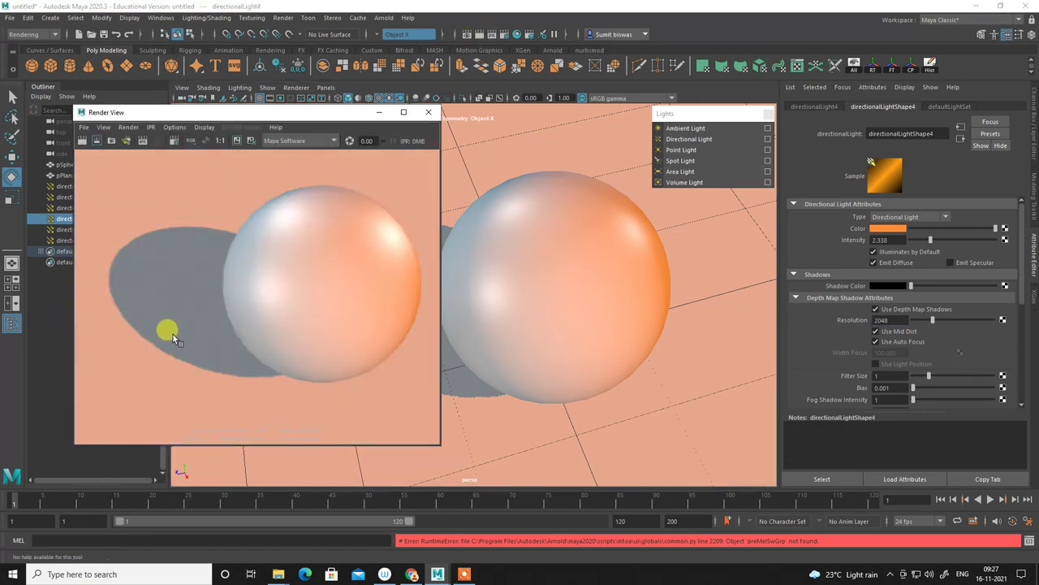
left_click(431, 114)
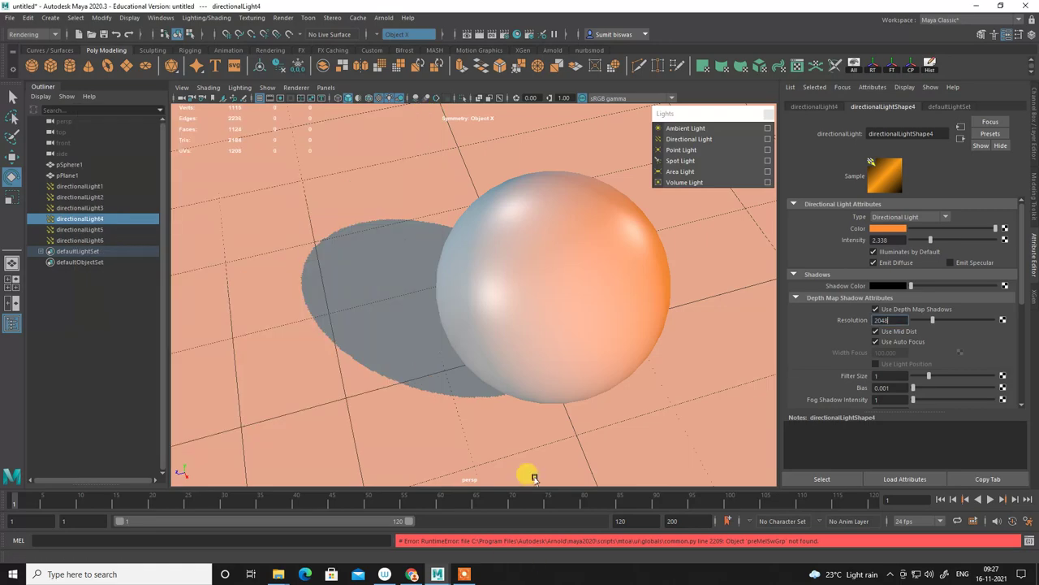
mouse_move(529, 476)
left_mouse_down("alt")
mouse_move(371, 325)
mouse_move(525, 344)
mouse_move(471, 314)
mouse_move(529, 267)
mouse_move(528, 297)
mouse_move(540, 262)
left_mouse_up("alt")
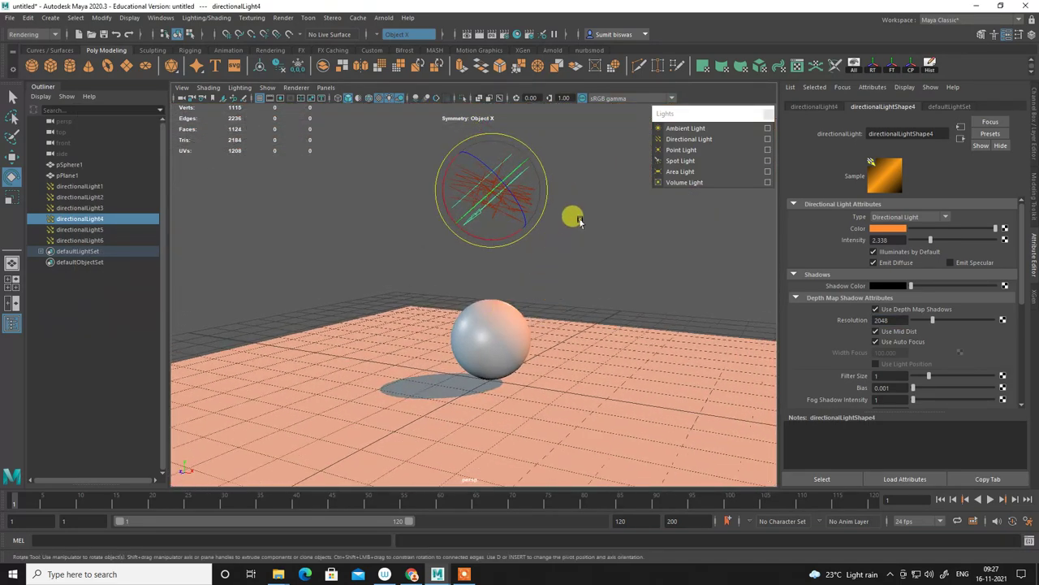
Delete all six directional lights from the scene.
left_click(581, 203)
left_click_drag(399, 152, 547, 222)
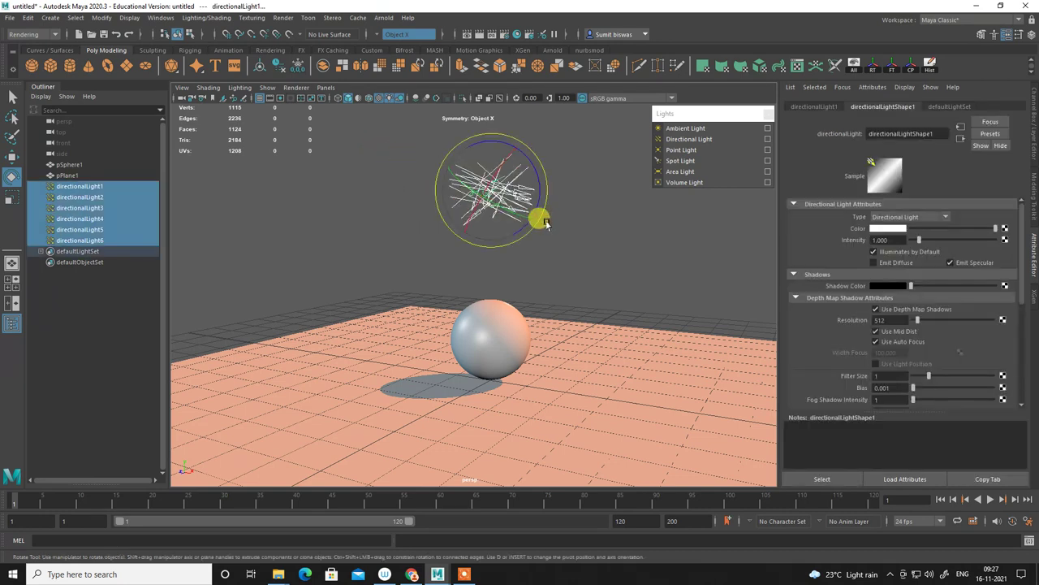
key("Delete")
Create a single point light above the sphere.
mouse_move(501, 248)
left_mouse_down("alt")
mouse_move(543, 336)
mouse_move(666, 206)
left_mouse_up("alt")
left_click(693, 155)
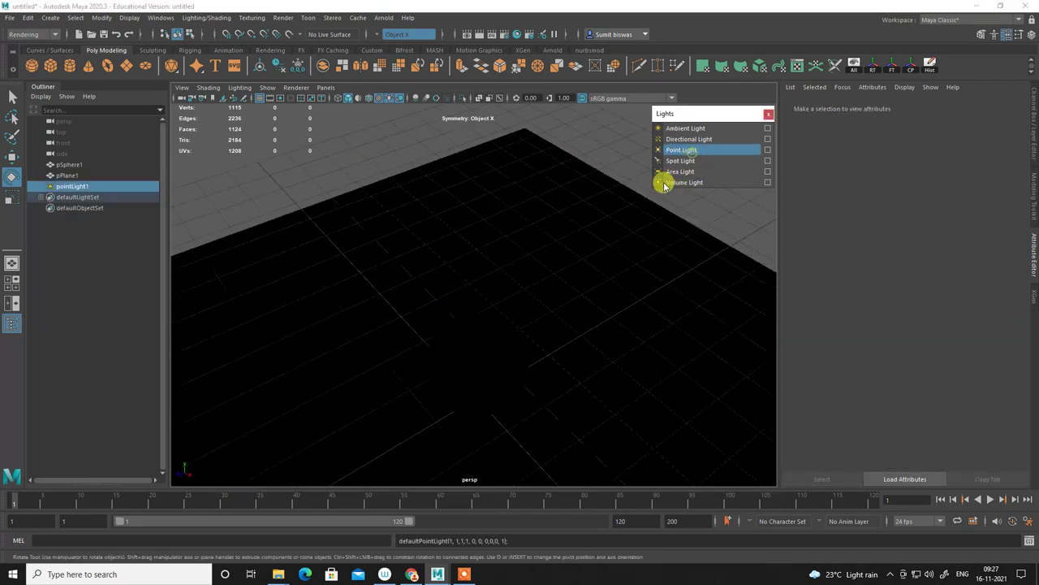
mouse_move(580, 364)
left_mouse_down("alt")
mouse_move(487, 296)
mouse_move(488, 179)
mouse_move(507, 298)
mouse_move(506, 267)
mouse_move(487, 285)
mouse_move(506, 291)
mouse_move(493, 209)
mouse_move(523, 244)
mouse_move(534, 297)
mouse_move(476, 277)
left_mouse_up("alt")
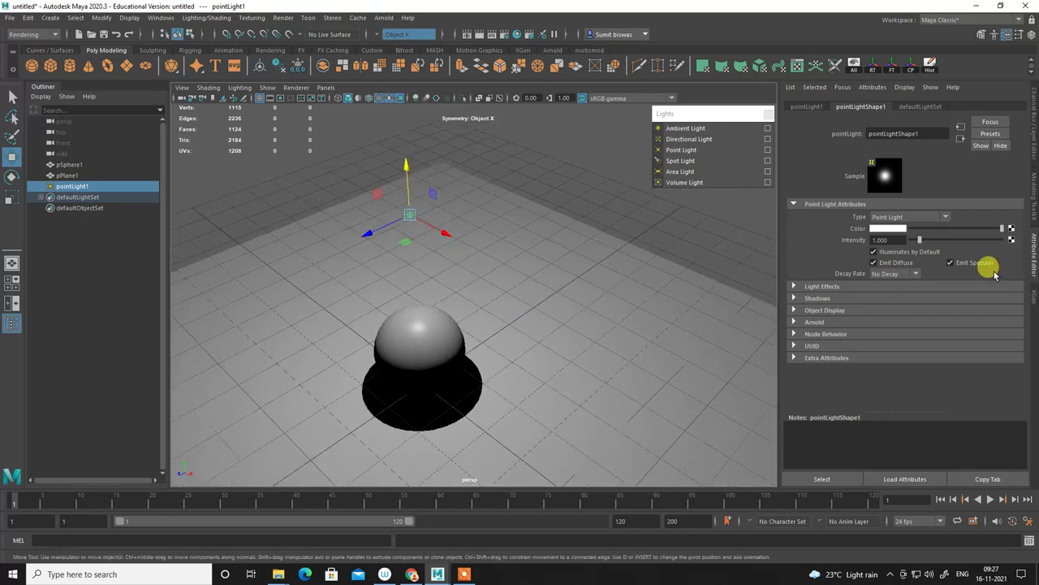
Give the point light Quadratic decay and move it across the plane.
left_click(900, 276)
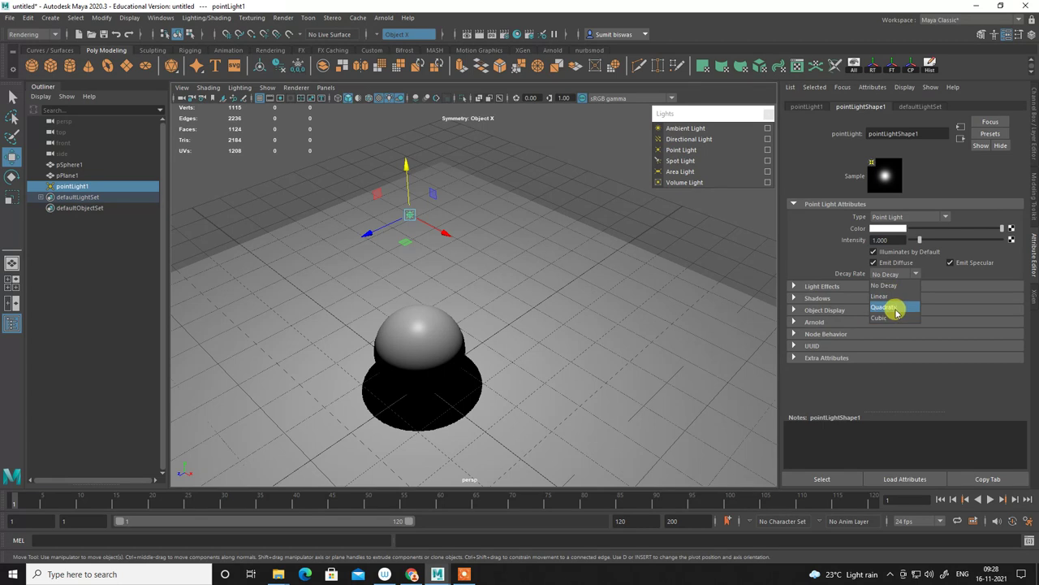
left_click(889, 308)
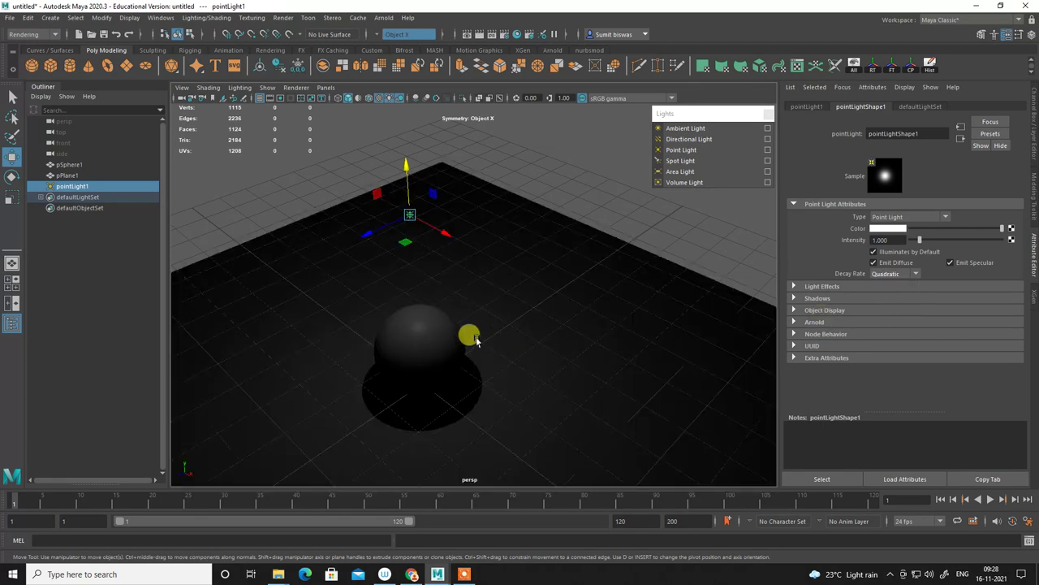
left_click_drag(470, 335, 431, 315, "alt")
mouse_move(404, 186)
left_mouse_down()
mouse_move(559, 305)
mouse_move(582, 351)
mouse_move(530, 395)
mouse_move(419, 386)
mouse_move(494, 371)
mouse_move(635, 373)
mouse_move(601, 360)
mouse_move(580, 325)
mouse_move(584, 294)
mouse_move(598, 313)
mouse_move(573, 276)
mouse_move(587, 304)
mouse_move(533, 310)
mouse_move(564, 317)
left_mouse_up()
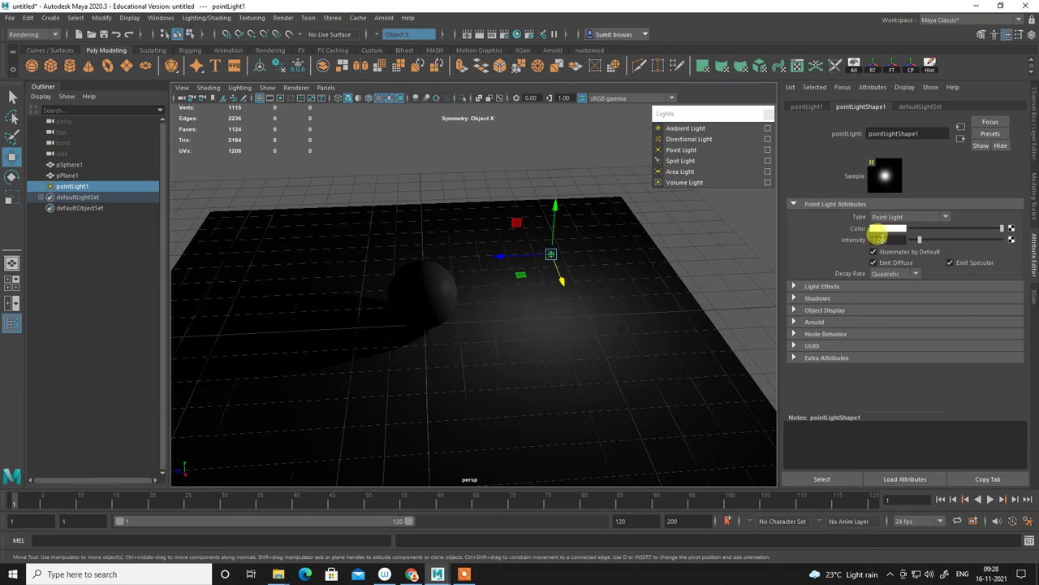
Set the point light's intensity to 50, then to 10.
left_click(898, 239)
type("50")
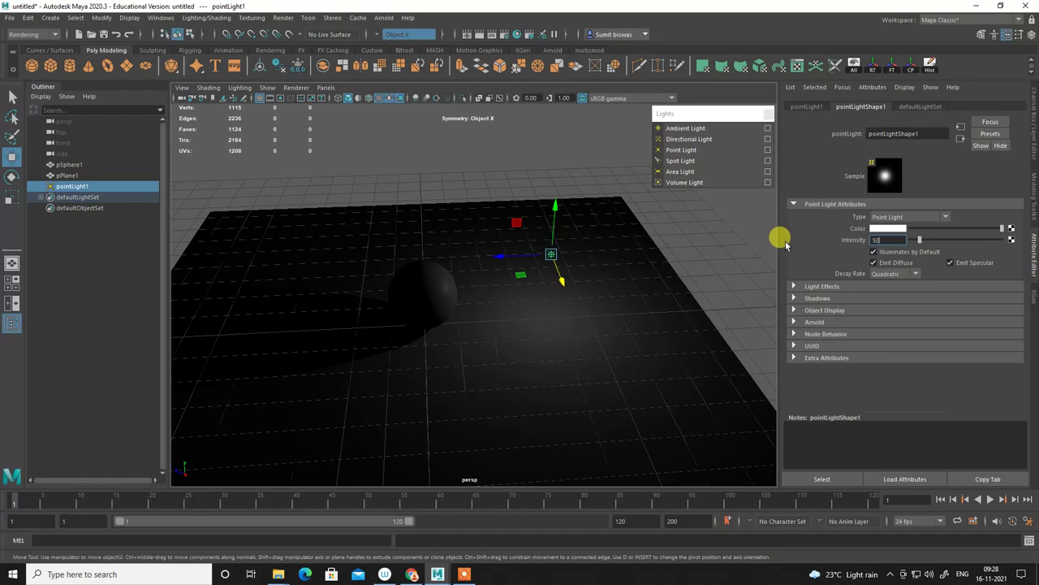
key("Return")
mouse_move(588, 362)
left_mouse_down("alt")
mouse_move(494, 265)
mouse_move(539, 265)
left_mouse_up("alt")
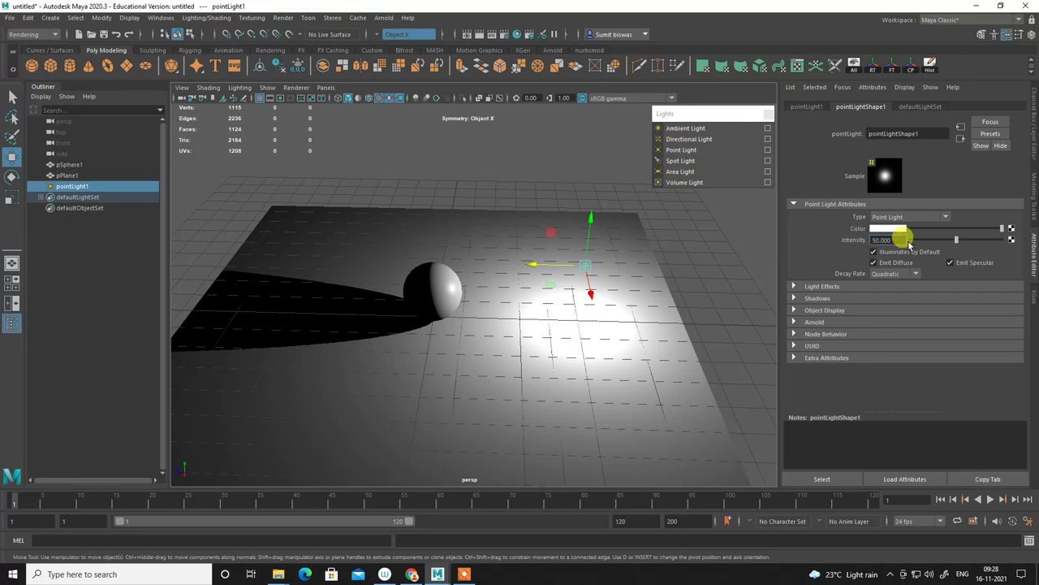
left_click_drag(896, 242, 858, 240)
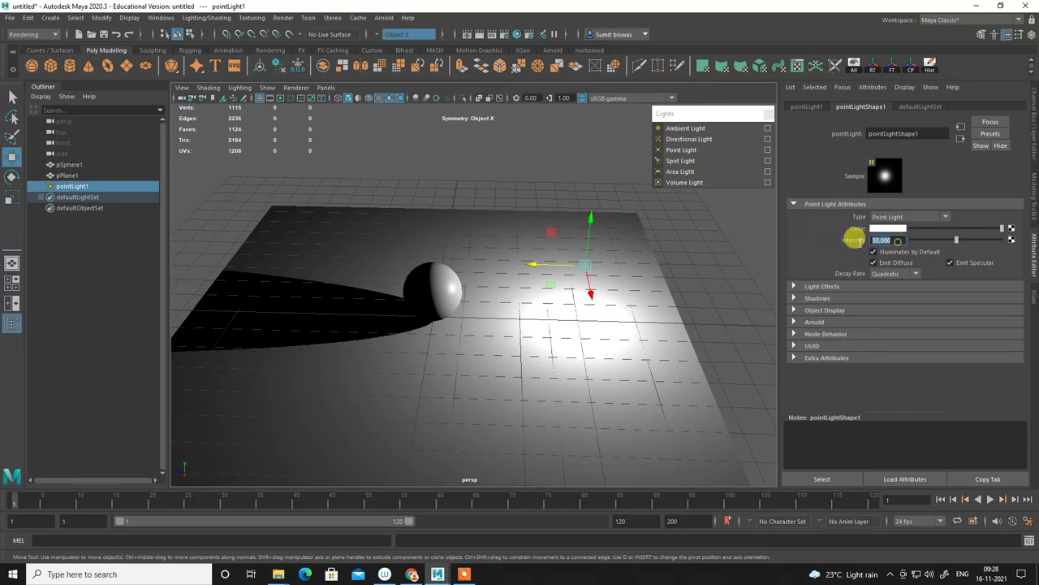
type("10")
key("Return")
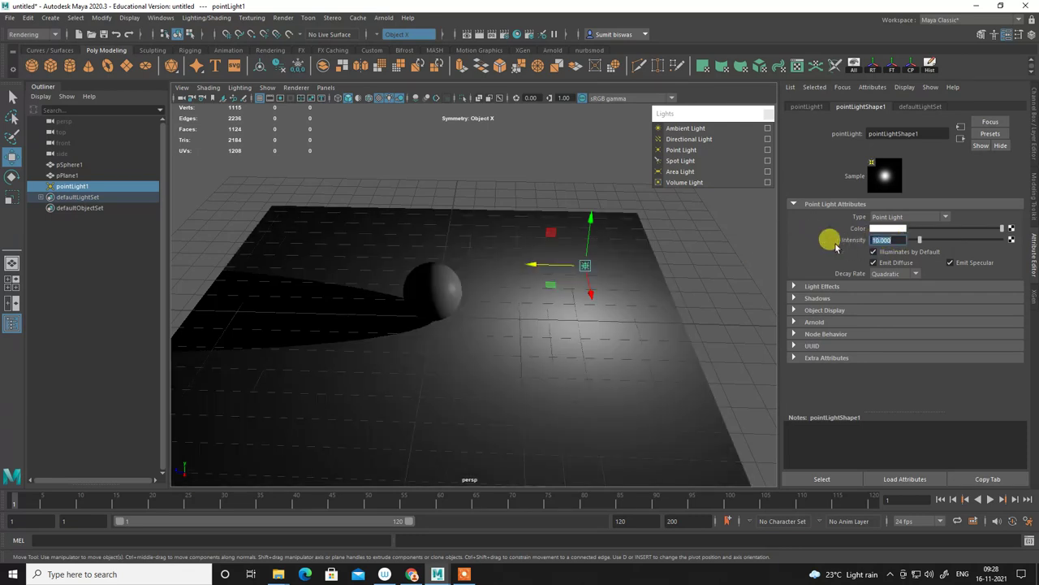
mouse_move(465, 321)
left_mouse_down("alt")
mouse_move(499, 313)
mouse_move(466, 306)
left_mouse_up("alt")
Duplicate the sphere twice to make pSphere2 and pSphere3 in a row beside it.
left_click(443, 297)
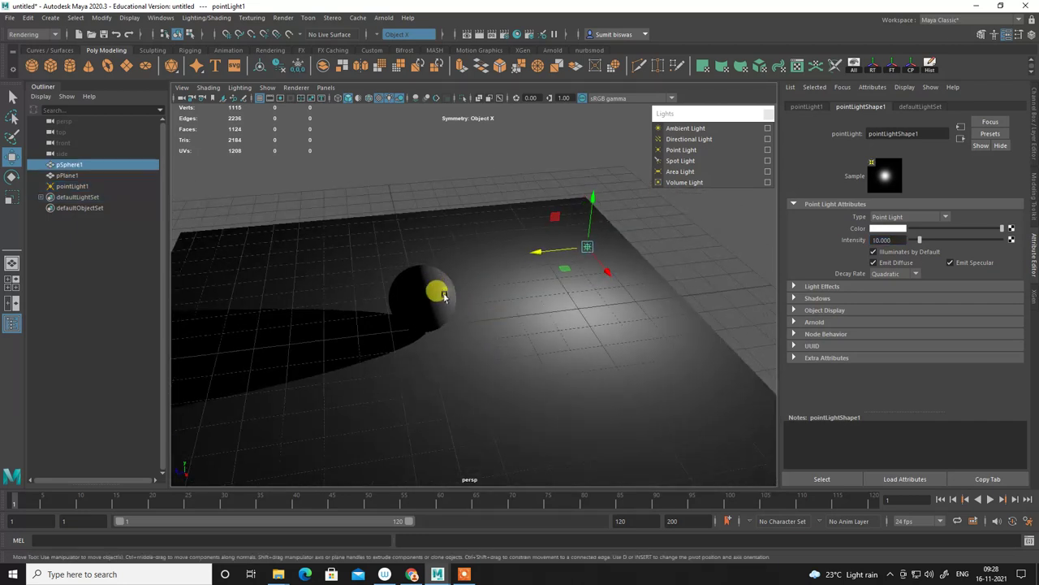
key("ctrl+d")
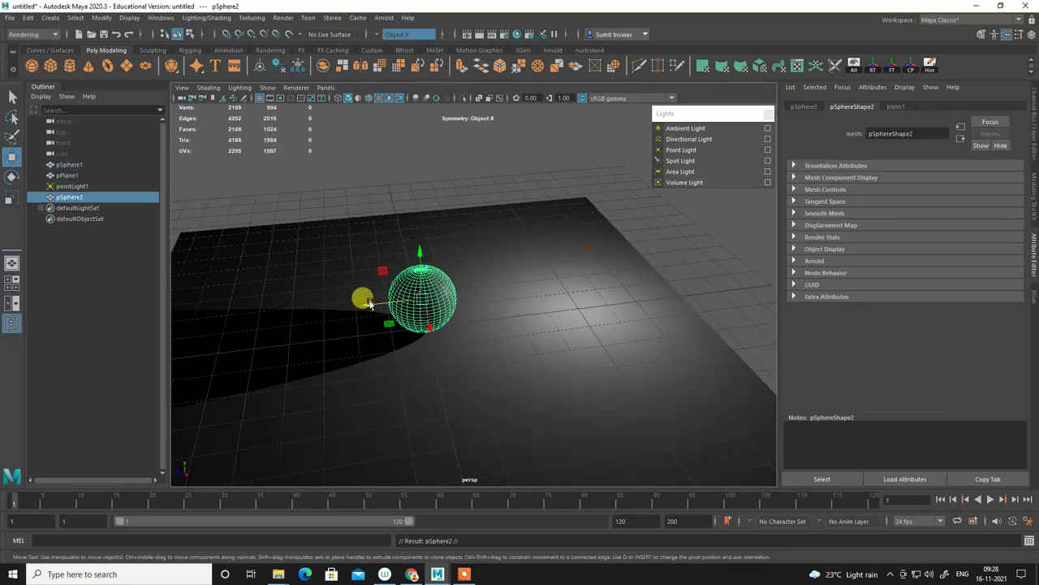
mouse_move(375, 309)
left_mouse_down()
mouse_move(527, 307)
mouse_move(543, 341)
mouse_move(426, 354)
left_mouse_up()
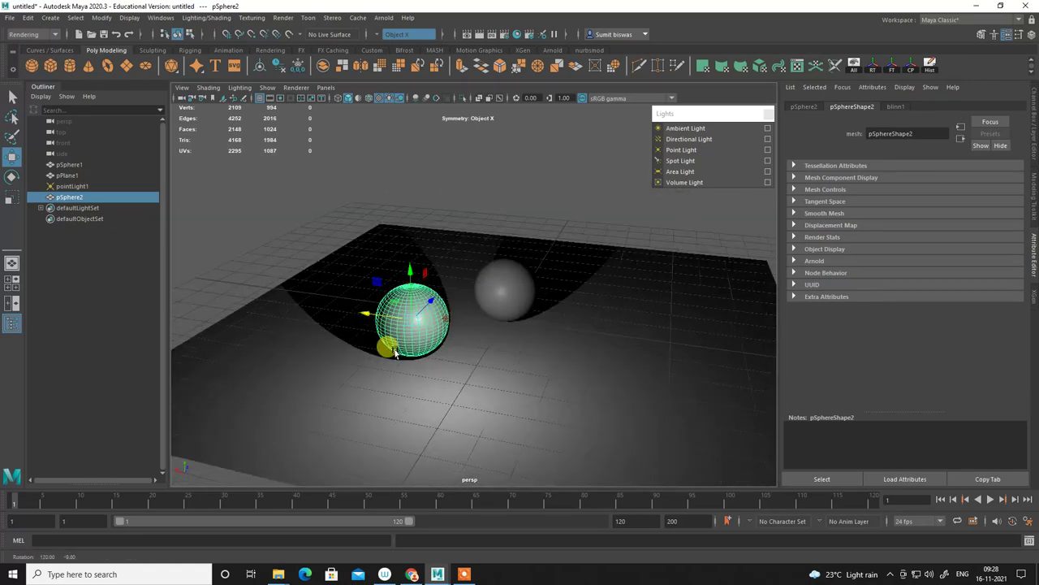
left_click(506, 282)
left_click_drag(539, 332, 611, 246, "alt")
key("ctrl+d")
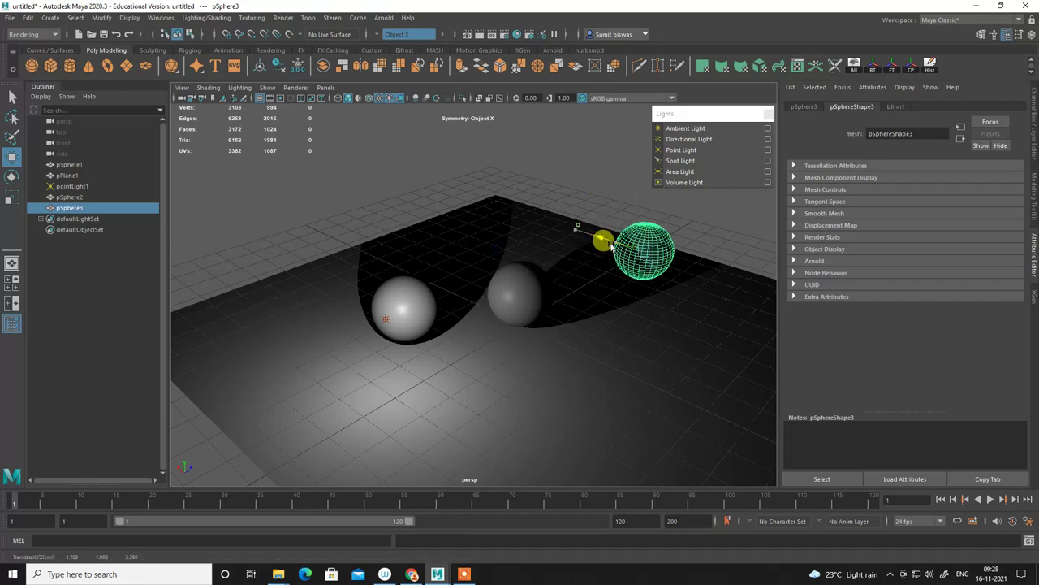
left_click(571, 169)
mouse_move(571, 169)
left_mouse_down("alt")
mouse_move(511, 274)
mouse_move(569, 344)
mouse_move(588, 332)
mouse_move(464, 320)
left_mouse_up("alt")
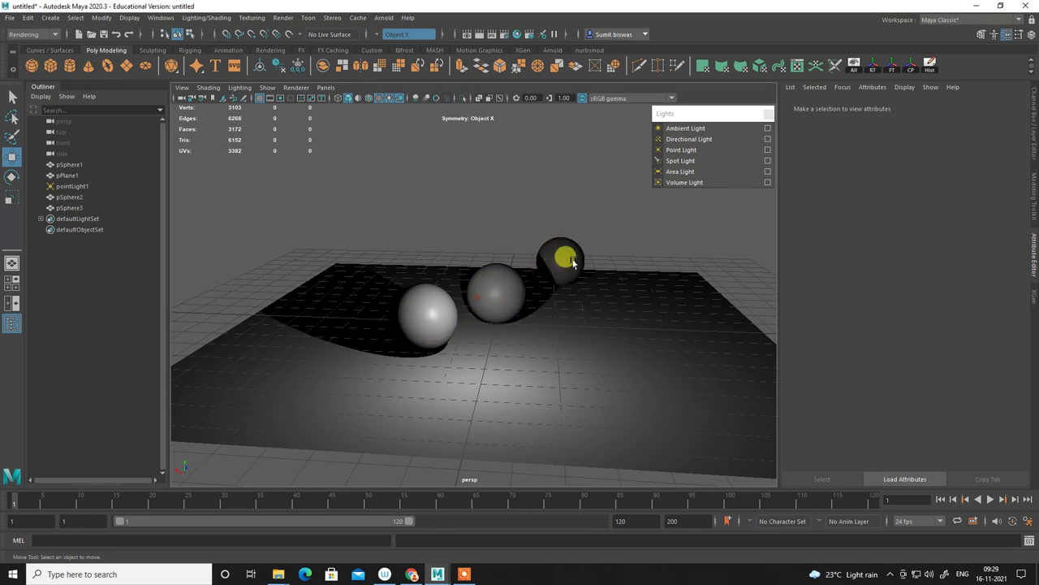
mouse_move(515, 296)
left_mouse_down("alt")
mouse_move(599, 316)
mouse_move(555, 266)
left_mouse_up("alt")
Select pointLight1 and raise its intensity to 20.
left_click(547, 273)
left_click(554, 261)
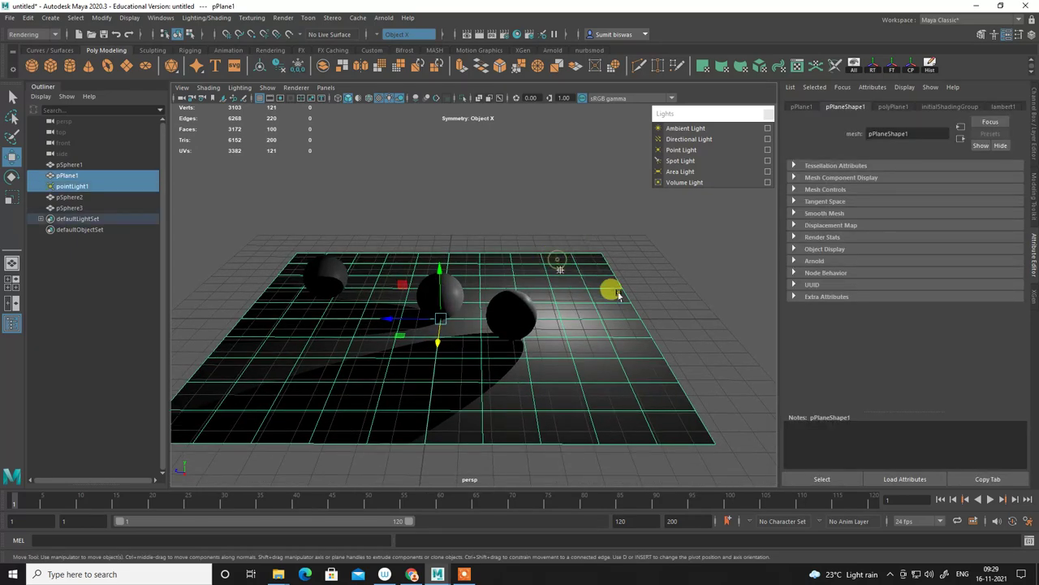
mouse_move(626, 318)
left_mouse_down("alt")
mouse_move(480, 294)
mouse_move(557, 309)
mouse_move(382, 322)
left_mouse_up("alt")
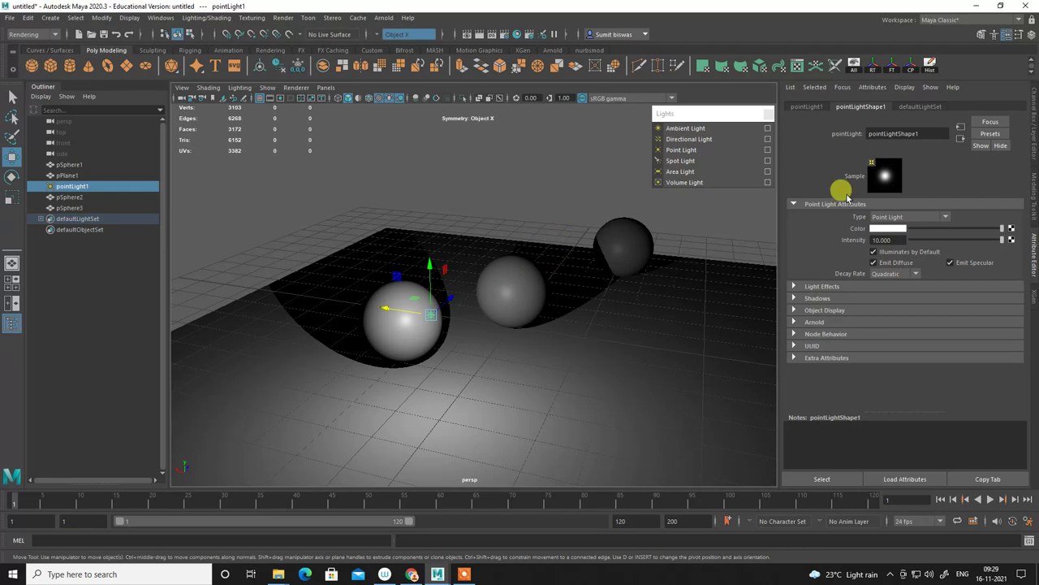
left_click_drag(894, 241, 813, 242)
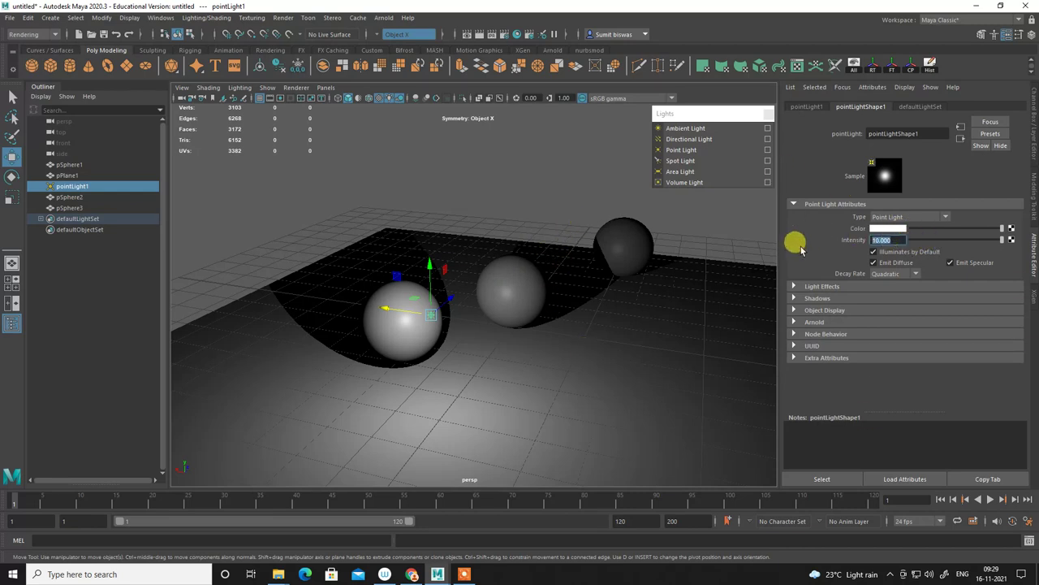
type("20")
key("Return")
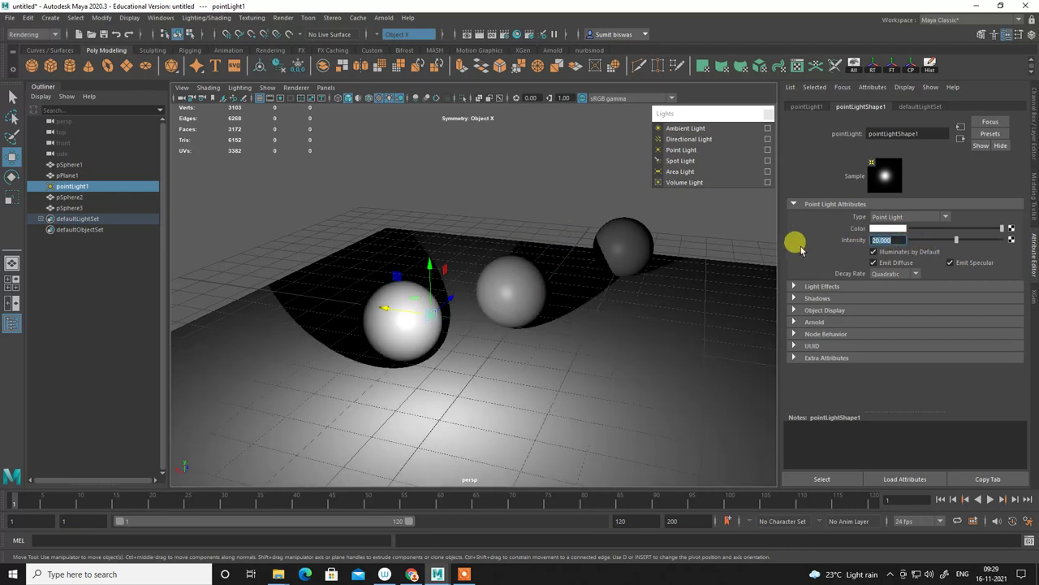
mouse_move(390, 367)
left_mouse_down("alt")
mouse_move(474, 339)
mouse_move(519, 339)
mouse_move(488, 320)
mouse_move(504, 317)
left_mouse_up("alt")
Set the point light to No Decay with intensity 1.
left_click(913, 276)
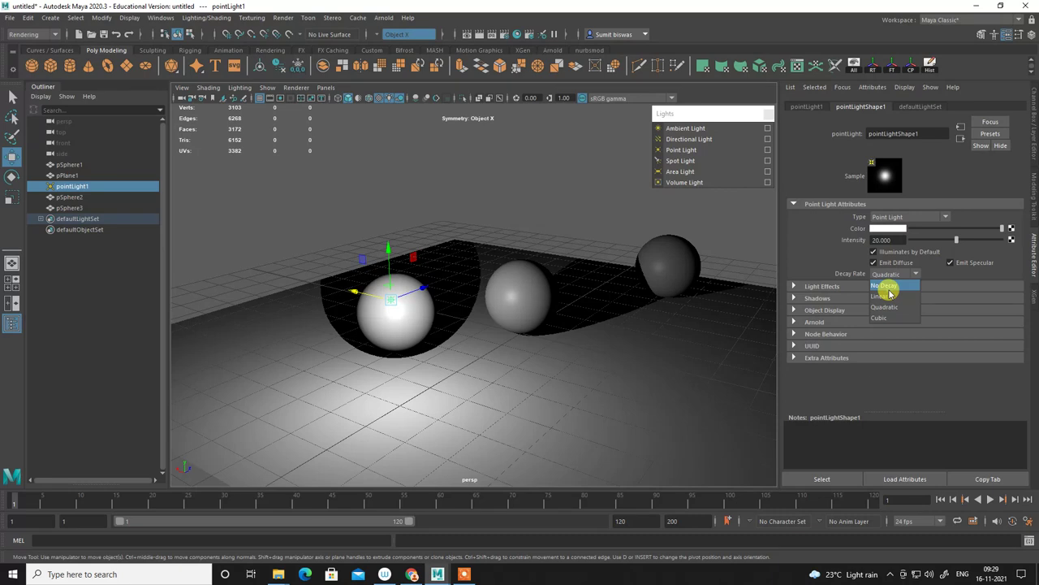
left_click(889, 288)
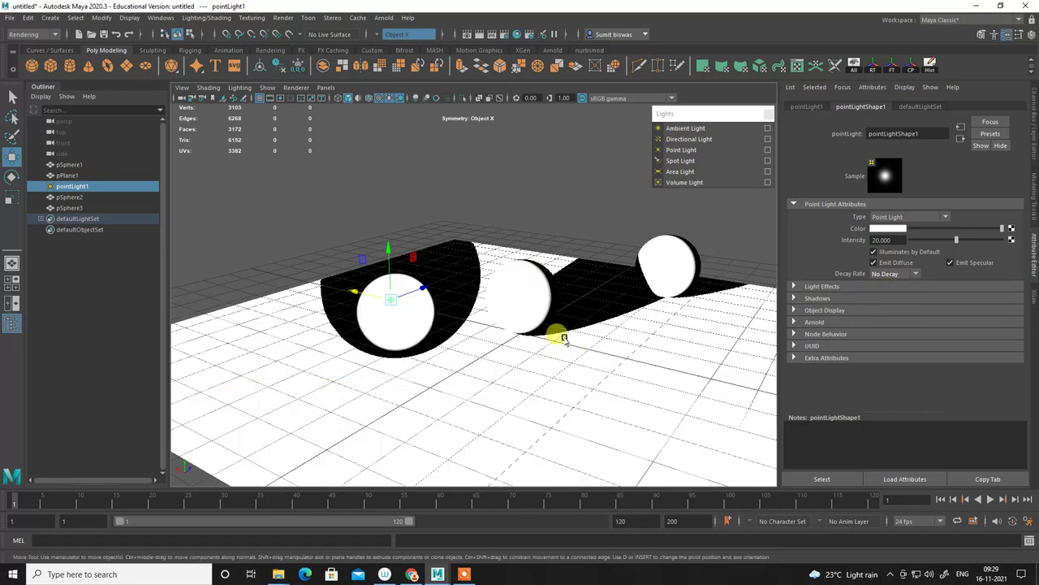
left_click(902, 239)
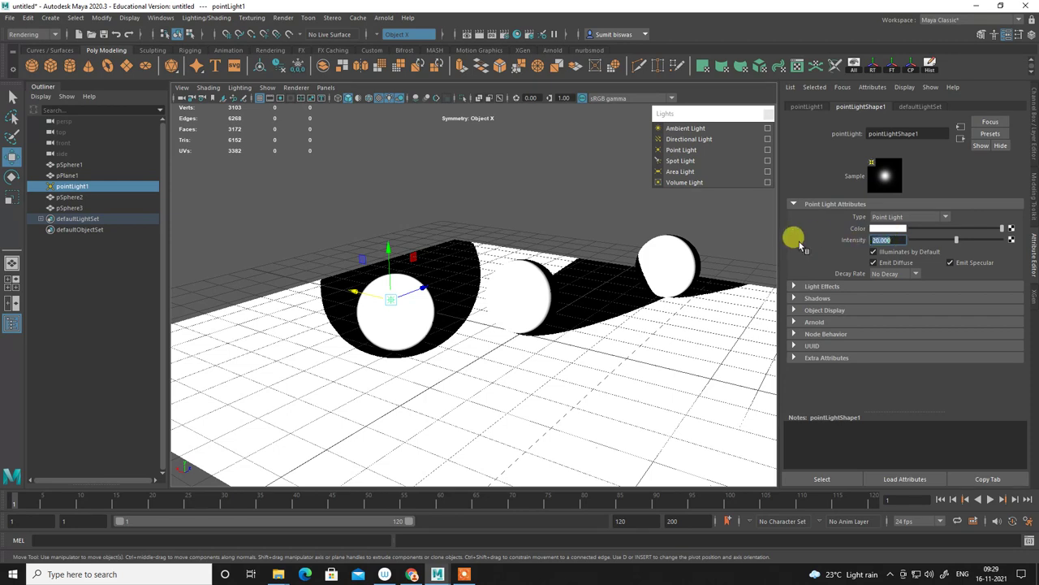
key("Return")
Slide the point light along X so it lights the spheres from the side.
mouse_move(460, 360)
left_mouse_down("alt")
mouse_move(590, 371)
mouse_move(597, 382)
mouse_move(516, 355)
mouse_move(600, 367)
mouse_move(524, 248)
left_mouse_up("alt")
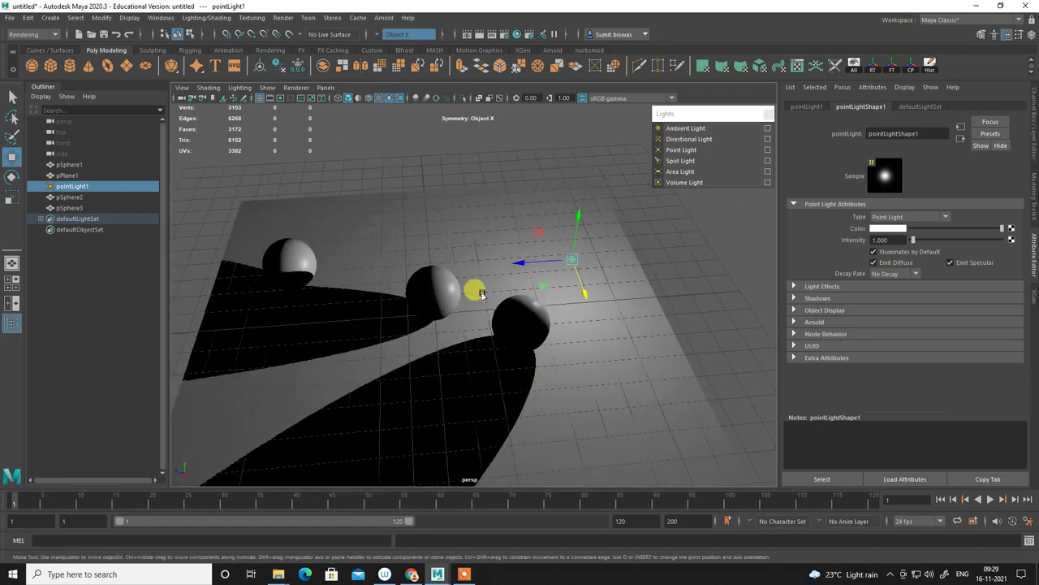
mouse_move(482, 294)
left_mouse_down("alt")
mouse_move(479, 305)
mouse_move(503, 280)
mouse_move(648, 323)
mouse_move(635, 318)
mouse_move(647, 341)
mouse_move(487, 337)
mouse_move(494, 298)
mouse_move(521, 322)
mouse_move(488, 321)
mouse_move(518, 284)
mouse_move(460, 330)
mouse_move(483, 337)
mouse_move(434, 332)
left_mouse_up("alt")
mouse_move(316, 360)
left_mouse_down()
mouse_move(411, 348)
mouse_move(430, 332)
left_mouse_up()
Try Linear decay, then set the point light's intensity to 50 and back down to 3.
left_click(880, 251)
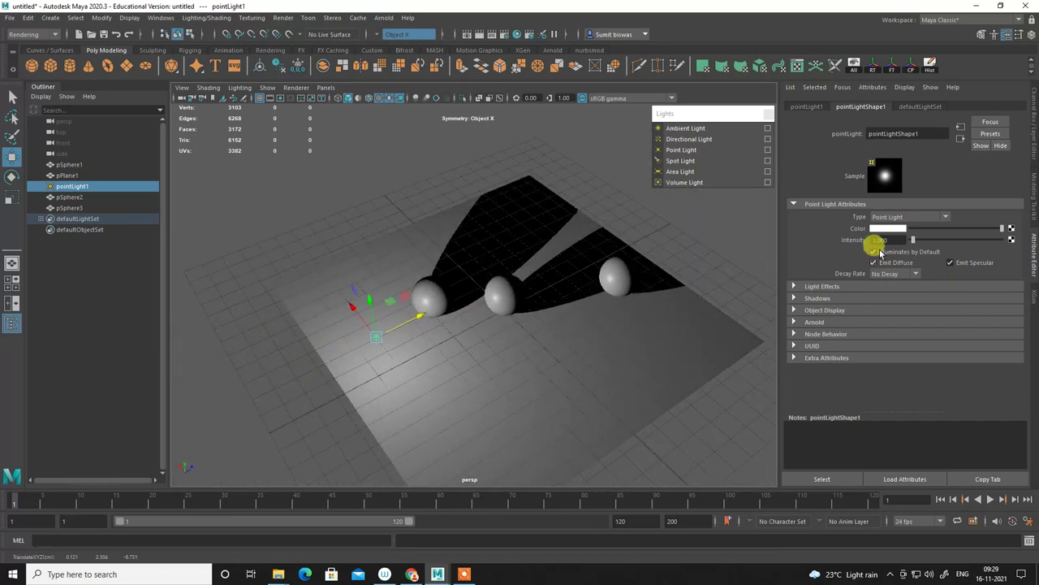
left_click(908, 273)
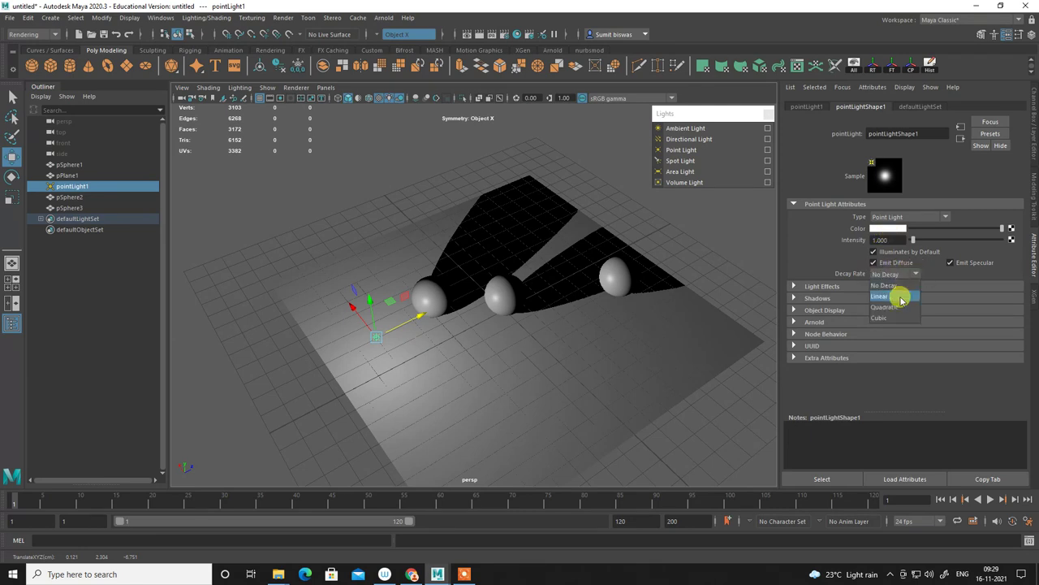
left_click(901, 300)
left_click_drag(669, 320, 317, 332, "alt")
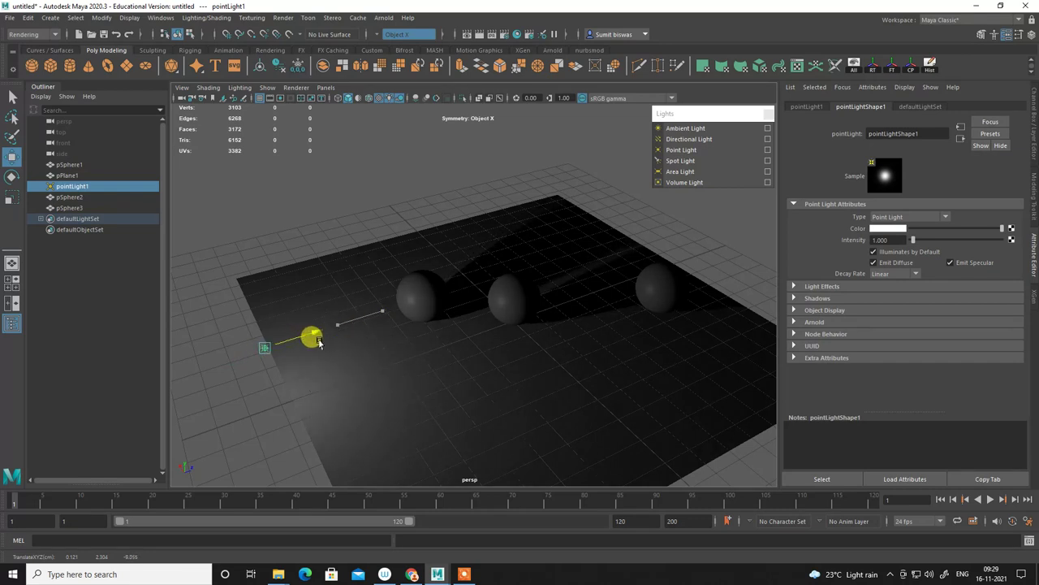
left_click(900, 241)
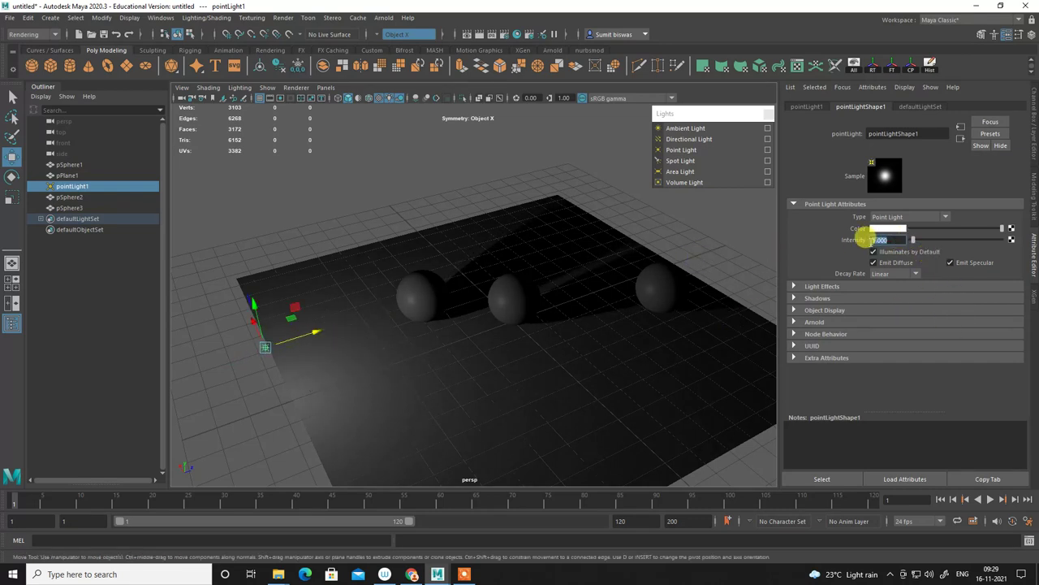
type("10")
key("Return")
left_click_drag(593, 259, 622, 296, "alt")
type("3")
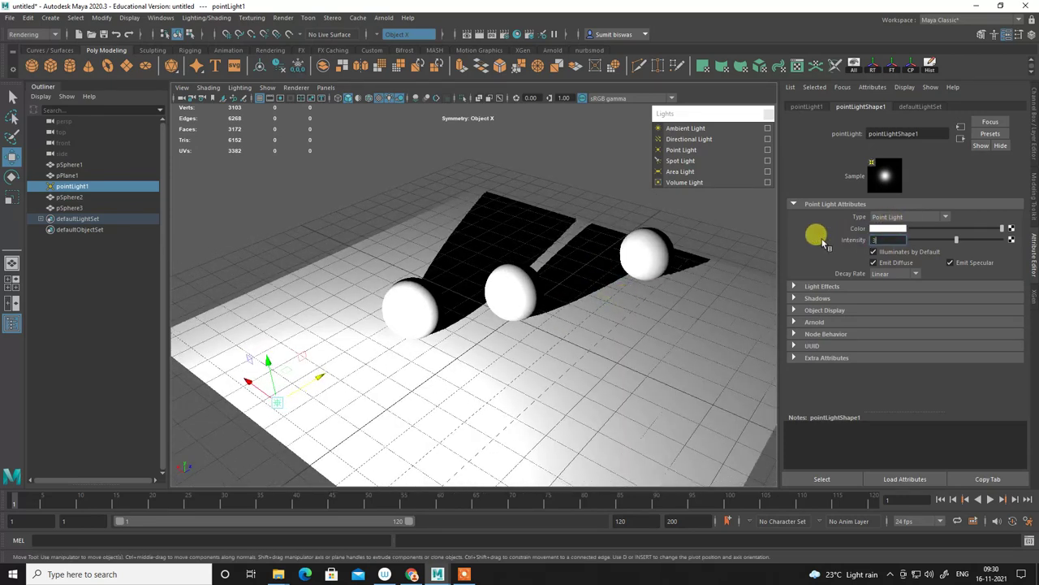
key("Return")
mouse_move(656, 249)
left_mouse_down("alt")
mouse_move(610, 301)
mouse_move(540, 298)
left_mouse_up("alt")
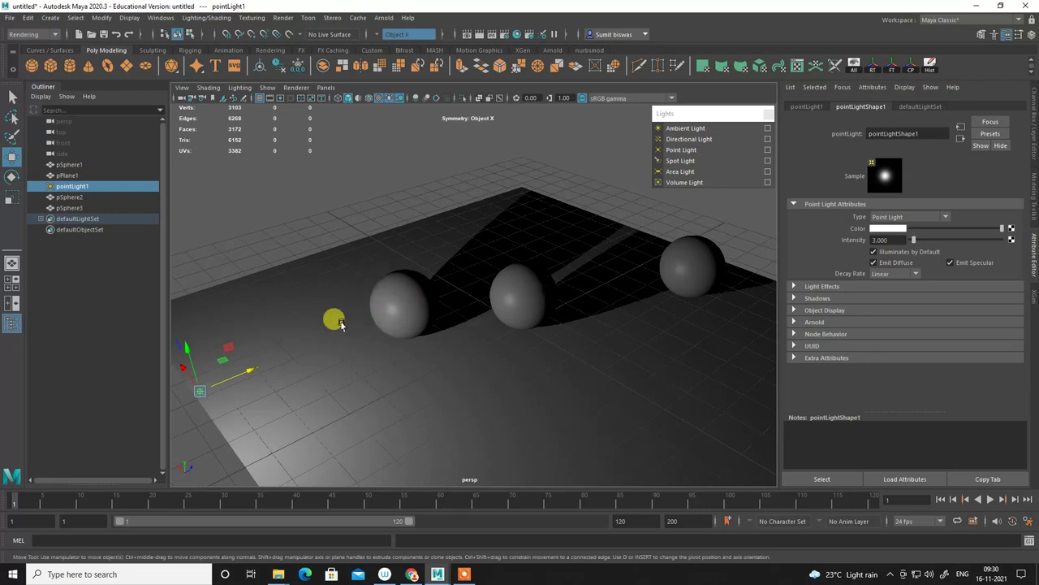
Change the decay rate to Cubic, then settle on Quadratic.
left_click(912, 274)
left_click(885, 317)
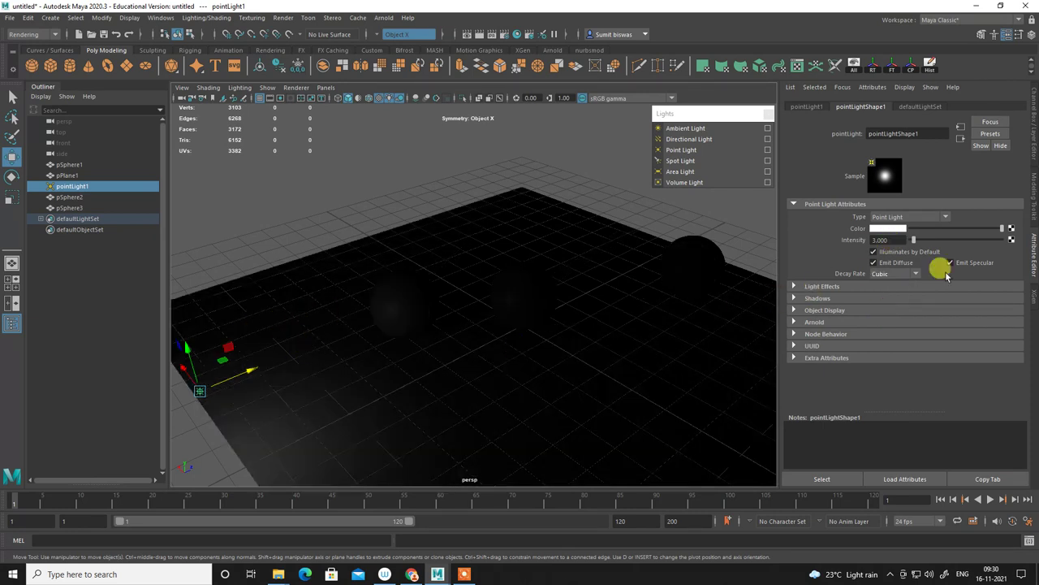
left_click(906, 274)
left_click(889, 305)
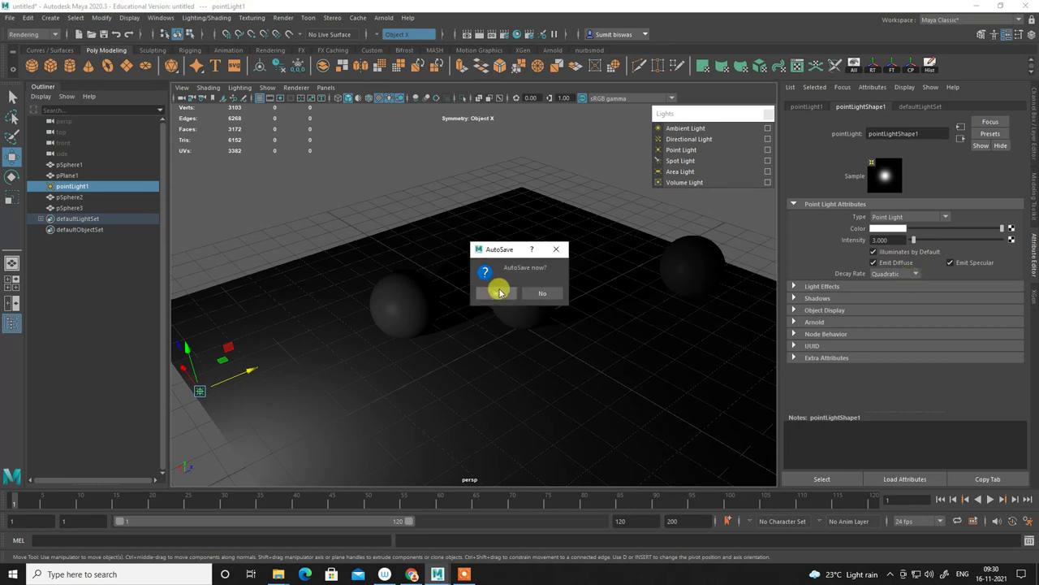
Accept the AutoSave prompt and keep the light's Quadratic decay.
left_click(518, 294)
left_click(916, 274)
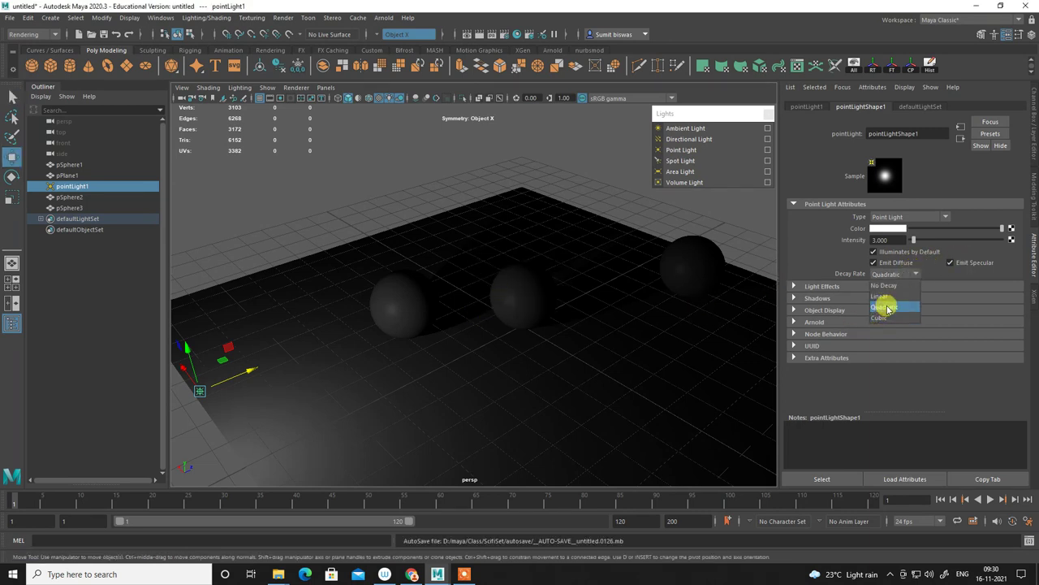
left_click(896, 309)
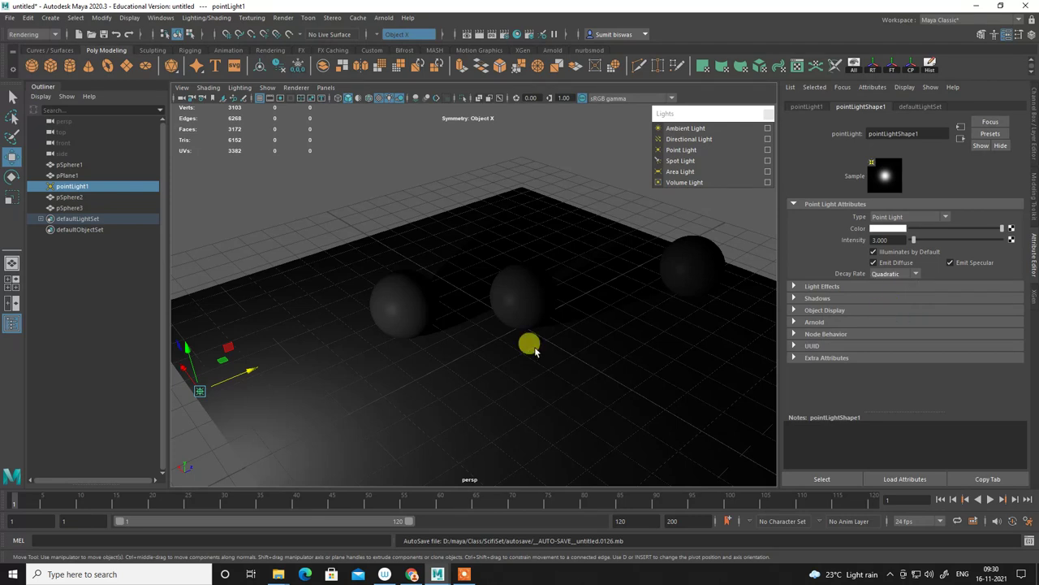
mouse_move(356, 333)
left_mouse_down("alt")
mouse_move(332, 303)
mouse_move(410, 313)
mouse_move(370, 308)
mouse_move(488, 159)
mouse_move(381, 227)
mouse_move(596, 304)
mouse_move(402, 303)
mouse_move(450, 323)
mouse_move(519, 290)
mouse_move(574, 335)
mouse_move(957, 333)
left_mouse_up("alt")
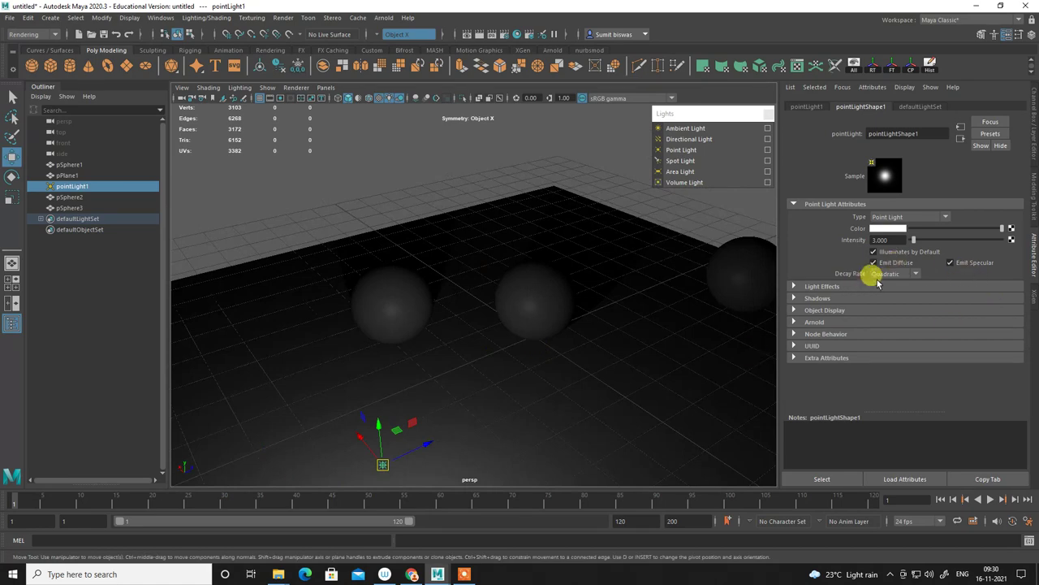
Toggle the point light's Illuminates by Default several times, then delete pointLight1.
left_click(891, 254)
left_click(891, 254)
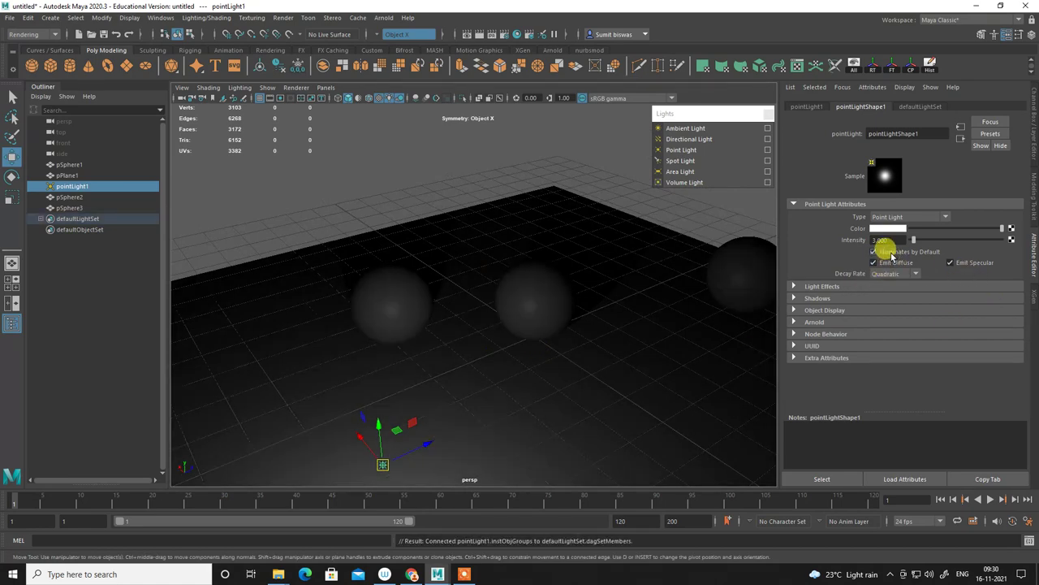
left_click(891, 254)
left_click(891, 255)
left_click(891, 255)
left_click(891, 255)
left_click(891, 254)
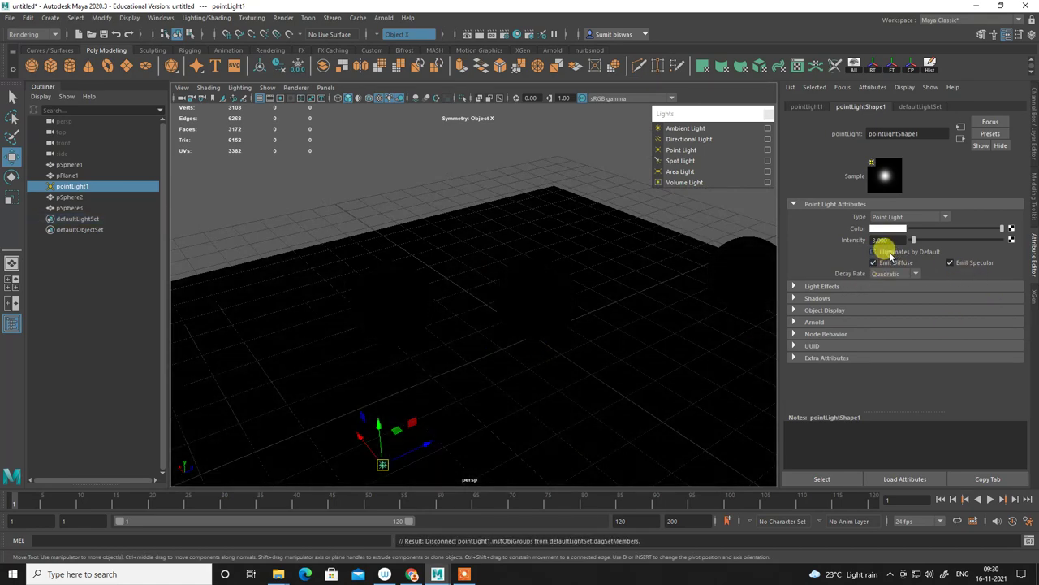
left_click(891, 254)
left_click(891, 255)
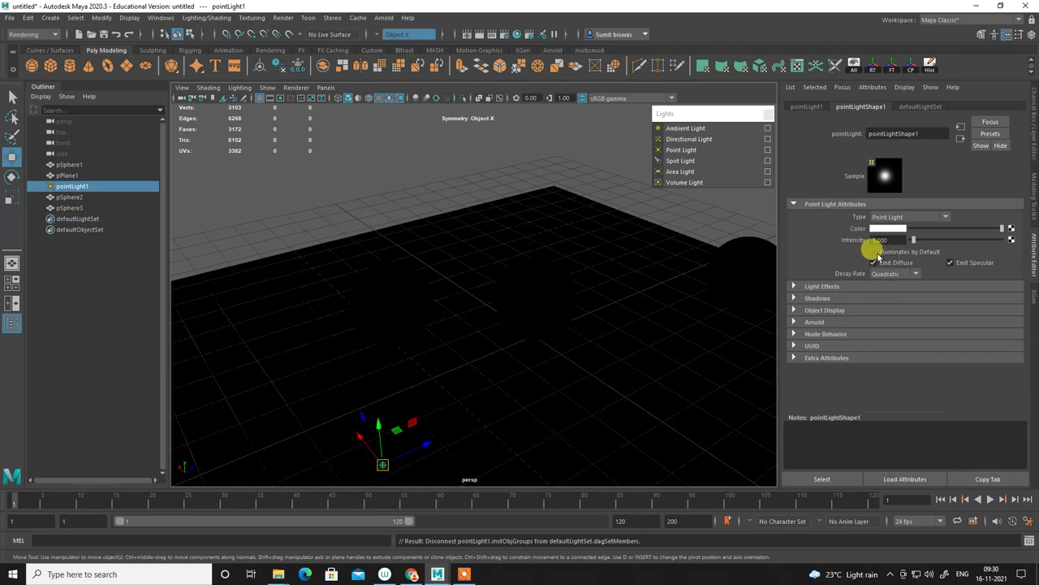
left_click(876, 255)
left_click(876, 254)
left_click(876, 254)
mouse_move(598, 320)
left_mouse_down("alt")
mouse_move(473, 332)
mouse_move(514, 339)
left_mouse_up("alt")
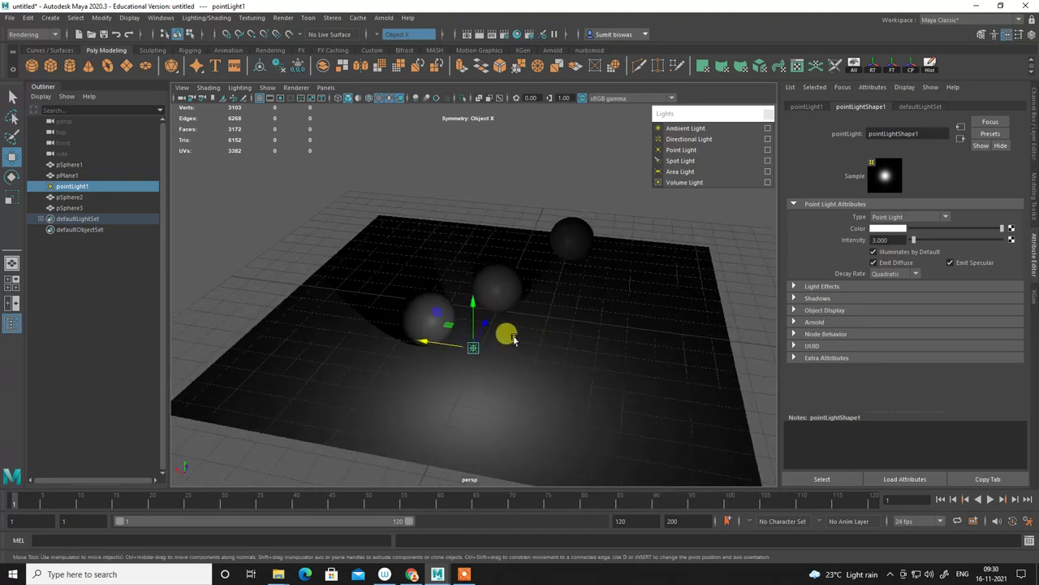
key("Delete")
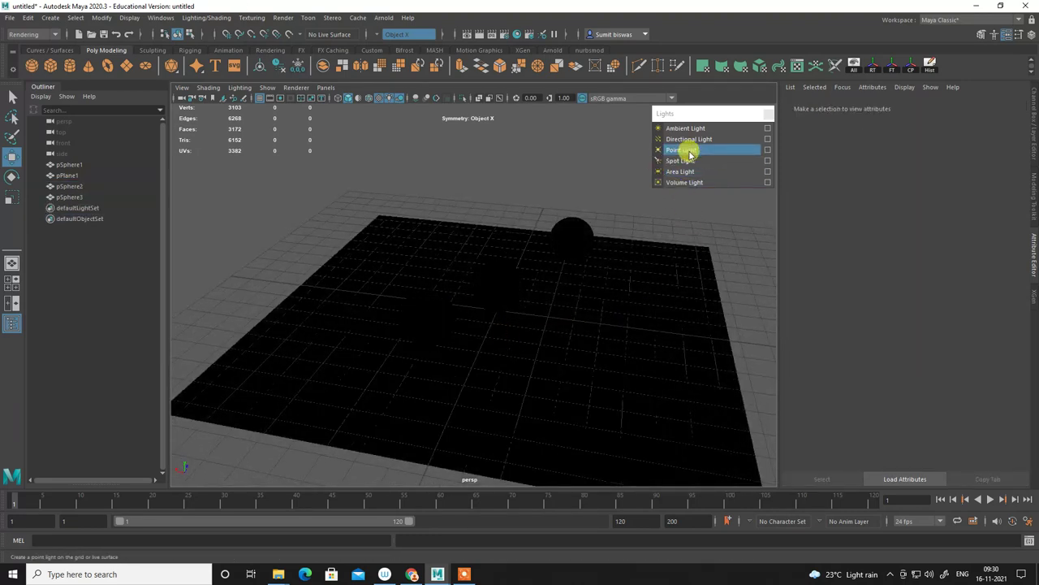
Add a spot light and rotate it to aim down at the sphere.
left_click(686, 160)
mouse_move(609, 325)
left_mouse_down("alt")
mouse_move(528, 274)
mouse_move(511, 166)
left_mouse_up("alt")
key("e")
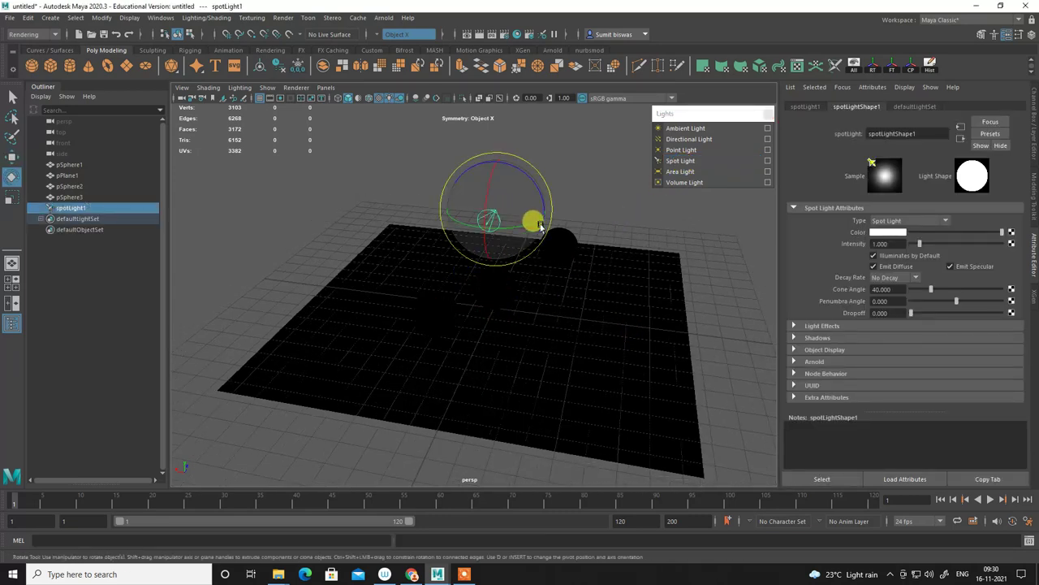
mouse_move(539, 225)
left_mouse_down("alt")
mouse_move(480, 197)
mouse_move(469, 251)
mouse_move(540, 306)
mouse_move(499, 283)
mouse_move(488, 301)
mouse_move(555, 206)
mouse_move(552, 192)
mouse_move(529, 274)
mouse_move(598, 311)
mouse_move(550, 276)
mouse_move(501, 312)
mouse_move(512, 268)
left_mouse_up("alt")
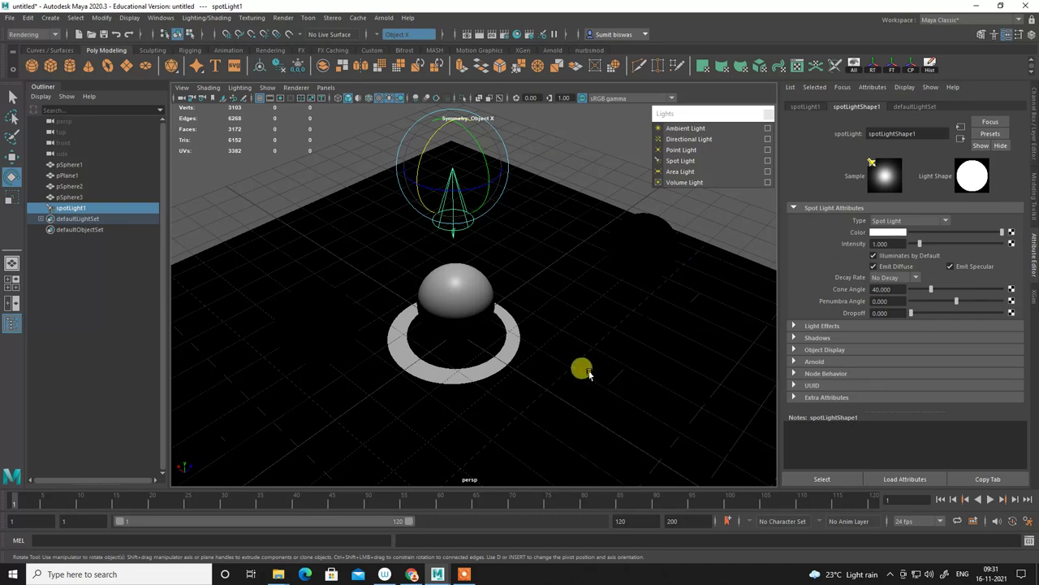
Widen the spot light's cone angle to about 180 degrees (179.994).
left_click_drag(581, 369, 446, 255, "alt")
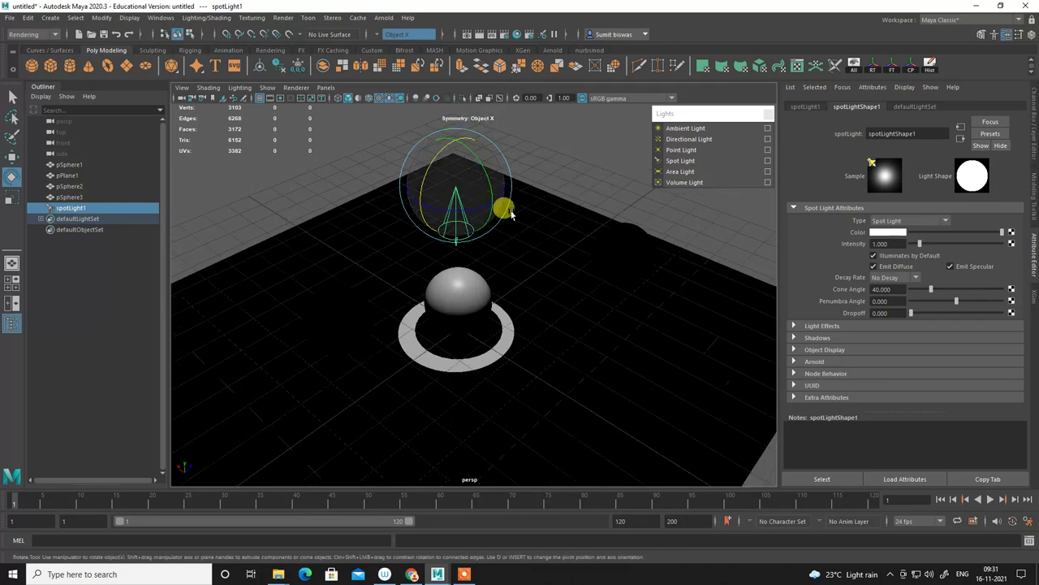
mouse_move(571, 292)
left_mouse_down("alt")
mouse_move(480, 283)
mouse_move(457, 301)
mouse_move(541, 295)
mouse_move(499, 208)
mouse_move(528, 211)
mouse_move(564, 278)
mouse_move(549, 282)
left_mouse_up("alt")
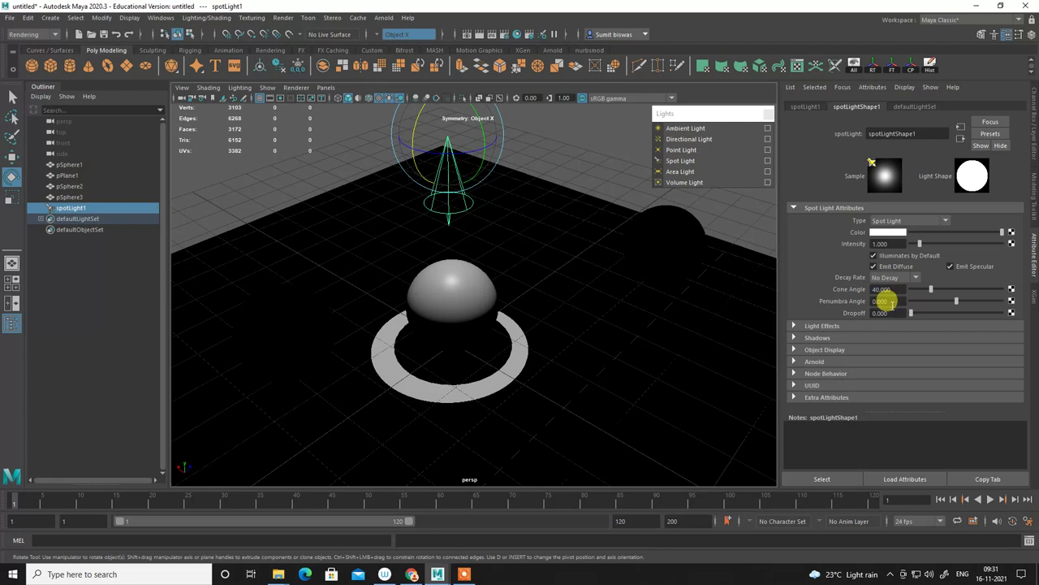
scroll(352, 204, "down", 5)
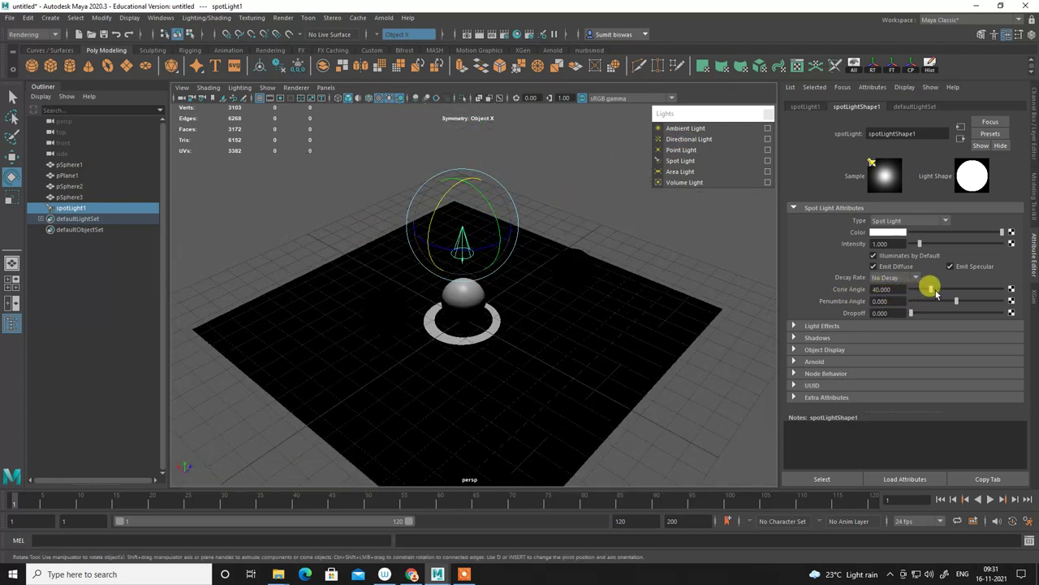
left_click_drag(936, 290, 1005, 288)
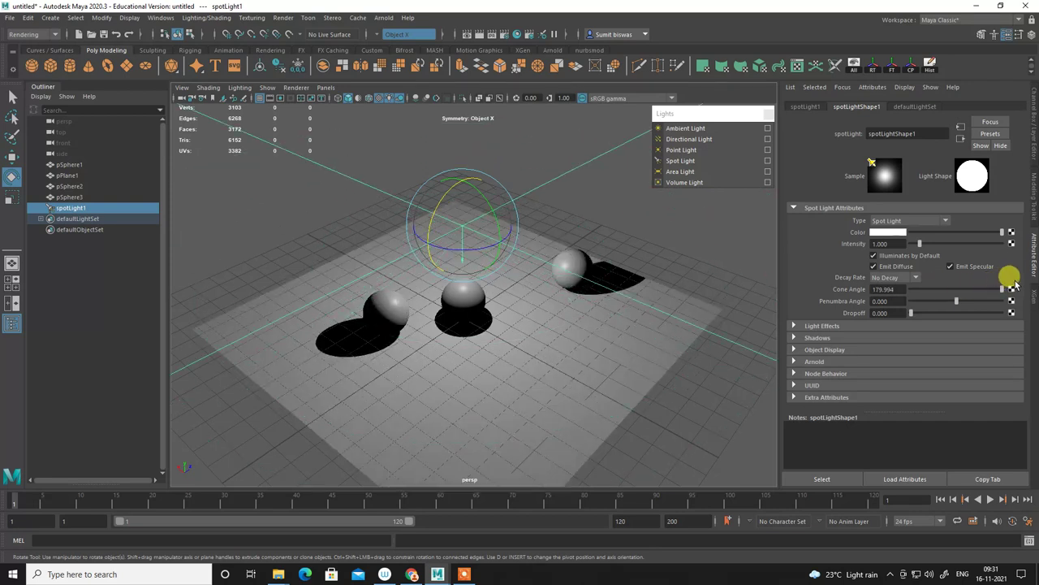
Narrow the spot light's cone angle to 59.640.
mouse_move(1005, 289)
left_mouse_down()
mouse_move(929, 294)
mouse_move(1011, 295)
left_mouse_up()
right_click_drag(676, 311, 414, 302, "alt")
mouse_move(413, 302)
left_mouse_down("alt")
mouse_move(510, 244)
mouse_move(603, 284)
mouse_move(463, 321)
mouse_move(406, 308)
mouse_move(441, 237)
mouse_move(482, 296)
mouse_move(515, 308)
left_mouse_up("alt")
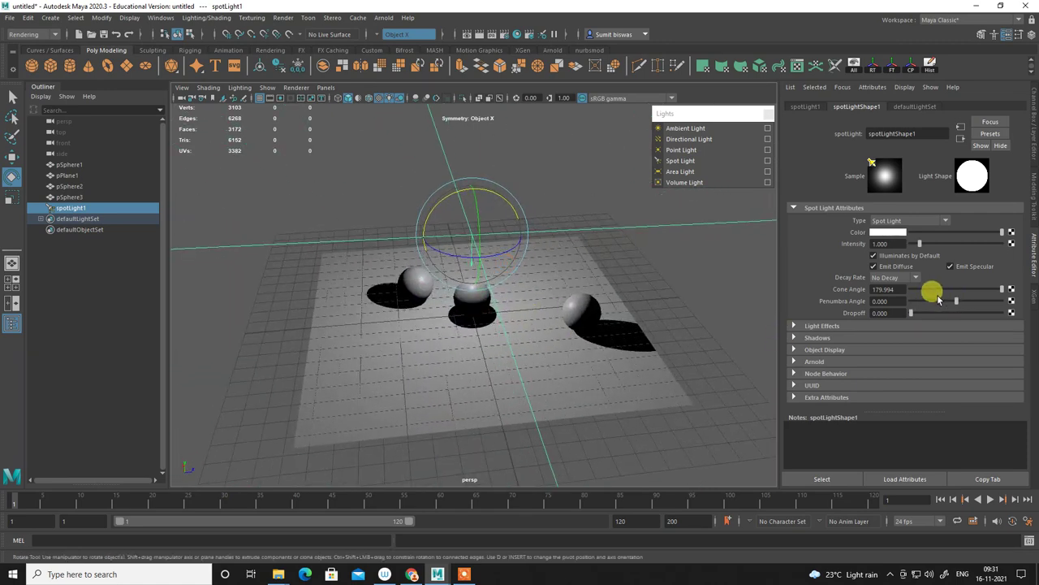
left_click_drag(1000, 290, 941, 297)
Rotate and move the spot light up-left, then widen its cone to 145.298.
mouse_move(480, 221)
left_mouse_down()
mouse_move(476, 255)
mouse_move(564, 284)
mouse_move(457, 278)
left_mouse_up()
key("w")
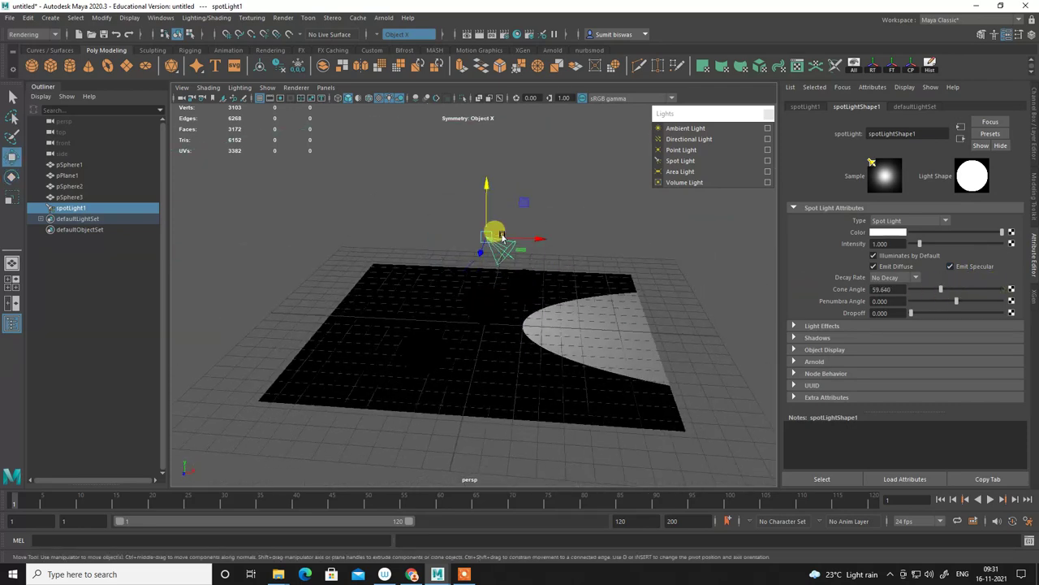
mouse_move(487, 236)
left_mouse_down()
mouse_move(422, 243)
mouse_move(298, 214)
mouse_move(317, 297)
mouse_move(441, 349)
mouse_move(383, 345)
mouse_move(393, 349)
left_mouse_up()
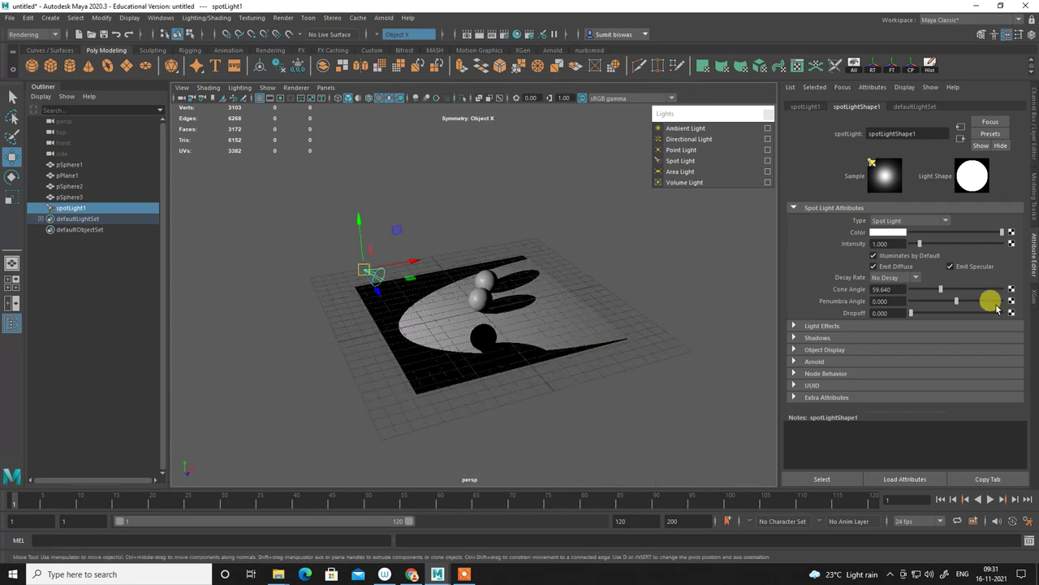
left_click_drag(940, 294, 984, 289)
mouse_move(601, 357)
left_mouse_down("alt")
mouse_move(726, 359)
mouse_move(763, 343)
left_mouse_up("alt")
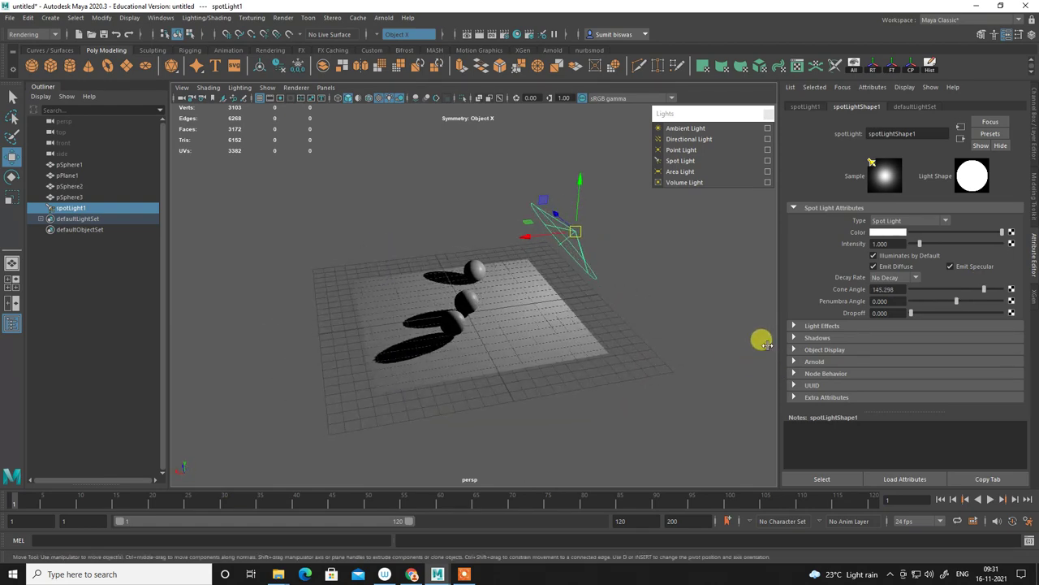
Move the spot light closer to the left of the spheres.
right_click_drag(368, 286, 503, 422, "alt")
left_click_drag(503, 422, 399, 418, "alt")
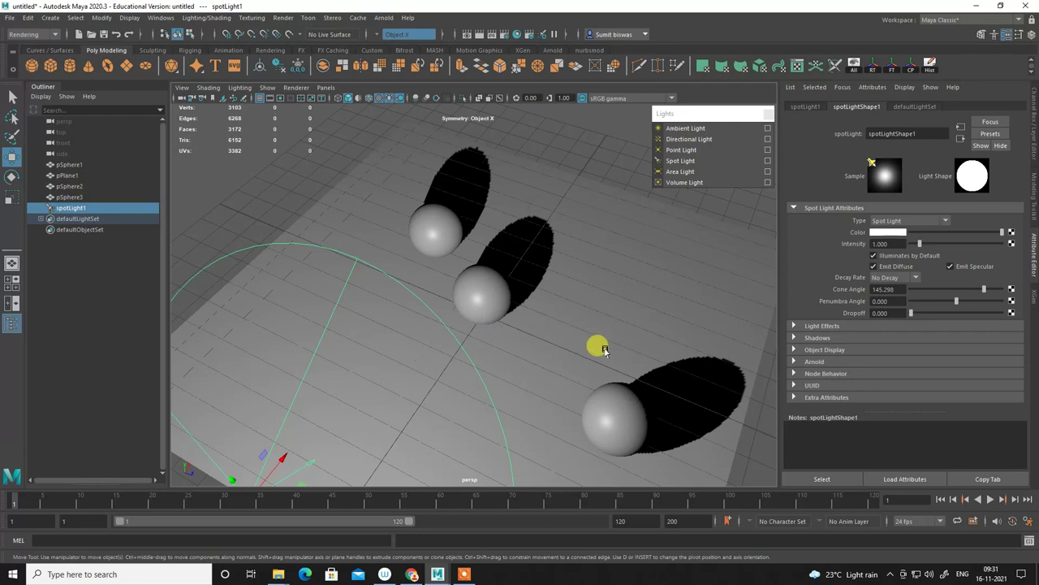
right_click_drag(605, 351, 515, 317, "alt")
mouse_move(515, 318)
left_mouse_down("alt")
mouse_move(488, 290)
mouse_move(483, 302)
left_mouse_up("alt")
key("e")
key("w")
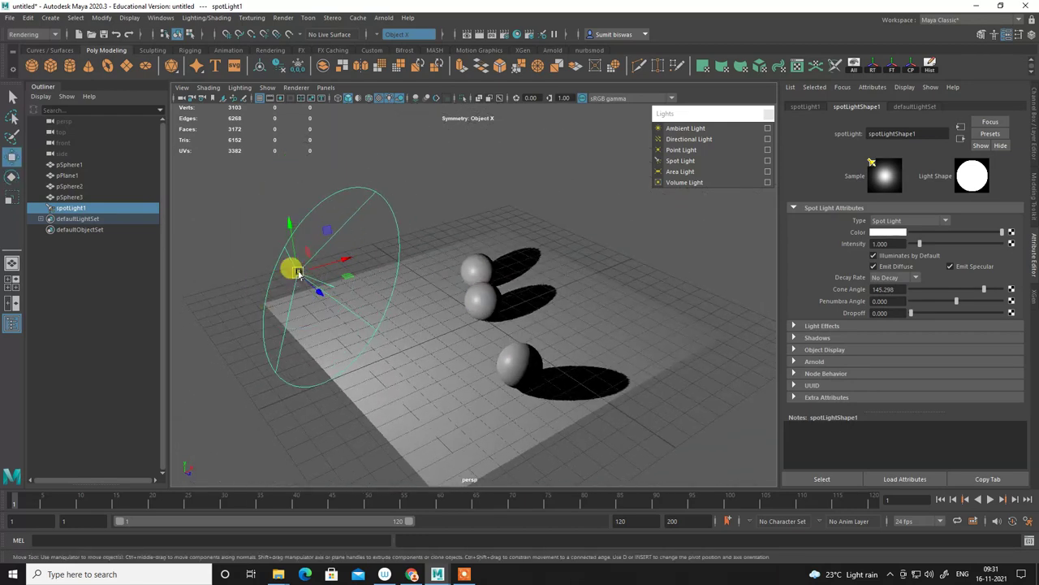
mouse_move(289, 269)
left_mouse_down()
mouse_move(371, 269)
mouse_move(482, 330)
mouse_move(314, 336)
mouse_move(241, 293)
mouse_move(302, 302)
left_mouse_up()
Re-aim the spot light so the sphere shadows stretch across the plane, undoing one rotation.
key("e")
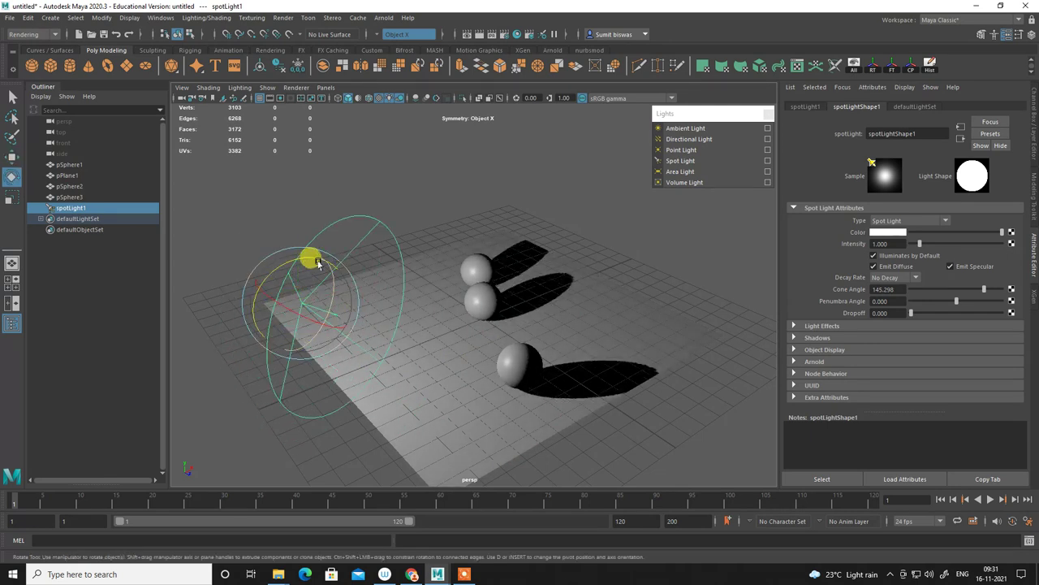
mouse_move(301, 255)
left_mouse_down()
mouse_move(360, 279)
mouse_move(295, 262)
left_mouse_up()
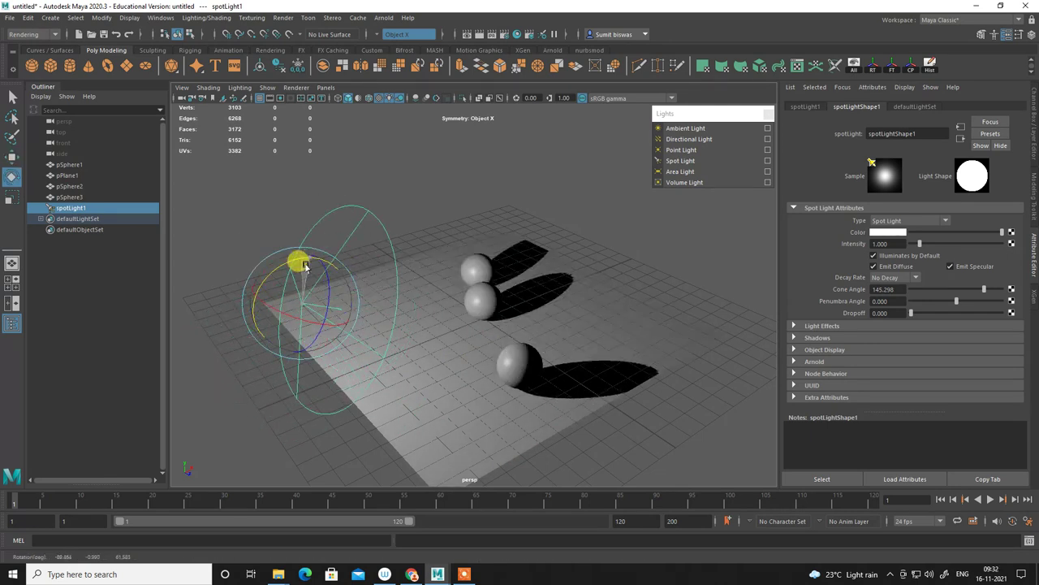
key("ctrl+z")
mouse_move(529, 345)
left_mouse_down("alt")
mouse_move(552, 359)
mouse_move(643, 328)
mouse_move(580, 332)
mouse_move(753, 357)
left_mouse_up("alt")
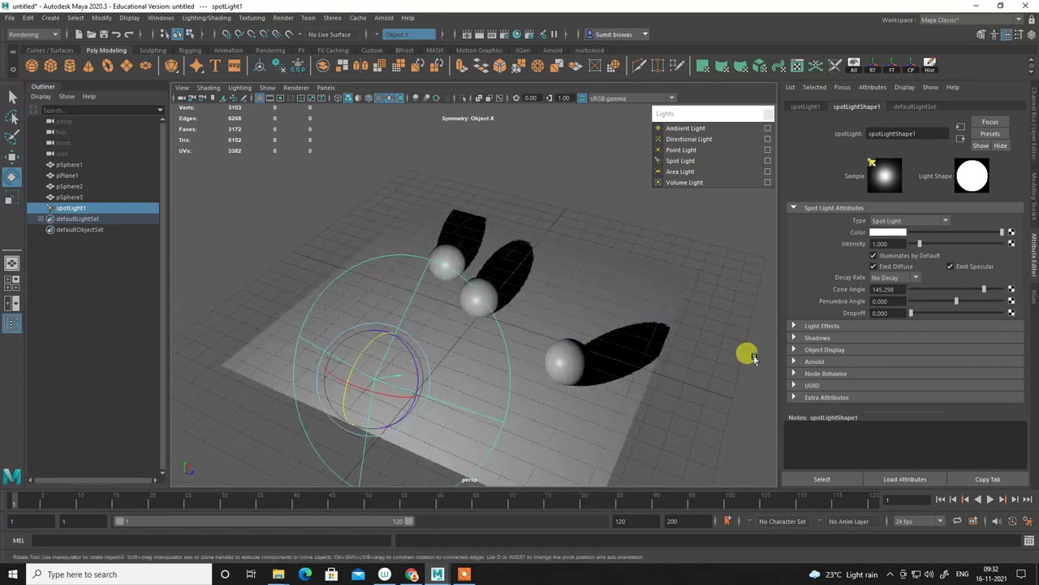
mouse_move(486, 252)
left_mouse_down("alt")
mouse_move(585, 320)
mouse_move(763, 301)
left_mouse_up("alt")
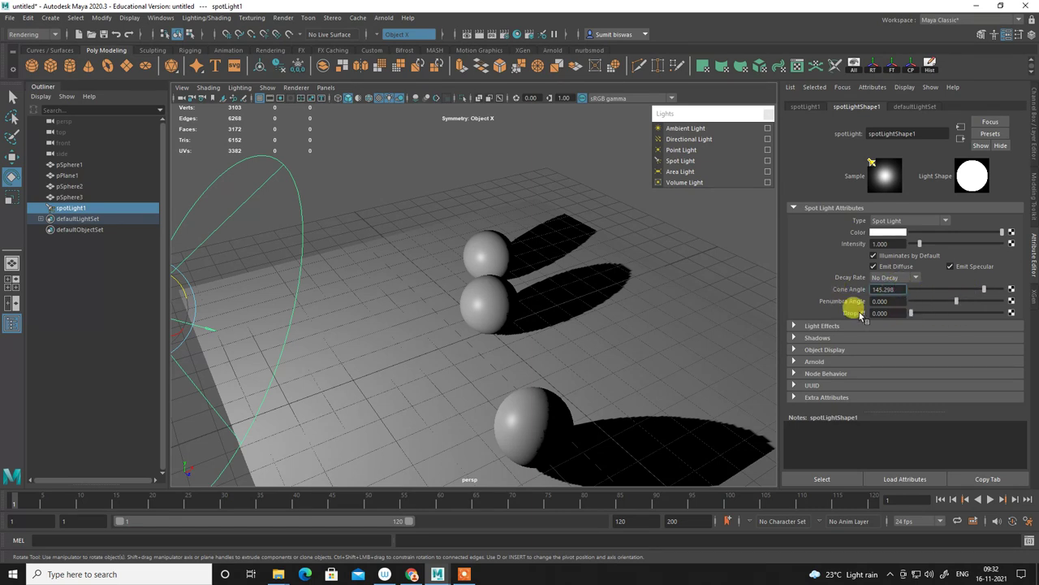
left_click(877, 301)
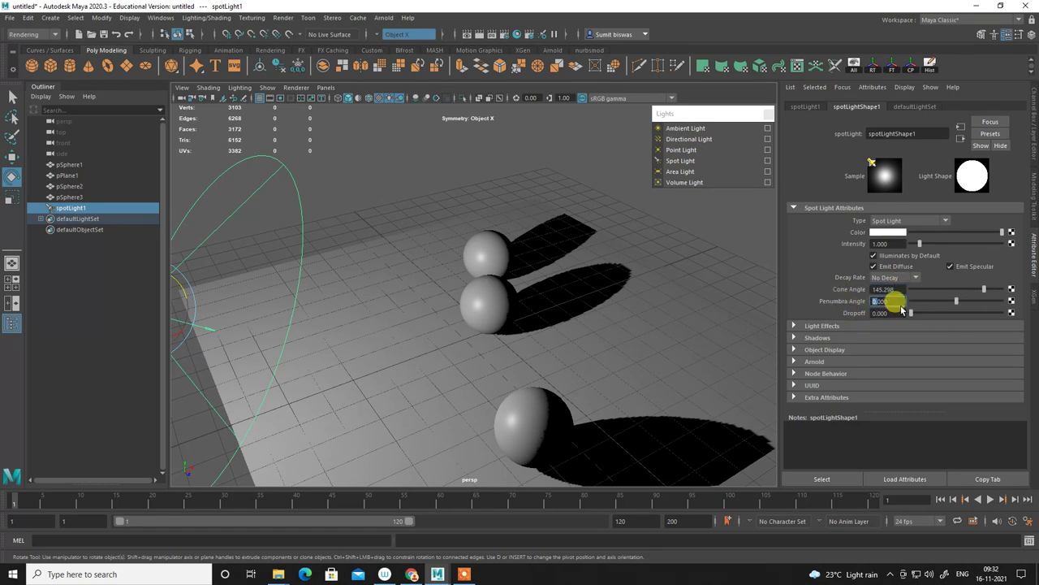
right_click_drag(559, 338, 464, 302, "alt")
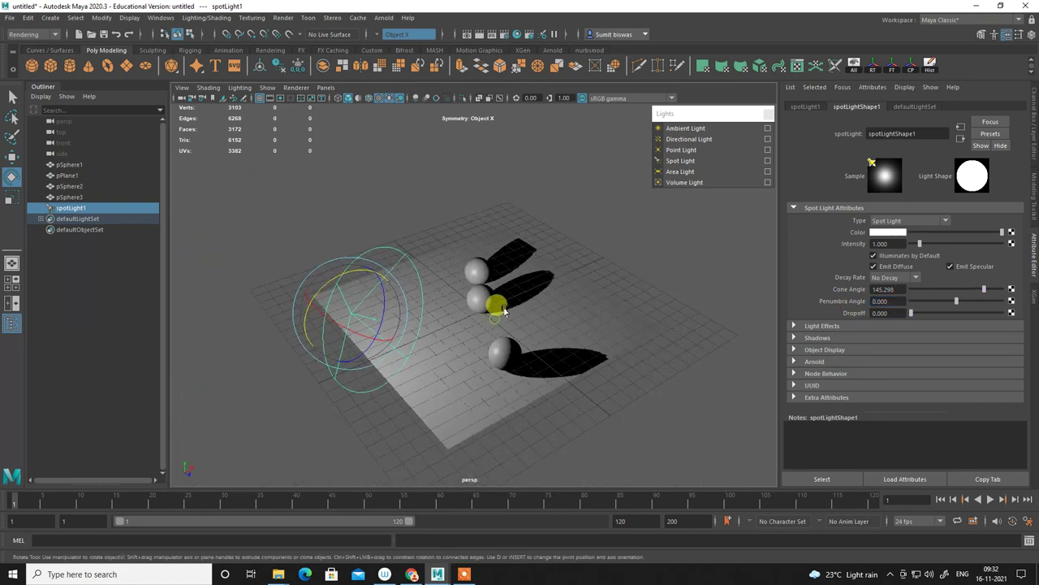
Narrow the spotlight cone angle to 41.208.
left_click_drag(975, 280, 932, 301)
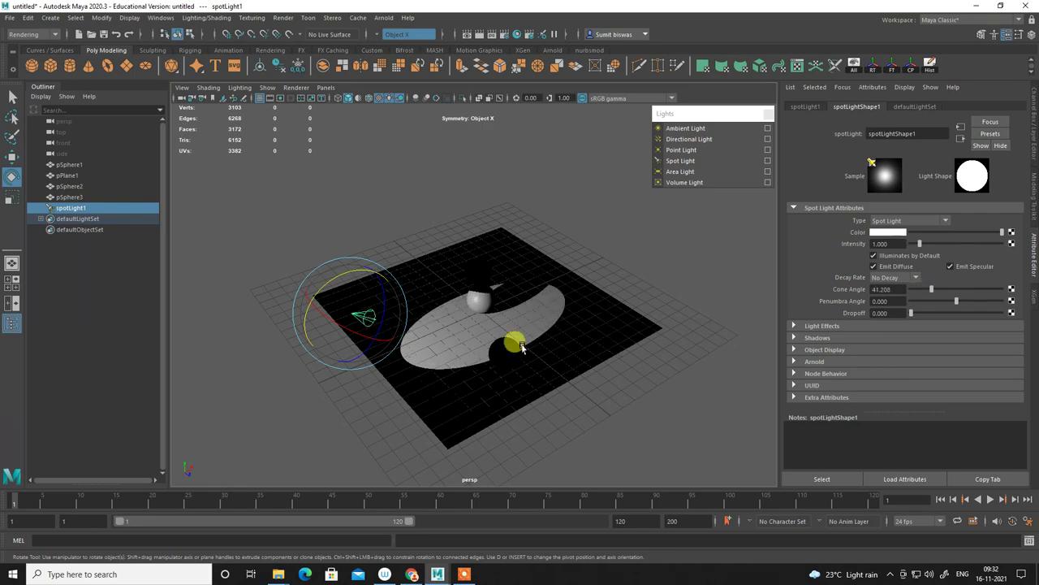
right_click_drag(506, 344, 578, 341, "alt")
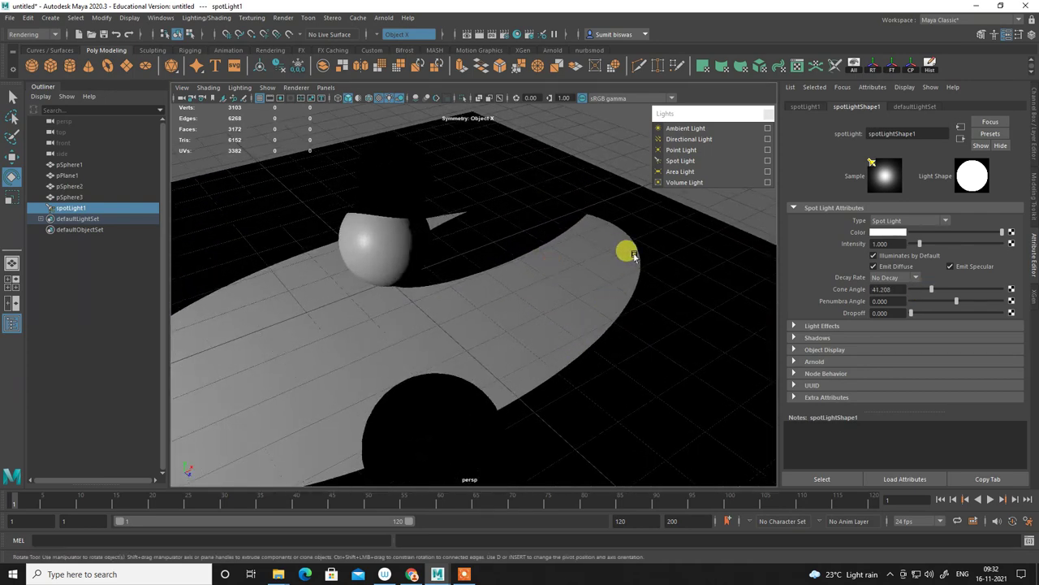
left_click_drag(619, 342, 536, 223, "alt")
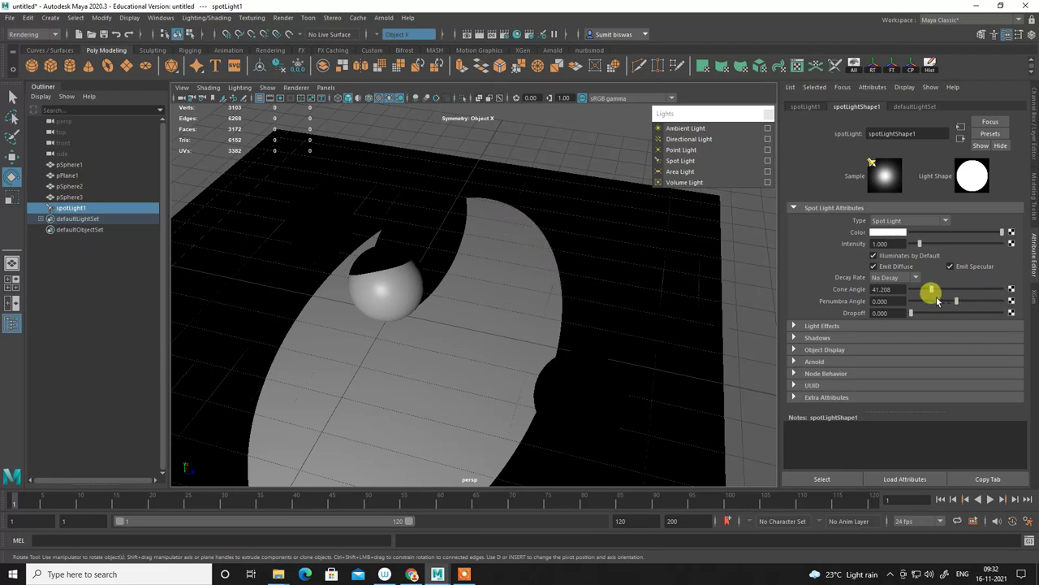
Set the spotlight's Penumbra Angle to 4.096, undoing the overshoot.
left_click_drag(955, 302, 975, 300)
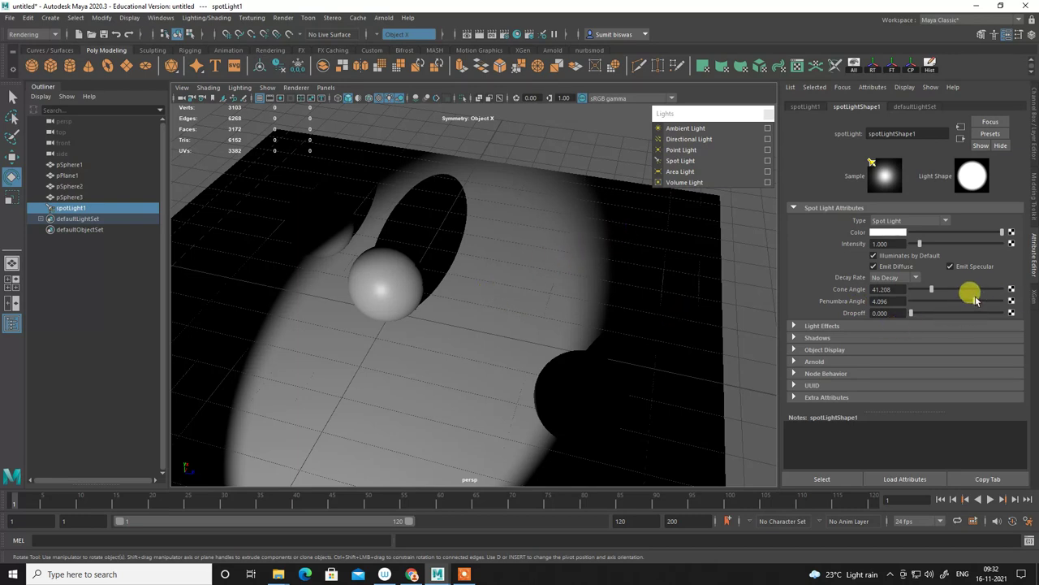
left_click_drag(977, 306, 987, 302)
left_click_drag(987, 303, 979, 299)
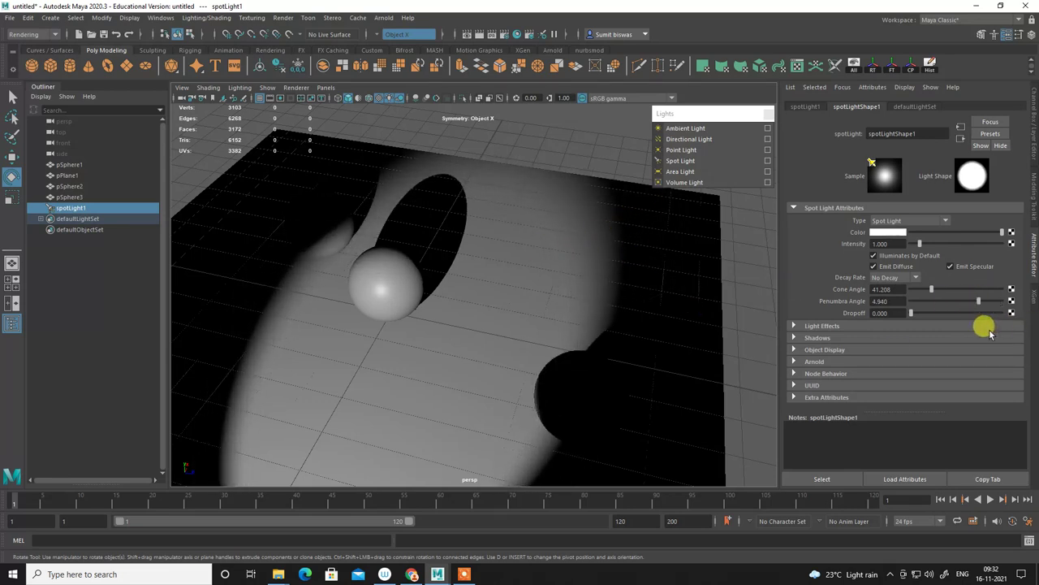
key("ctrl+z")
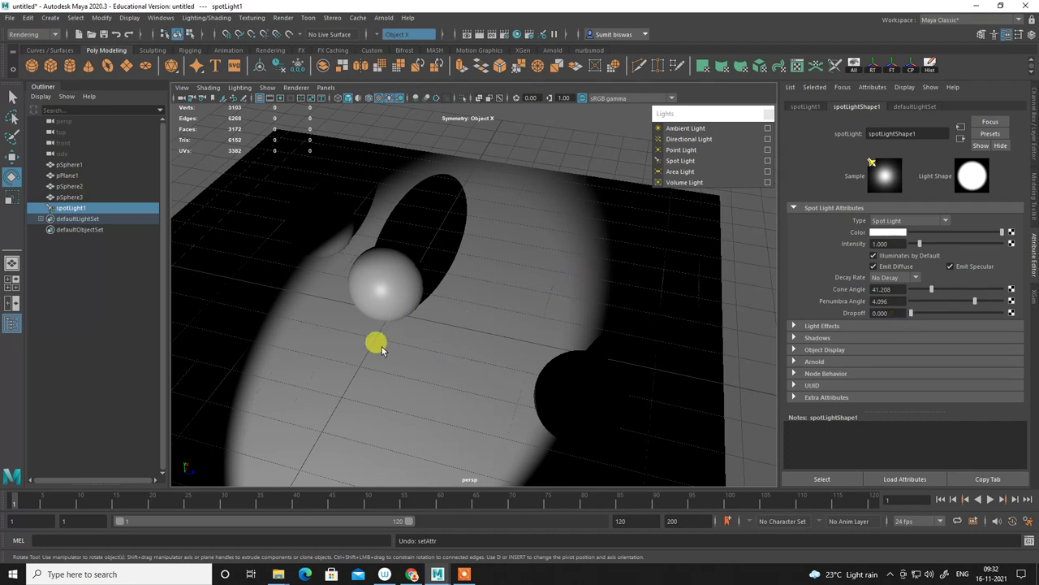
Set spotLight1's cone angle to 144.213, penumbra to -0.602 and dropoff to about 16.9.
left_click_drag(915, 315, 934, 315)
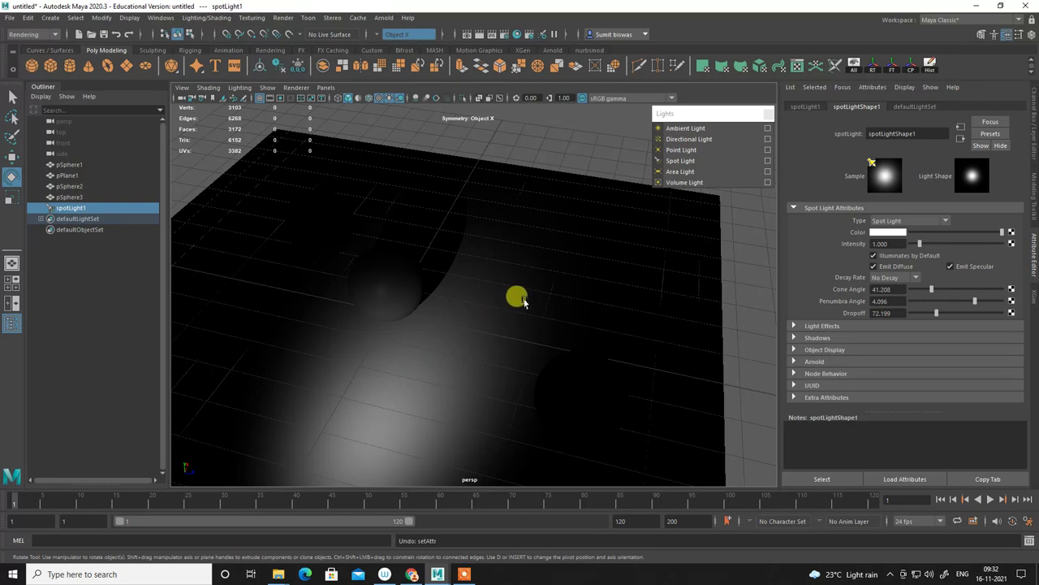
left_click_drag(938, 290, 967, 302)
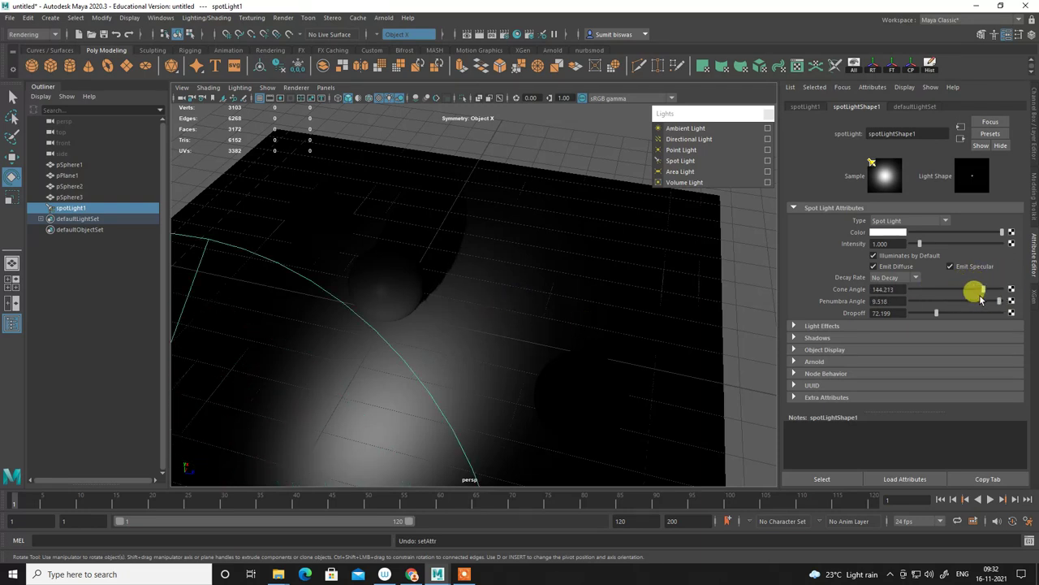
mouse_move(981, 299)
left_mouse_down()
mouse_move(855, 307)
mouse_move(951, 297)
mouse_move(917, 314)
left_mouse_up()
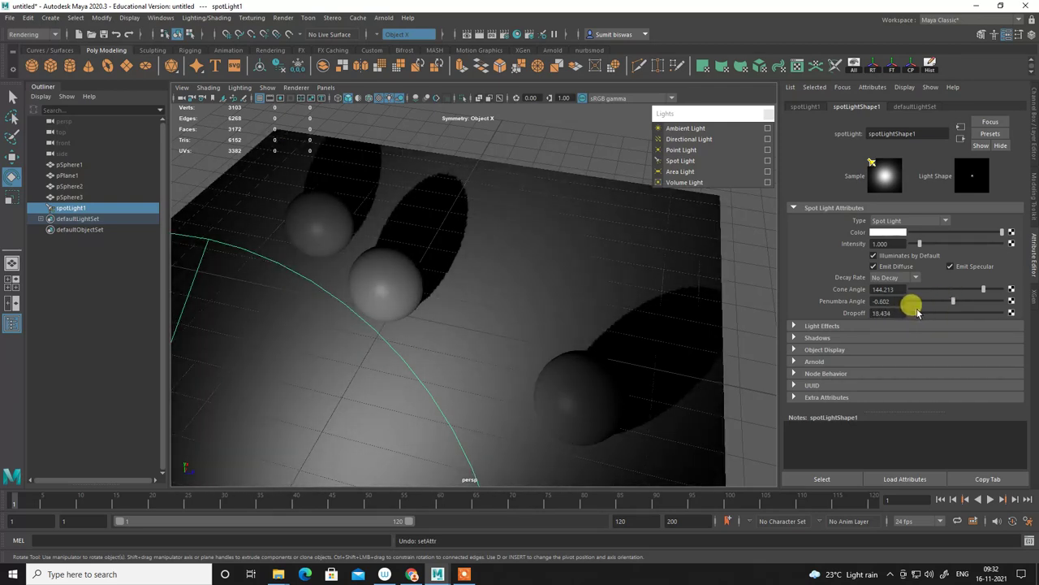
mouse_move(519, 399)
left_mouse_down("alt")
mouse_move(476, 349)
mouse_move(622, 332)
mouse_move(645, 378)
mouse_move(571, 390)
mouse_move(464, 341)
mouse_move(413, 341)
mouse_move(427, 309)
mouse_move(518, 329)
mouse_move(588, 325)
mouse_move(557, 271)
mouse_move(631, 336)
mouse_move(619, 365)
mouse_move(576, 352)
mouse_move(622, 325)
mouse_move(631, 362)
mouse_move(557, 328)
mouse_move(566, 368)
mouse_move(591, 350)
mouse_move(531, 349)
mouse_move(549, 332)
mouse_move(666, 320)
mouse_move(604, 352)
mouse_move(633, 336)
mouse_move(631, 190)
mouse_move(650, 236)
mouse_move(643, 205)
mouse_move(568, 341)
mouse_move(601, 365)
left_mouse_up("alt")
key("w")
Nudge the spotlight over the plane and tint its colour a warm peach.
left_click(975, 289)
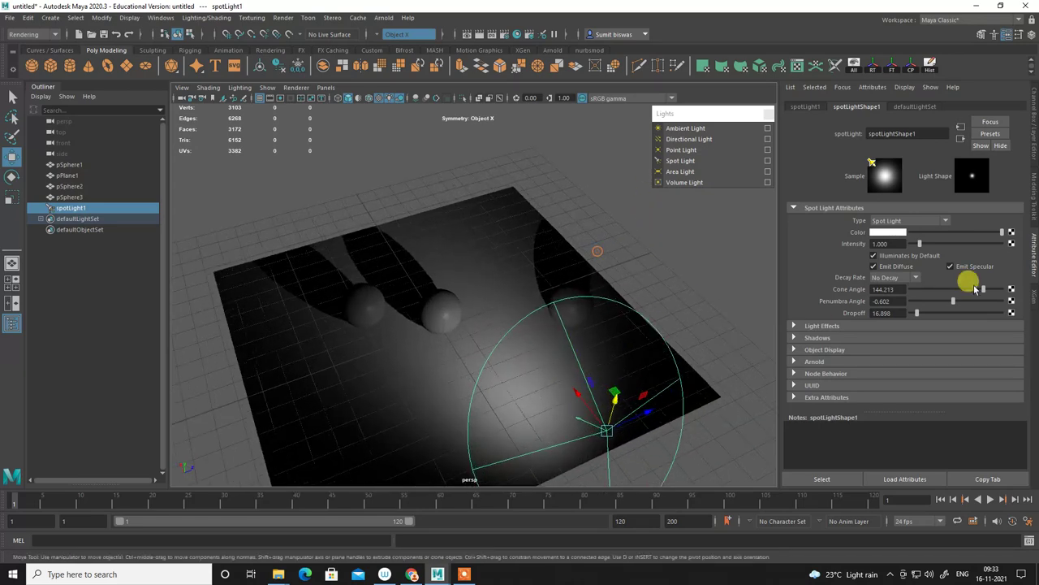
left_click(882, 233)
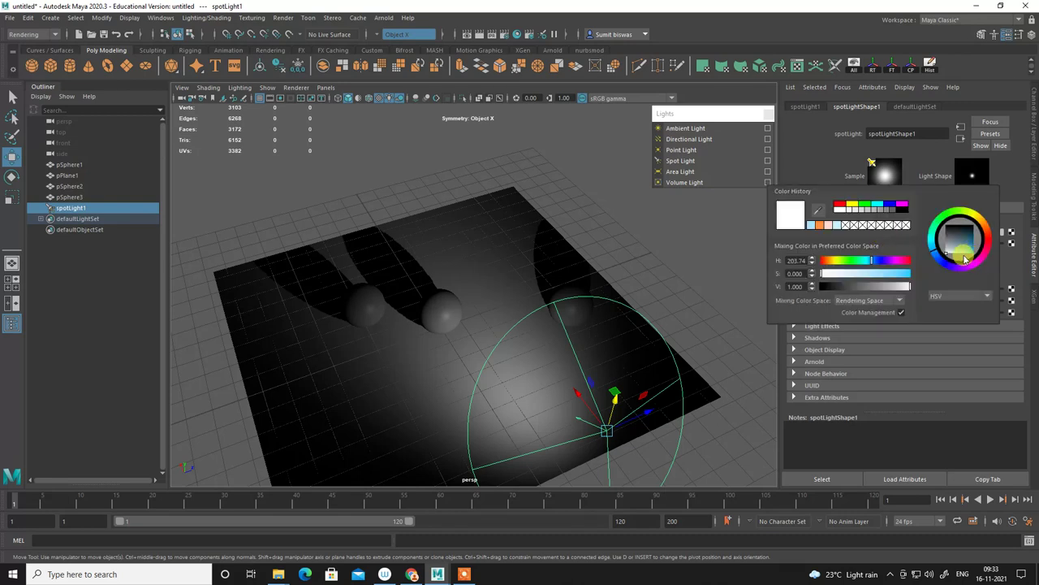
left_click_drag(960, 255, 966, 273)
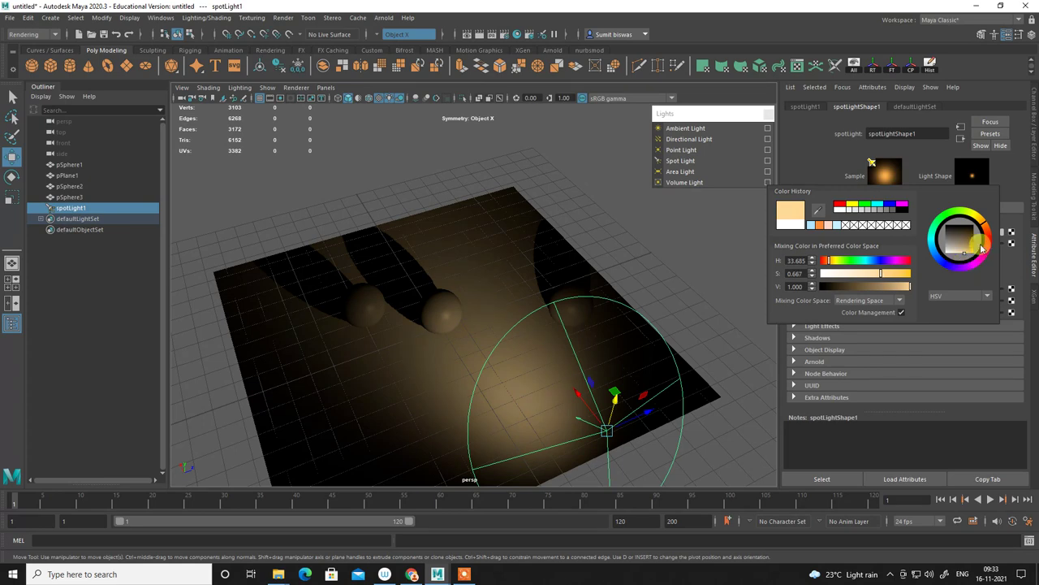
left_click_drag(984, 232, 986, 228)
mouse_move(661, 322)
left_mouse_down("alt")
mouse_move(583, 305)
mouse_move(626, 314)
mouse_move(591, 324)
mouse_move(564, 295)
mouse_move(585, 295)
left_mouse_up("alt")
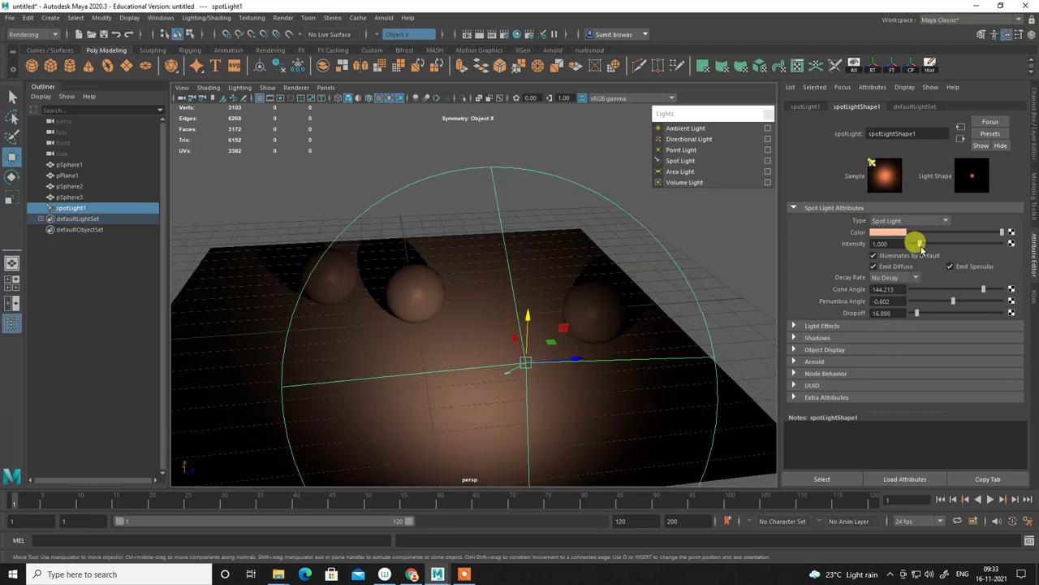
Raise the spotlight intensity to 2.711 and reframe the view on the lit spheres.
left_click_drag(917, 243, 934, 247)
mouse_move(612, 376)
left_mouse_down("alt")
mouse_move(441, 371)
mouse_move(487, 365)
mouse_move(493, 299)
left_mouse_up("alt")
right_click_drag(493, 299, 564, 355, "alt")
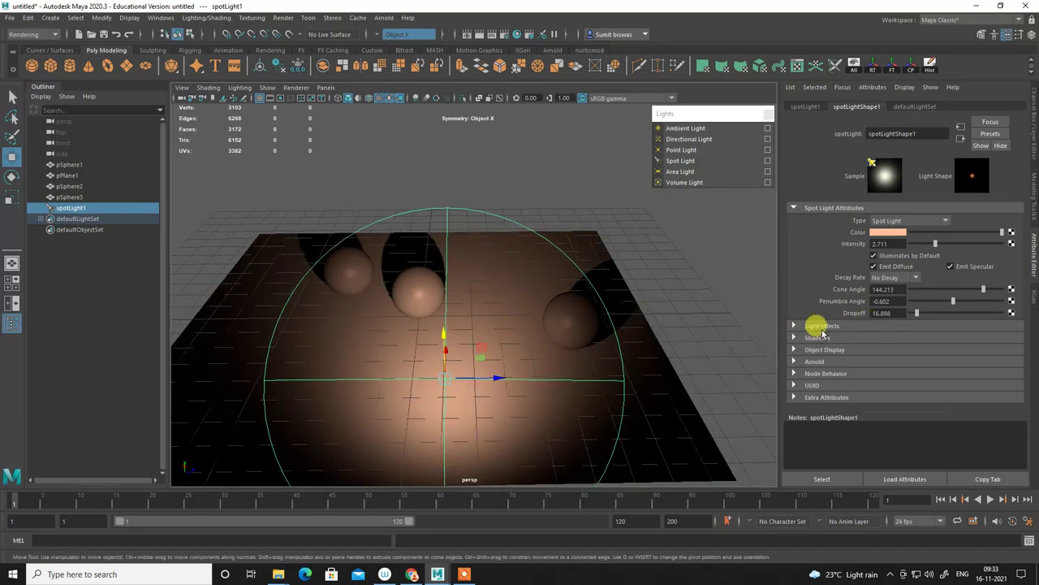
right_click_drag(464, 328, 464, 298, "alt")
mouse_move(464, 297)
left_mouse_down("alt")
mouse_move(354, 301)
mouse_move(479, 310)
left_mouse_up("alt")
right_click_drag(479, 309, 902, 299, "alt")
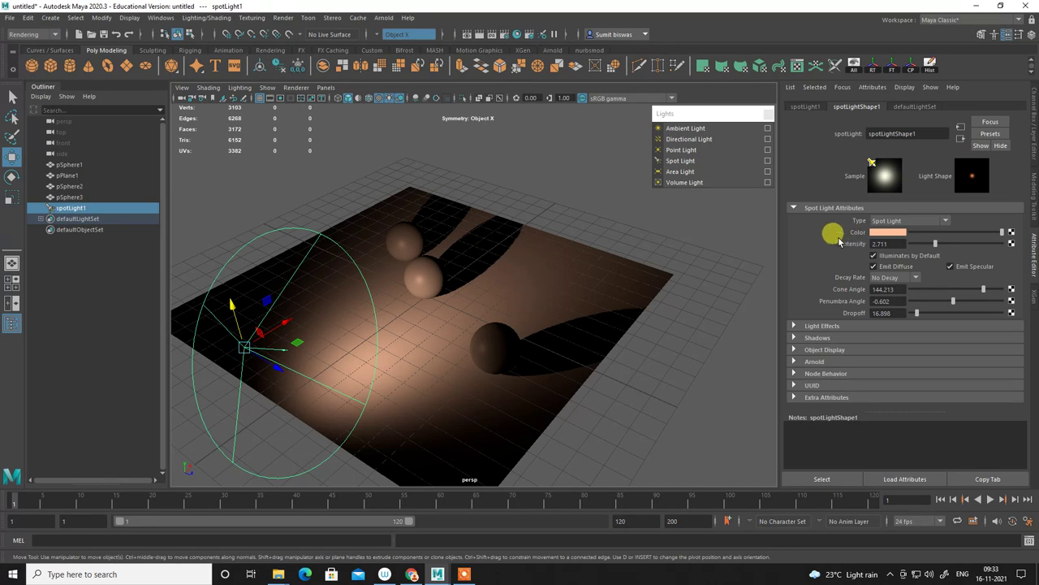
mouse_move(638, 314)
left_mouse_down("alt")
mouse_move(455, 337)
mouse_move(595, 356)
mouse_move(541, 325)
mouse_move(480, 325)
left_mouse_up("alt")
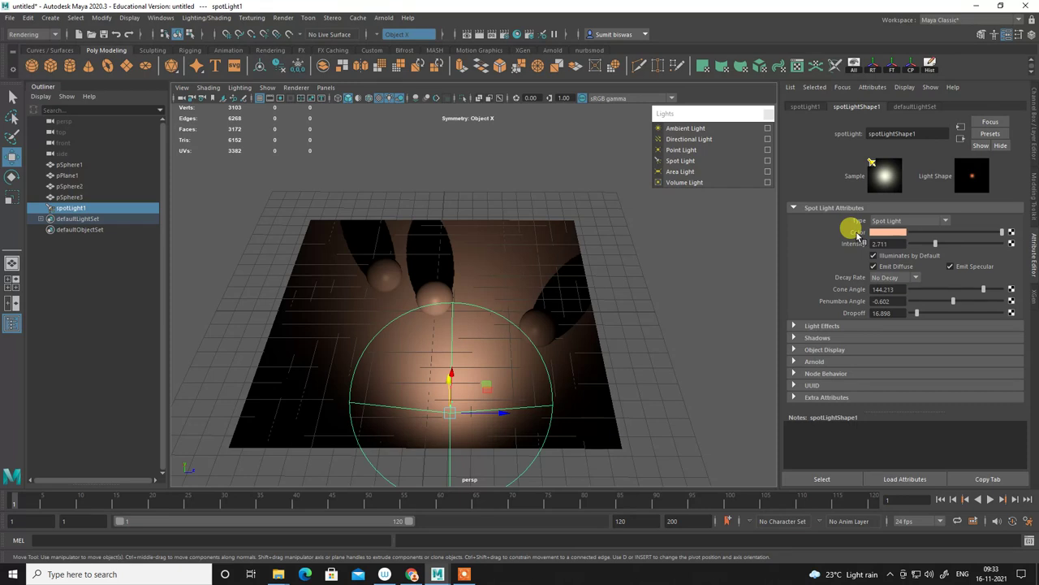
Map a 2D Bulge texture onto spotLight1's colour, undoing a stray U Width change.
left_click(1011, 233)
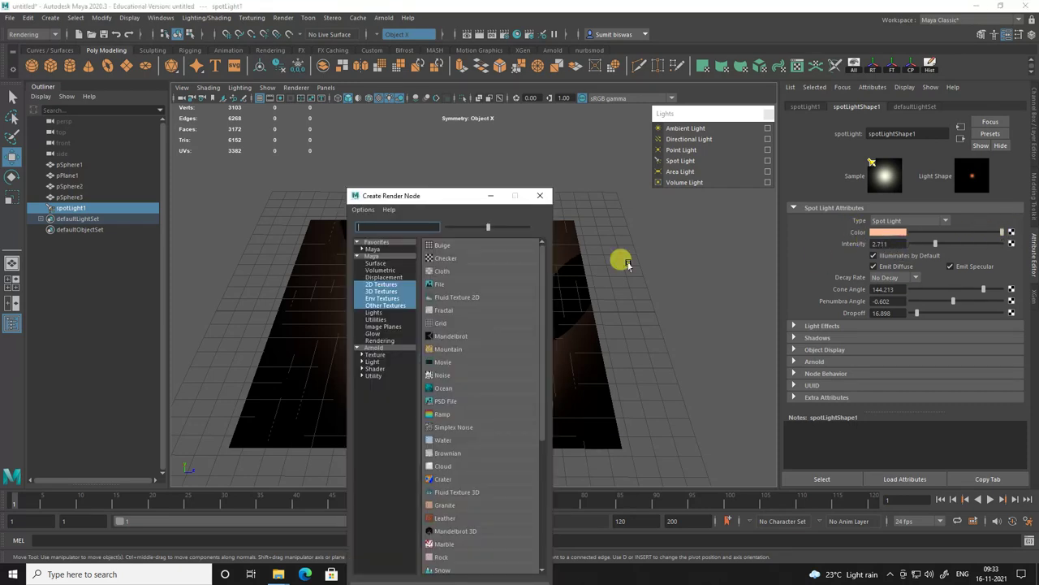
left_click(388, 286)
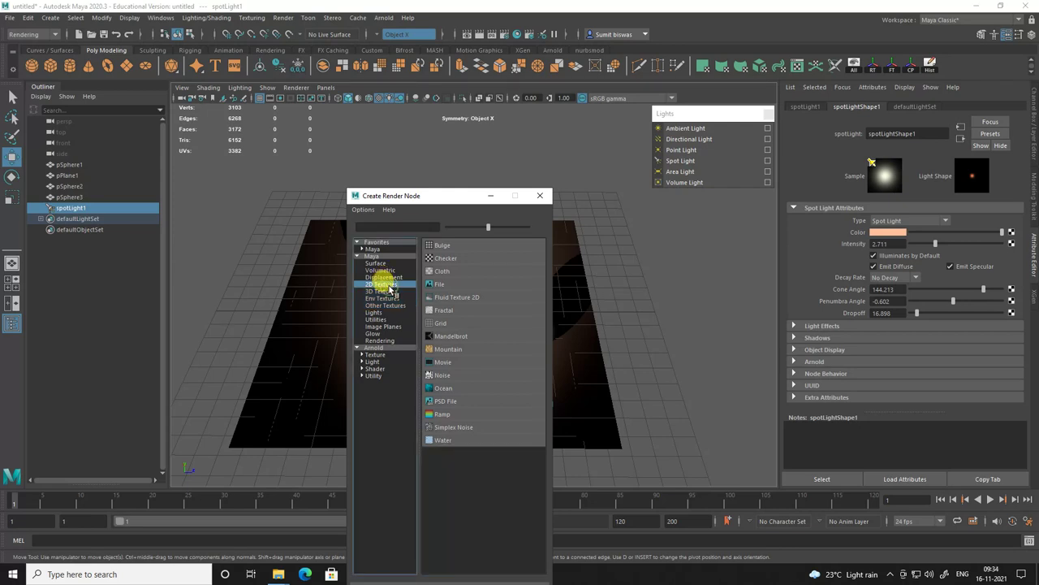
left_click(435, 247)
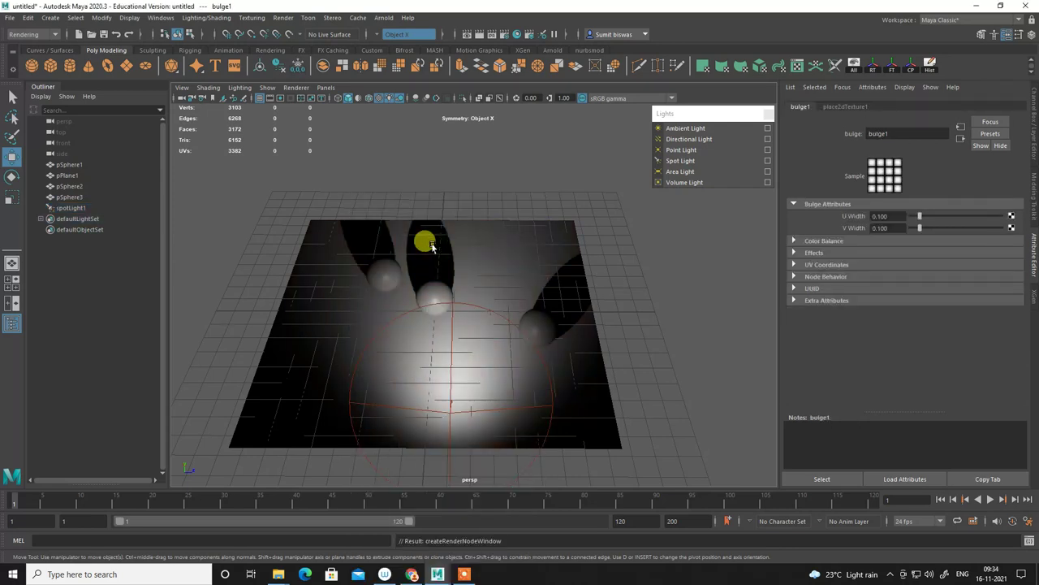
mouse_move(621, 321)
left_mouse_down("alt")
mouse_move(529, 331)
mouse_move(494, 322)
mouse_move(568, 288)
left_mouse_up("alt")
left_click_drag(920, 218, 951, 208)
key("ctrl+z")
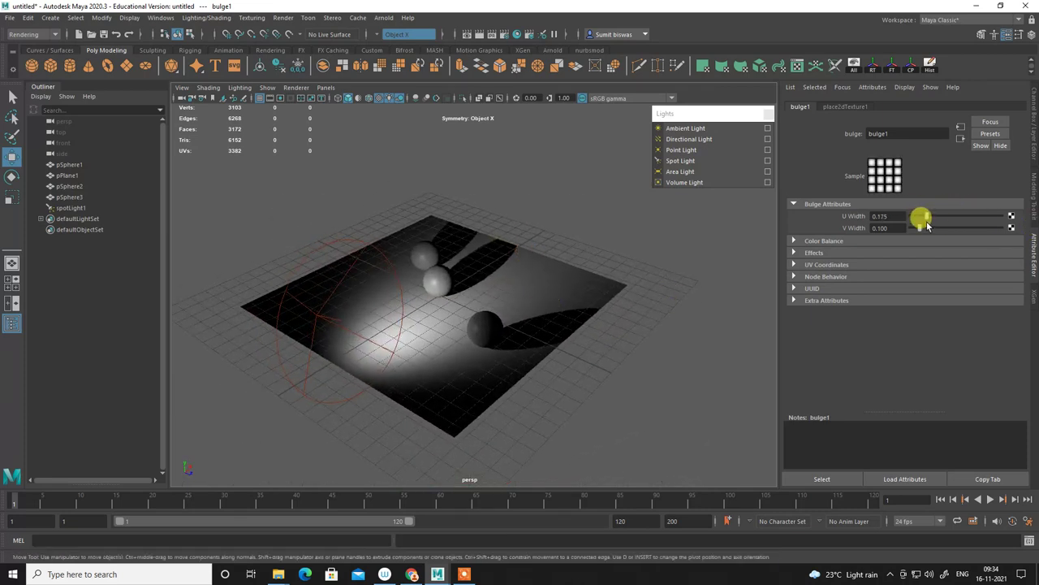
Set place2dTexture1's Repeat UV to 10 and 10.
left_click(794, 265)
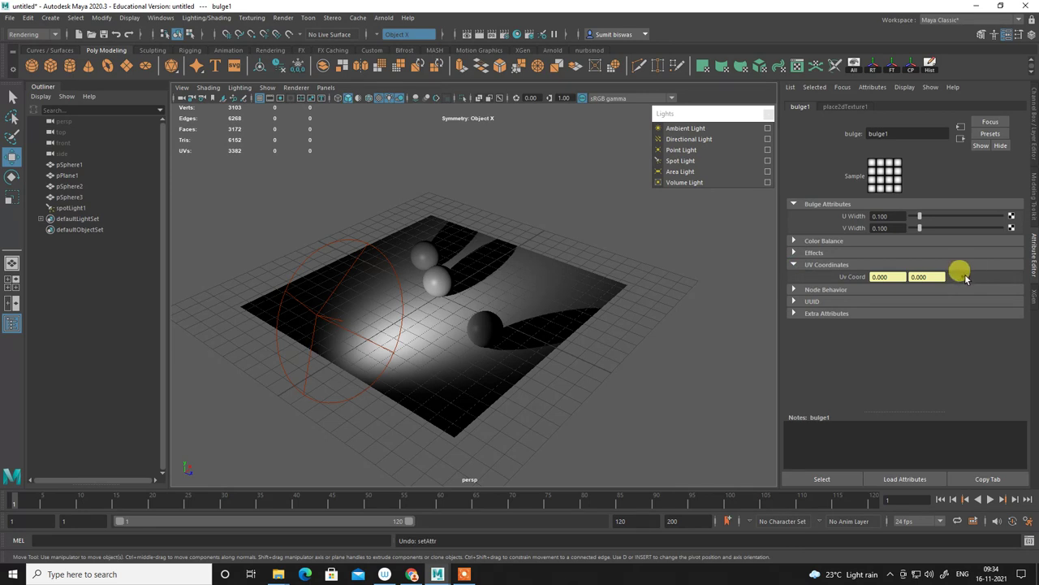
left_click(966, 277)
left_click(893, 302)
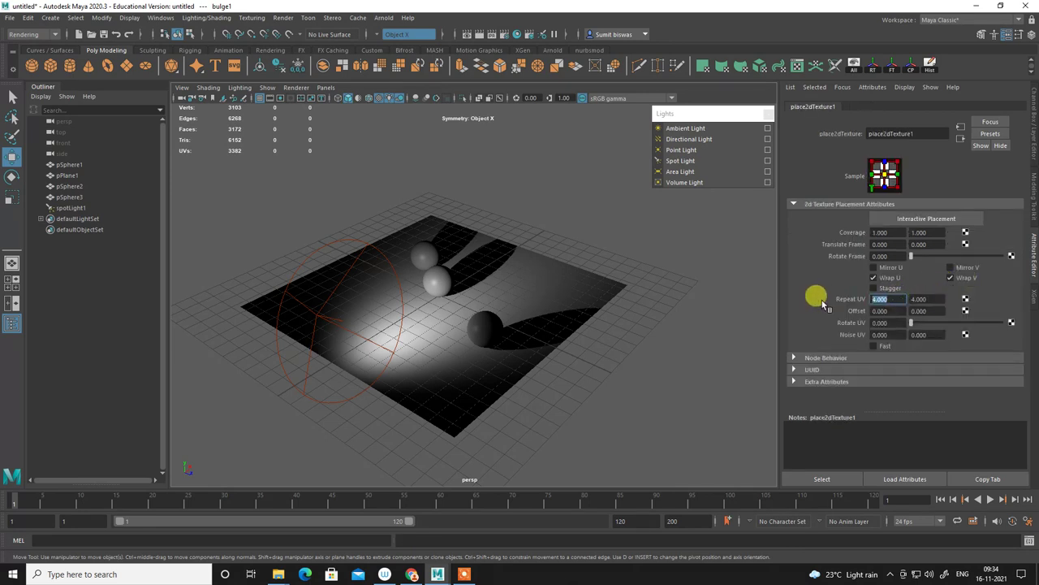
type("10")
key("Tab")
type("10")
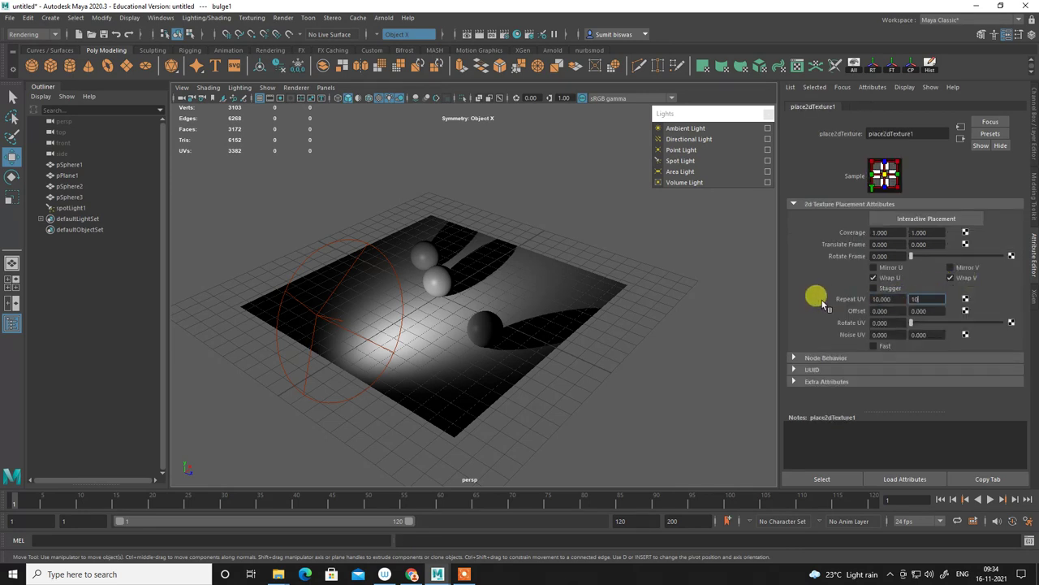
key("Tab")
scroll(414, 339, "up", 3)
scroll(474, 287, "up", 3)
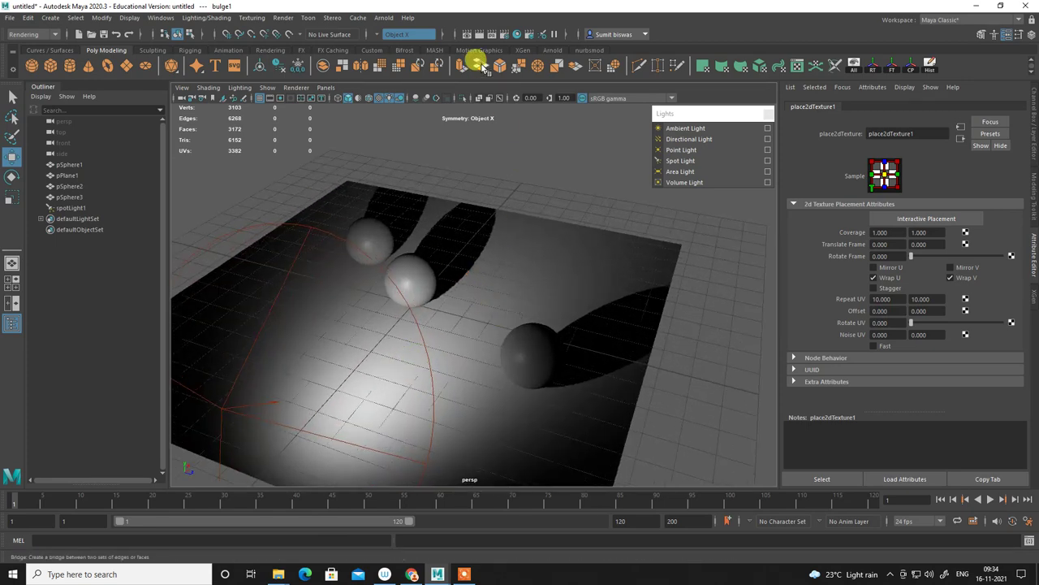
Render a preview frame of the bulge light pattern, then minimize the Render View.
left_click(479, 35)
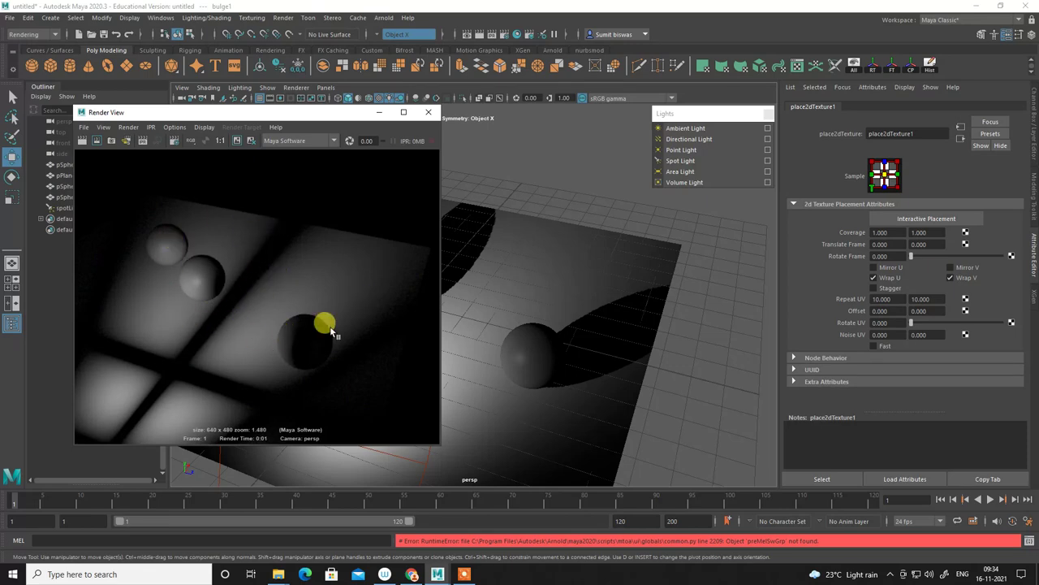
left_click_drag(336, 111, 478, 101)
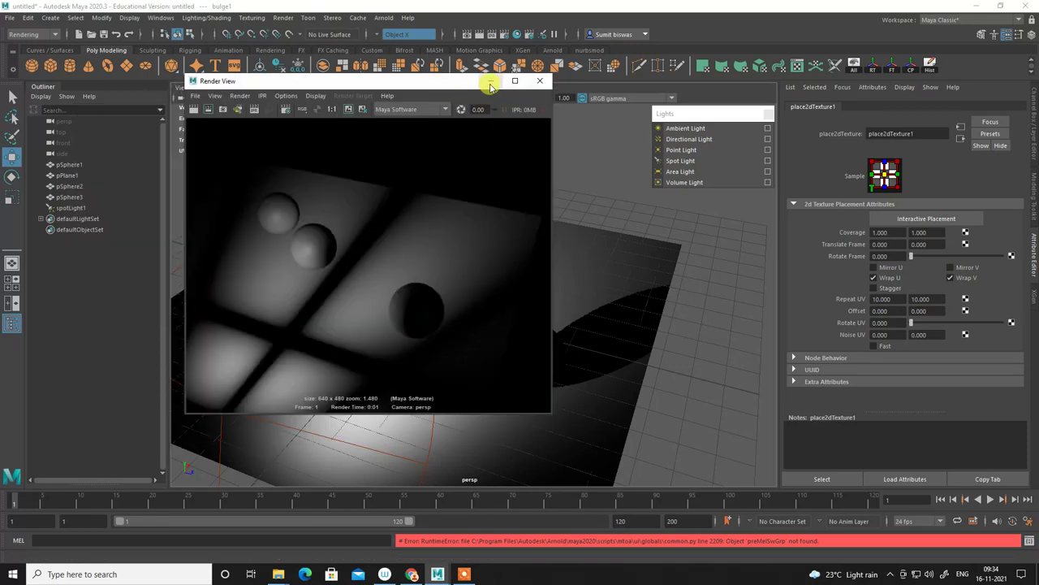
left_click(492, 81)
mouse_move(520, 366)
left_mouse_down("alt")
mouse_move(626, 288)
mouse_move(596, 297)
left_mouse_up("alt")
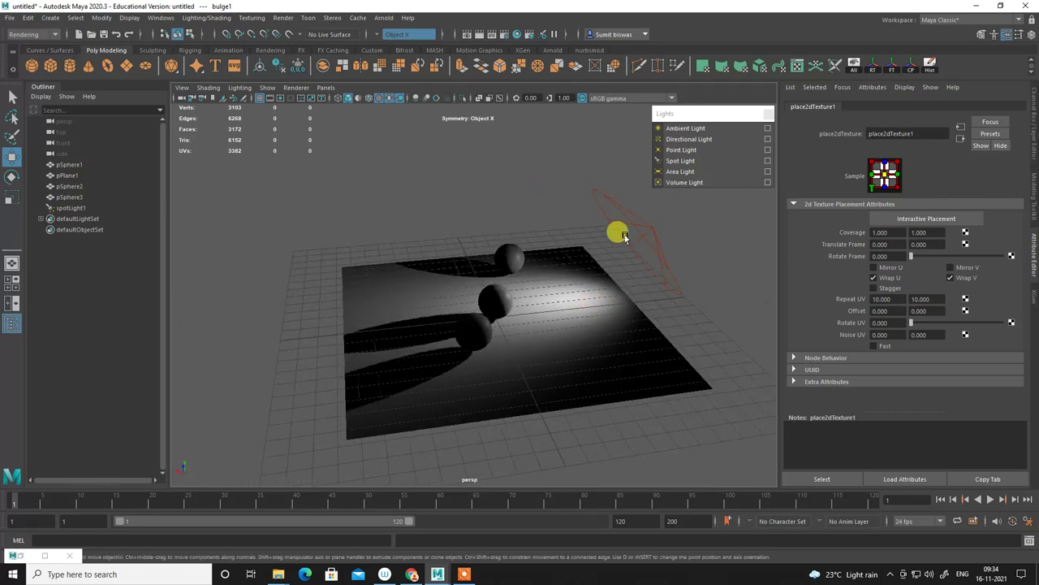
Select spotLight1 and tumble around the plane to inspect the long sphere shadows.
left_click(698, 278)
left_click_drag(699, 278, 755, 286, "alt")
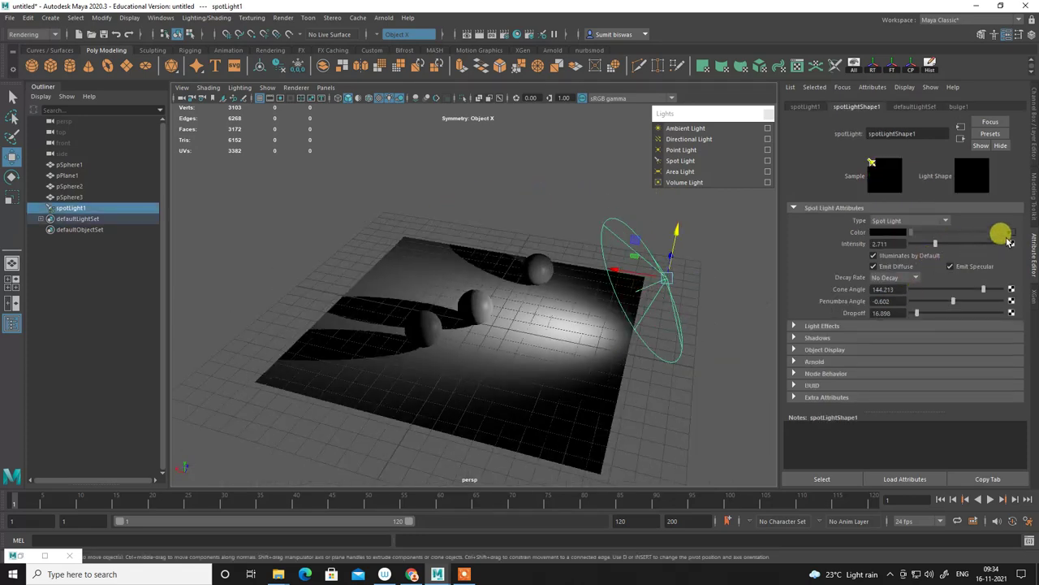
mouse_move(520, 325)
left_mouse_down("alt")
mouse_move(534, 390)
mouse_move(533, 290)
mouse_move(587, 332)
mouse_move(595, 313)
left_mouse_up("alt")
scroll(530, 323, "up", 3)
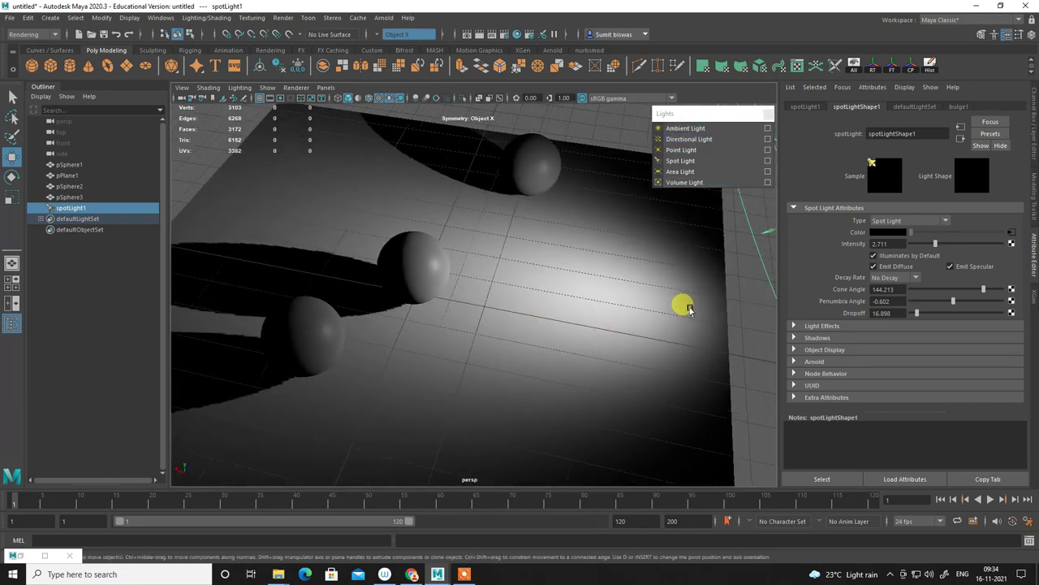
scroll(441, 332, "down", 5)
left_click_drag(441, 333, 524, 288, "alt")
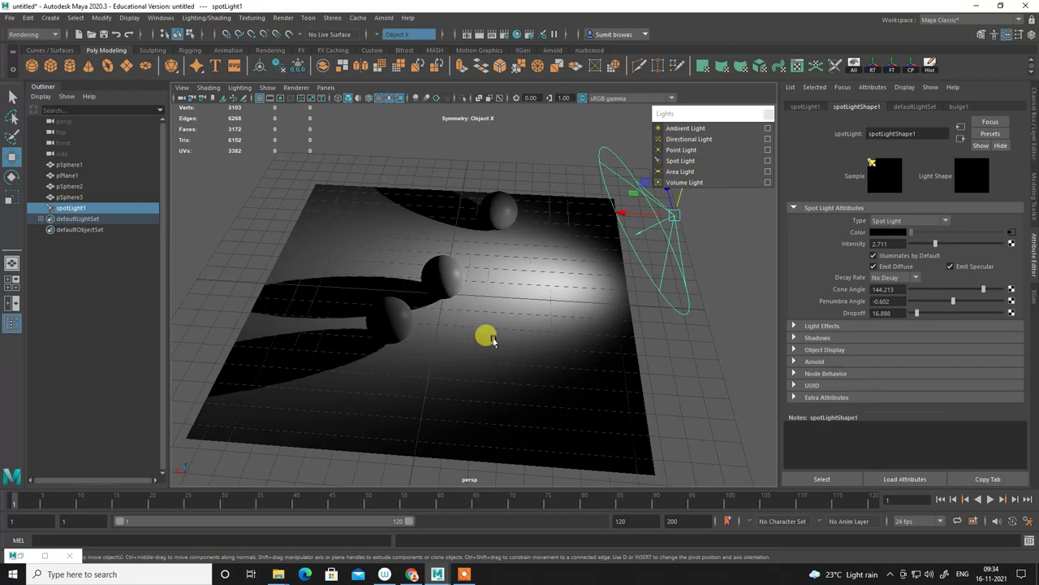
mouse_move(513, 346)
left_mouse_down("alt")
mouse_move(485, 303)
mouse_move(297, 117)
left_mouse_up("alt")
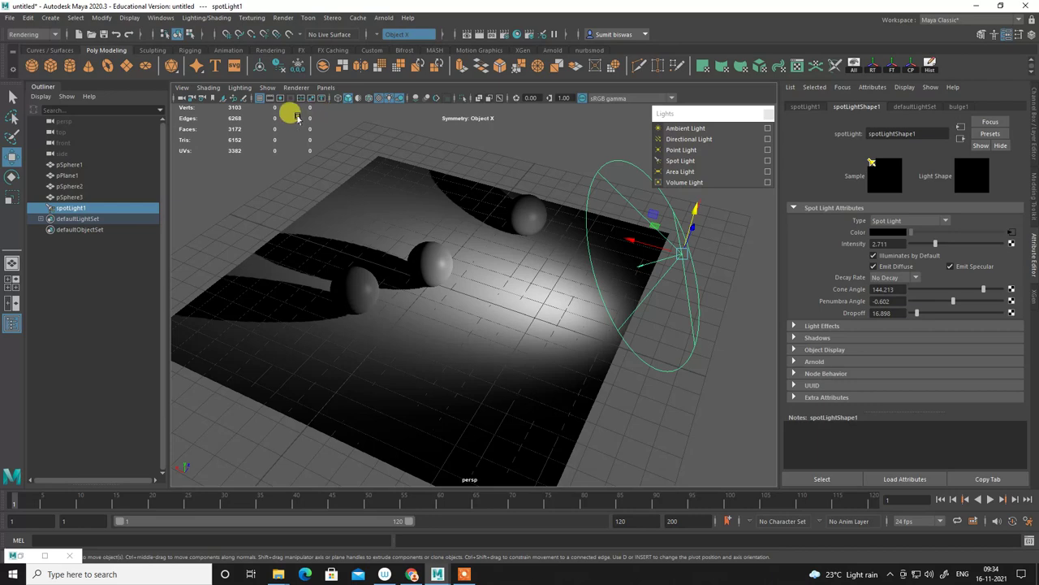
left_click(241, 87)
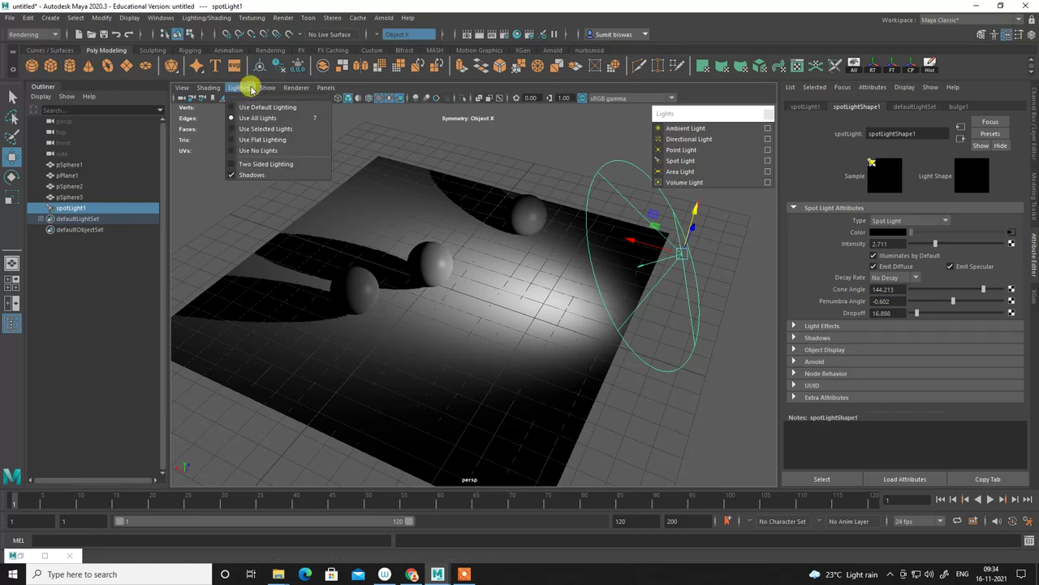
left_click(266, 167)
mouse_move(398, 286)
left_mouse_down("alt")
mouse_move(448, 283)
mouse_move(398, 263)
left_mouse_up("alt")
left_click(295, 87)
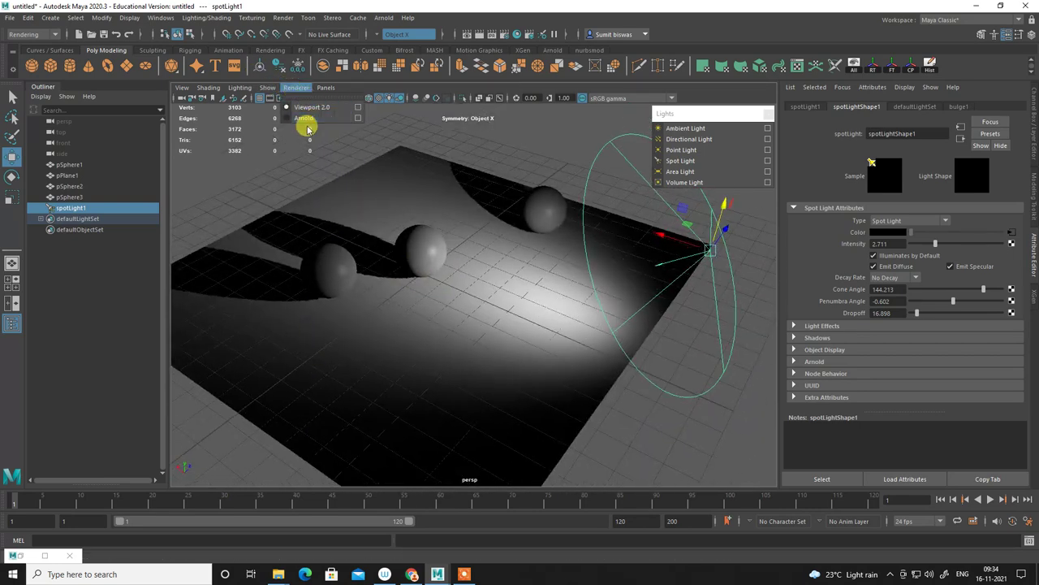
left_click(300, 117)
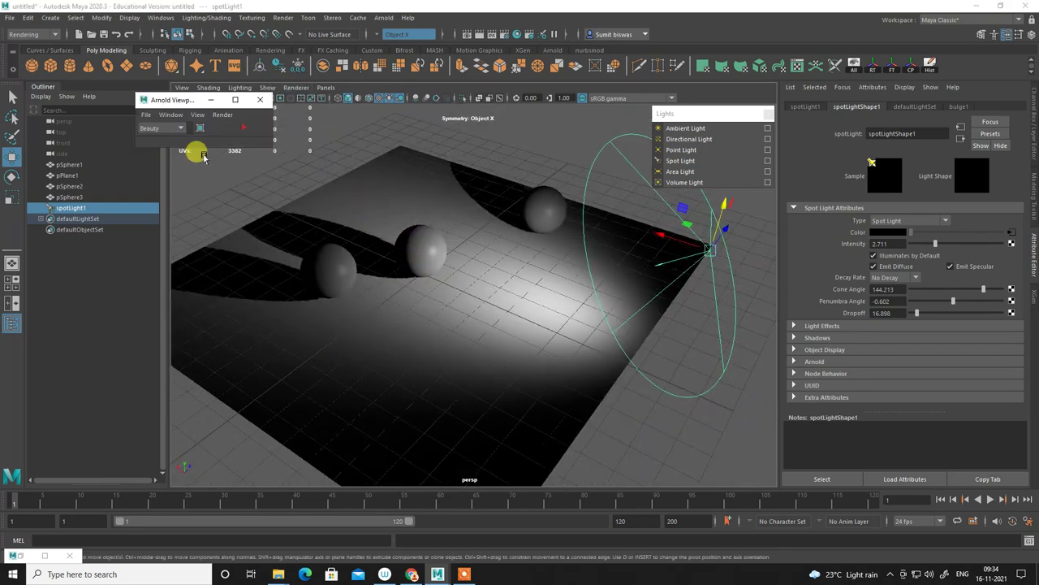
left_click(260, 99)
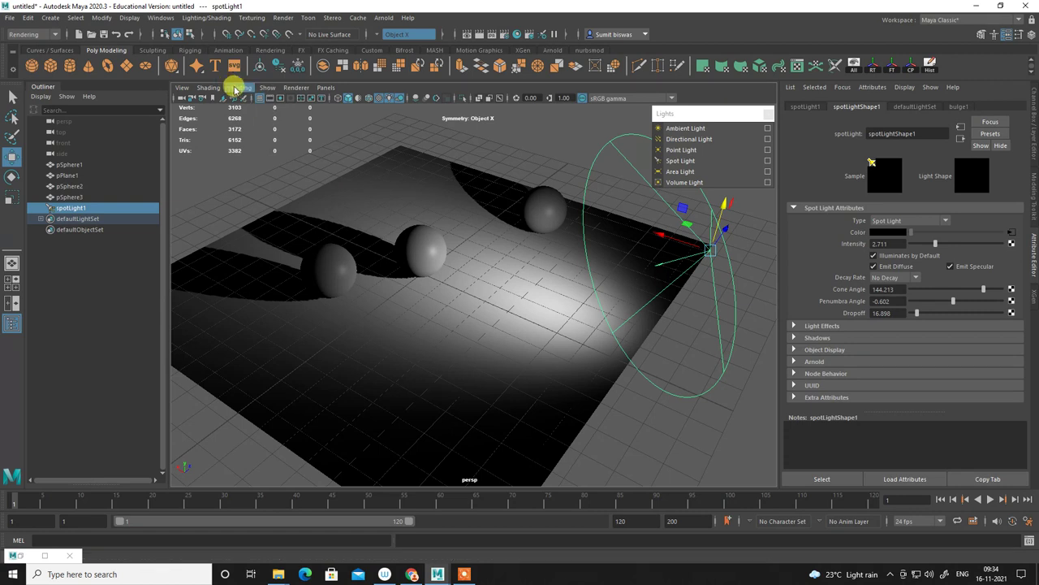
left_click(236, 88)
left_click(249, 105)
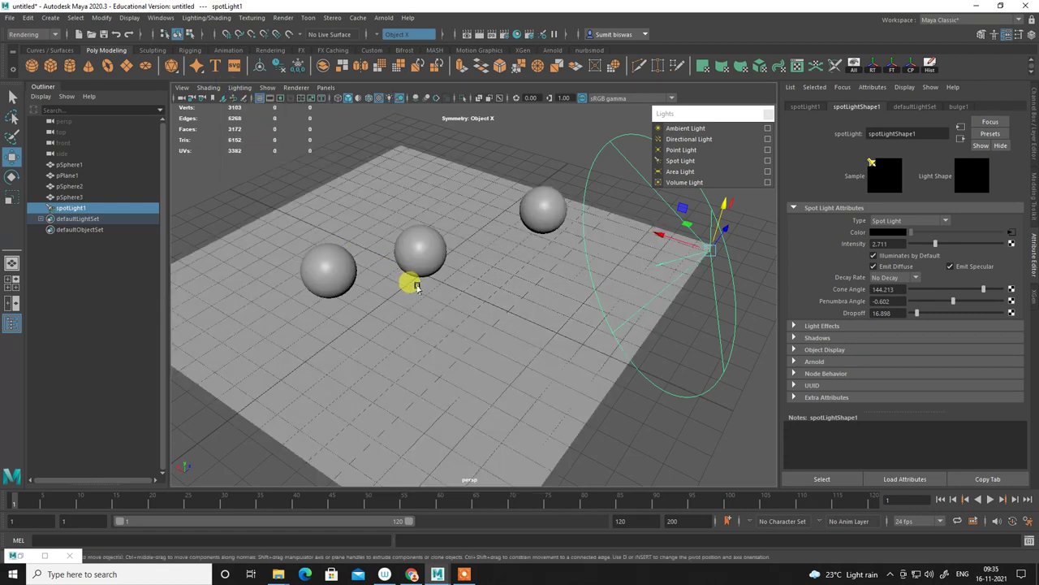
left_click(239, 87)
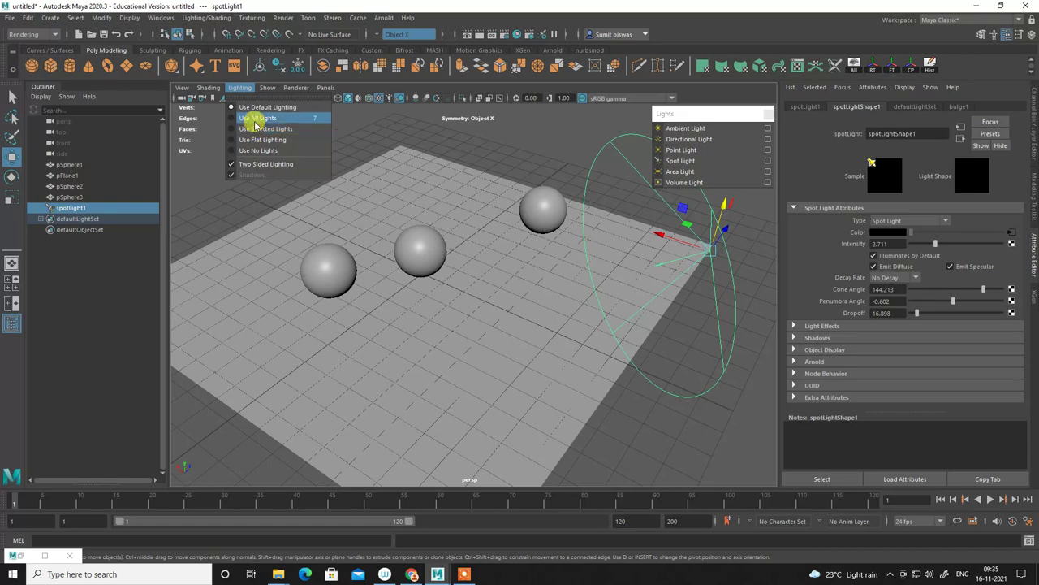
left_click(255, 129)
mouse_move(433, 268)
left_mouse_down("alt")
mouse_move(413, 323)
mouse_move(382, 247)
mouse_move(422, 271)
mouse_move(419, 292)
mouse_move(439, 283)
mouse_move(392, 230)
left_mouse_up("alt")
scroll(432, 280, "up", 3)
Answer Yes to the AutoSave prompt.
left_click_drag(479, 258, 479, 256, "alt")
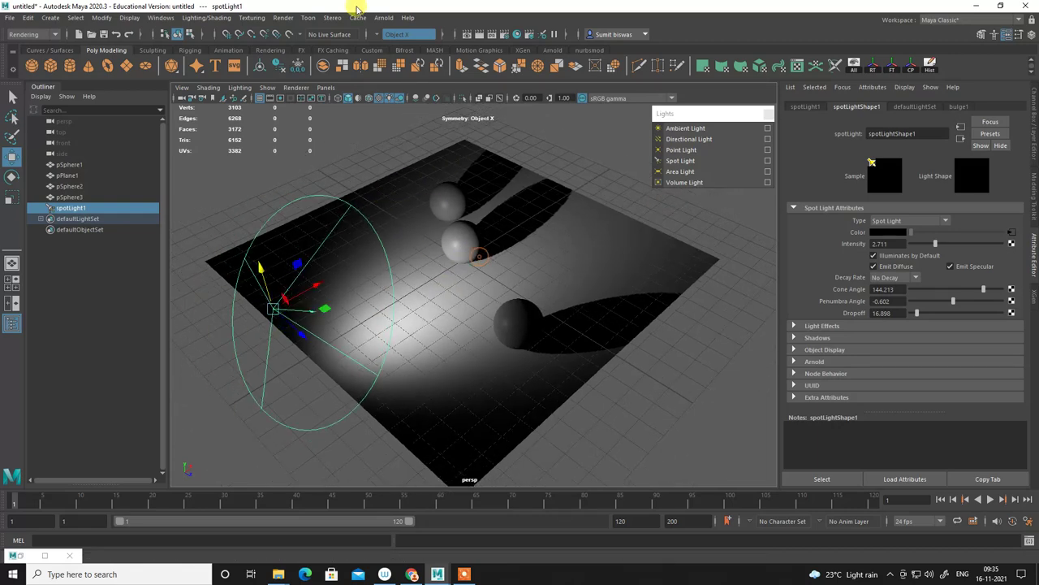
left_click_drag(441, 214, 506, 238, "alt")
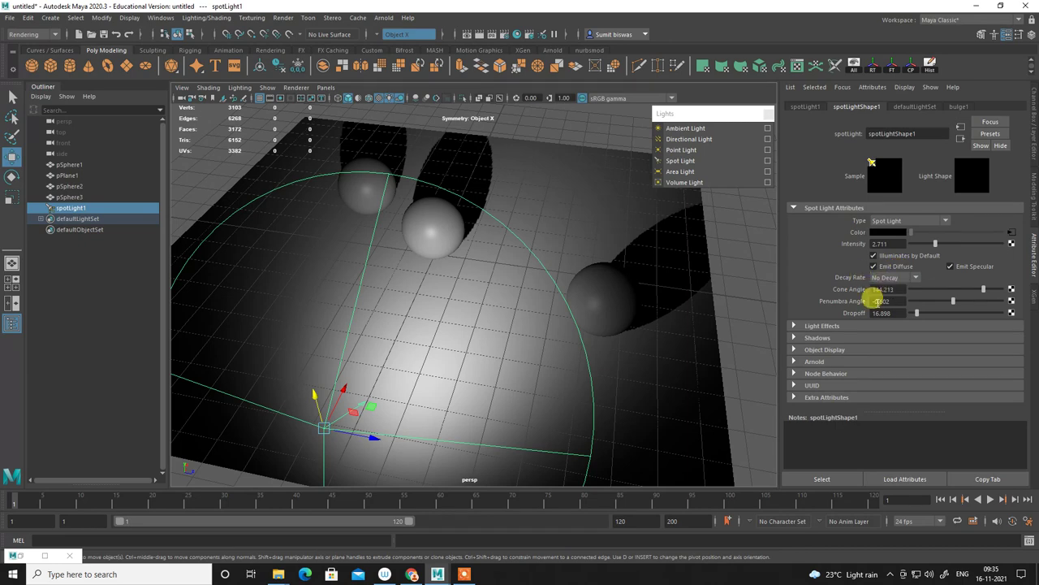
mouse_move(426, 327)
left_mouse_down("alt")
mouse_move(522, 325)
mouse_move(593, 304)
mouse_move(566, 309)
mouse_move(578, 344)
mouse_move(560, 341)
mouse_move(599, 332)
mouse_move(501, 345)
mouse_move(559, 316)
left_mouse_up("alt")
left_click(496, 293)
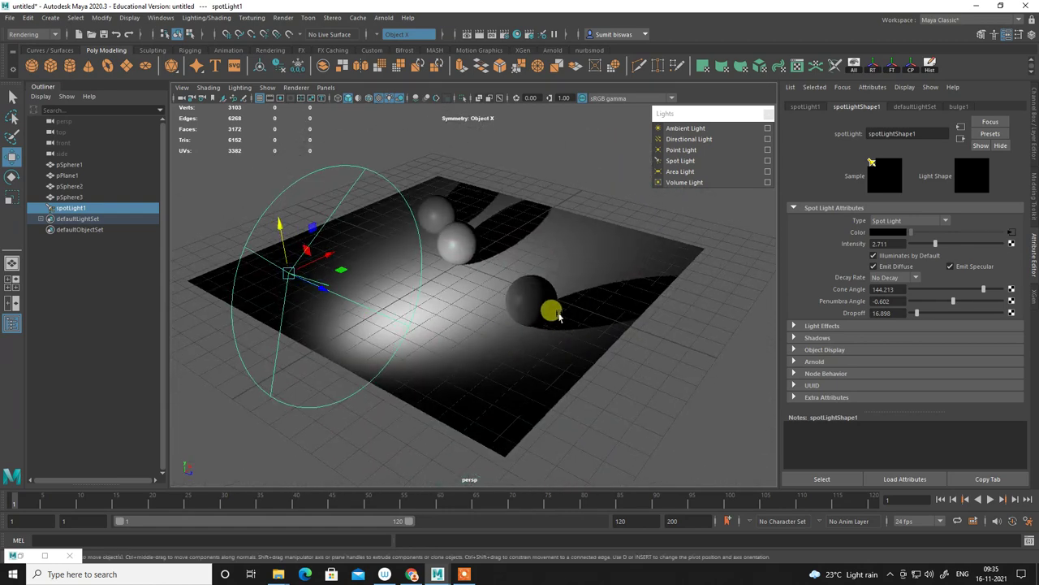
Delete spotLight1 and two spheres, then select the last remaining sphere.
key("Delete")
left_click(450, 244)
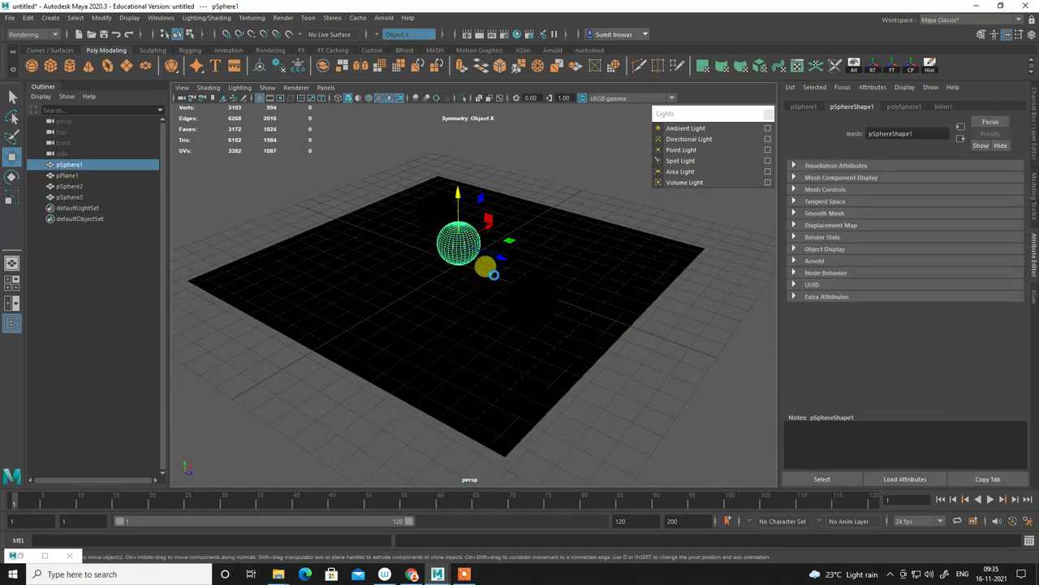
key("Delete")
left_click(508, 284)
key("Delete")
left_click(442, 229)
Delete the last sphere and reduce polyPlane1's width and height subdivisions from 10 to 1.
key("Delete")
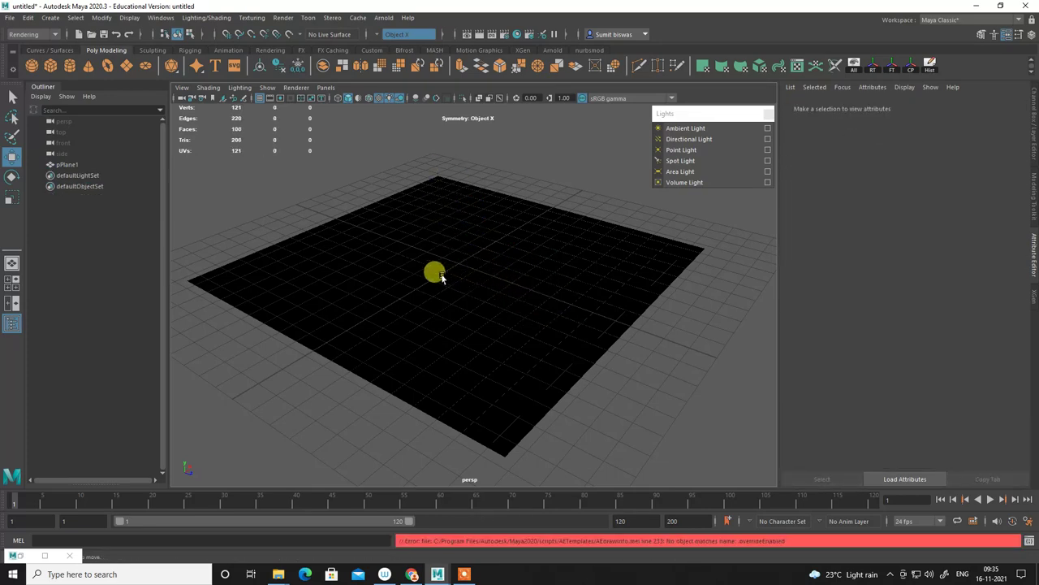
left_click(418, 253)
key("5")
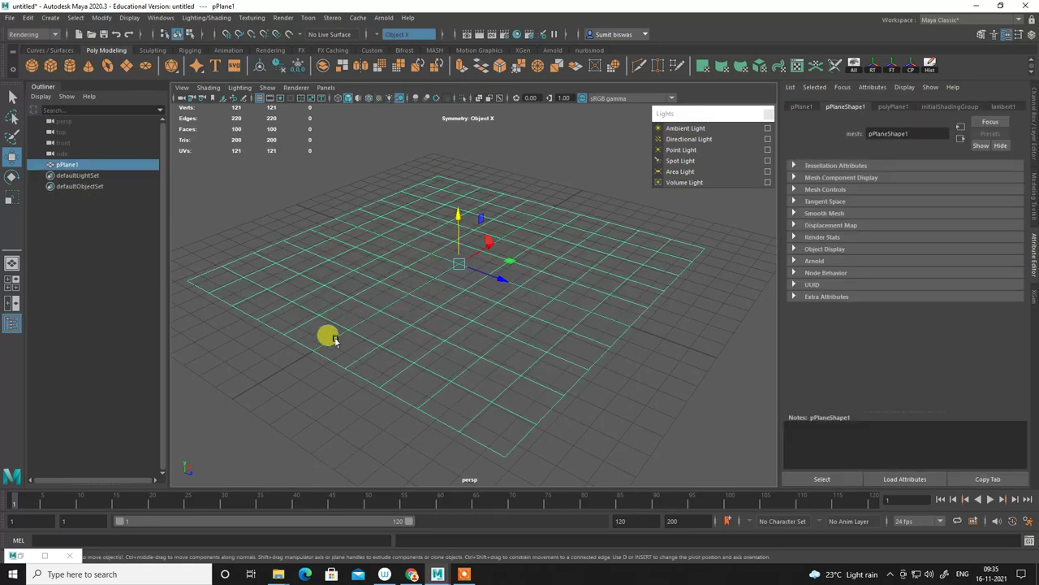
mouse_move(336, 341)
left_mouse_down("alt")
mouse_move(443, 360)
mouse_move(479, 285)
mouse_move(482, 316)
left_mouse_up("alt")
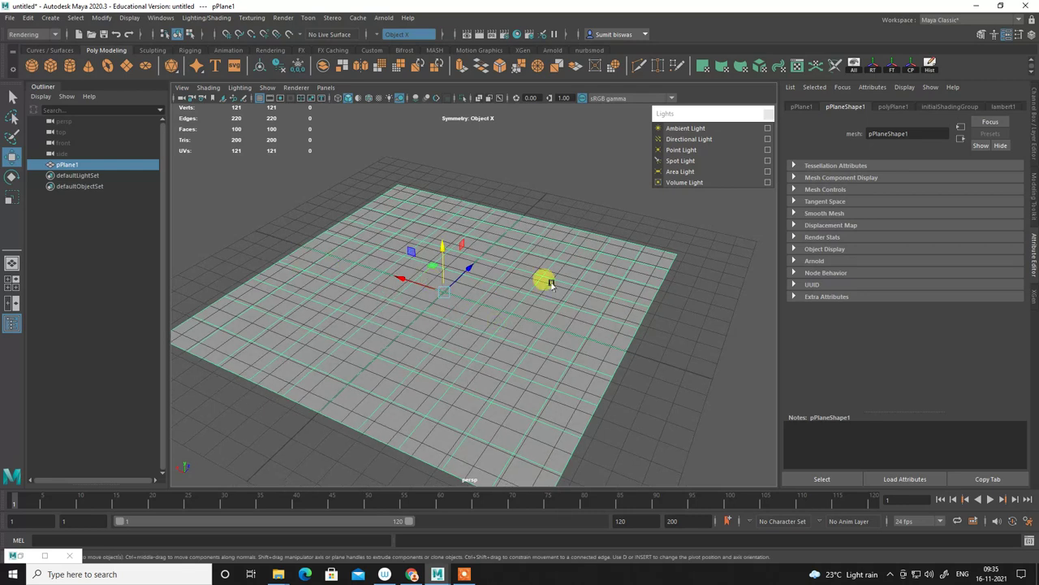
left_click(1032, 117)
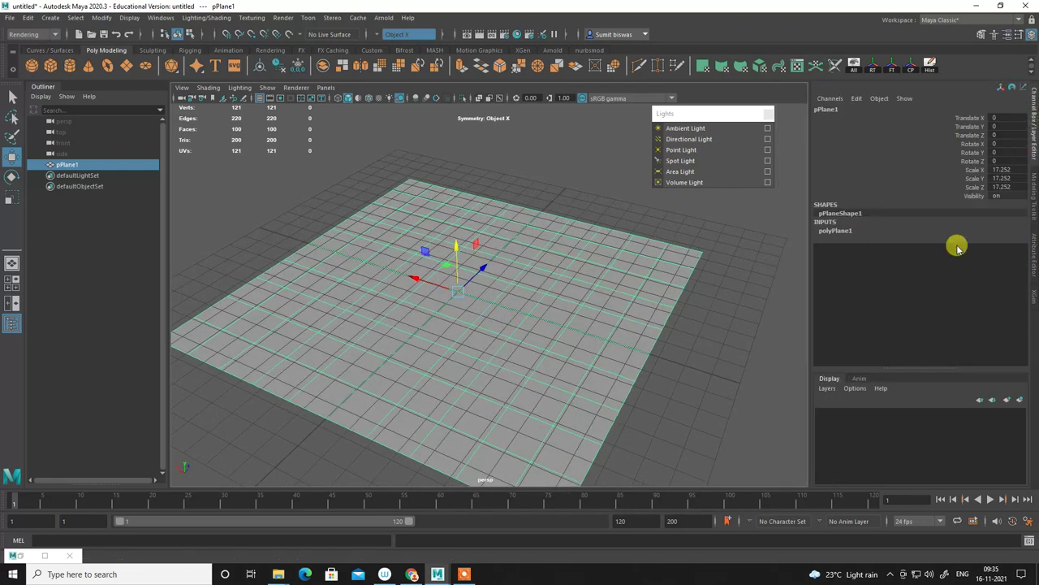
left_click(834, 233)
left_click_drag(956, 257, 958, 266)
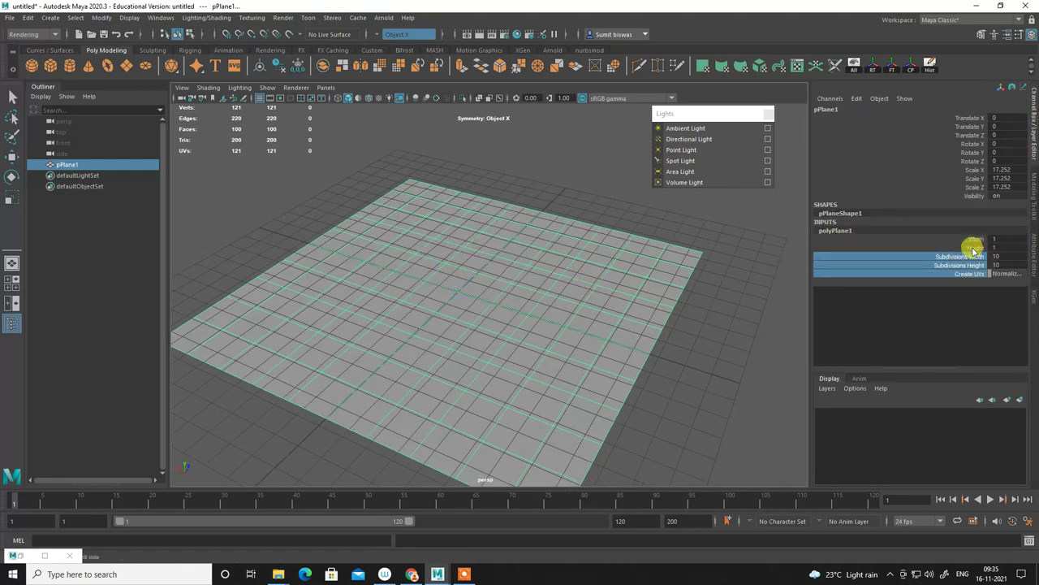
middle_click_drag(579, 297, 332, 357)
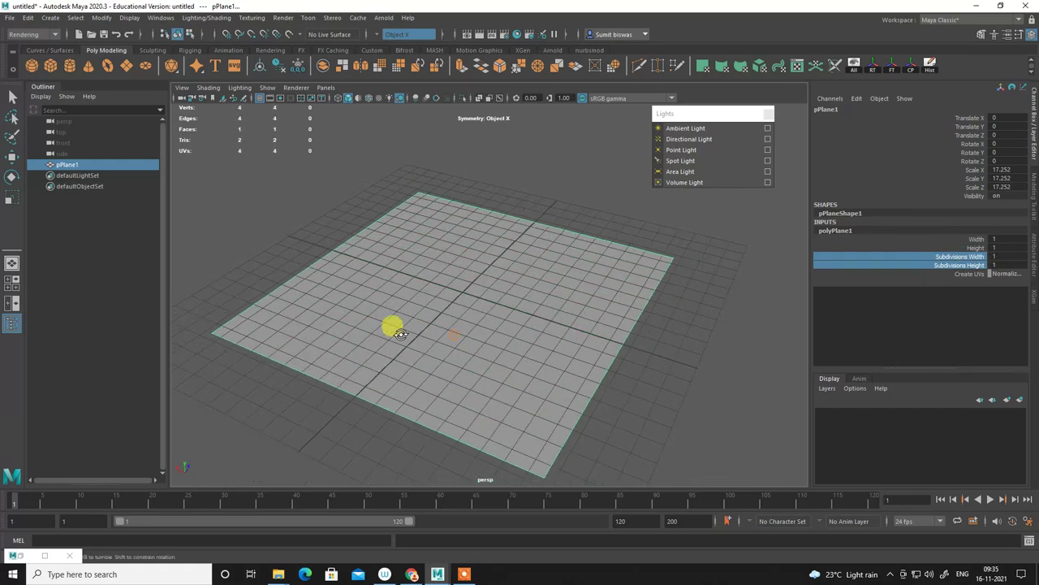
Extrude the plane's border edges upward into side walls.
mouse_move(374, 238)
right_mouse_down()
mouse_move(367, 203)
mouse_move(352, 237)
right_mouse_up()
left_click(356, 222)
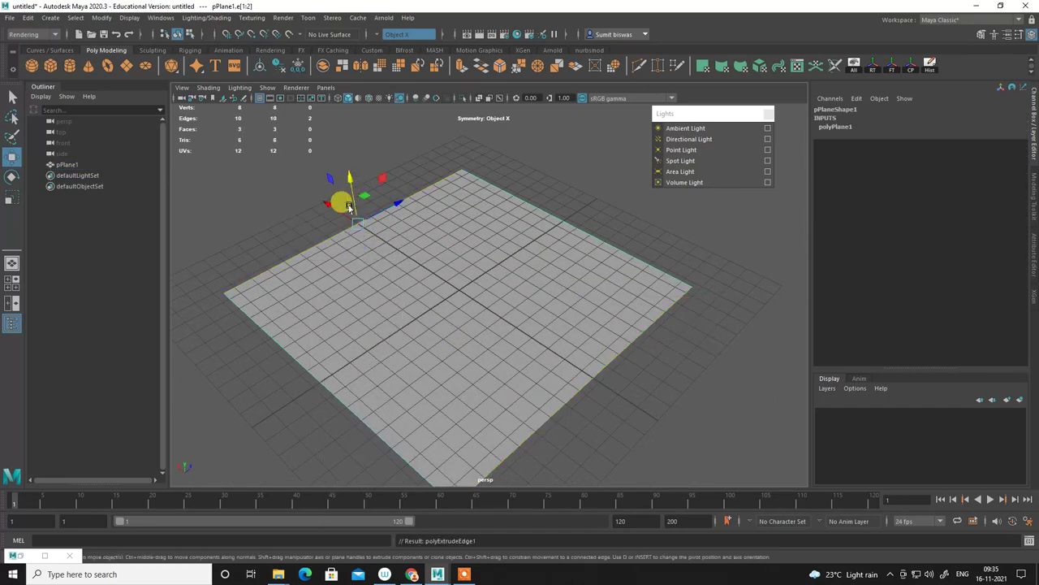
left_click_drag(349, 193, 336, 12)
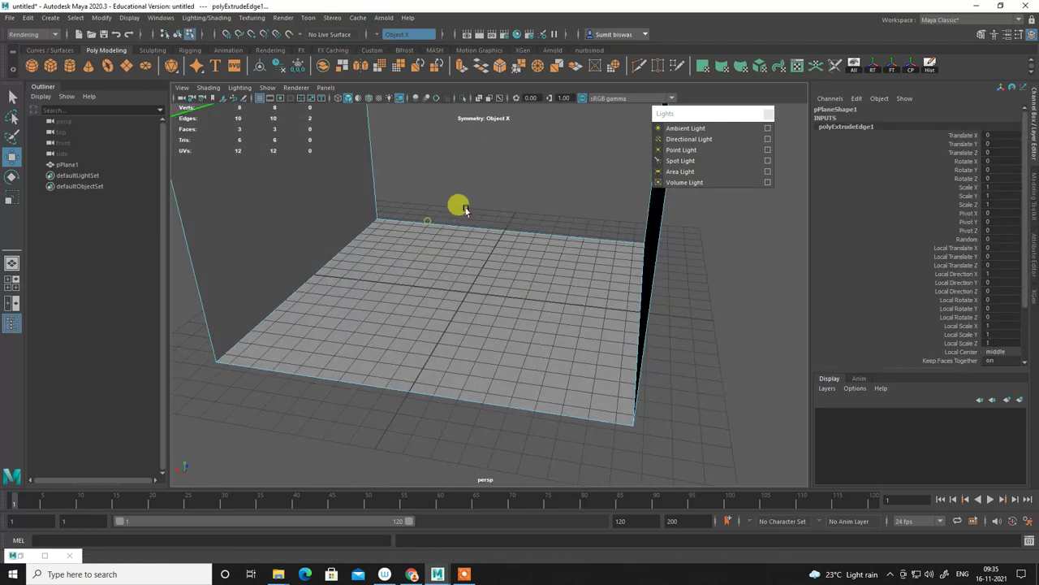
left_click_drag(460, 208, 317, 254, "alt")
Bevel the wall-to-floor edges with 7 segments, then select all the backdrop's faces.
left_click(321, 256)
right_click_drag(329, 257, 370, 258, "shift")
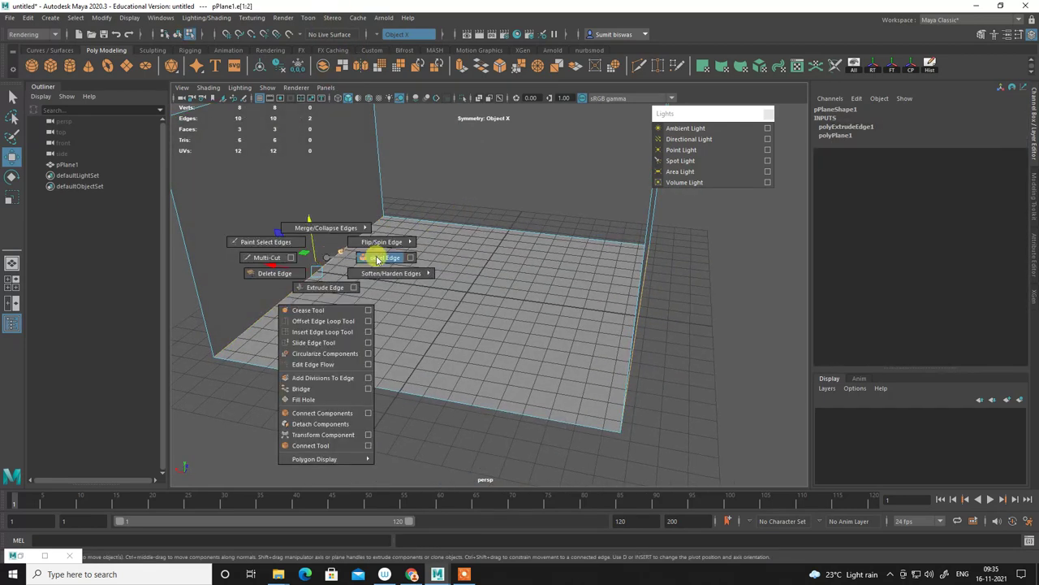
mouse_move(412, 289)
left_mouse_down("alt")
mouse_move(654, 327)
mouse_move(656, 316)
left_mouse_up("alt")
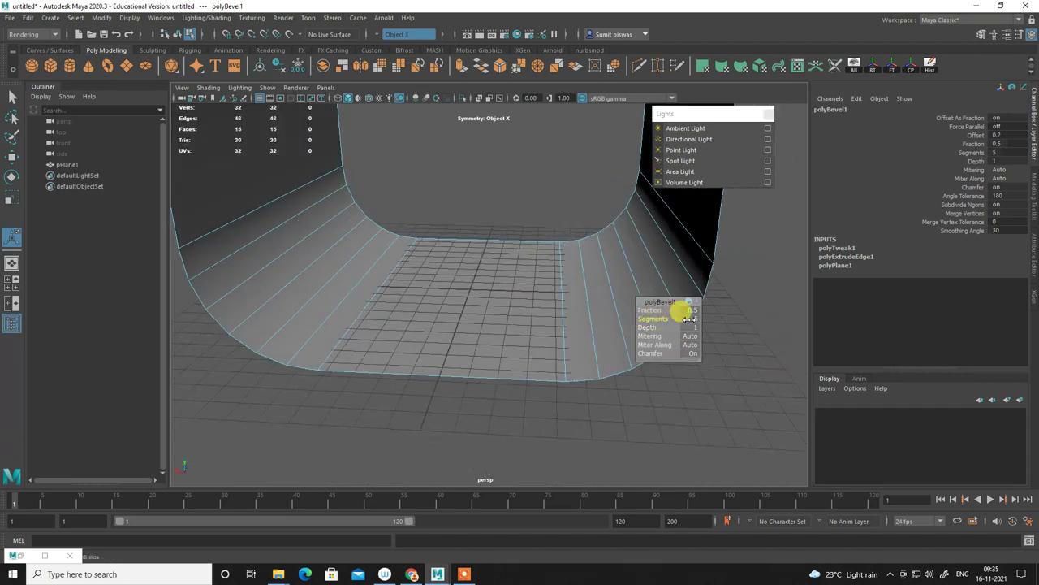
left_click_drag(517, 320, 533, 267, "alt")
right_click_drag(561, 214, 558, 244)
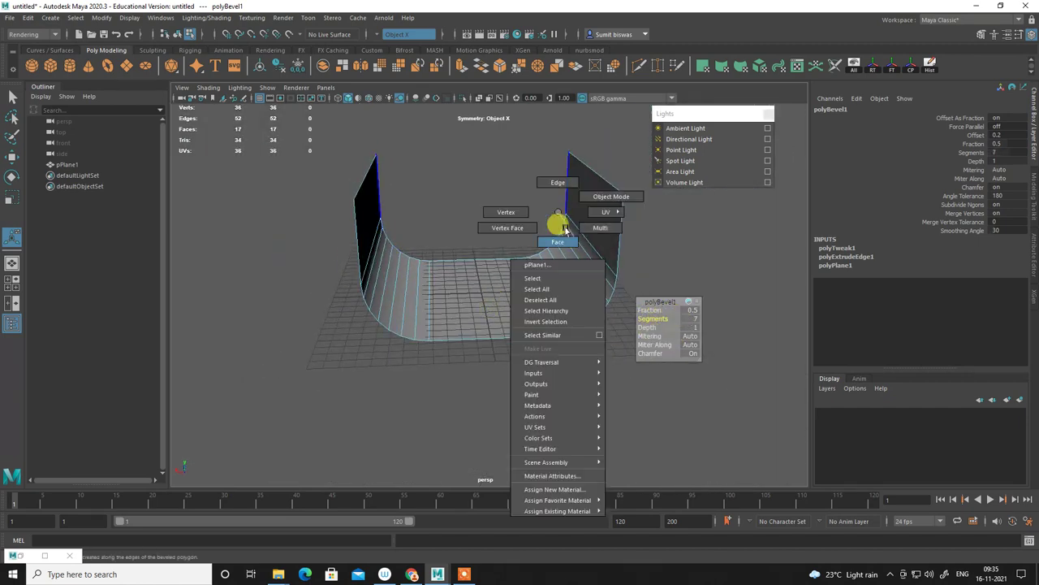
left_click_drag(510, 131, 731, 373)
Try face selections on the backdrop, ending with a loop of floor faces.
left_click(511, 423)
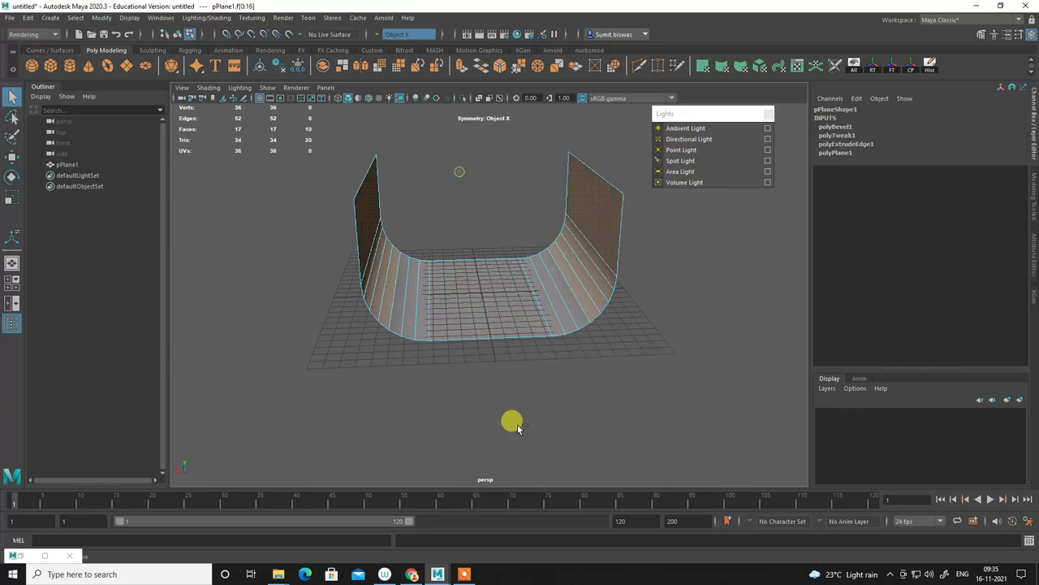
mouse_move(511, 423)
left_mouse_down()
mouse_move(259, 133)
mouse_move(406, 324)
mouse_move(497, 238)
mouse_move(657, 214)
left_mouse_up()
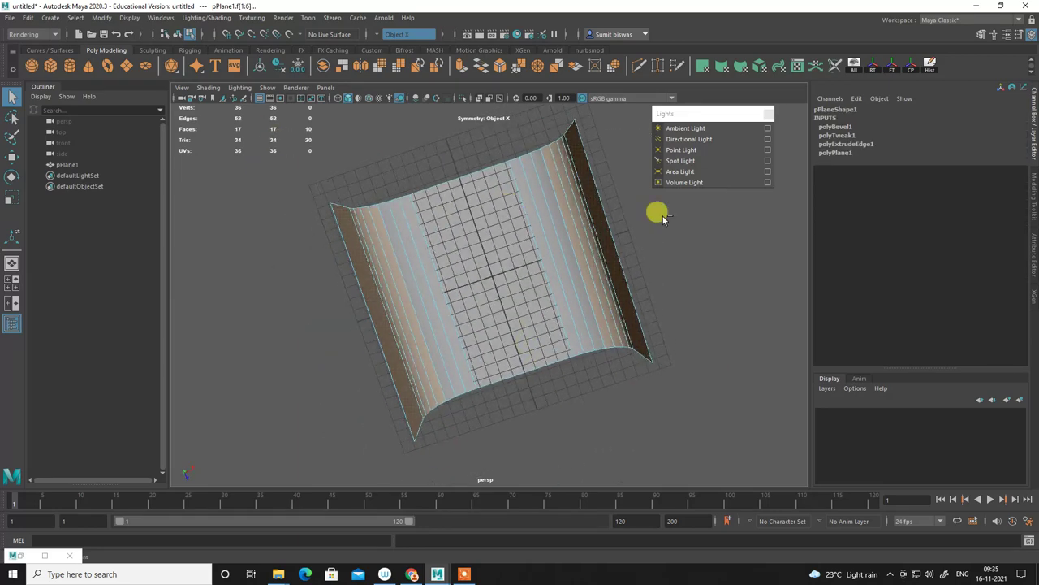
double_click(534, 235)
mouse_move(533, 225)
left_mouse_down("alt")
mouse_move(534, 246)
mouse_move(496, 220)
left_mouse_up("alt")
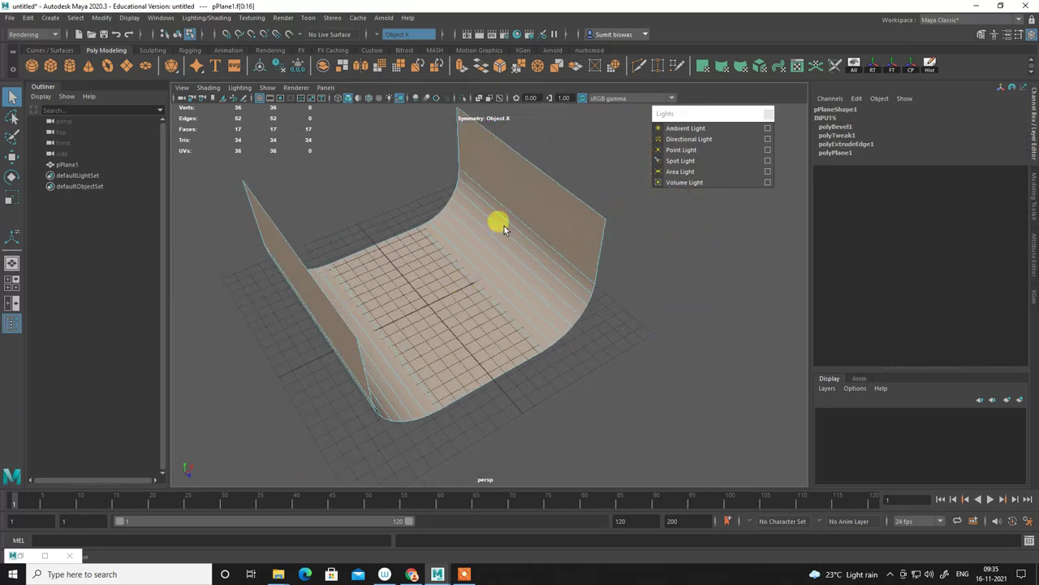
left_click(607, 200)
mouse_move(607, 200)
left_mouse_down("alt")
mouse_move(471, 332)
mouse_move(494, 318)
left_mouse_up("alt")
double_click(493, 319)
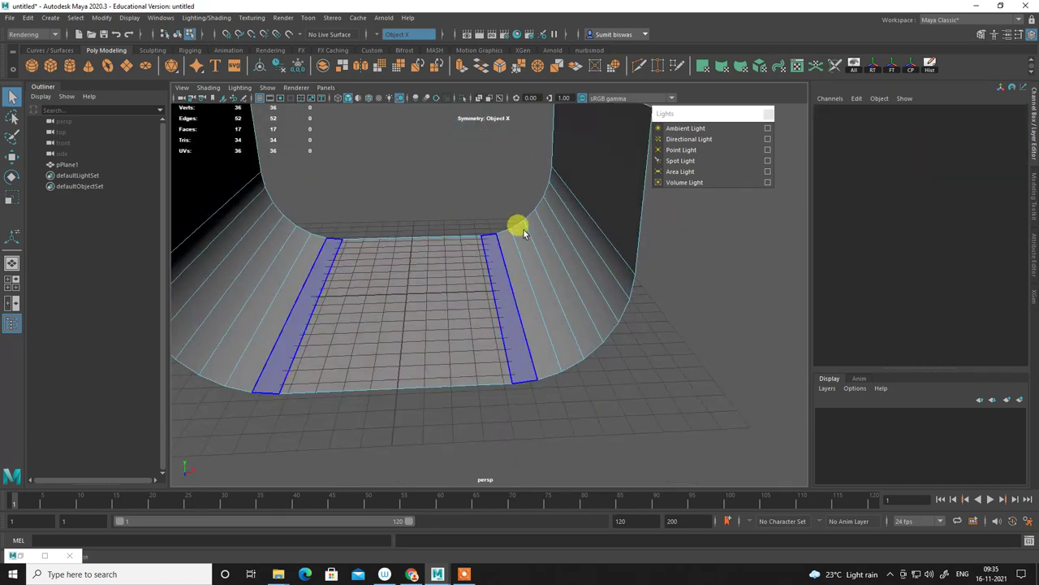
Return to Object Mode and show the backdrop with smooth mesh preview (3).
right_click_drag(524, 229, 563, 225)
key("3")
mouse_move(447, 233)
left_mouse_down("alt")
mouse_move(317, 339)
mouse_move(604, 258)
mouse_move(542, 210)
left_mouse_up("alt")
mouse_move(347, 219)
left_mouse_down("alt")
mouse_move(459, 244)
mouse_move(367, 311)
mouse_move(396, 285)
mouse_move(539, 243)
mouse_move(503, 288)
left_mouse_up("alt")
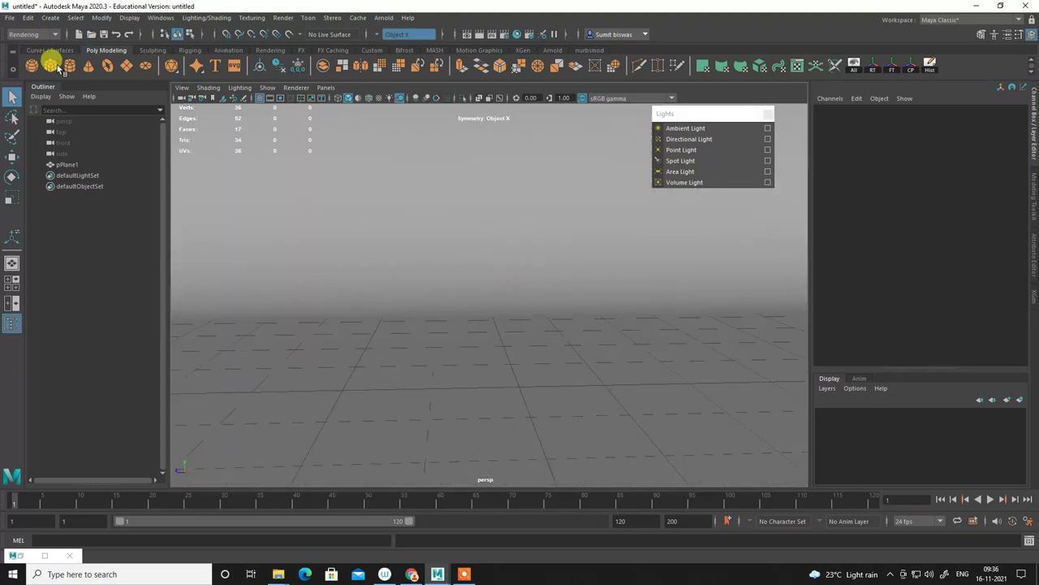
Create a sphere, lift it above the floor and assign it a new Blinn material.
left_click(31, 65)
key("w")
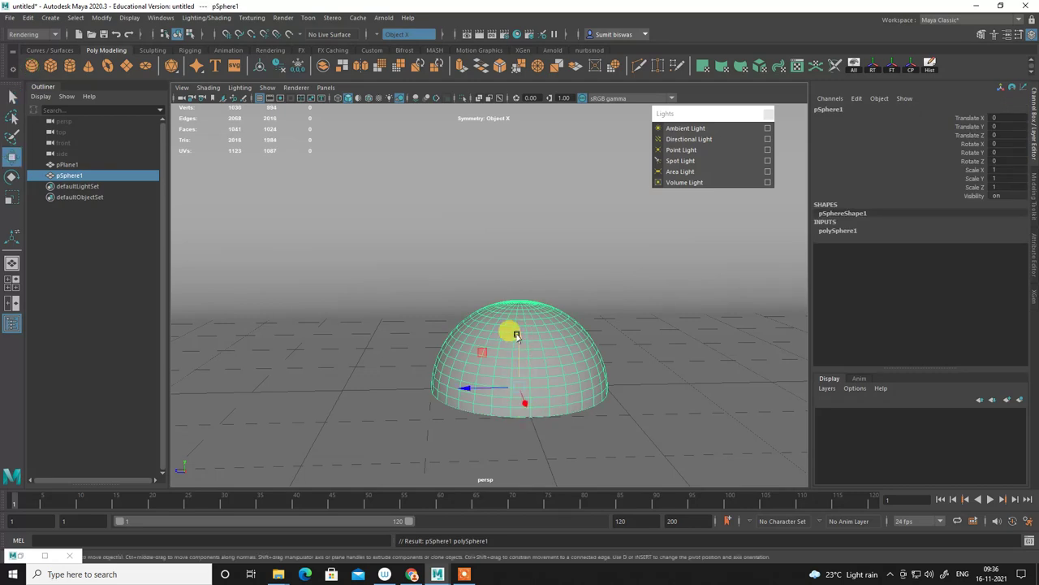
mouse_move(524, 342)
left_mouse_down()
mouse_move(521, 236)
mouse_move(529, 264)
left_mouse_up()
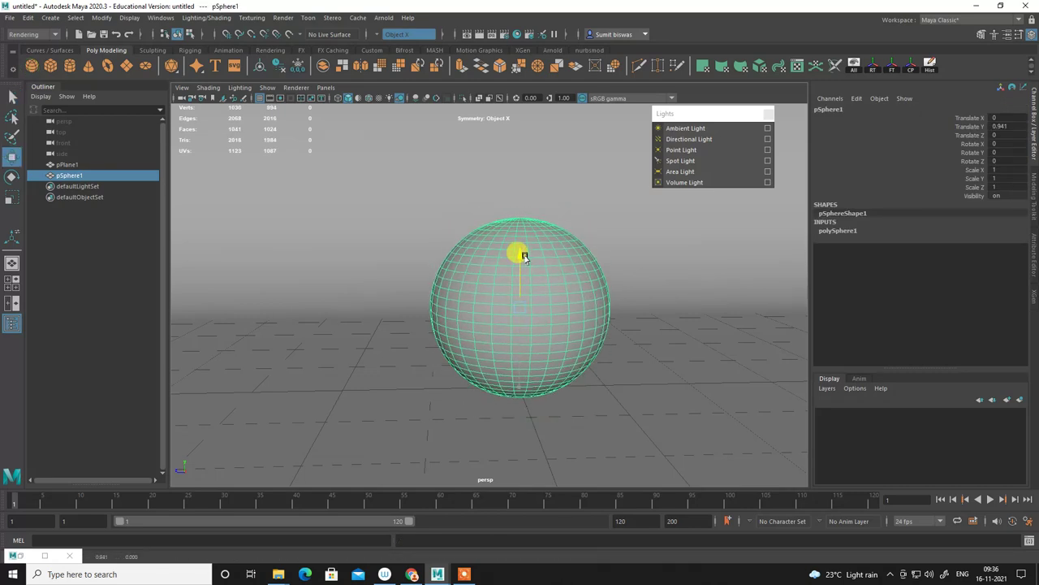
right_click_drag(557, 284, 558, 552)
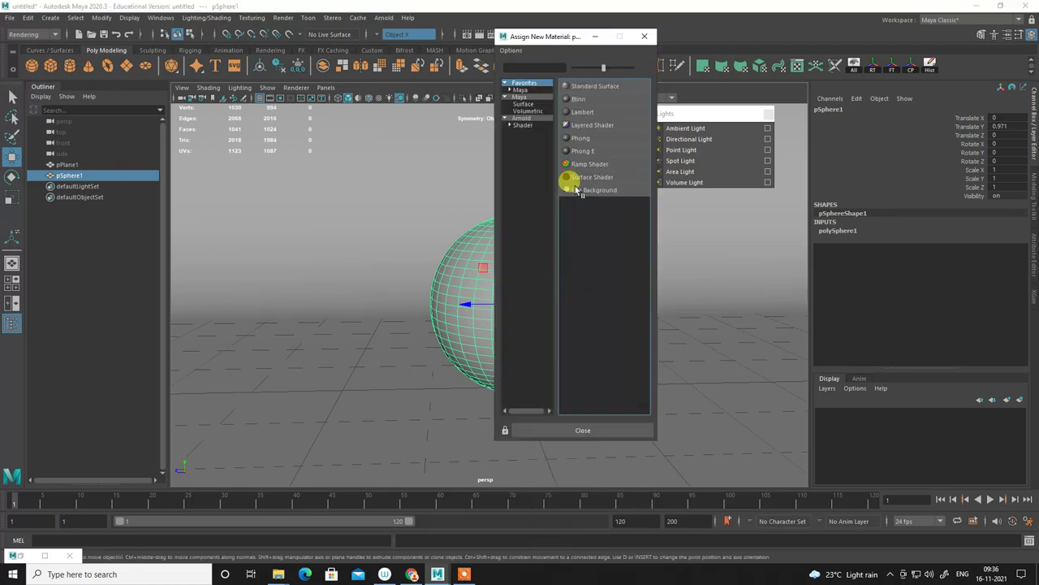
left_click(578, 98)
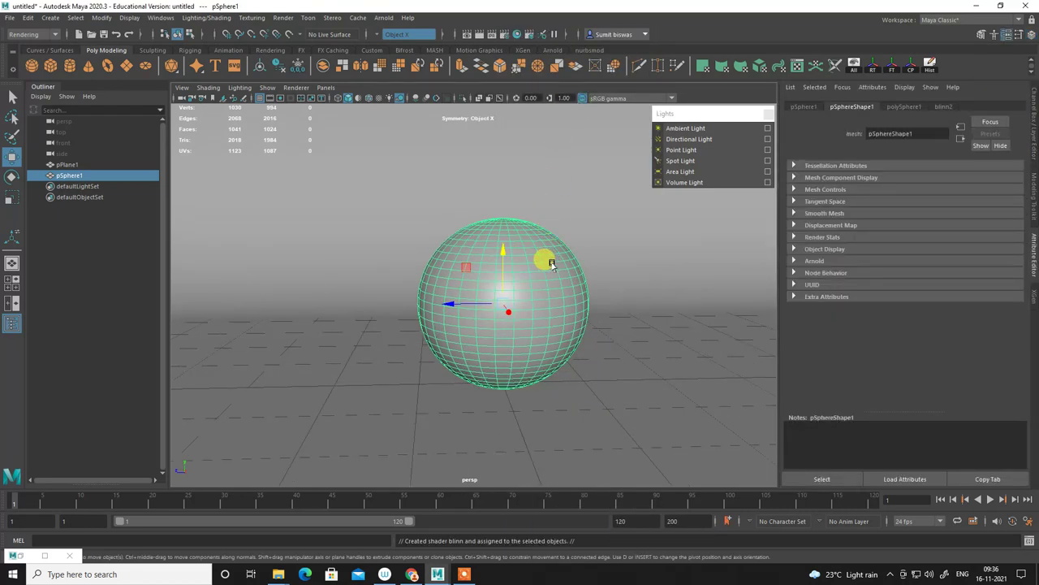
Colour the Blinn crimson with eccentricity 0.110, then duplicate the sphere and move the copy left.
right_click_drag(550, 275, 548, 539)
left_click(891, 230)
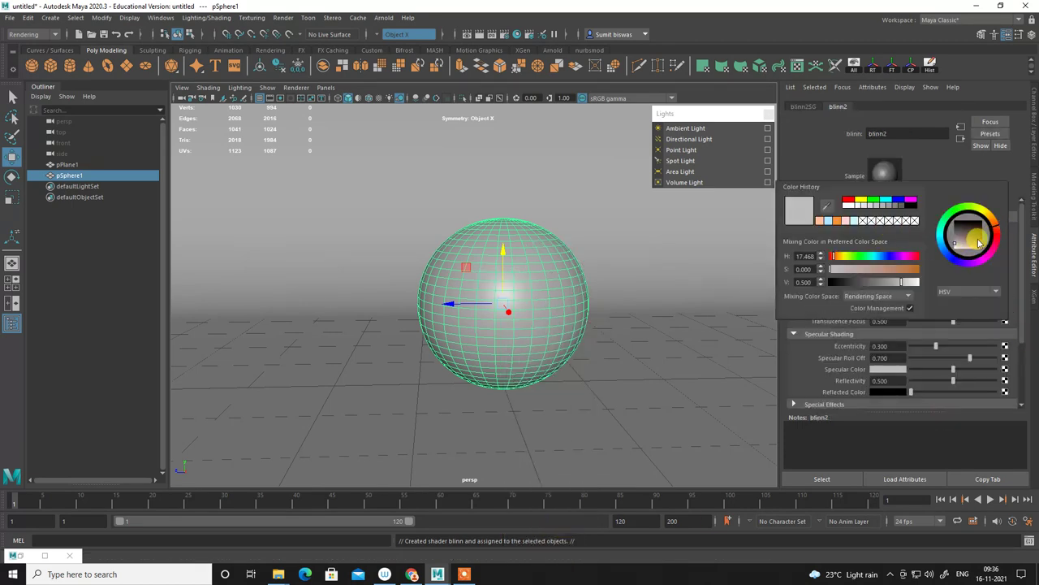
mouse_move(981, 242)
left_mouse_down()
mouse_move(1001, 252)
mouse_move(1001, 237)
left_mouse_up()
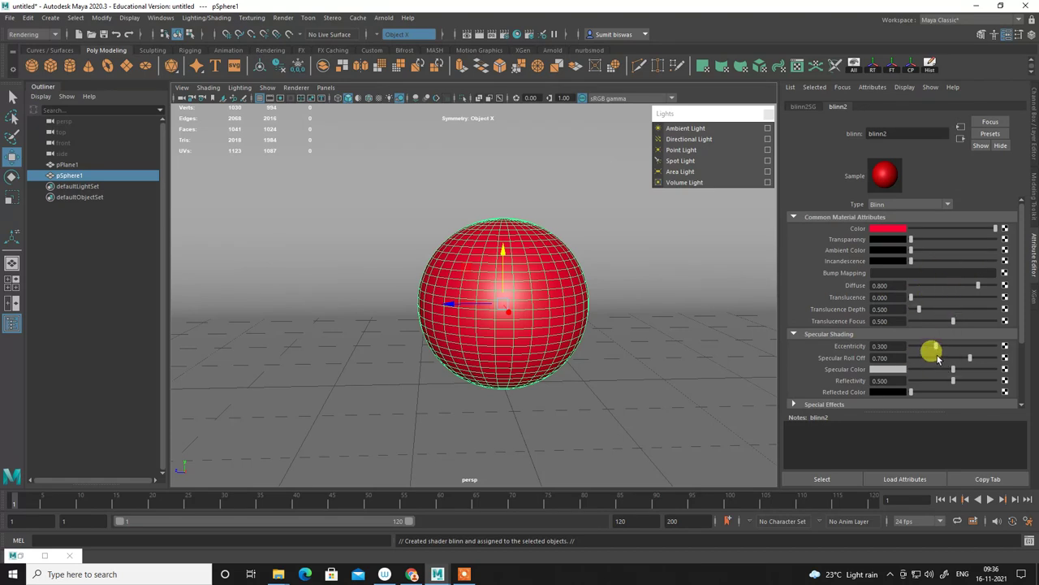
mouse_move(935, 347)
left_mouse_down()
mouse_move(916, 348)
mouse_move(983, 362)
mouse_move(1022, 349)
left_mouse_up()
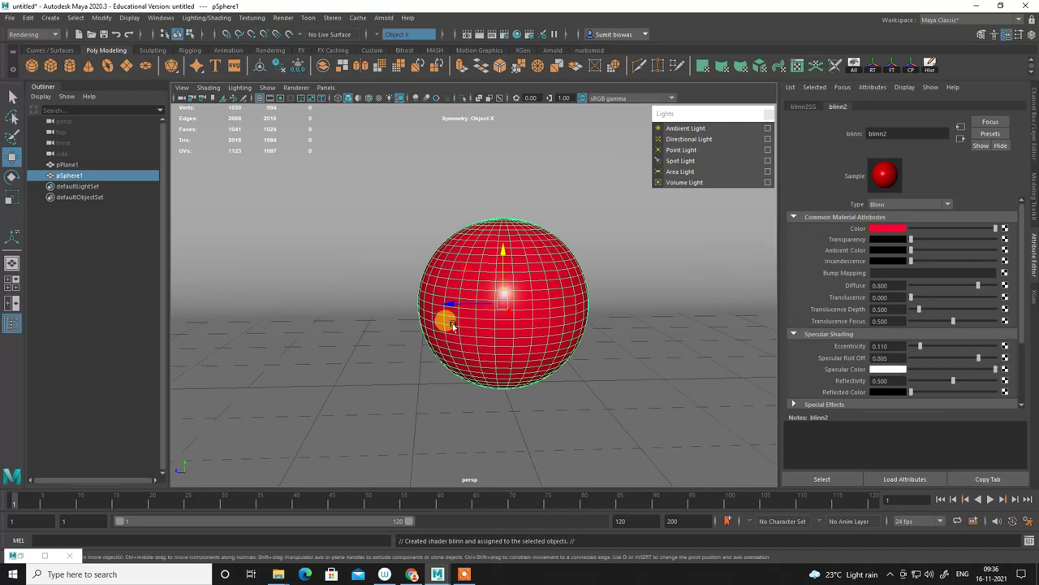
key("ctrl+d")
left_click_drag(448, 305, 248, 341)
Try a blue colour on the shared blinn2 material, then undo it.
left_click(895, 107)
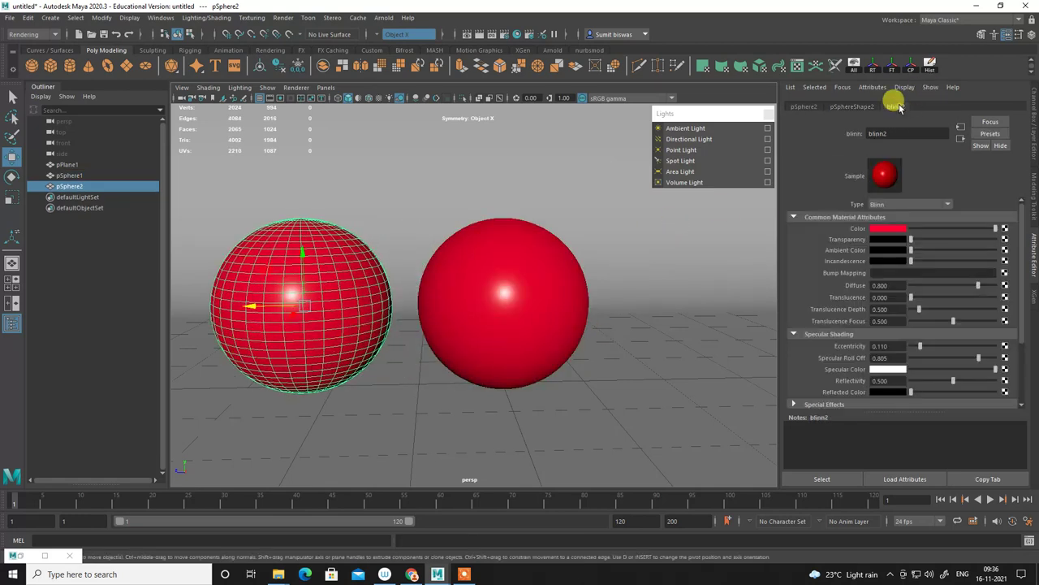
left_click(895, 228)
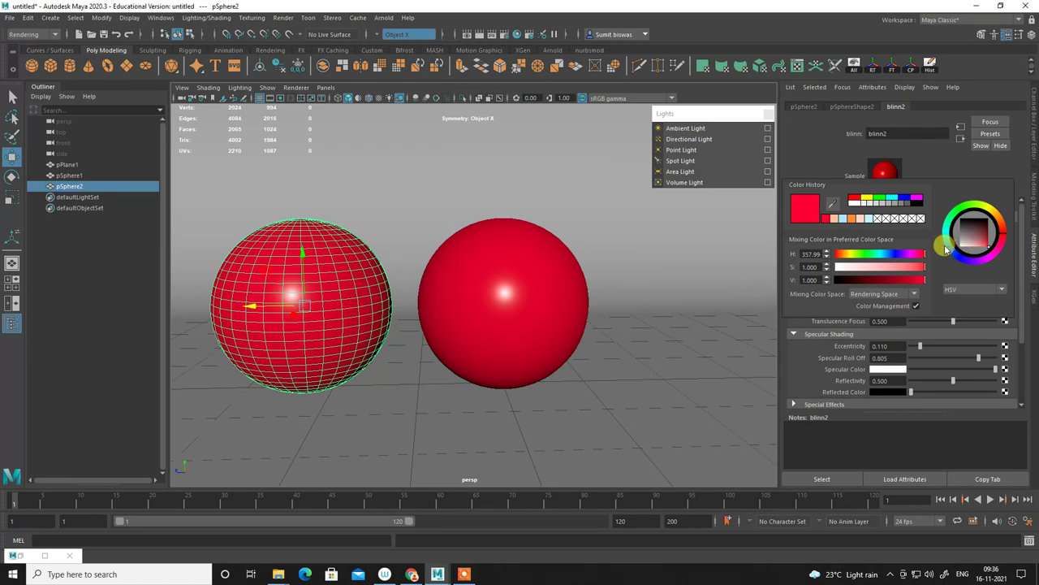
left_click_drag(946, 248, 952, 248)
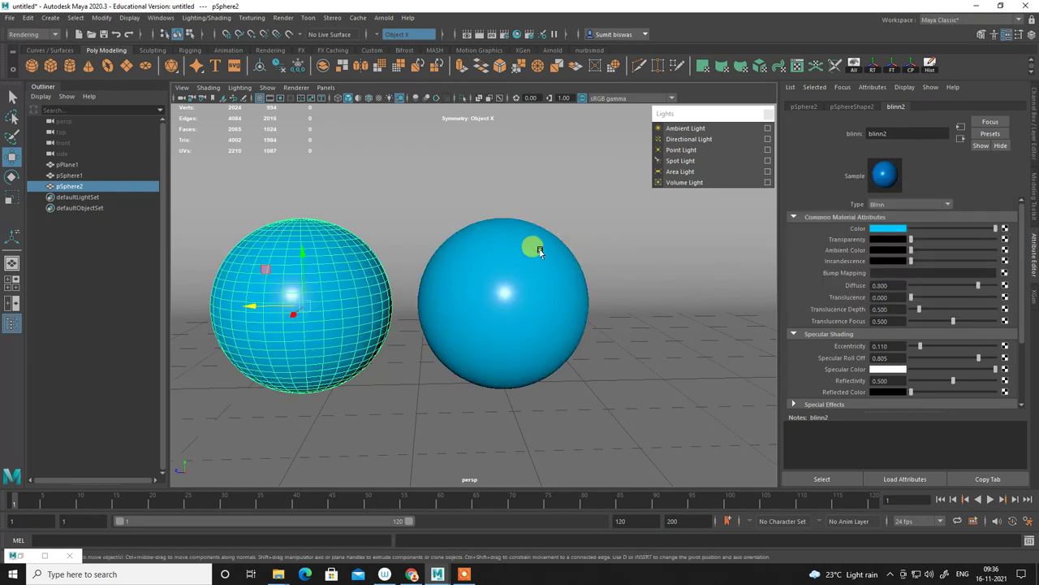
key("ctrl+z")
Give the left sphere its own blinn3 Blinn material coloured dark teal.
right_click_drag(342, 276, 357, 552)
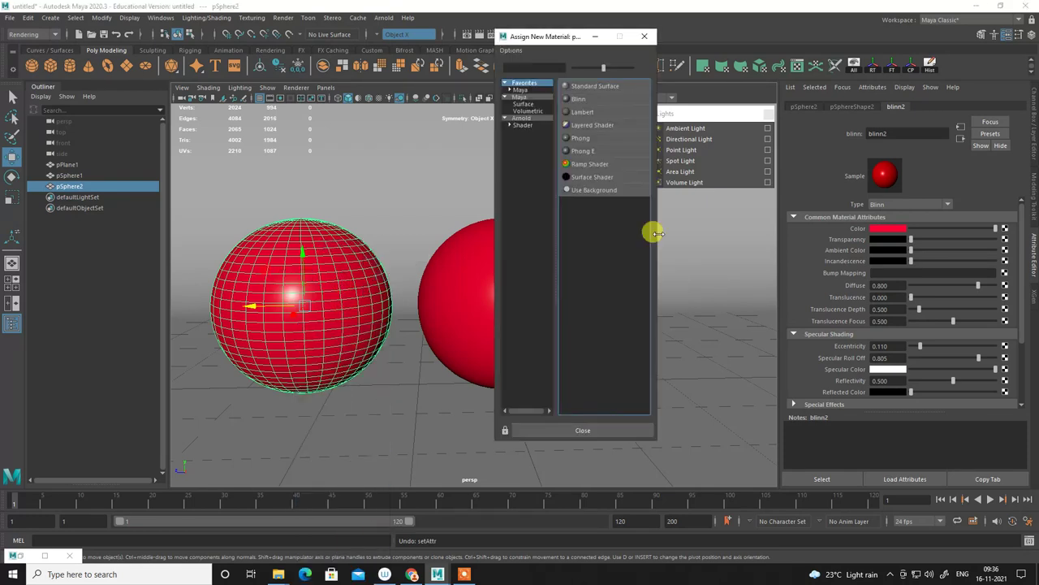
left_click(579, 99)
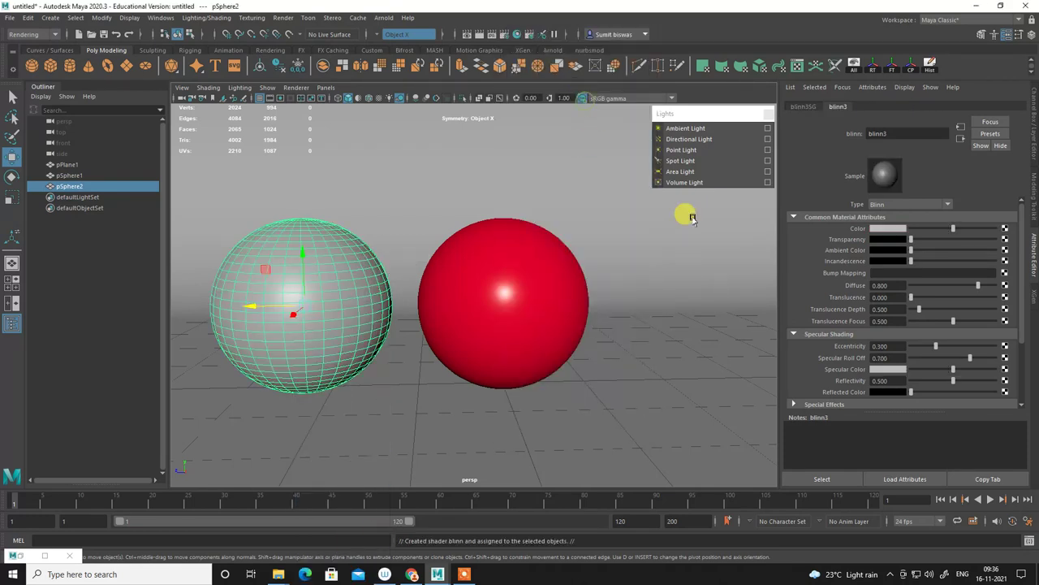
left_click(898, 230)
left_click_drag(989, 242, 898, 277)
left_click(299, 350)
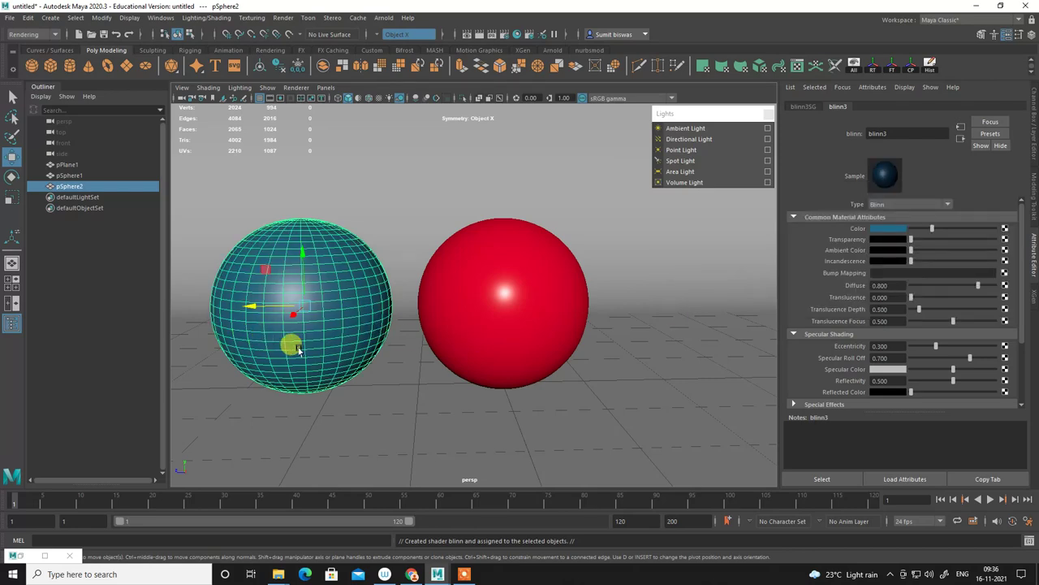
Move the red sphere pSphere1 to the right, then select the backdrop plane.
key("space")
key("space")
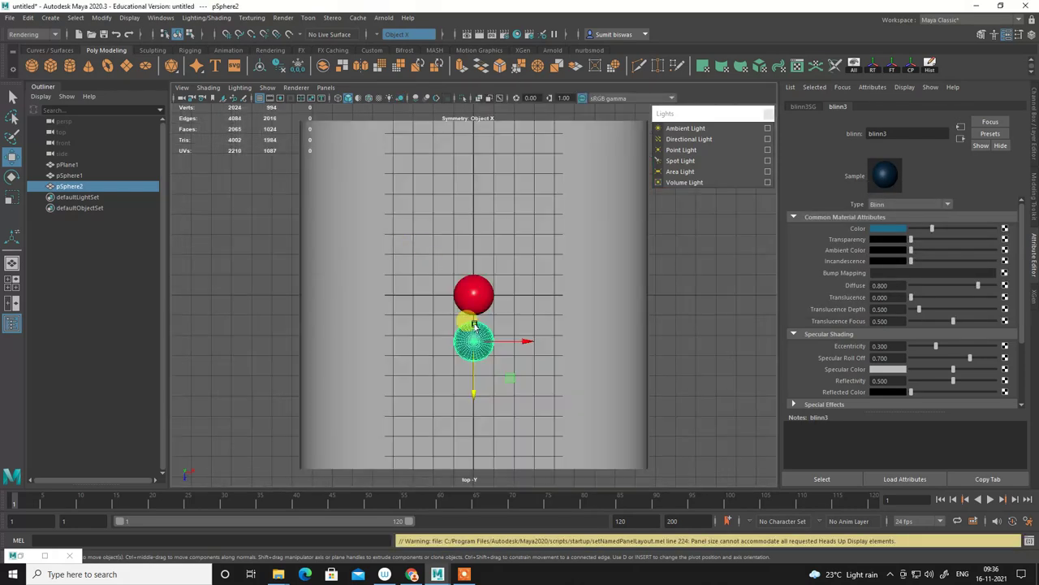
key("space")
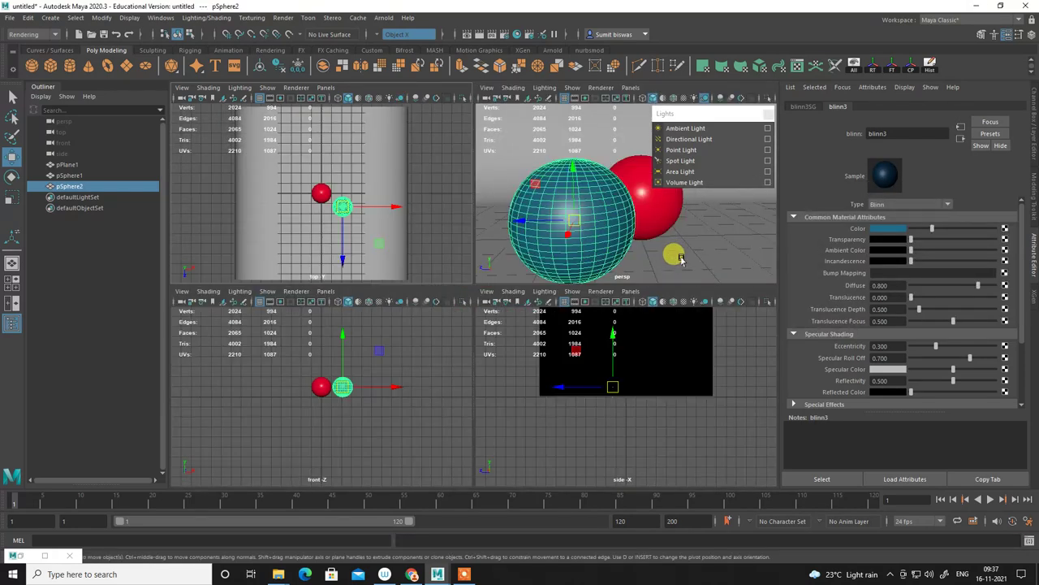
key("space")
left_click(538, 300)
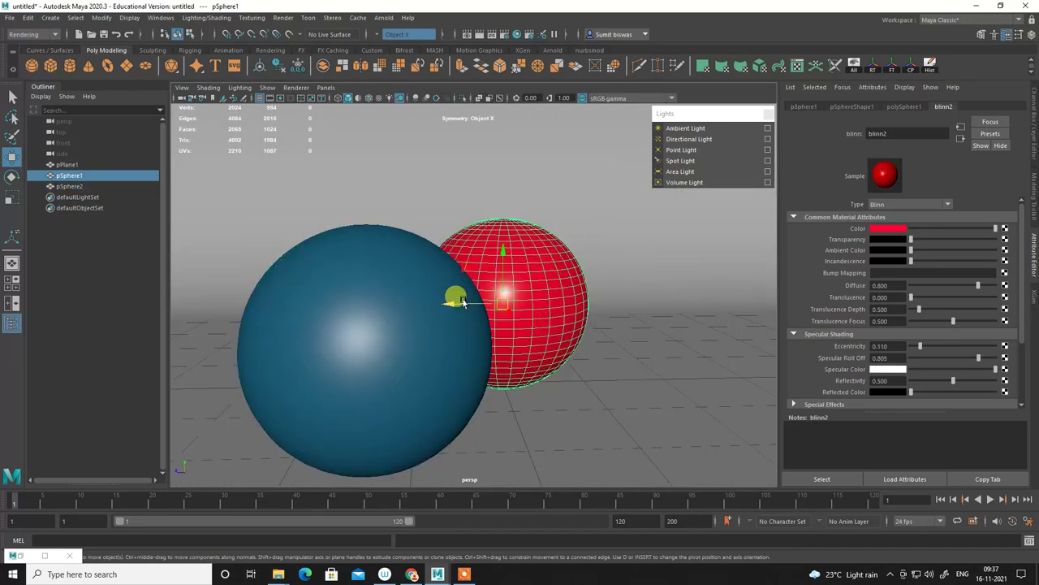
left_click_drag(455, 295, 562, 305)
left_click(547, 181)
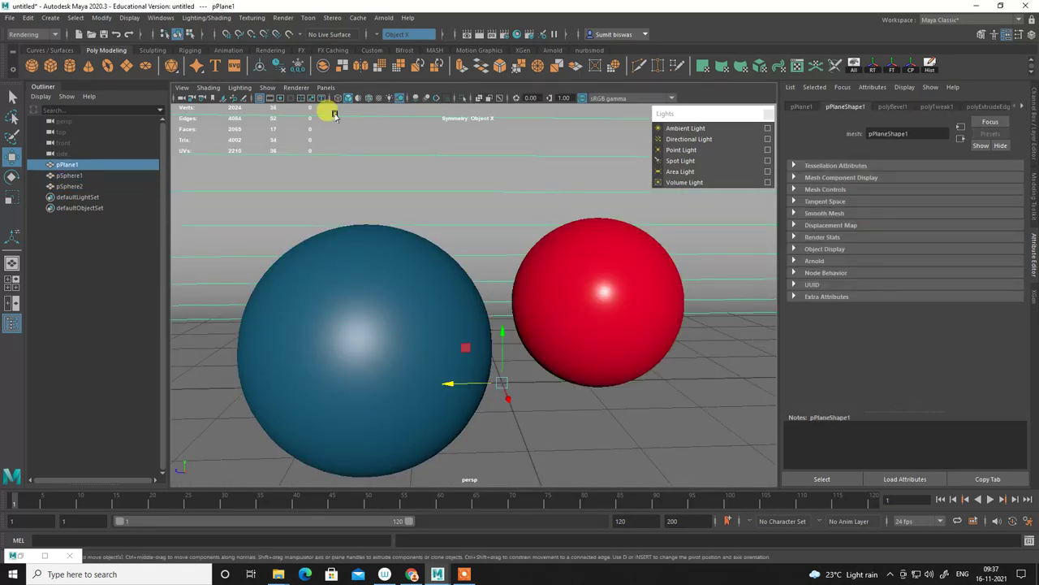
Create a new camera, camera1, and switch the viewport to look through it.
left_click(49, 17)
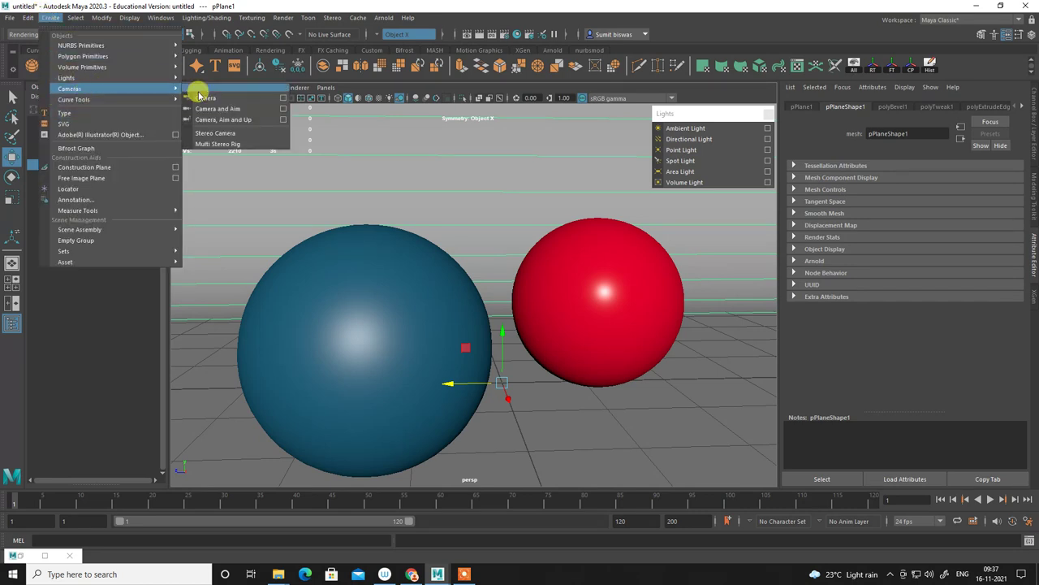
mouse_move(70, 89)
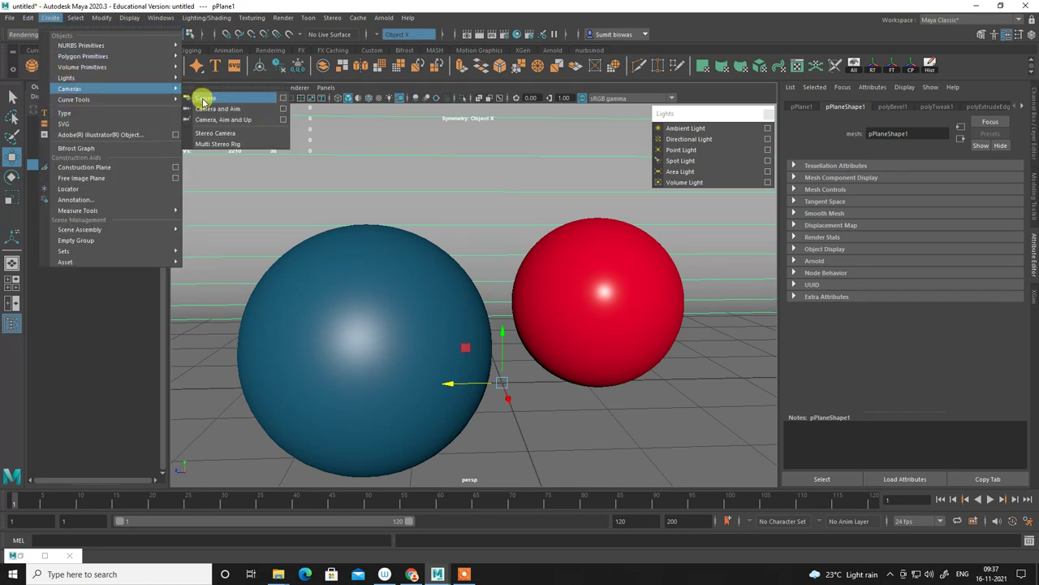
left_click(203, 98)
left_click(322, 88)
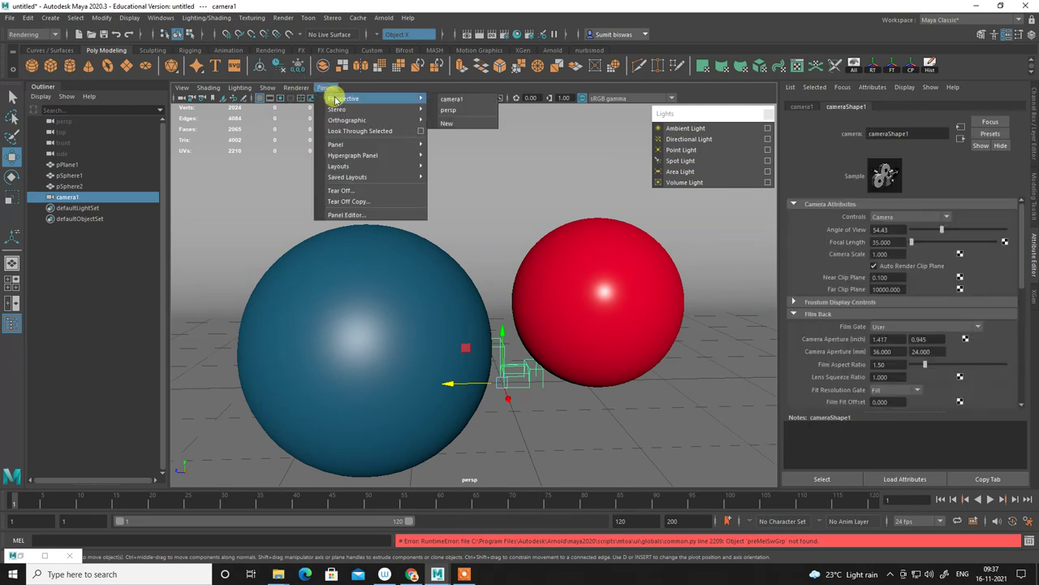
left_click(480, 98)
Frame the red and teal spheres in camera1 and show its 640 x 480 resolution gate.
scroll(466, 186, "down", 5)
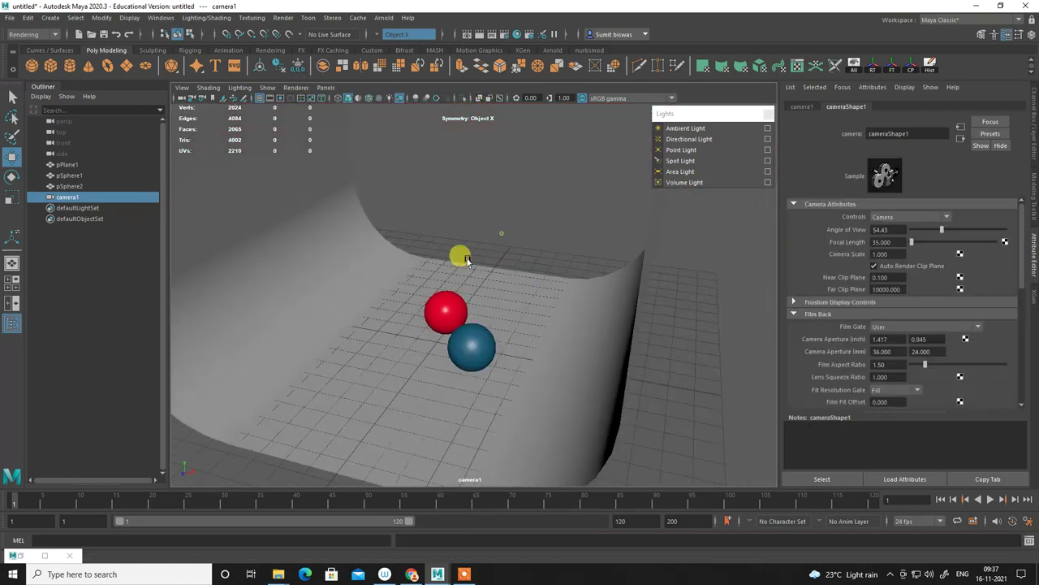
mouse_move(466, 260)
left_mouse_down("alt")
mouse_move(371, 179)
mouse_move(466, 225)
mouse_move(372, 235)
mouse_move(431, 225)
mouse_move(492, 188)
mouse_move(475, 233)
mouse_move(494, 216)
left_mouse_up("alt")
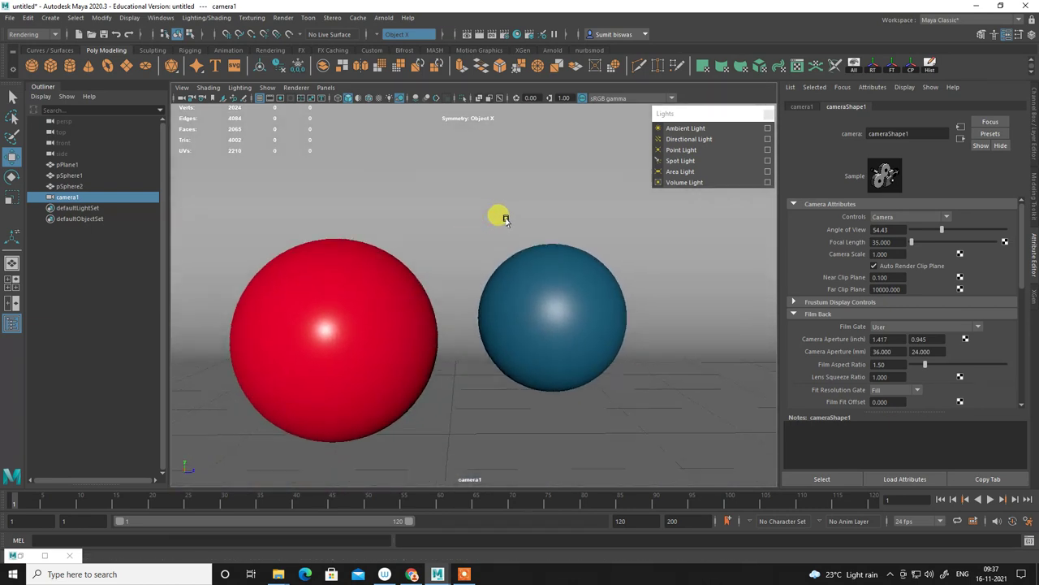
left_click(186, 88)
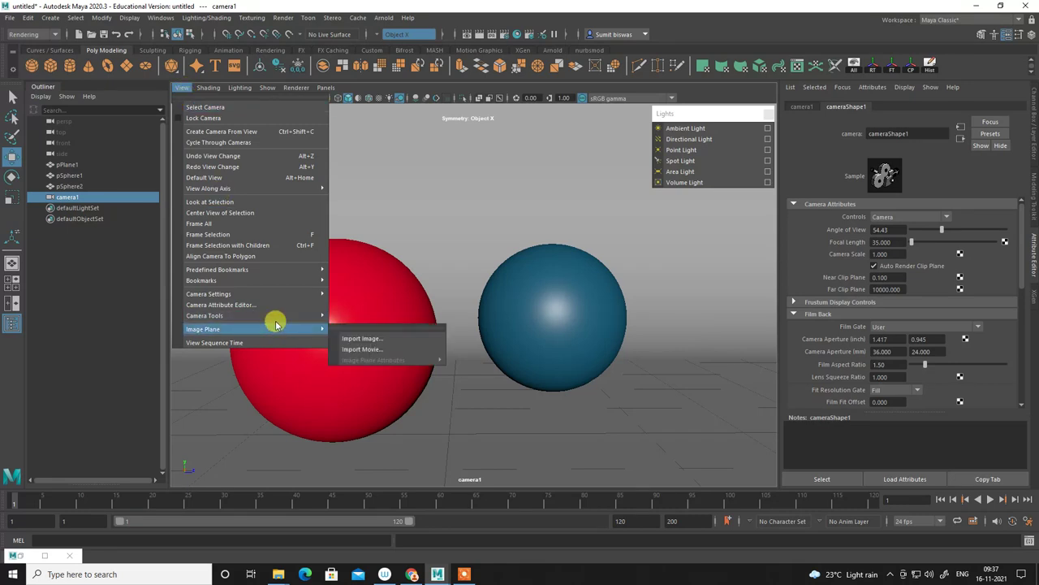
mouse_move(208, 294)
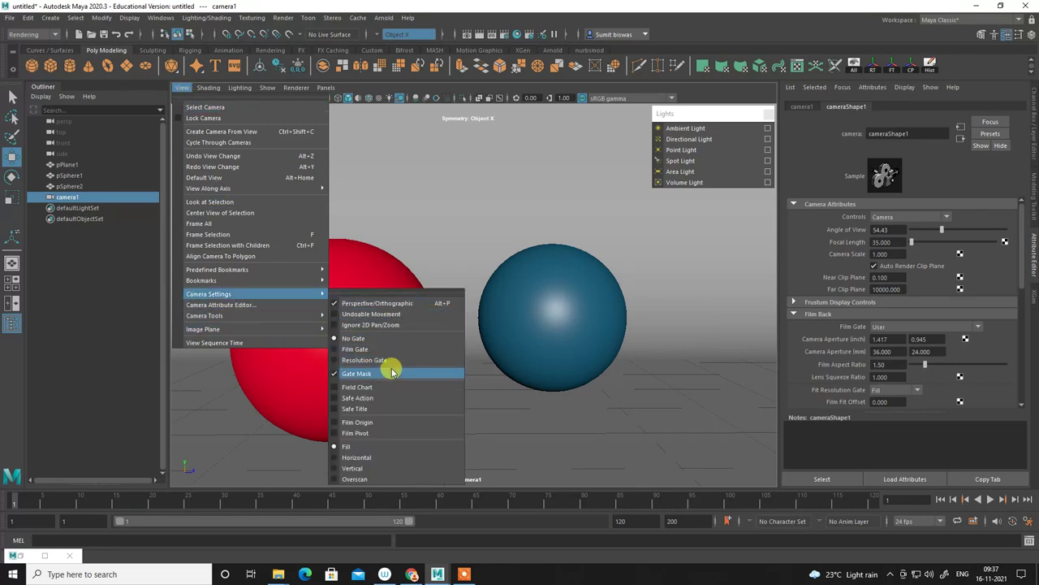
left_click(392, 361)
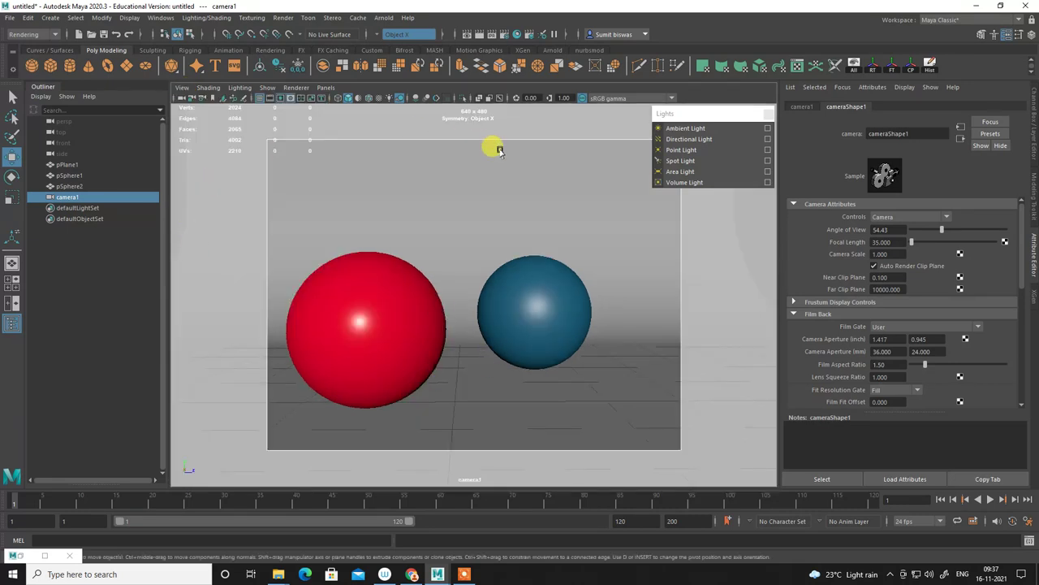
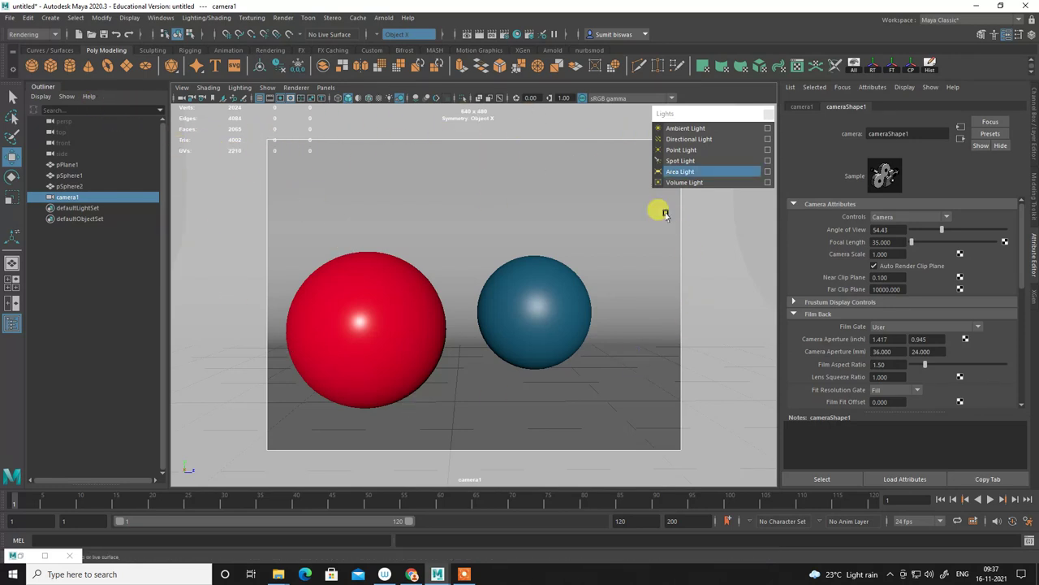
Select the backdrop plane and switch to the four-panel top, camera1, front and side layout.
left_click(182, 86)
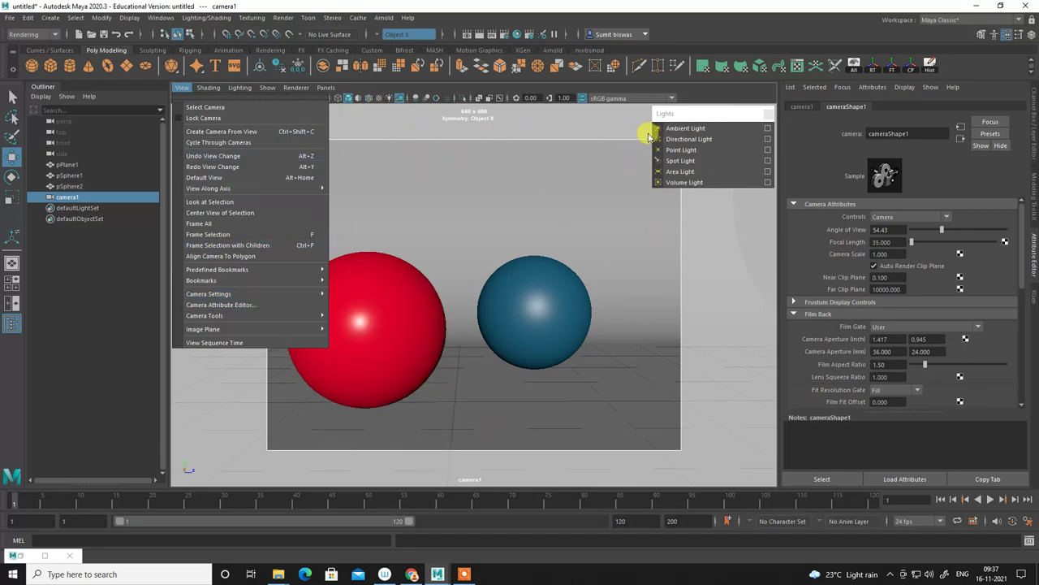
left_click(658, 267)
left_click(587, 268)
key("space")
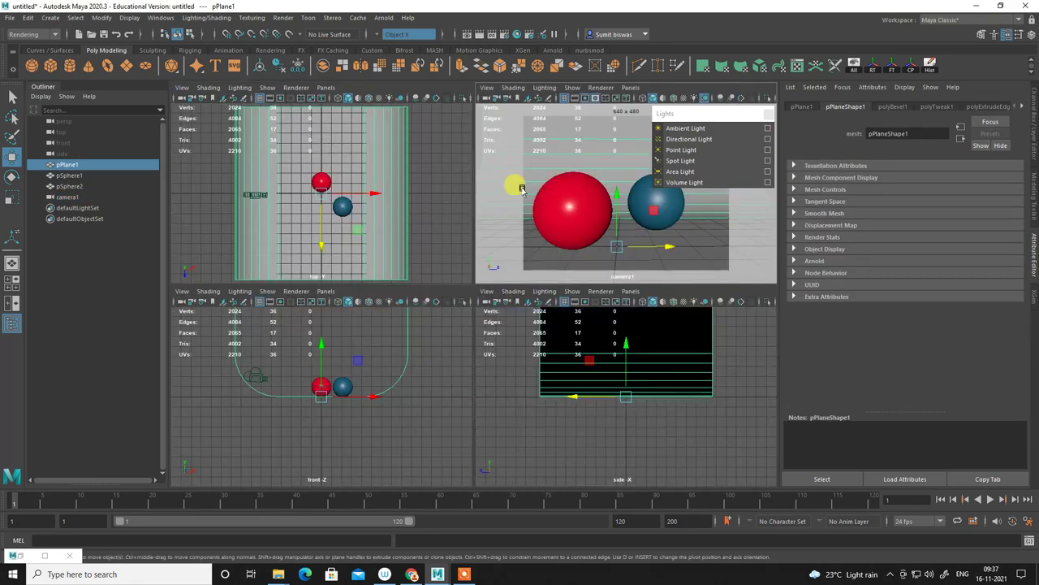
key("space")
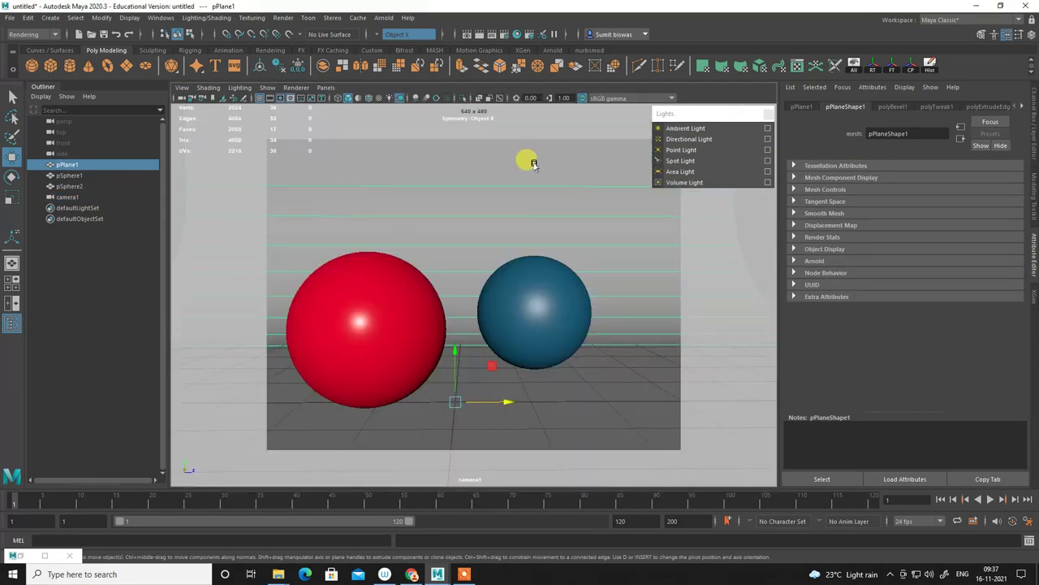
key("space")
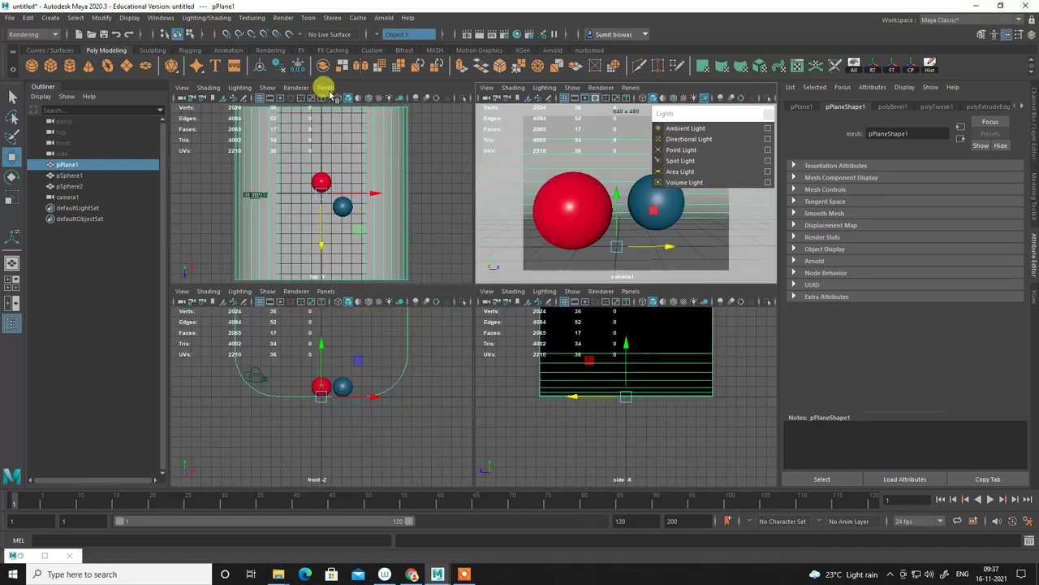
left_click(327, 88)
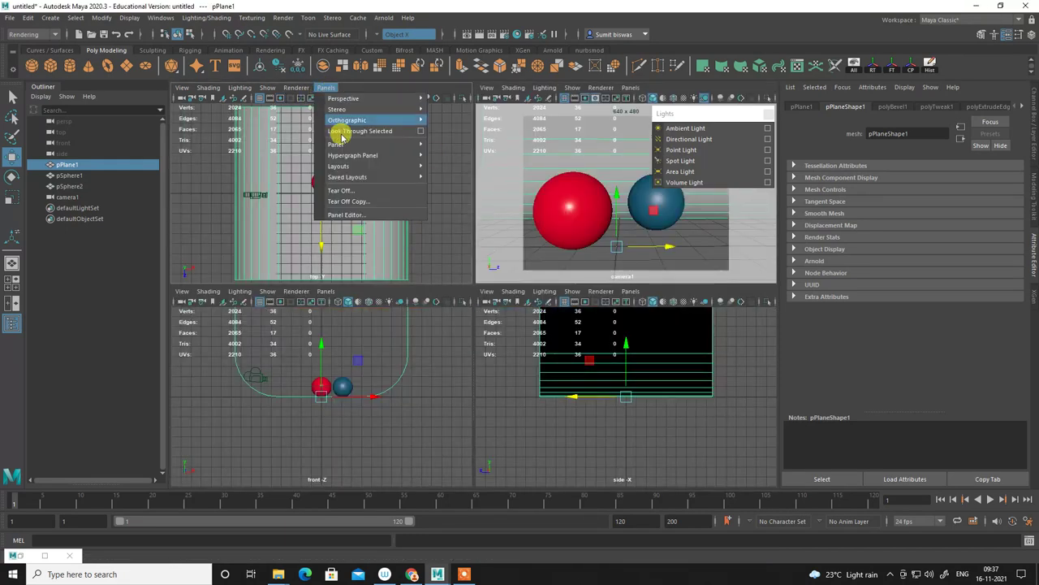
mouse_move(339, 166)
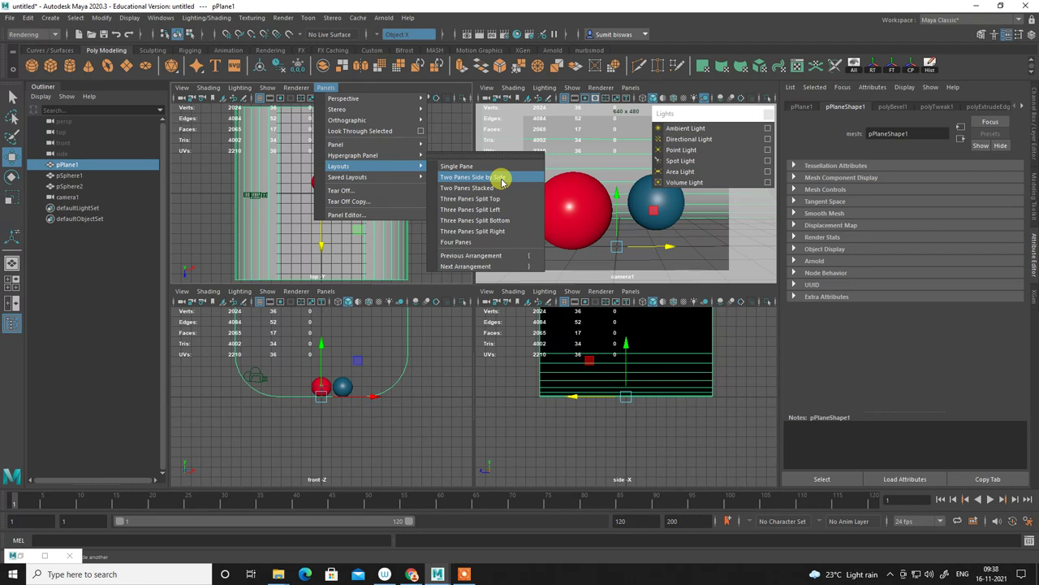
Arrange two side-by-side panes with persp on the left, orbited to show the backdrop.
left_click(501, 180)
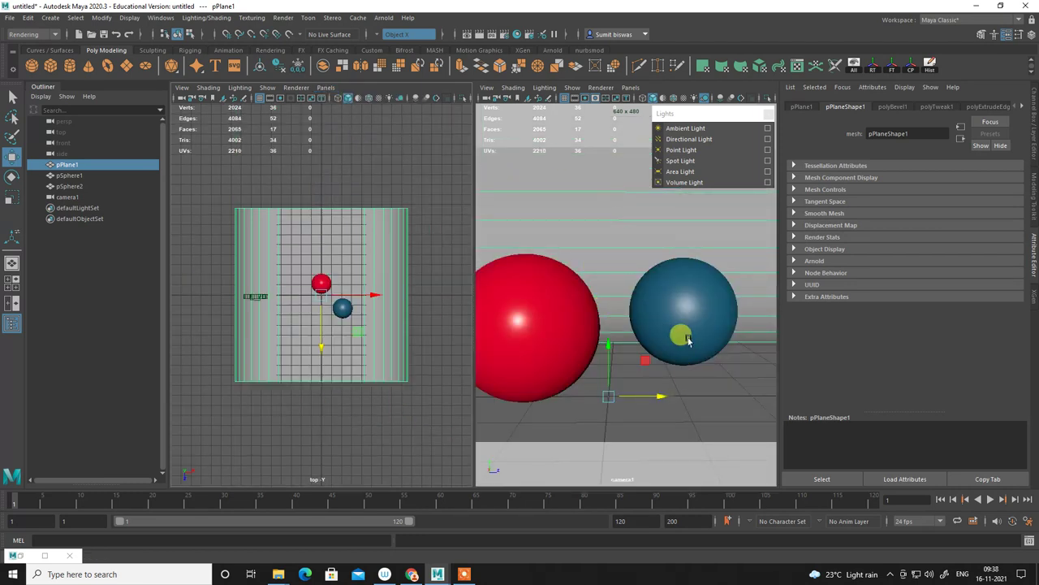
left_click(326, 87)
mouse_move(344, 98)
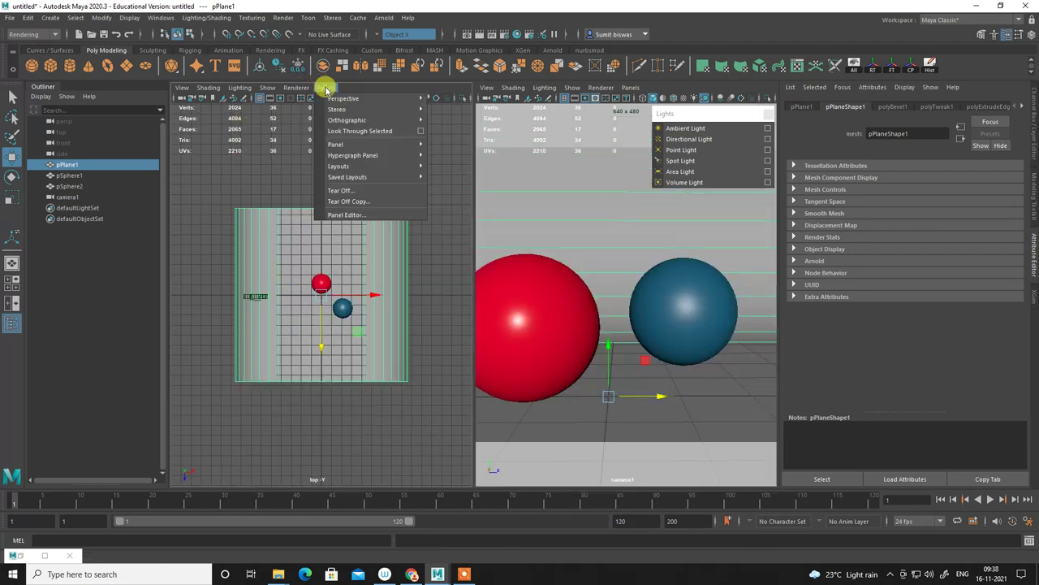
left_click(447, 108)
mouse_move(390, 220)
left_mouse_down("alt")
mouse_move(325, 300)
mouse_move(340, 340)
mouse_move(364, 349)
mouse_move(398, 338)
mouse_move(352, 329)
mouse_move(179, 358)
mouse_move(436, 331)
mouse_move(387, 335)
left_mouse_up("alt")
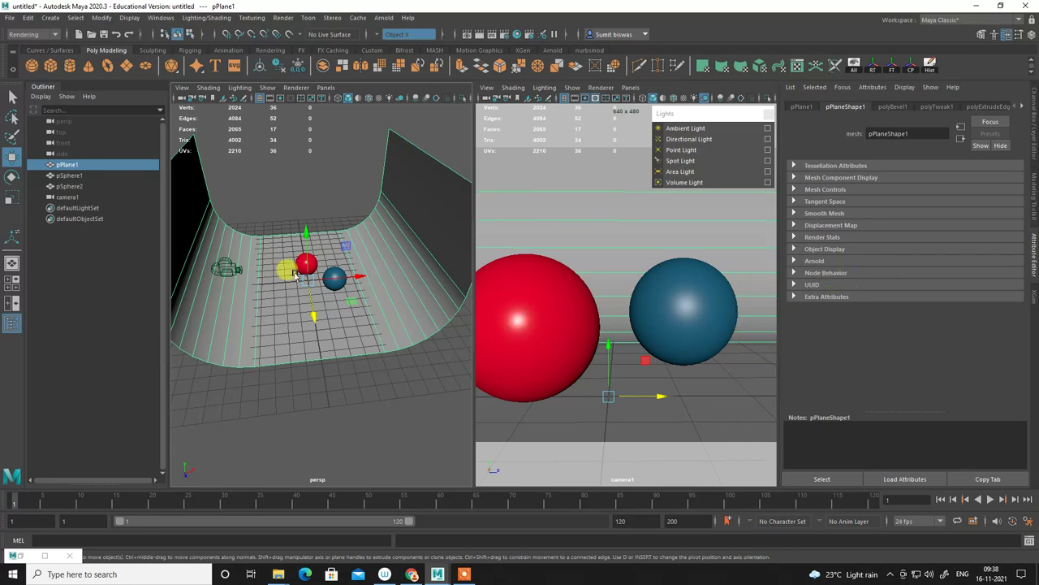
left_click_drag(375, 310, 376, 334, "alt")
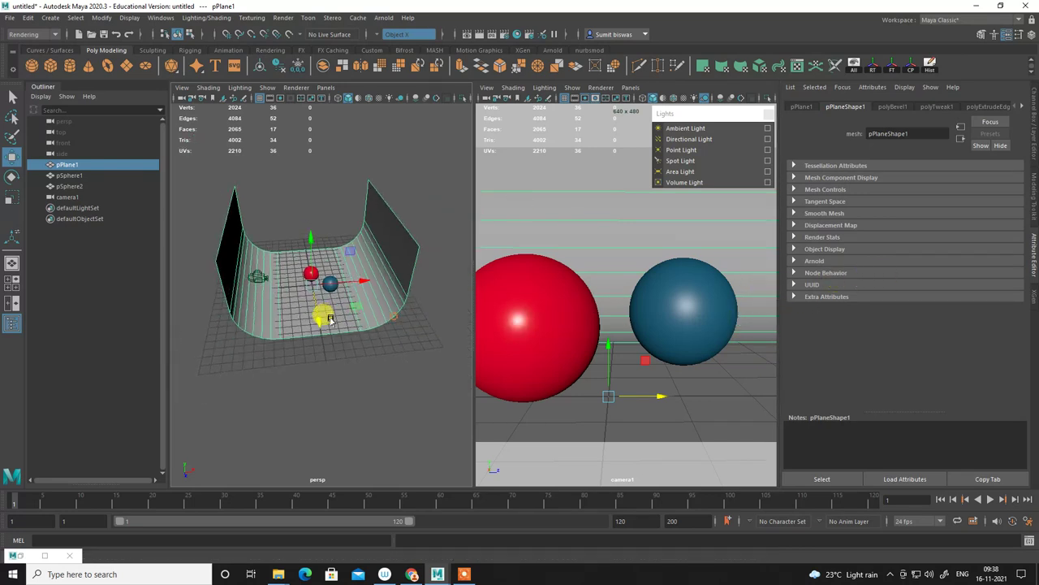
Lock camera1's translate and rotate channels in the Channel Box.
left_click(485, 98)
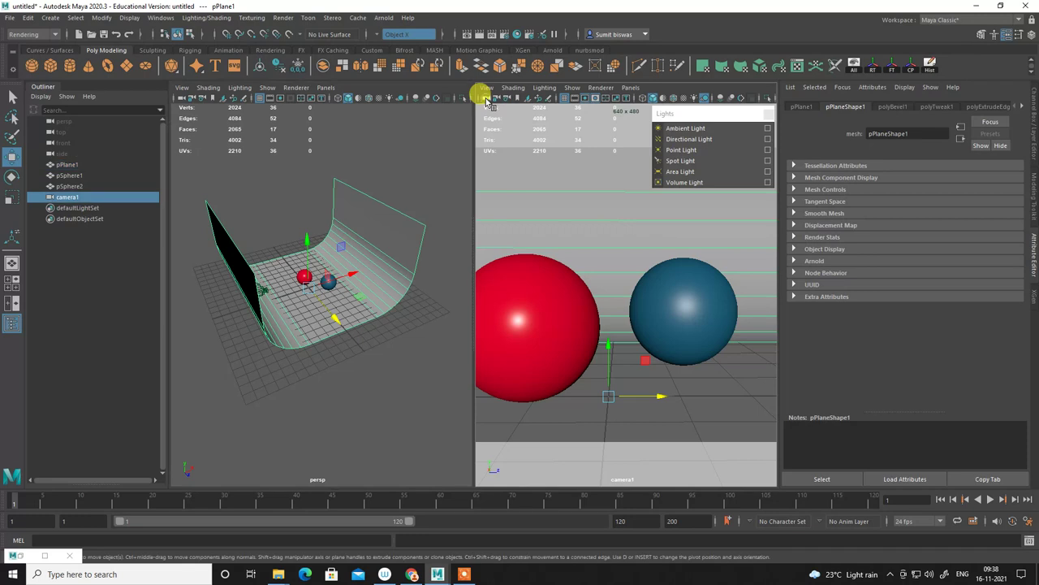
left_click(1031, 122)
left_click_drag(969, 119, 974, 197)
right_click(973, 192)
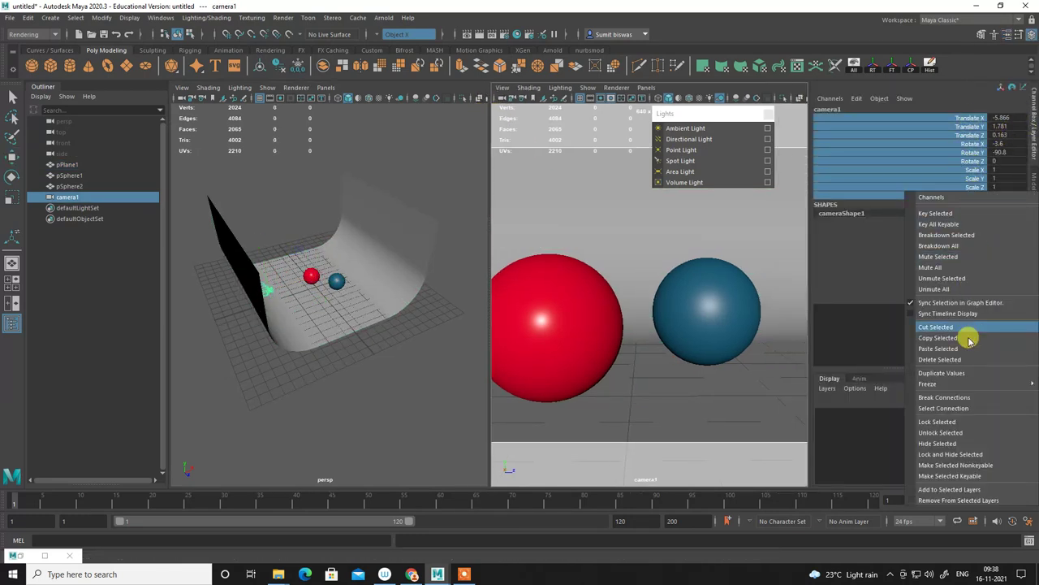
left_click(949, 422)
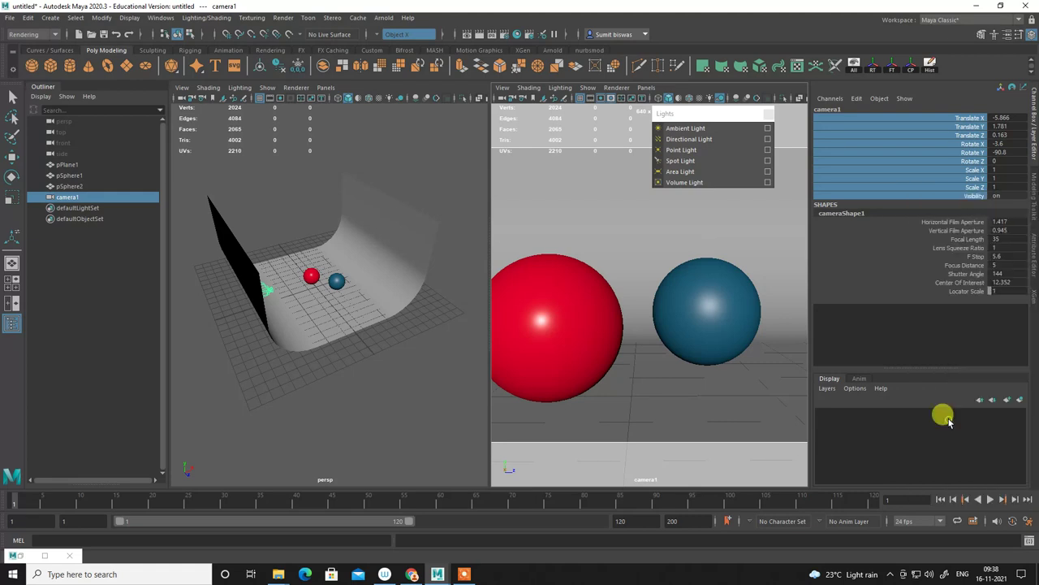
Light the camera1 view with scene lights only using hotkey 7.
left_click(661, 257)
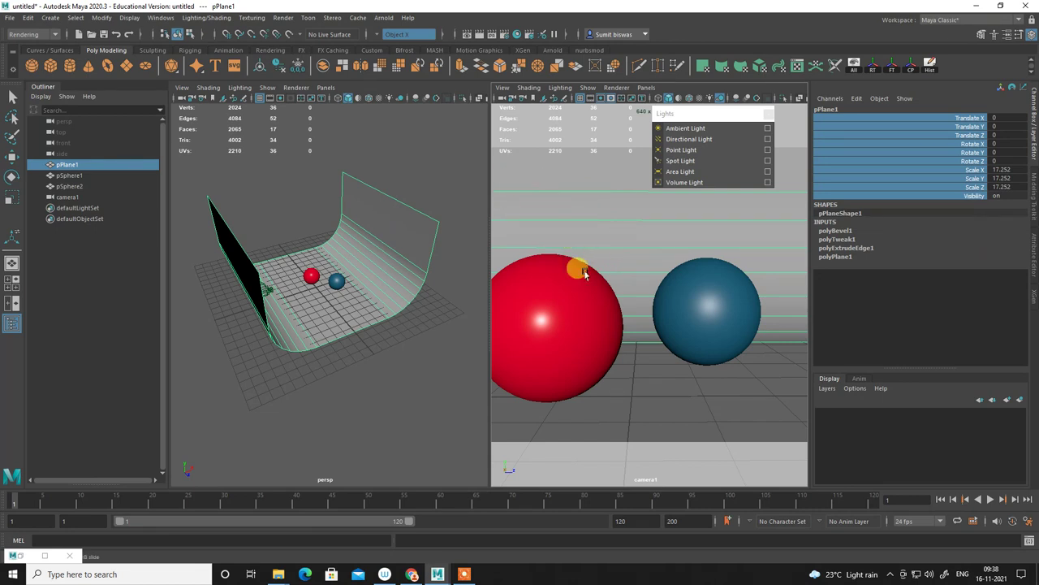
left_click(330, 400)
left_click_drag(295, 241, 359, 353, "alt")
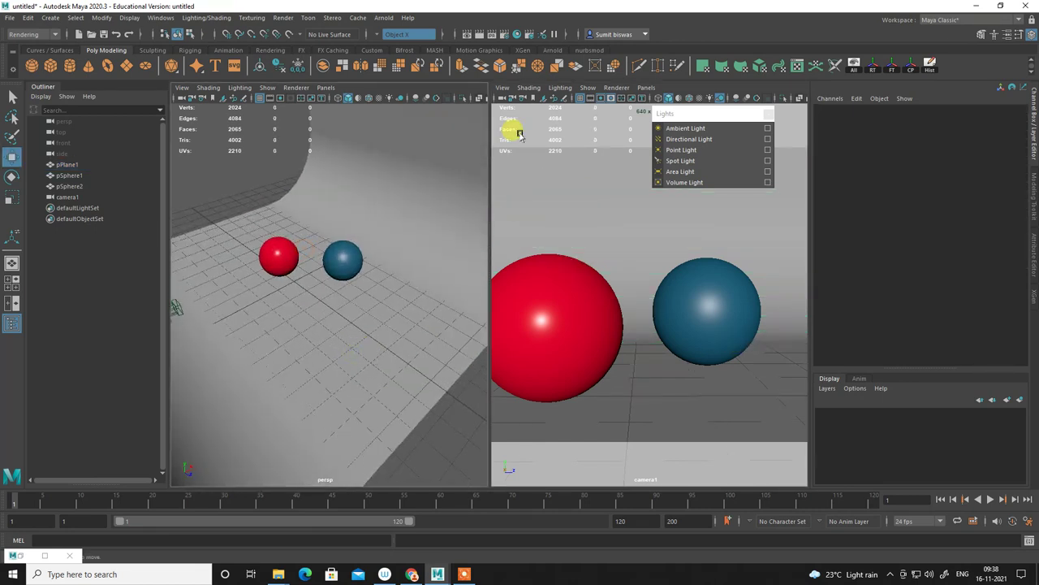
left_click(557, 87)
left_click(614, 216)
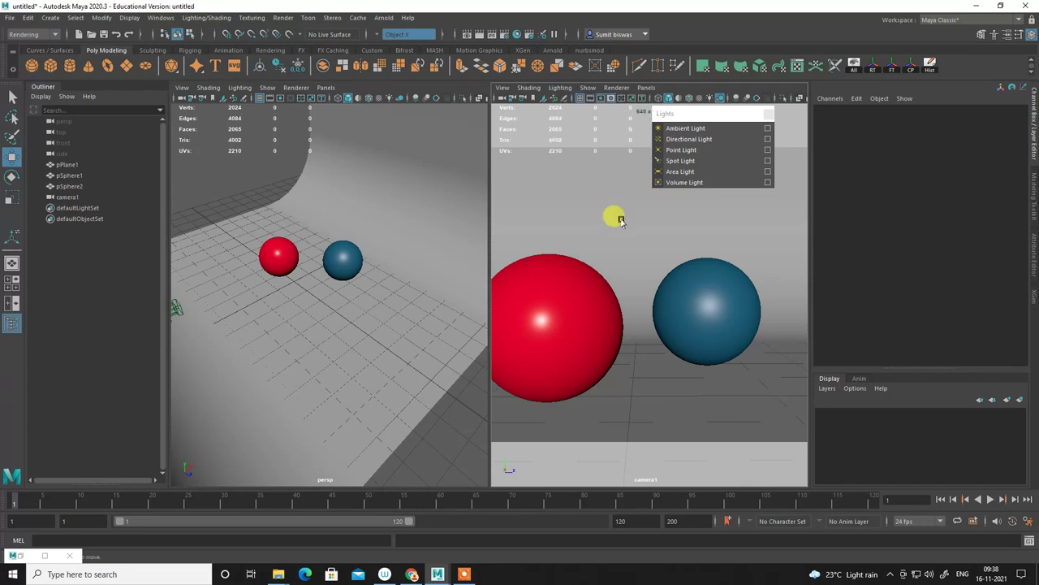
left_click(619, 220)
key("7")
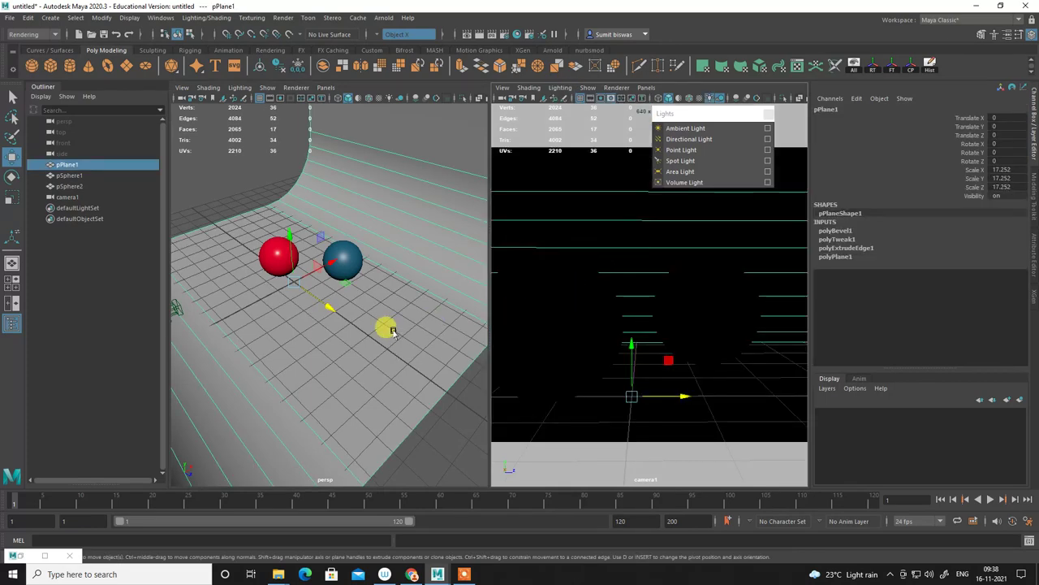
mouse_move(390, 367)
left_mouse_down("alt")
mouse_move(340, 367)
mouse_move(402, 379)
left_mouse_up("alt")
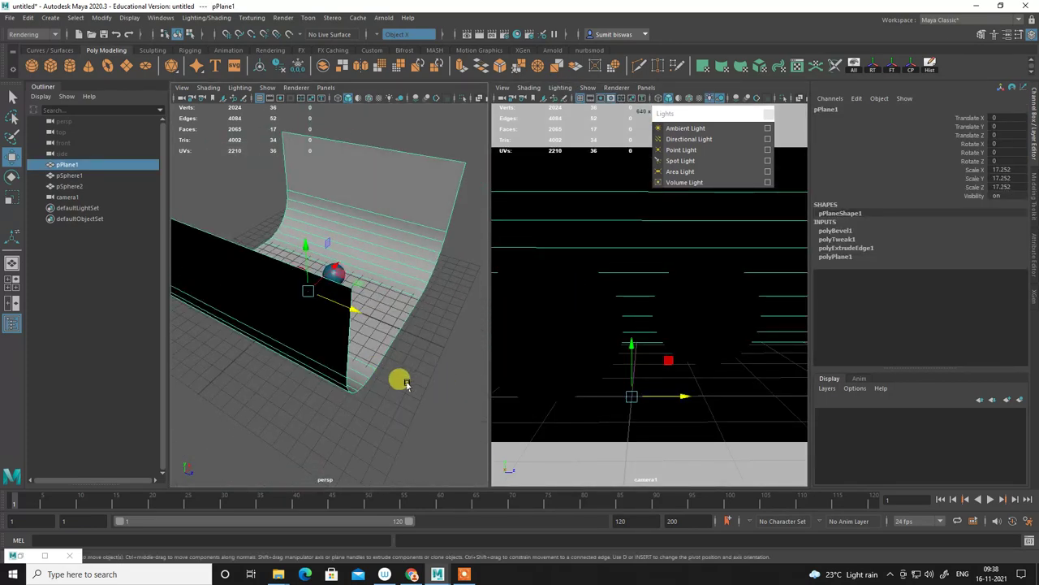
left_click(406, 385)
Create a spotlight, look through it, and pull it back toward the spheres.
left_click(698, 161)
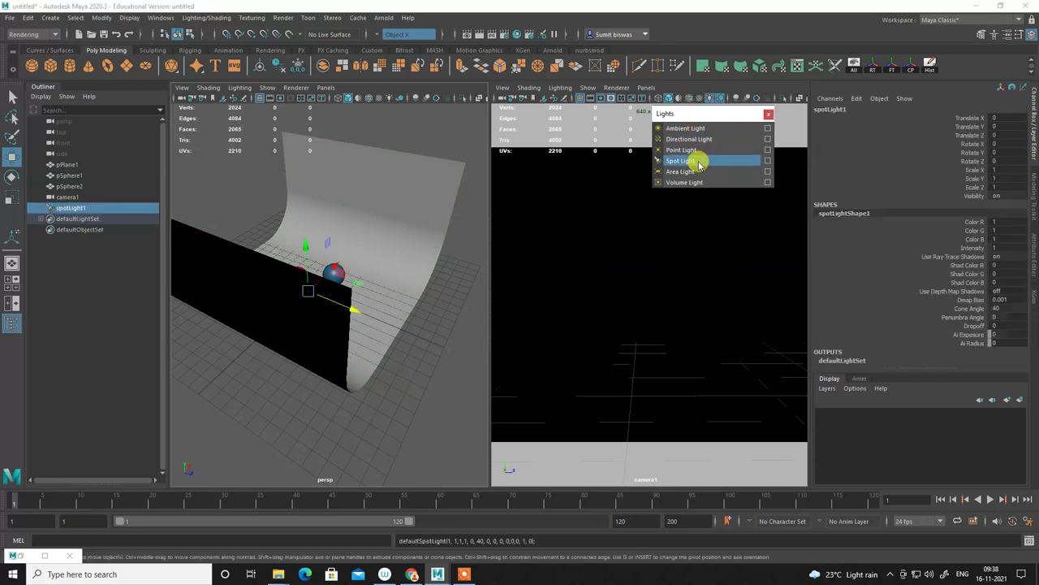
left_click(325, 88)
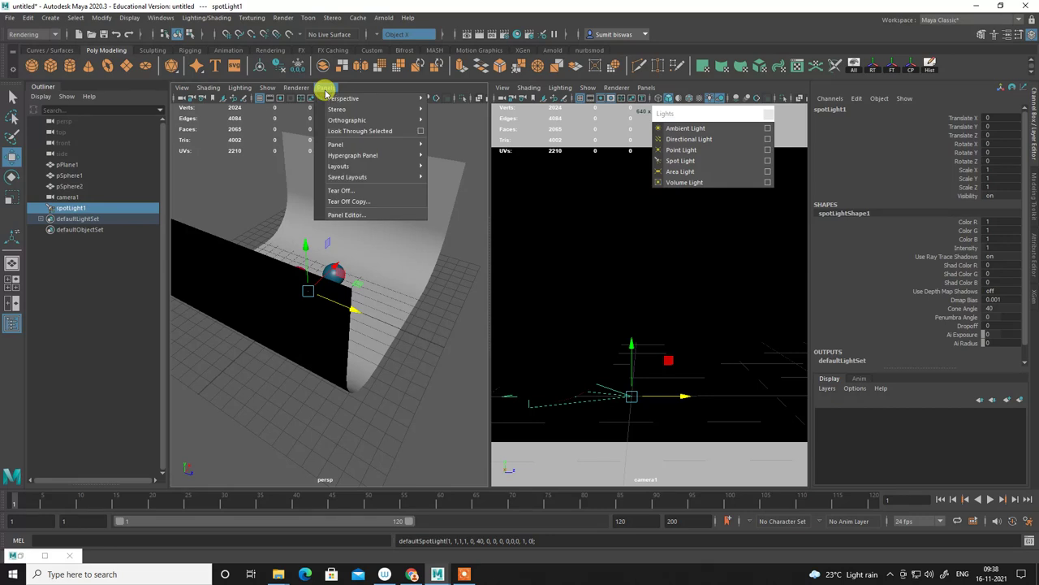
left_click(355, 133)
right_click_drag(399, 255, 239, 236, "alt")
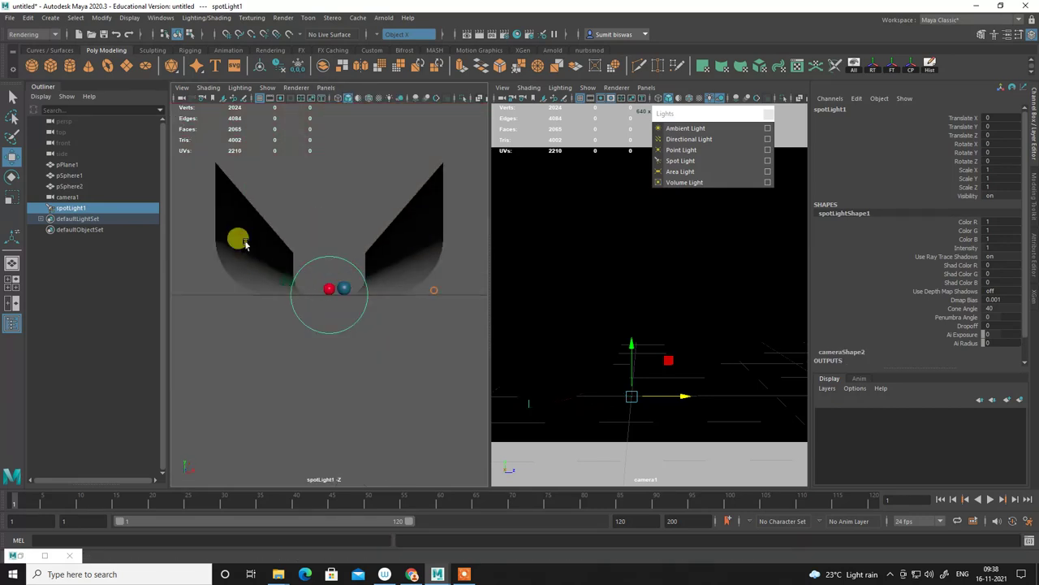
mouse_move(239, 237)
left_mouse_down("alt")
mouse_move(385, 286)
mouse_move(390, 301)
mouse_move(309, 279)
mouse_move(346, 299)
mouse_move(371, 269)
mouse_move(360, 278)
mouse_move(323, 254)
left_mouse_up("alt")
right_click_drag(323, 253, 326, 263, "alt")
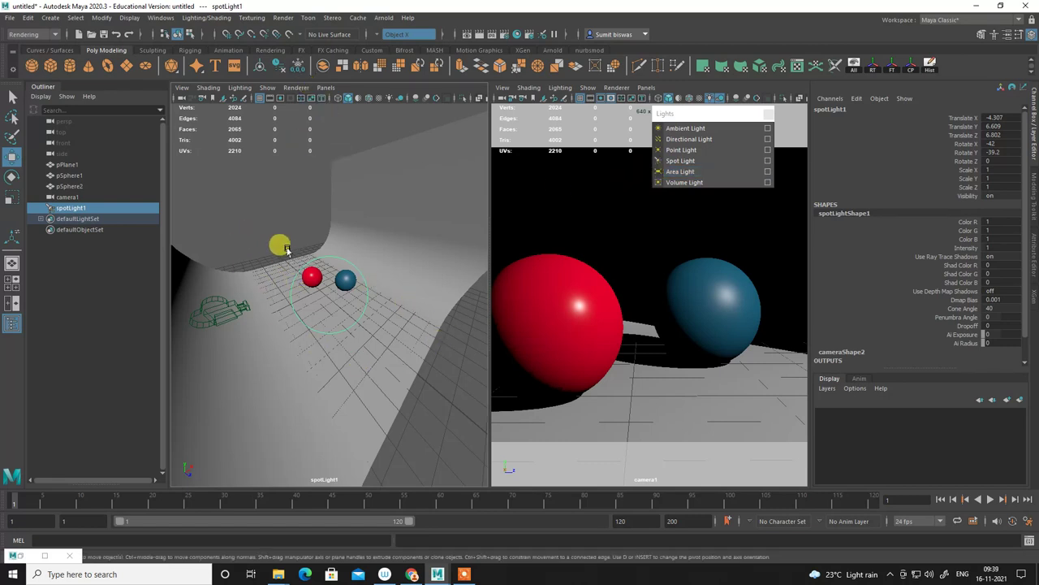
Re-aim the spotlight so the spheres' shadows fall on the curved backdrop.
left_click_drag(299, 303, 343, 322, "alt")
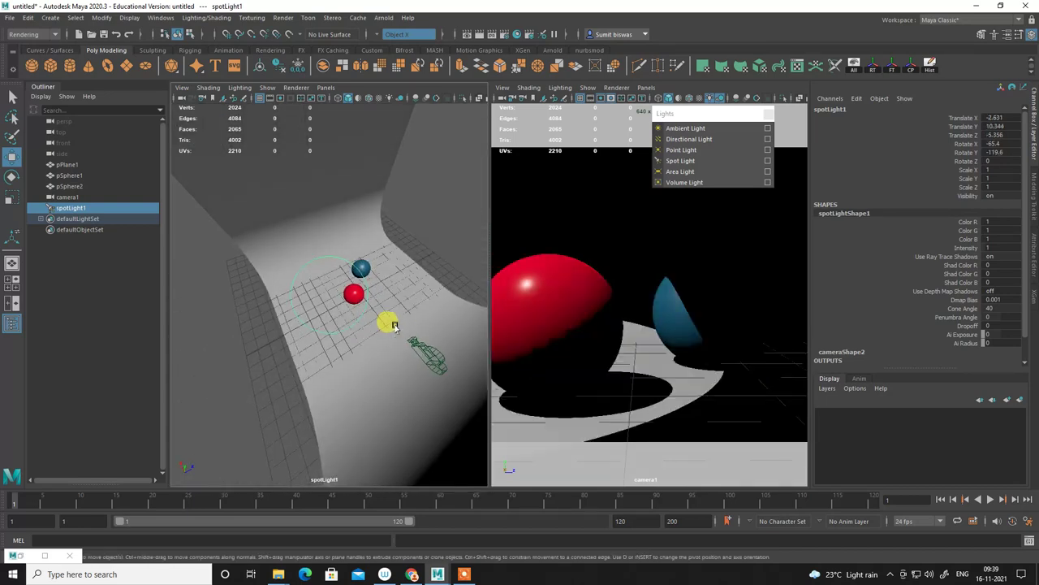
middle_click_drag(343, 323, 331, 322, "alt")
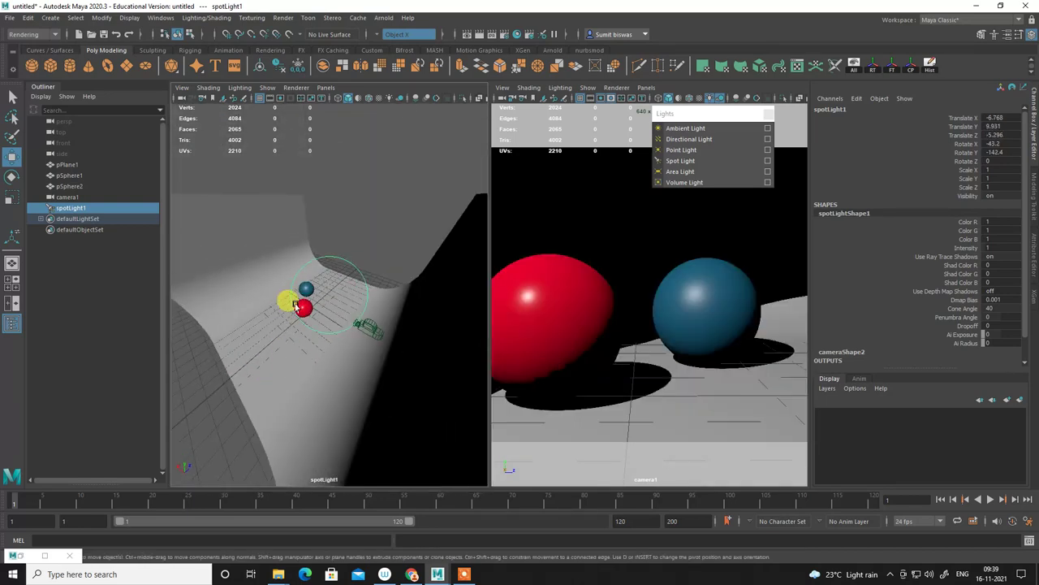
mouse_move(332, 322)
left_mouse_down("alt")
mouse_move(300, 330)
mouse_move(302, 317)
mouse_move(316, 318)
mouse_move(250, 343)
mouse_move(205, 336)
mouse_move(306, 300)
mouse_move(304, 287)
mouse_move(323, 312)
mouse_move(369, 302)
mouse_move(352, 282)
left_mouse_up("alt")
scroll(371, 306, "down", 5)
scroll(351, 282, "up", 2)
scroll(355, 298, "up", 1)
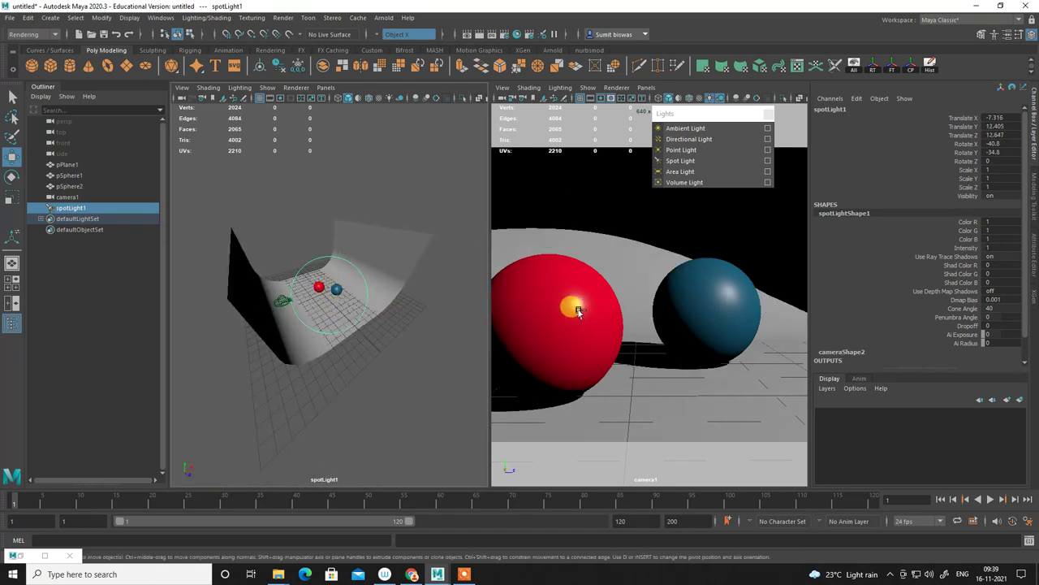
left_click(1033, 244)
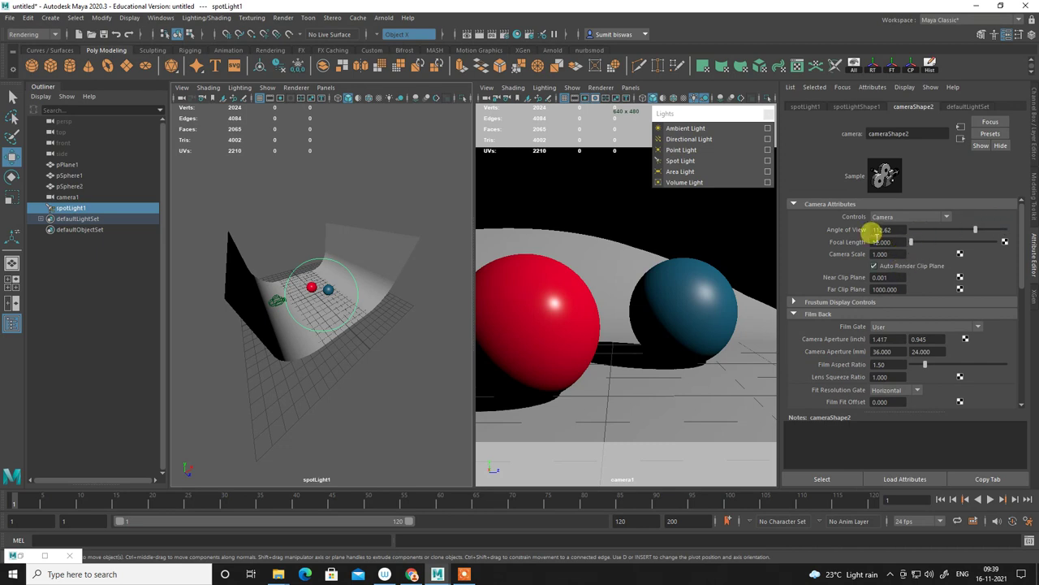
Give spotLight1 a Penumbra Angle of 10 and a Cone Angle of 56.388.
left_click(65, 208)
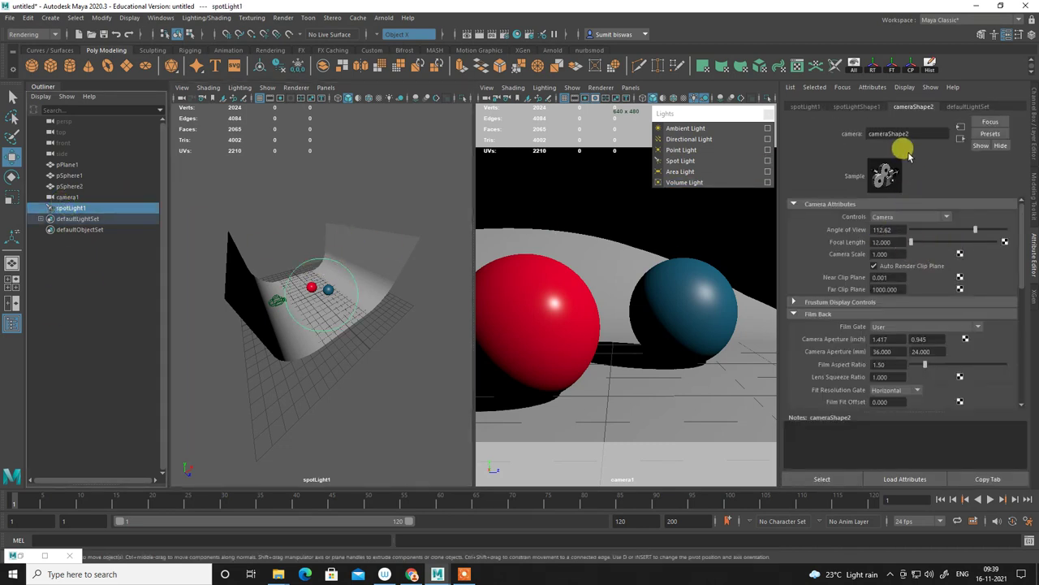
left_click(799, 104)
left_click(848, 106)
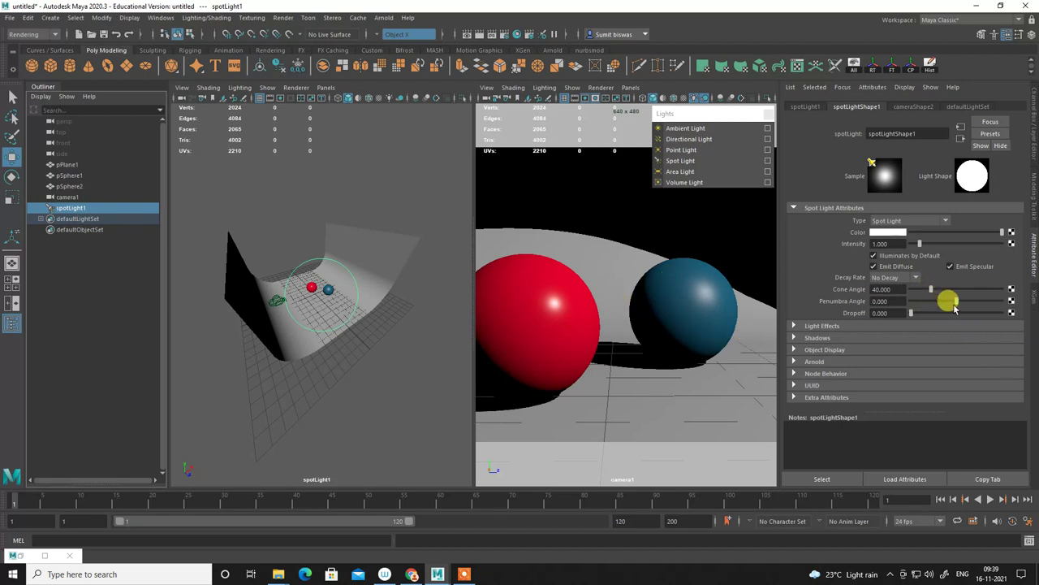
left_click_drag(959, 302, 1009, 300)
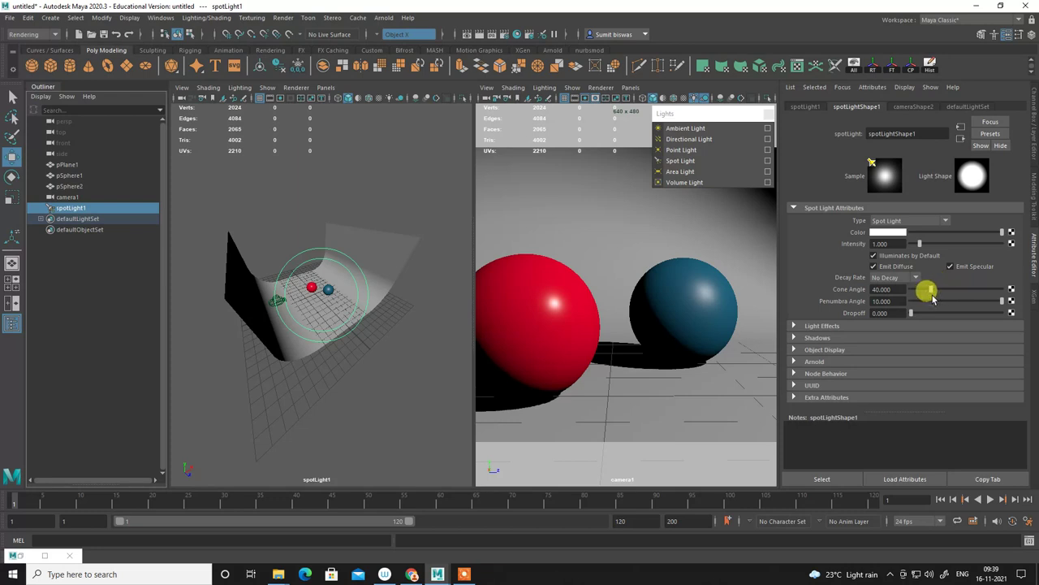
left_click_drag(932, 299, 939, 294)
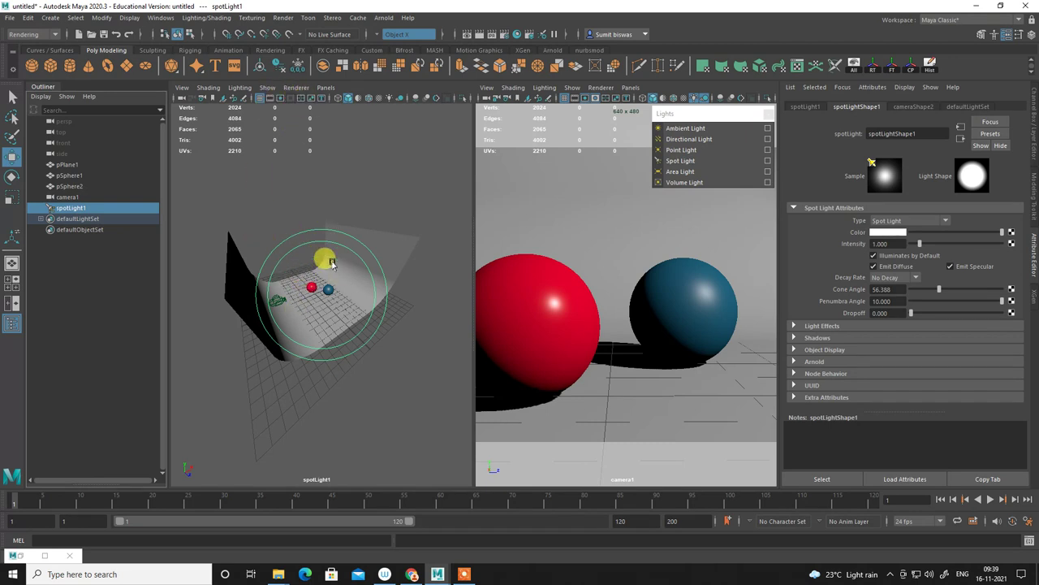
Switch the left viewport back to persp and frame the whole scene.
left_click(325, 87)
mouse_move(344, 99)
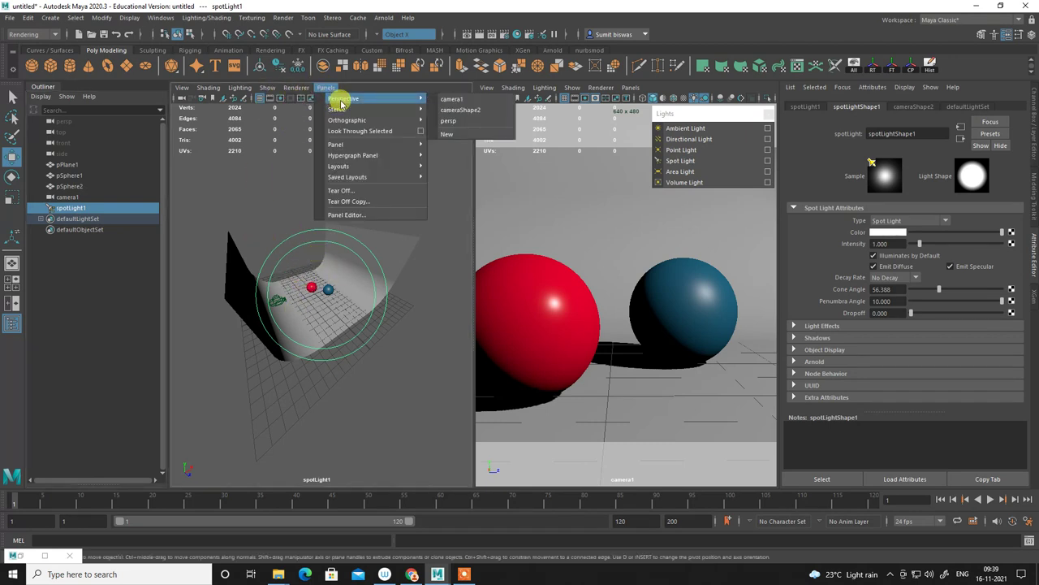
left_click(456, 121)
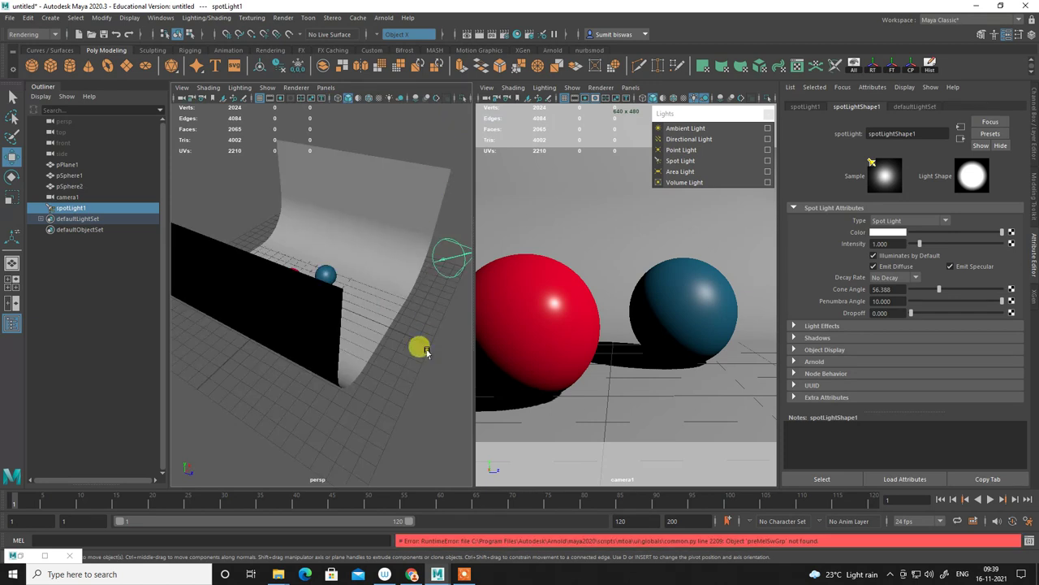
left_click(417, 348)
key("f")
left_click_drag(382, 351, 390, 309, "alt")
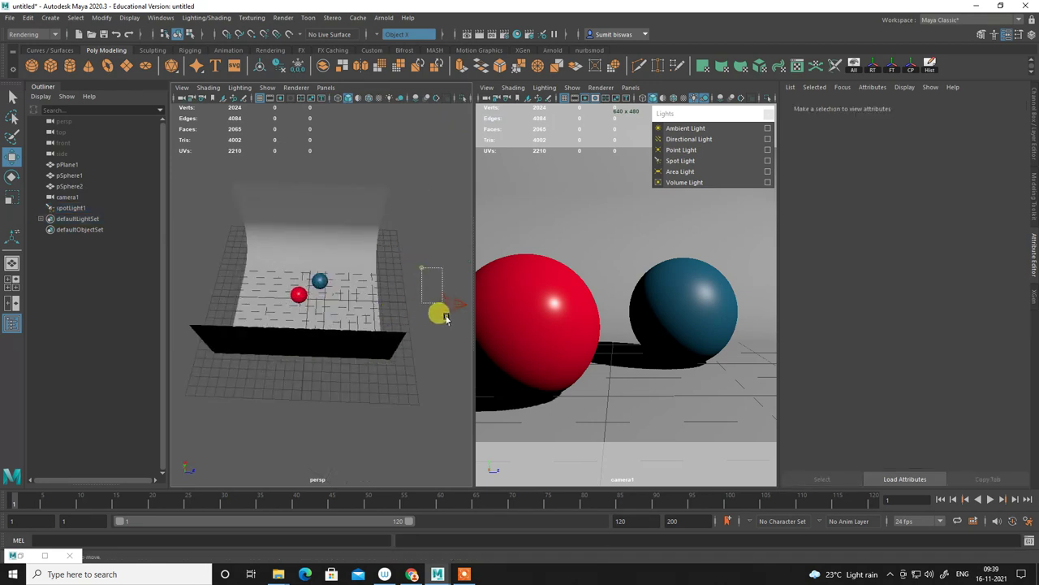
Select spotLight1 and duplicate it with Ctrl+D into spotLight2.
left_click(441, 321)
left_click_drag(441, 341, 406, 319, "alt")
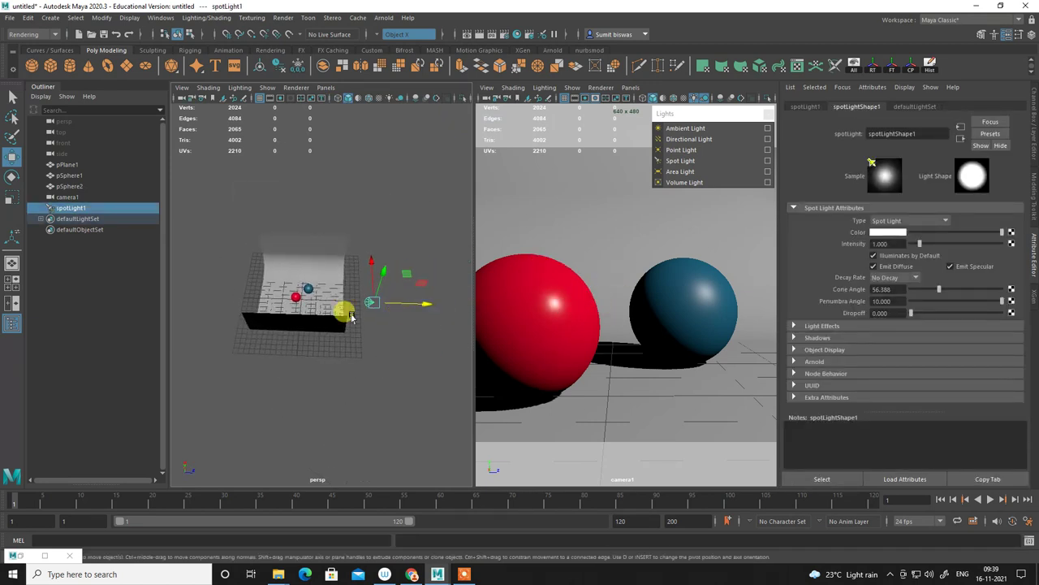
right_click_drag(351, 317, 396, 292, "alt")
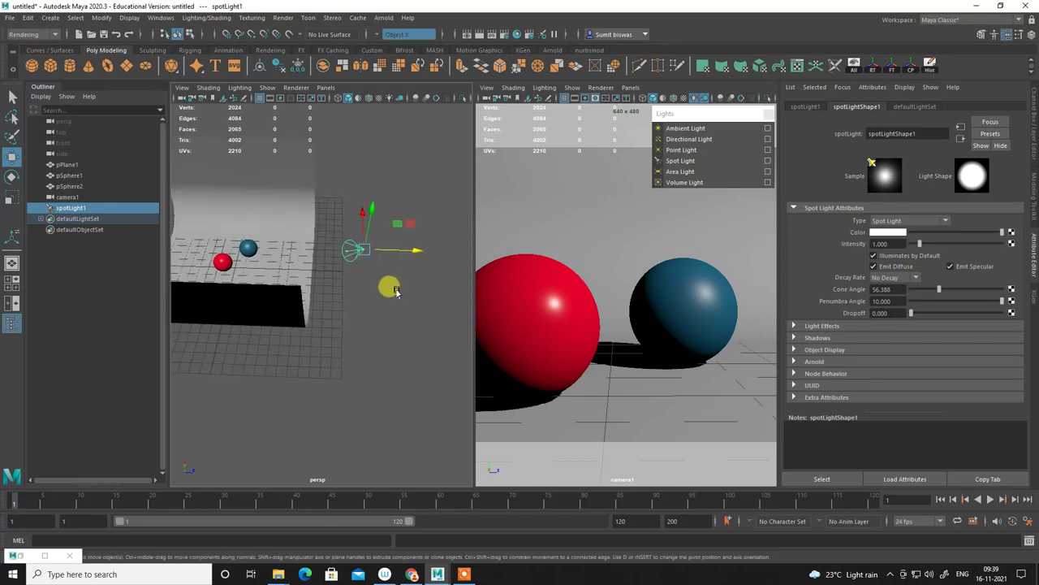
left_click_drag(396, 292, 365, 287, "alt")
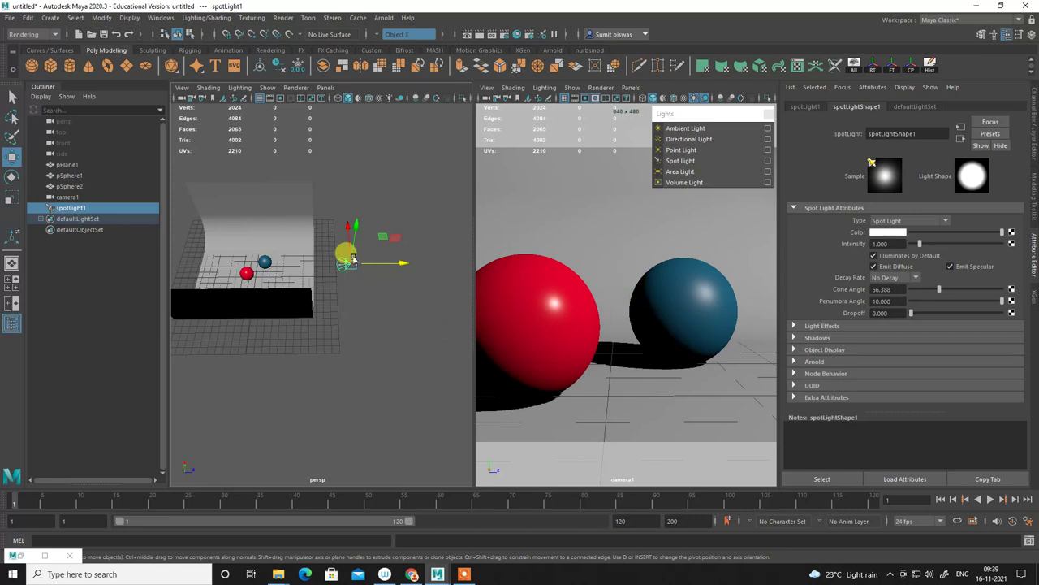
left_click_drag(347, 254, 371, 280, "alt")
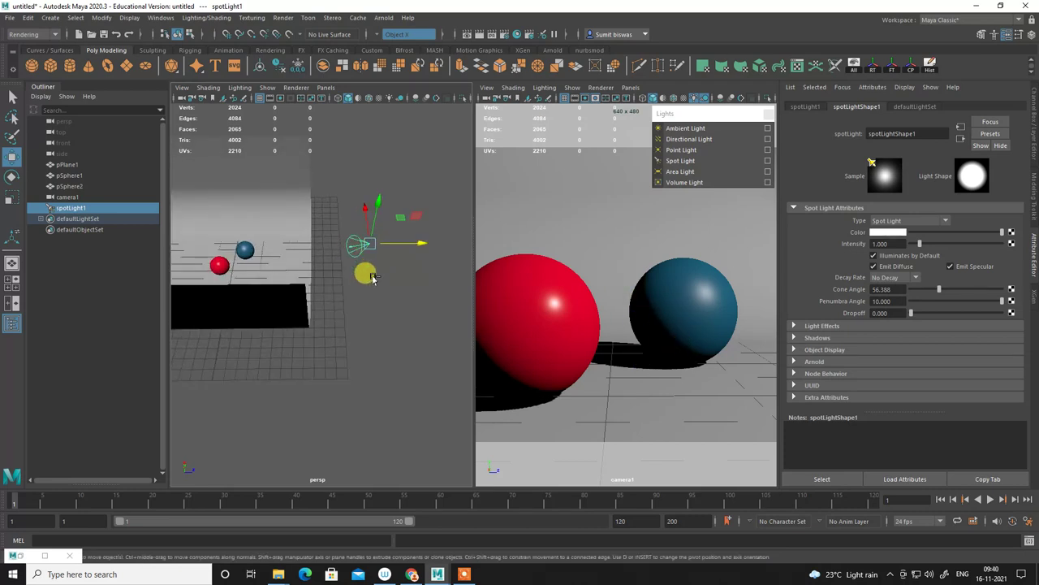
key("ctrl+d")
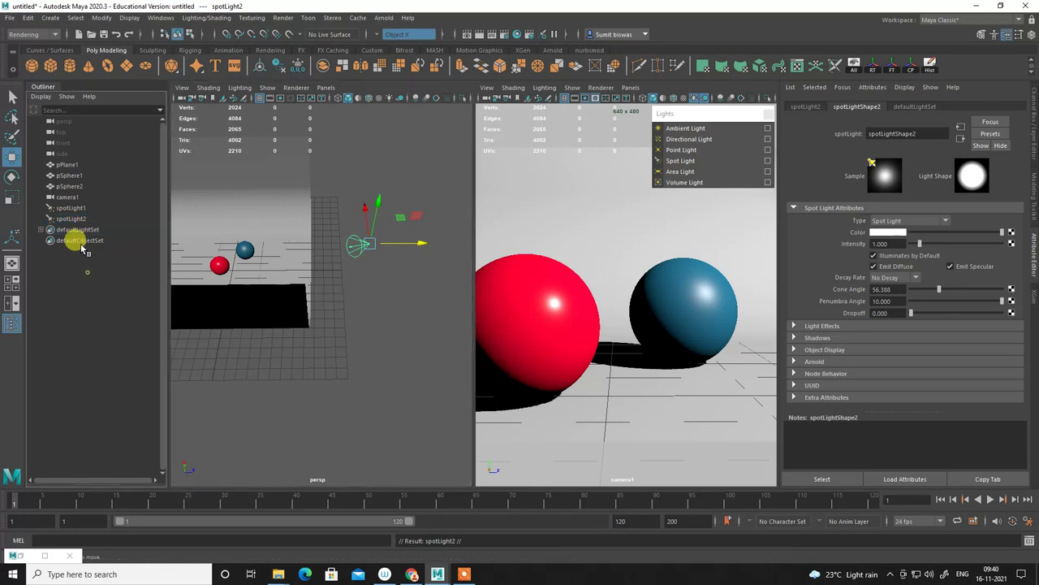
Look through spotLight2 and aim it at the spheres, accepting the save prompt.
left_click(84, 249)
left_click(69, 217)
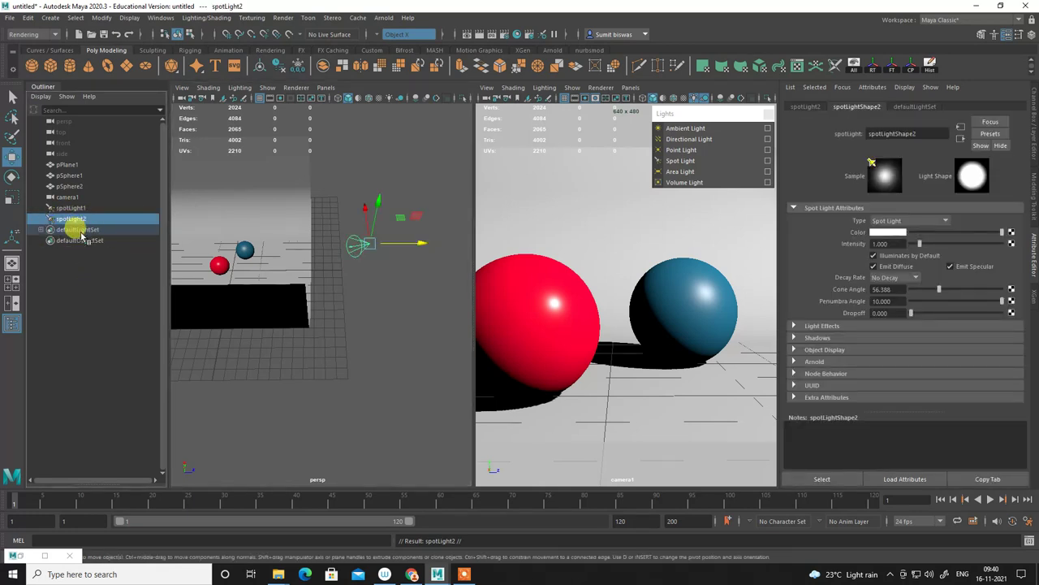
left_click(328, 88)
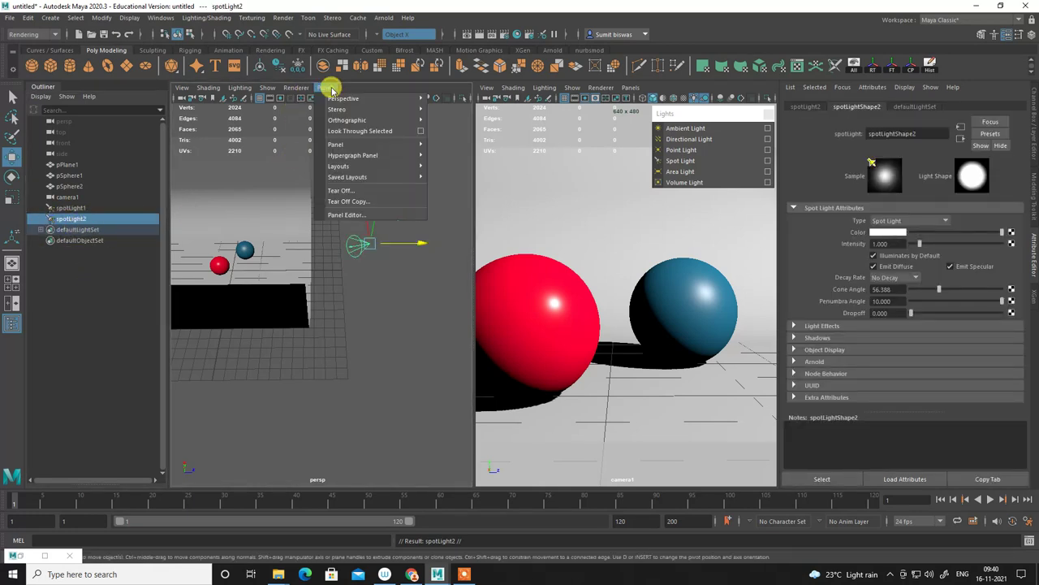
left_click(356, 131)
mouse_move(225, 283)
left_mouse_down("alt")
mouse_move(367, 288)
mouse_move(371, 276)
mouse_move(325, 271)
mouse_move(320, 251)
mouse_move(329, 261)
mouse_move(295, 267)
mouse_move(293, 246)
mouse_move(326, 248)
left_mouse_up("alt")
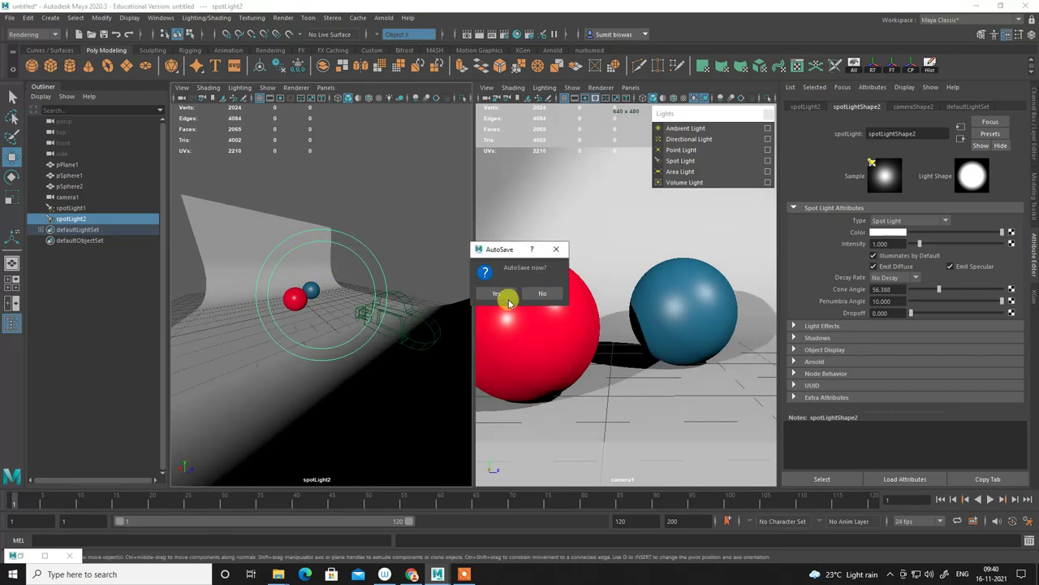
left_click(498, 301)
mouse_move(420, 309)
left_mouse_down("alt")
mouse_move(274, 309)
mouse_move(347, 277)
mouse_move(341, 268)
mouse_move(325, 290)
left_mouse_up("alt")
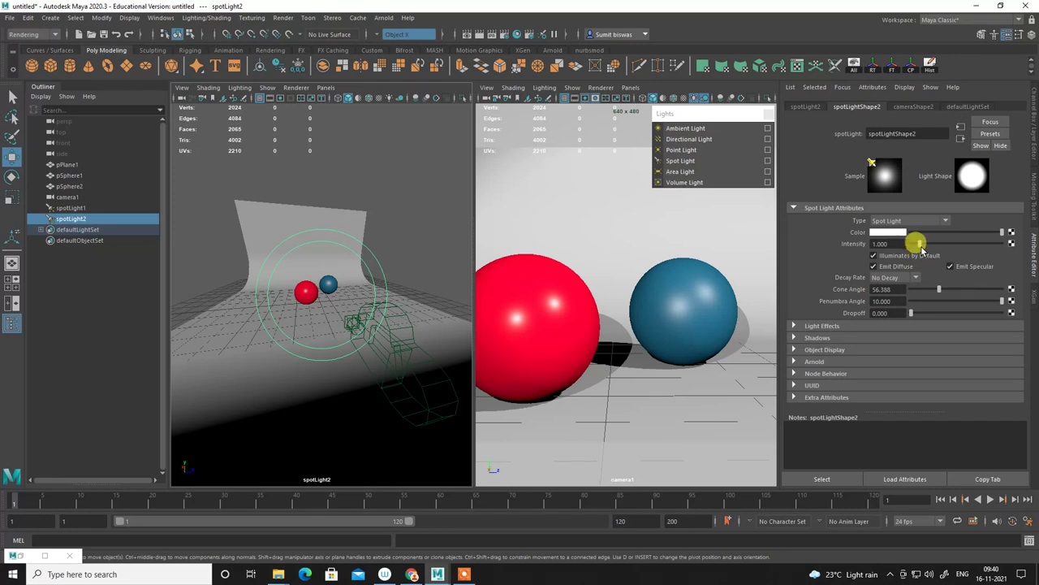
Lower spotLight2's intensity to 0.422 and turn off its Emit Specular.
left_click_drag(919, 243, 914, 246)
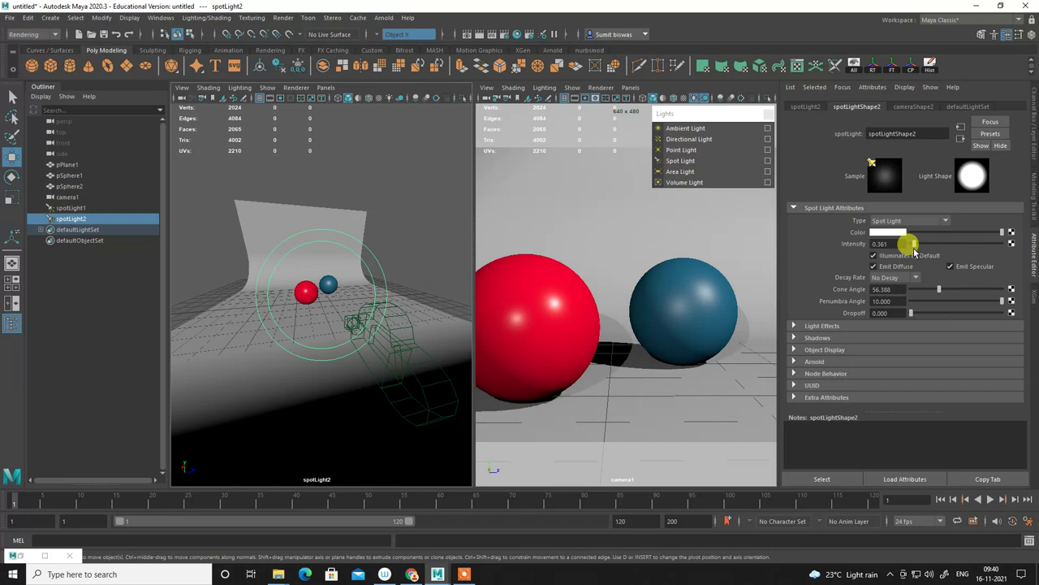
left_click_drag(915, 248, 915, 250)
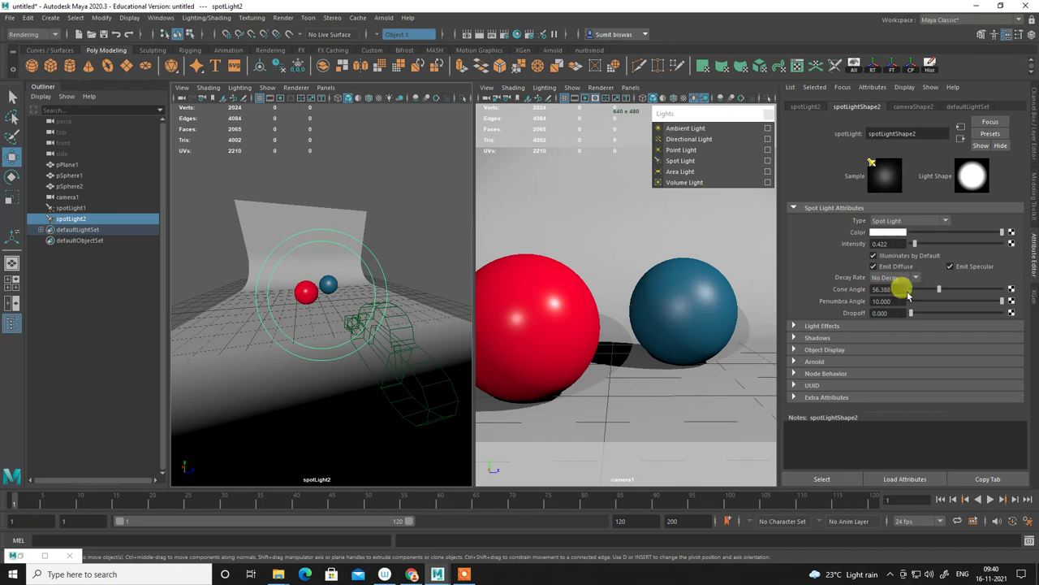
left_click(951, 267)
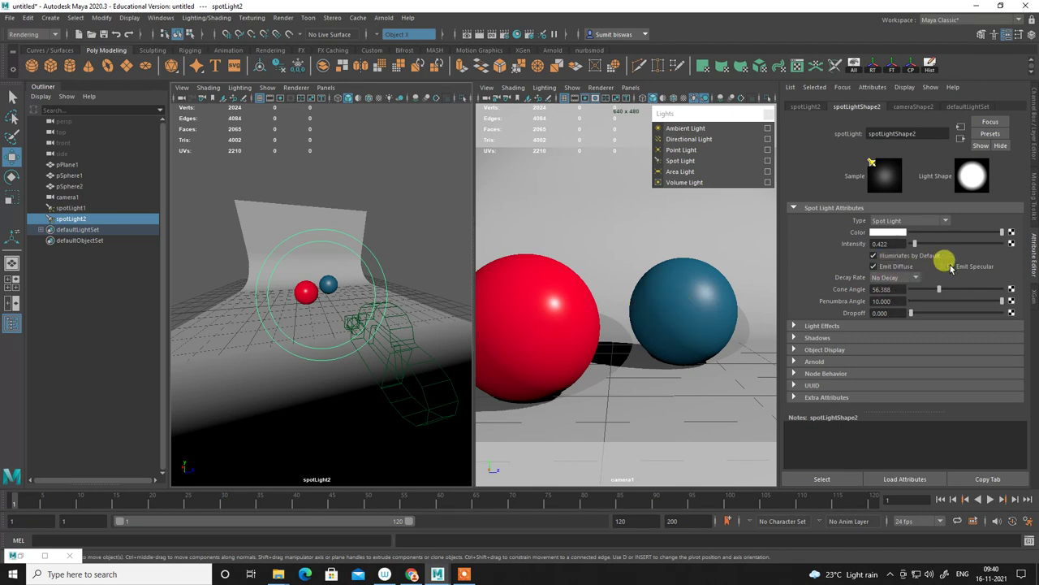
left_click(951, 267)
left_click(951, 267)
left_click(951, 266)
left_click(951, 266)
left_click(951, 267)
left_click(951, 266)
left_click(951, 266)
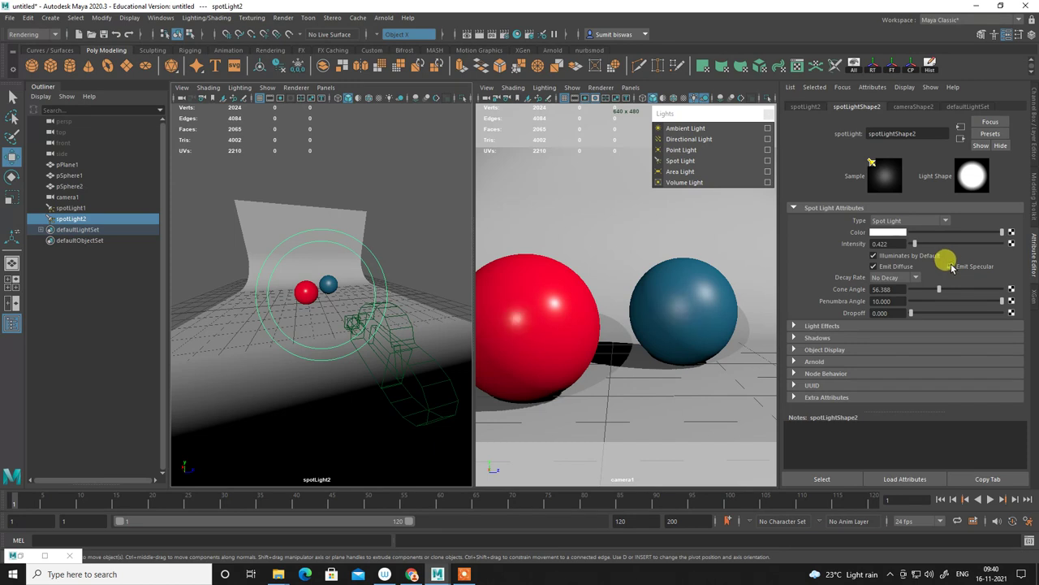
left_click(951, 266)
left_click(951, 266)
left_click(951, 266)
left_click(394, 196)
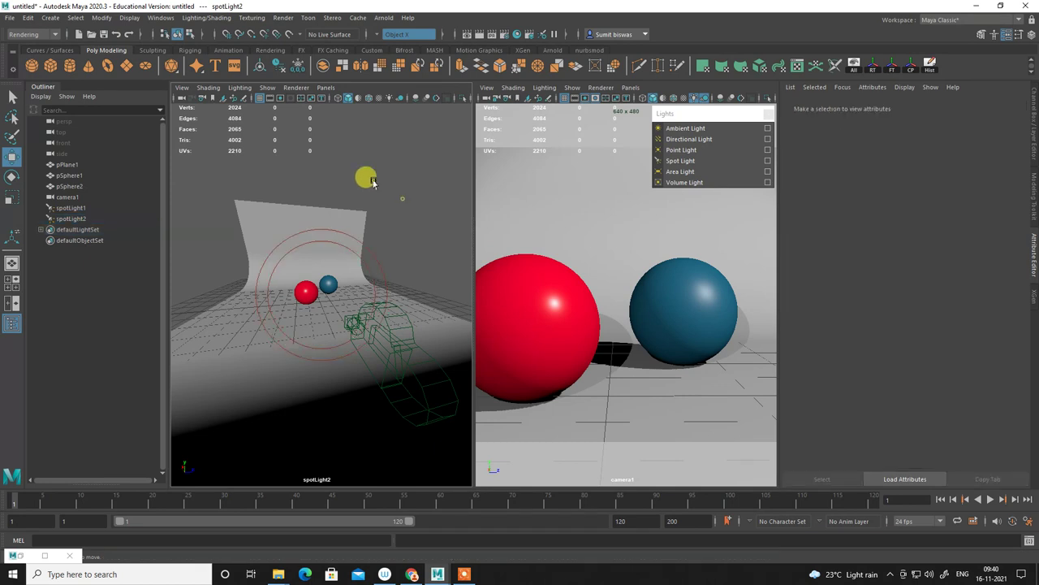
left_click(323, 87)
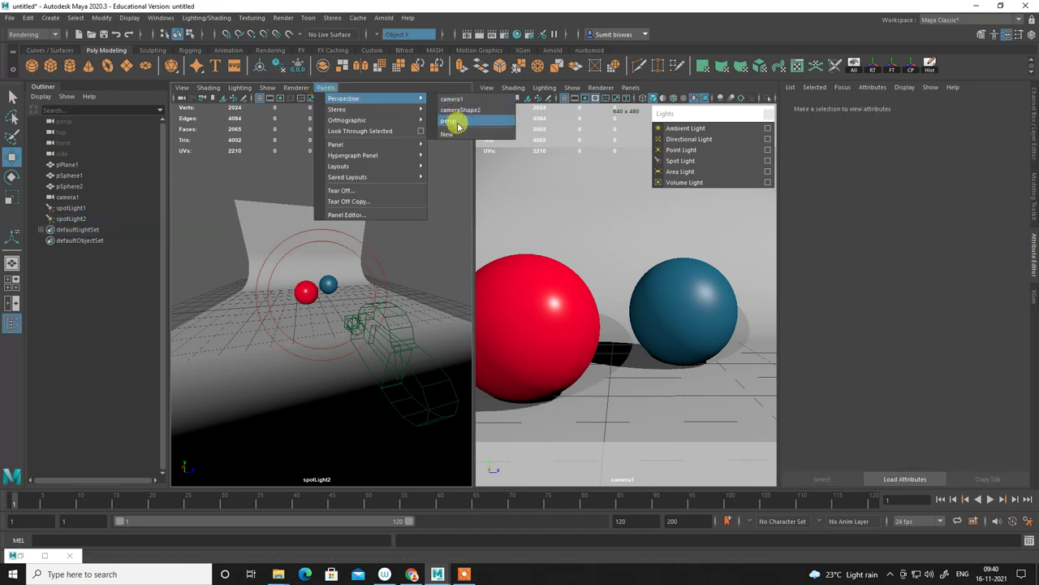
Return the left view to the persp camera, looking down at the scene.
left_click(453, 122)
mouse_move(374, 255)
left_mouse_down("alt")
mouse_move(352, 325)
mouse_move(285, 204)
mouse_move(335, 242)
mouse_move(399, 344)
mouse_move(297, 309)
mouse_move(283, 197)
mouse_move(387, 300)
mouse_move(376, 316)
mouse_move(378, 262)
mouse_move(390, 260)
left_mouse_up("alt")
left_click(389, 259)
mouse_move(325, 271)
left_mouse_down("alt")
mouse_move(371, 318)
mouse_move(349, 286)
mouse_move(361, 296)
left_mouse_up("alt")
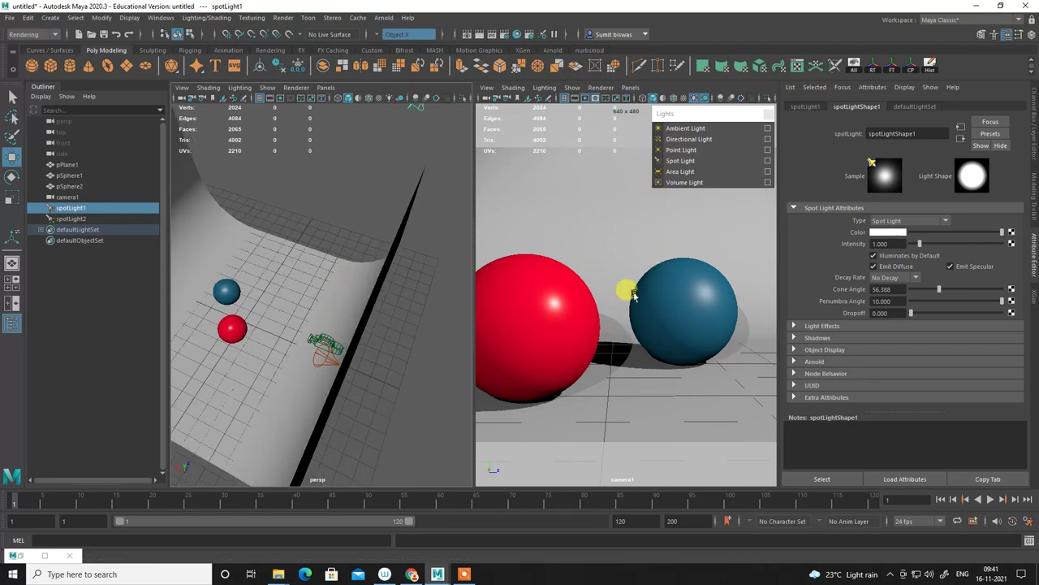
Uncheck Use Ray Trace Shadows in spotLight2's Shadows settings.
left_click(314, 352)
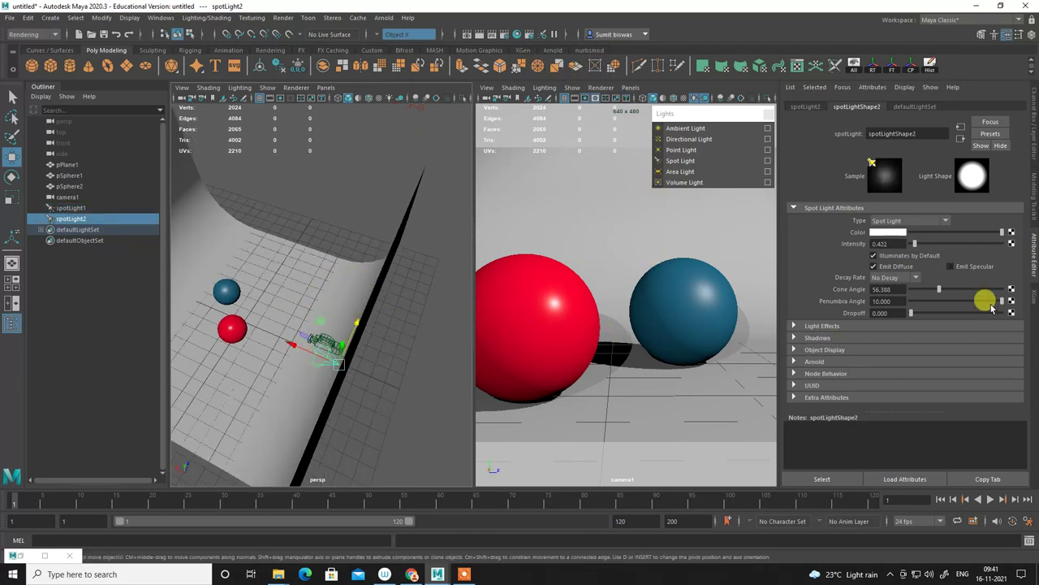
left_click(836, 326)
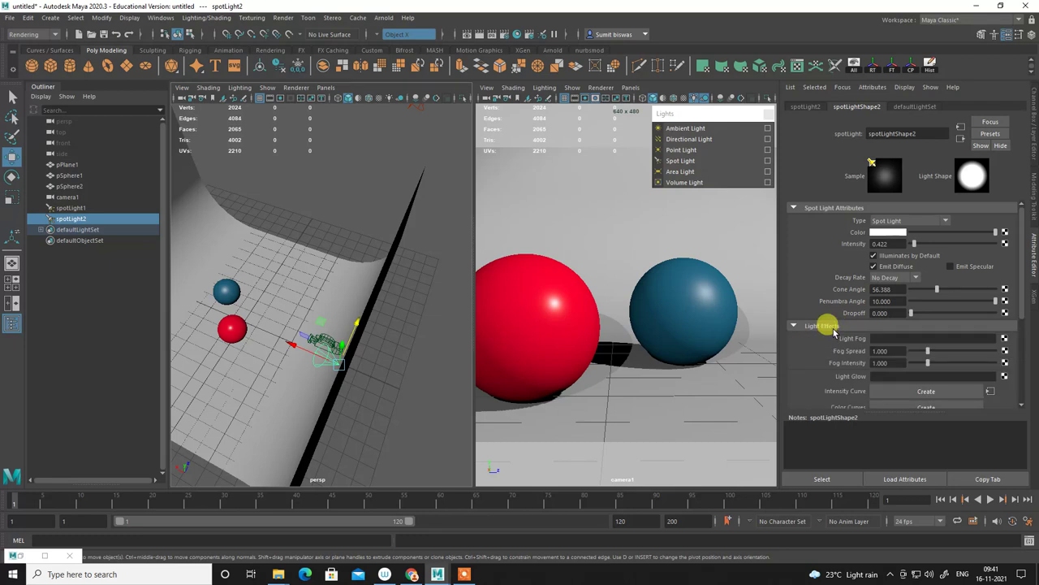
left_click(835, 328)
left_click(836, 336)
scroll(885, 381, "down", 3)
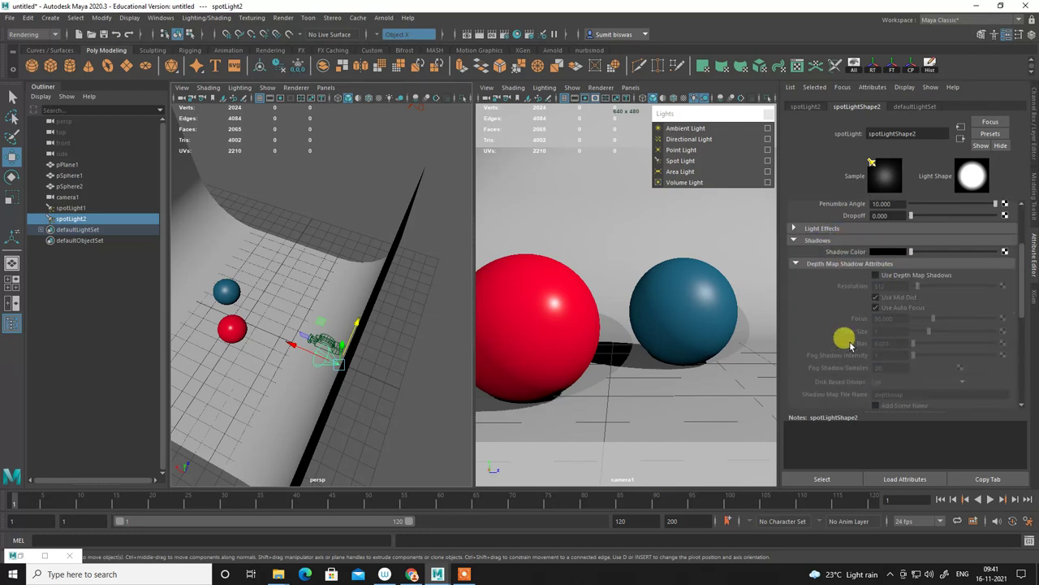
scroll(862, 354, "down", 3)
left_click(875, 372)
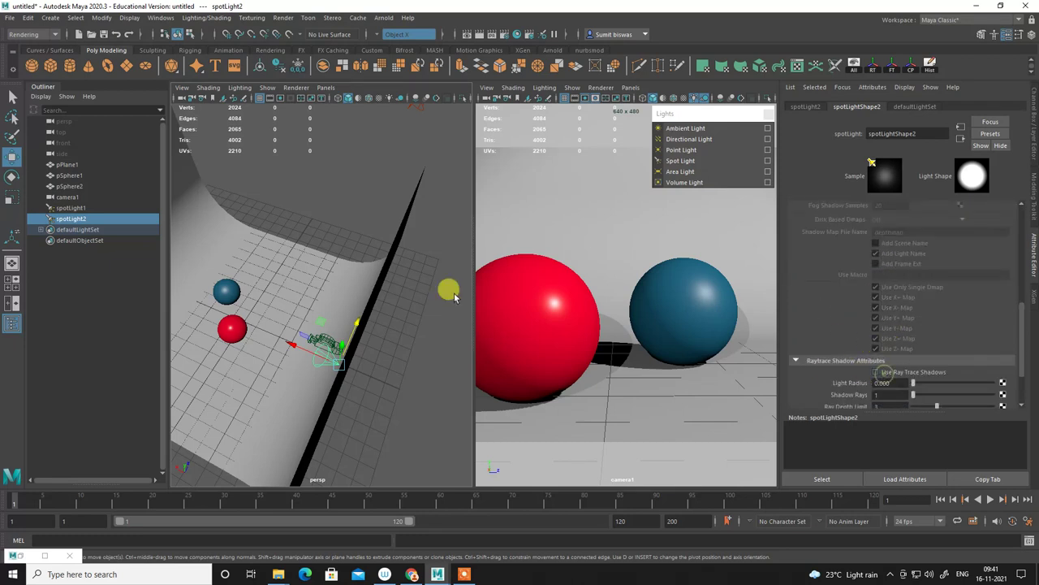
Orbit to the scene's other side and select spotLight1, then the backdrop plane.
mouse_move(260, 271)
left_mouse_down("alt")
mouse_move(157, 293)
mouse_move(480, 244)
left_mouse_up("alt")
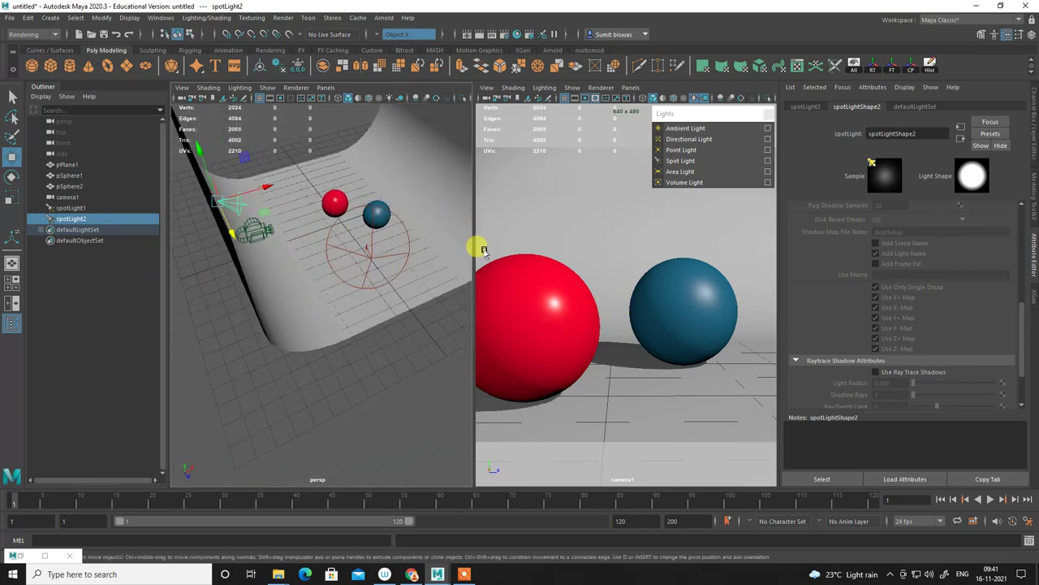
left_click(369, 258)
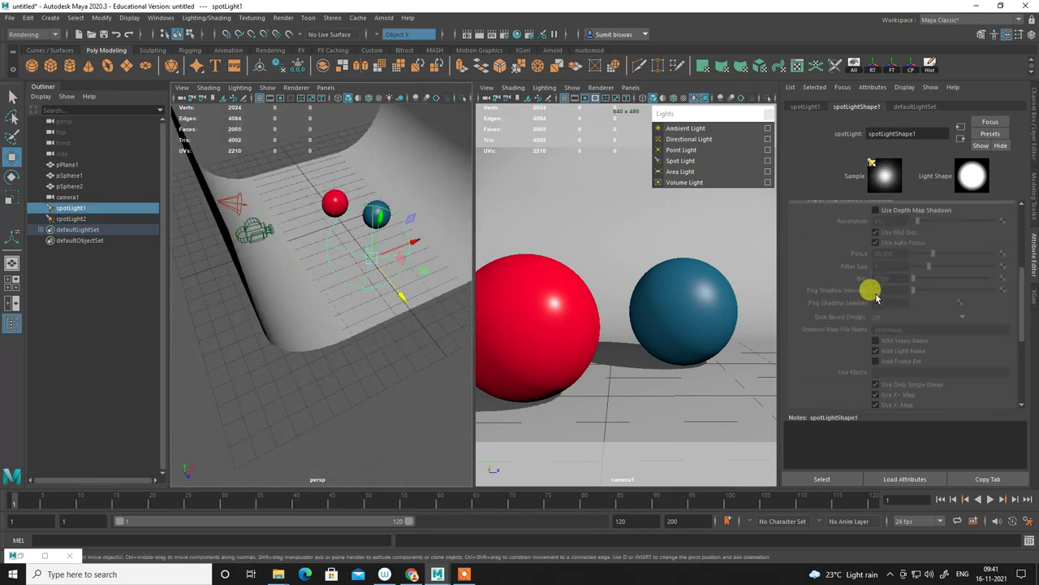
scroll(881, 291, "up", 5)
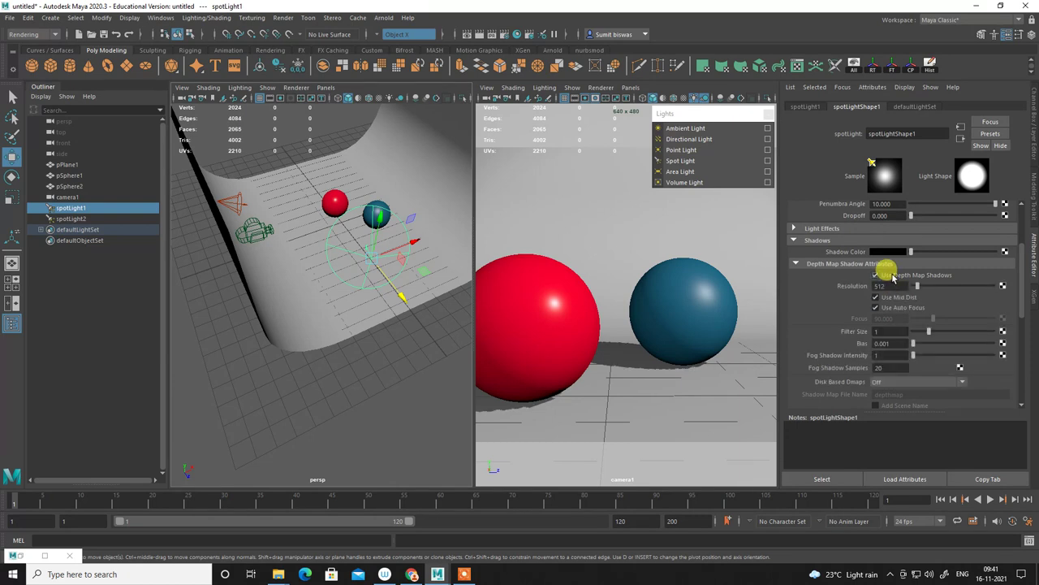
left_click(574, 160)
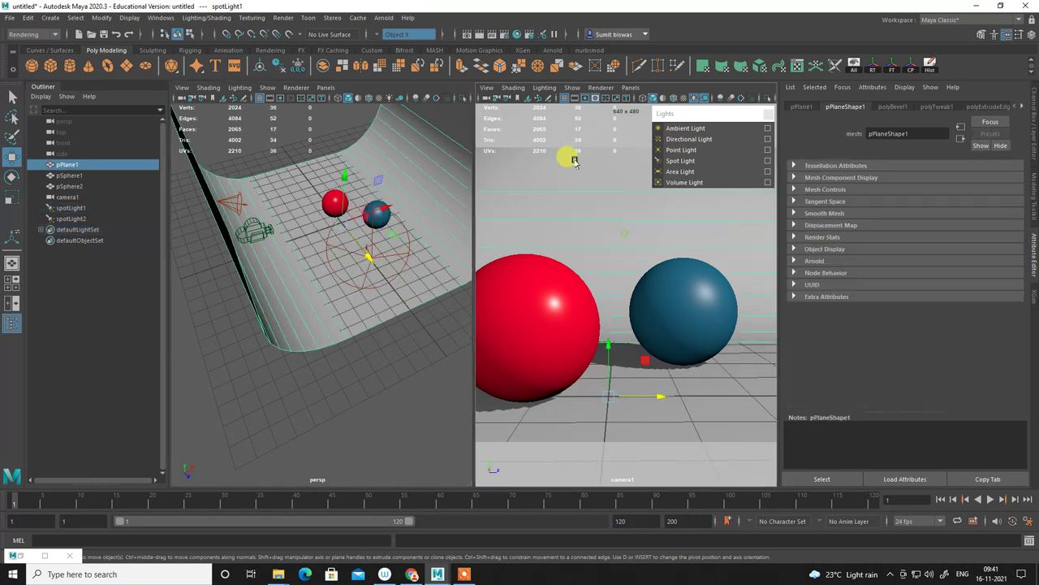
Render camera1's current frame and float the Render View window on the left.
left_click(492, 34)
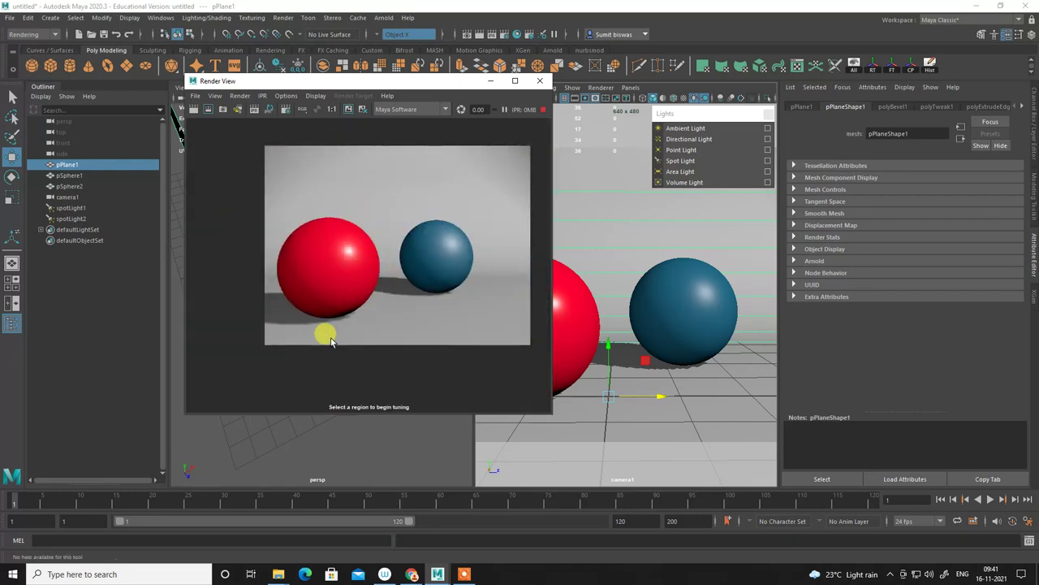
left_click_drag(355, 81, 762, 122)
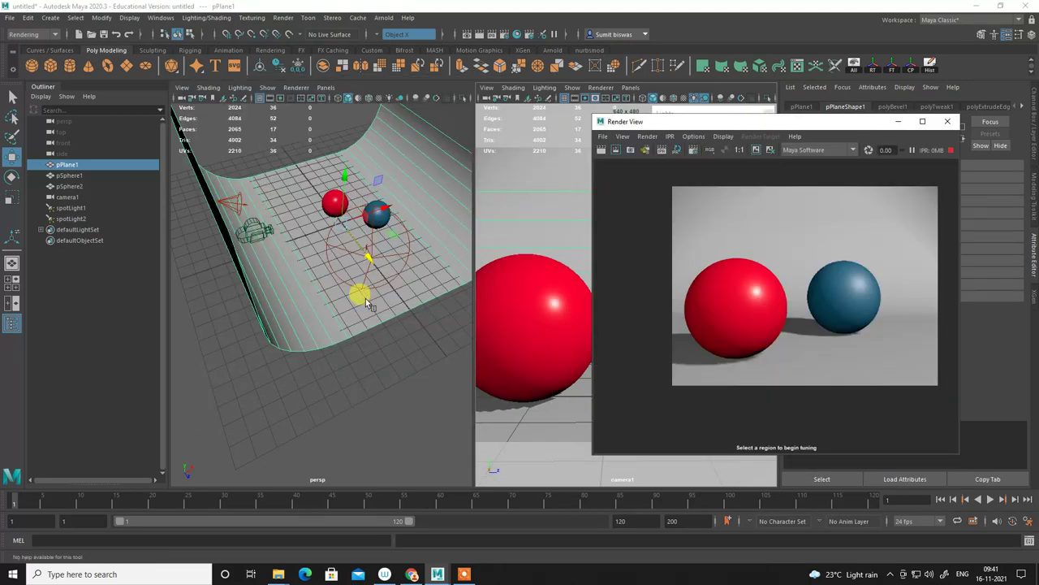
left_click(382, 376)
mouse_move(326, 256)
left_mouse_down("alt")
mouse_move(401, 287)
mouse_move(450, 293)
mouse_move(373, 301)
left_mouse_up("alt")
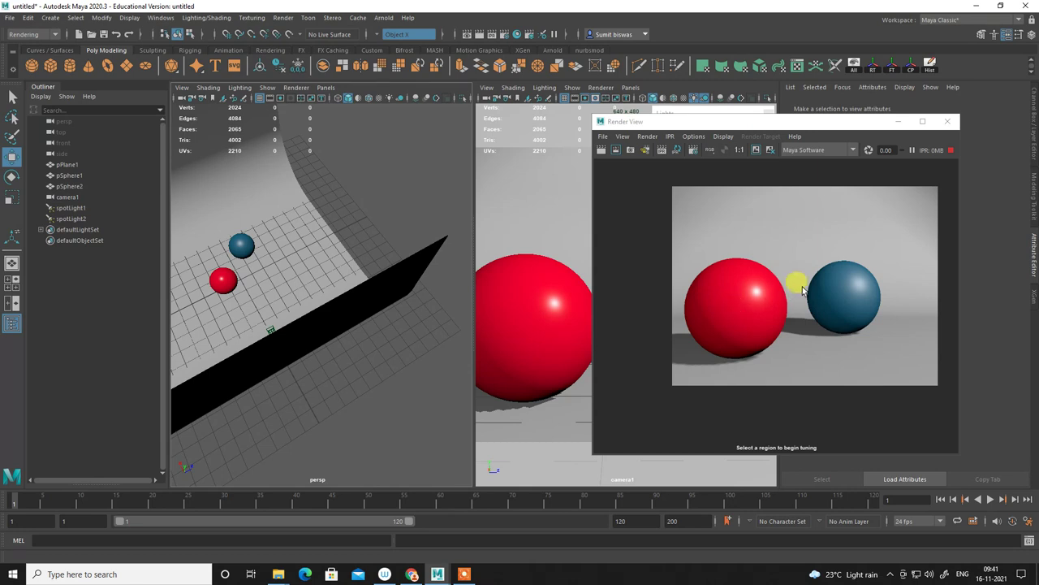
left_click_drag(826, 130, 313, 174)
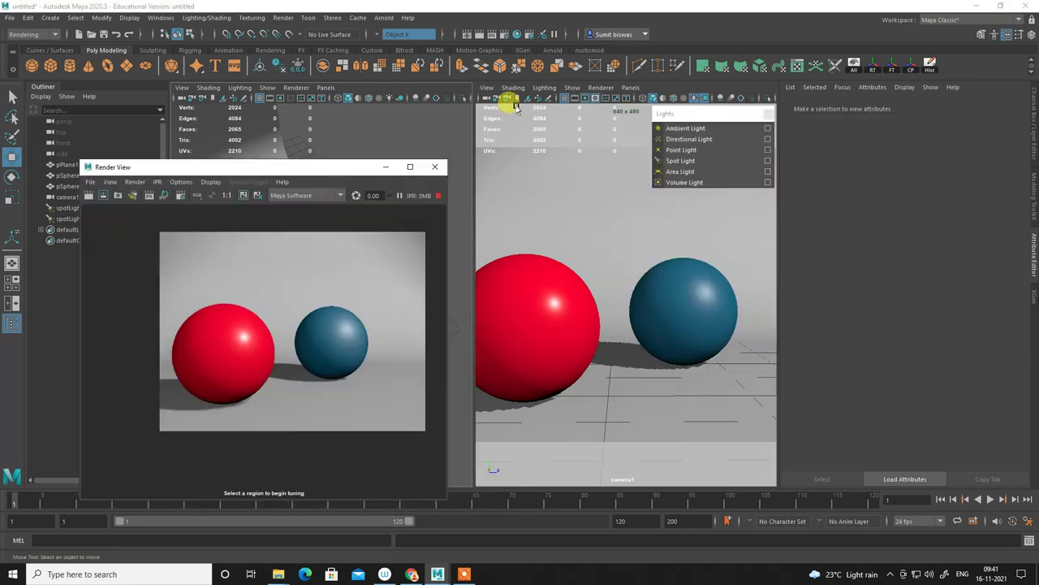
Enable Raytracing in the Maya Software render settings and redo the camera1 render.
left_click(503, 34)
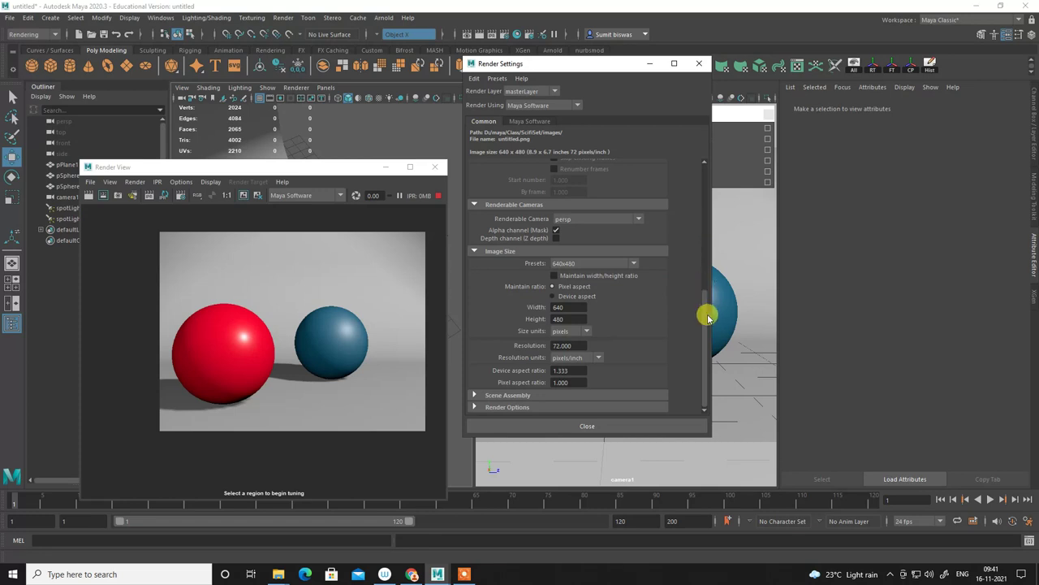
left_click(538, 122)
scroll(524, 272, "down", 3)
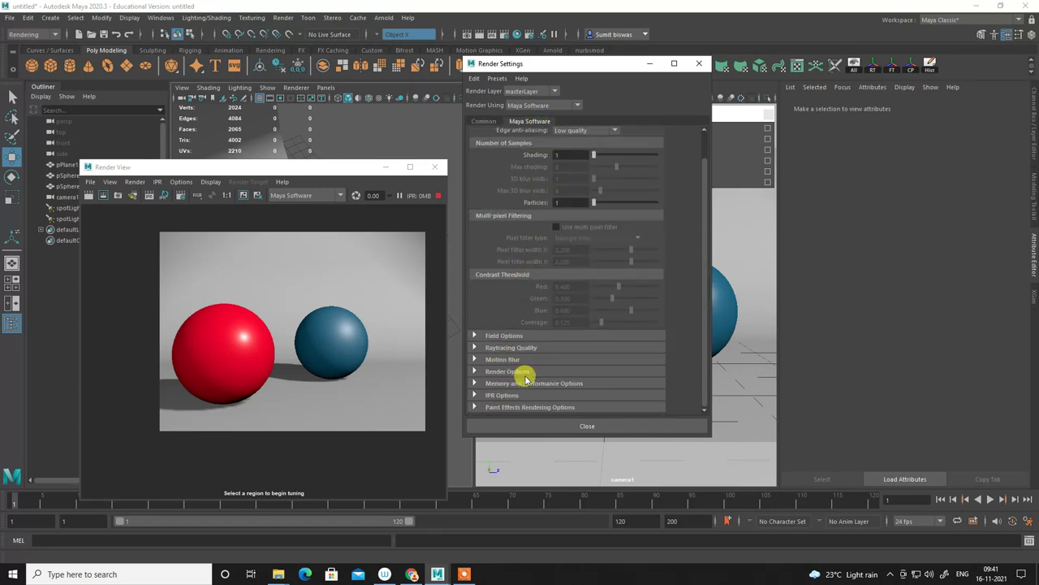
left_click(476, 348)
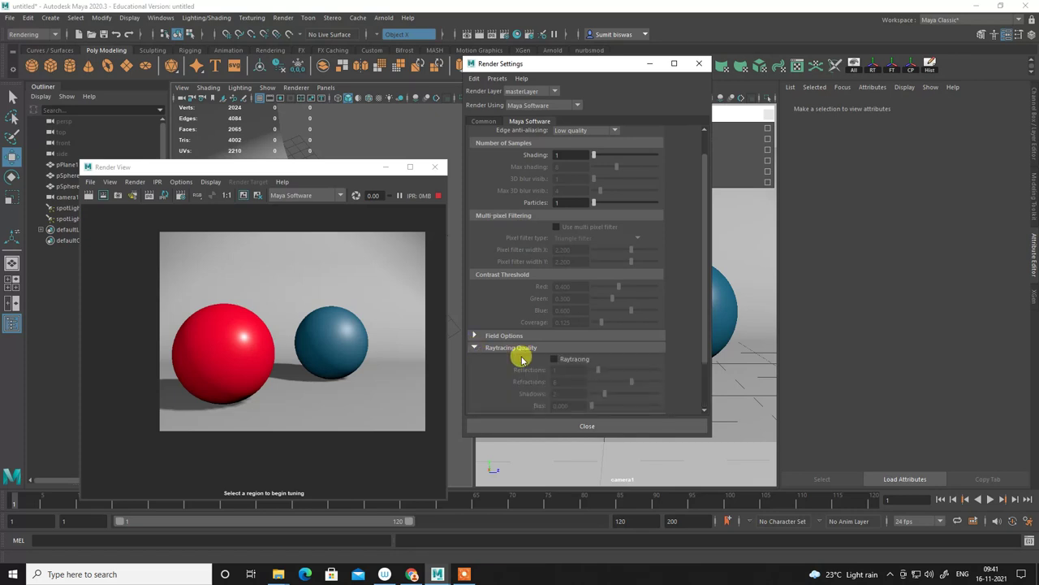
left_click(556, 360)
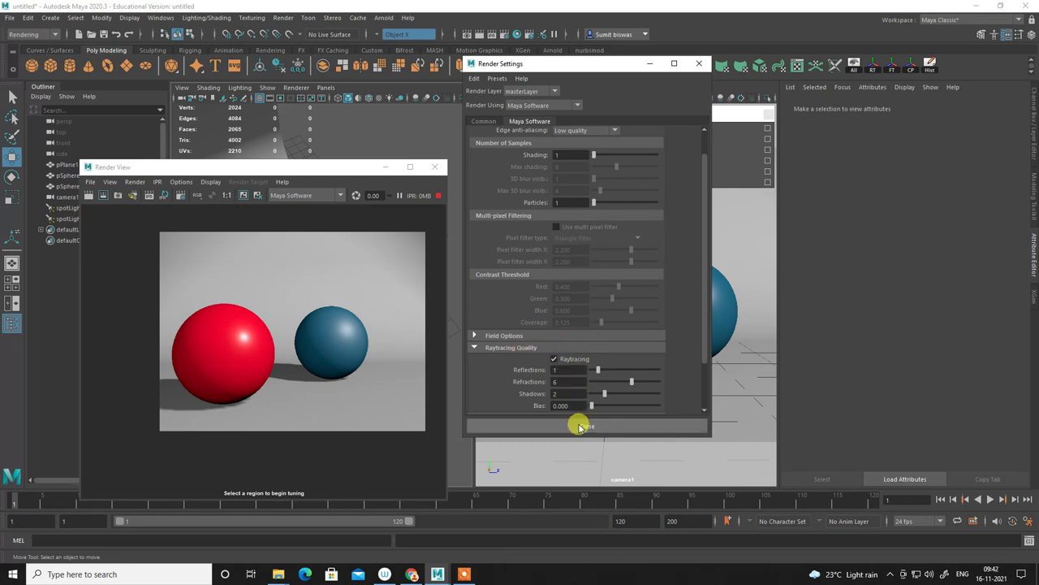
left_click(578, 424)
left_click(88, 195)
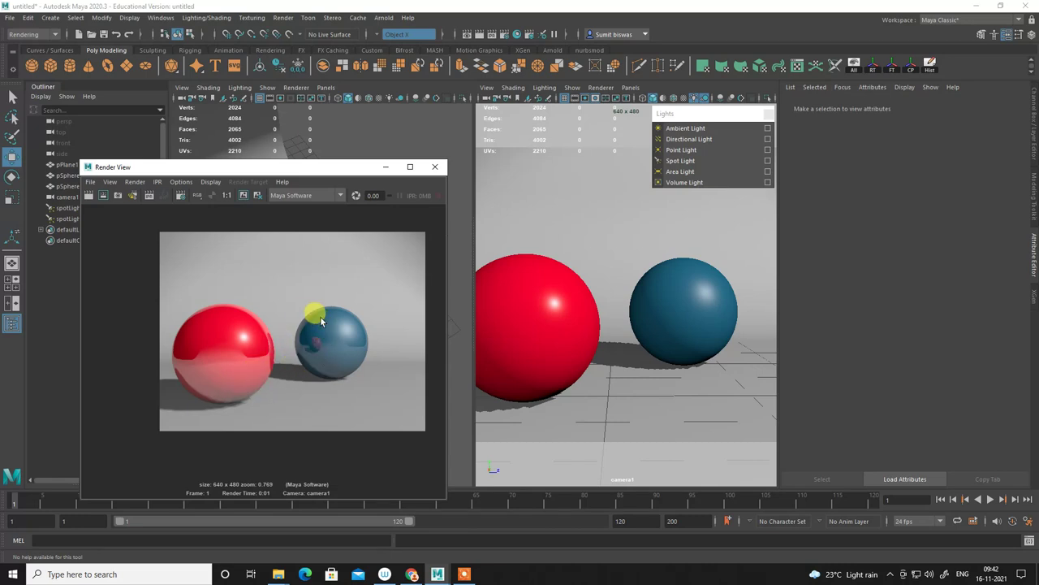
Lower the red sphere's blinn2 Reflectivity to about 0.006, re-rendering to compare.
left_click(534, 310)
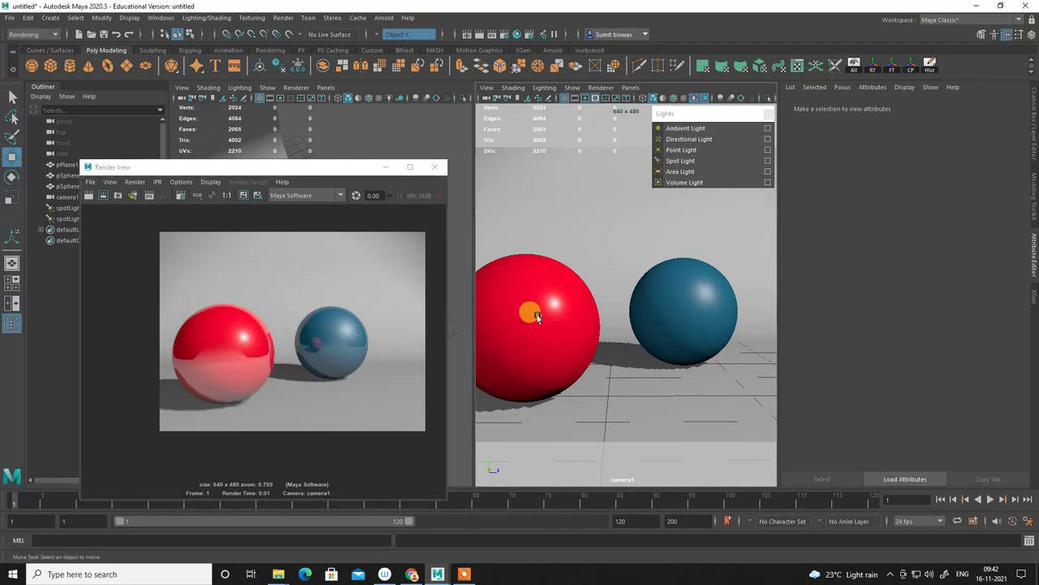
right_click_drag(553, 299, 566, 539)
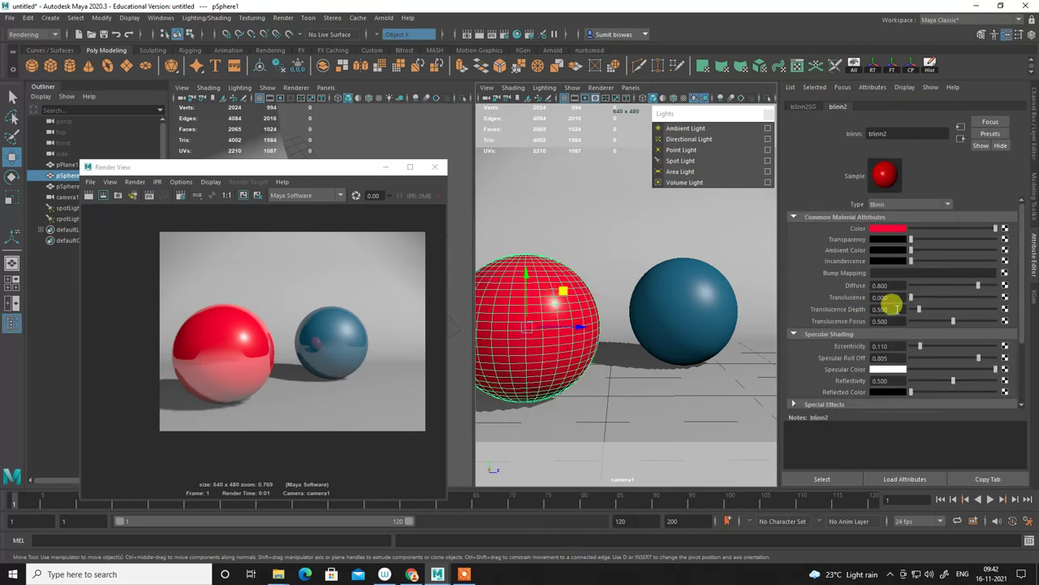
scroll(893, 303, "down", 3)
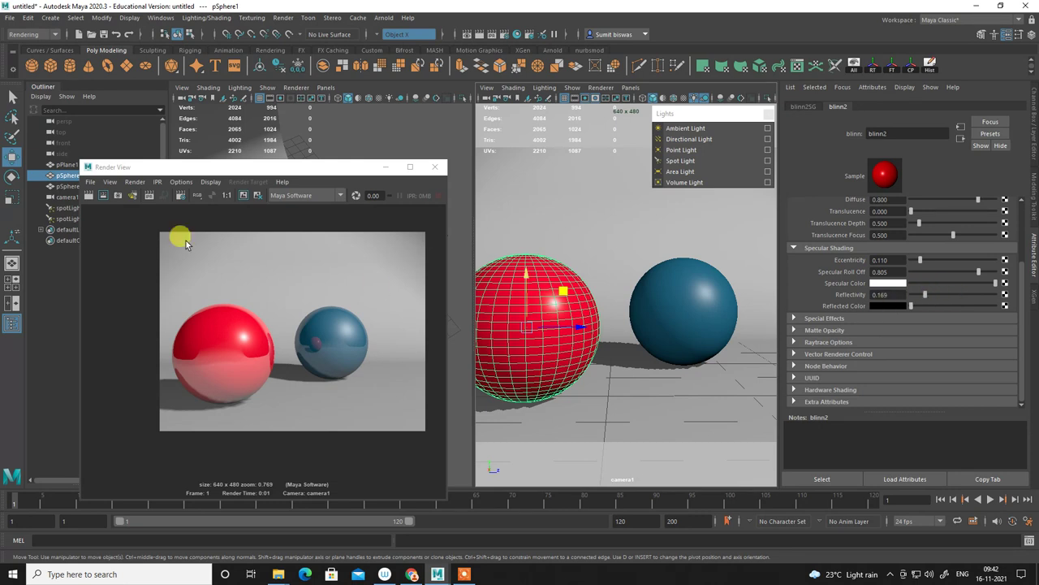
left_click(88, 194)
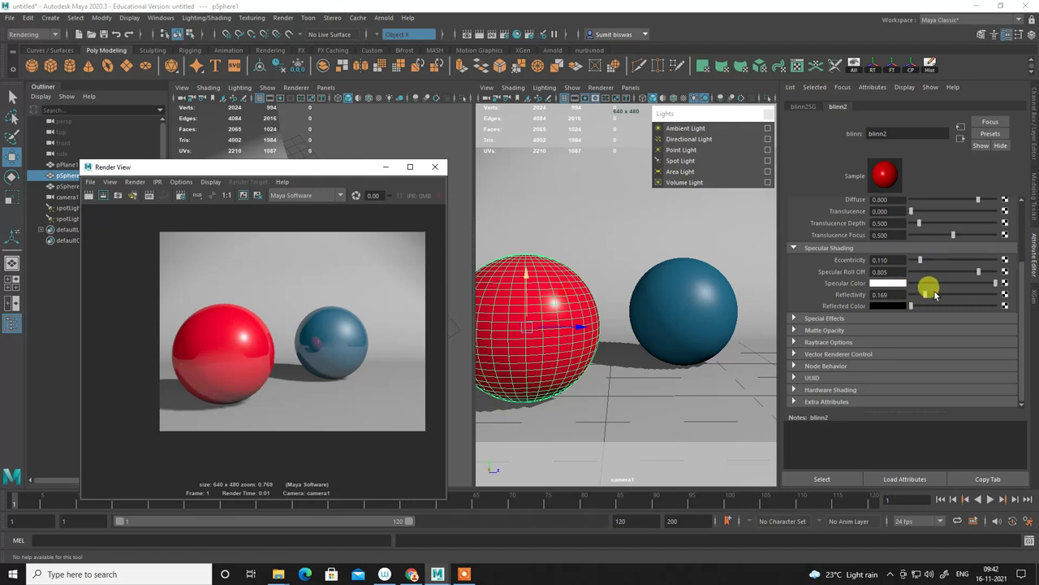
left_click_drag(924, 297, 918, 300)
left_click(89, 196)
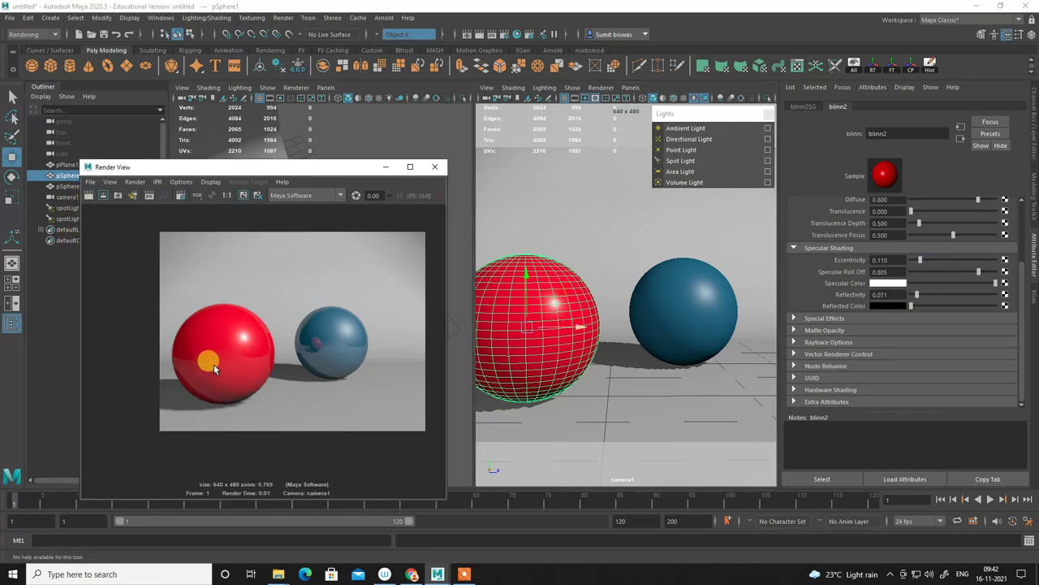
left_click_drag(916, 295, 913, 296)
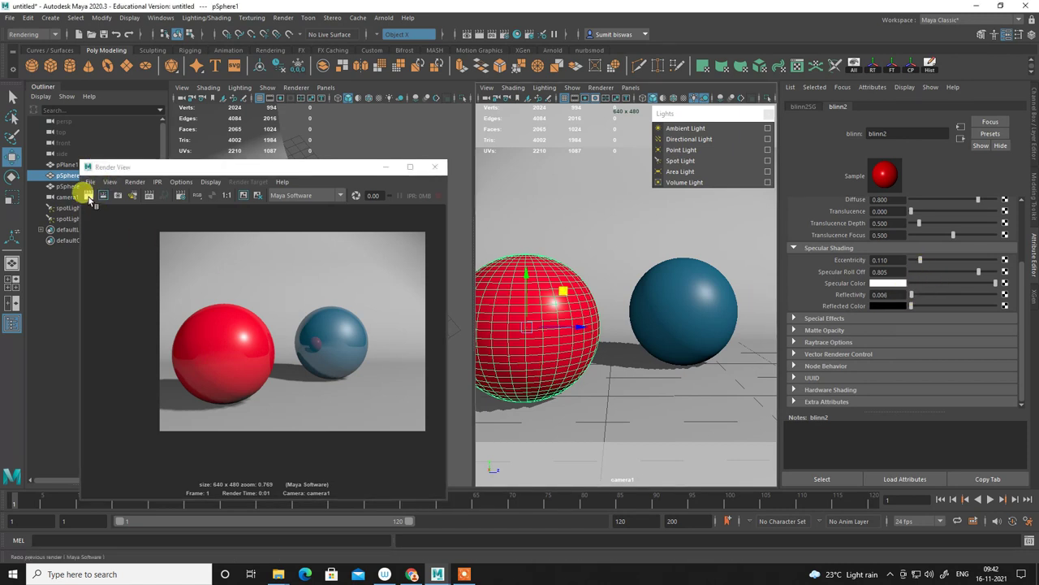
left_click(89, 194)
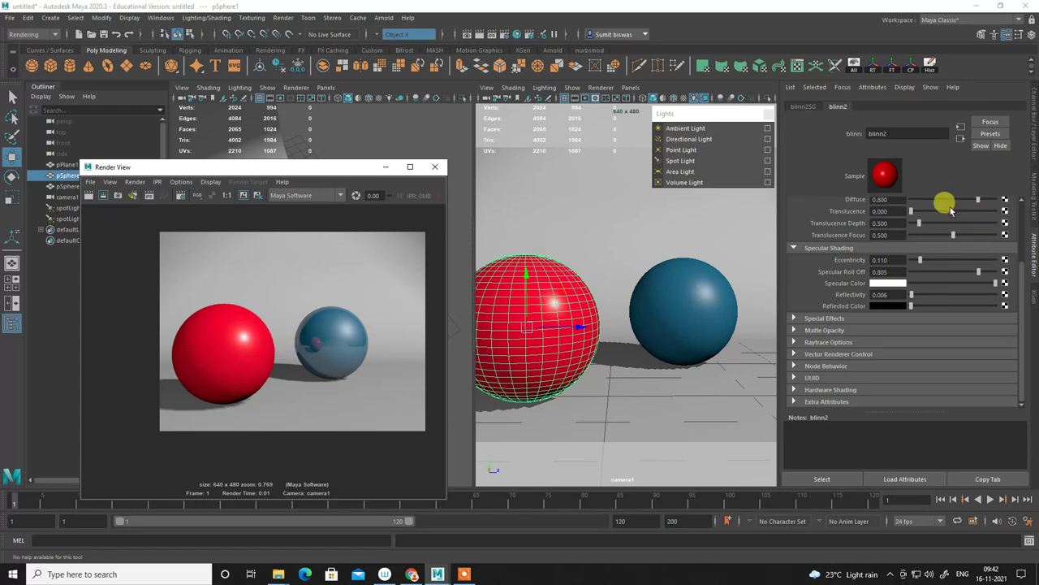
Review the blinn2 material type list, keeping it as Blinn.
scroll(890, 259, "up", 3)
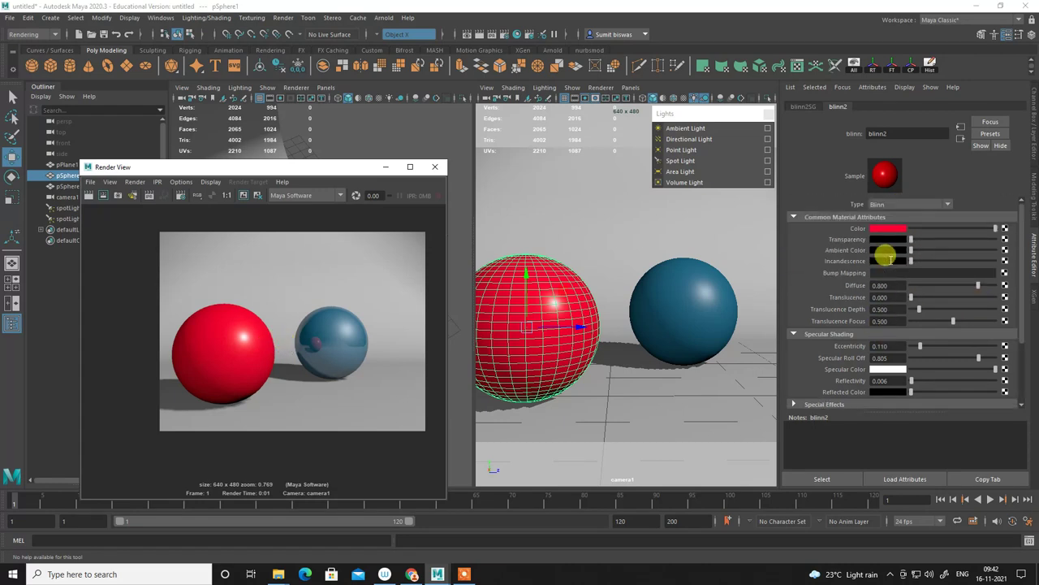
left_click(918, 206)
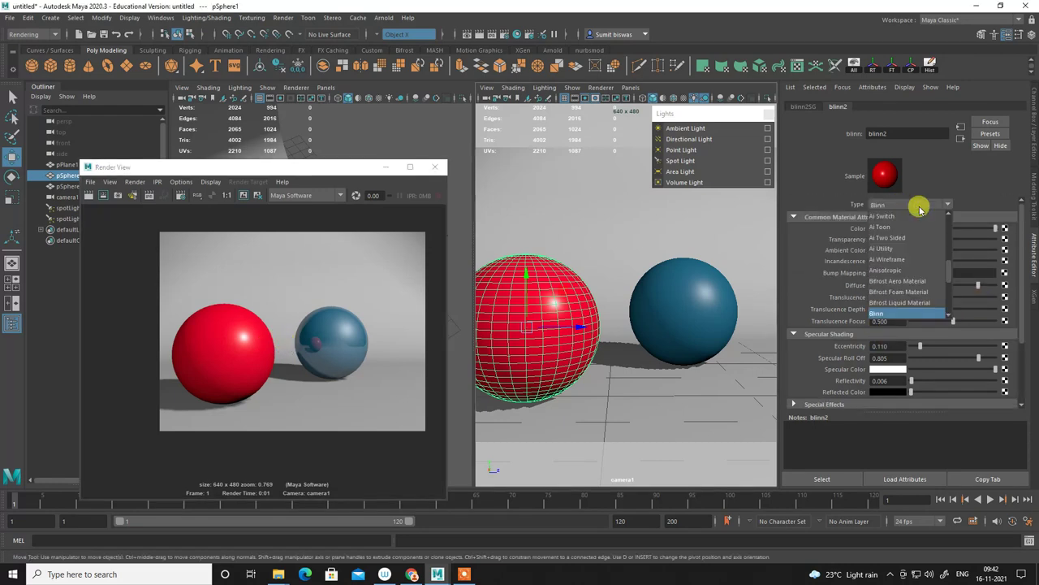
left_click(919, 210)
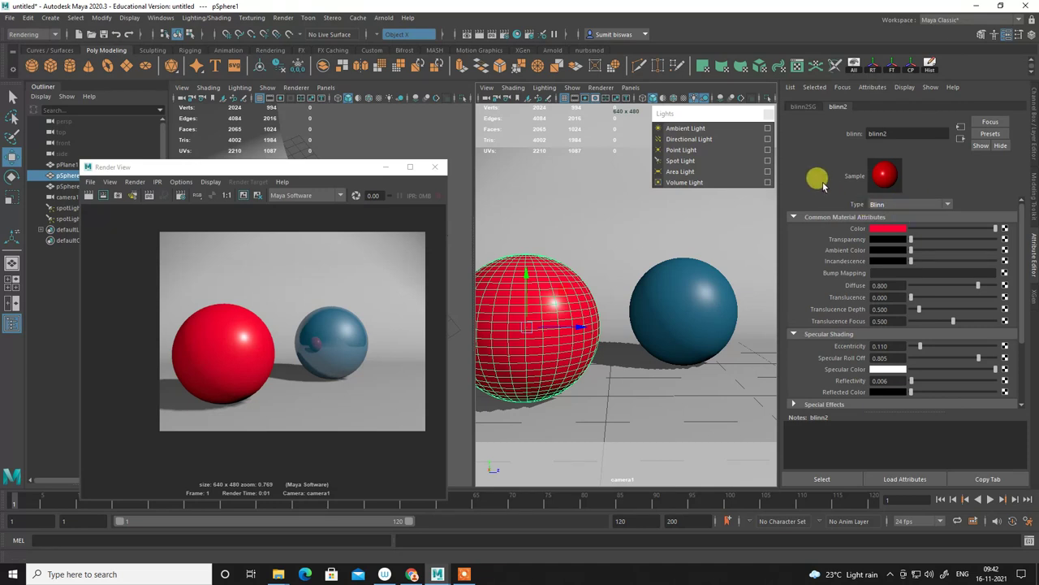
left_click(254, 361)
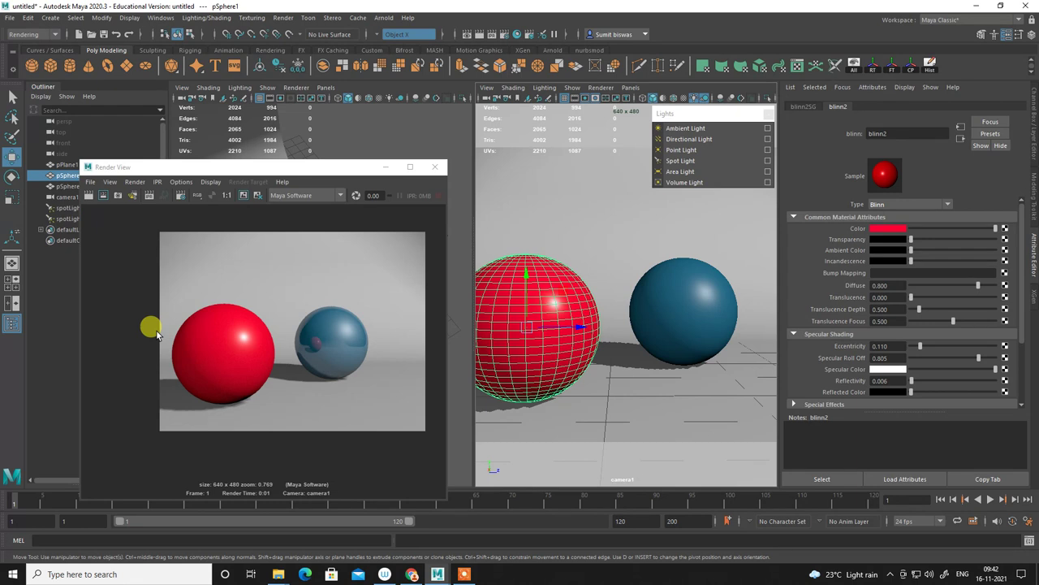
left_click(272, 352)
Set blinn2 reflectivity to 1.000 and its colour to black, re-rendering after each change.
left_click_drag(913, 380, 1021, 386)
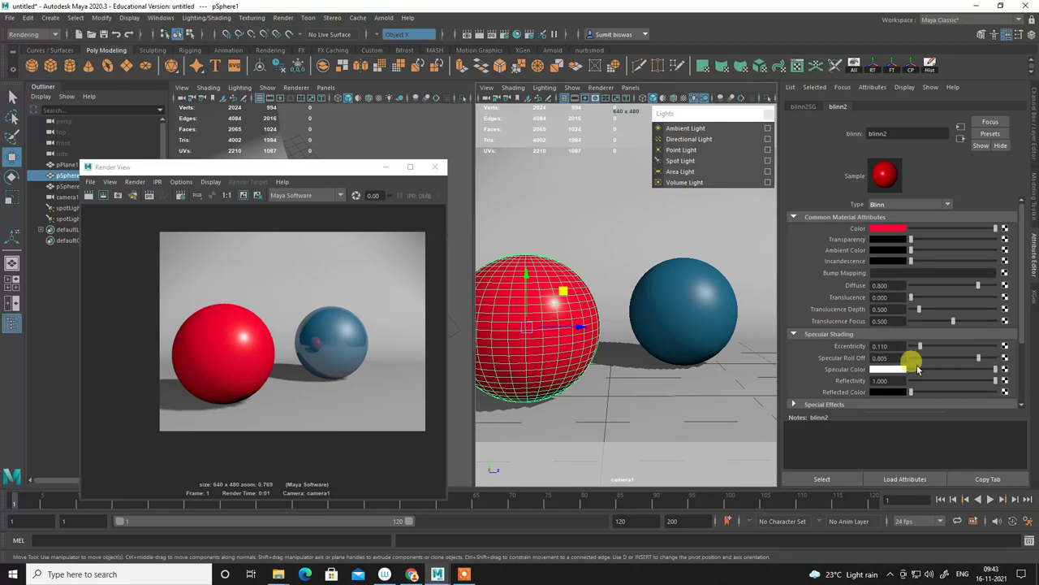
left_click(88, 195)
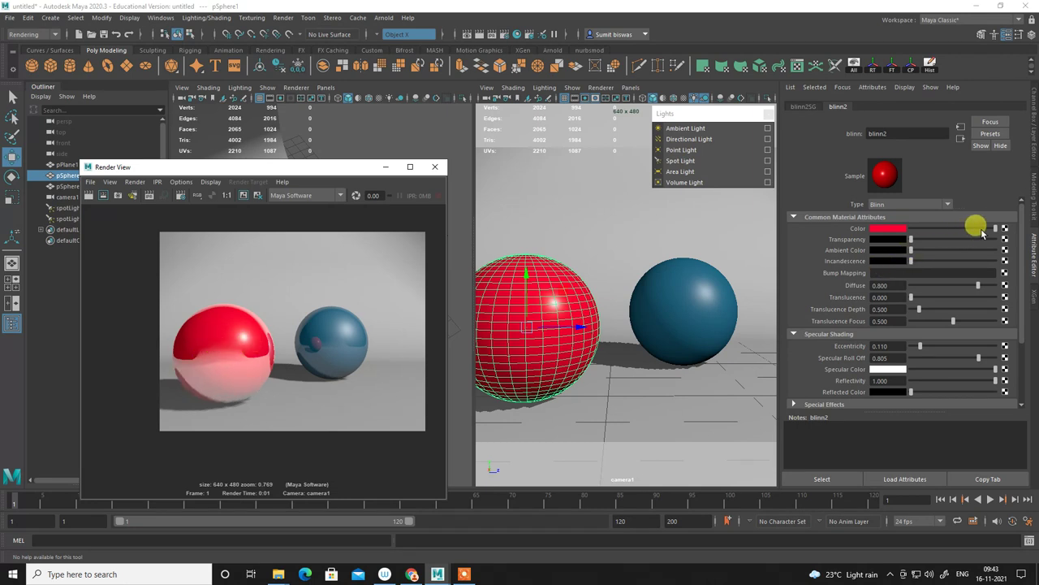
left_click_drag(992, 230, 821, 235)
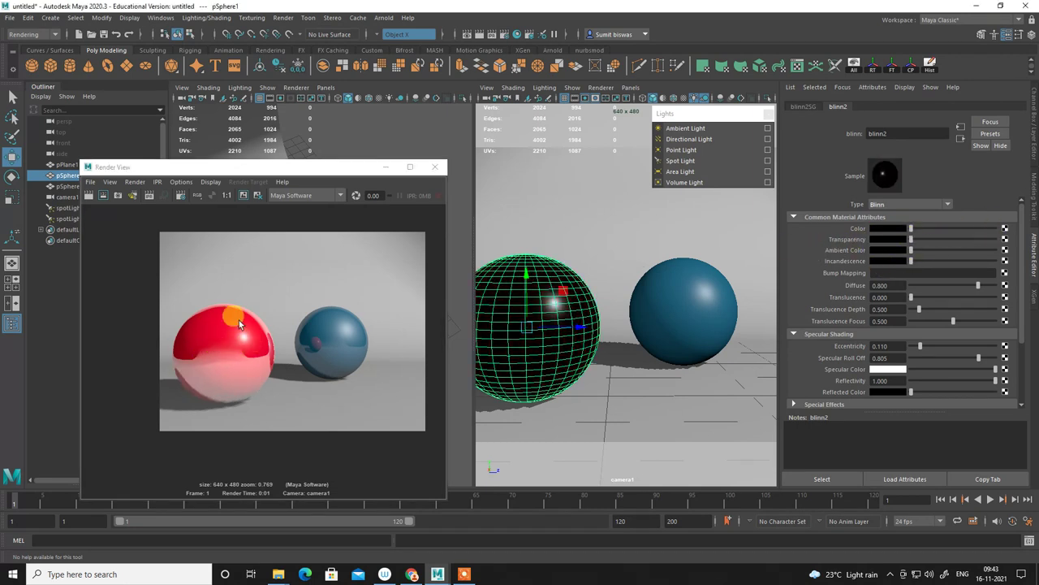
left_click(89, 198)
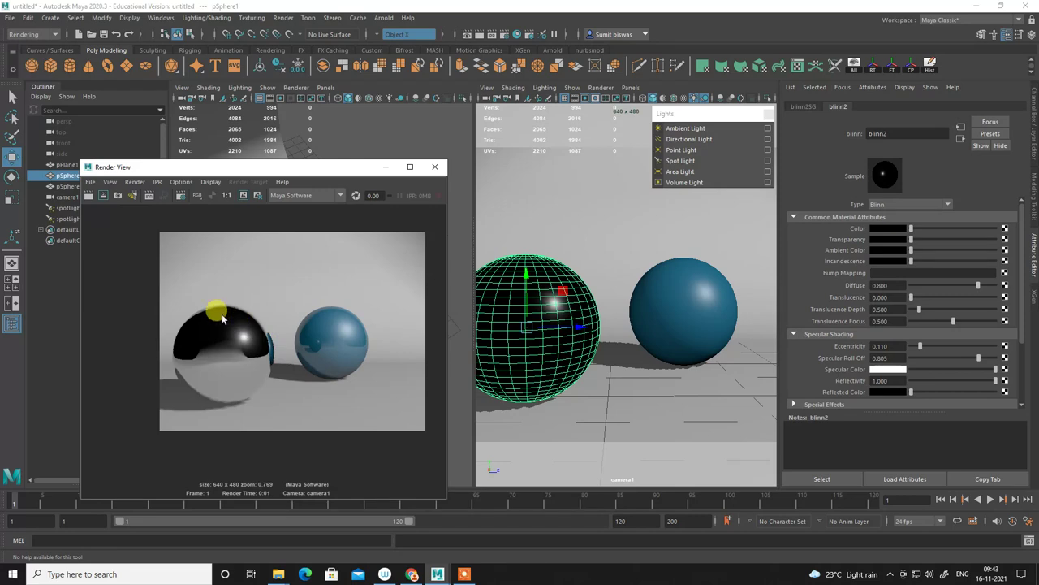
Frame the scene, select the backdrop plane and switch it to edge mode.
left_click(387, 167)
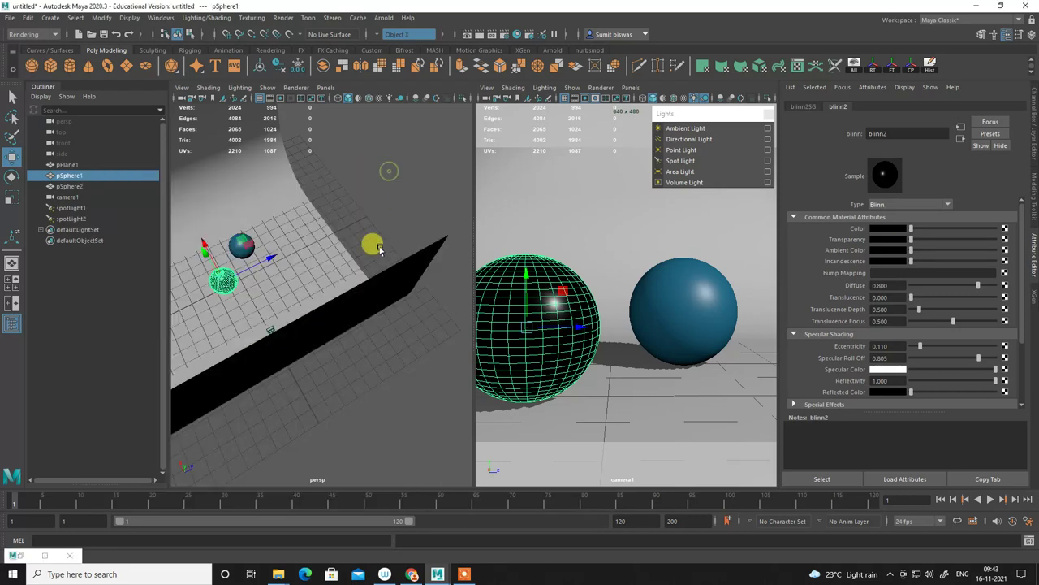
key("a")
scroll(299, 235, "up", 2)
scroll(230, 199, "up", 2)
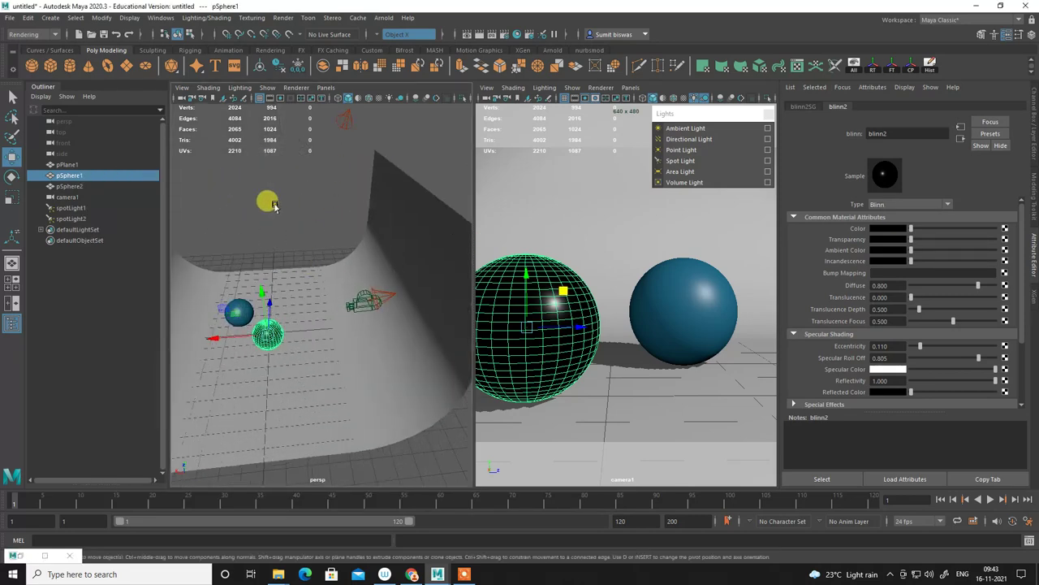
scroll(220, 232, "down", 5)
mouse_move(220, 232)
left_mouse_down("alt")
mouse_move(297, 219)
mouse_move(276, 265)
left_mouse_up("alt")
scroll(278, 214, "up", 3)
left_click(264, 267)
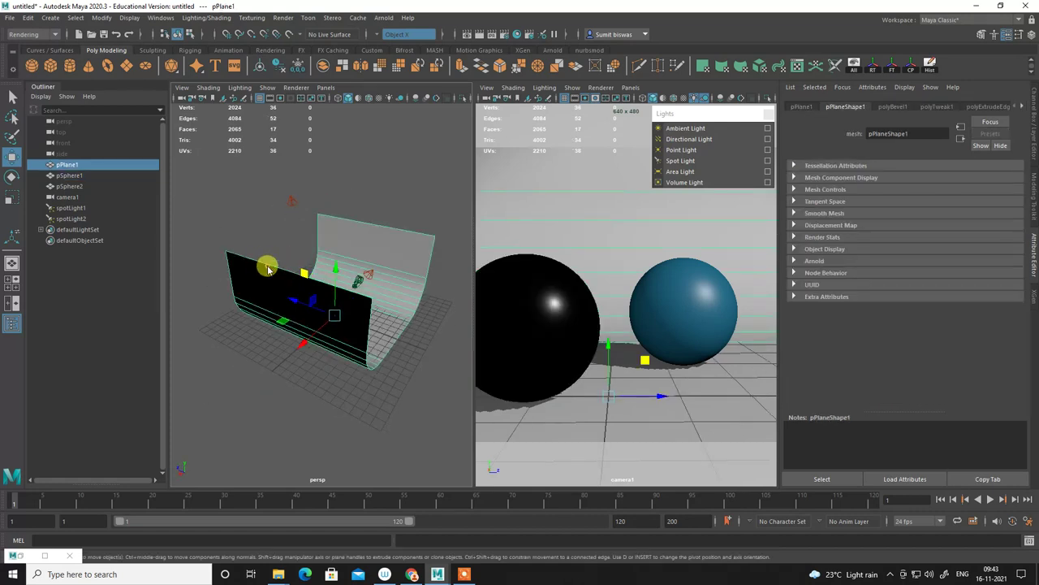
right_click(262, 269)
left_click(284, 231)
Extrude the backdrop's top edge and pull it up into an upright flap.
left_click(262, 187)
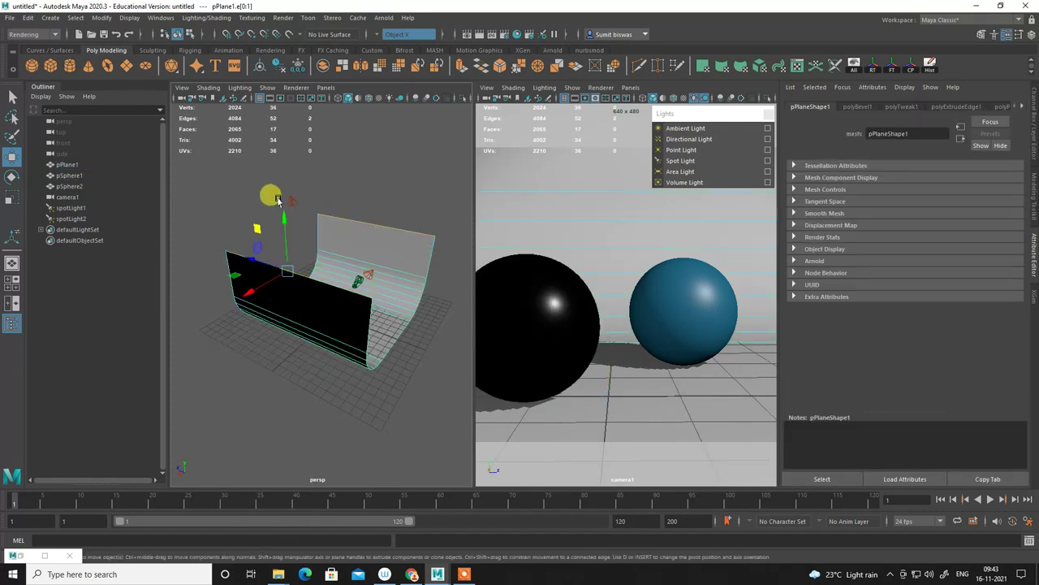
left_click_drag(262, 187, 274, 179, "alt")
right_click_drag(271, 184, 298, 219, "shift")
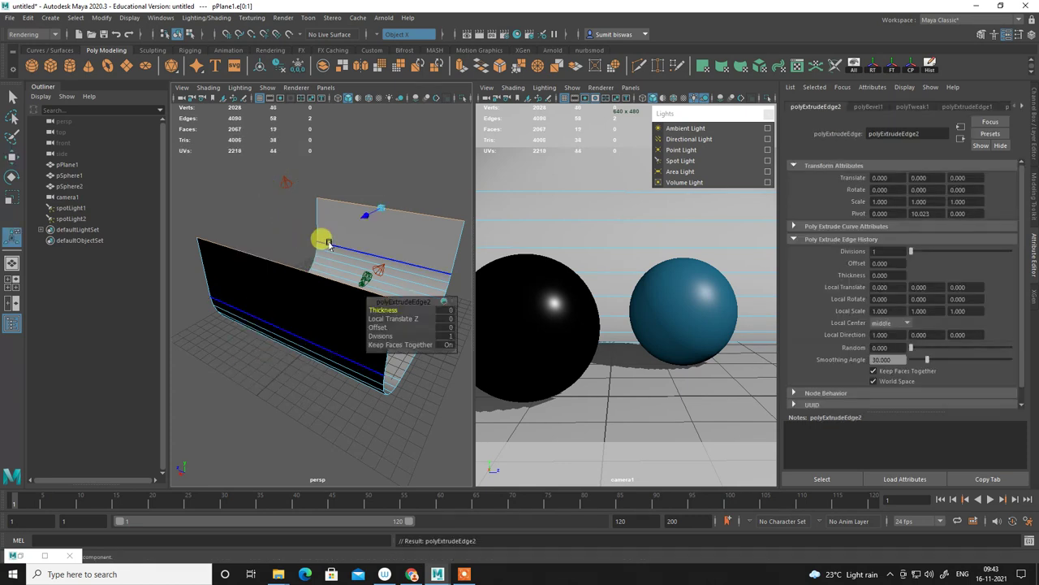
mouse_move(245, 271)
left_mouse_down()
mouse_move(299, 250)
mouse_move(291, 243)
left_mouse_up()
mouse_move(317, 190)
left_mouse_down()
mouse_move(311, 116)
mouse_move(315, 243)
left_mouse_up()
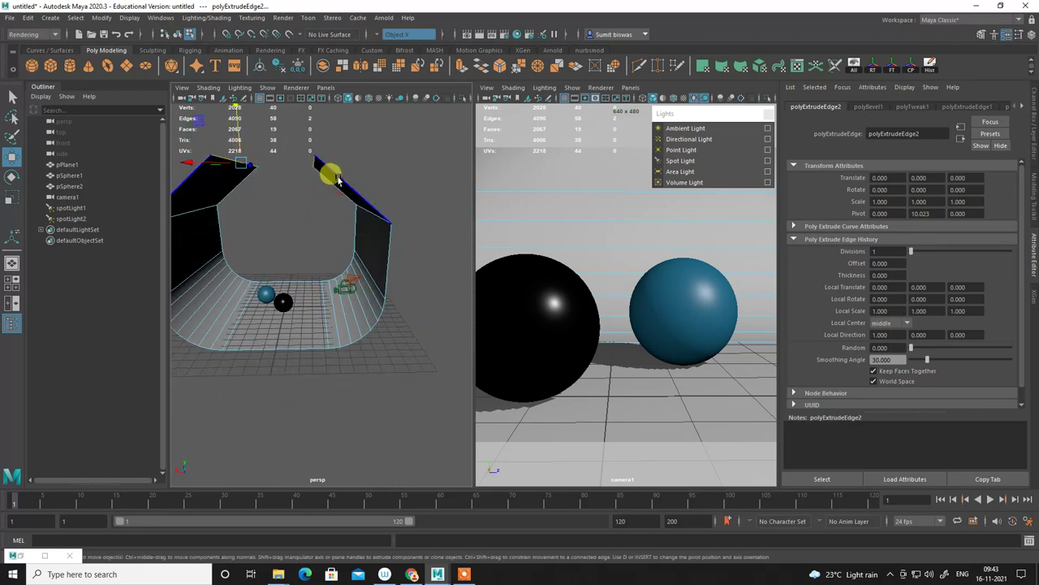
right_click_drag(348, 184, 385, 167)
Re-render the scene to check the extended backdrop.
left_click(611, 288)
left_click(592, 259)
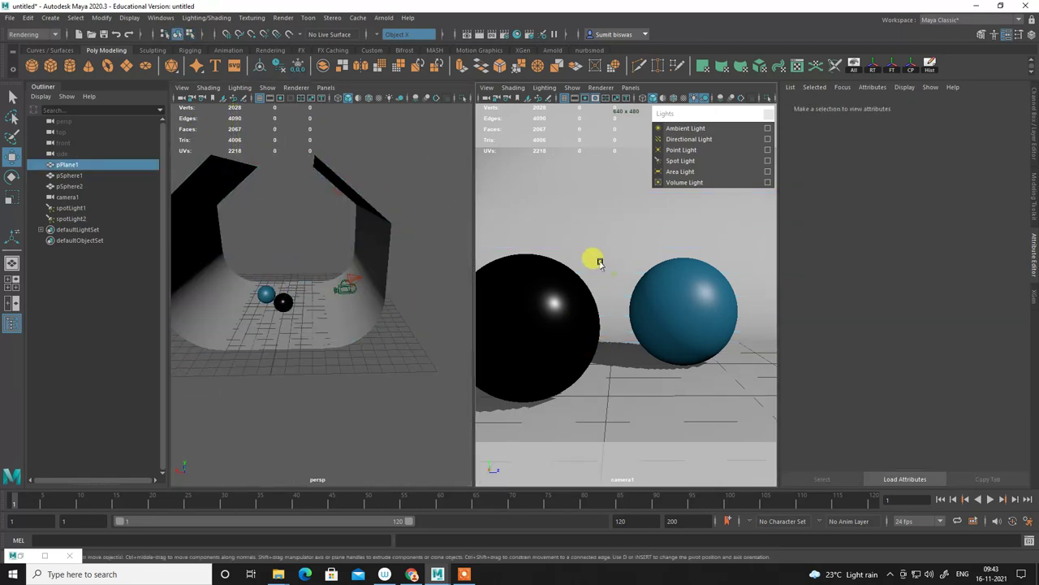
left_click(476, 34)
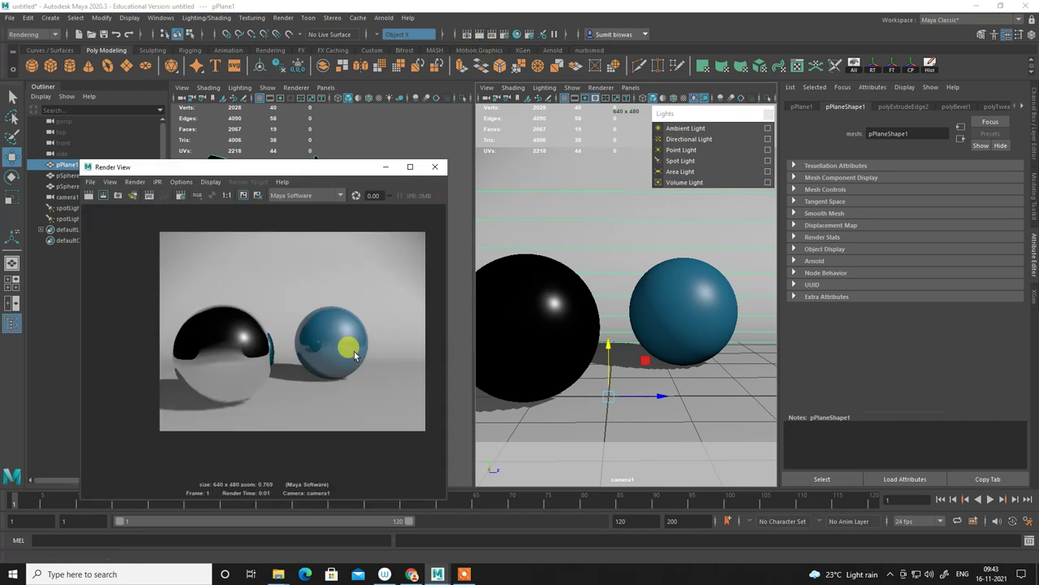
left_click(89, 194)
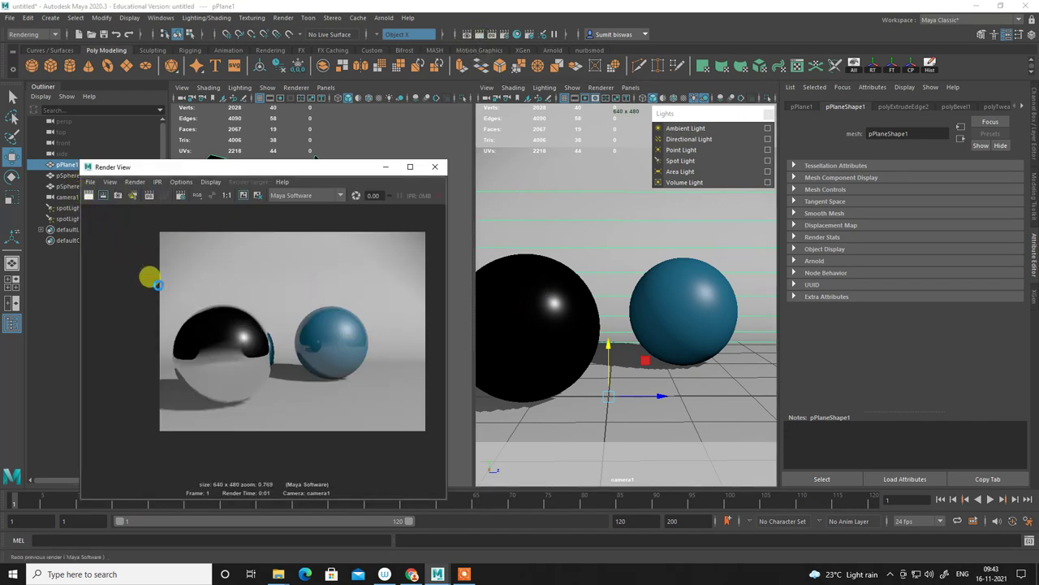
left_click(386, 168)
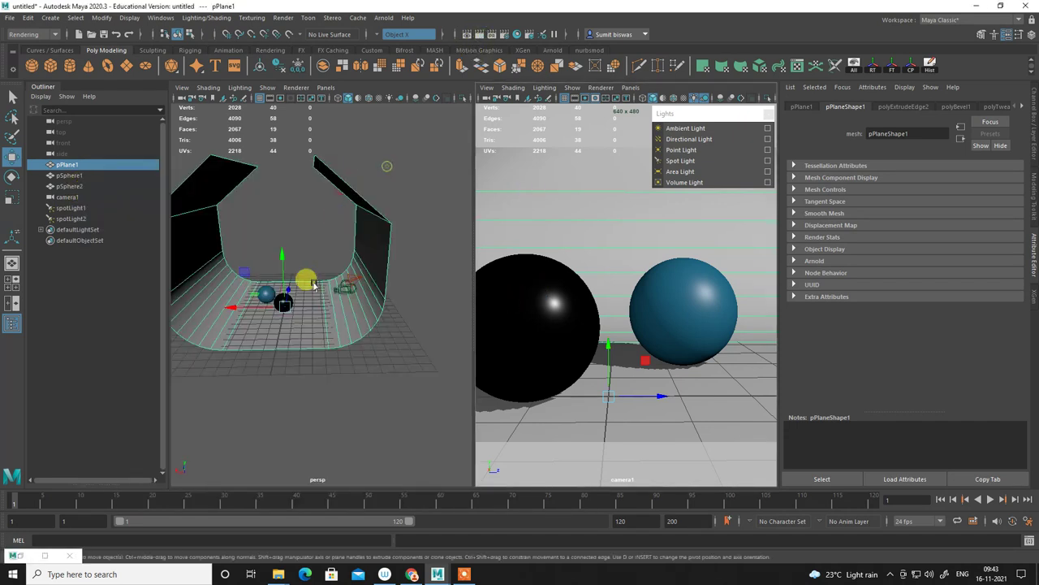
View the U-shaped backdrop from above and open the black sphere's material attributes.
mouse_move(390, 376)
left_mouse_down("alt")
mouse_move(359, 371)
mouse_move(381, 363)
left_mouse_up("alt")
scroll(381, 363, "down", 2)
scroll(382, 357, "down", 4)
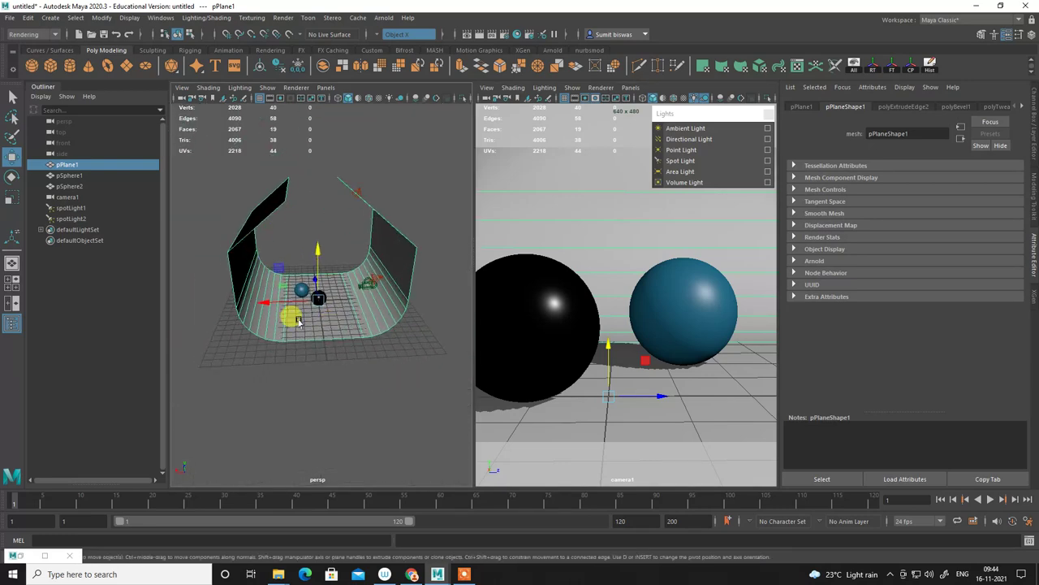
mouse_move(376, 341)
left_mouse_down("alt")
mouse_move(246, 297)
mouse_move(396, 367)
left_mouse_up("alt")
scroll(377, 316, "down", 3)
left_click_drag(313, 327, 394, 329, "alt")
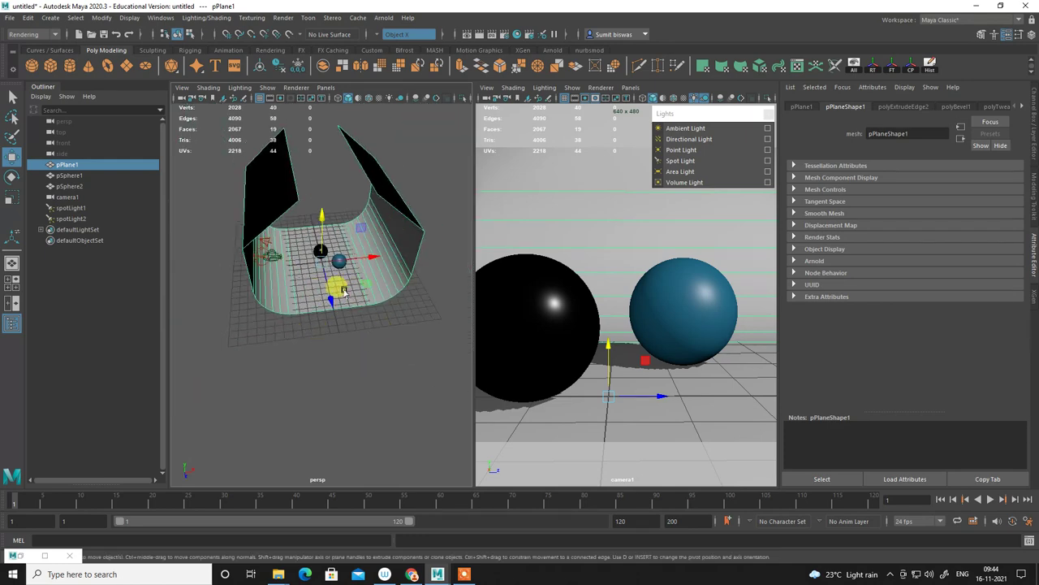
scroll(324, 250, "up", 3)
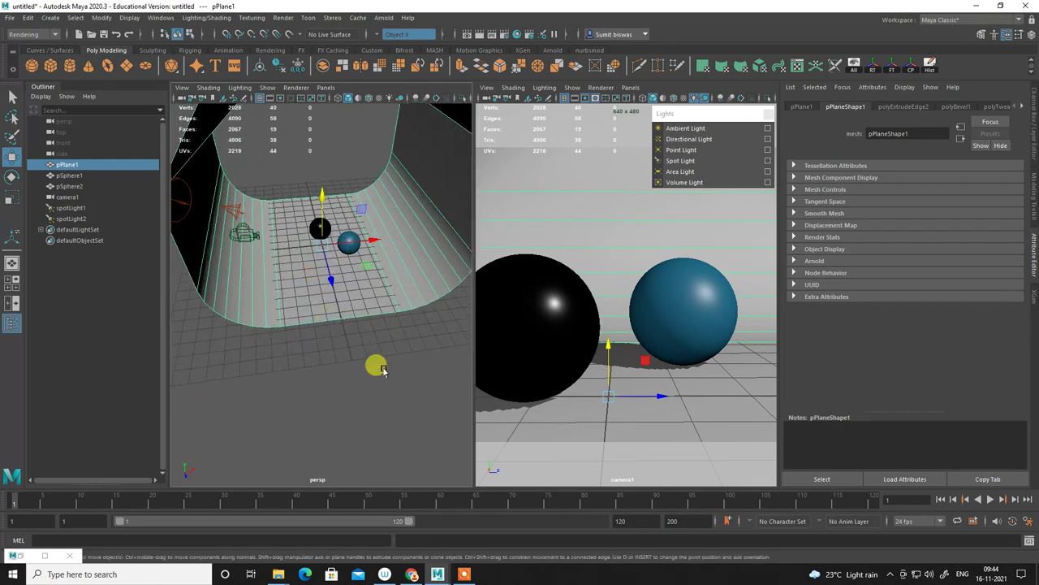
left_click(532, 294)
right_click_drag(538, 296, 691, 488)
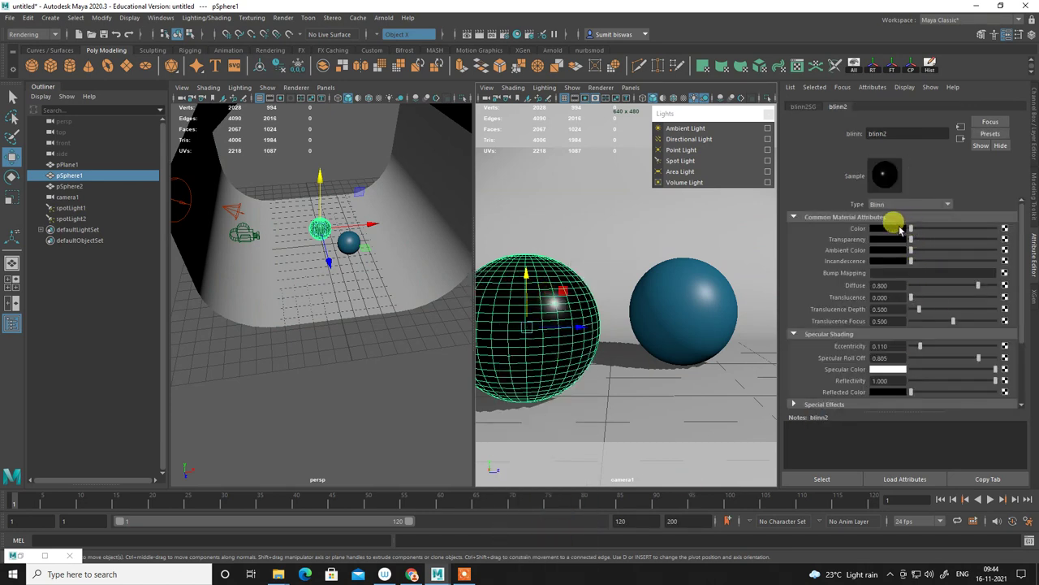
Pick bright orange (H 9.126, S 1, V 1) for blinn2, then select the backdrop plane.
left_click(899, 230)
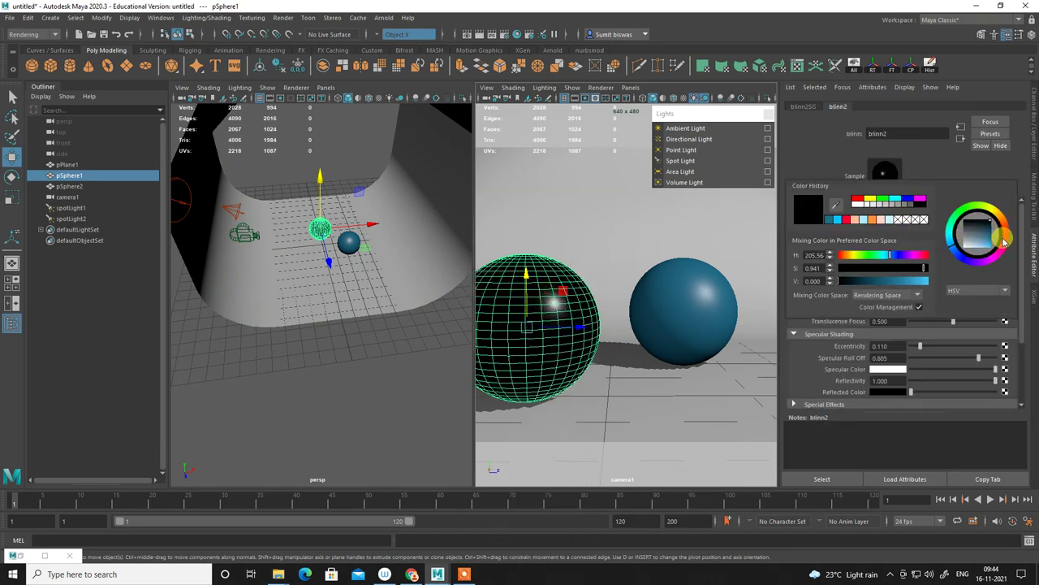
left_click_drag(981, 230, 1004, 252)
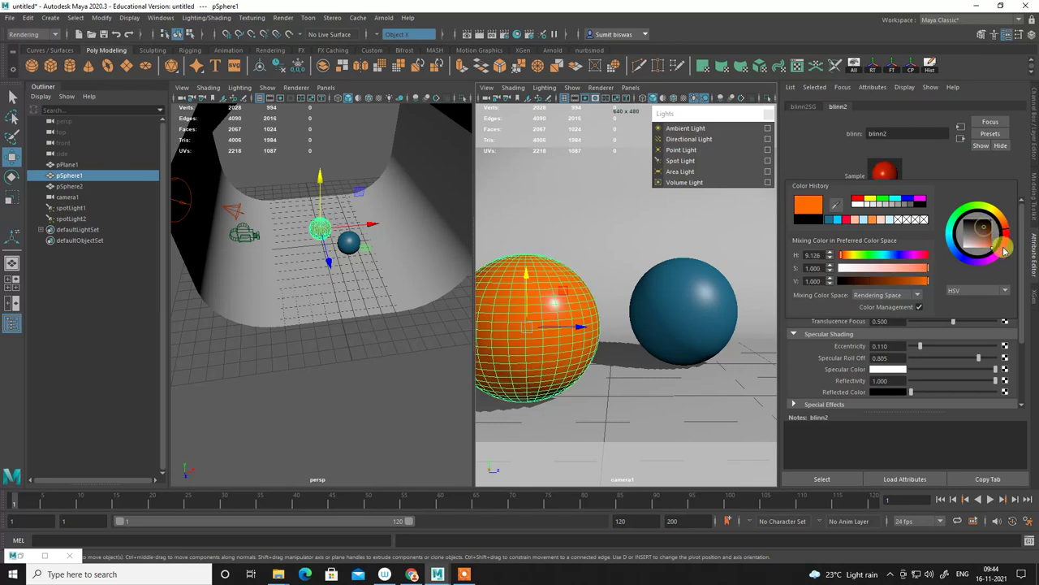
left_click(564, 202)
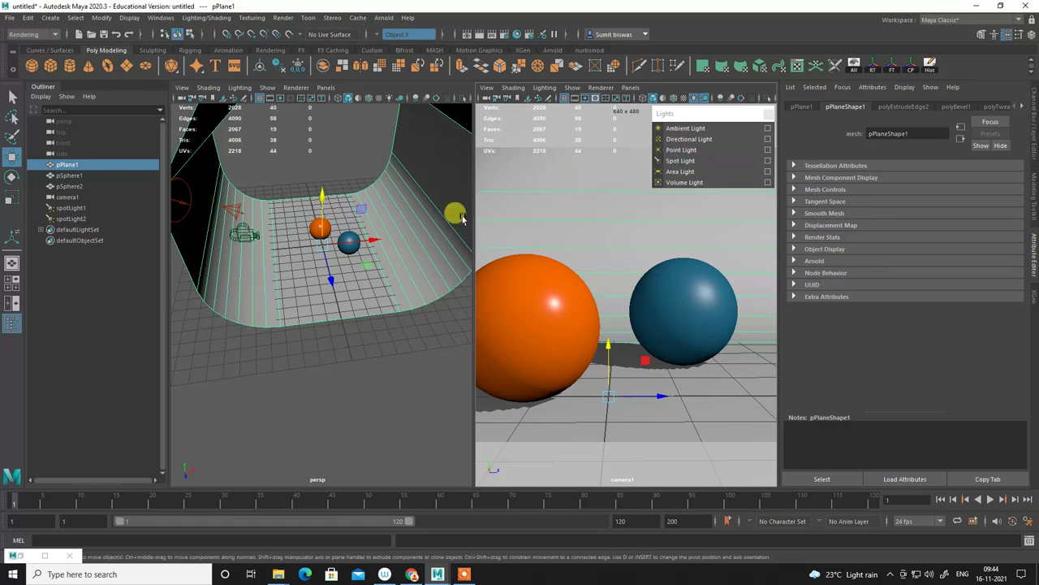
Give camera1 a light grey background colour and render the camera view.
left_click(485, 99)
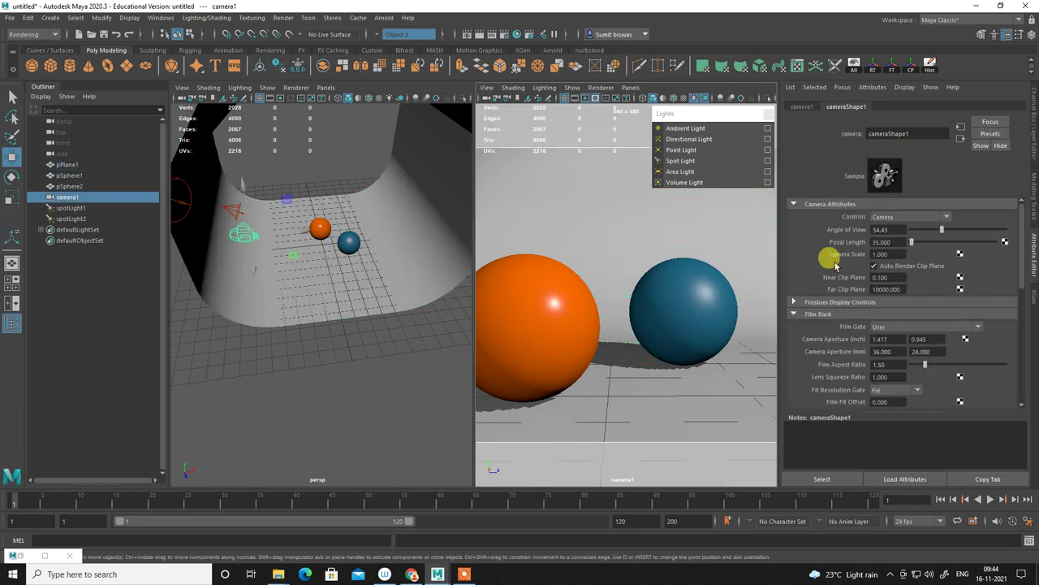
key("ctrl+a")
key("ctrl+a")
scroll(929, 276, "down", 5)
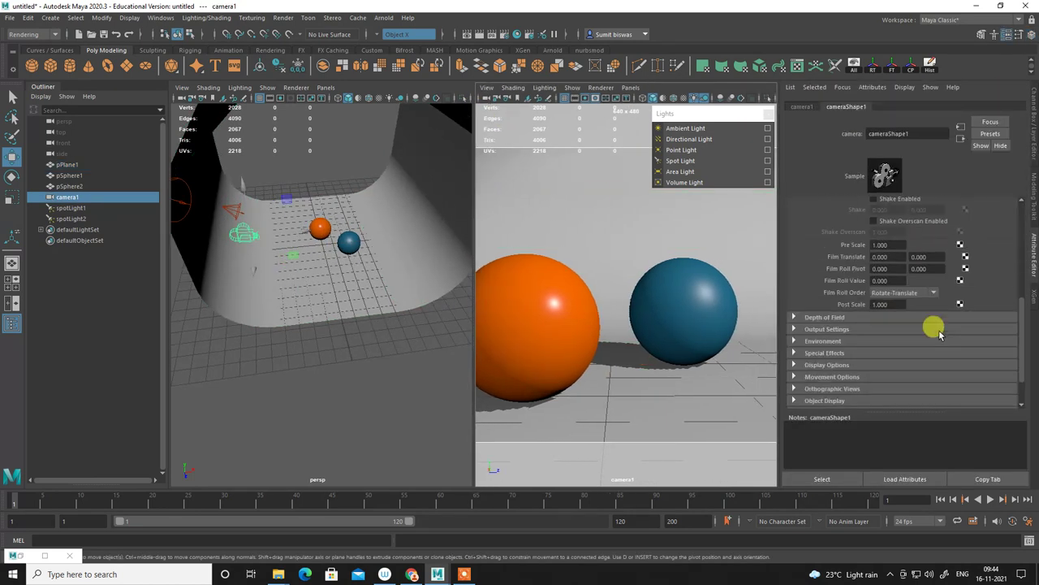
scroll(934, 328, "down", 5)
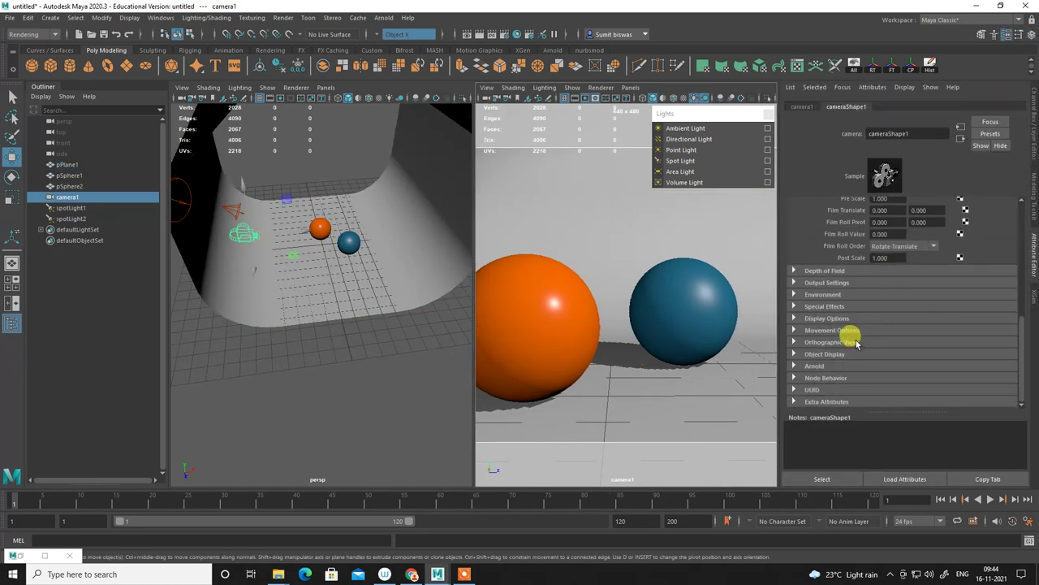
left_click(793, 294)
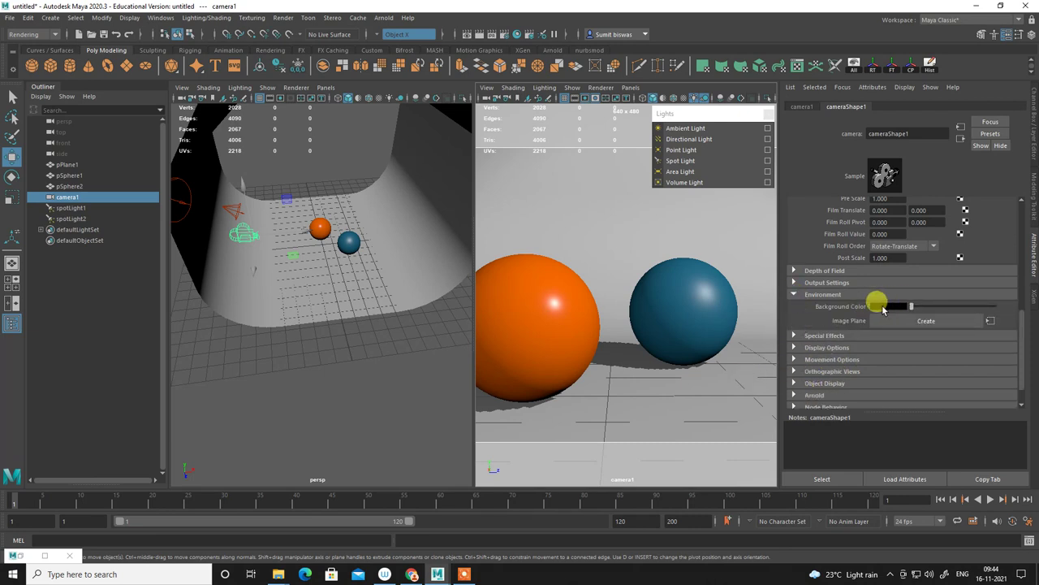
left_click_drag(898, 306, 944, 306)
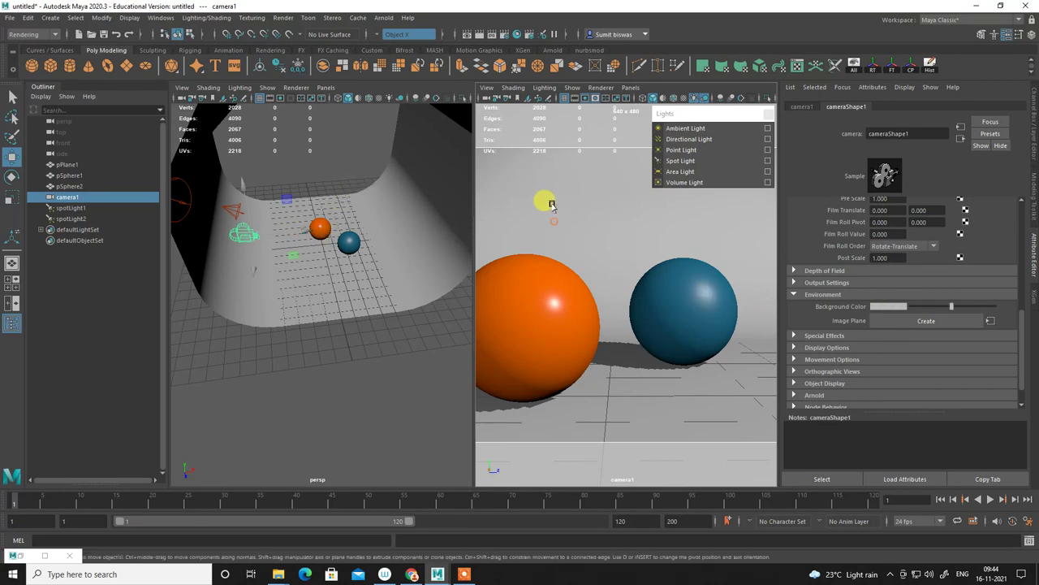
left_click(470, 34)
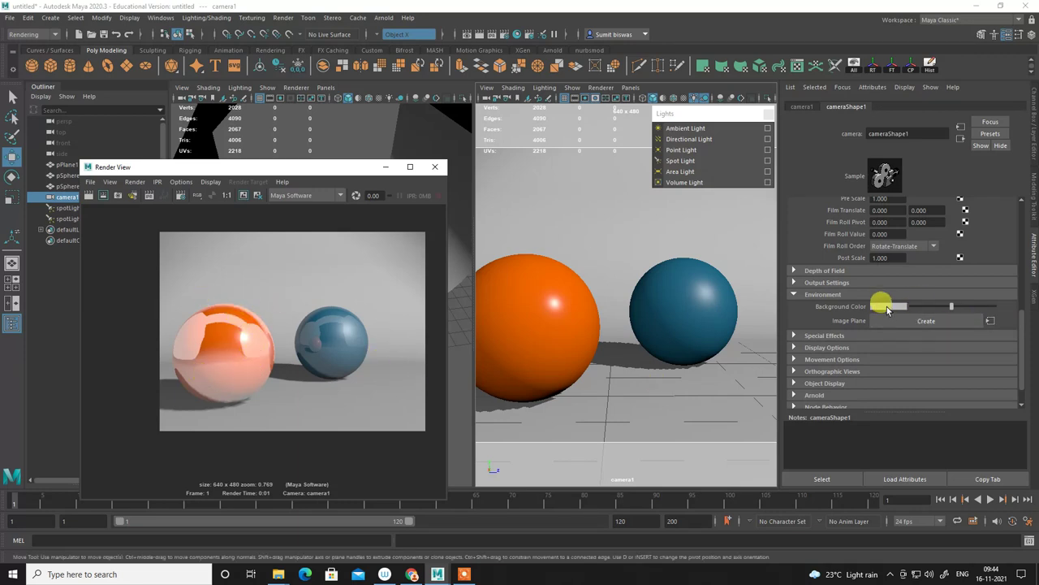
Try a white background, then settle on dark grey, re-rendering each time.
left_click_drag(950, 306, 992, 306)
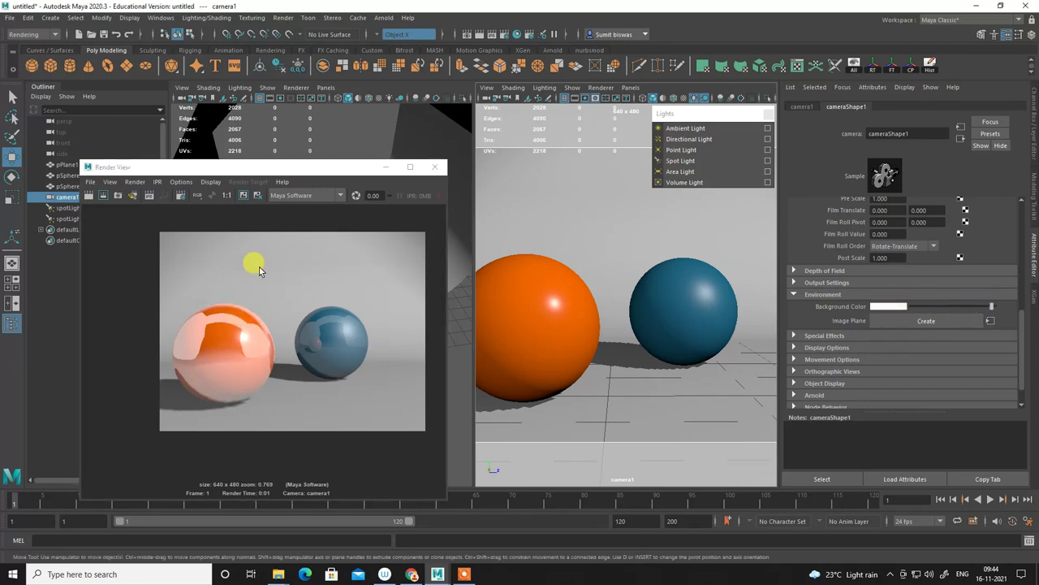
left_click(88, 195)
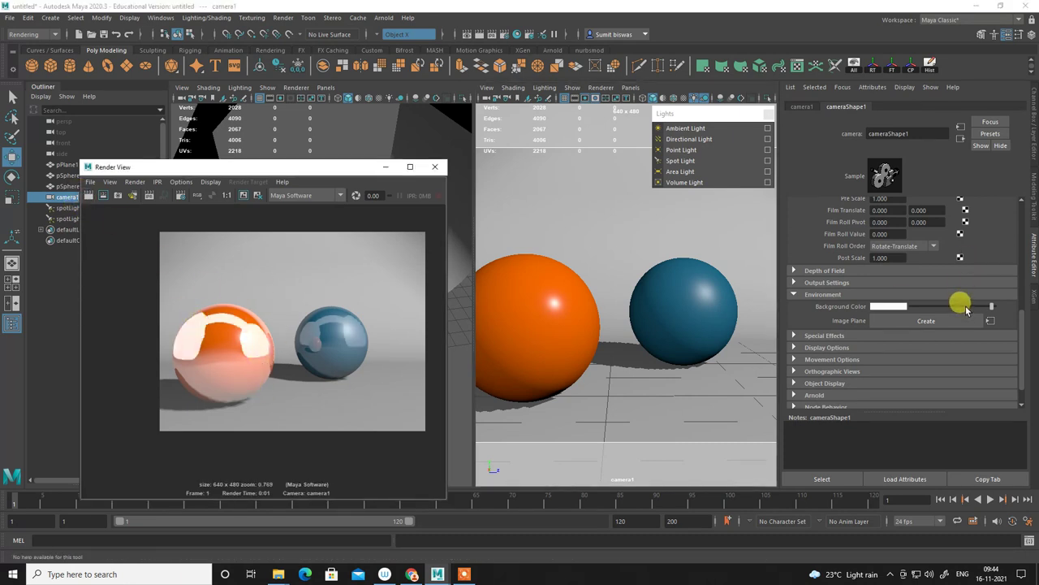
left_click_drag(921, 306, 910, 320)
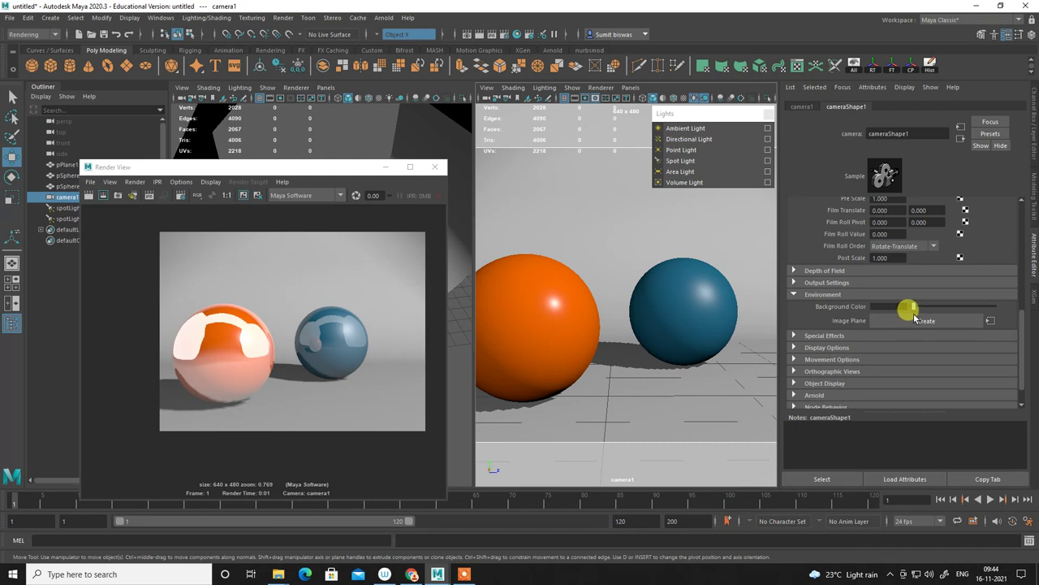
left_click(88, 195)
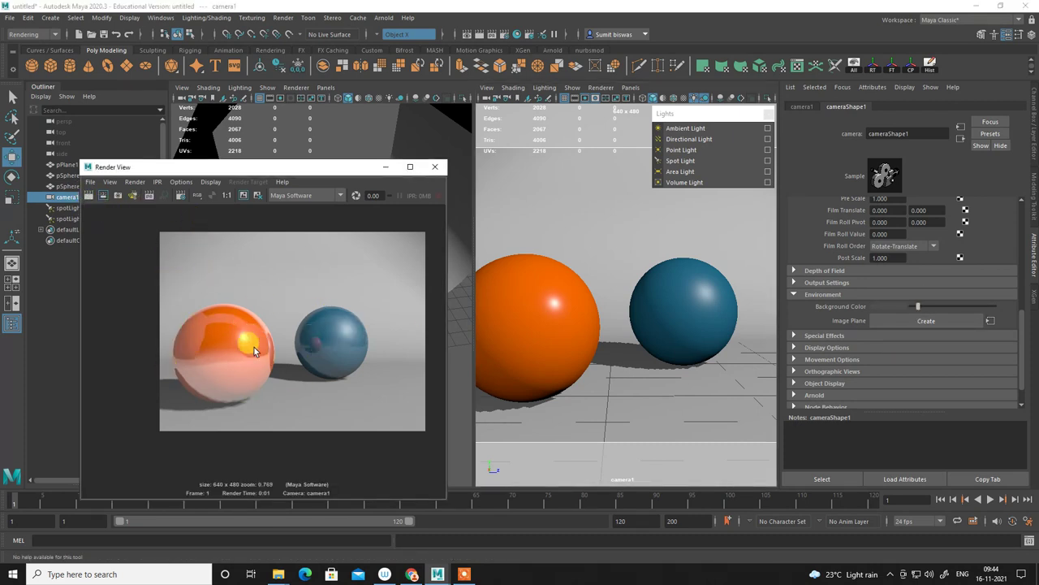
left_click(387, 166)
scroll(337, 341, "down", 3)
Delete the blue sphere from the scene.
left_click_drag(337, 341, 236, 174, "alt")
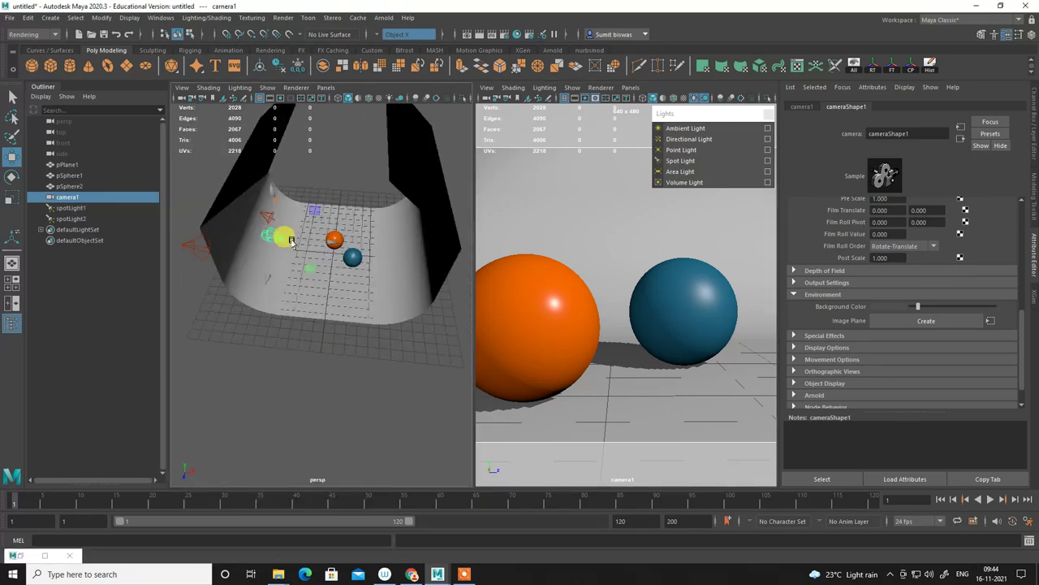
left_click(234, 165)
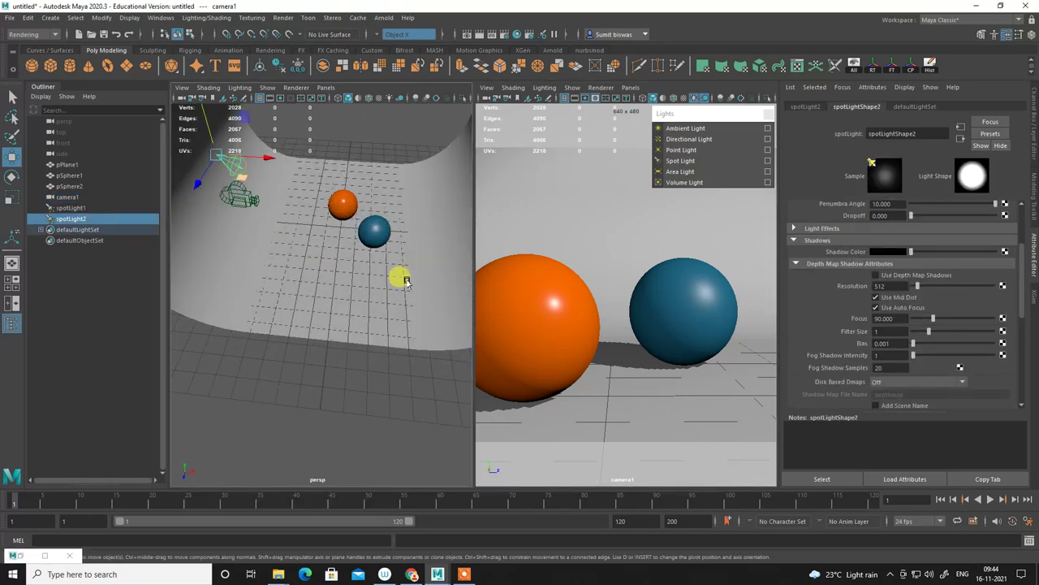
left_click(552, 326)
left_click(687, 297)
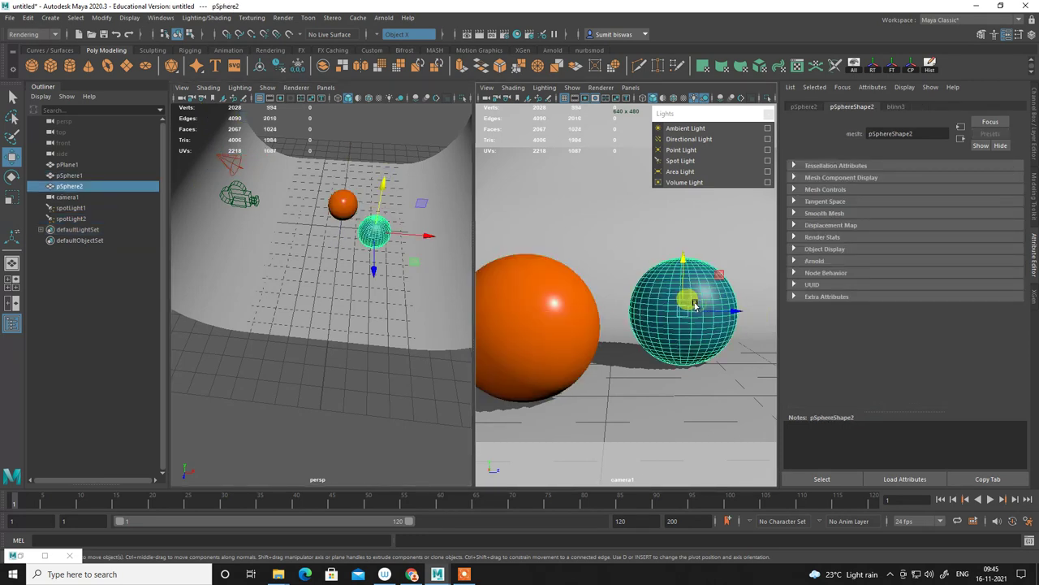
key("Delete")
Move the orange sphere to frame centre, scale it up, and raise it above the floor.
left_click(538, 311)
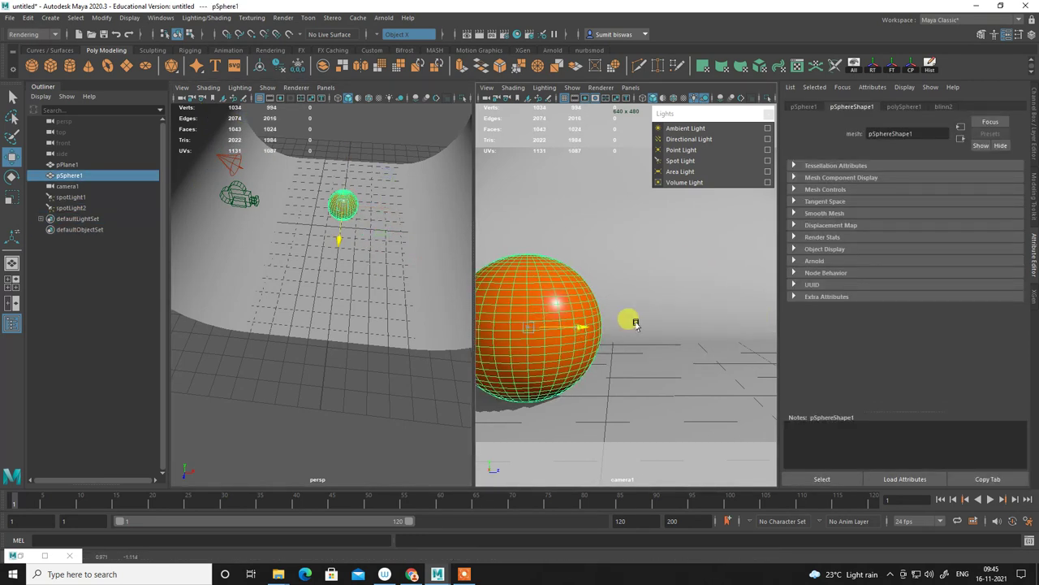
left_click_drag(631, 318, 655, 330)
left_click(599, 316)
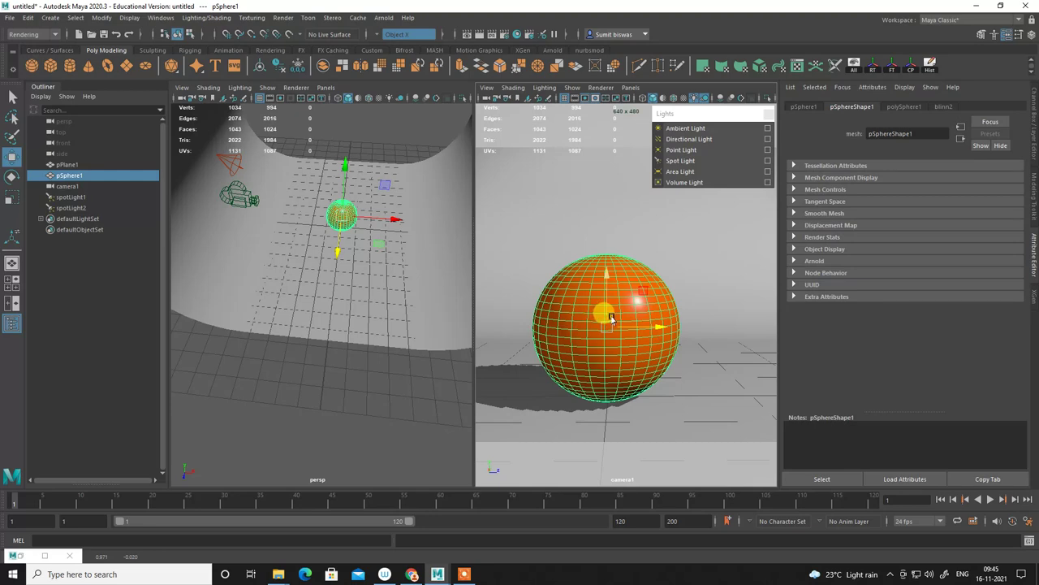
right_click_drag(611, 318, 626, 529)
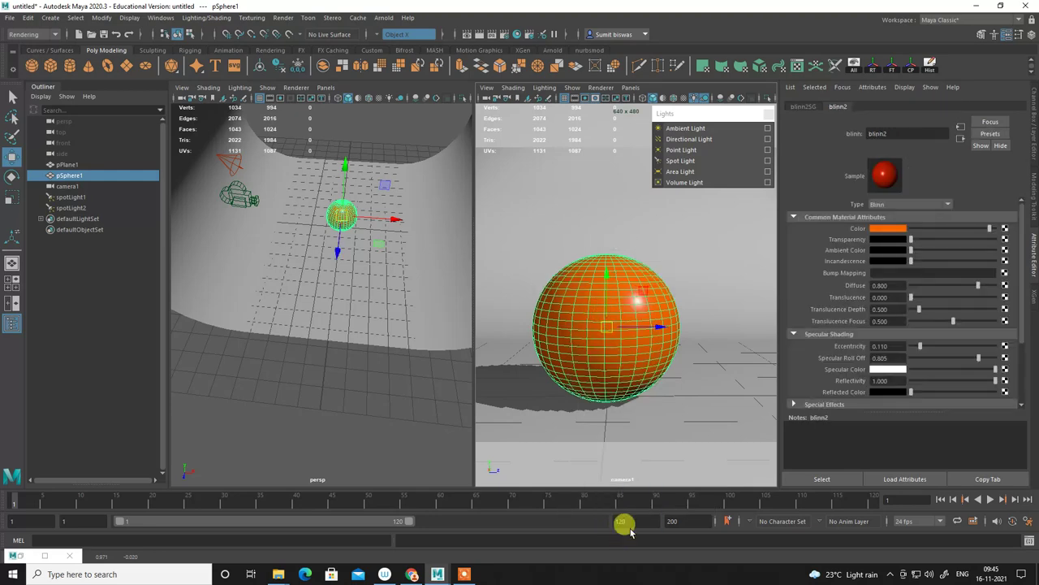
scroll(317, 290, "up", 3)
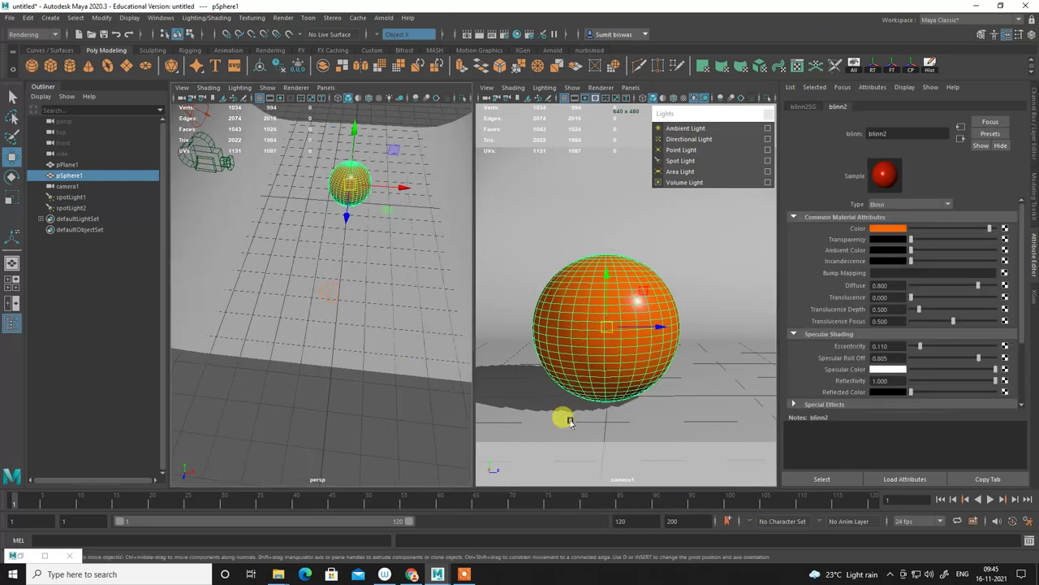
key("r")
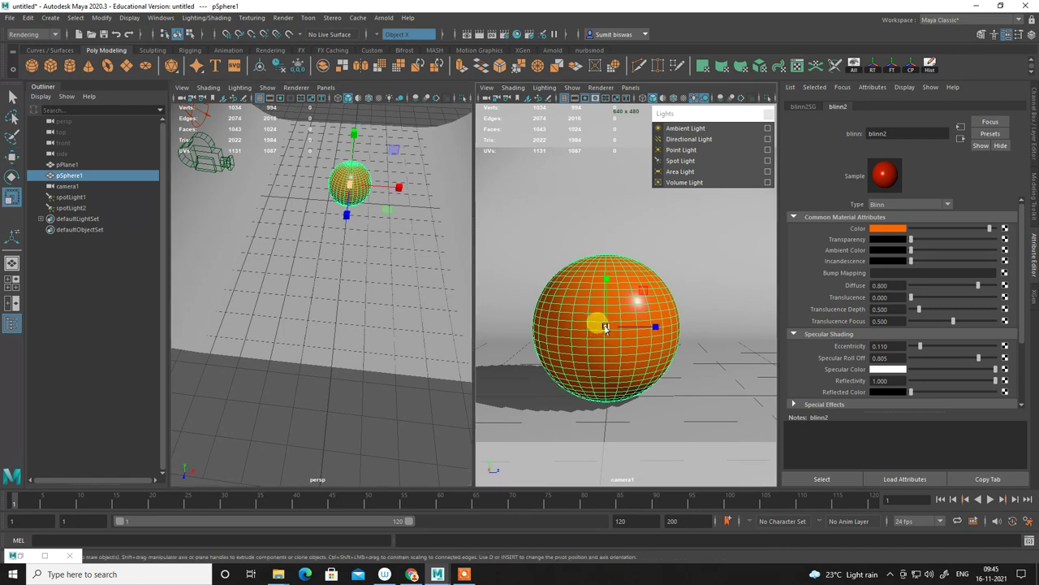
left_click_drag(605, 328, 657, 332)
key("w")
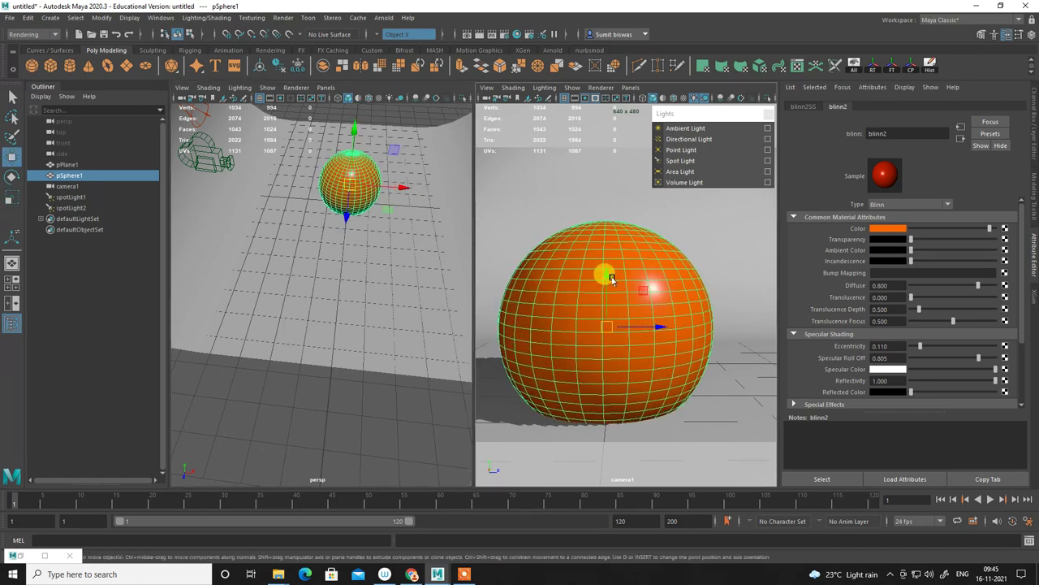
left_click_drag(611, 279, 611, 271)
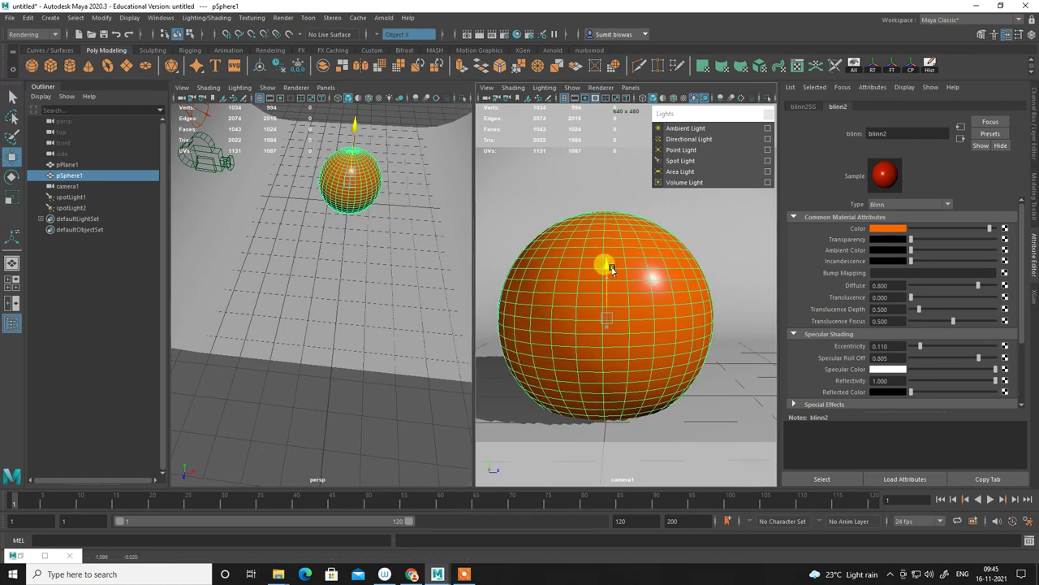
mouse_move(460, 343)
left_mouse_down("alt")
mouse_move(372, 240)
mouse_move(438, 276)
left_mouse_up("alt")
left_click_drag(605, 260, 603, 249)
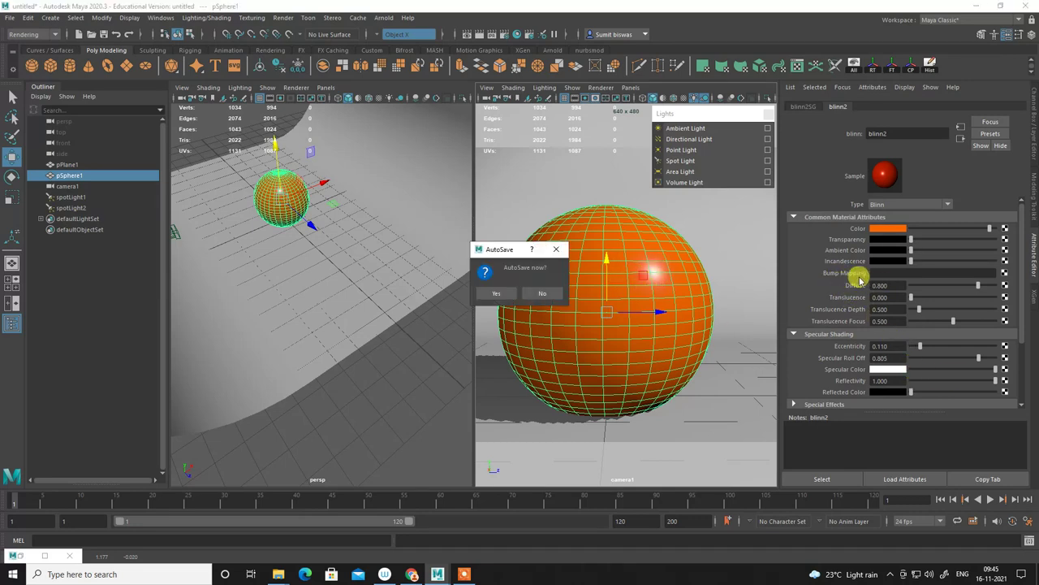
After the autosave, add a 2D noise texture as blinn2's bump map and render.
left_click(501, 293)
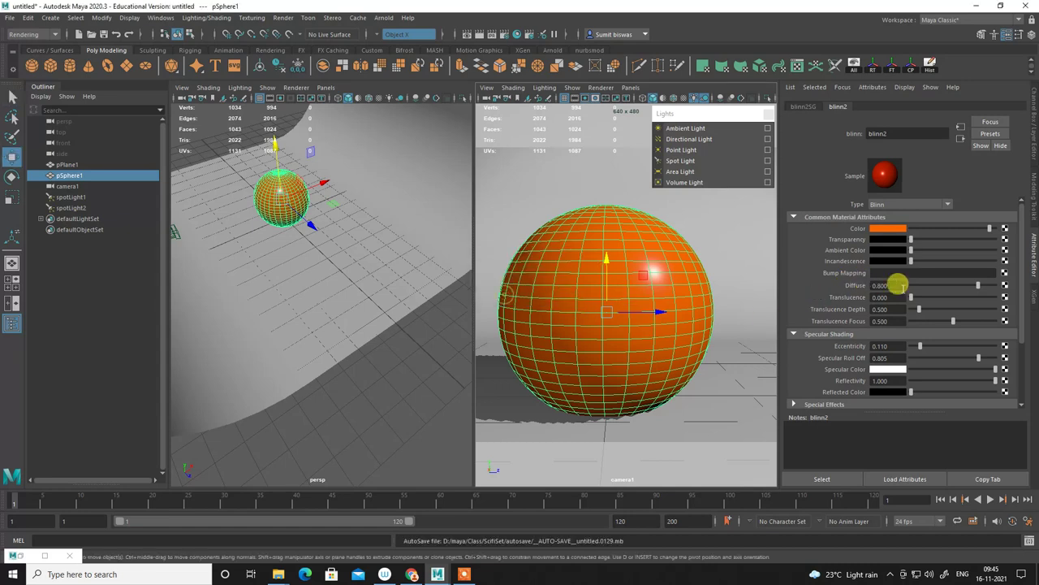
left_click(1005, 273)
left_click(382, 284)
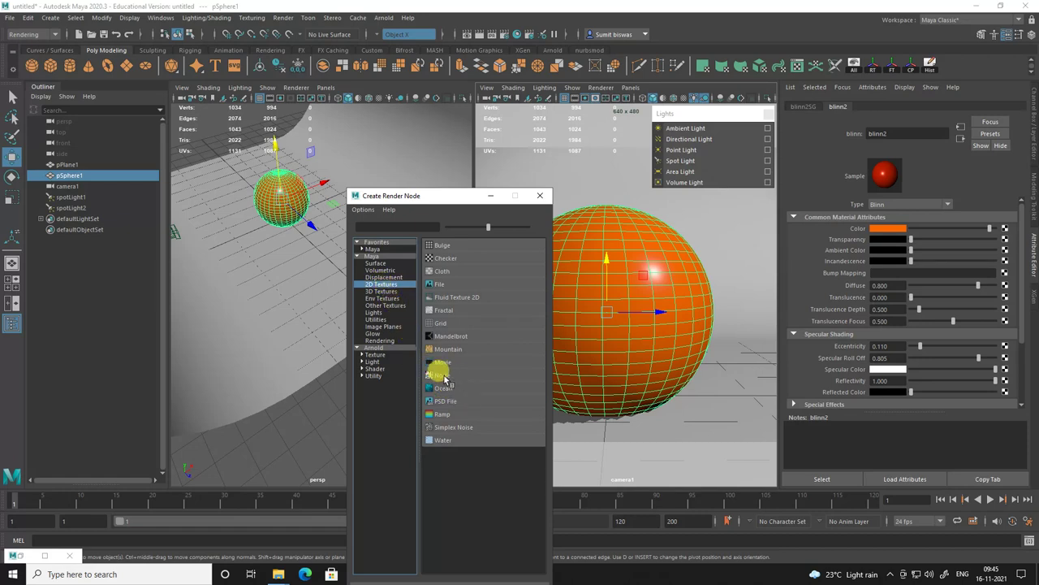
left_click(439, 375)
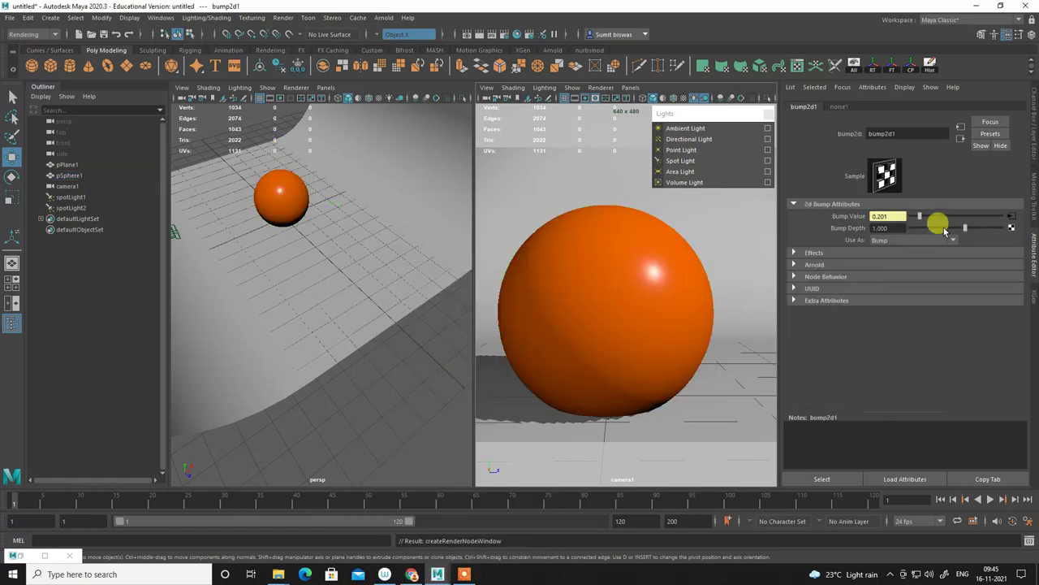
left_click(573, 87)
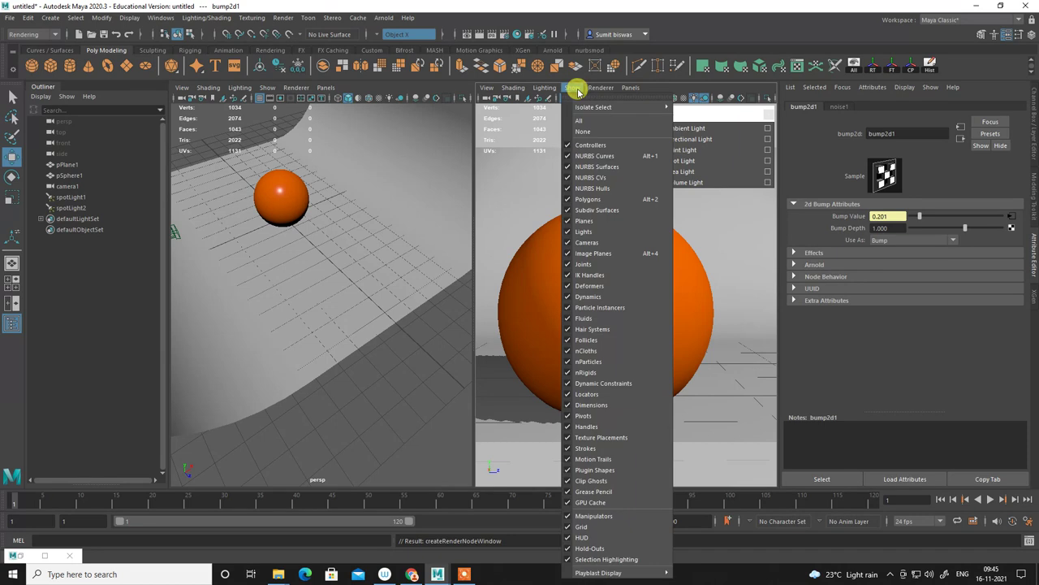
left_click(918, 241)
left_click(918, 241)
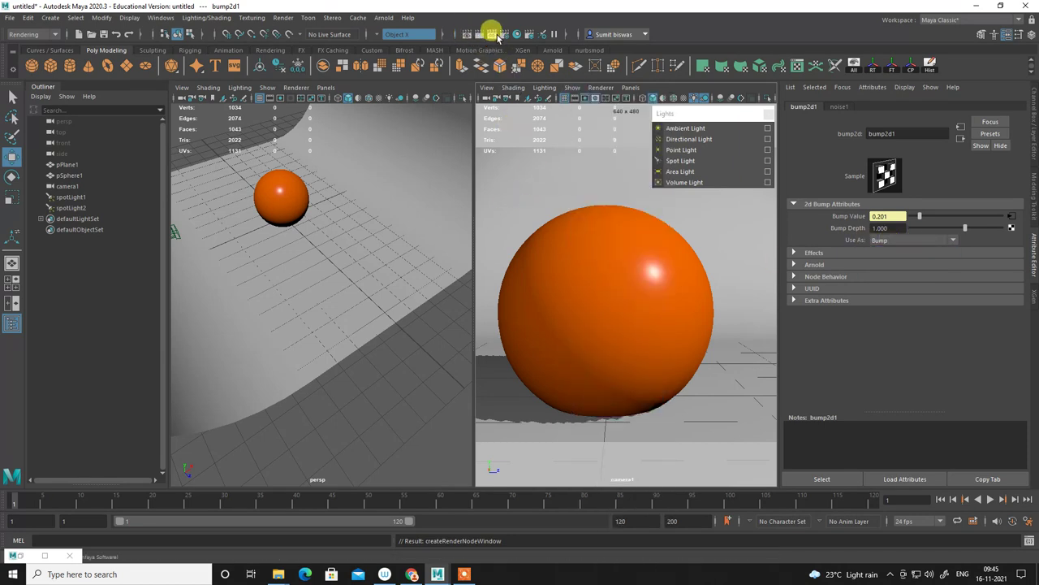
left_click(468, 35)
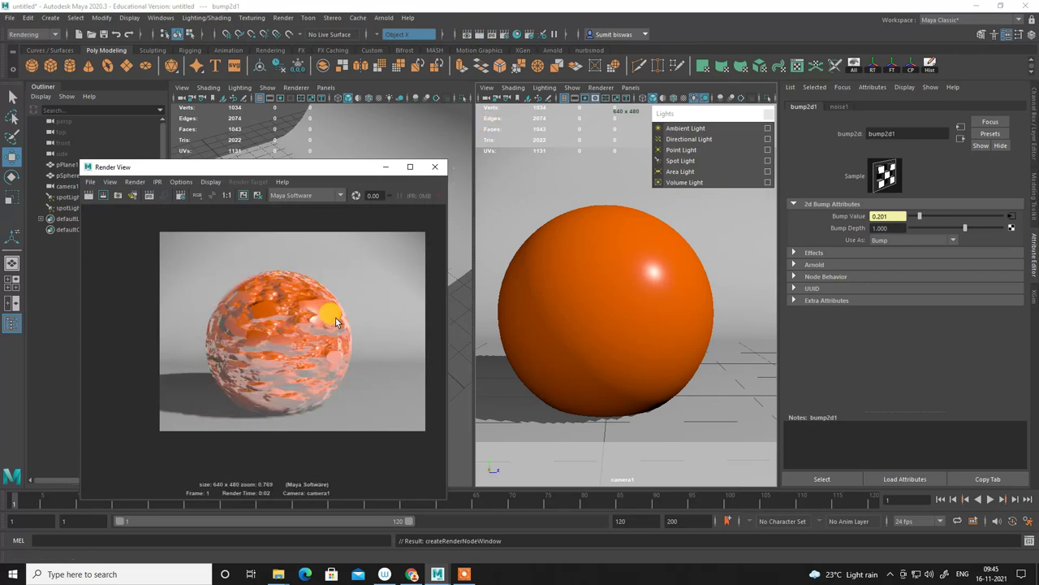
Lower the orange material's reflectivity to 0.221, re-render, and open the noise1 bump node.
scroll(276, 355, "up", 3)
scroll(302, 246, "up", 2)
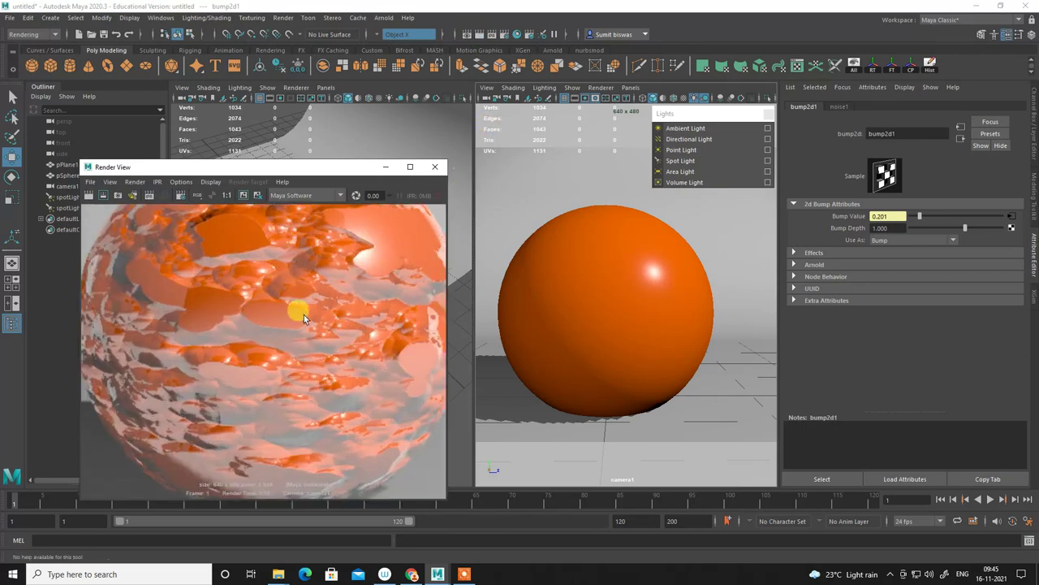
scroll(300, 257, "down", 2)
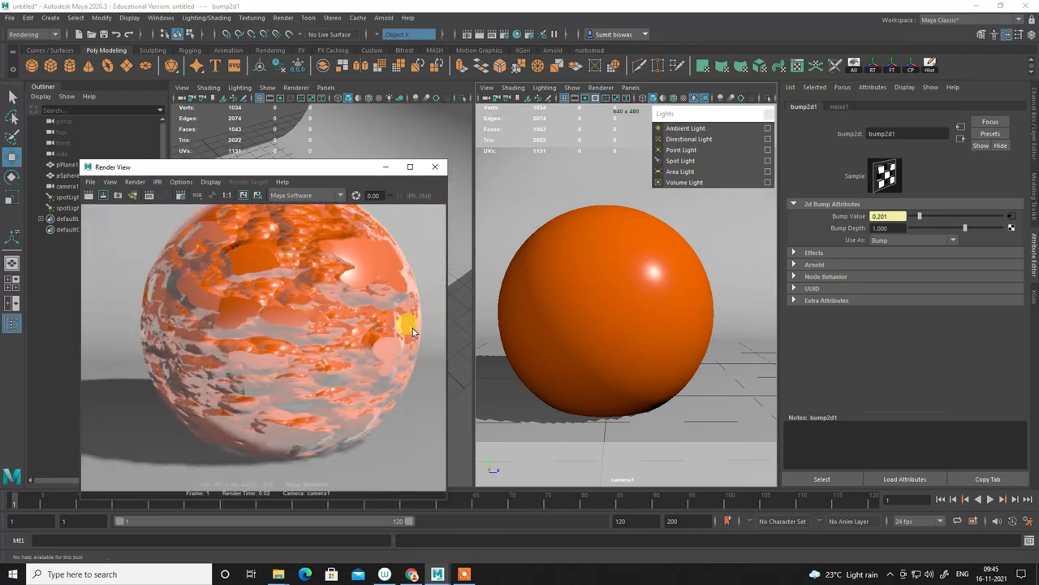
left_click(631, 282)
right_click(647, 281)
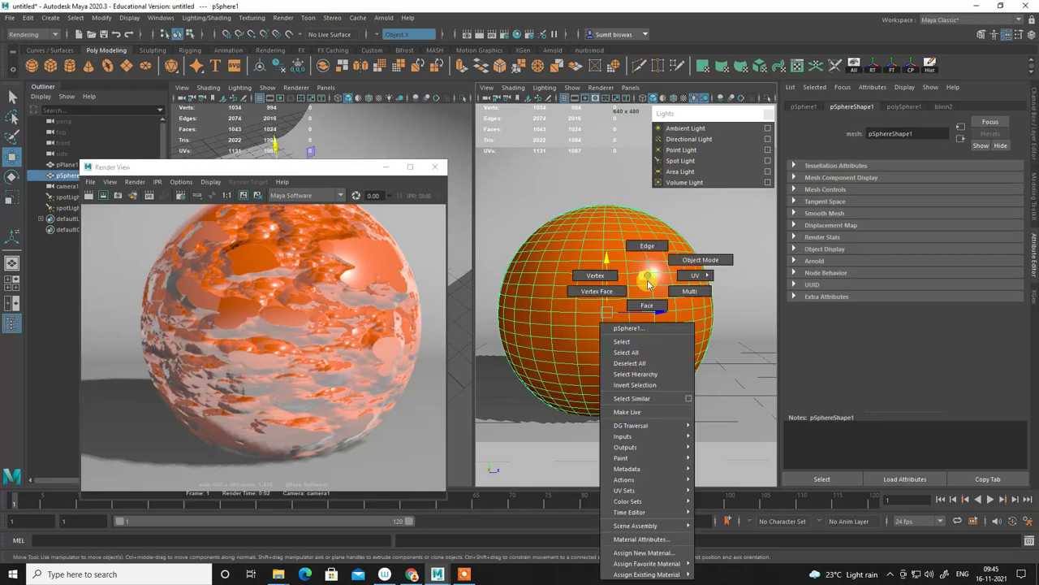
left_click(638, 540)
scroll(930, 363, "down", 2)
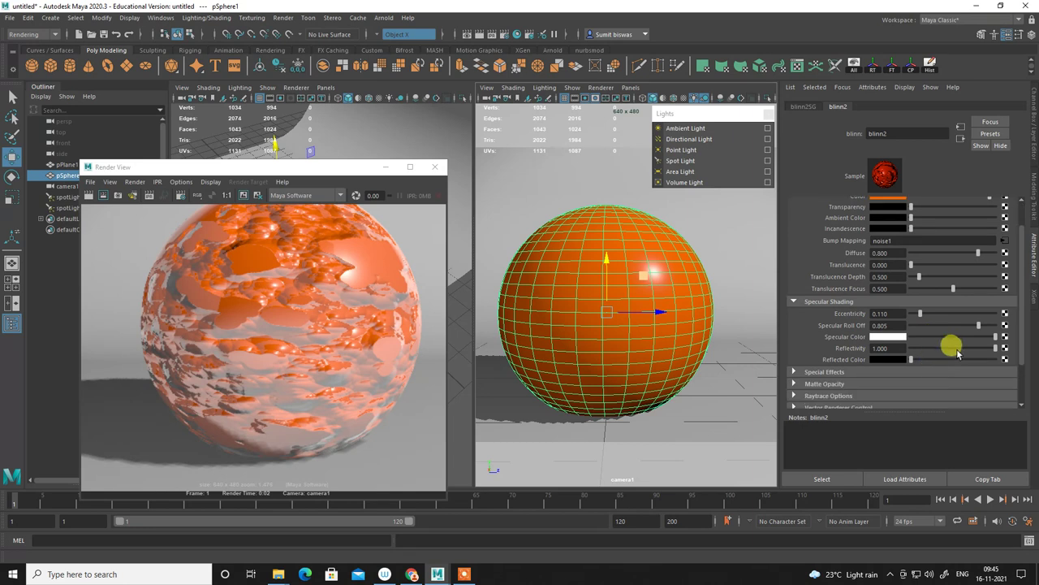
left_click_drag(993, 348, 955, 350)
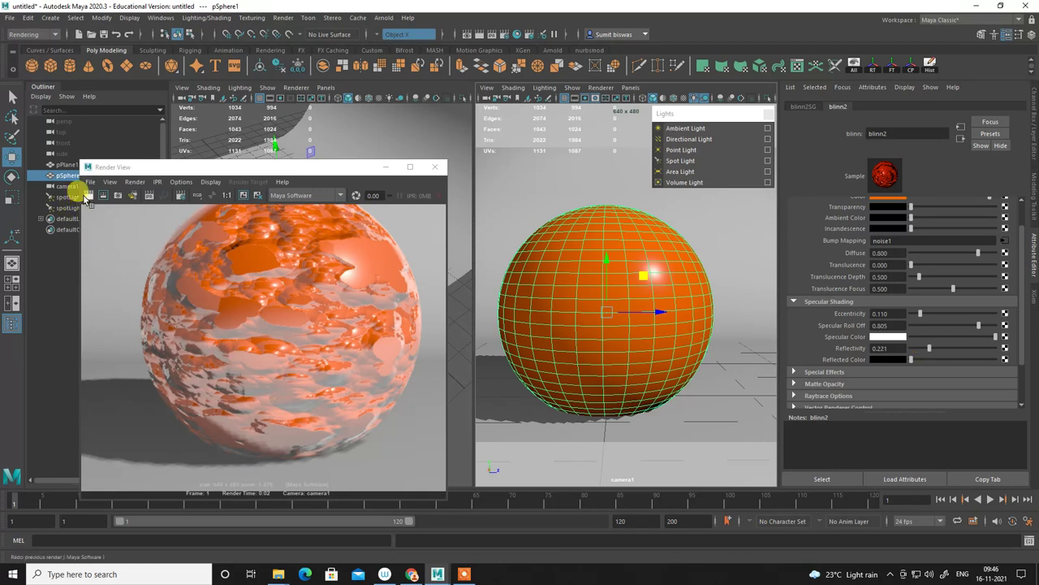
left_click(81, 194)
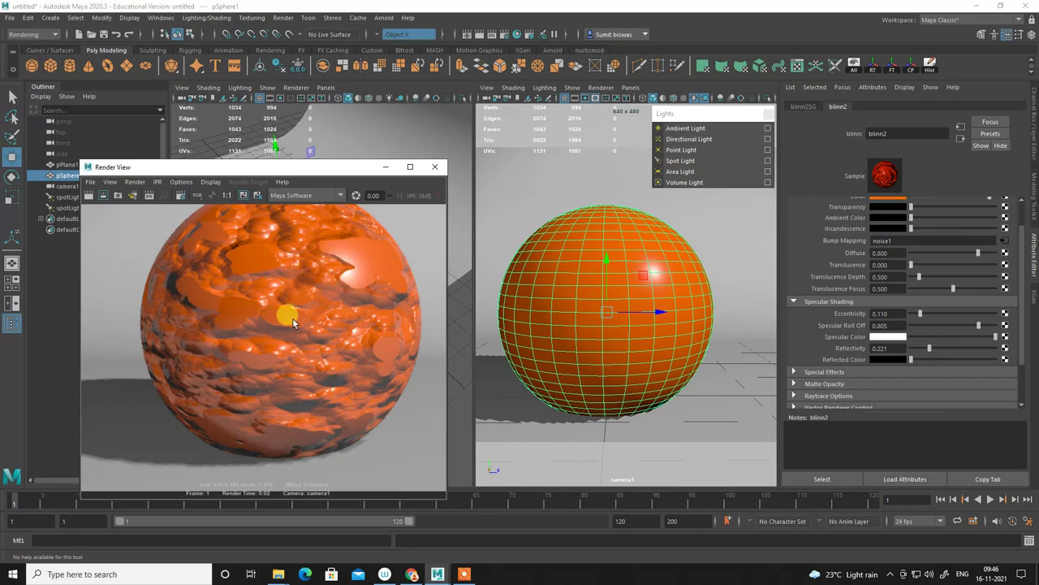
left_click(1005, 240)
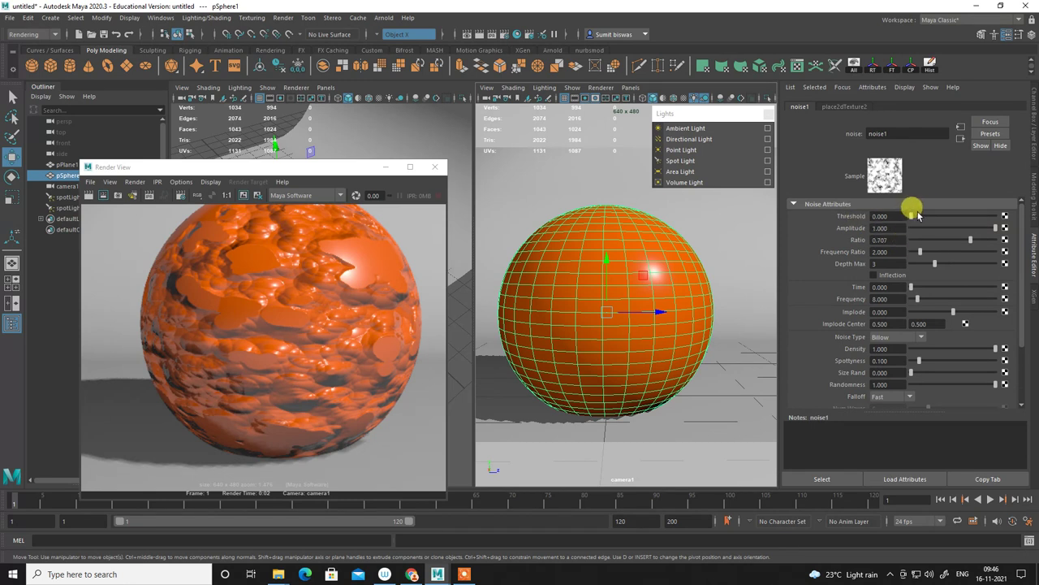
Tune noise1 to threshold 0.117, amplitude 0.162 and ratio 5.000, re-rendering to compare.
mouse_move(918, 215)
left_mouse_down()
mouse_move(972, 227)
mouse_move(947, 214)
mouse_move(923, 230)
left_mouse_up()
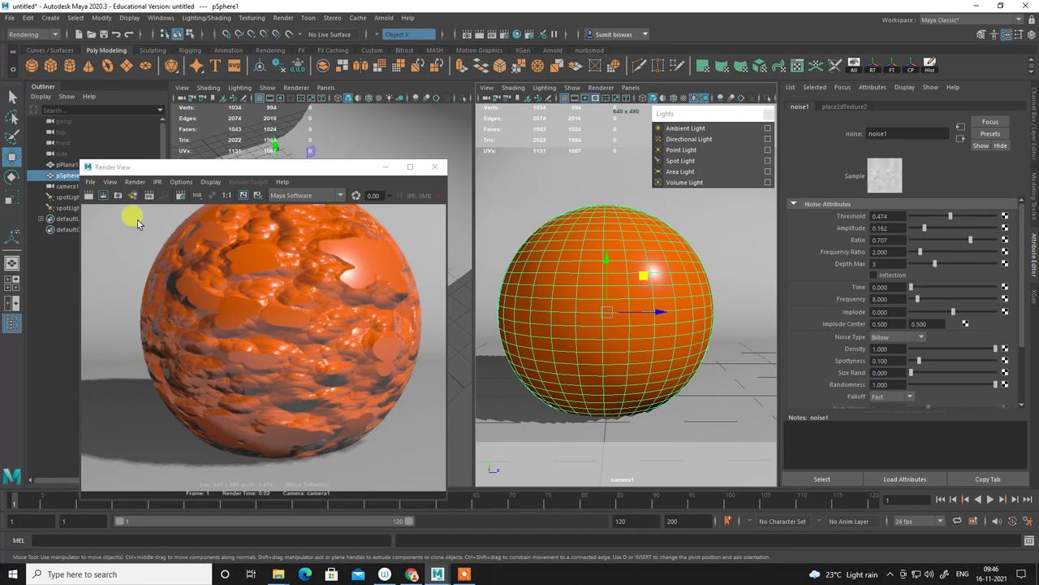
left_click(89, 195)
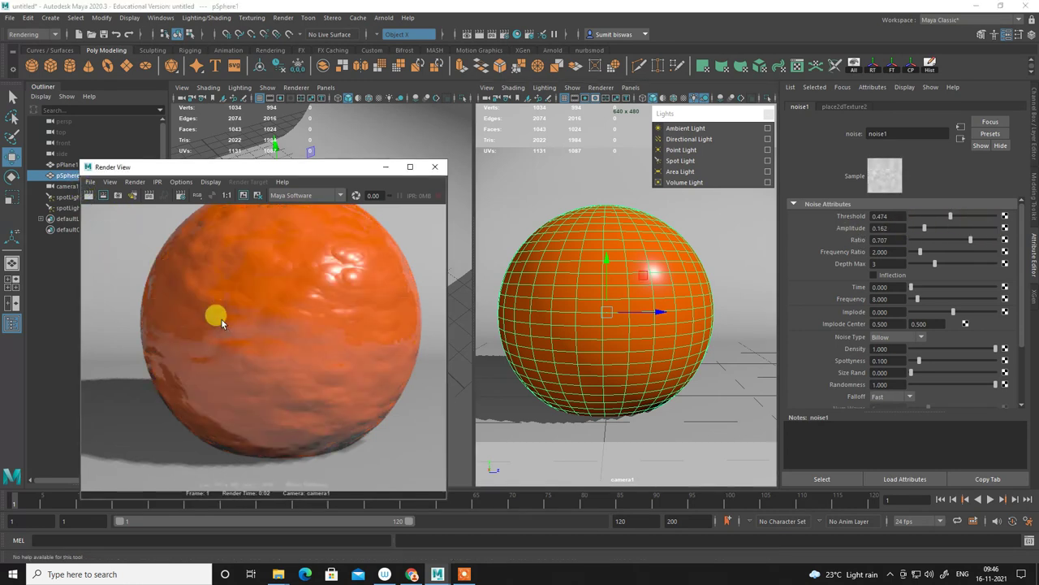
right_click_drag(310, 381, 319, 318, "alt")
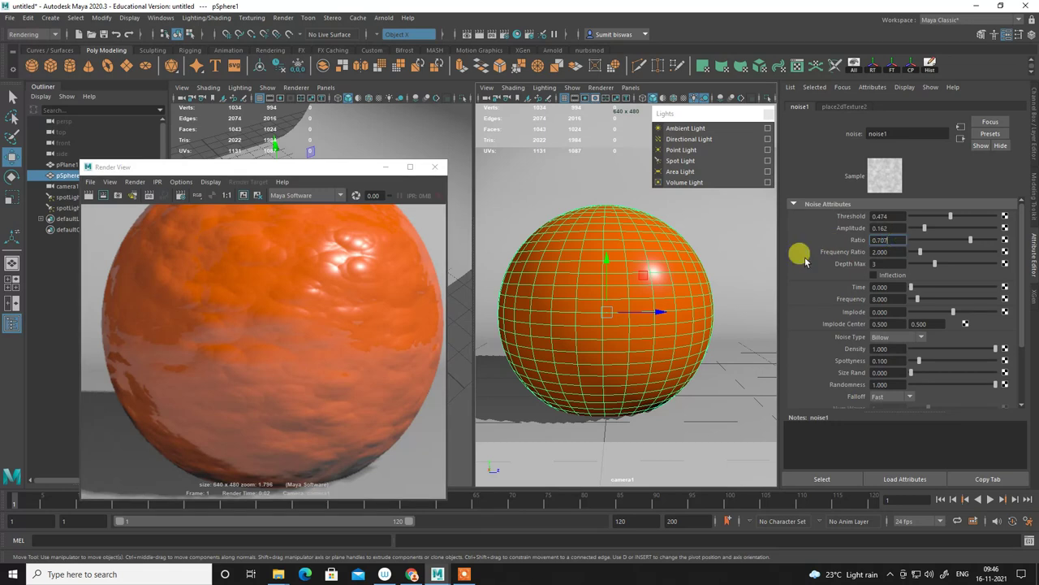
left_click(881, 241)
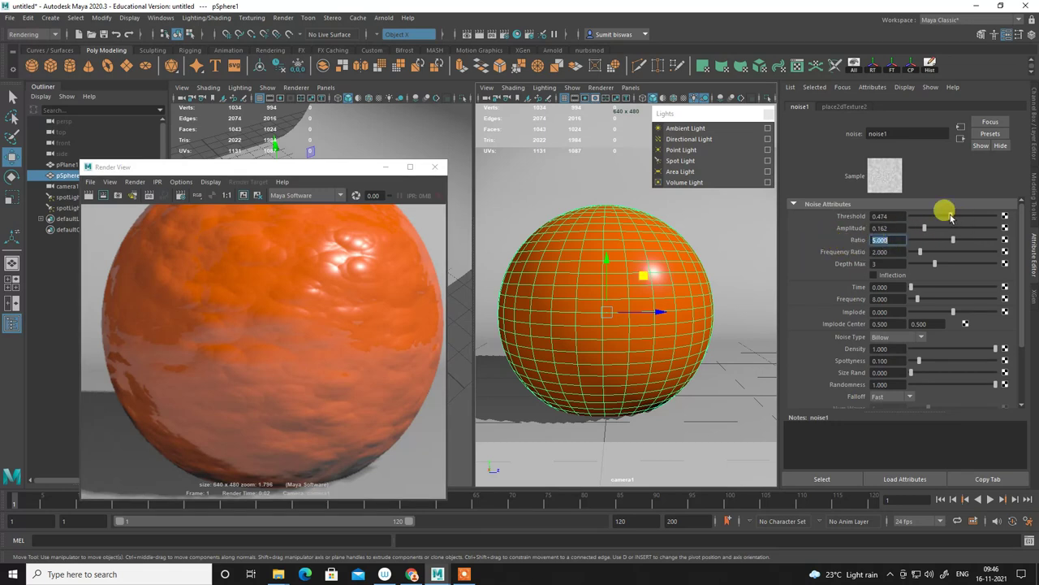
left_click_drag(951, 217, 925, 220)
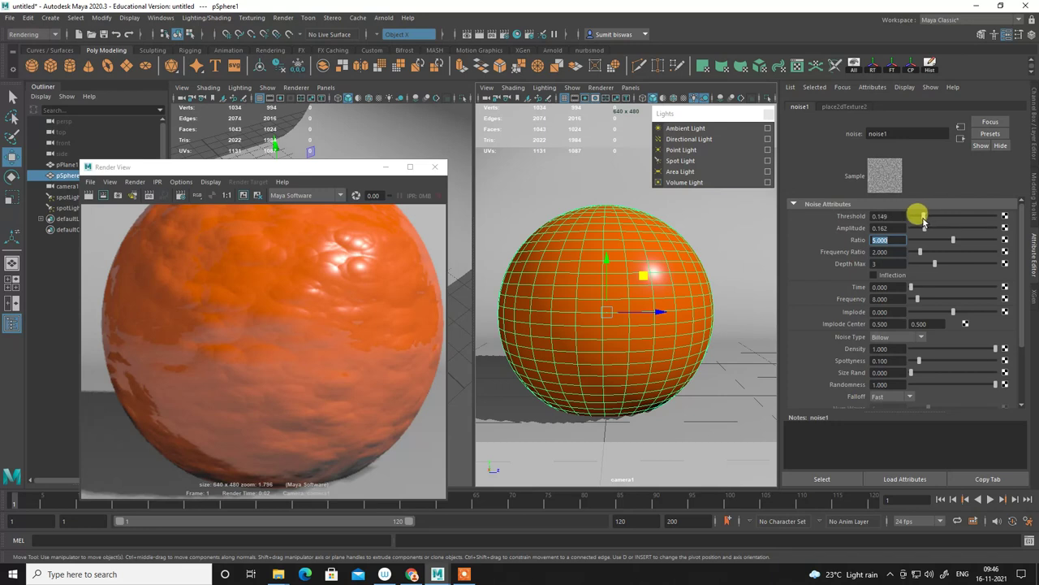
left_click(96, 196)
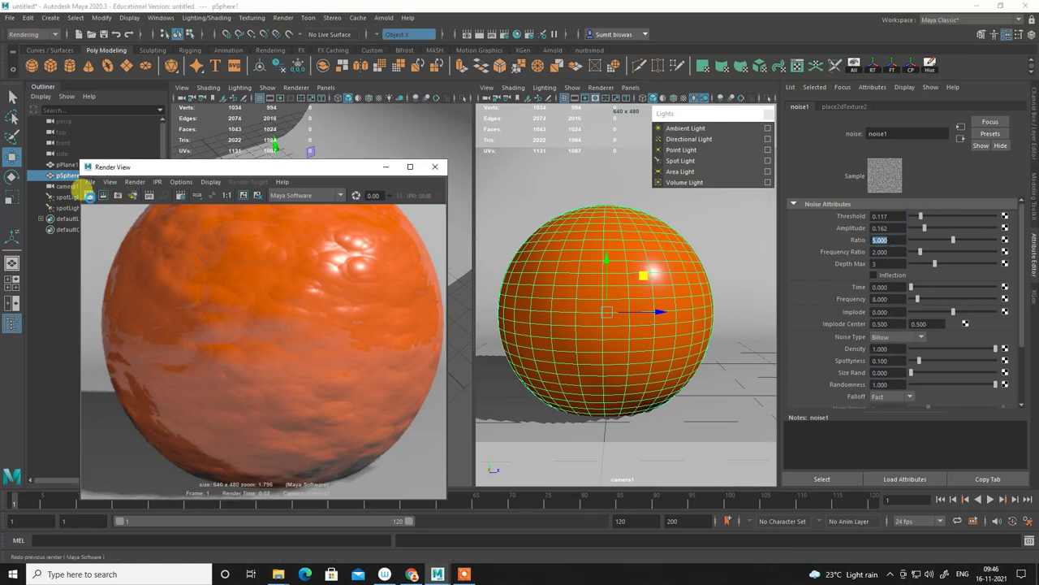
left_click(203, 301)
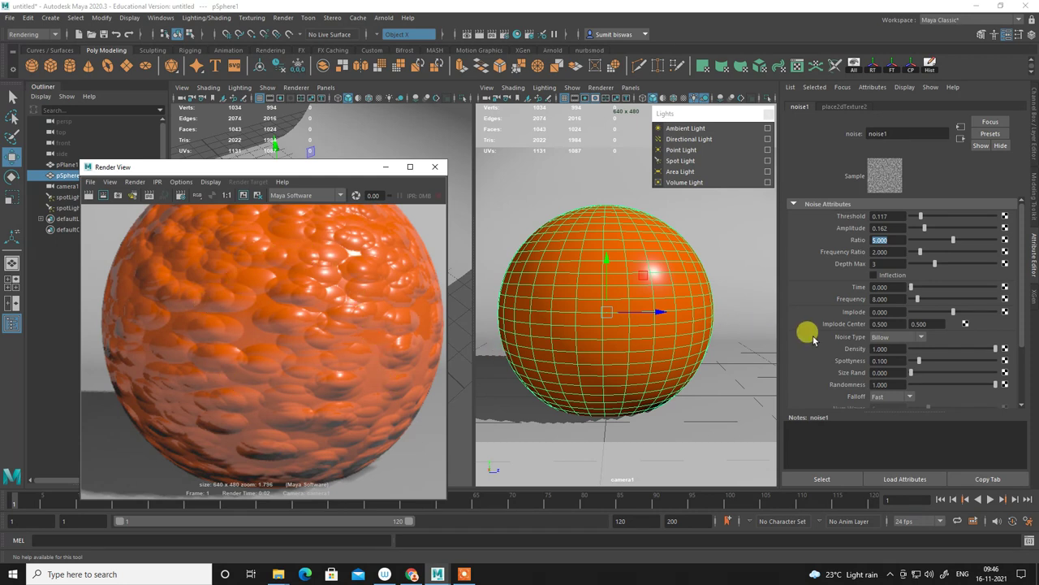
Expand noise1's UV Coordinates and open its place2dTexture2 placement node.
scroll(813, 339, "down", 3)
scroll(832, 337, "down", 1)
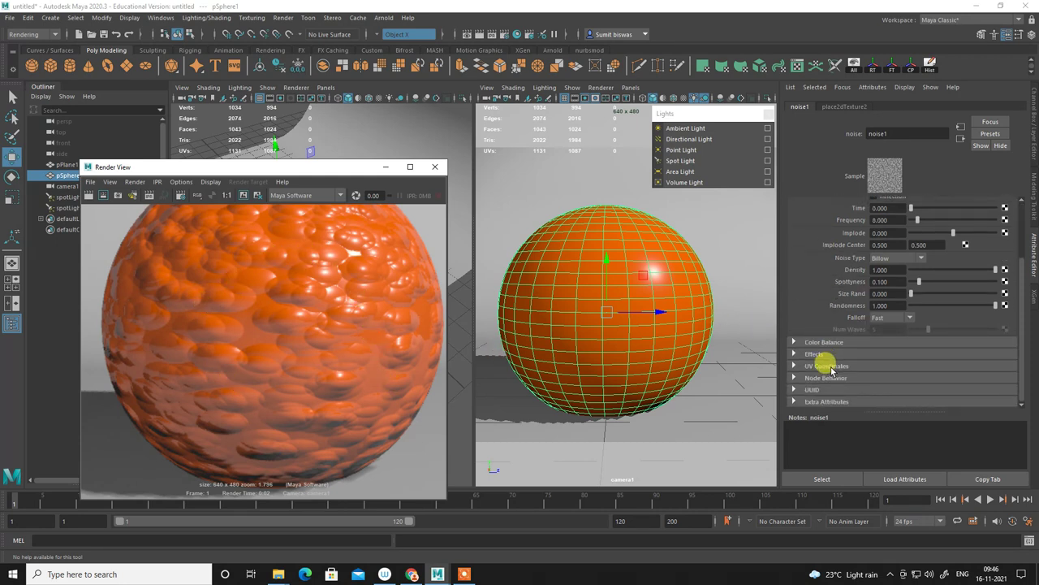
left_click(828, 366)
left_click(966, 368)
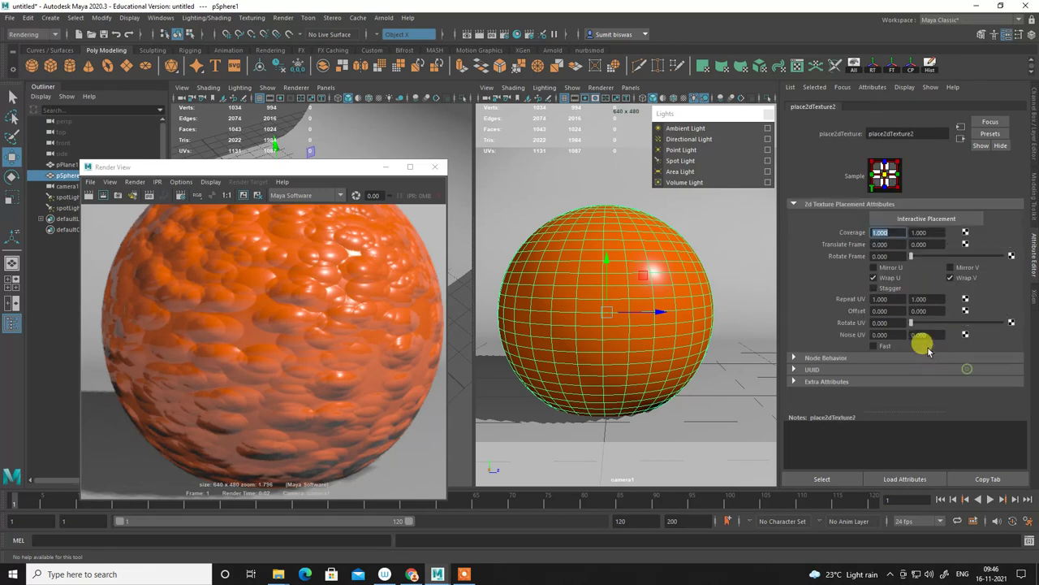
Set place2dTexture2 Repeat UV to 20 × 20 and re-render.
left_click(894, 299)
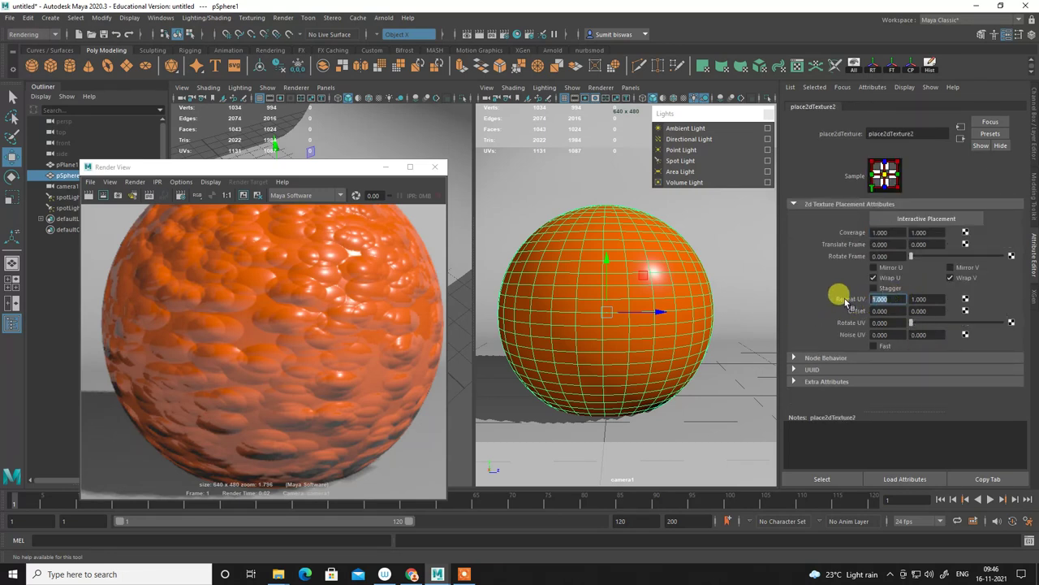
type("20")
key("Tab")
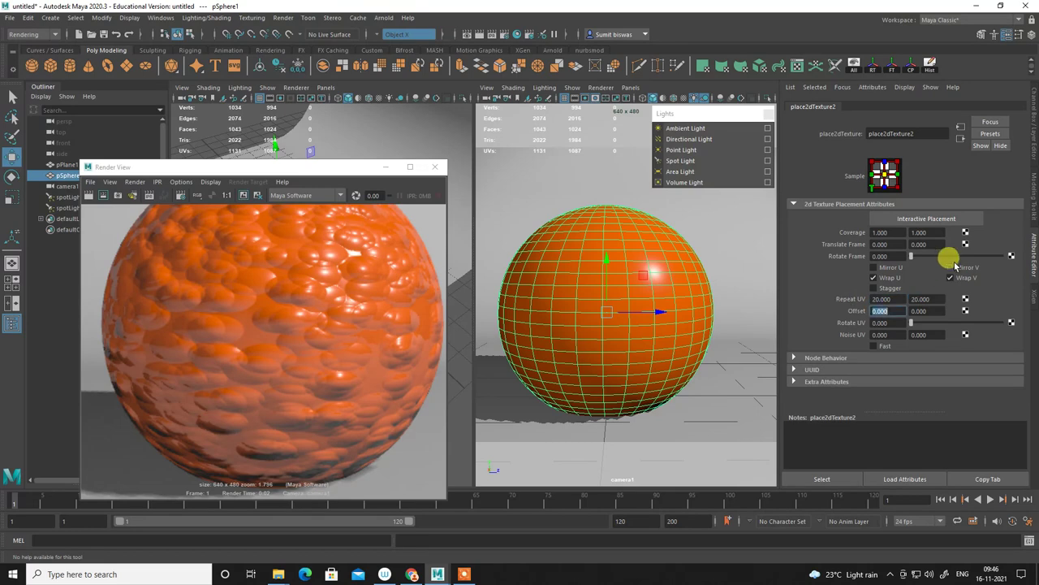
left_click(87, 196)
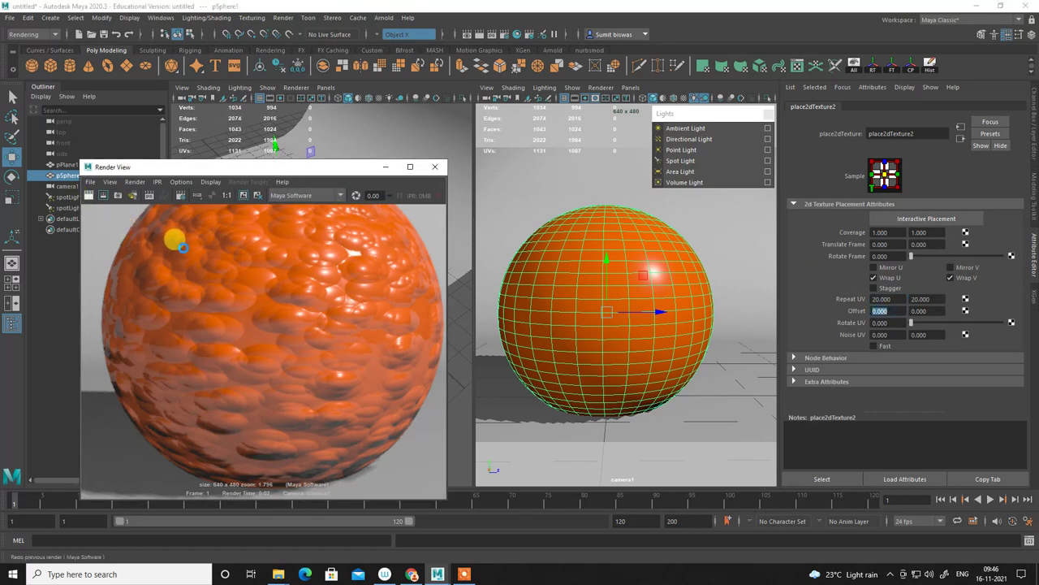
Inspect the finer pebbled render, then move on to the bump2d1 settings.
scroll(321, 345, "up", 1)
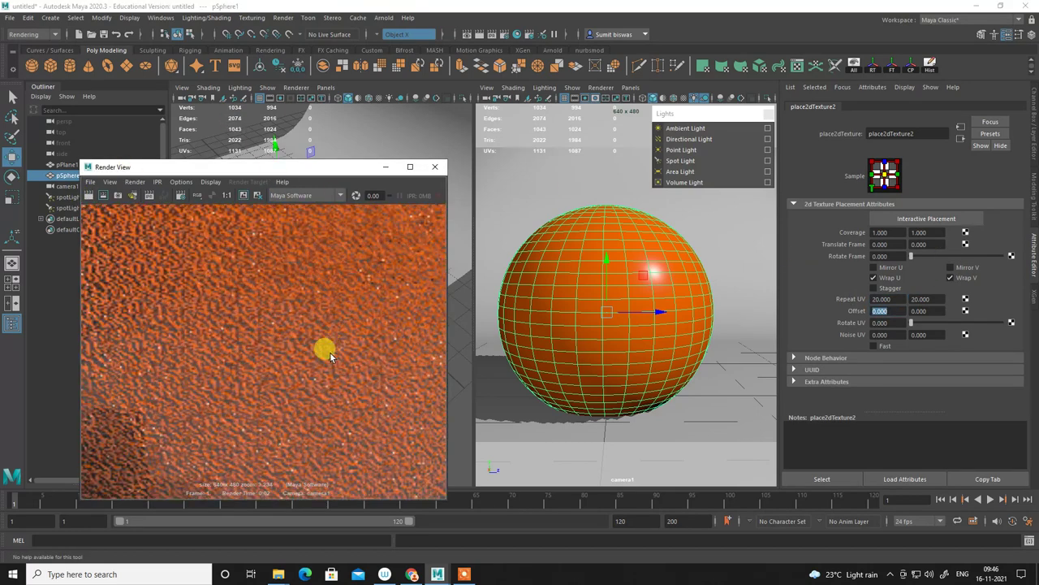
scroll(333, 321, "up", 1)
scroll(333, 321, "down", 1)
scroll(322, 313, "down", 1)
scroll(325, 309, "down", 1)
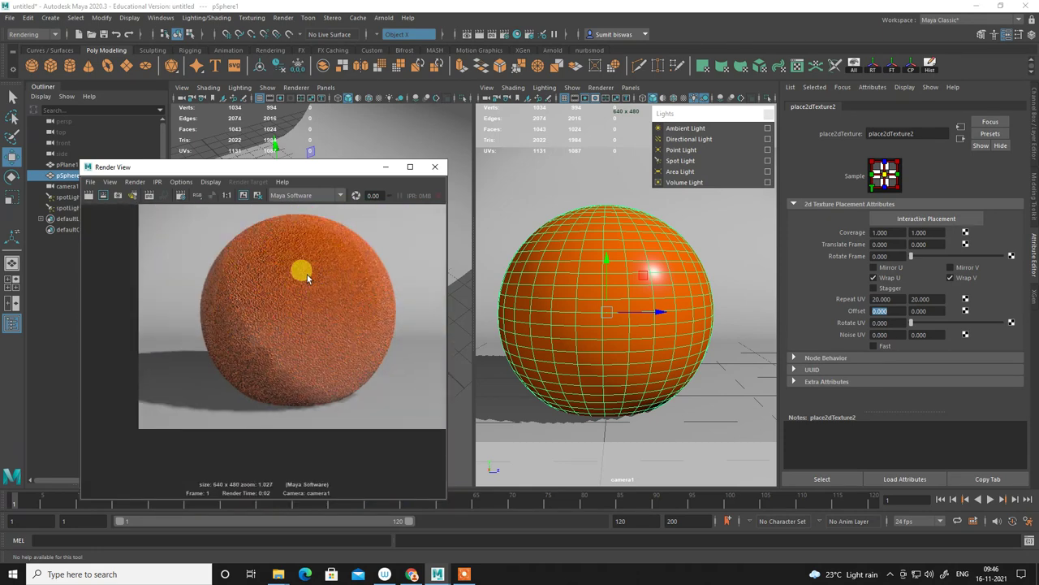
scroll(299, 271, "up", 1)
scroll(313, 282, "up", 1)
scroll(315, 286, "up", 1)
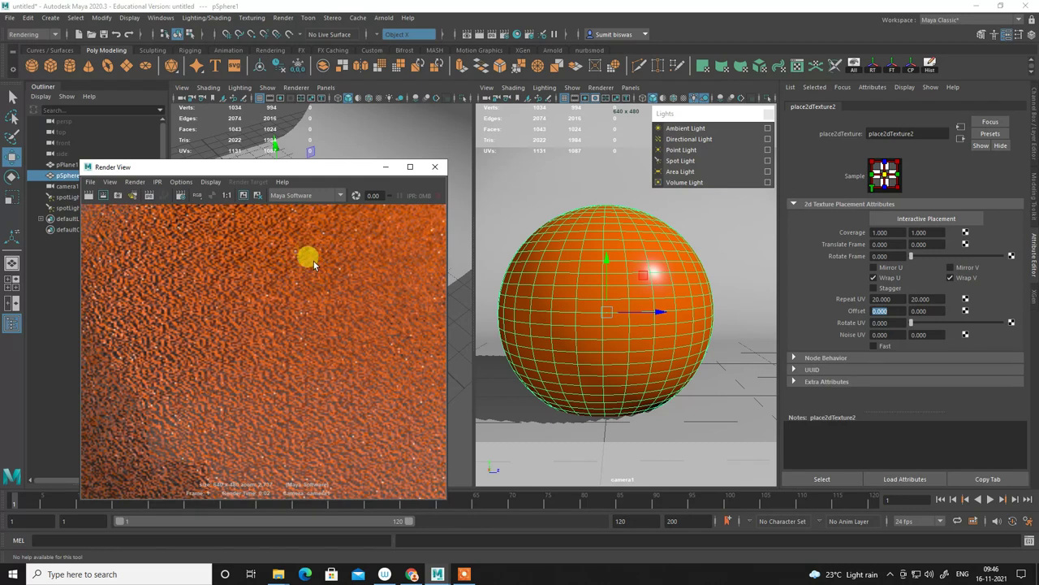
left_click(961, 138)
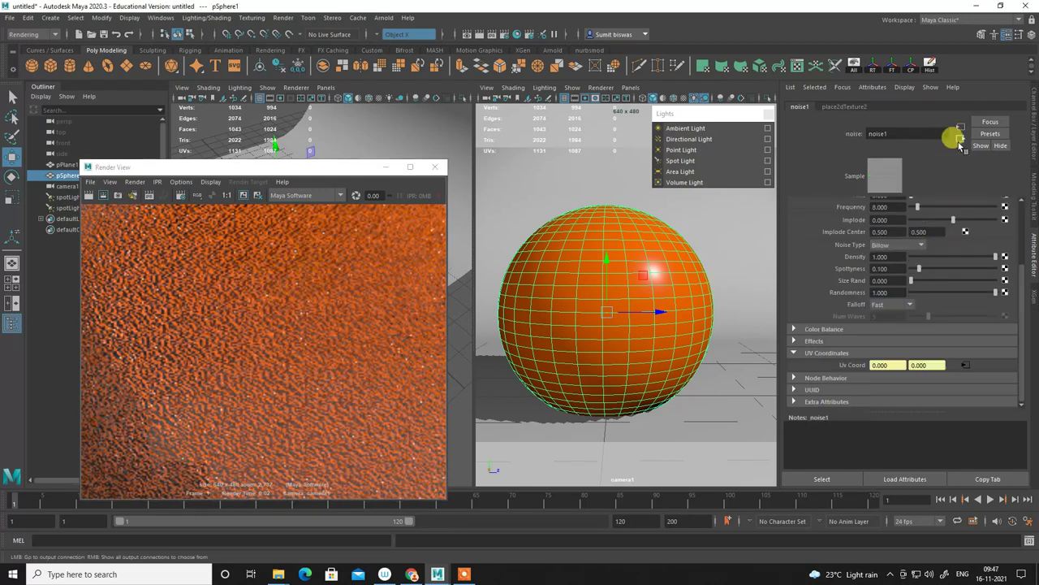
left_click(960, 138)
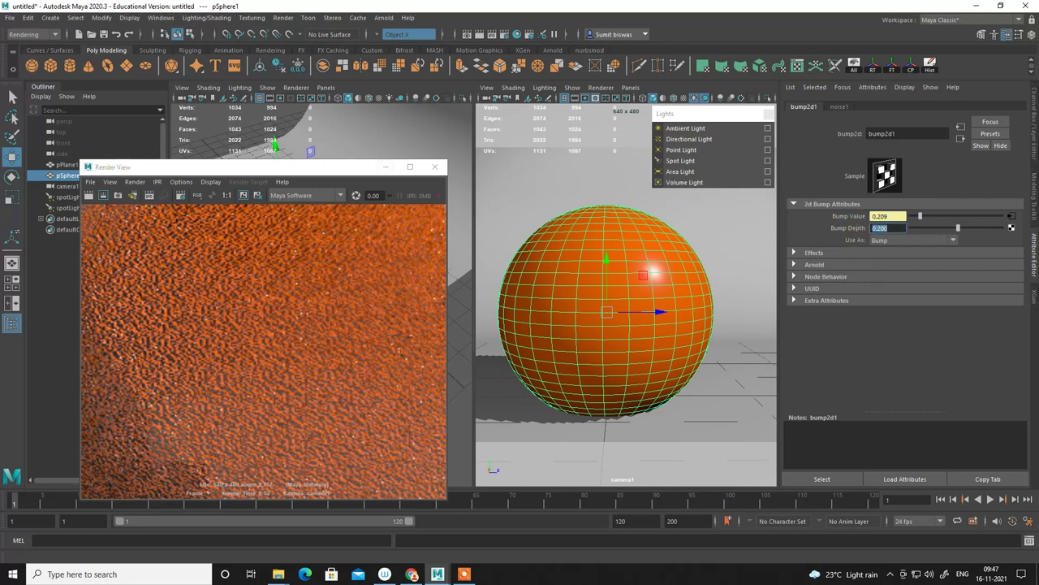
Set bump2d1 Bump Depth to 0.100 and re-render the sphere.
left_click(89, 195)
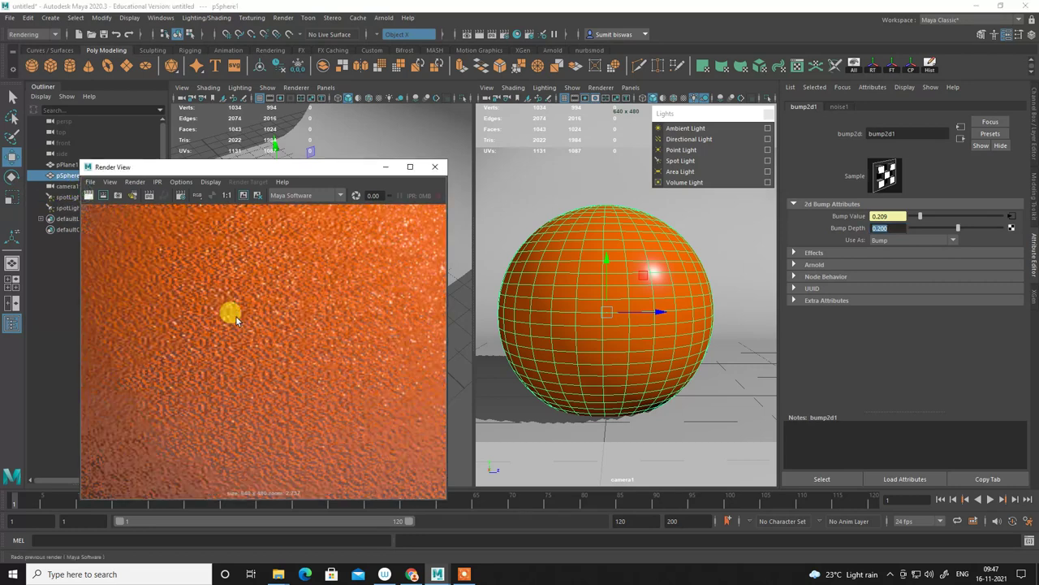
scroll(297, 353, "up", 1)
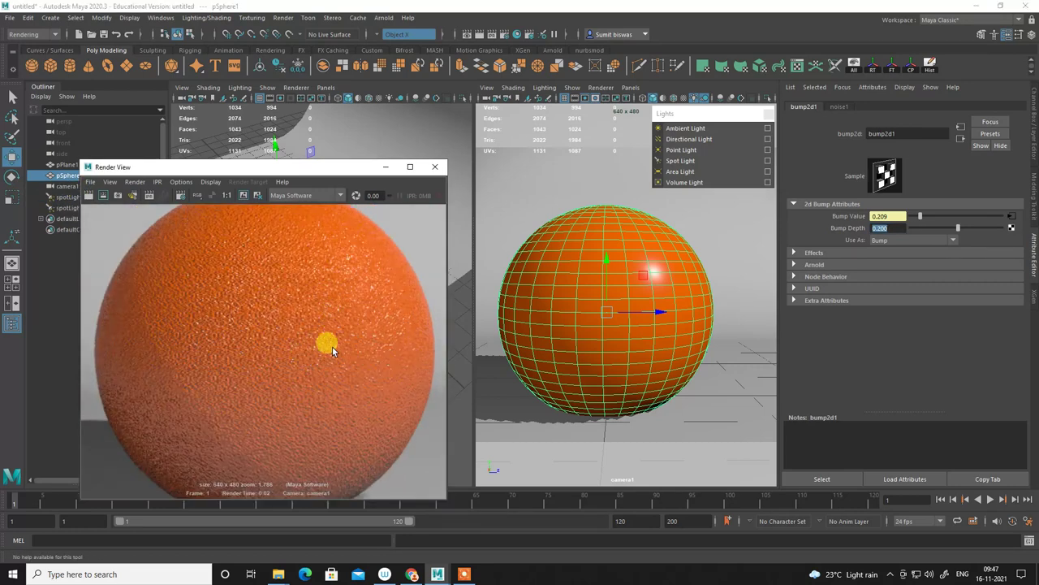
scroll(331, 336, "down", 2)
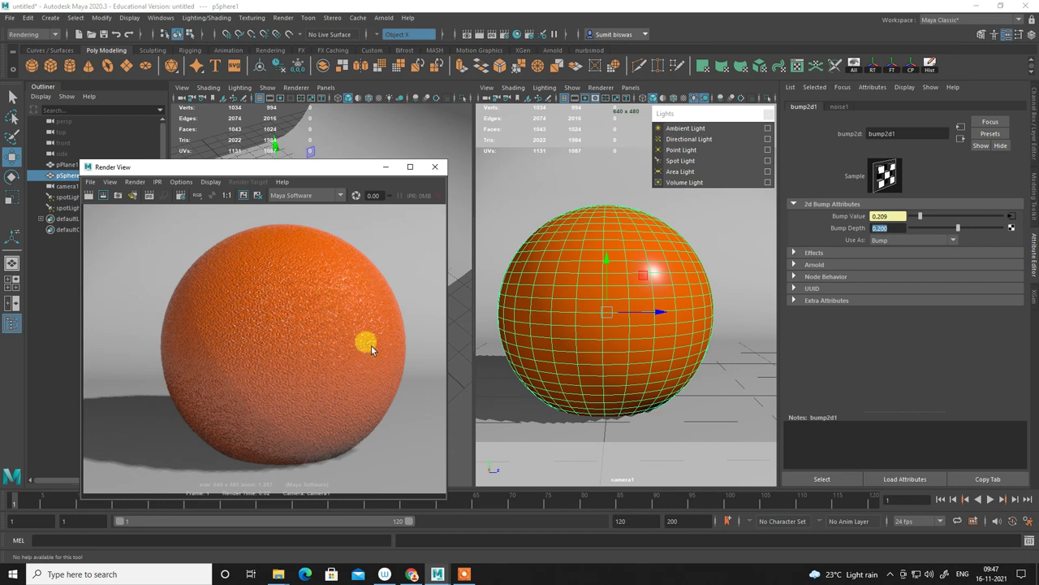
left_click(820, 237)
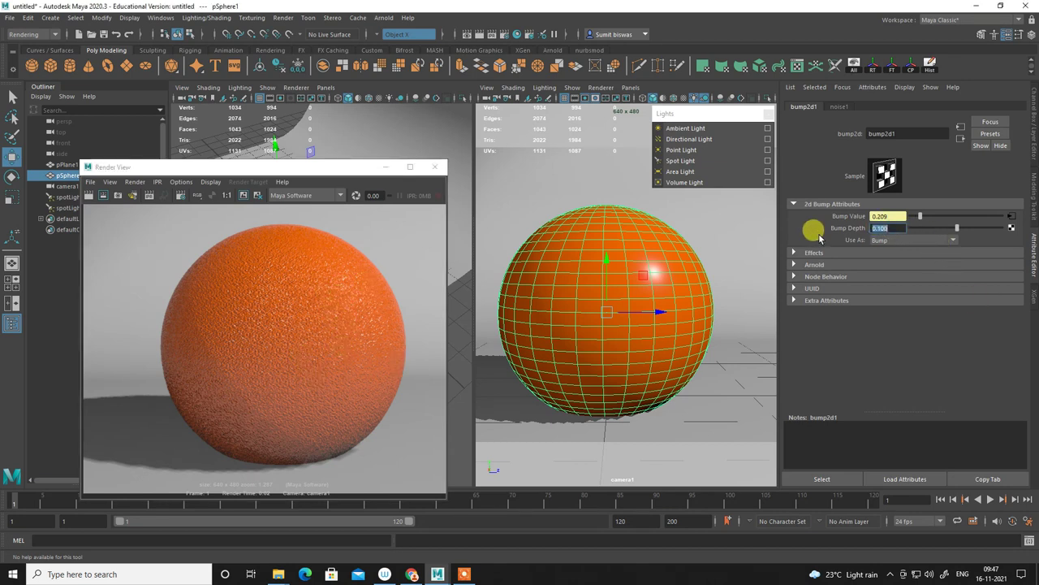
left_click(274, 293)
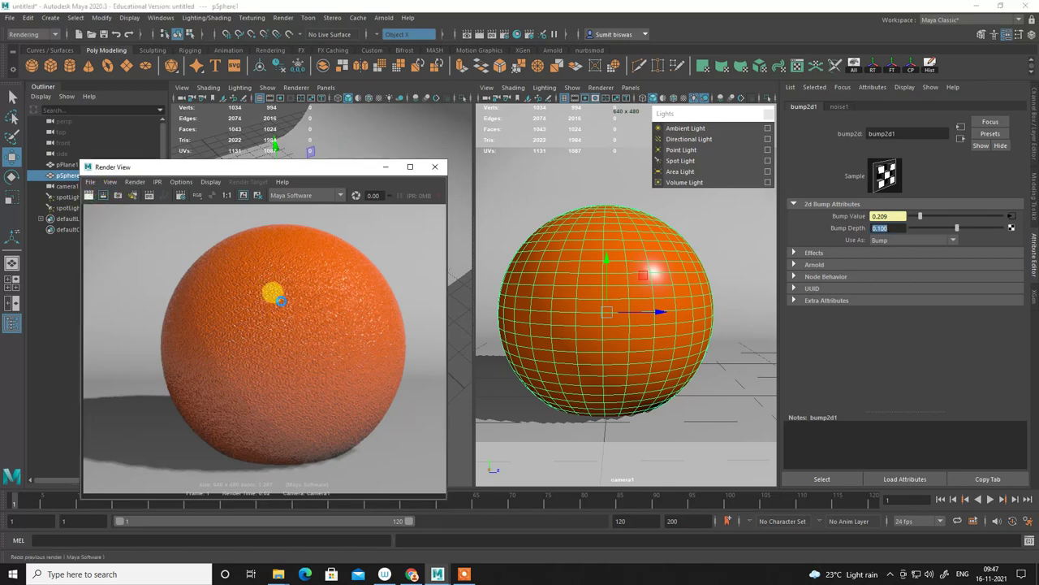
Zoom the render in and out to inspect the orange-peel surface.
scroll(325, 333, "up", 2)
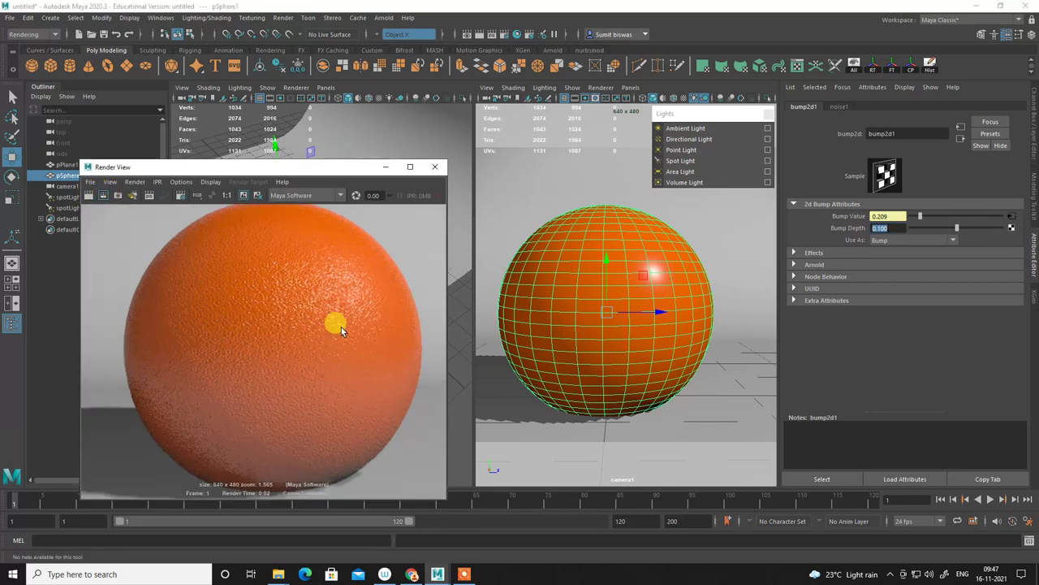
scroll(340, 321, "up", 2)
scroll(348, 305, "down", 2)
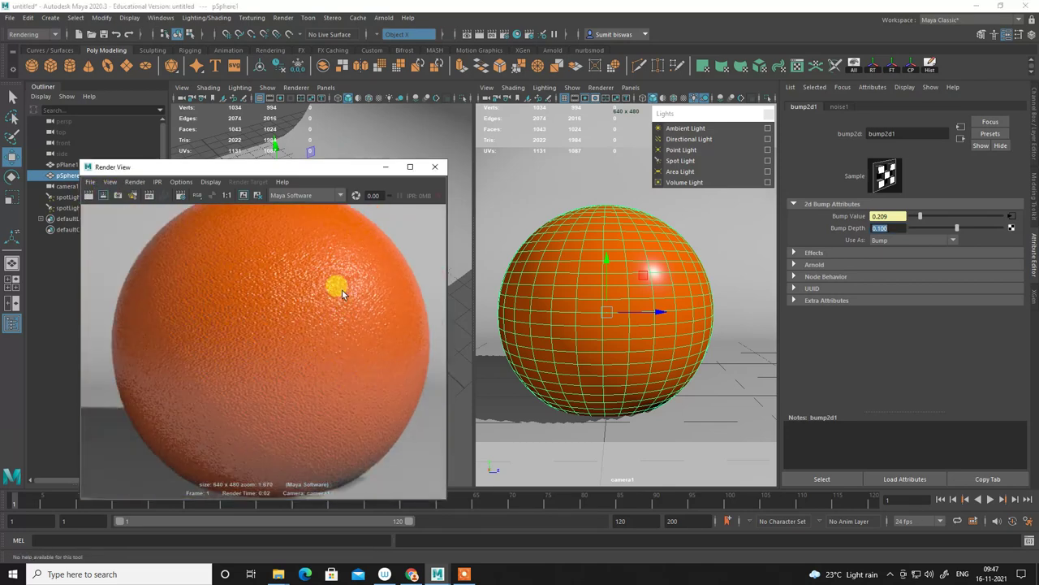
scroll(341, 289, "up", 1)
scroll(344, 291, "up", 1)
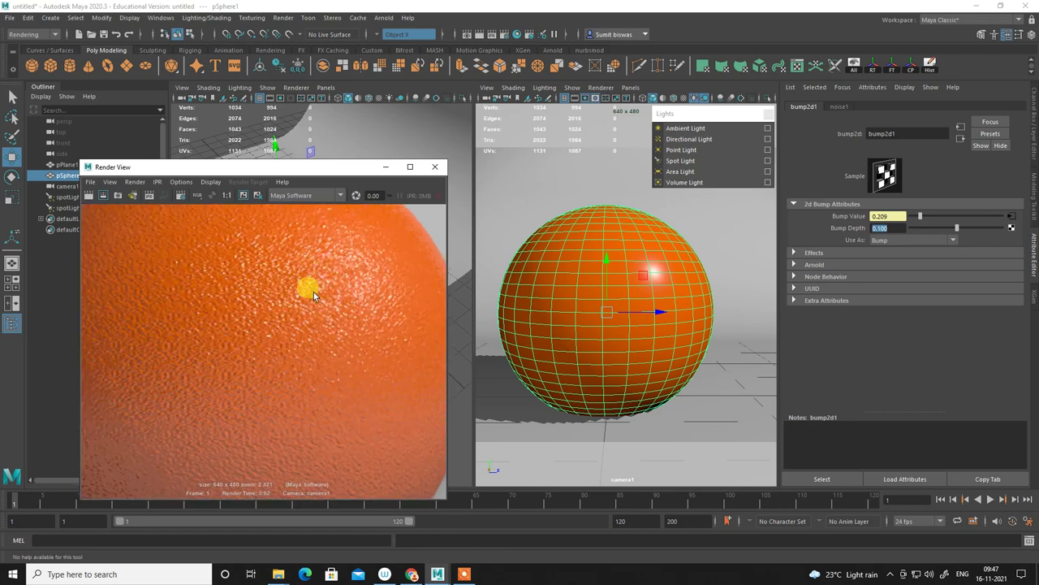
scroll(314, 292, "down", 1)
scroll(302, 284, "down", 1)
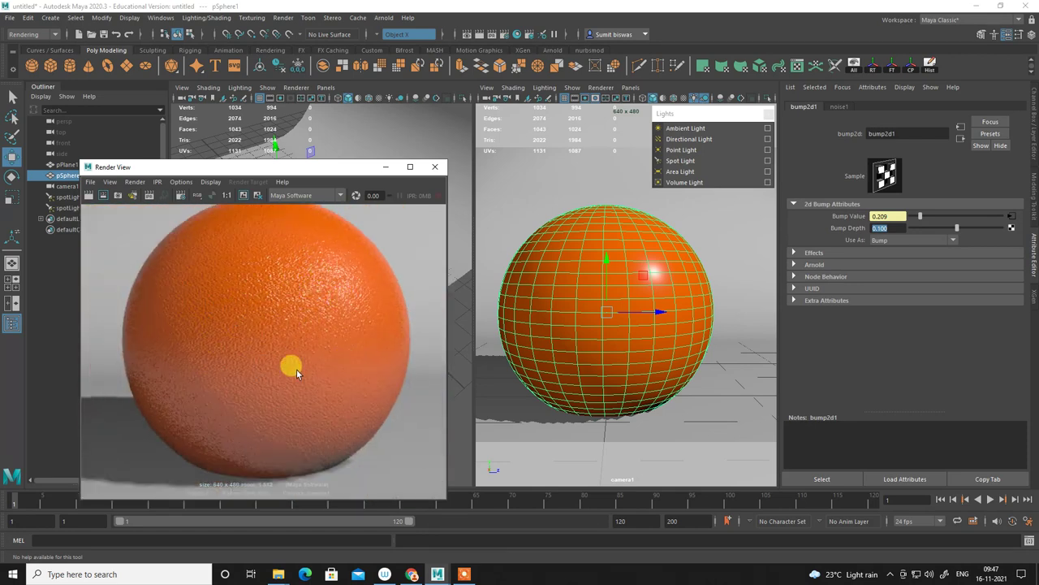
scroll(330, 295, "down", 1)
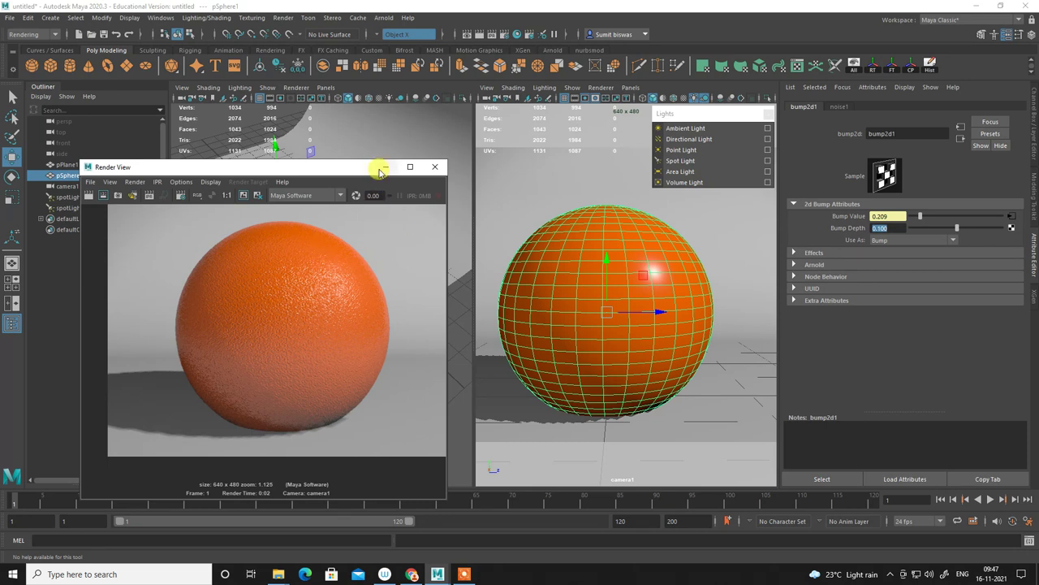
Nudge the sphere up slightly, then duplicate spotLight2 with Ctrl+D to create spotLight3.
left_click_drag(606, 258, 605, 260)
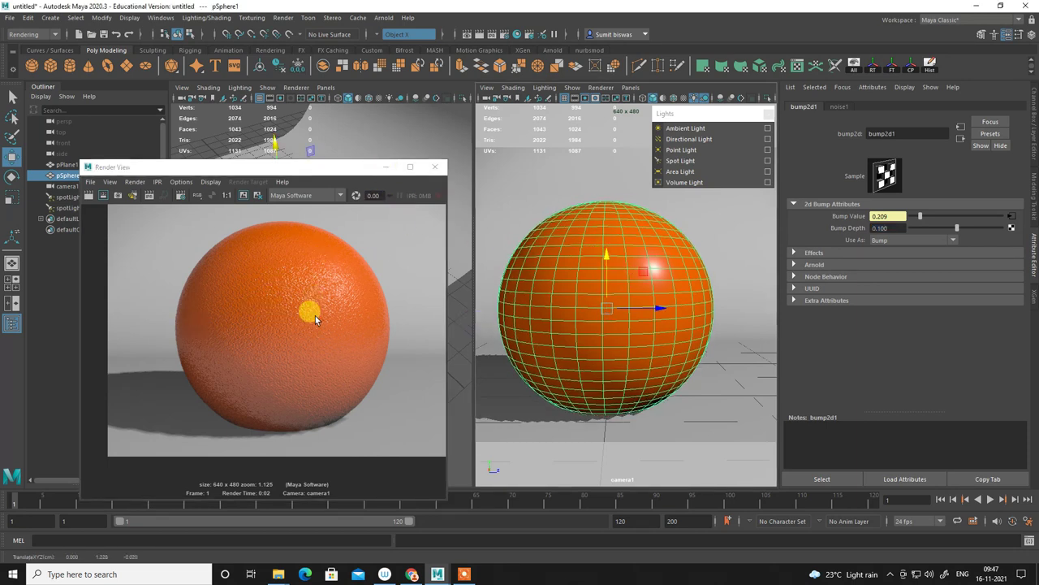
left_click(388, 168)
mouse_move(344, 260)
left_mouse_down("alt")
mouse_move(309, 283)
mouse_move(401, 307)
mouse_move(333, 254)
mouse_move(390, 278)
mouse_move(317, 260)
mouse_move(290, 278)
mouse_move(338, 264)
mouse_move(341, 244)
mouse_move(231, 284)
left_mouse_up("alt")
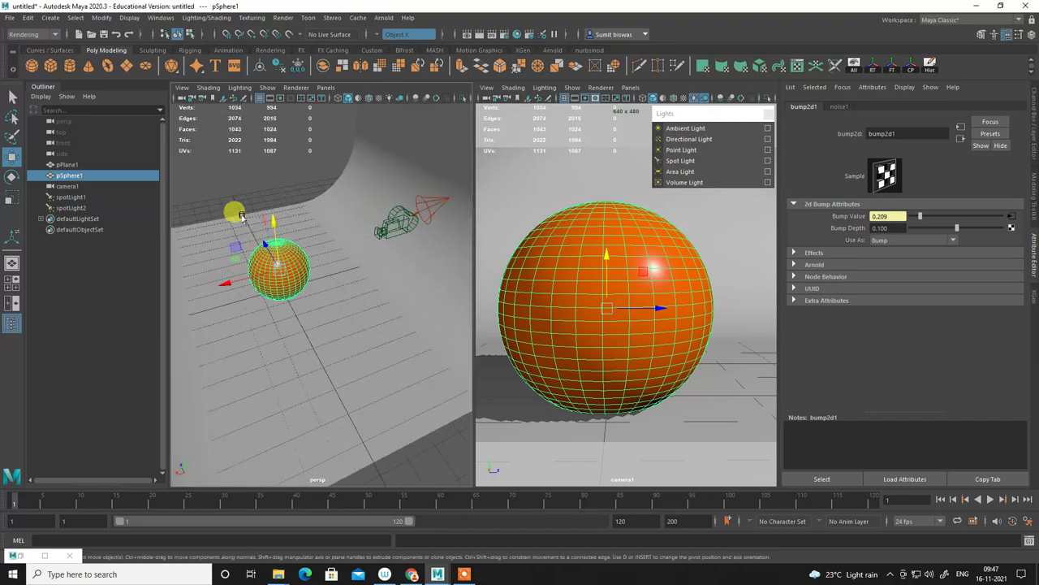
mouse_move(294, 319)
left_mouse_down("alt")
mouse_move(301, 361)
mouse_move(400, 255)
mouse_move(381, 302)
mouse_move(388, 311)
left_mouse_up("alt")
left_click(383, 244)
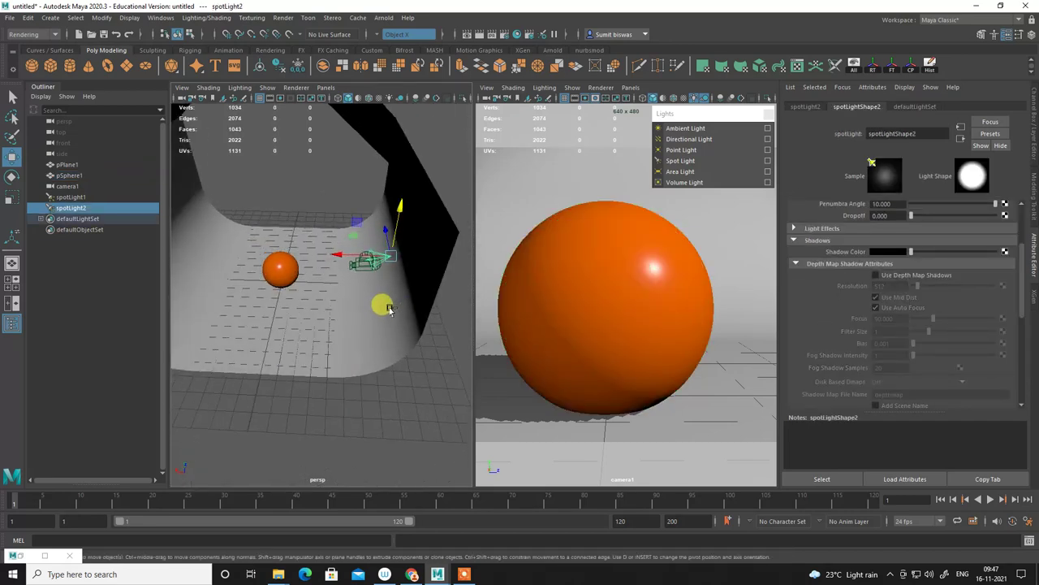
key("ctrl+d")
Look through spotLight3 and aim it toward the sphere and backdrop.
left_click(325, 87)
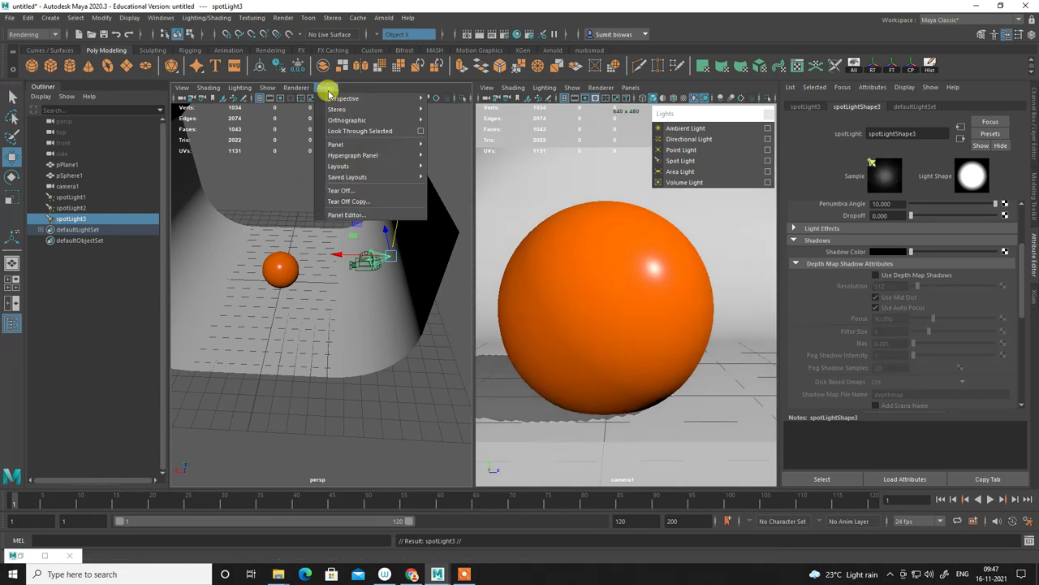
left_click(356, 132)
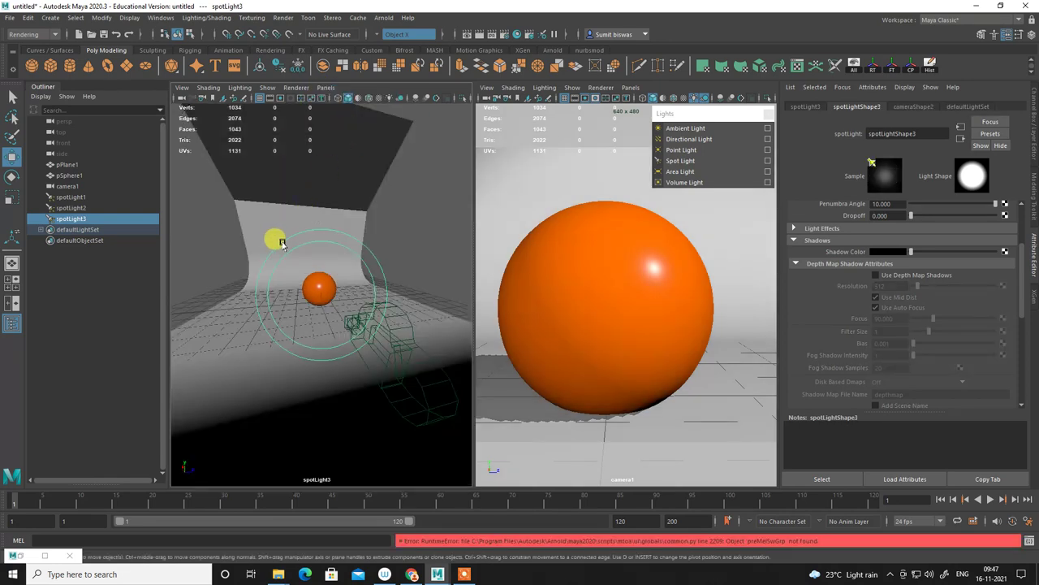
mouse_move(260, 282)
left_mouse_down("alt")
mouse_move(348, 290)
mouse_move(444, 283)
mouse_move(446, 274)
mouse_move(425, 284)
mouse_move(323, 239)
mouse_move(333, 294)
mouse_move(341, 241)
mouse_move(362, 246)
mouse_move(349, 263)
left_mouse_up("alt")
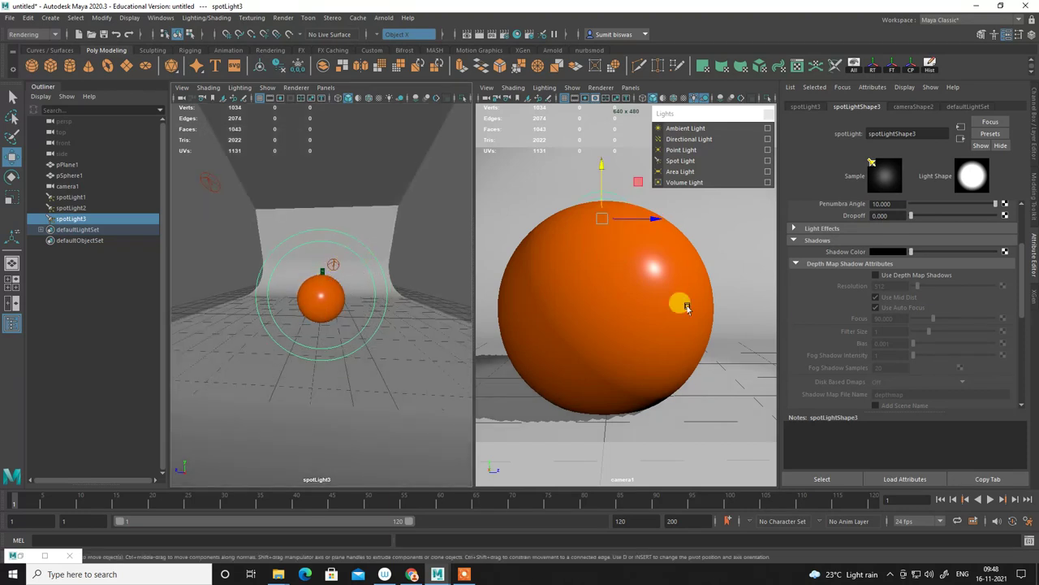
scroll(913, 242, "up", 3)
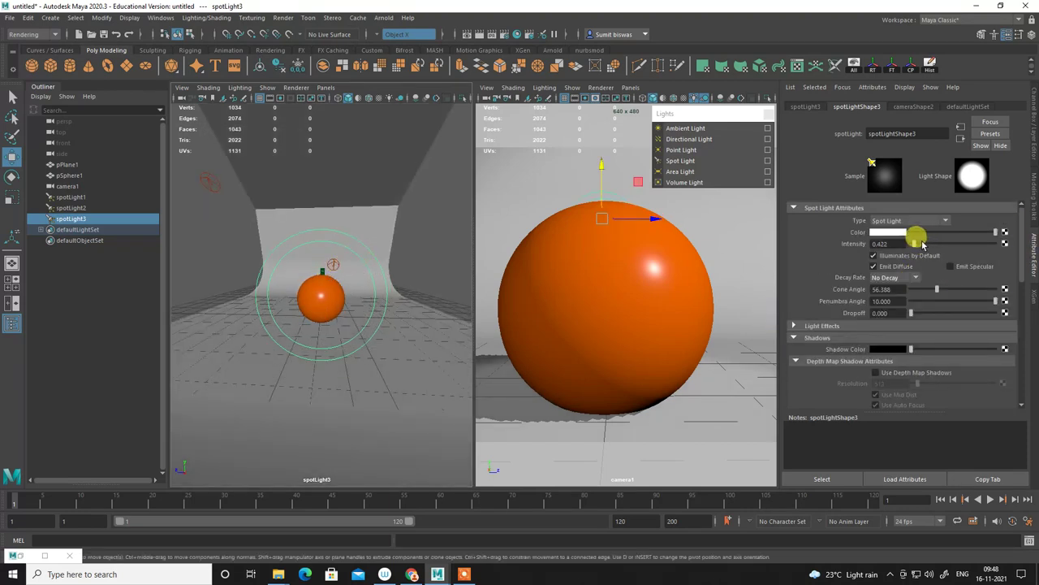
Raise spotLight3's intensity to 1.948 and fine-tune its aim up, then down-left.
left_click_drag(922, 243, 926, 243)
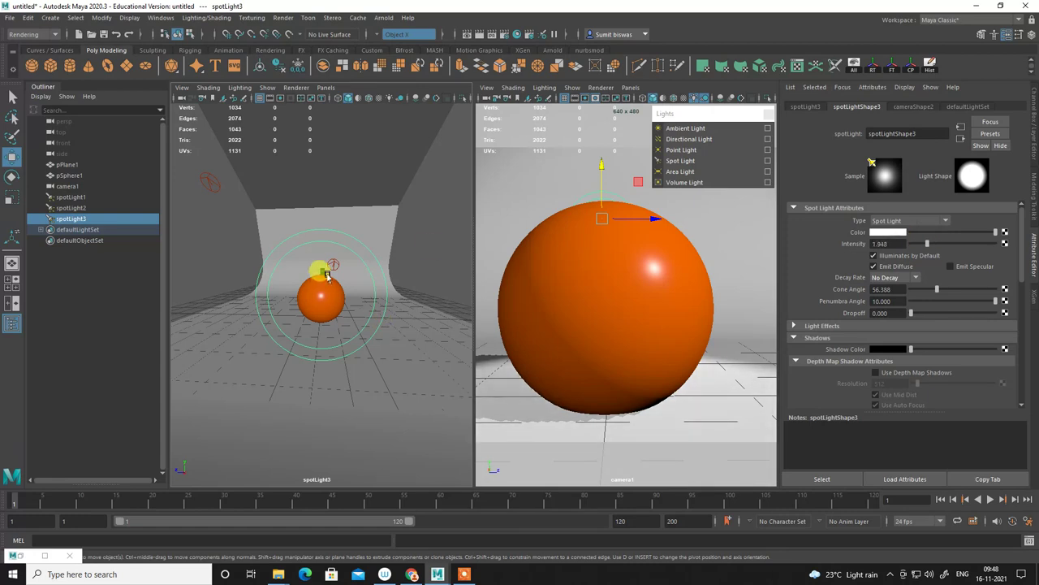
middle_click_drag(355, 227, 359, 250, "alt")
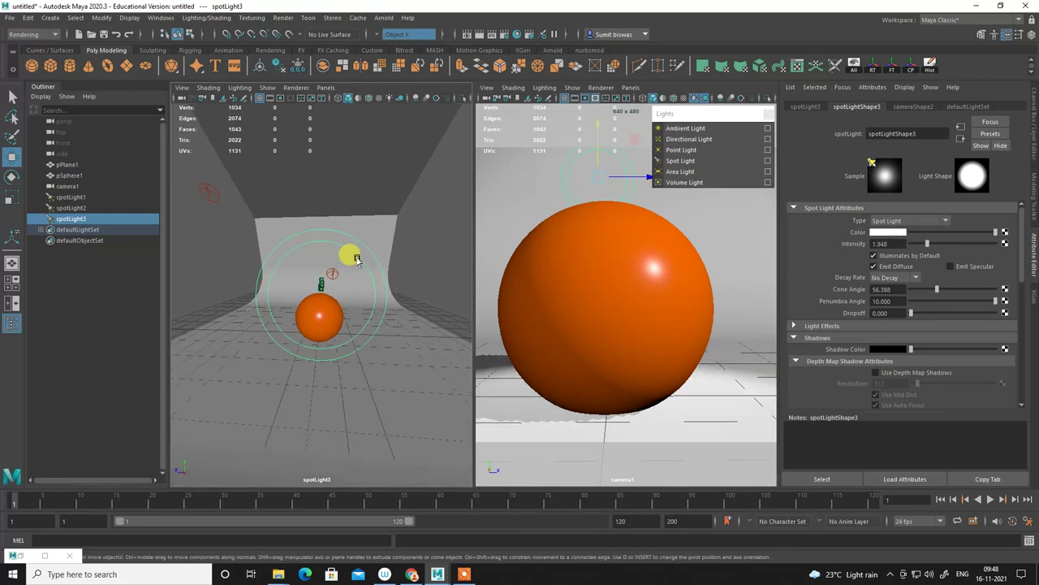
left_click_drag(358, 255, 346, 280)
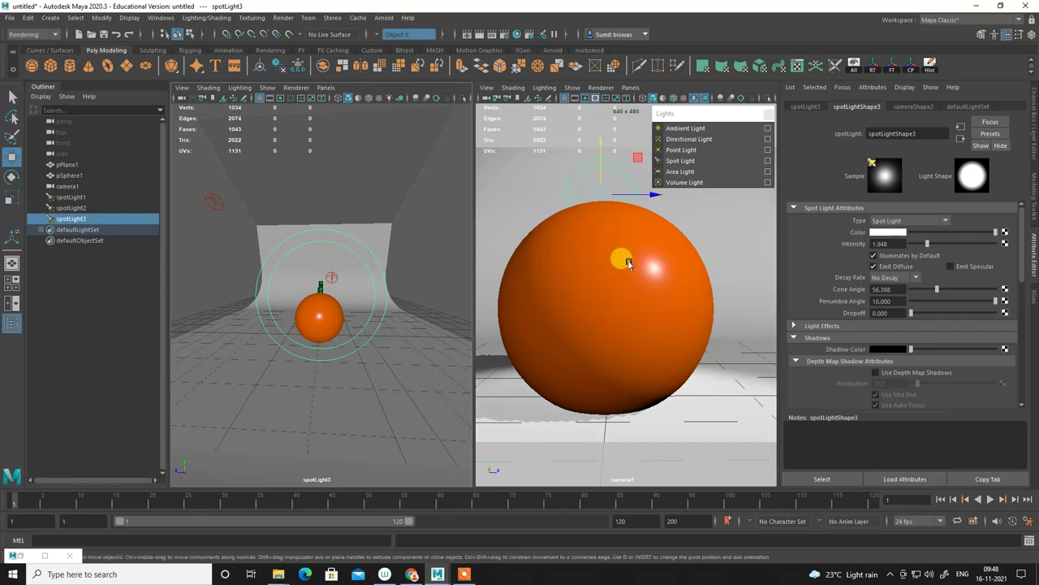
right_click(550, 185)
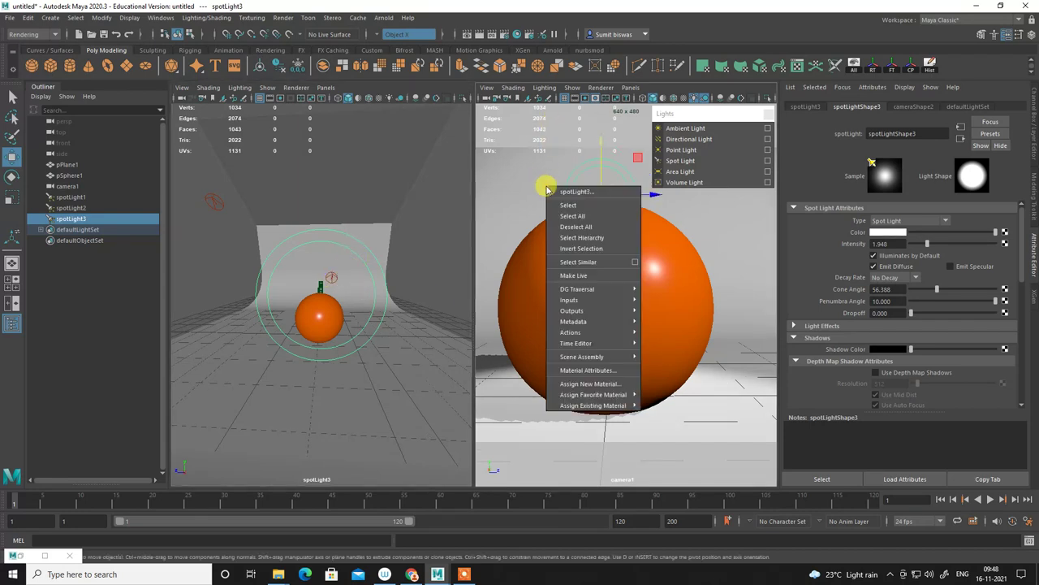
Return the left view to the persp camera and render a preview frame.
left_click(328, 88)
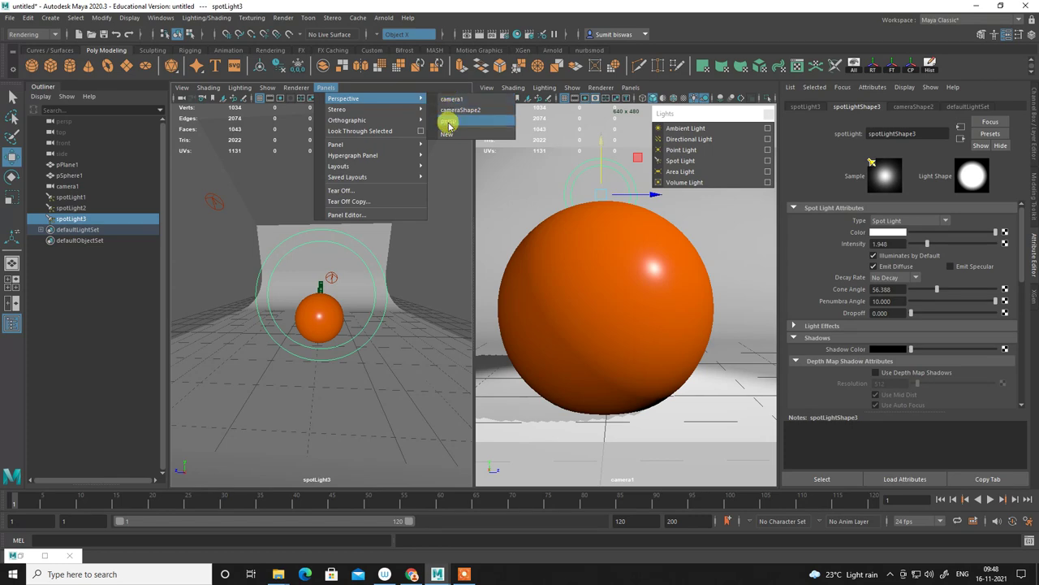
left_click(442, 108)
mouse_move(385, 203)
left_mouse_down("alt")
mouse_move(334, 258)
mouse_move(262, 235)
mouse_move(241, 268)
left_mouse_up("alt")
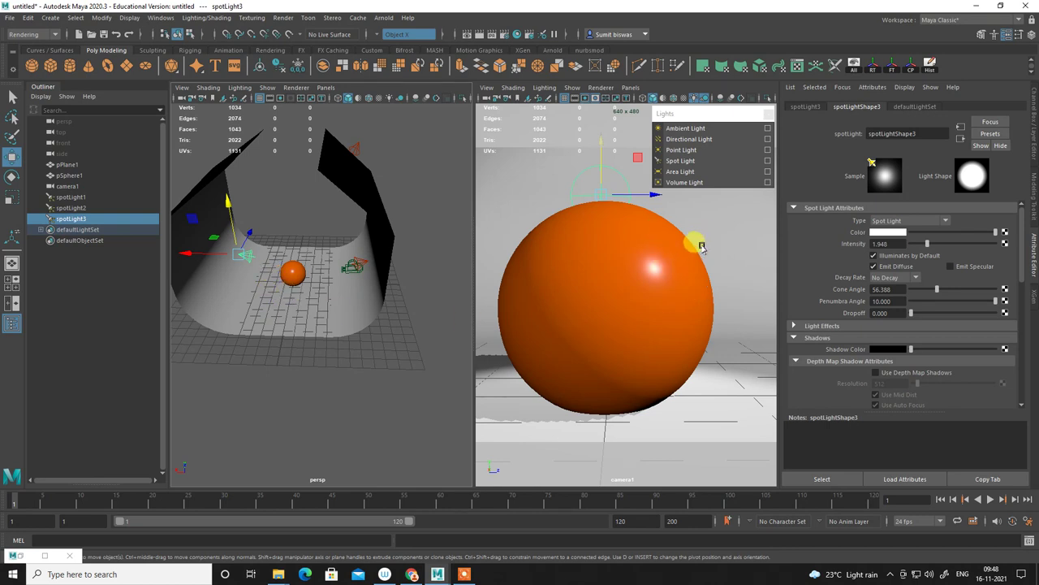
left_click(478, 34)
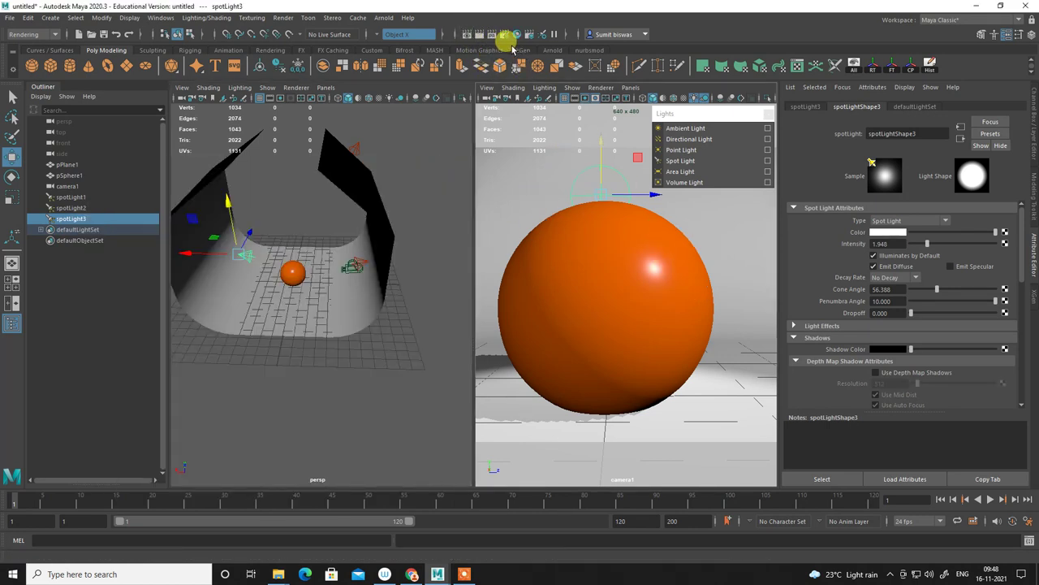
Re-render the orange-peel sphere from camera1, then minimize Render View and tumble the persp view.
left_click(478, 34)
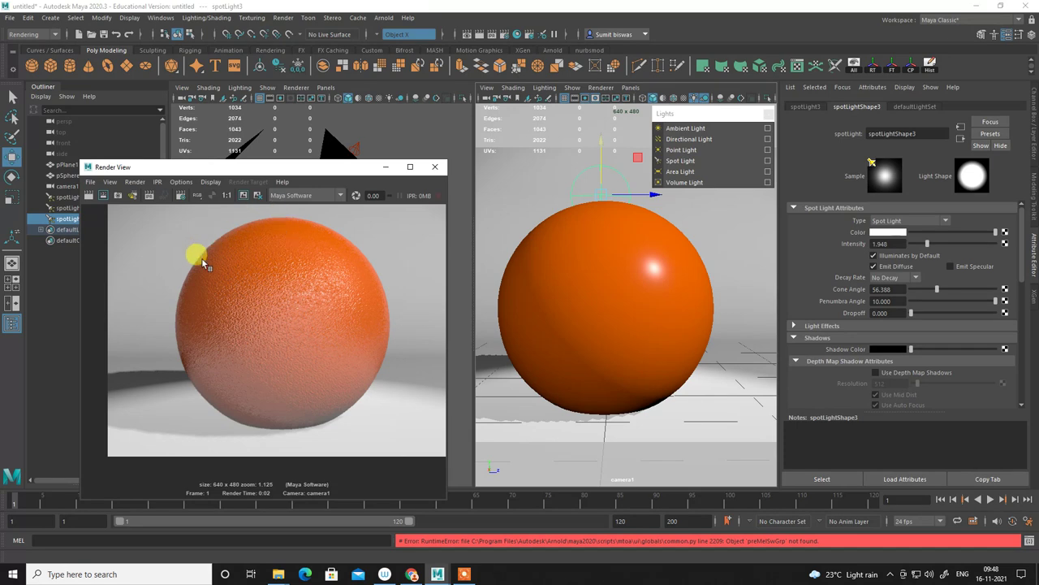
left_click(388, 167)
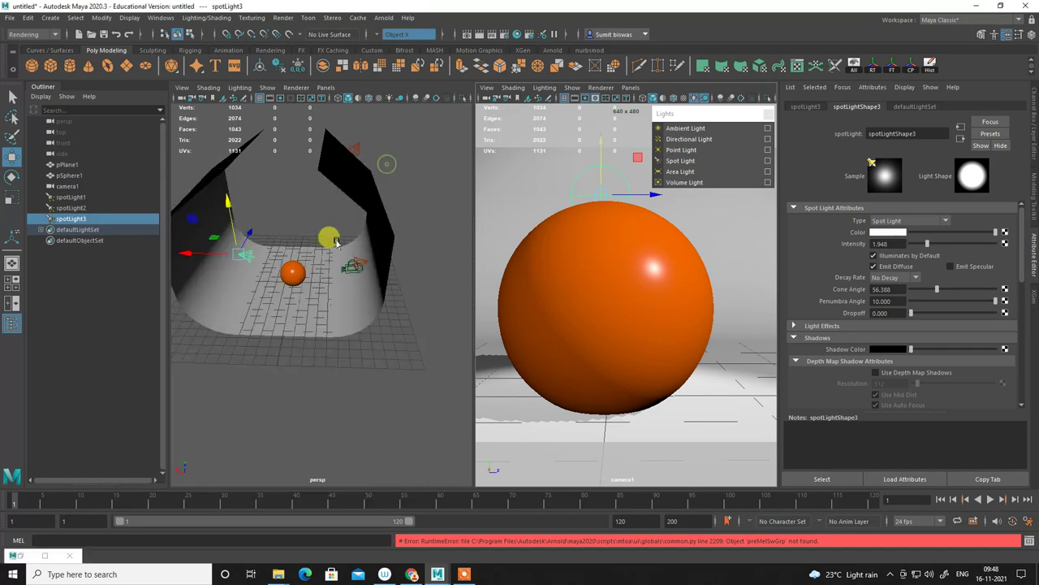
mouse_move(329, 240)
left_mouse_down("alt")
mouse_move(354, 263)
mouse_move(336, 203)
mouse_move(340, 225)
left_mouse_up("alt")
Select spotLight3 and move it down to just below the top of the sphere.
left_click(337, 199)
left_click(333, 219)
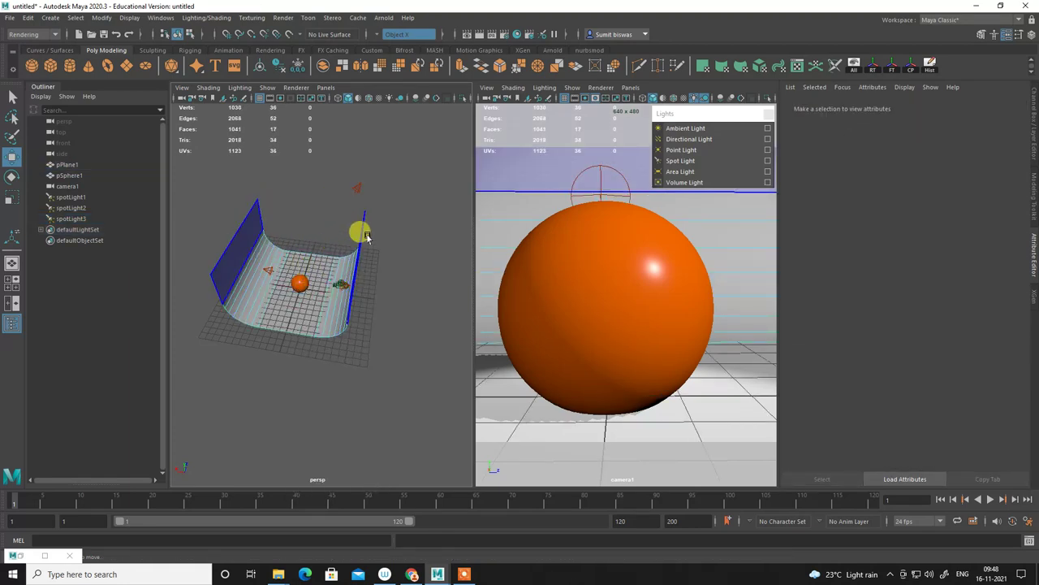
left_click_drag(395, 204, 371, 209, "alt")
scroll(367, 279, "up", 5)
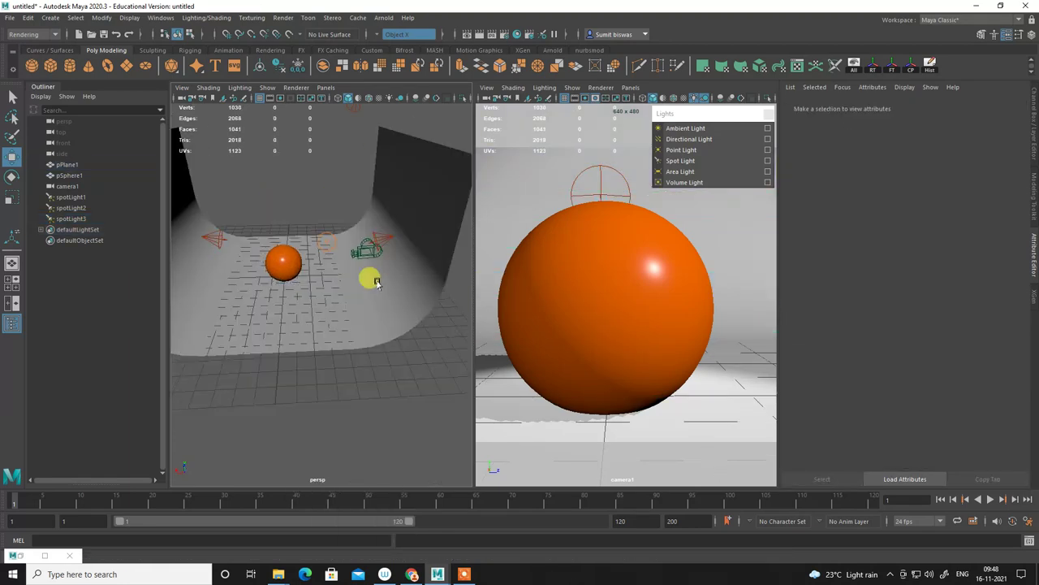
scroll(259, 231, "up", 3)
scroll(393, 256, "down", 5)
left_click(579, 165)
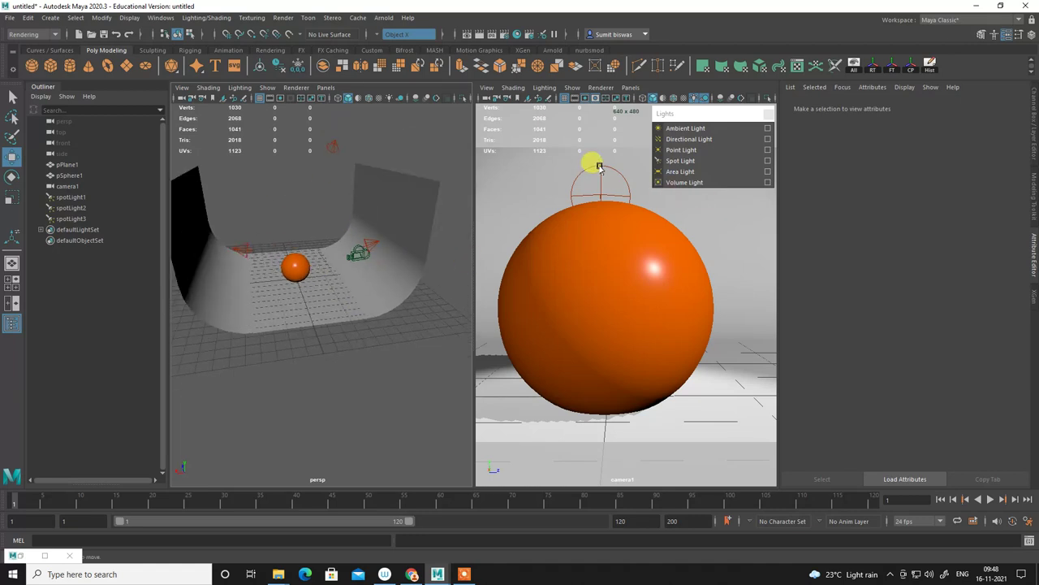
mouse_move(598, 167)
left_mouse_down()
mouse_move(631, 297)
mouse_move(608, 220)
left_mouse_up()
left_click(235, 272)
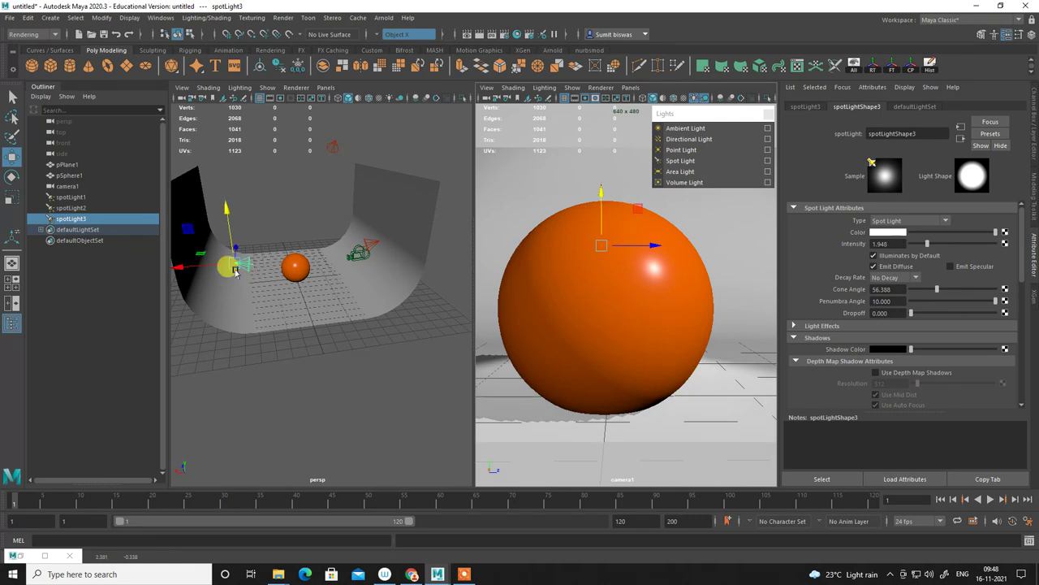
left_click_drag(235, 272, 191, 266, "alt")
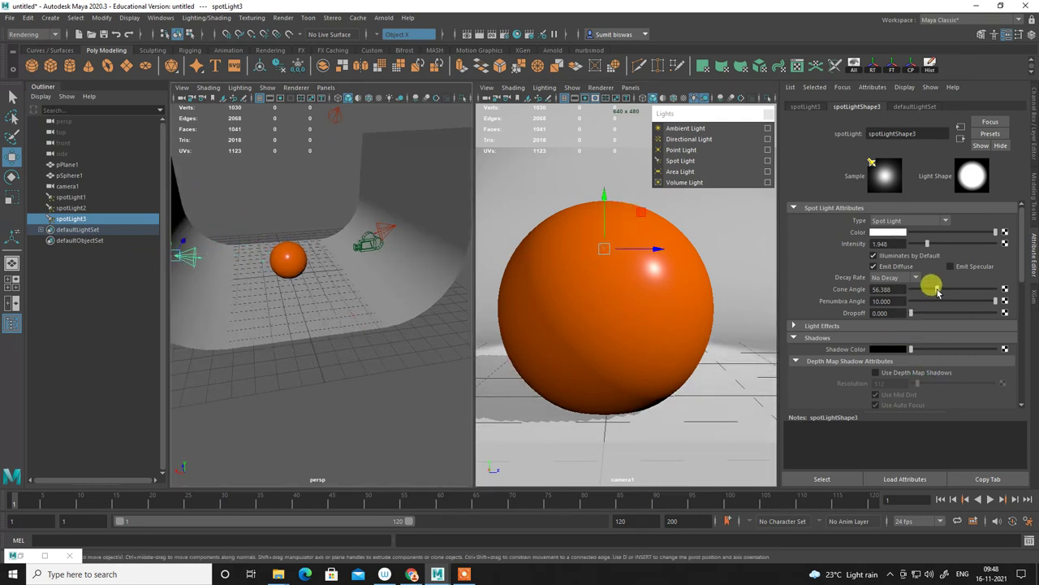
Widen spotLight3's cone angle to 154.282 and raise it beside the left backdrop wall.
left_click_drag(938, 292, 982, 289)
left_click_drag(422, 317, 325, 297, "alt")
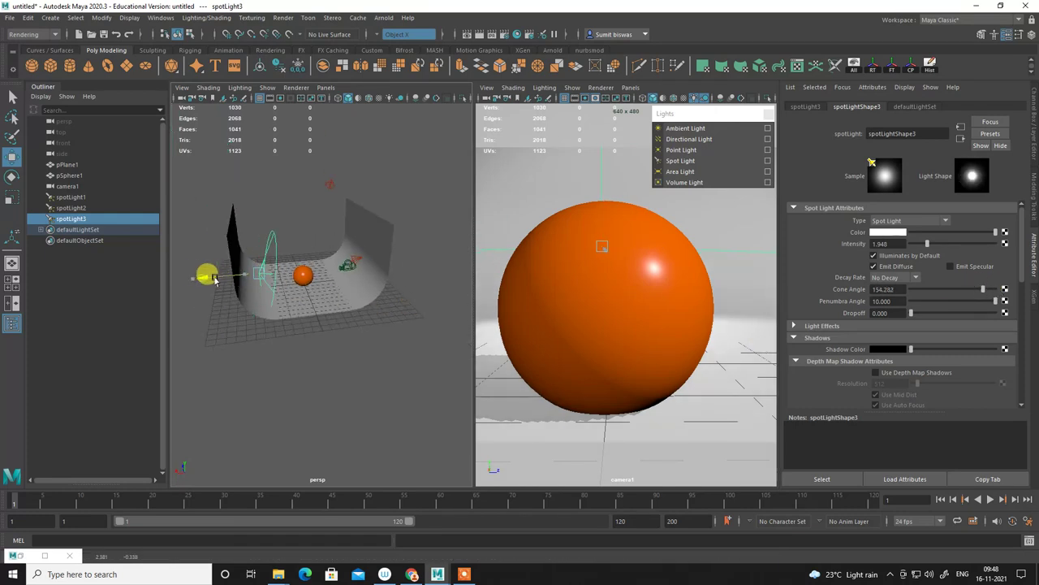
mouse_move(215, 278)
left_mouse_down()
mouse_move(279, 241)
mouse_move(277, 193)
left_mouse_up()
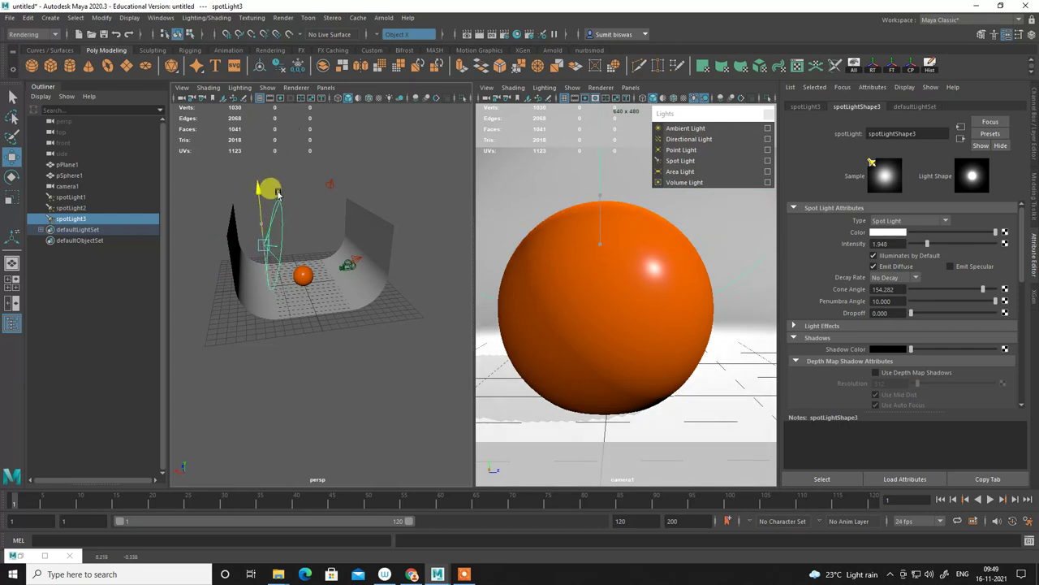
left_click(657, 232)
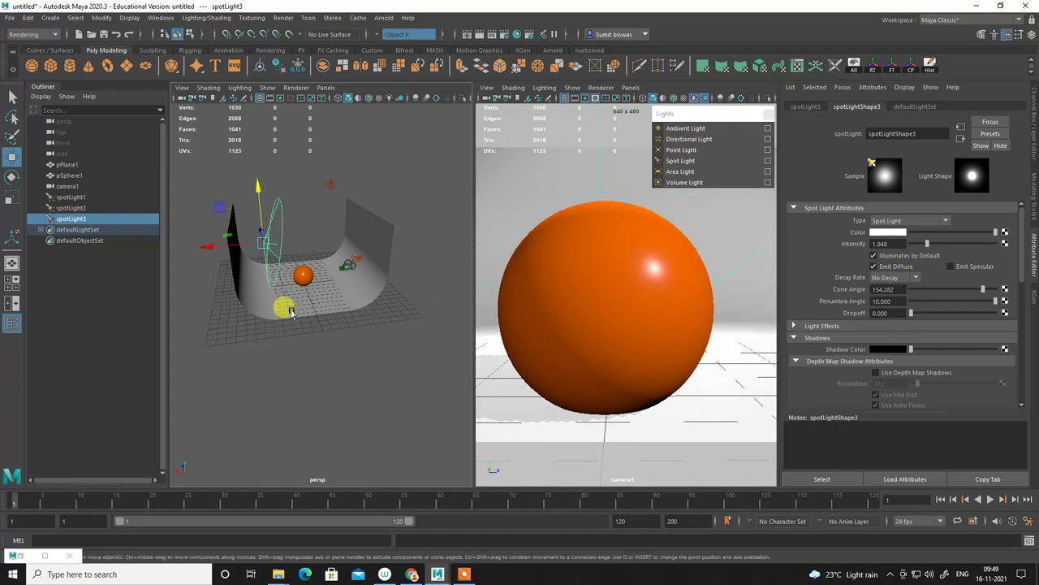
mouse_move(285, 308)
left_mouse_down("alt")
mouse_move(274, 317)
mouse_move(342, 313)
mouse_move(371, 235)
mouse_move(332, 274)
mouse_move(387, 214)
left_mouse_up("alt")
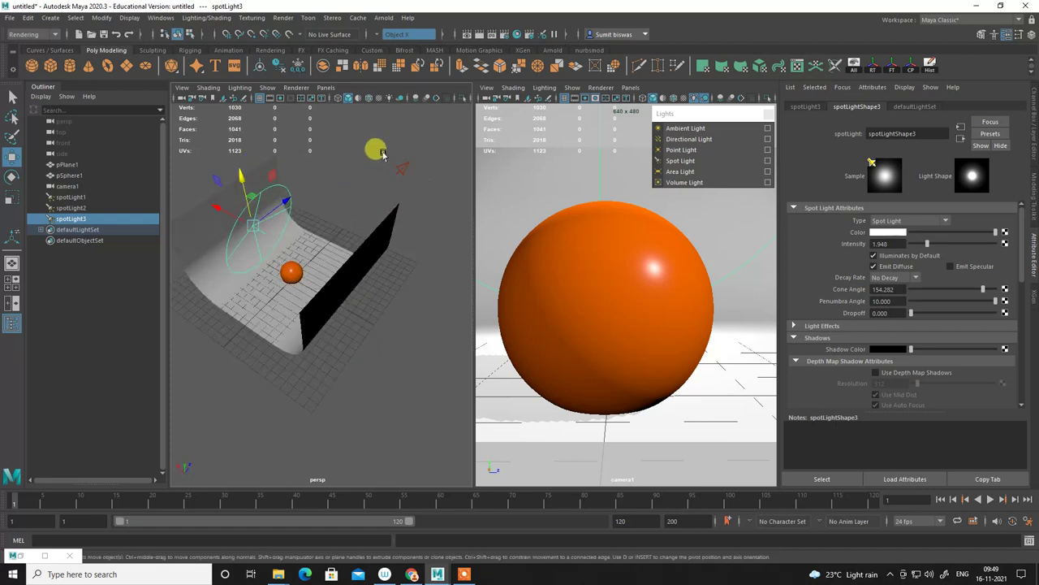
left_click(402, 168)
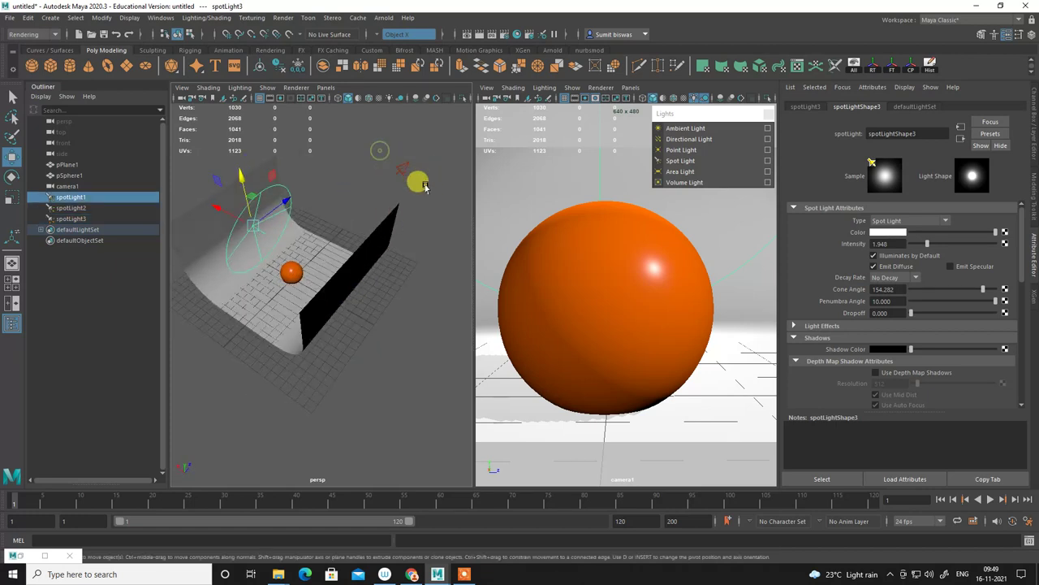
Turn off Illuminates by Default for spotLight1 and spotLight2.
left_click(896, 257)
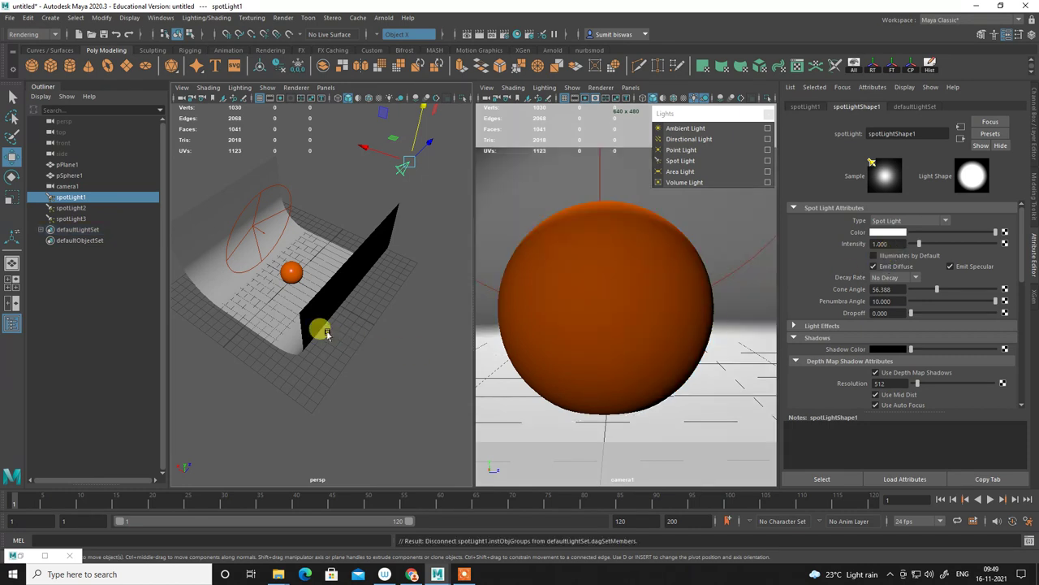
mouse_move(317, 330)
left_mouse_down("alt")
mouse_move(336, 350)
mouse_move(348, 259)
left_mouse_up("alt")
left_click(363, 262)
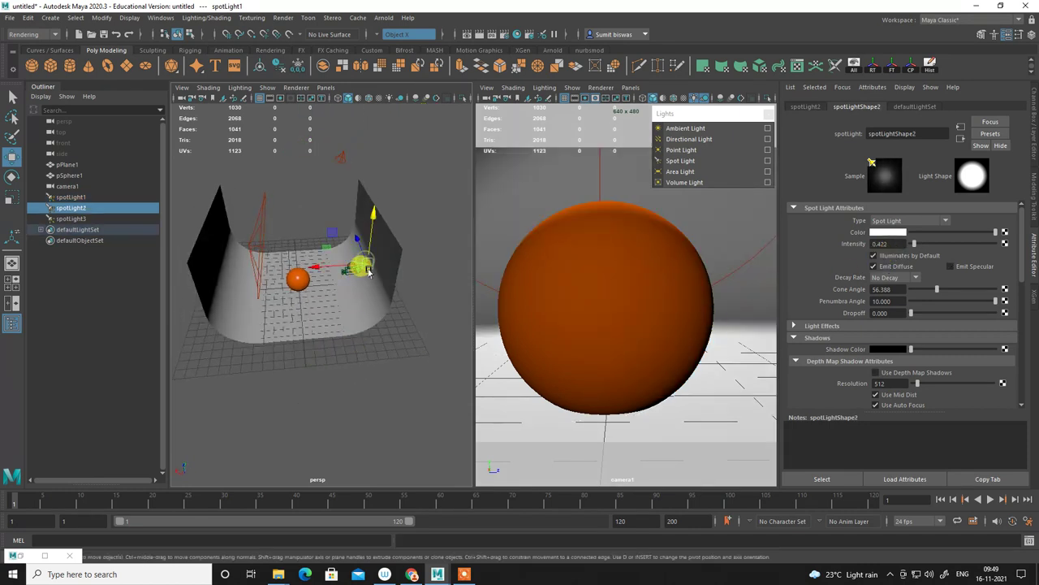
left_click(918, 256)
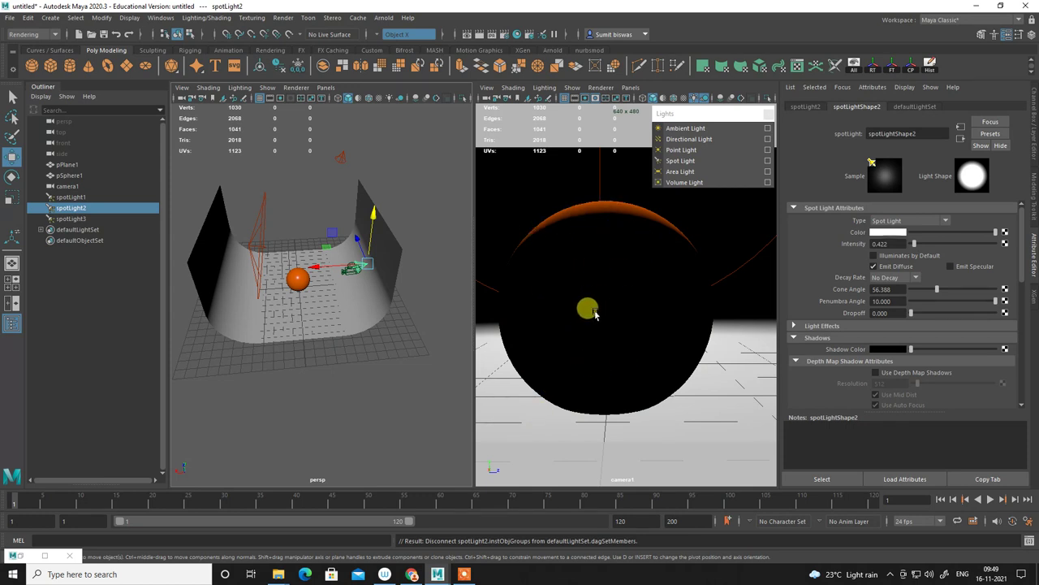
Shift spotLight3 right and lower it so only a rim of the sphere is lit.
left_click(260, 218)
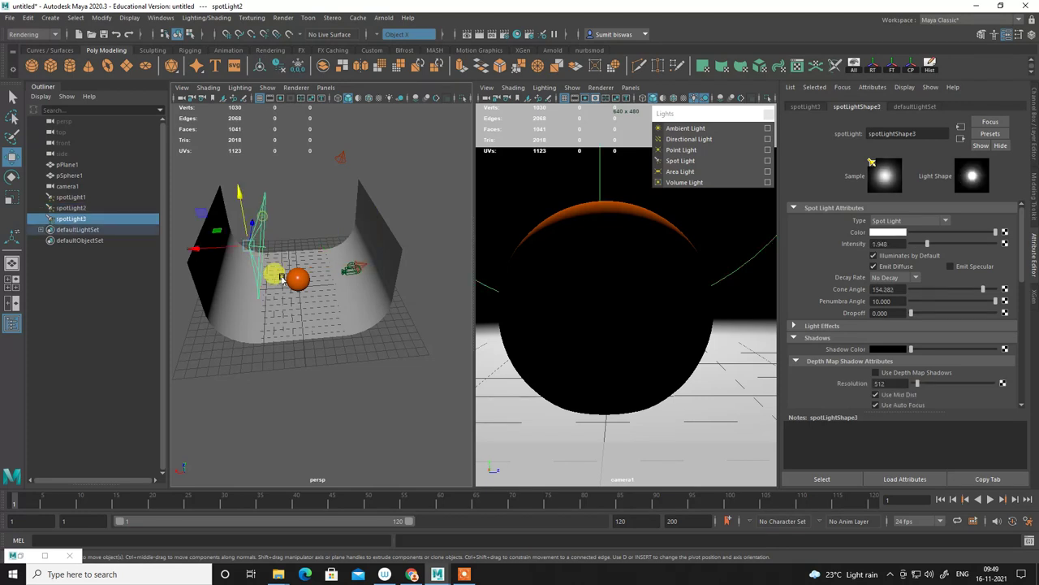
left_click_drag(259, 217, 290, 261, "alt")
left_click_drag(218, 237, 229, 236)
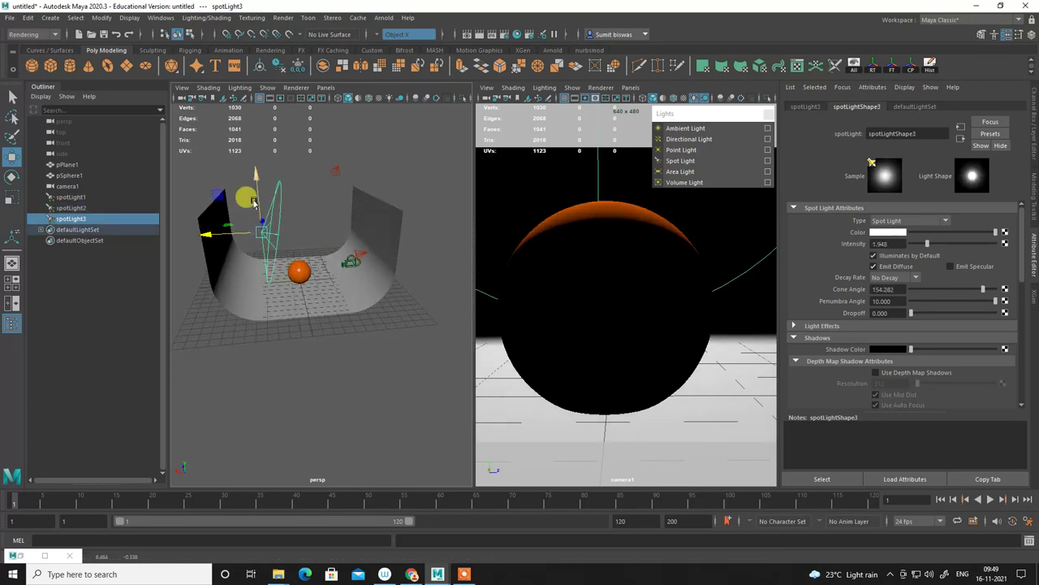
left_click_drag(254, 201, 256, 212)
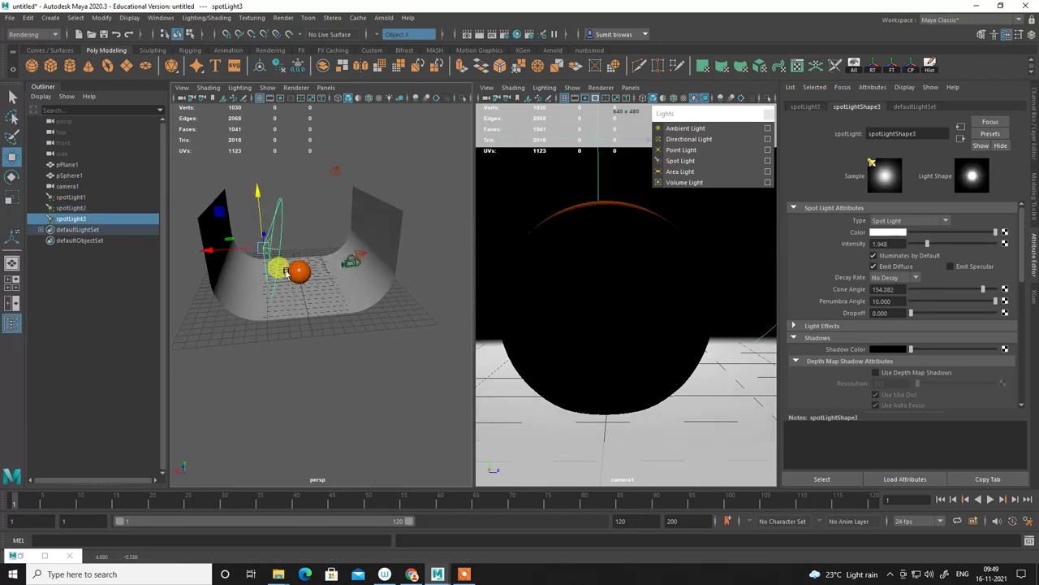
mouse_move(286, 273)
left_mouse_down("alt")
mouse_move(331, 216)
mouse_move(301, 216)
mouse_move(309, 229)
mouse_move(258, 220)
mouse_move(253, 181)
mouse_move(367, 234)
mouse_move(312, 278)
mouse_move(275, 206)
mouse_move(273, 273)
mouse_move(264, 268)
mouse_move(310, 276)
mouse_move(276, 223)
mouse_move(346, 216)
mouse_move(370, 188)
left_mouse_up("alt")
Reposition spotLight3 down and to the right, switching between Move and Rotate.
key("e")
key("w")
scroll(310, 277, "up", 3)
left_click(319, 221)
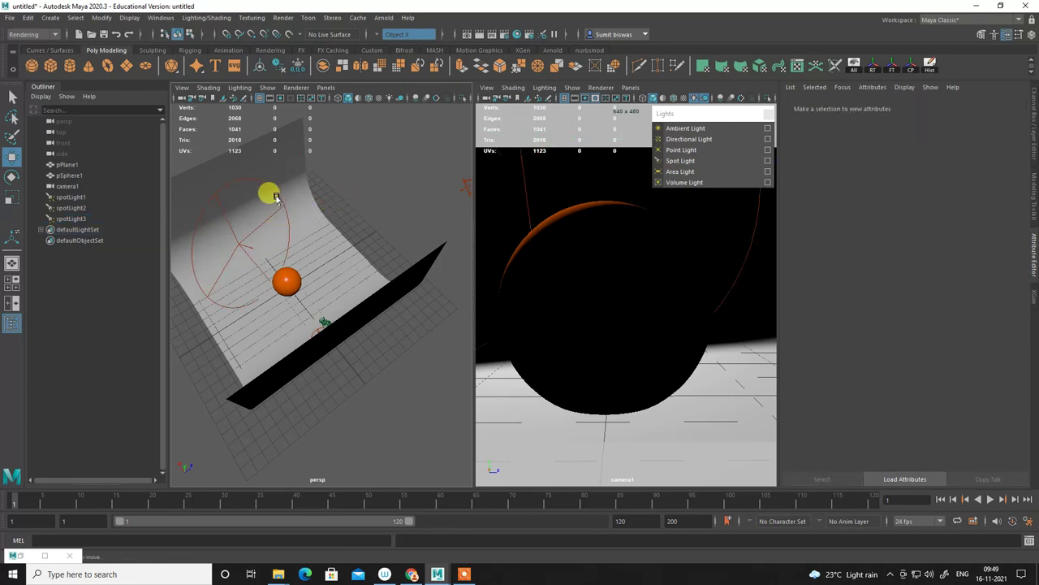
mouse_move(276, 198)
left_mouse_down()
mouse_move(287, 213)
mouse_move(317, 204)
mouse_move(302, 214)
mouse_move(309, 229)
mouse_move(262, 235)
mouse_move(273, 237)
left_mouse_up()
key("e")
Duplicate the spotlight as spotLight4 and move it up-left above the backdrop curve.
key("ctrl+d")
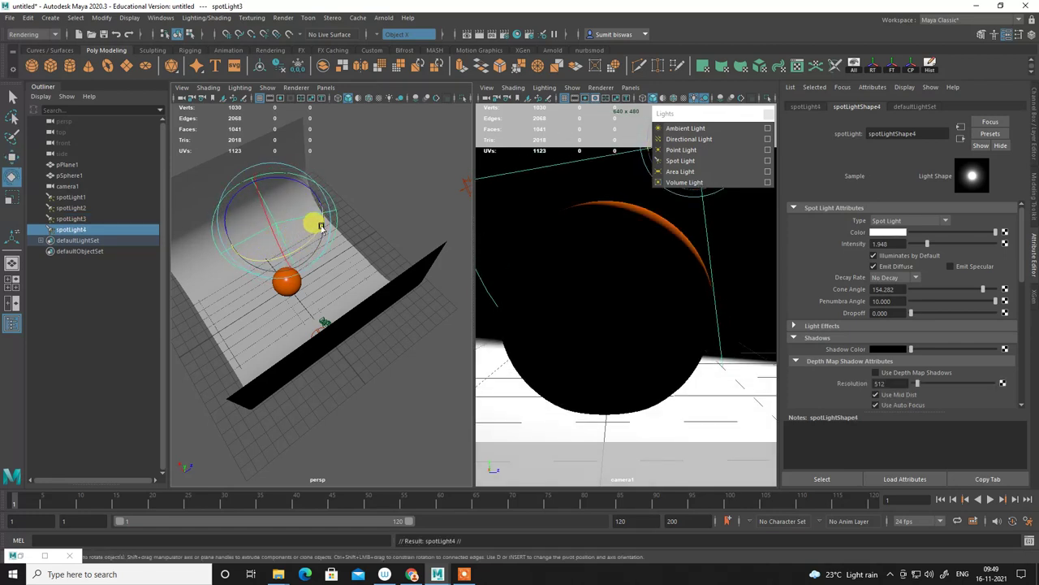
key("w")
mouse_move(309, 205)
left_mouse_down()
mouse_move(275, 210)
mouse_move(239, 274)
mouse_move(274, 242)
mouse_move(237, 239)
mouse_move(214, 262)
mouse_move(200, 253)
mouse_move(220, 248)
left_mouse_up()
key("e")
key("w")
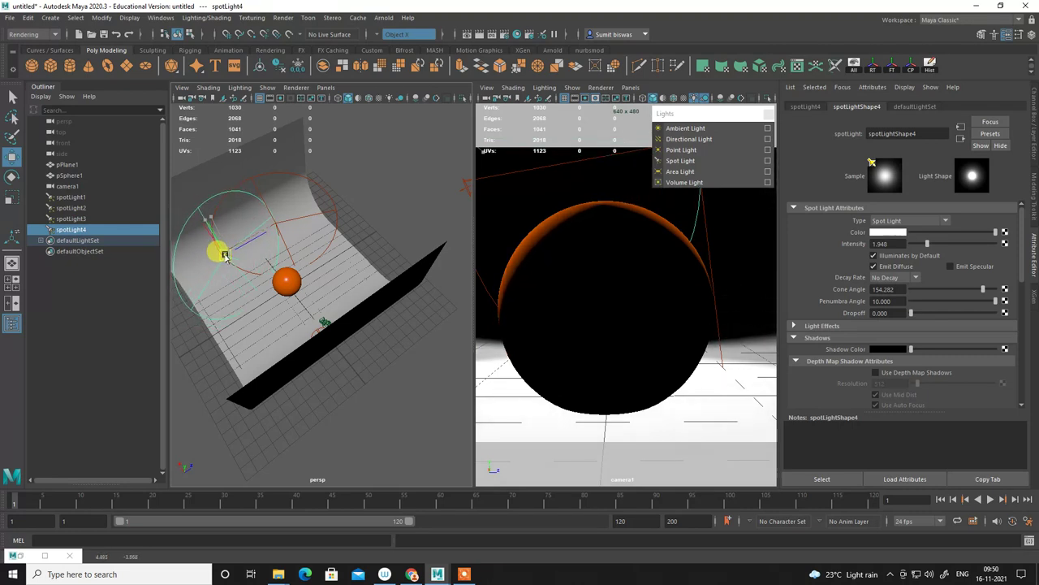
mouse_move(294, 304)
left_mouse_down("alt")
mouse_move(406, 273)
mouse_move(427, 301)
mouse_move(343, 272)
mouse_move(297, 287)
mouse_move(397, 206)
mouse_move(446, 193)
left_mouse_up("alt")
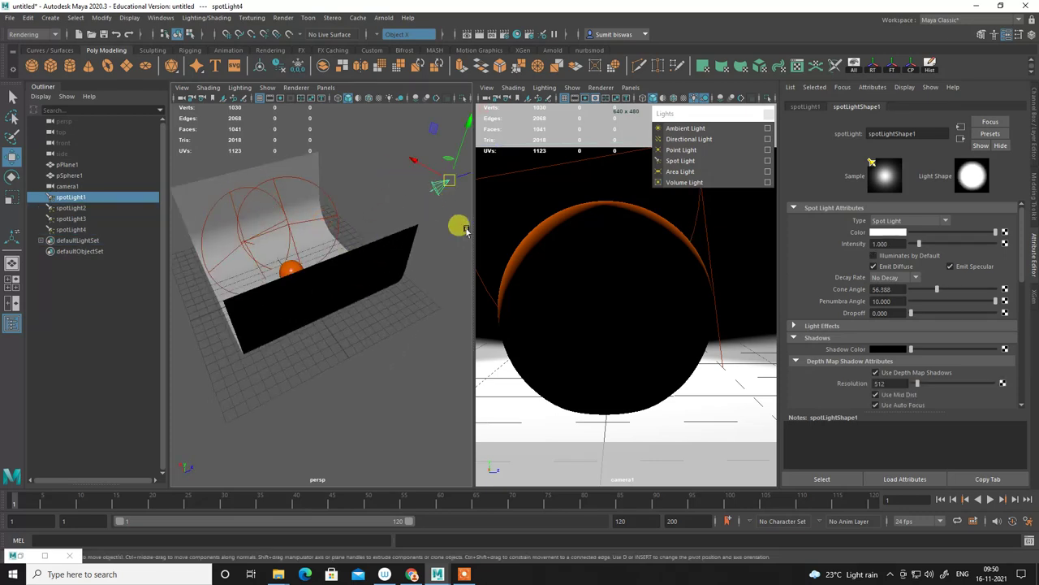
Turn Illuminates by Default back on for spotLight1 and spotLight2.
left_click(893, 259)
mouse_move(245, 316)
left_mouse_down("alt")
mouse_move(302, 344)
mouse_move(353, 292)
left_mouse_up("alt")
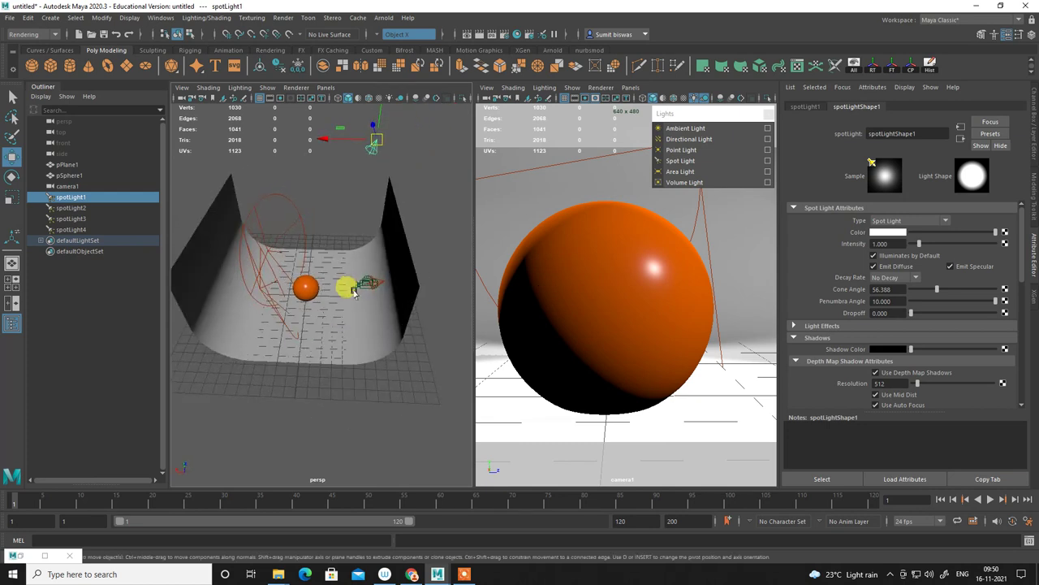
left_click(376, 279)
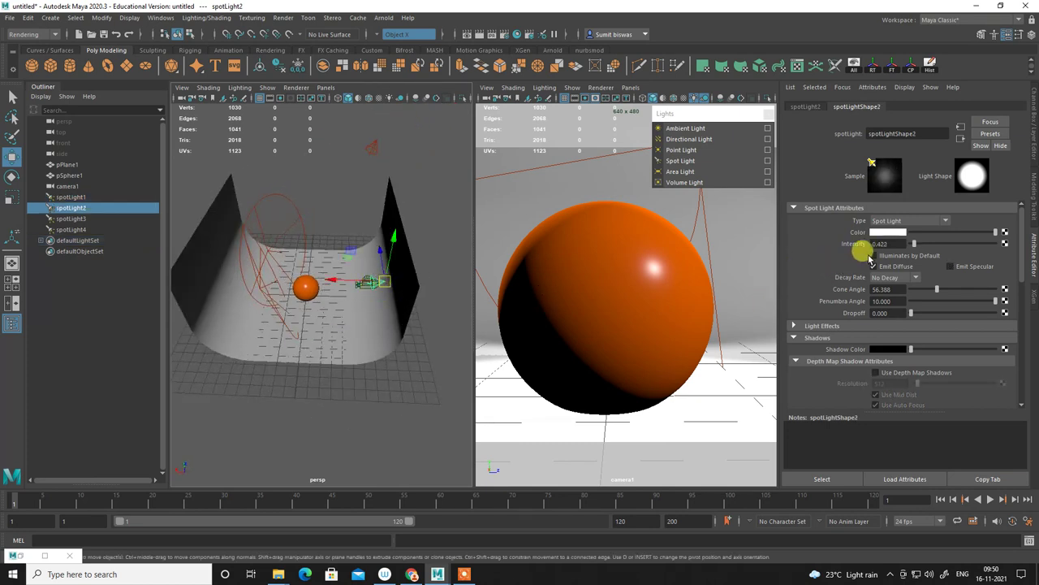
left_click(903, 255)
left_click(903, 255)
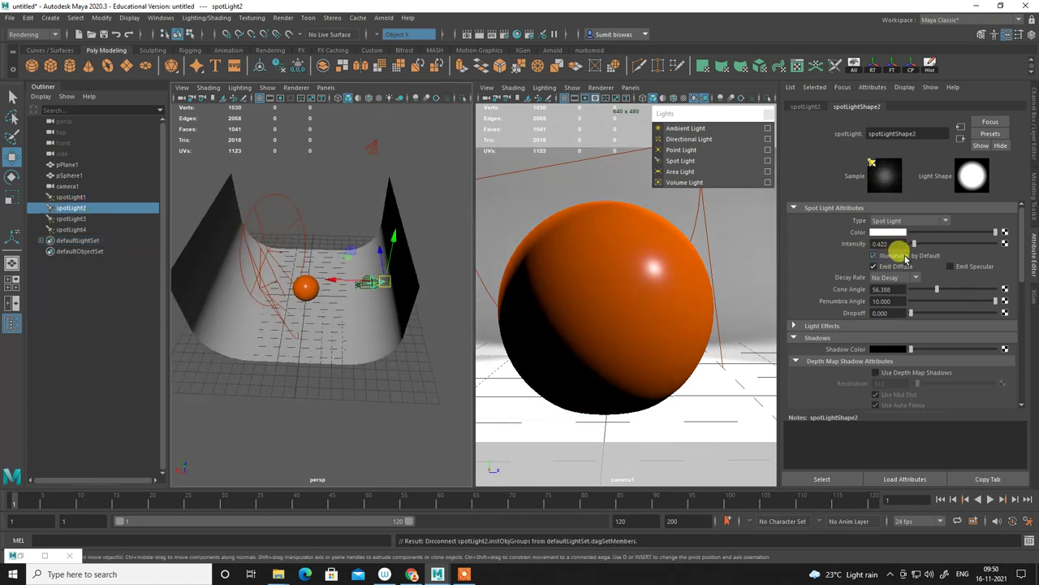
left_click(903, 255)
Maximize the camera1 view, render a test frame, and minimize the render window.
left_click(587, 197)
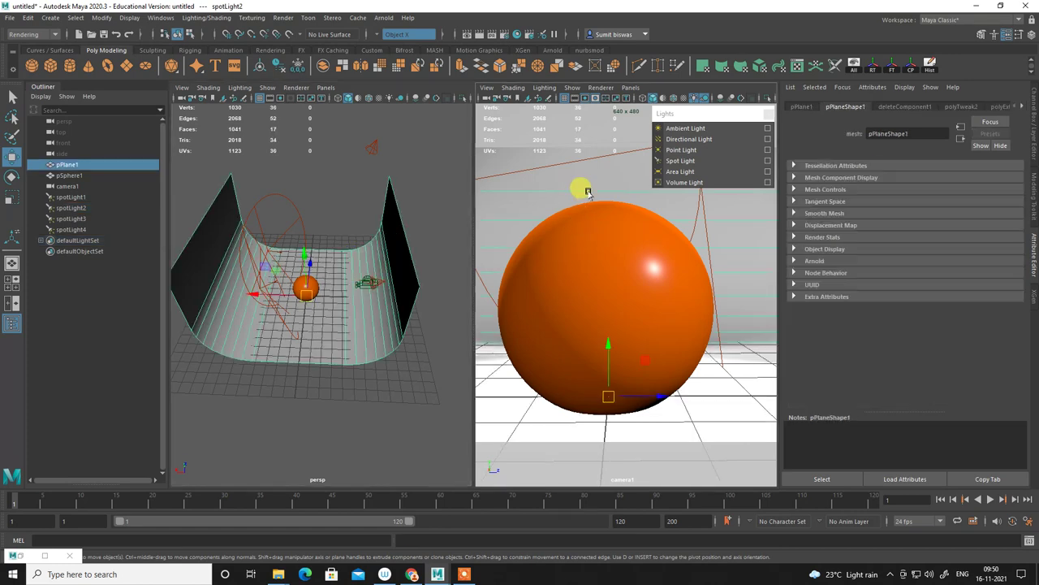
key("space")
left_click(478, 34)
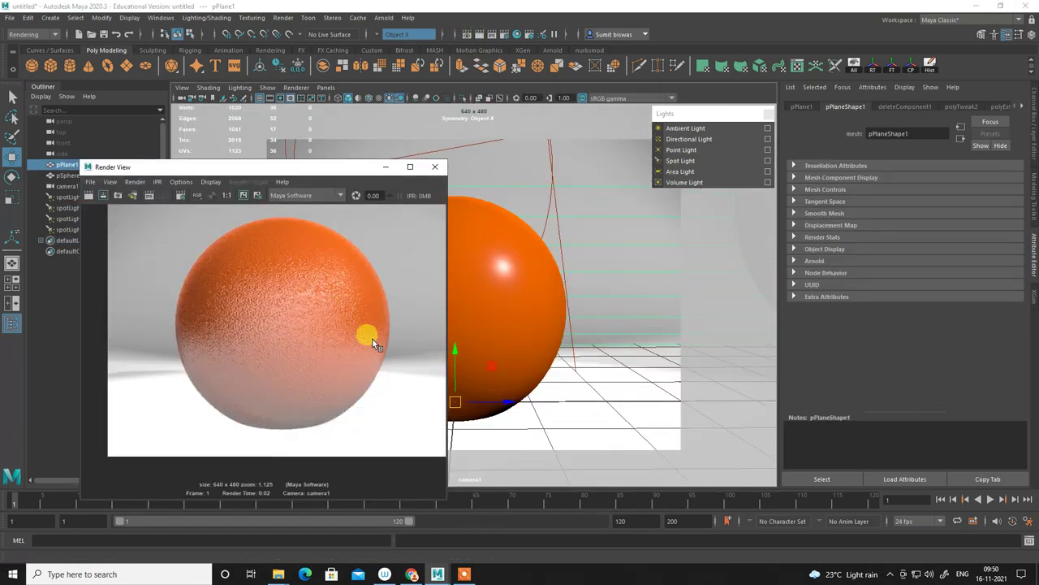
scroll(378, 351, "down", 2)
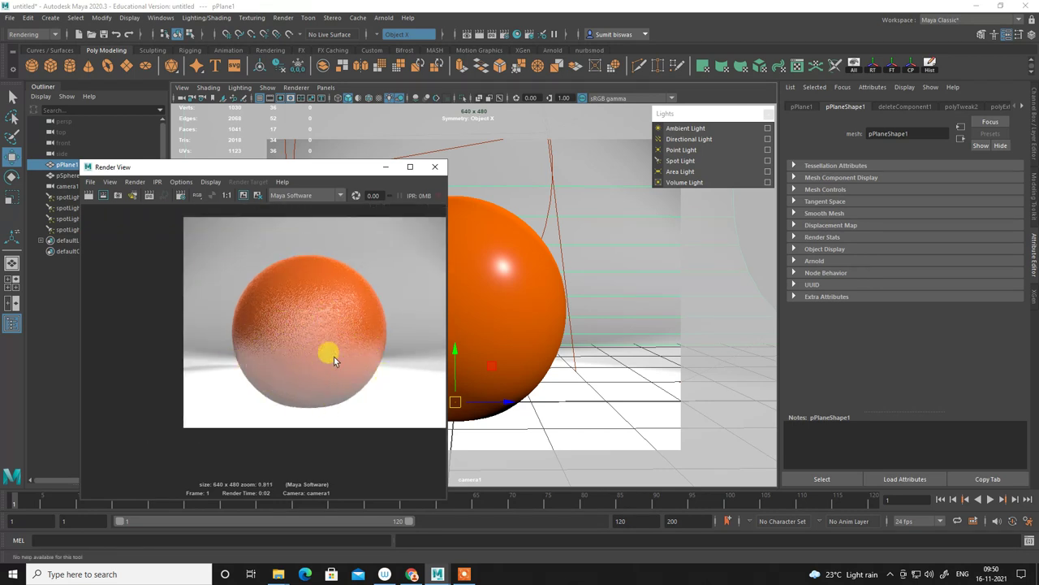
left_click(386, 166)
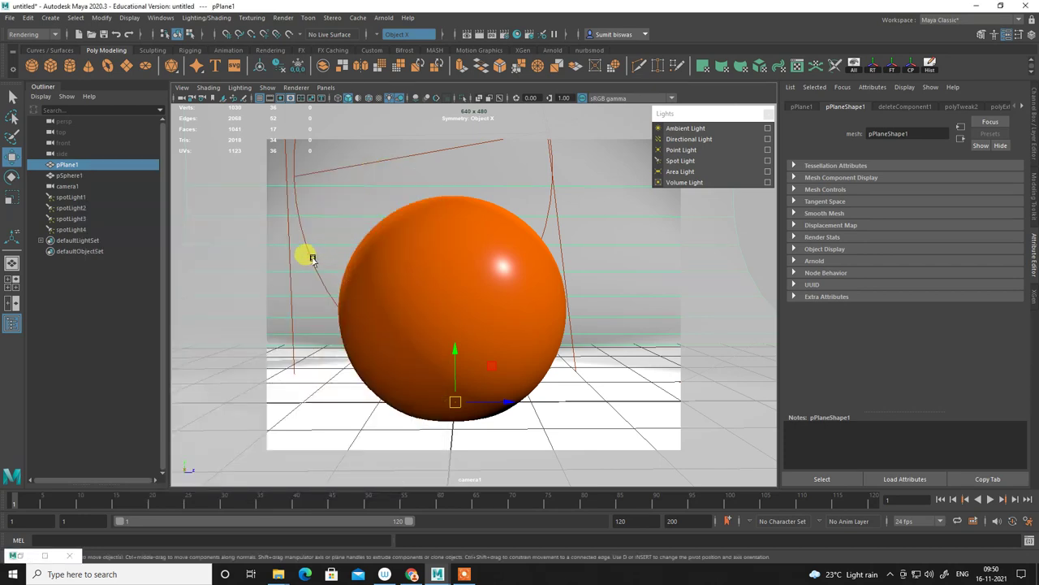
Break the light link between spotLight3 and the pPlane1 backdrop.
key("space")
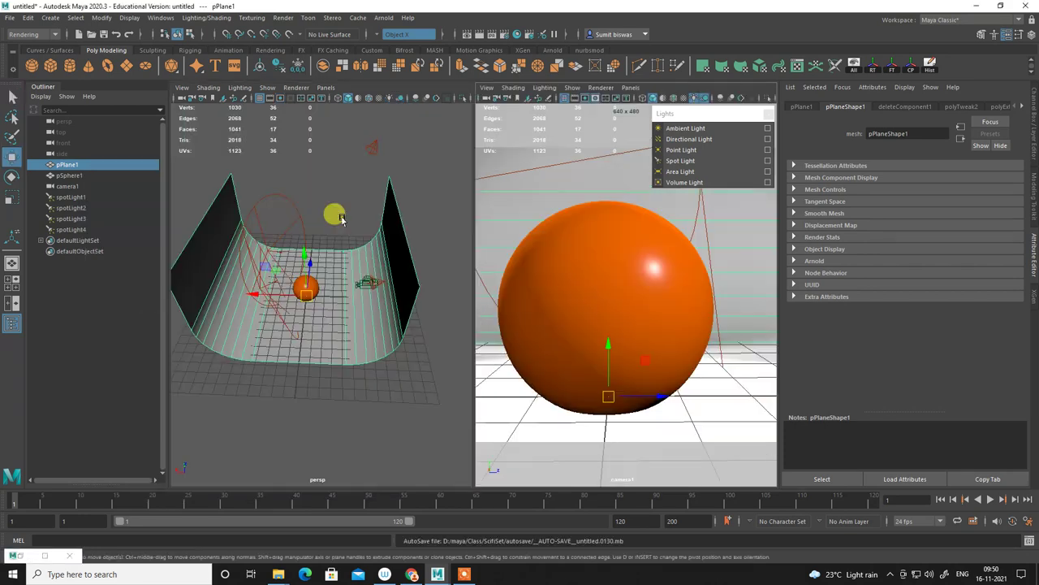
key("space")
left_click_drag(402, 242, 419, 188, "alt")
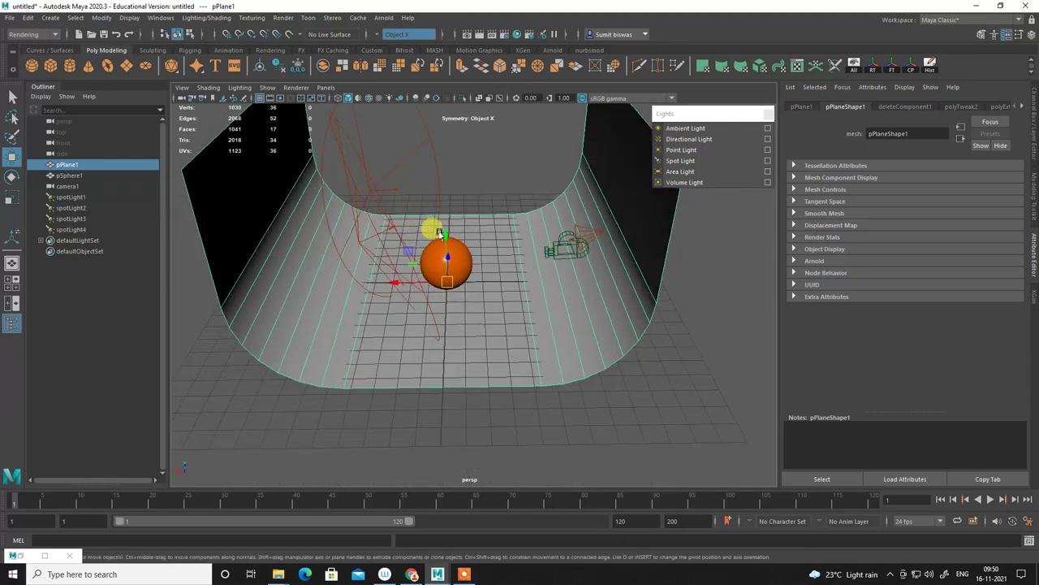
left_click(423, 183)
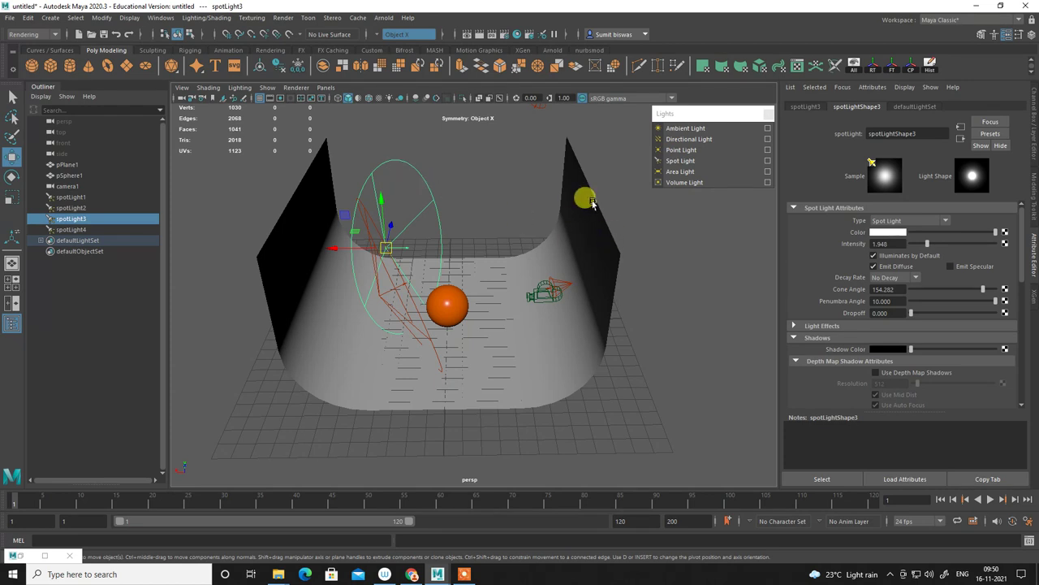
left_click(592, 204, "shift")
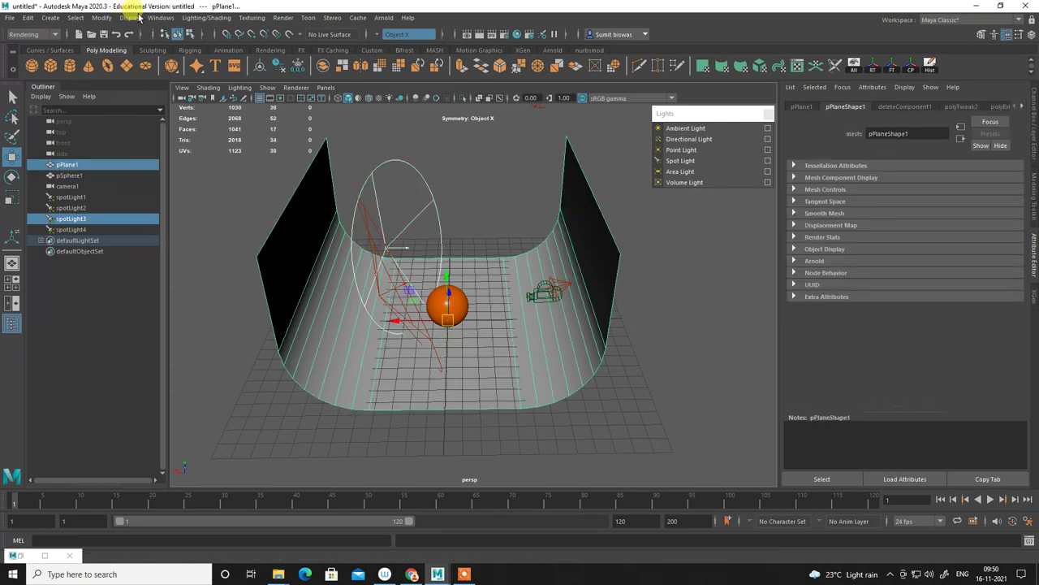
left_click(192, 20)
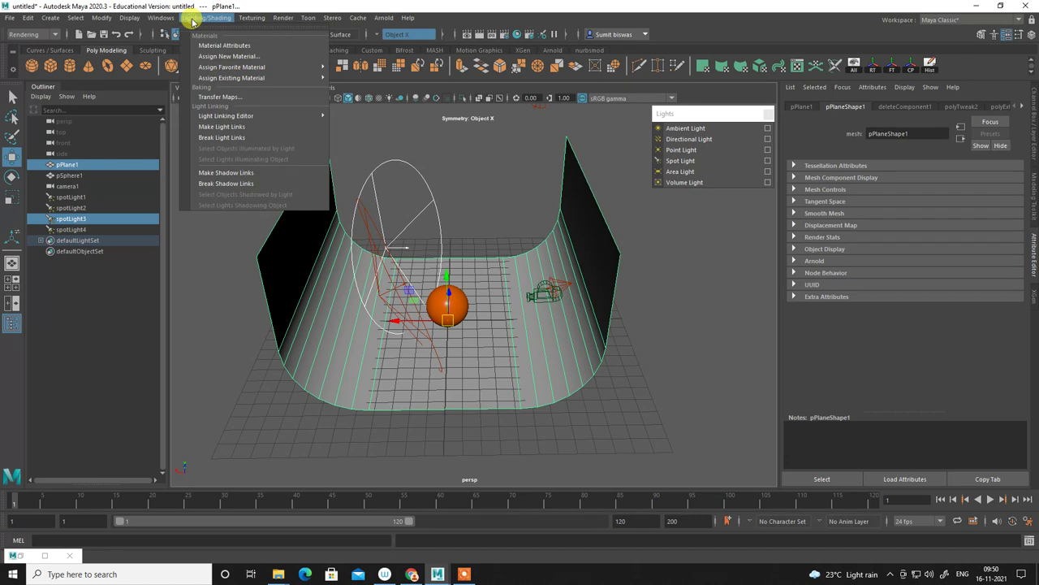
left_click(228, 140)
left_click(464, 144)
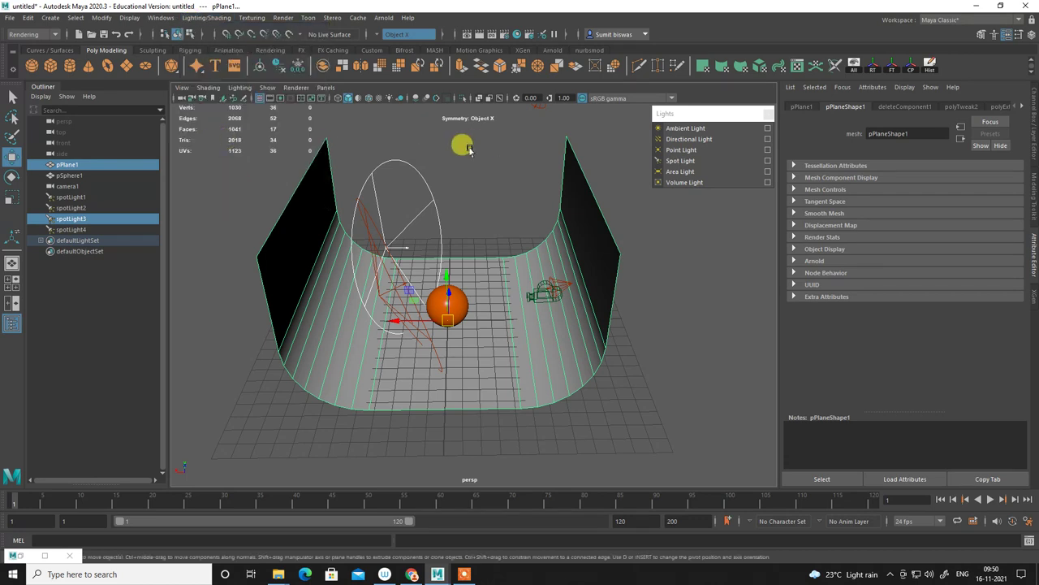
Break the light link between spotLight4 and the pPlane1 backdrop.
left_click(367, 232)
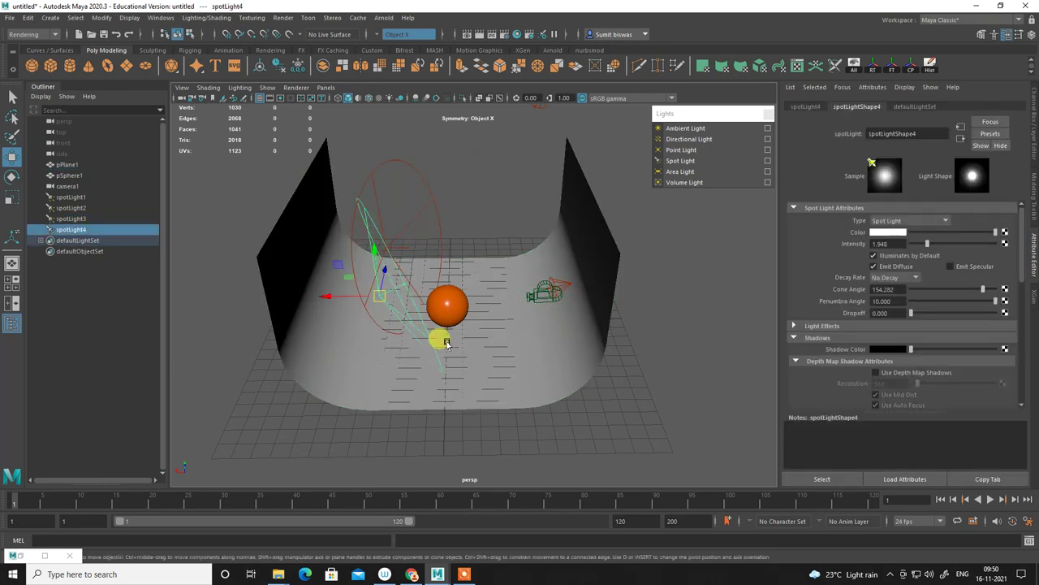
left_click(599, 221, "shift")
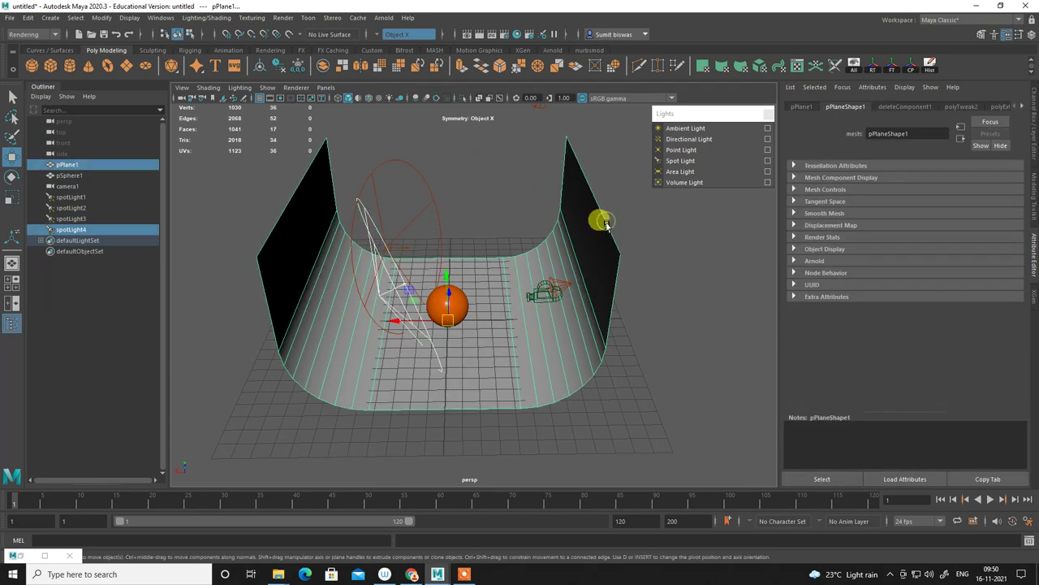
left_click(197, 18)
mouse_move(226, 115)
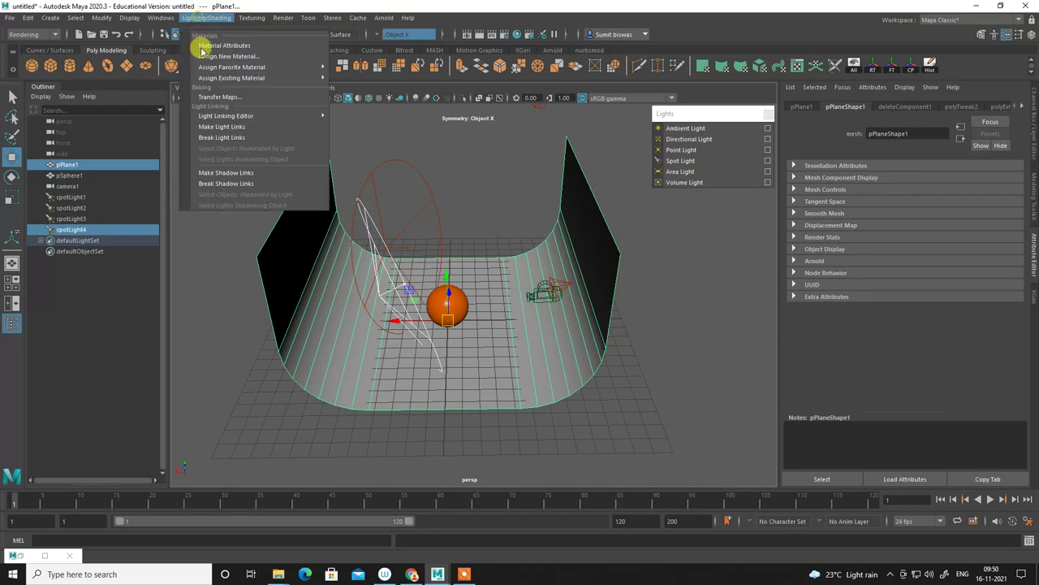
left_click(232, 138)
left_click(469, 172)
Switch the viewport to look through camera1.
left_click_drag(469, 172, 395, 116, "alt")
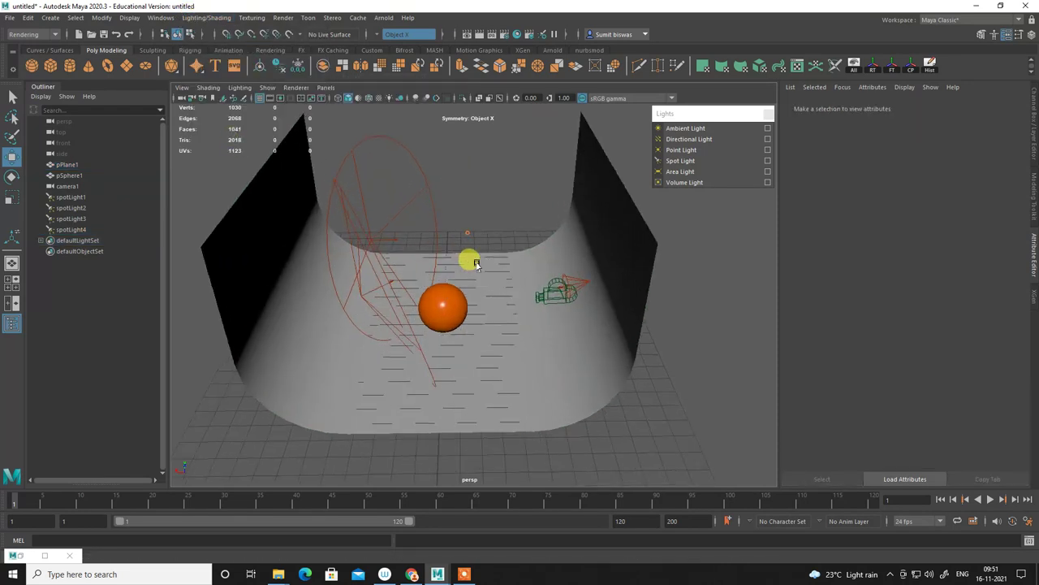
left_click(324, 87)
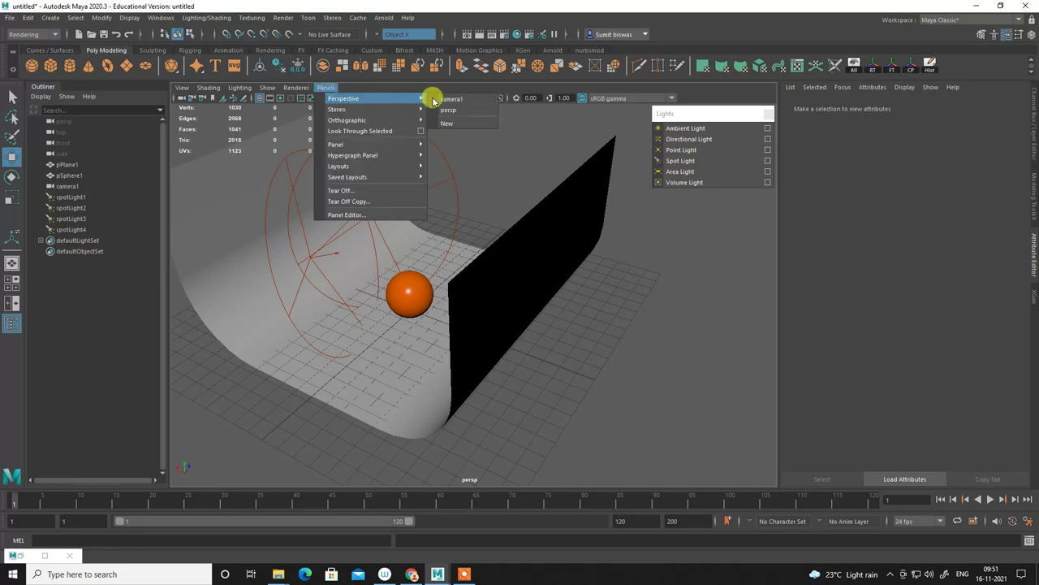
left_click(445, 99)
left_click(622, 195)
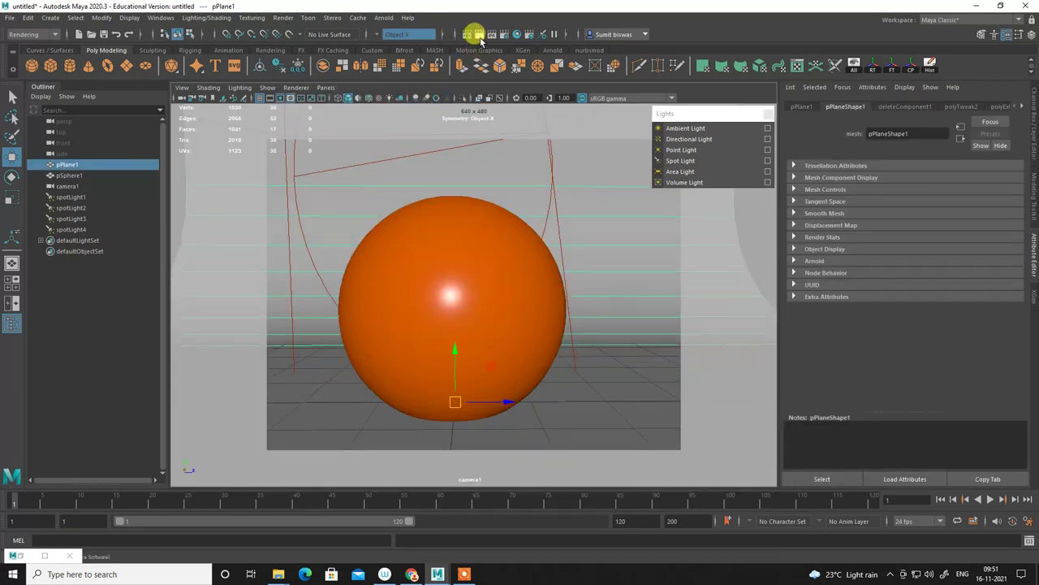
Render a test frame, then raise spotLight4's intensity to 4.221 and re-render.
left_click(478, 34)
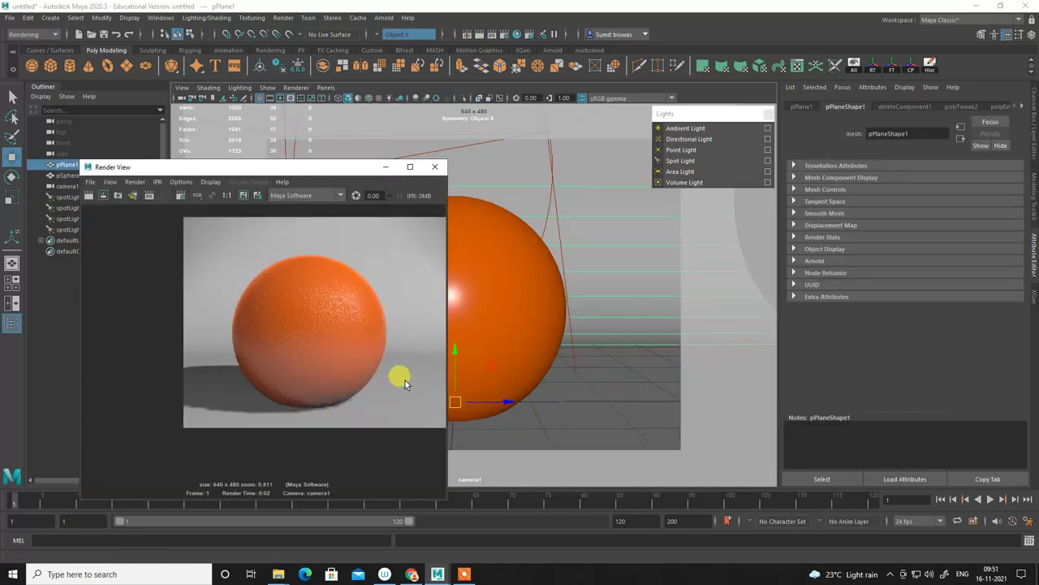
scroll(281, 259, "up", 3)
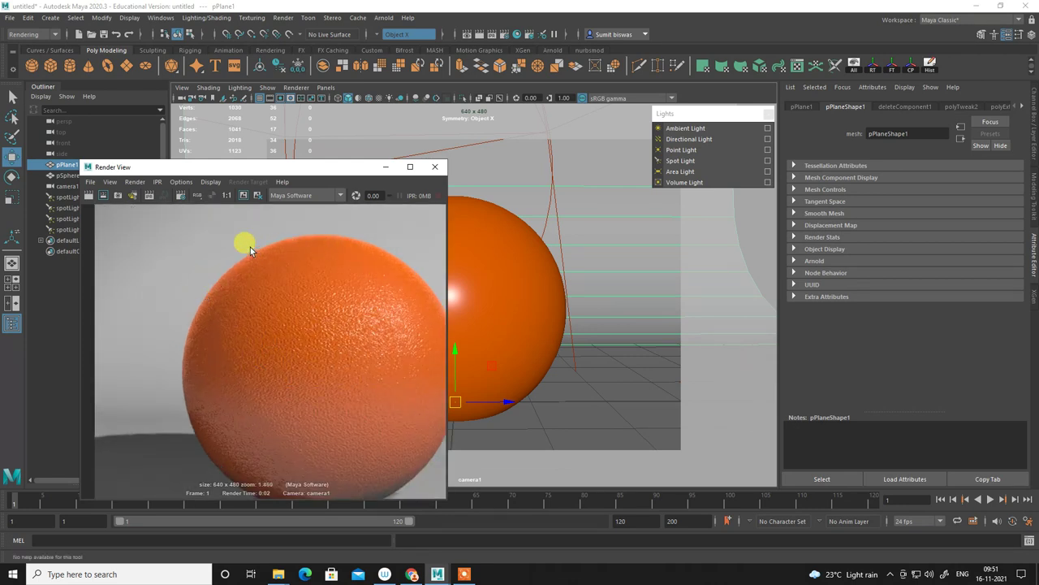
left_click(384, 167)
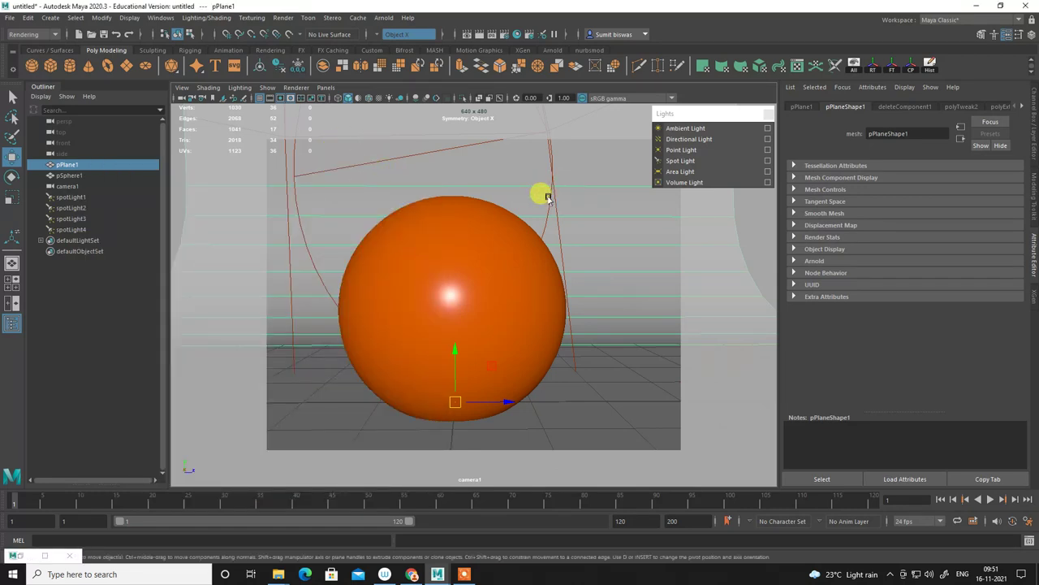
left_click(552, 200)
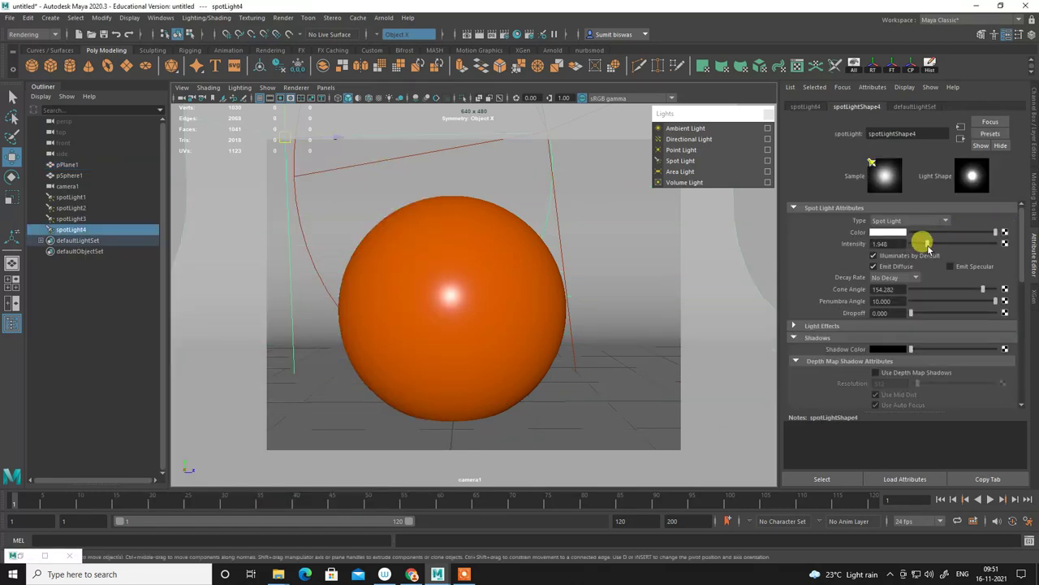
left_click_drag(945, 246, 947, 244)
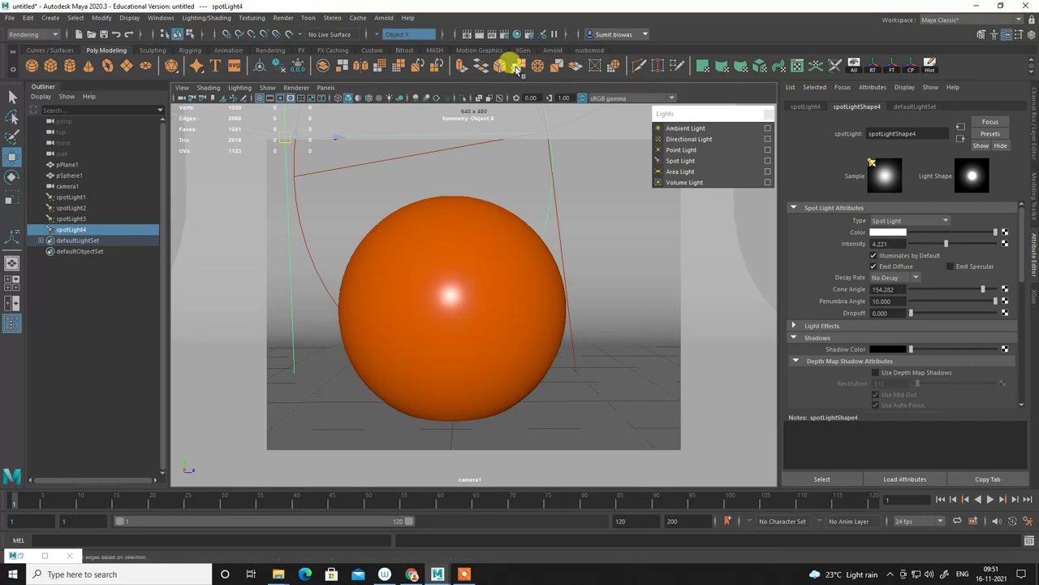
left_click(469, 34)
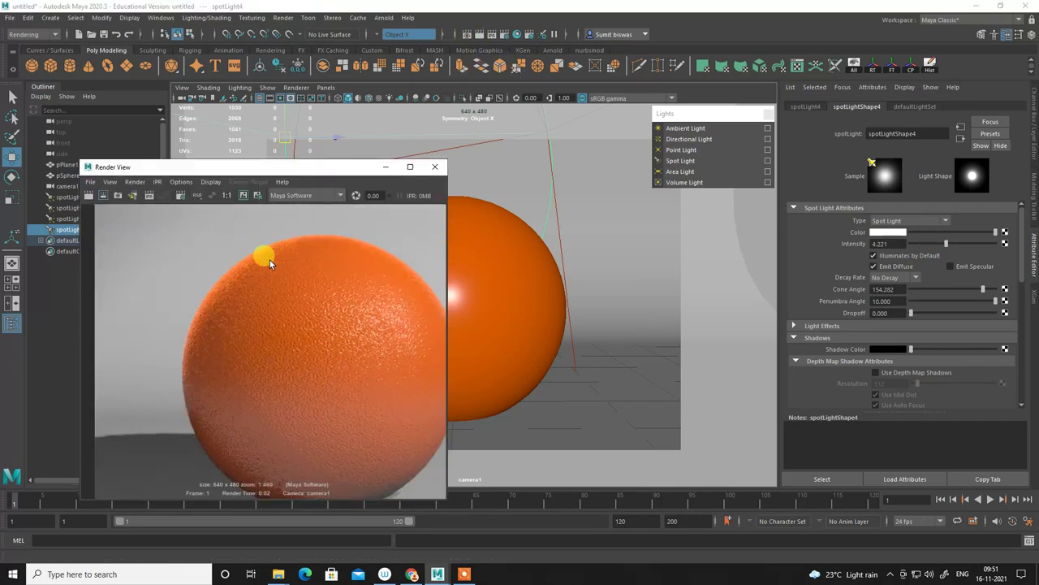
left_click(386, 167)
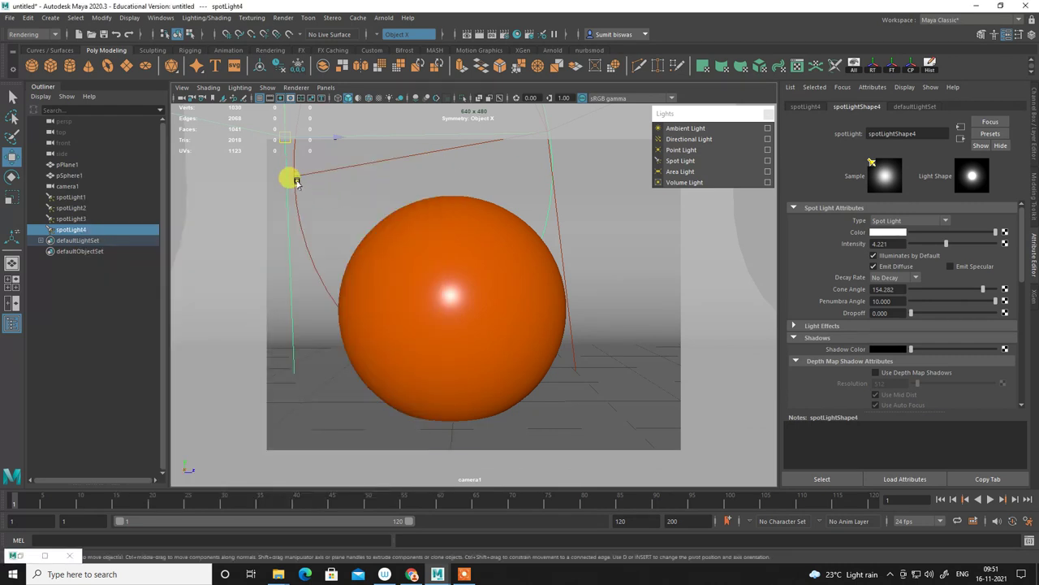
Raise spotLight3's intensity to 4.870 and render again to check the lighting.
left_click(308, 188)
left_click_drag(924, 245, 952, 244)
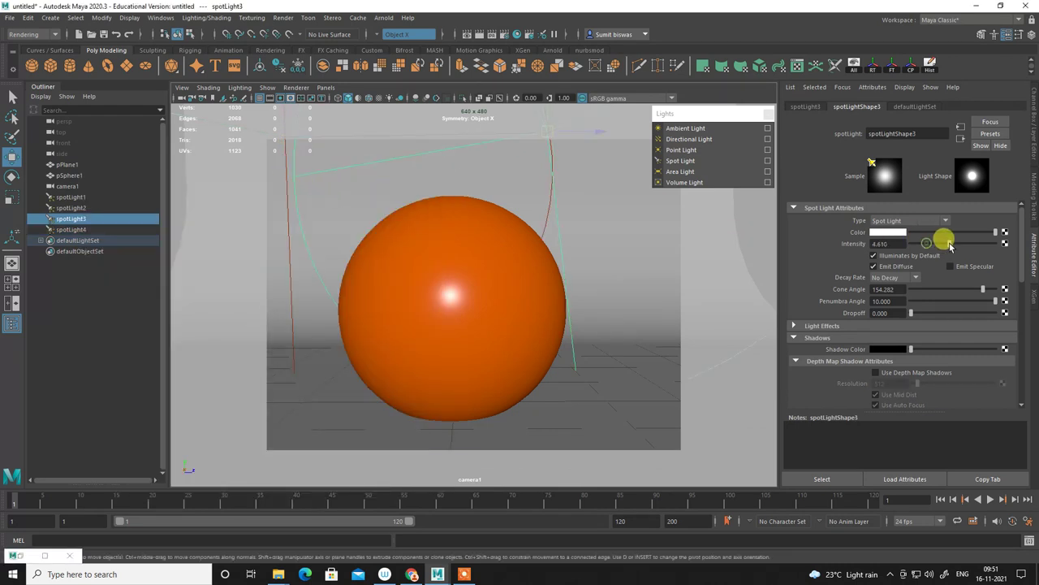
left_click(470, 34)
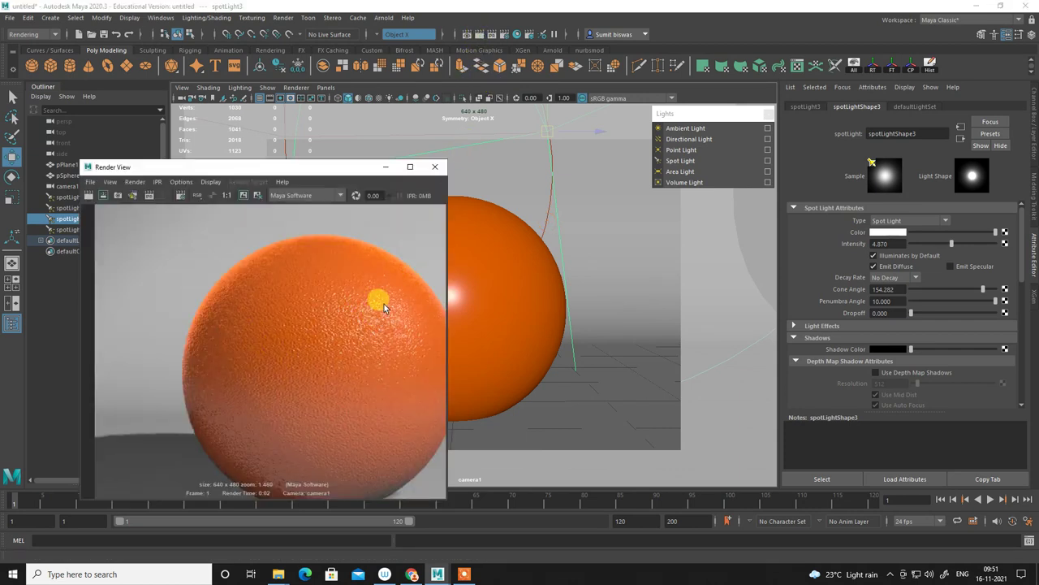
scroll(384, 301, "down", 3)
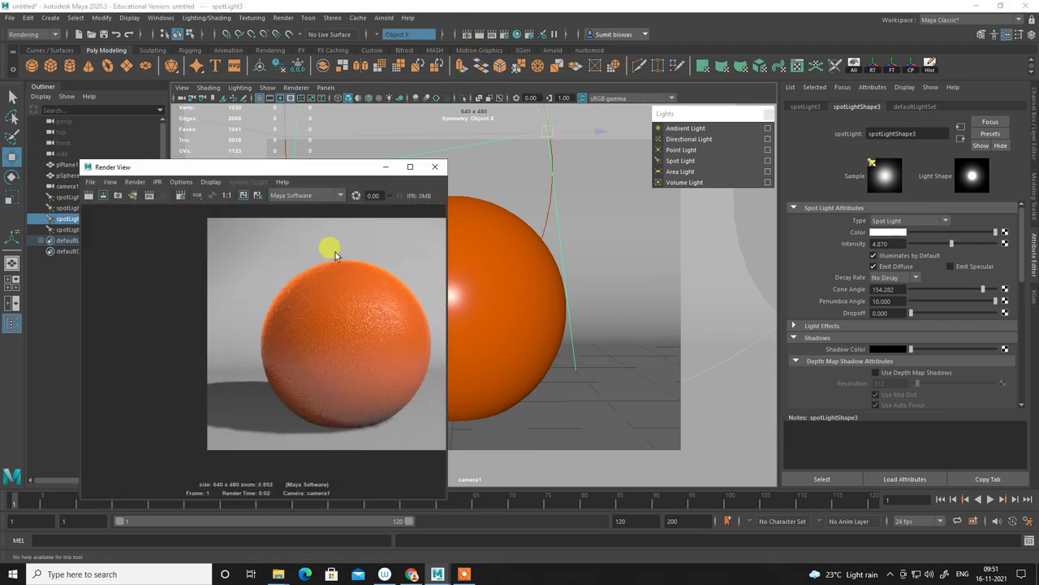
left_click(383, 168)
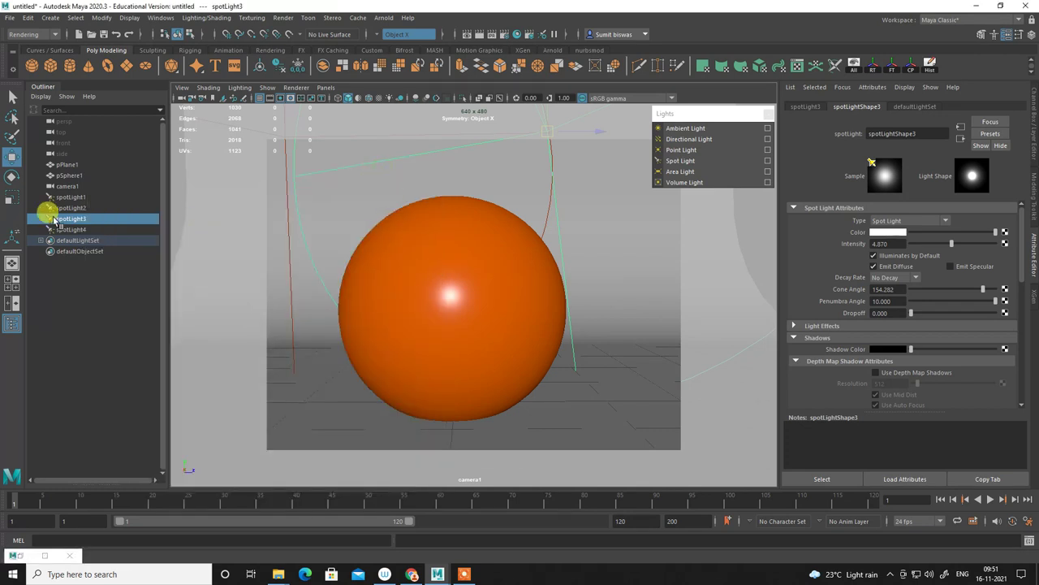
Uncheck Illuminates by Default for spotLight1, then select the pPlane1 backdrop.
left_click(72, 197)
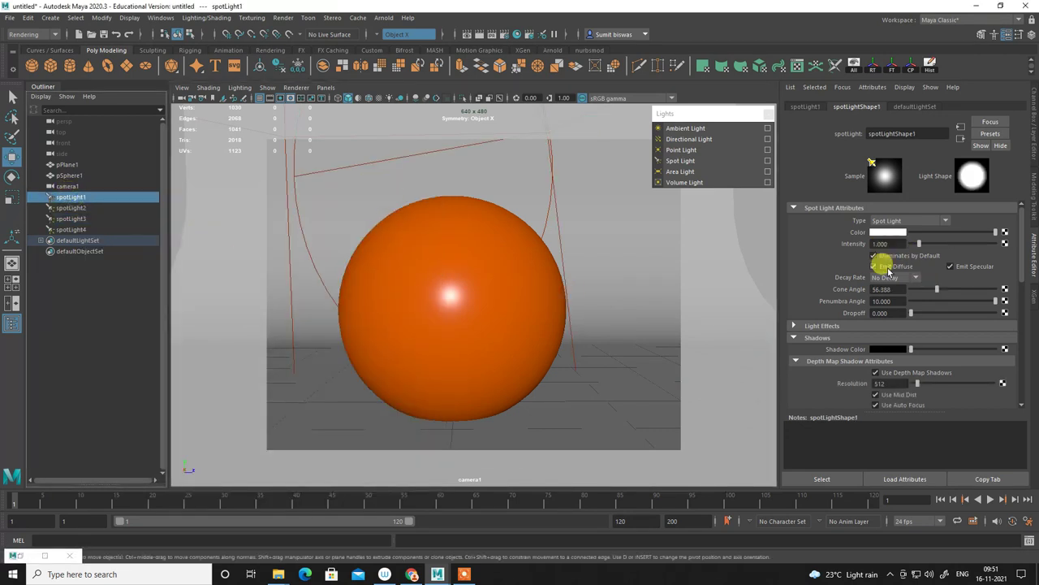
left_click(885, 257)
left_click(100, 208)
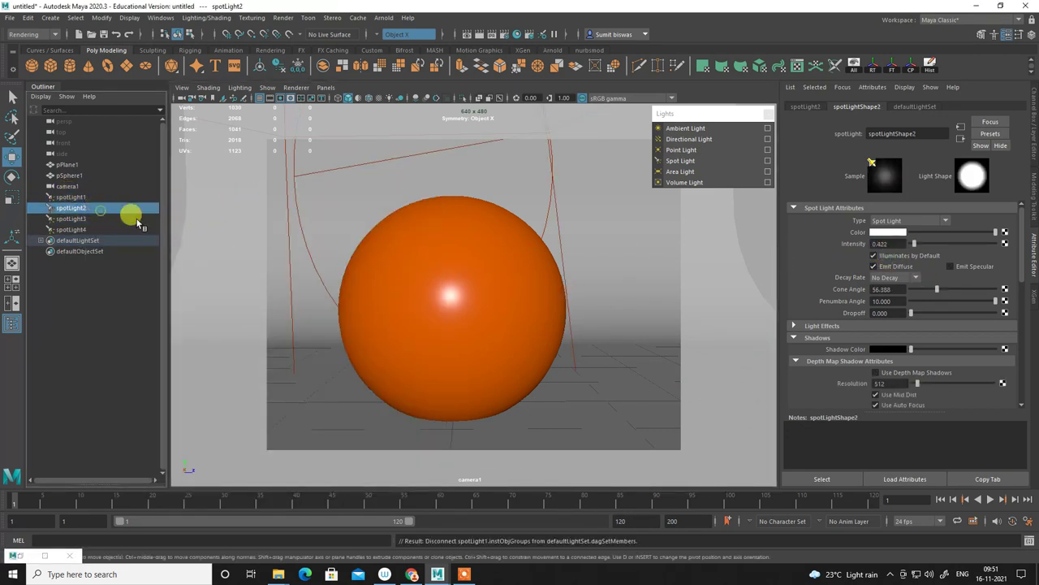
left_click(885, 257)
left_click(568, 213)
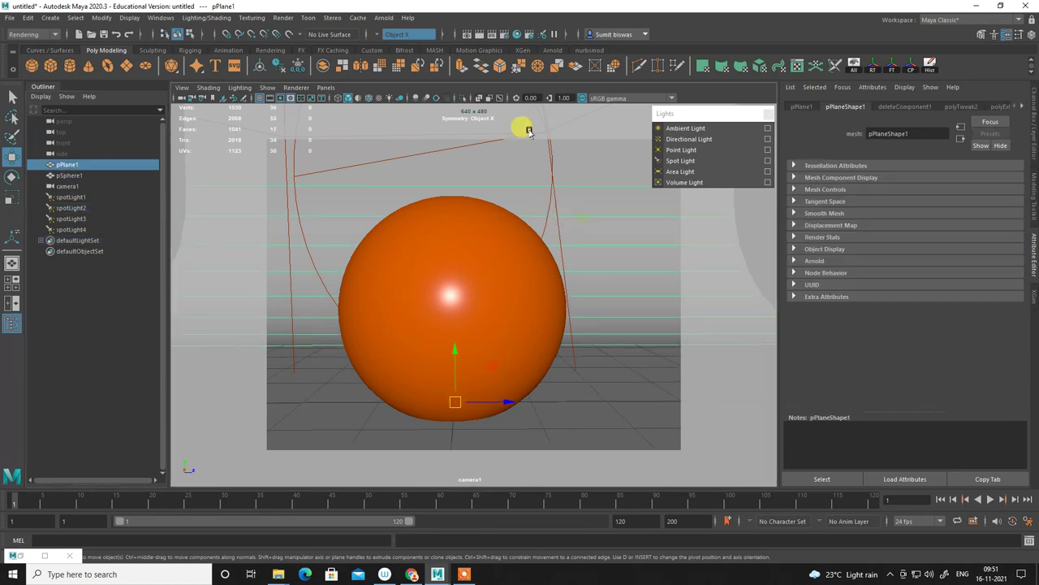
Test-render camera1 showing only the sphere's lit rim, then select spotLight1, spotLight2 and spotLight3.
left_click(467, 34)
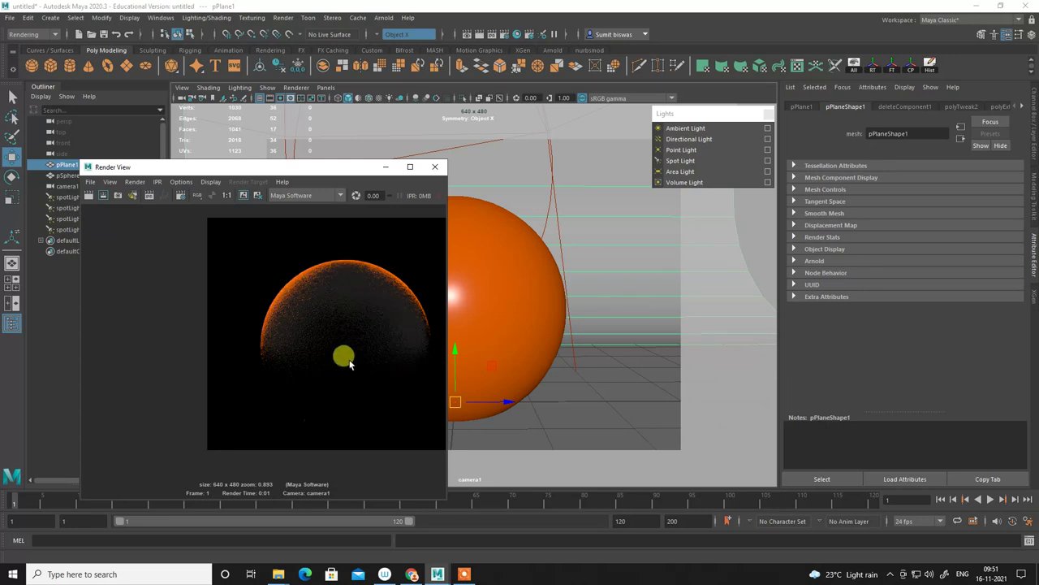
scroll(396, 319, "down", 2)
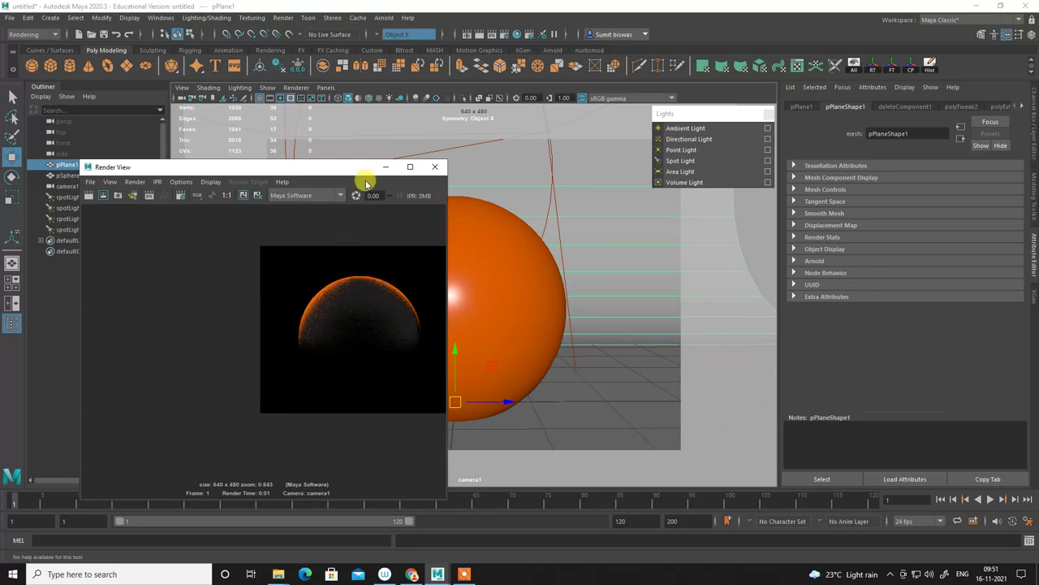
left_click(388, 168)
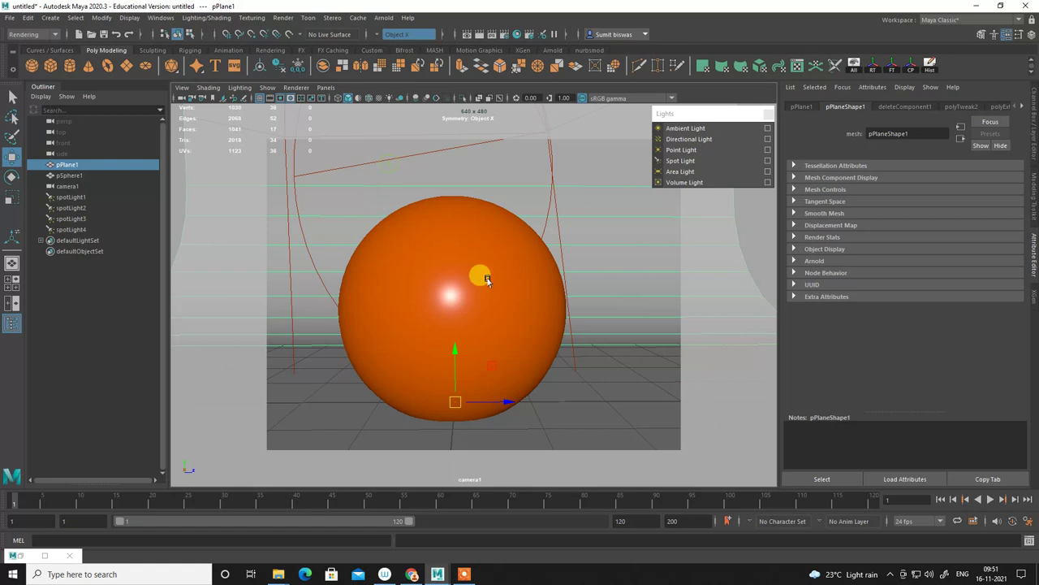
left_click(74, 198)
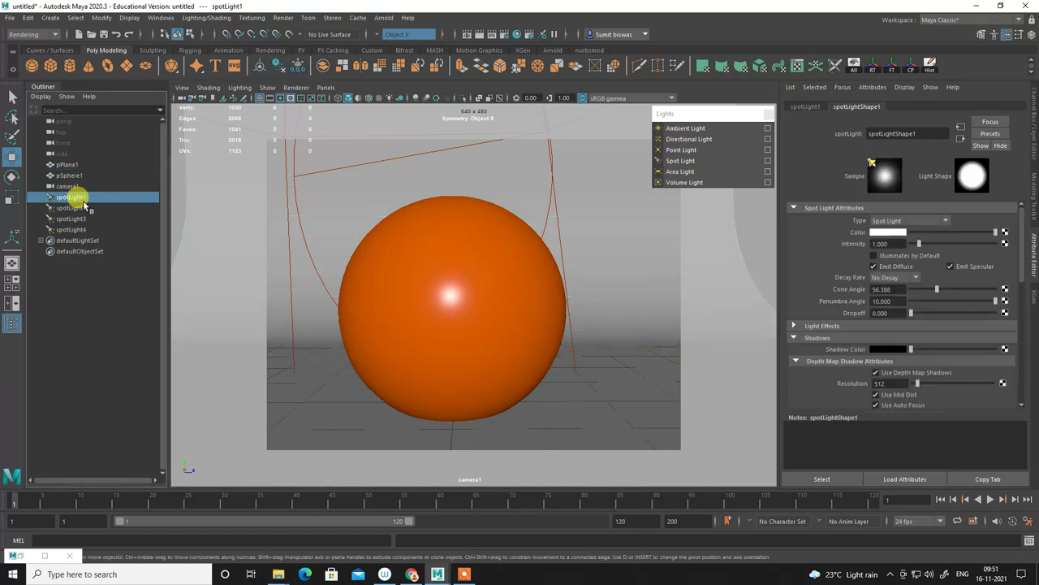
left_click(81, 208)
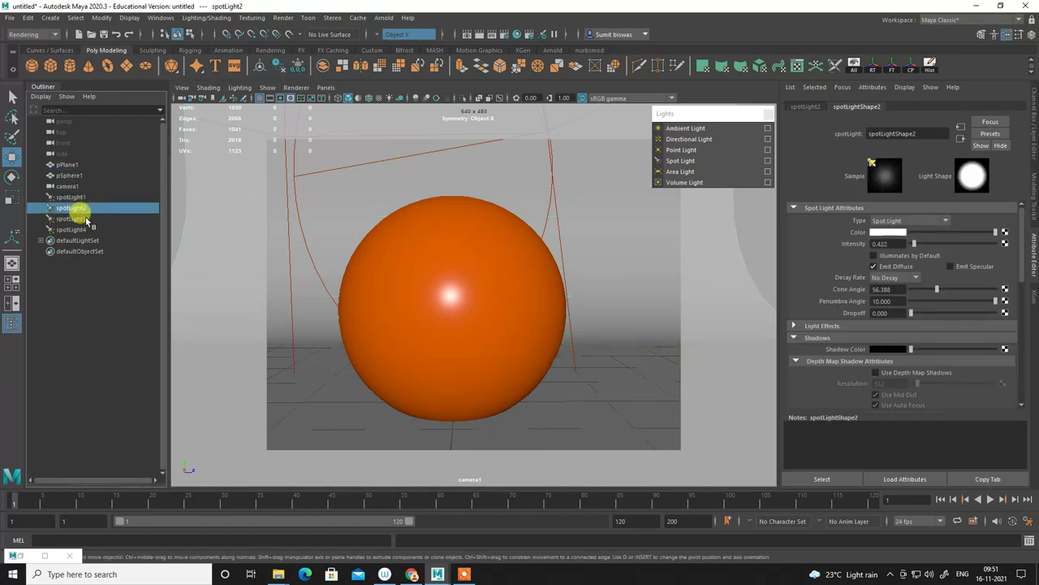
left_click(75, 219)
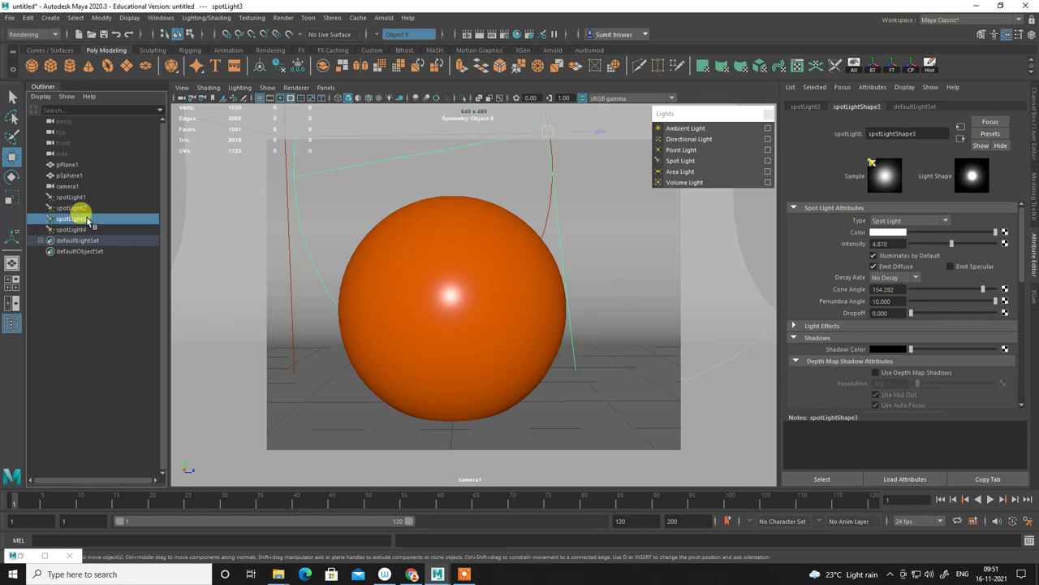
In the persp view, turn Illuminates by Default back on for spotLight2 and spotLight1.
left_click(326, 87)
mouse_move(369, 98)
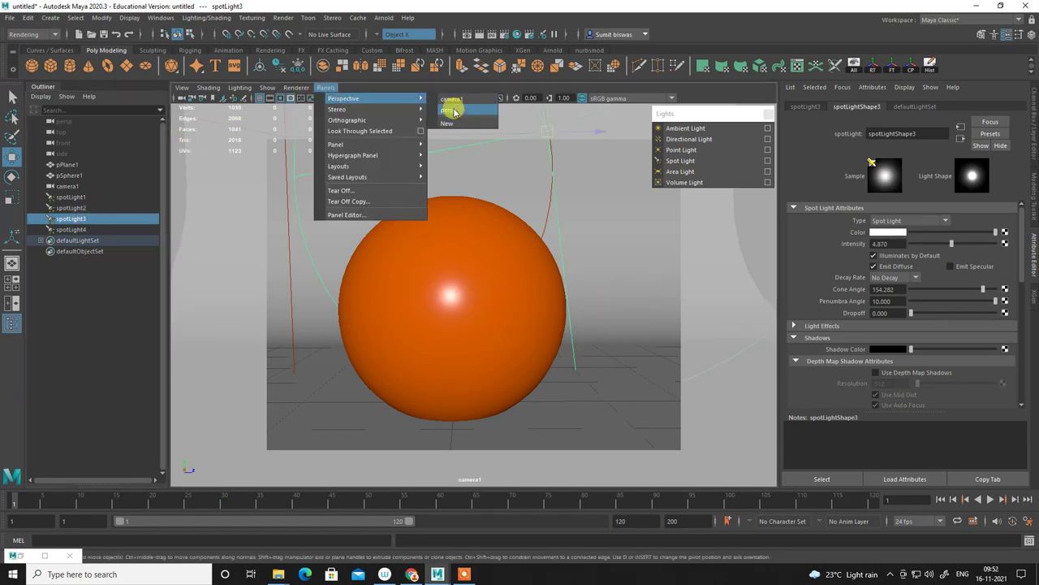
left_click(452, 109)
mouse_move(498, 271)
left_mouse_down("alt")
mouse_move(534, 311)
mouse_move(552, 253)
mouse_move(493, 139)
mouse_move(547, 274)
left_mouse_up("alt")
left_click(490, 144)
right_click_drag(547, 274, 619, 313, "alt")
left_click_drag(619, 314, 599, 282, "alt")
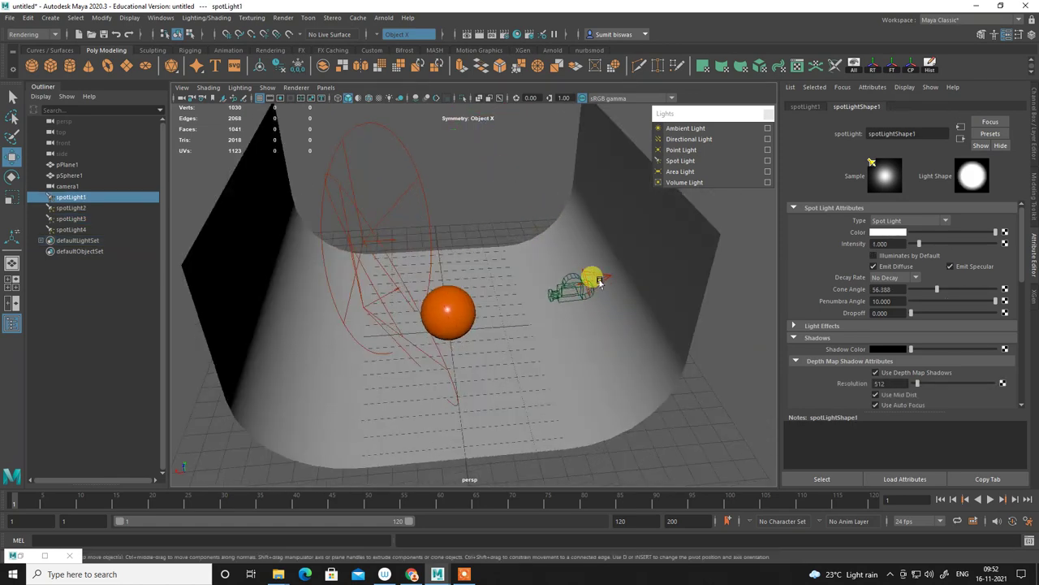
left_click(601, 273)
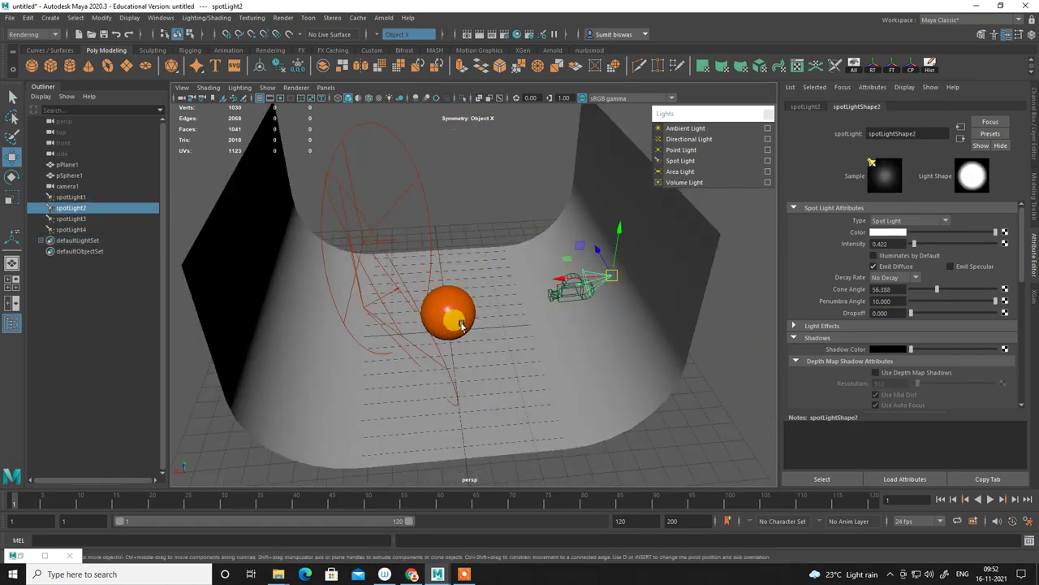
left_click_drag(479, 311, 487, 365, "alt")
left_click(895, 257)
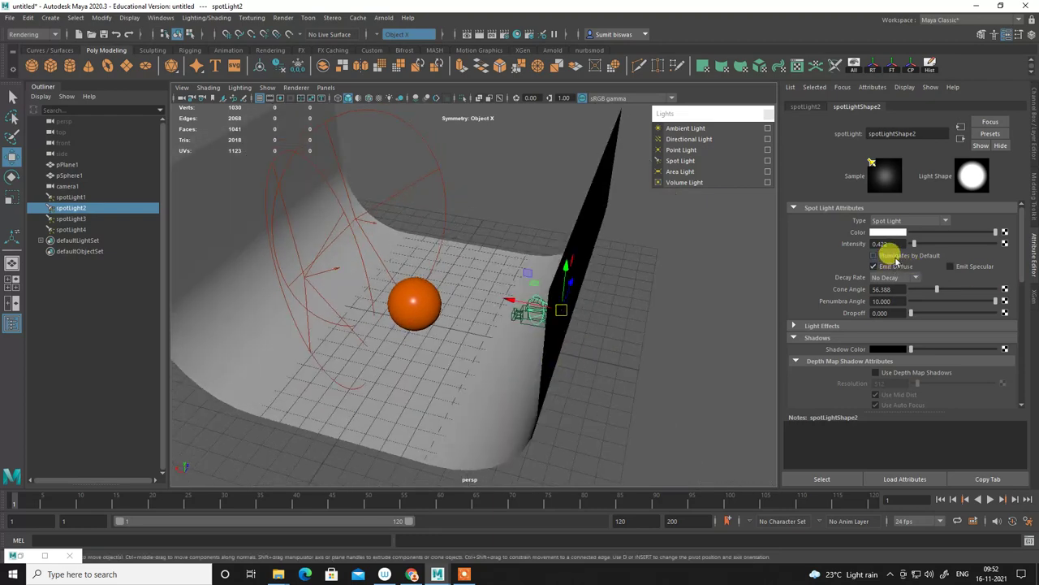
left_click_drag(626, 318, 603, 365, "alt")
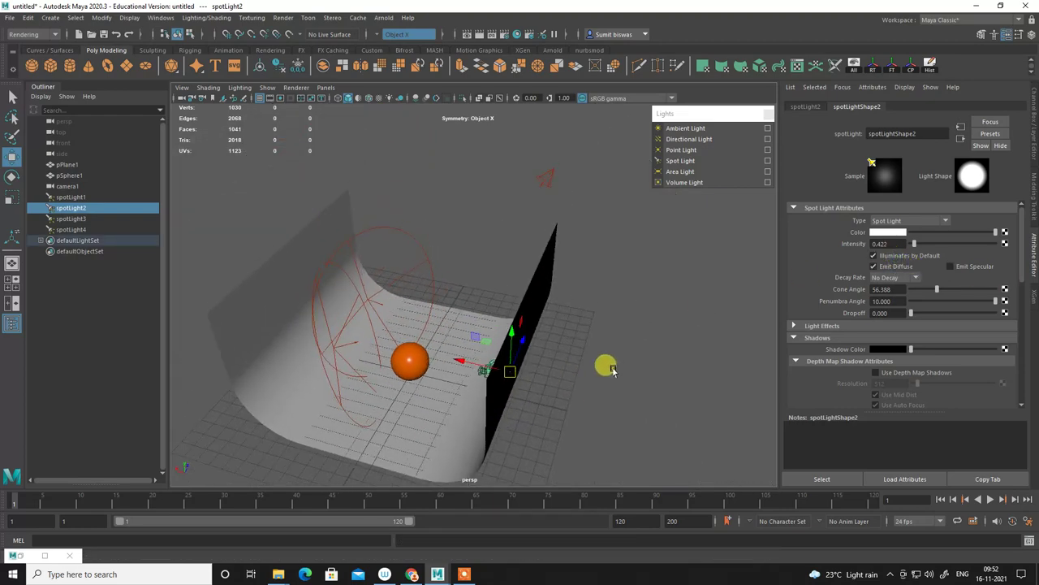
left_click(548, 182)
left_click(892, 255)
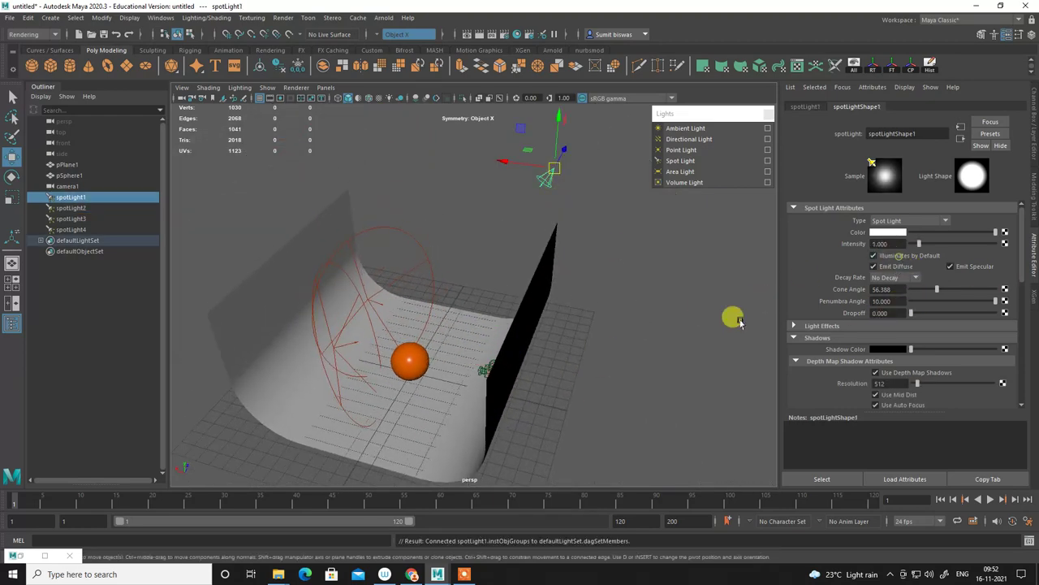
Turn off Illuminates by Default for spotLight3 and spotLight4, then look through camera1.
left_click(394, 244)
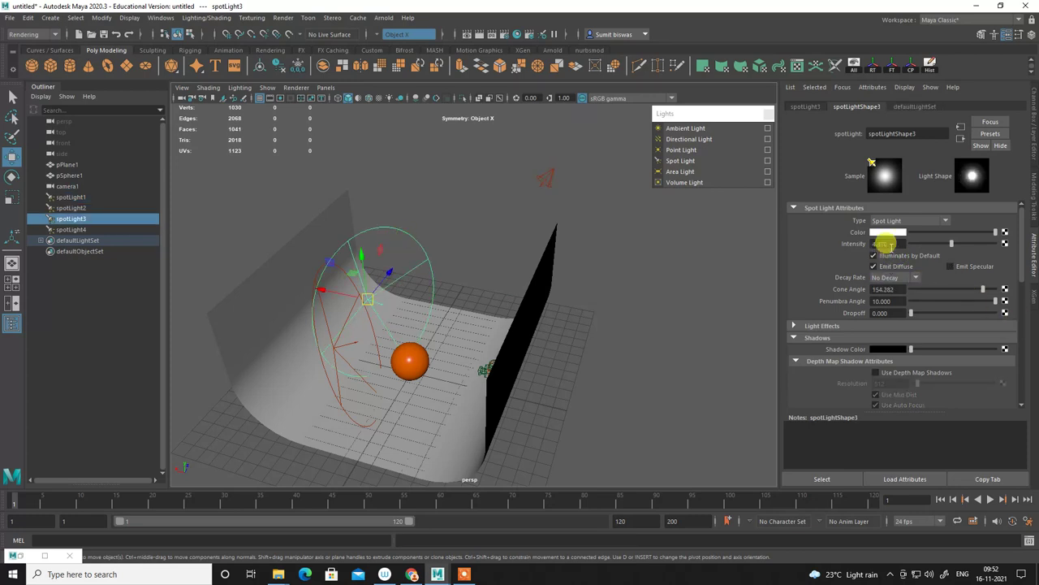
left_click(891, 255)
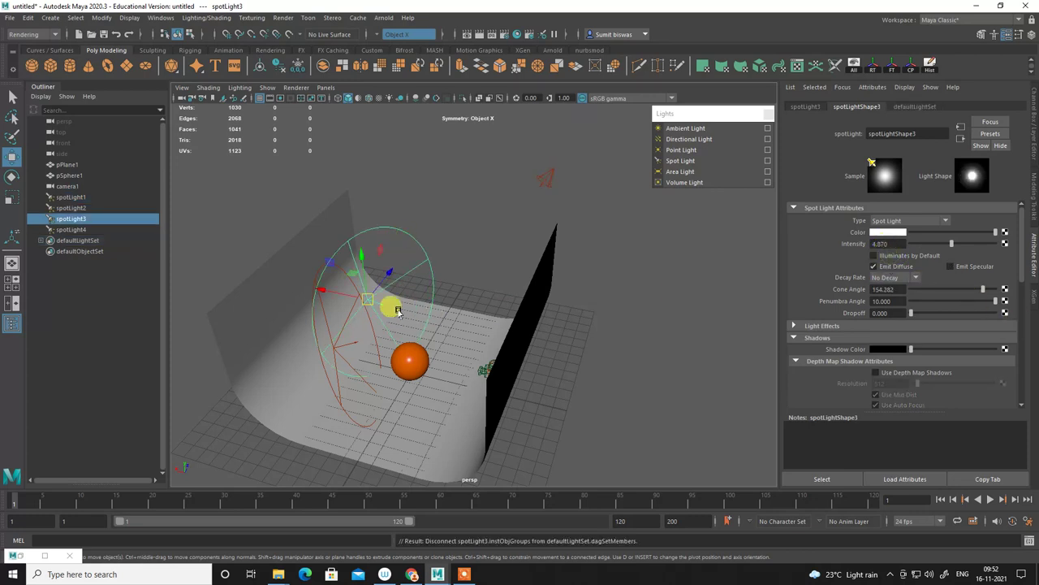
left_click(324, 370)
left_click(875, 257)
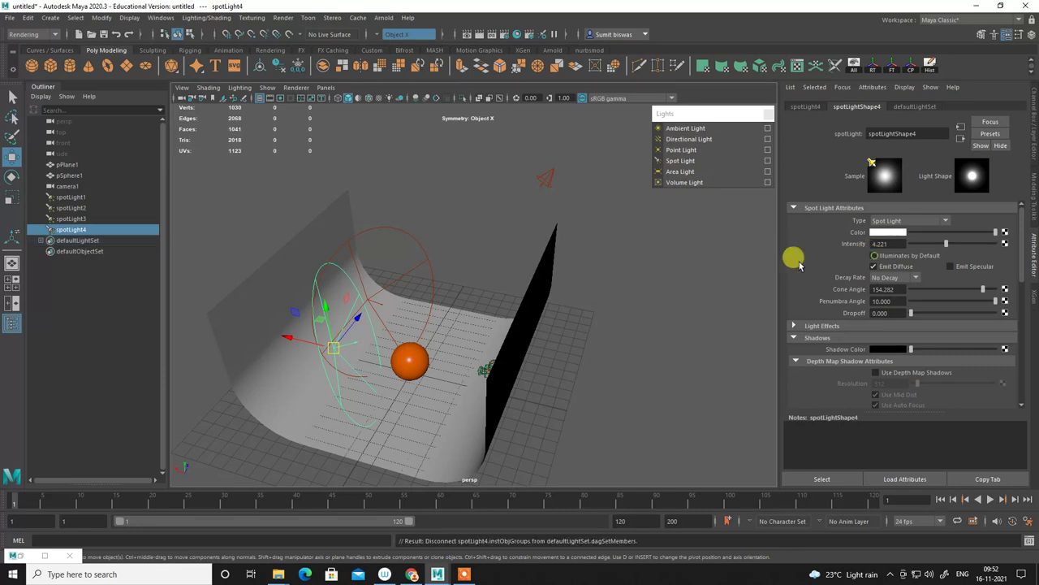
left_click(325, 87)
mouse_move(357, 98)
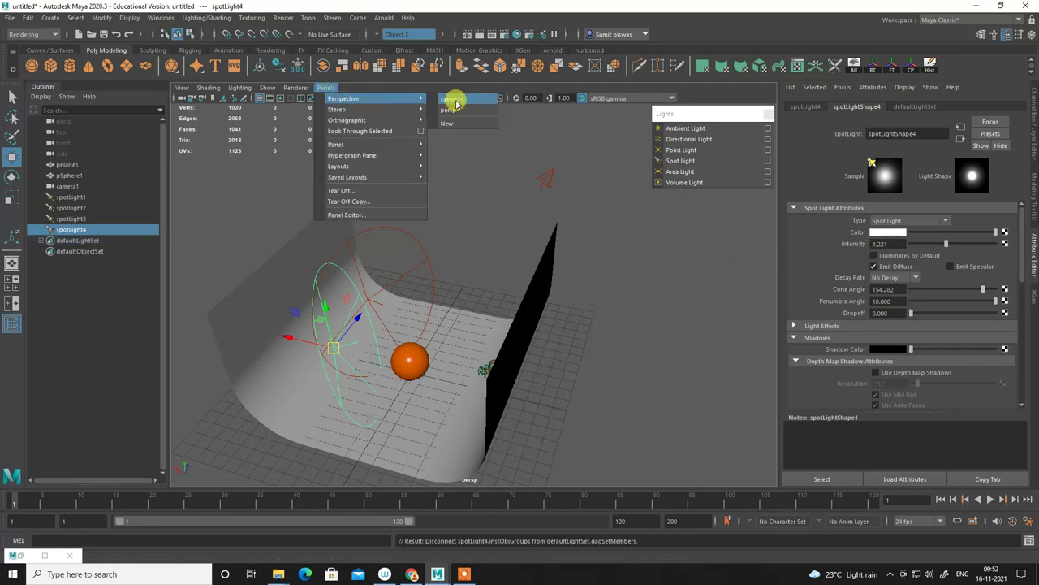
left_click(454, 109)
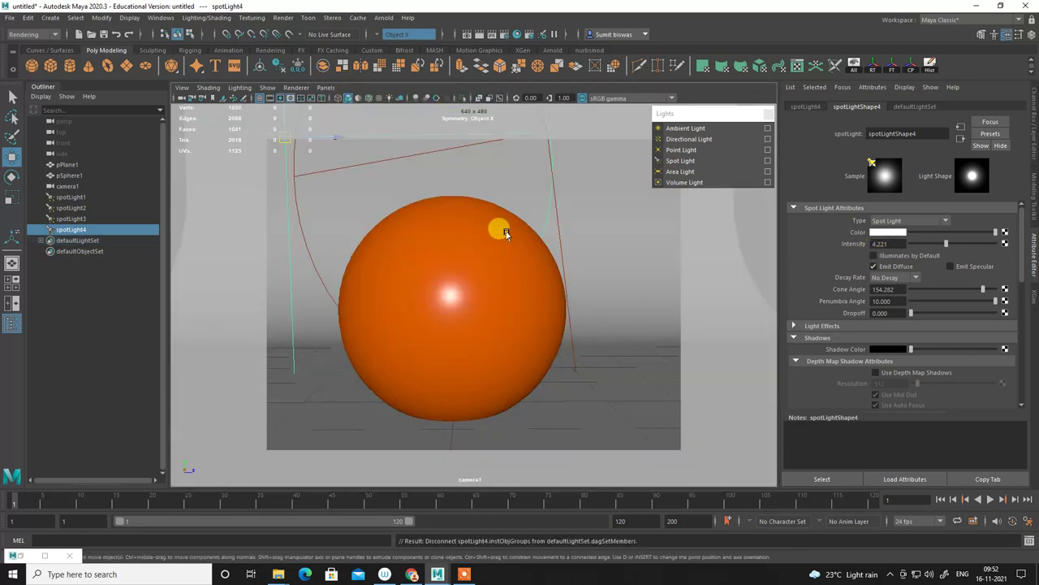
Render the soft-shadowed orange-peel sphere from camera1, inspect it full-screen, and keep the image.
left_click(473, 32)
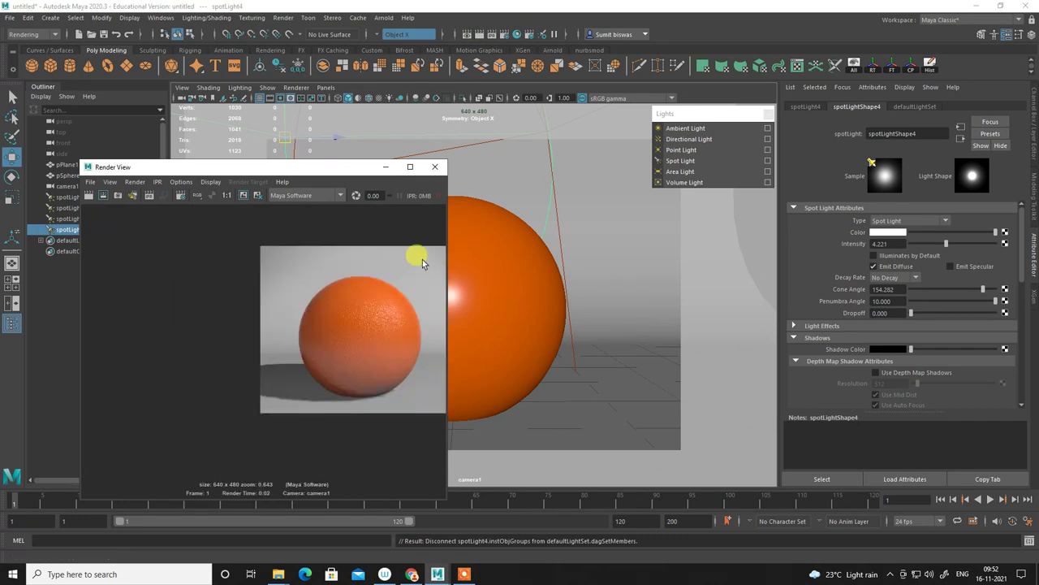
left_click(410, 167)
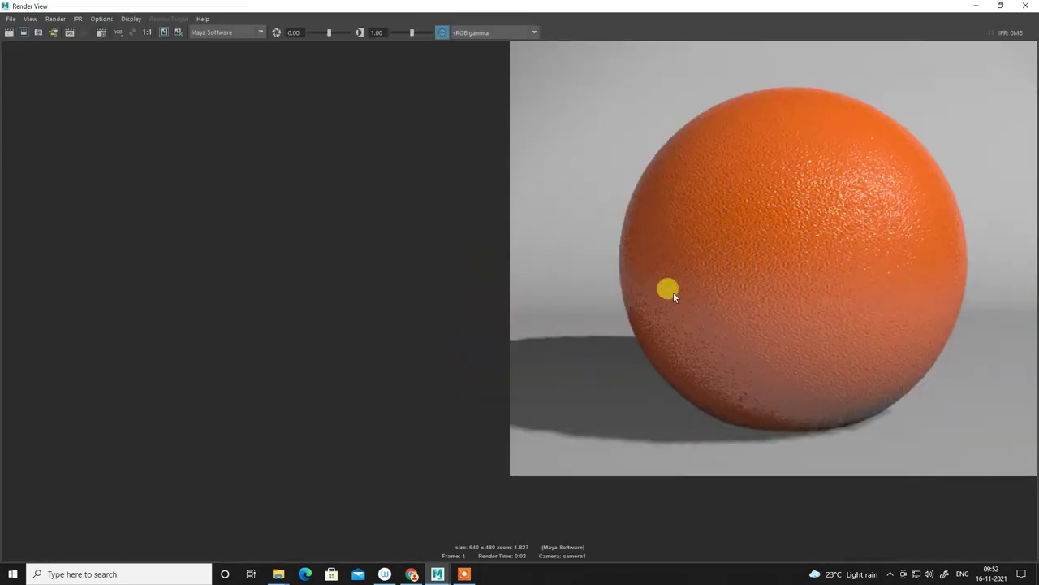
scroll(707, 289, "down", 1)
scroll(709, 288, "down", 1)
scroll(710, 288, "down", 1)
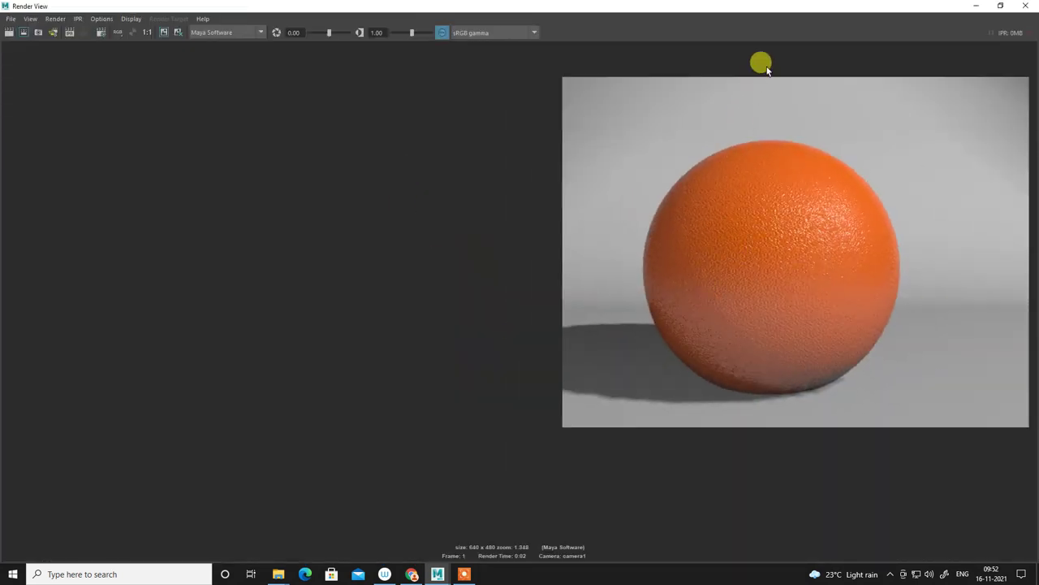
left_click_drag(784, 4, 342, 58)
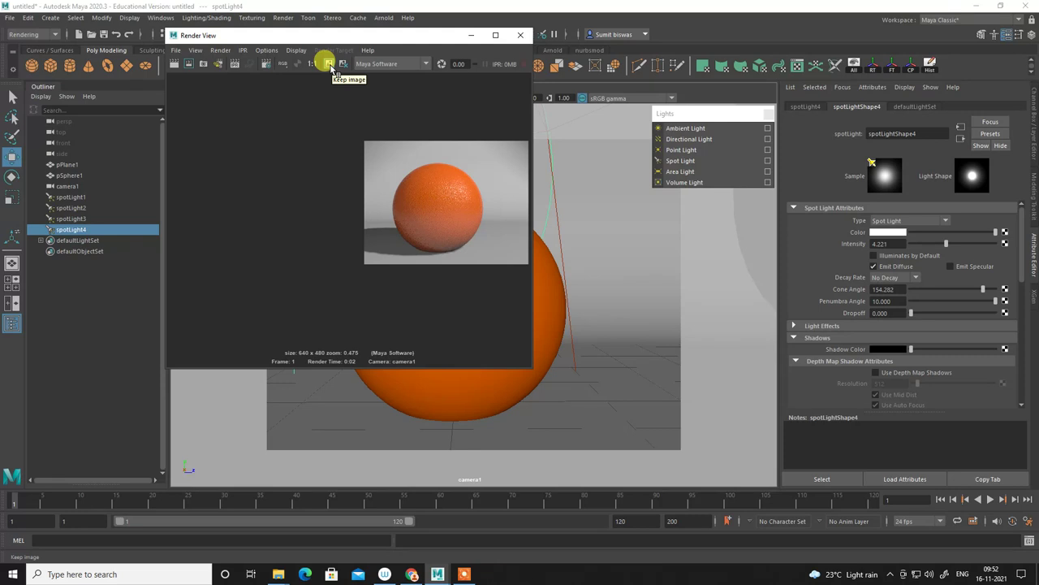
left_click(328, 64)
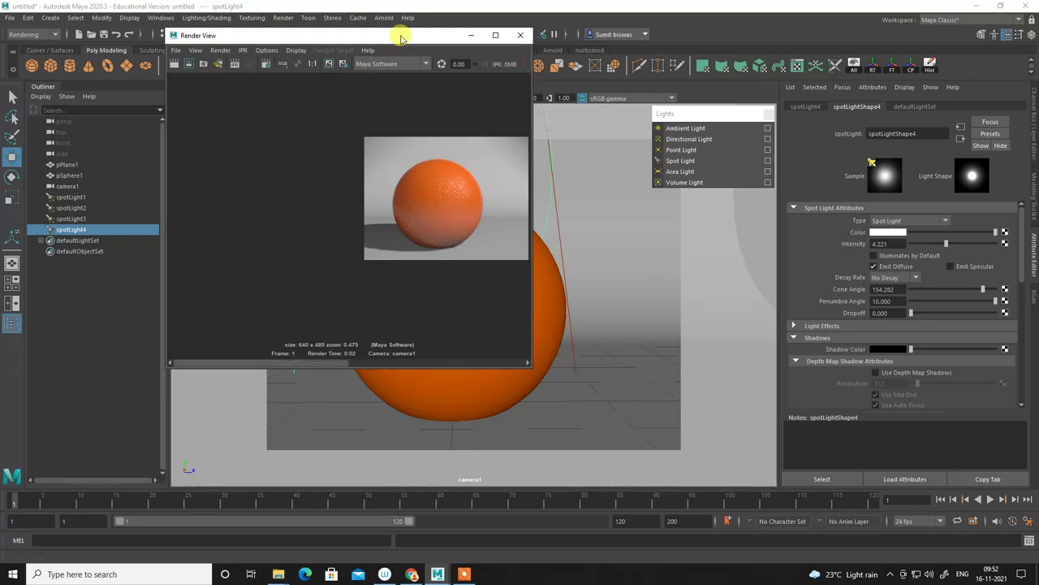
Re-enable Illuminates by Default on spotLight3 and spotLight4, then maximize Render View.
left_click_drag(399, 30, 323, 213)
left_click(552, 196)
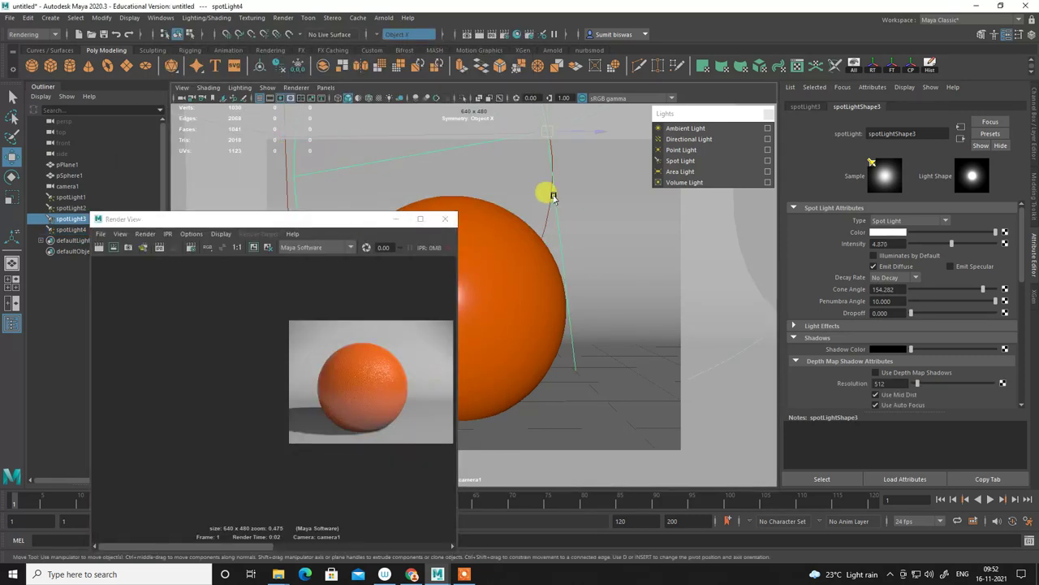
left_click(898, 257)
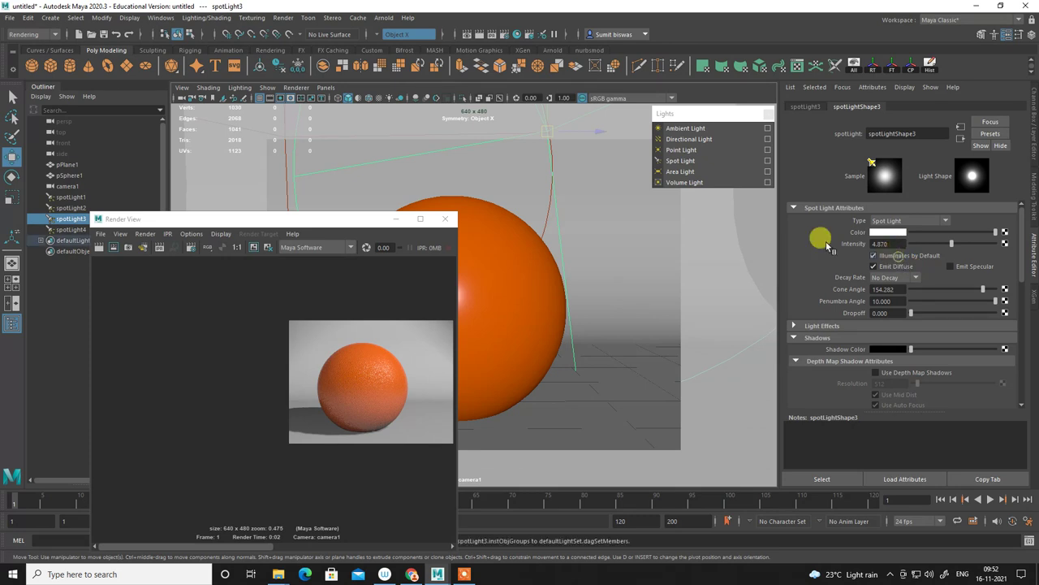
left_click(282, 160)
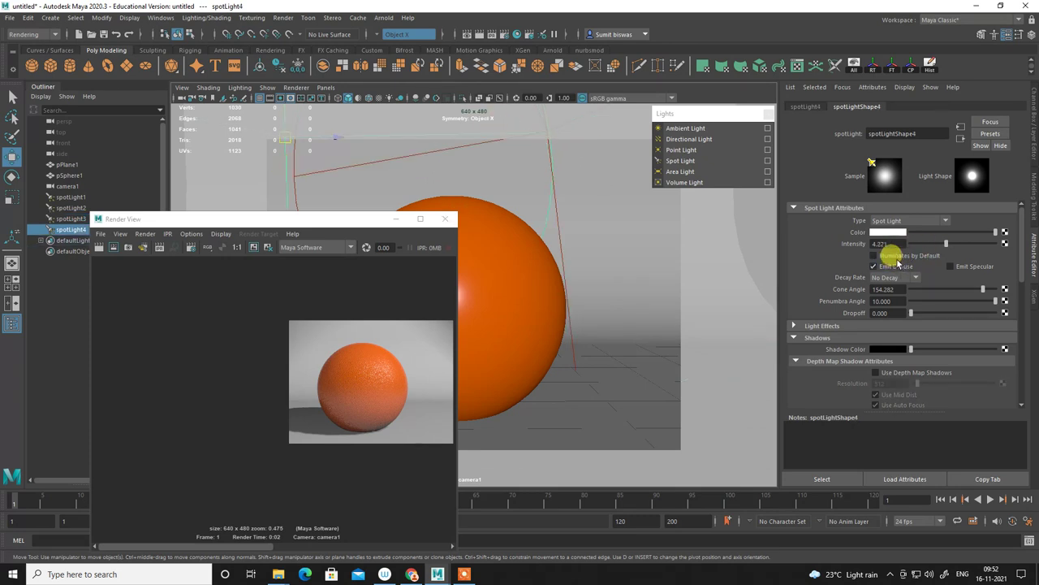
left_click(884, 255)
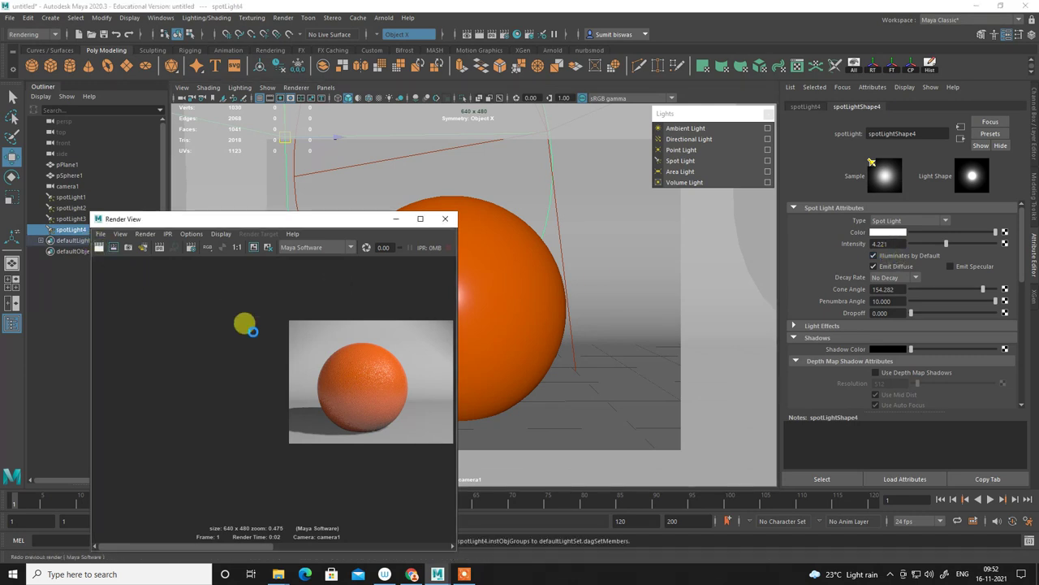
left_click(420, 220)
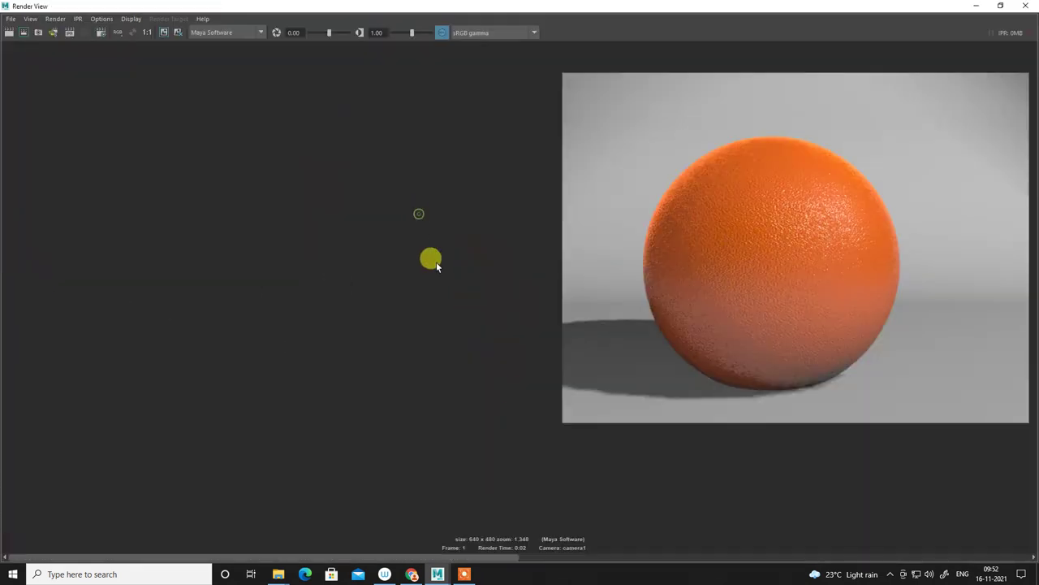
left_click_drag(491, 558, 944, 510)
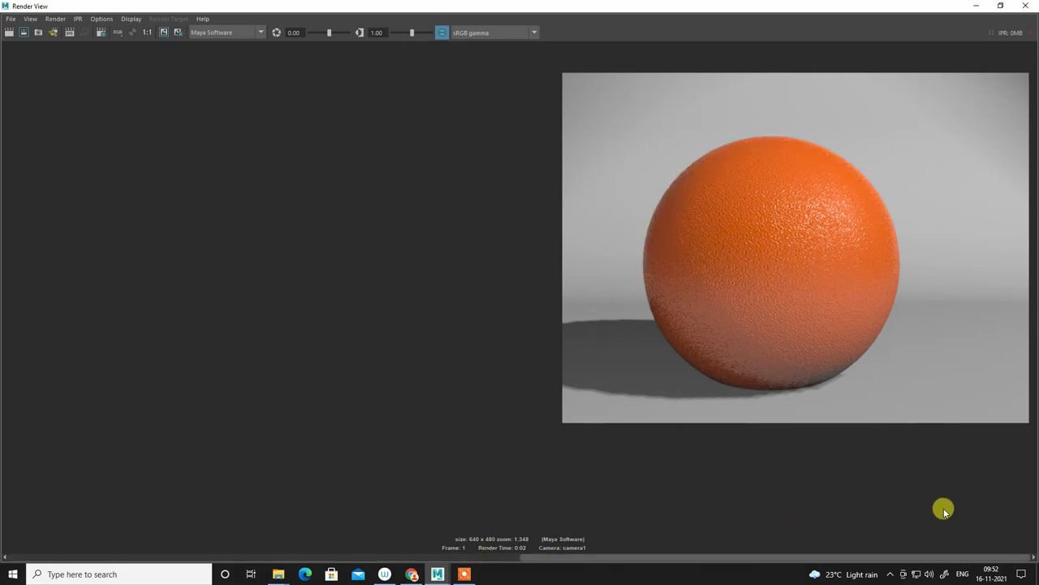
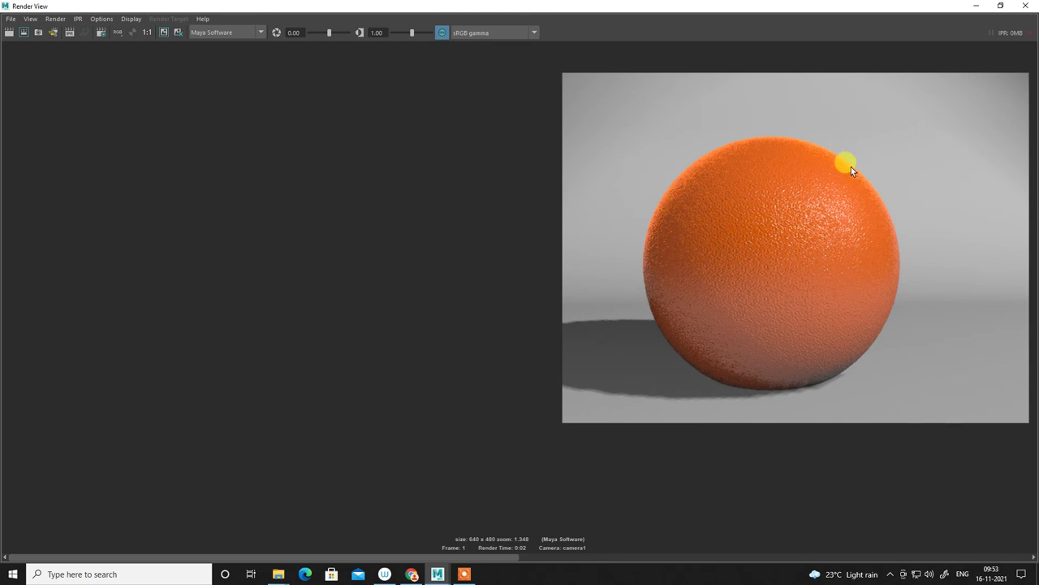
Minimize the Render View, then select the backdrop plane and spotLight4 in the Outliner.
scroll(853, 162, "down", 3)
double_click(889, 6)
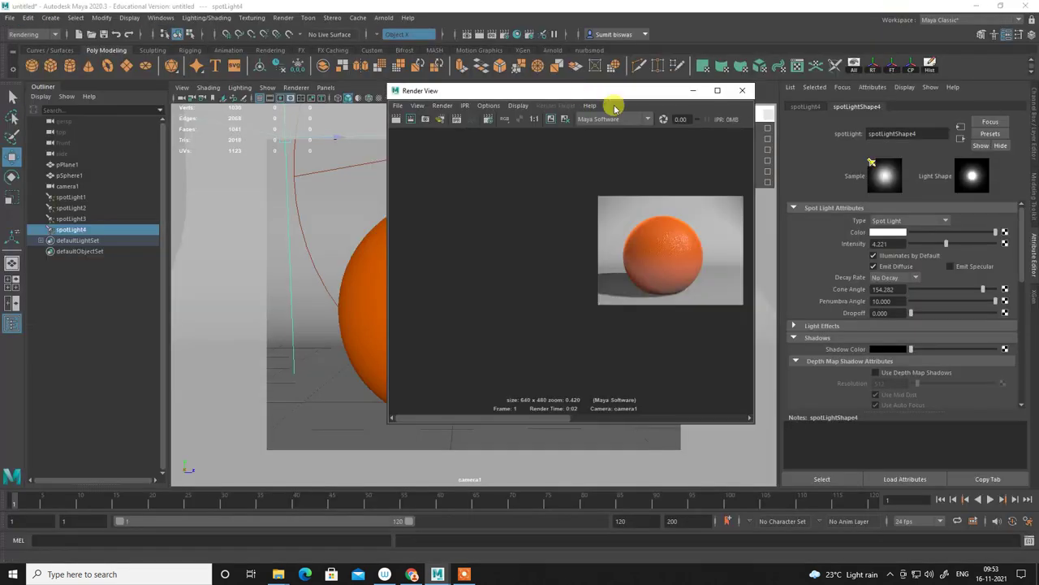
left_click(693, 90)
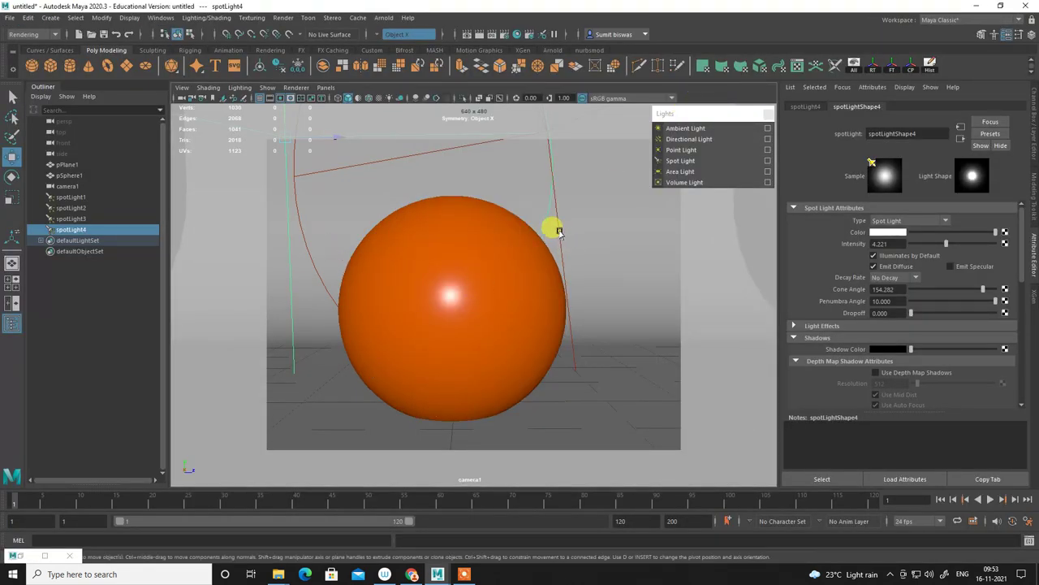
left_click(553, 234)
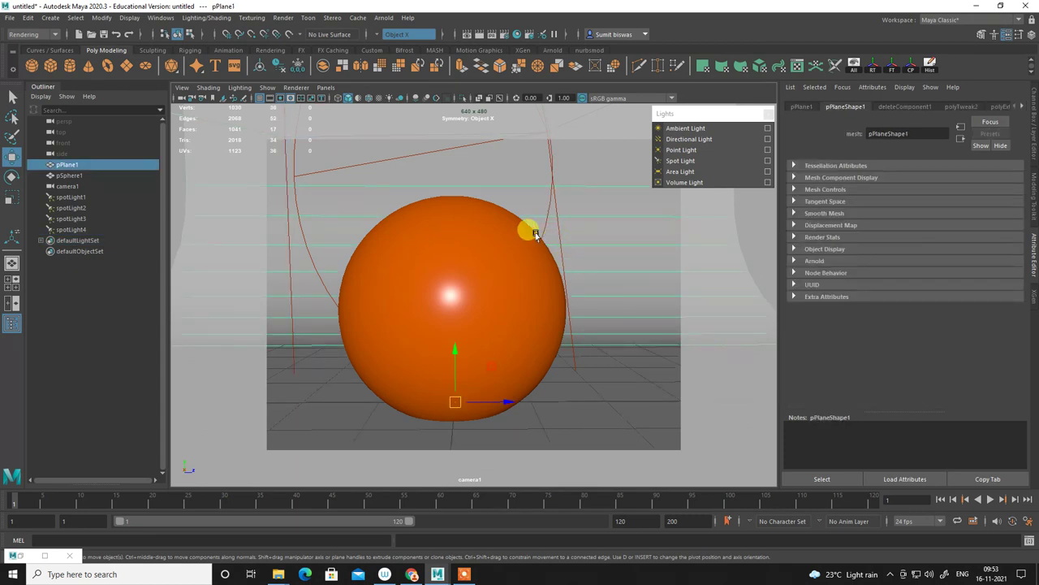
left_click(80, 229)
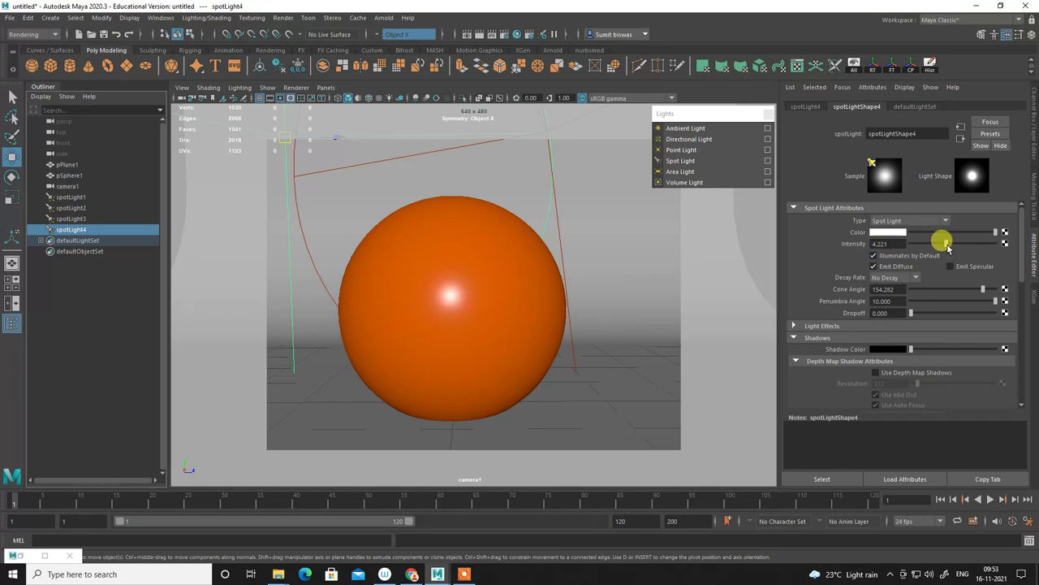
Rename spotLight1 to KeyLight and spotLight2 to Fill_Light in the Outliner.
left_click(60, 219)
left_click(72, 208)
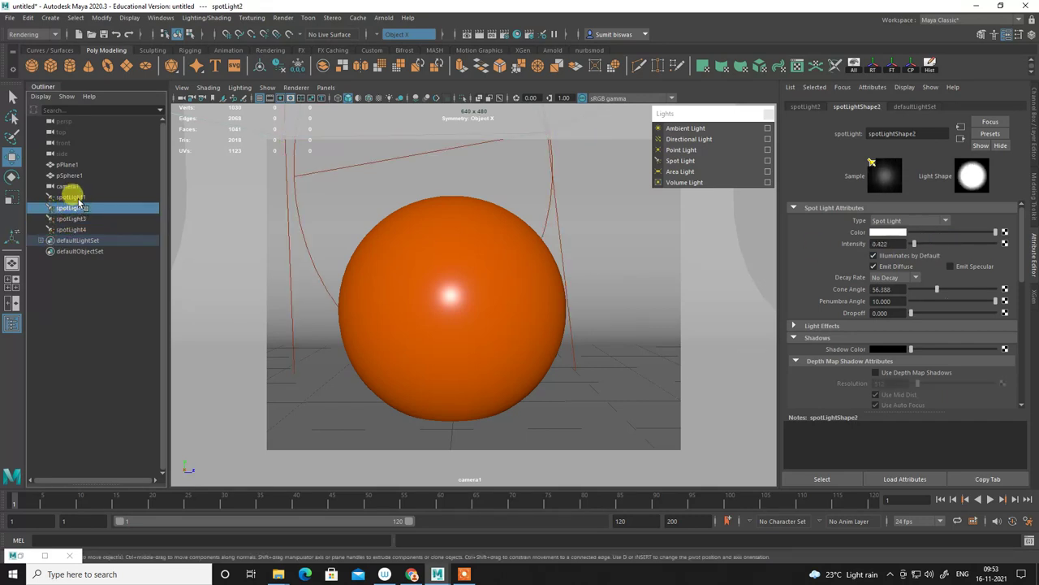
double_click(71, 198)
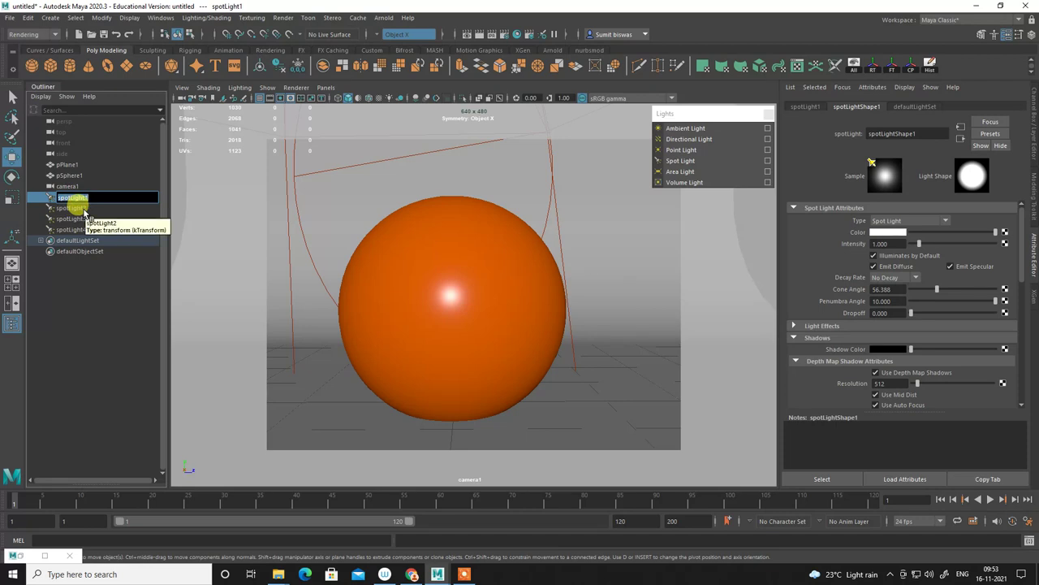
type("Key")
key("Return")
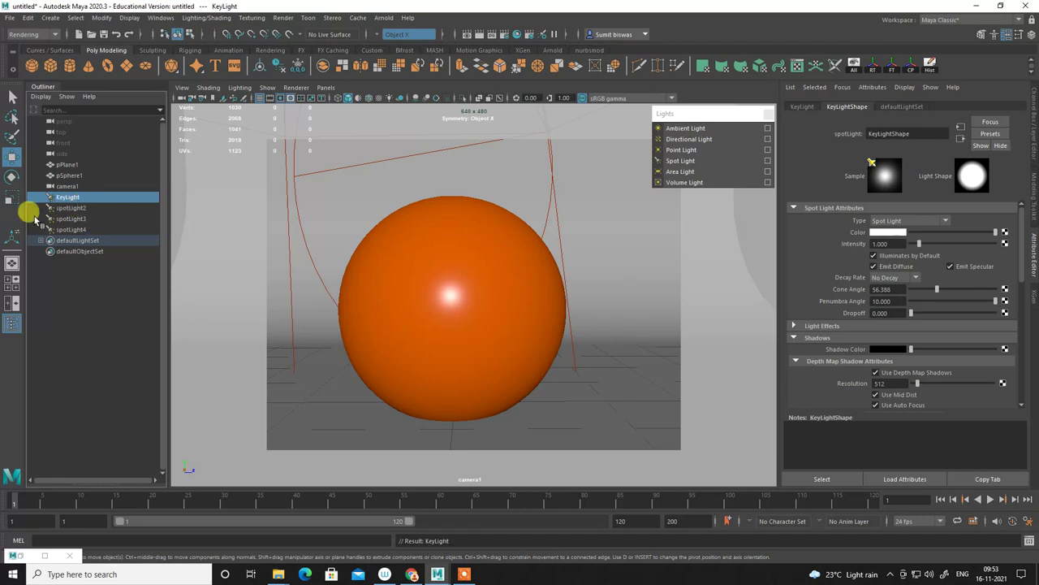
left_click(75, 209)
double_click(73, 208)
type("Fill")
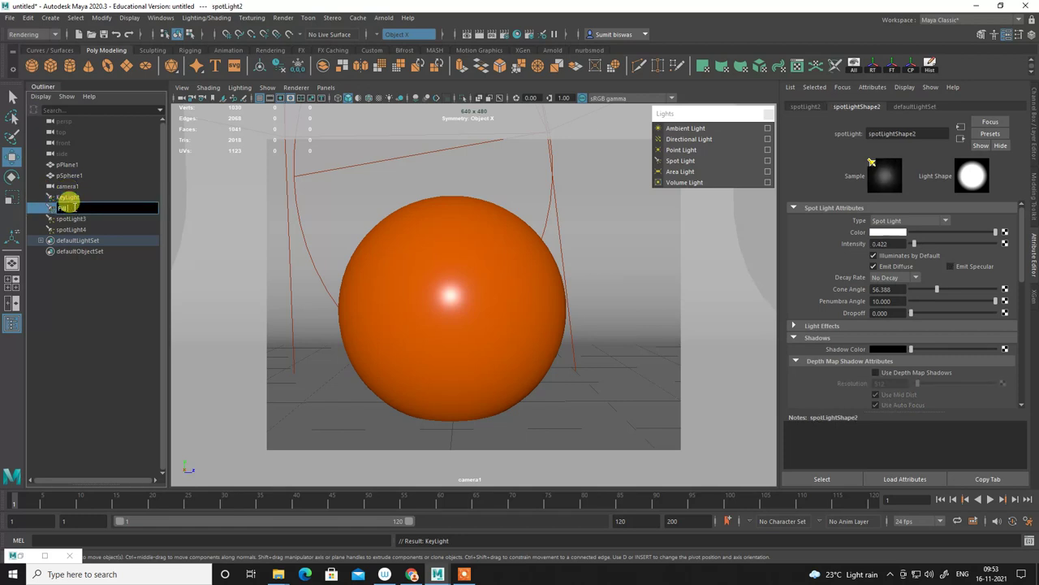
key("Return")
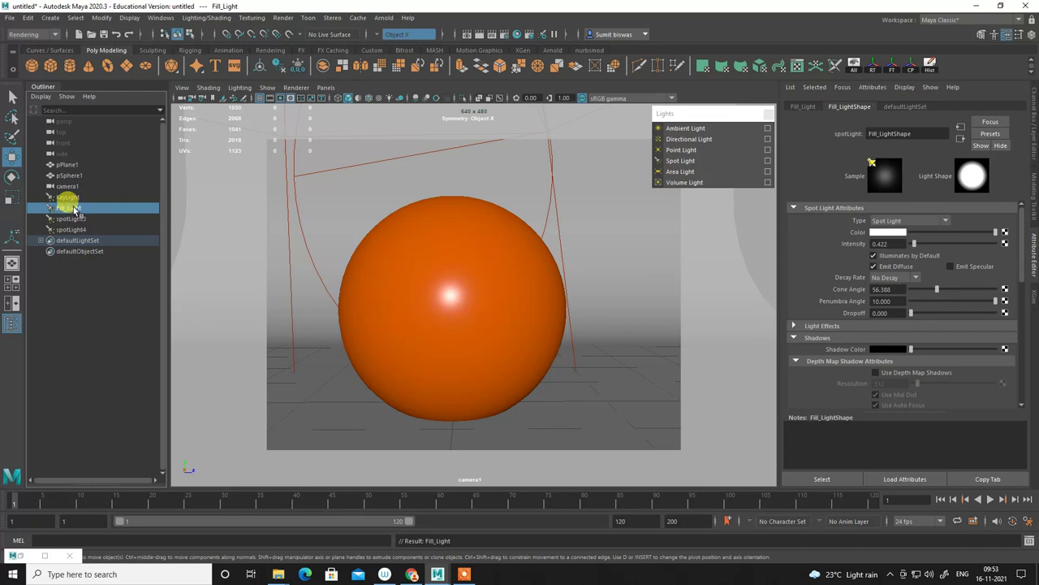
Rename spotLight3 to Rimlight1 and spotLight4 to Rimlight2.
double_click(71, 219)
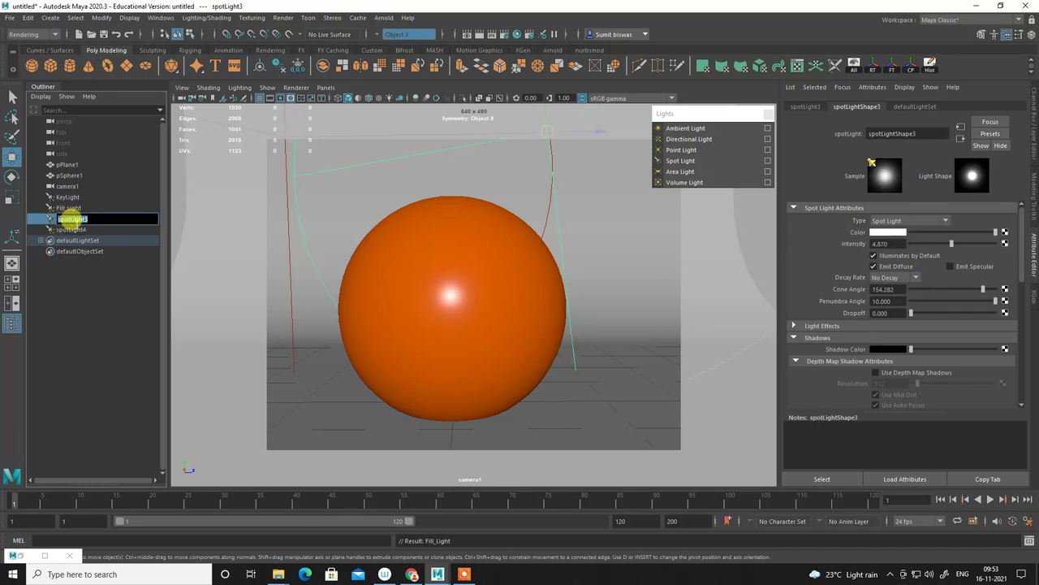
type("Rim_")
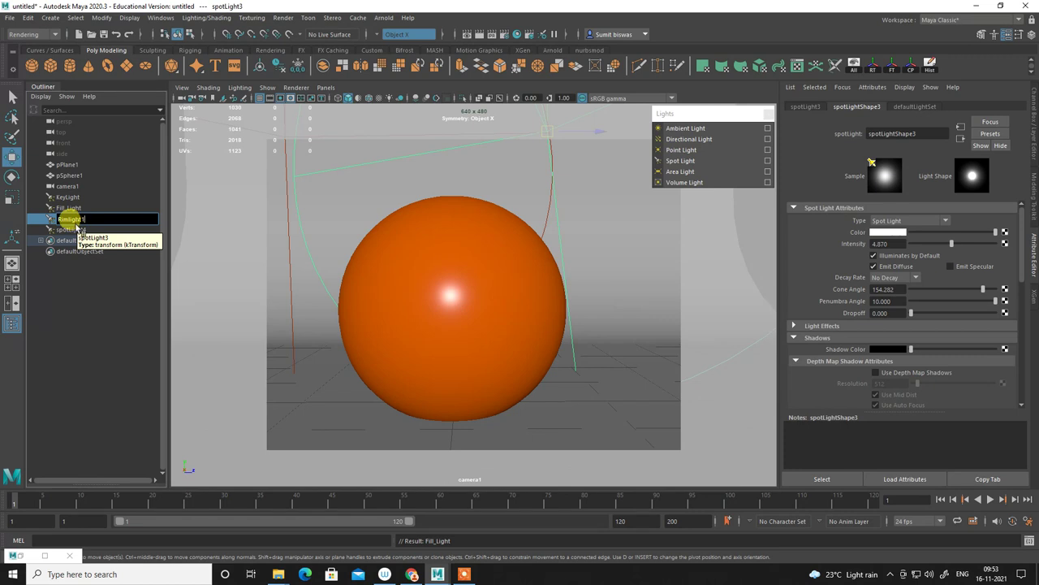
key("Return")
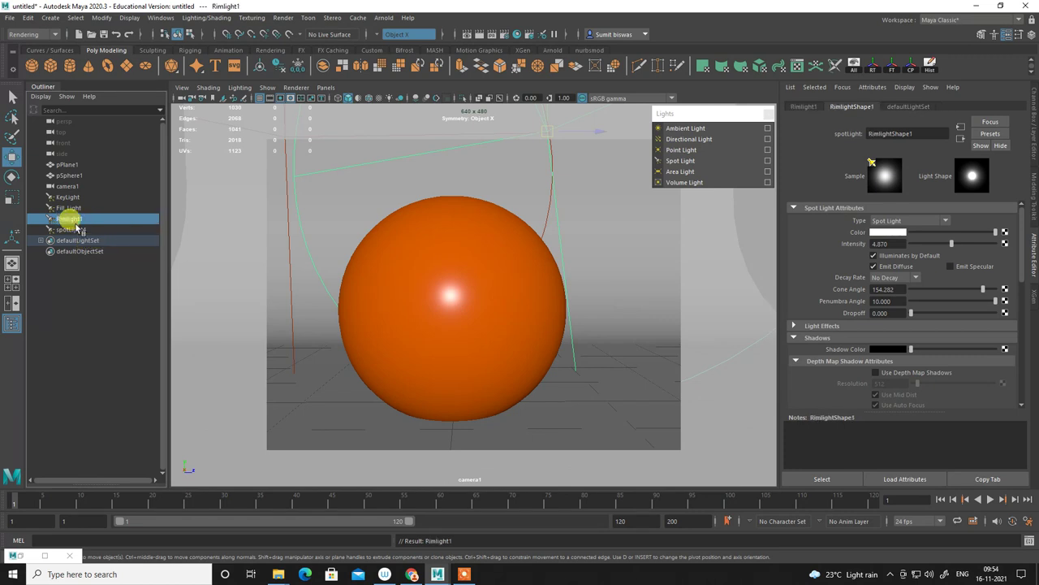
double_click(73, 230)
type("Rimlight2")
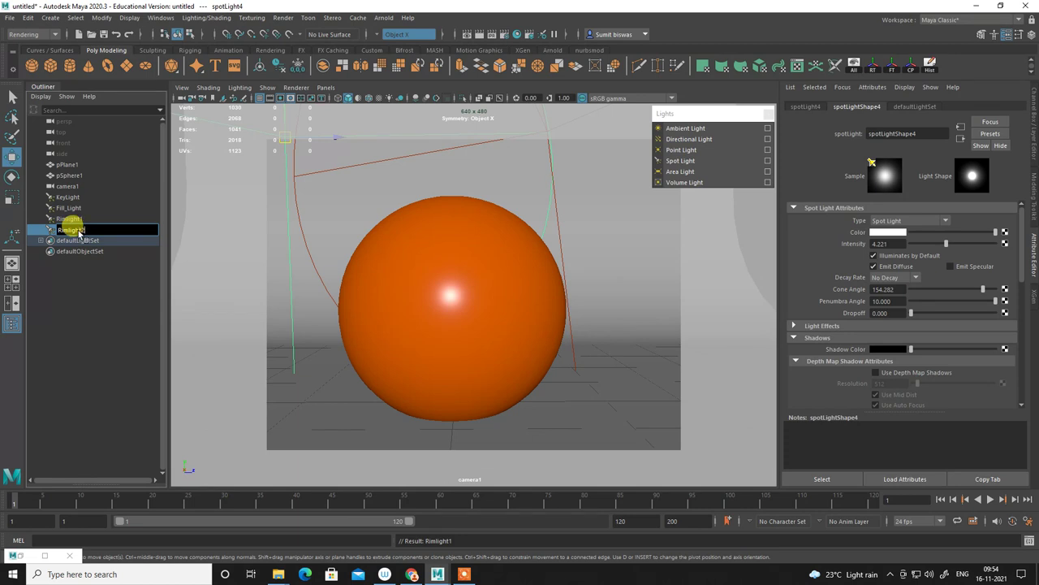
key("Return")
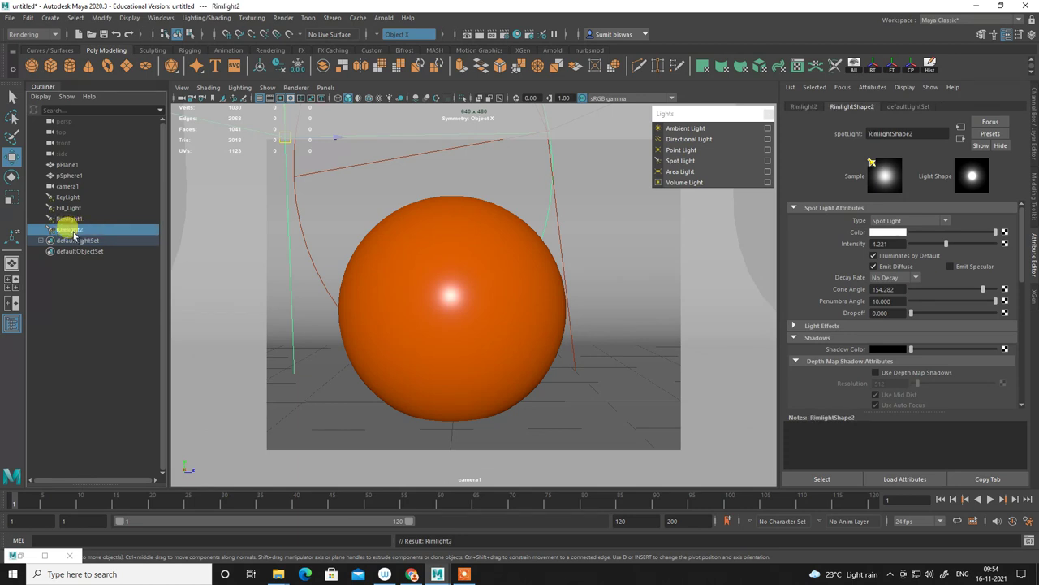
left_click(334, 398)
Assign a new Blinn material to the backdrop plane.
right_click(626, 272)
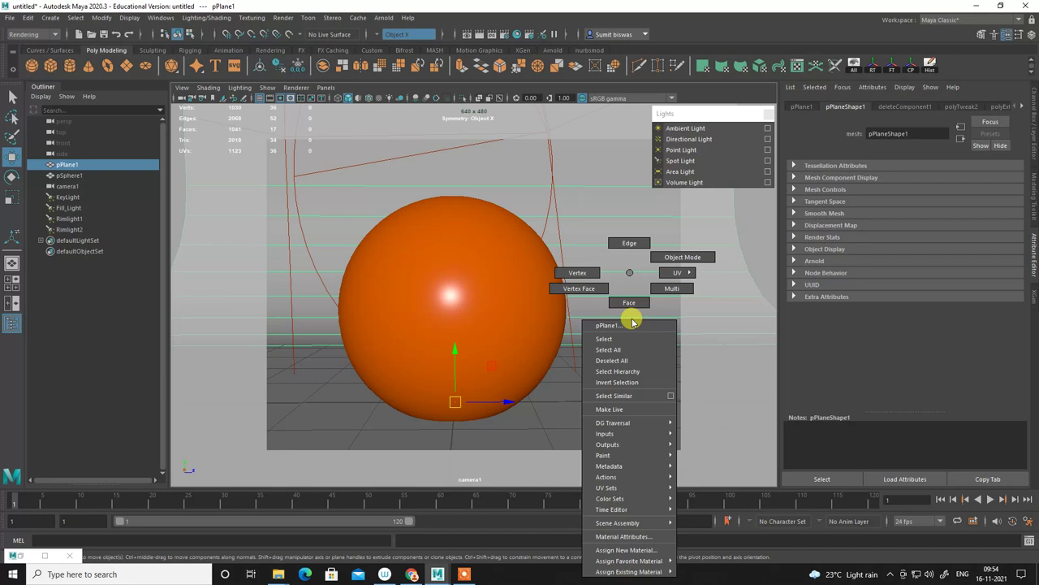
left_click(648, 536)
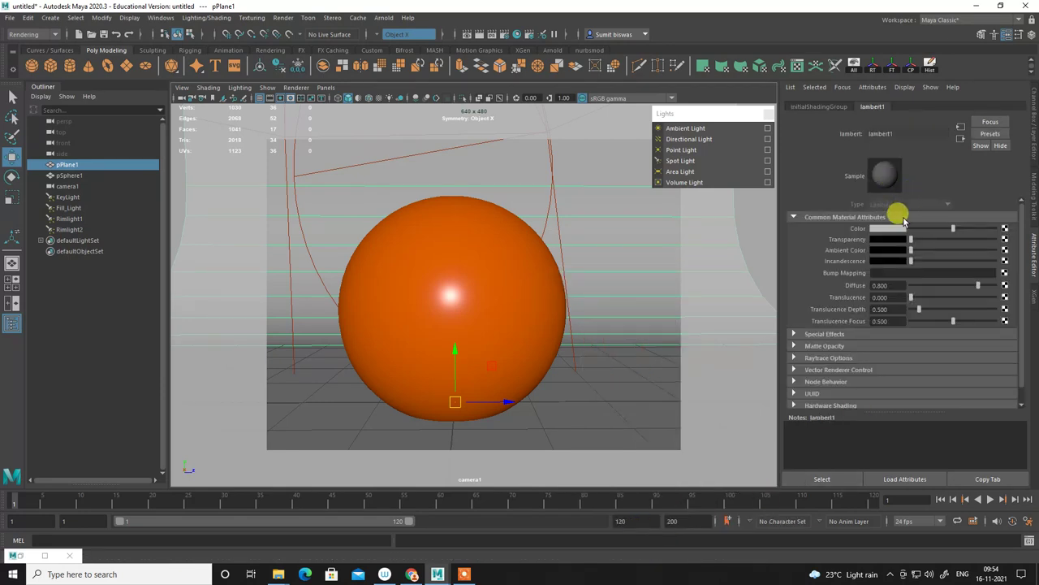
right_click(646, 338)
left_click(663, 552)
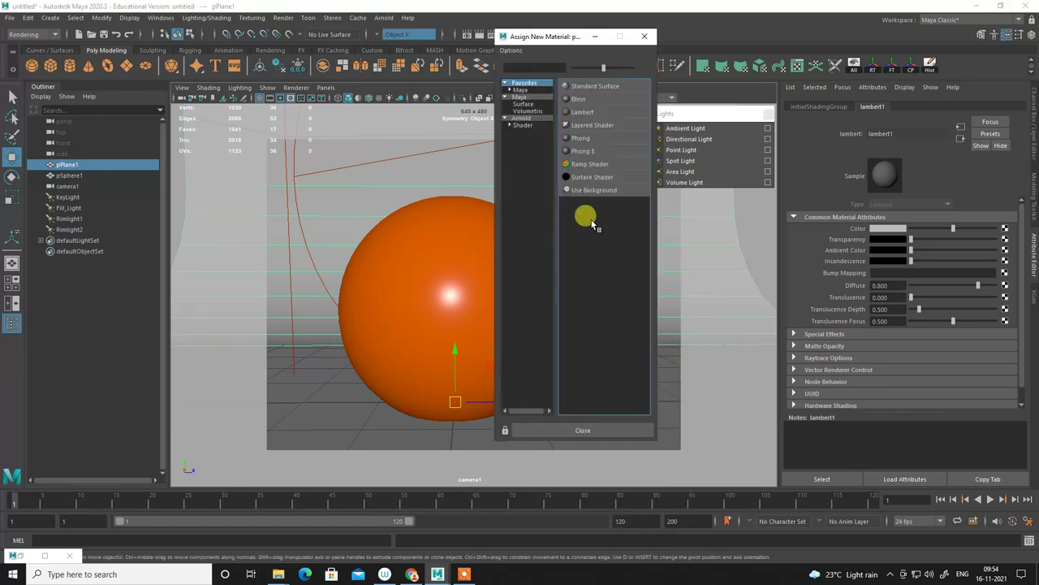
left_click(525, 104)
left_click(528, 110)
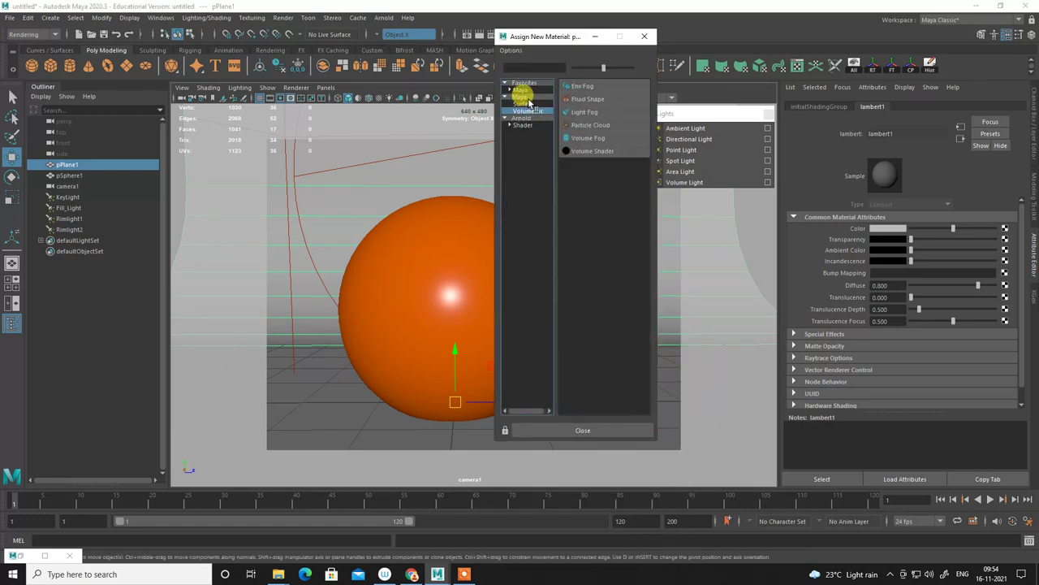
left_click(524, 104)
left_click(579, 177)
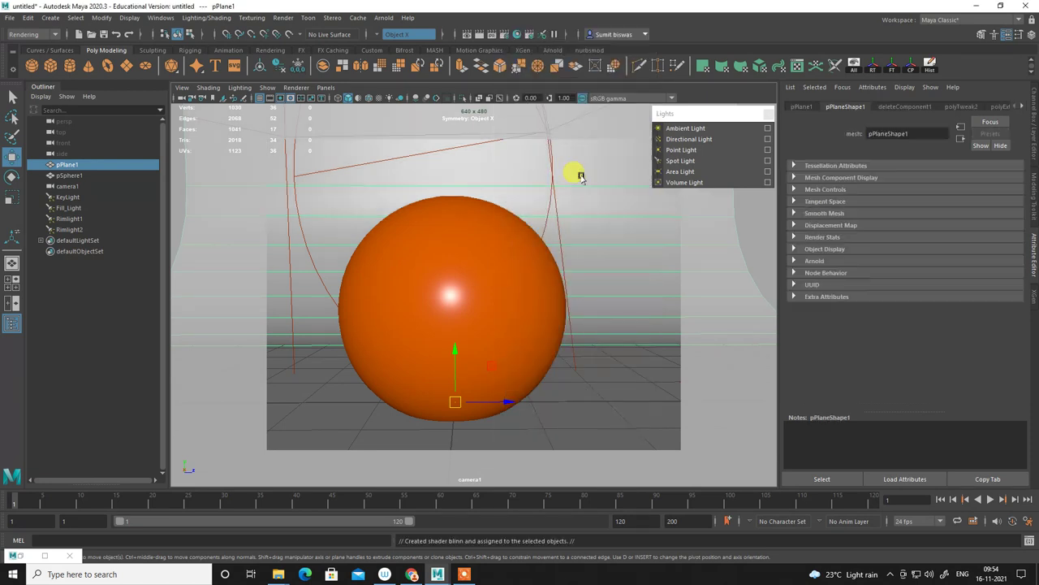
Make the backdrop Blinn's specular black and its colour grey-blue, then render the frame.
scroll(951, 258, "up", 1)
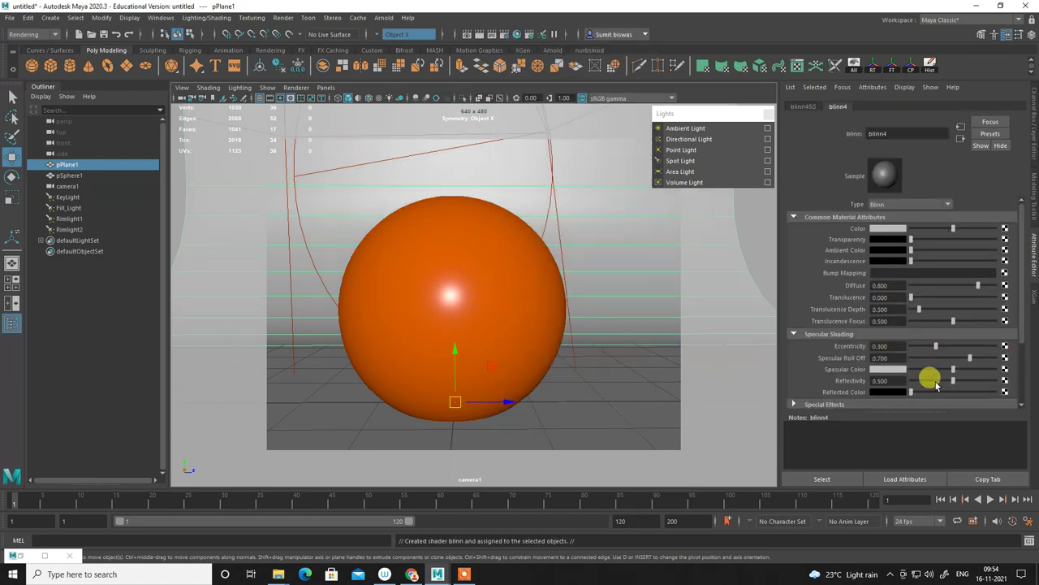
left_click_drag(950, 370, 893, 374)
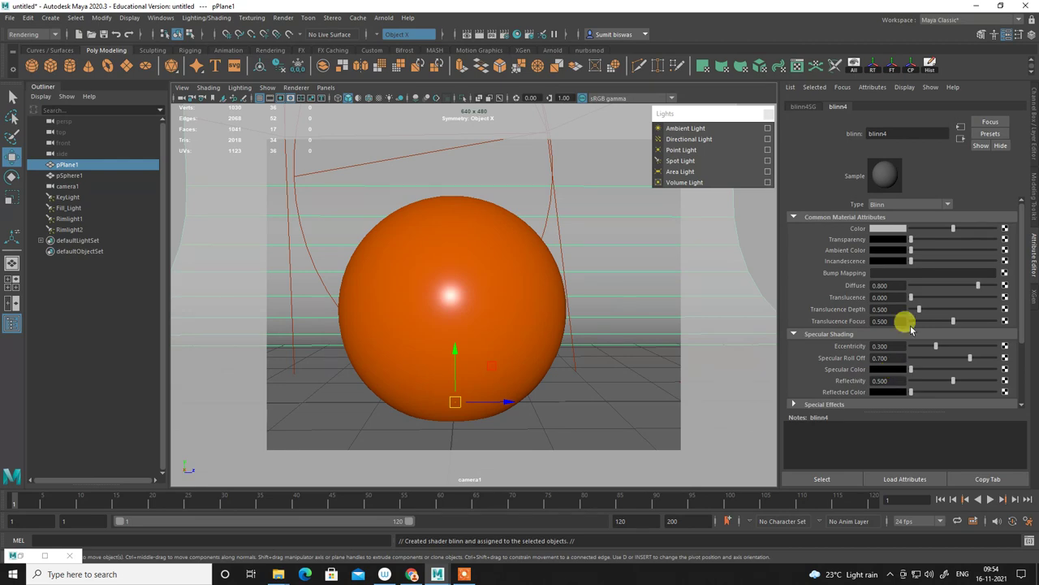
left_click(893, 228)
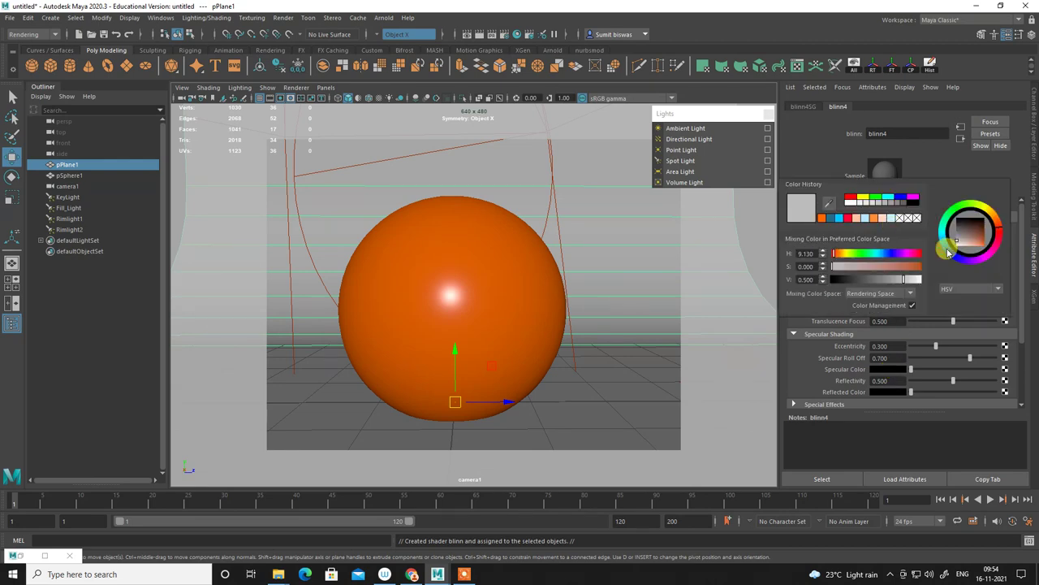
mouse_move(963, 243)
left_mouse_down()
mouse_move(988, 258)
mouse_move(969, 232)
left_mouse_up()
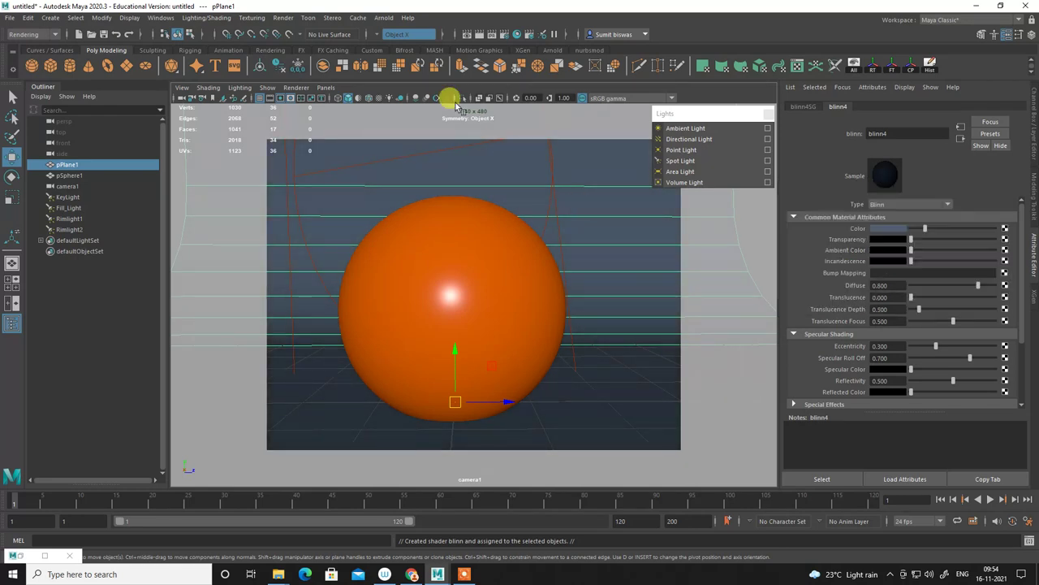
left_click(479, 35)
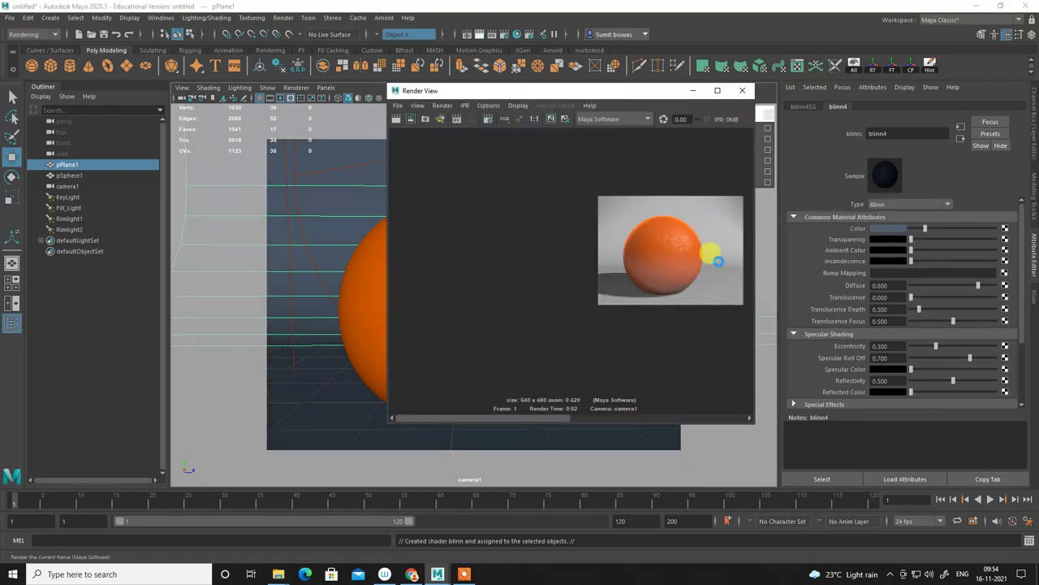
Change the backdrop colour to a dark saturated blue and re-render to compare.
left_click(717, 91)
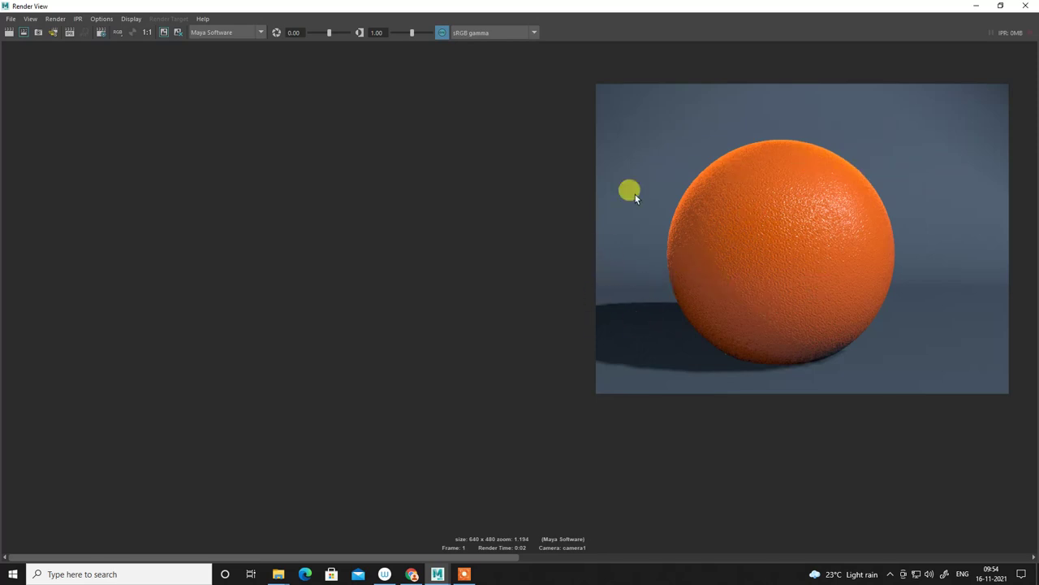
left_click_drag(818, 8, 274, 58)
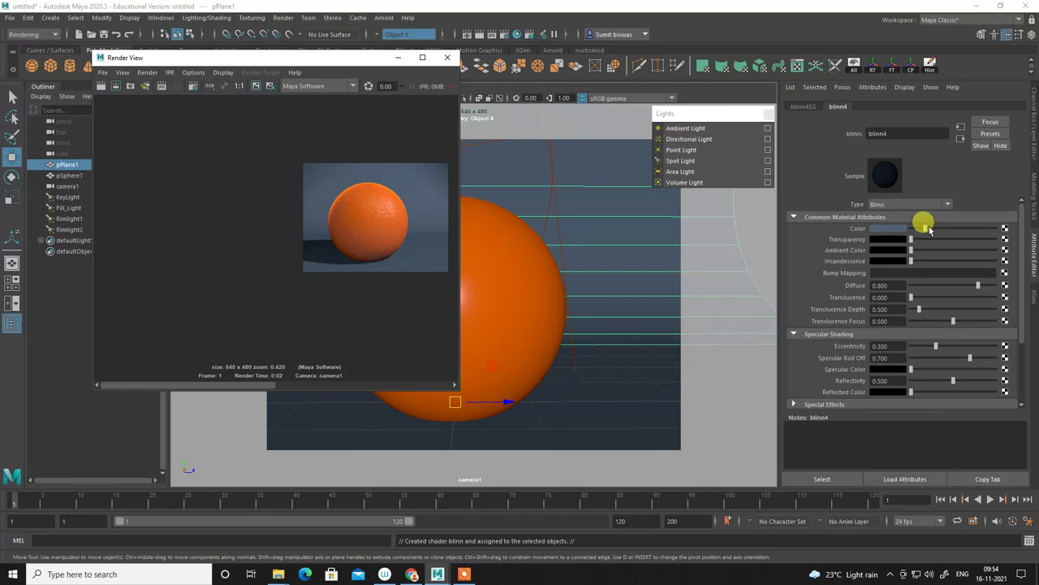
left_click_drag(929, 230, 989, 235)
left_click(891, 229)
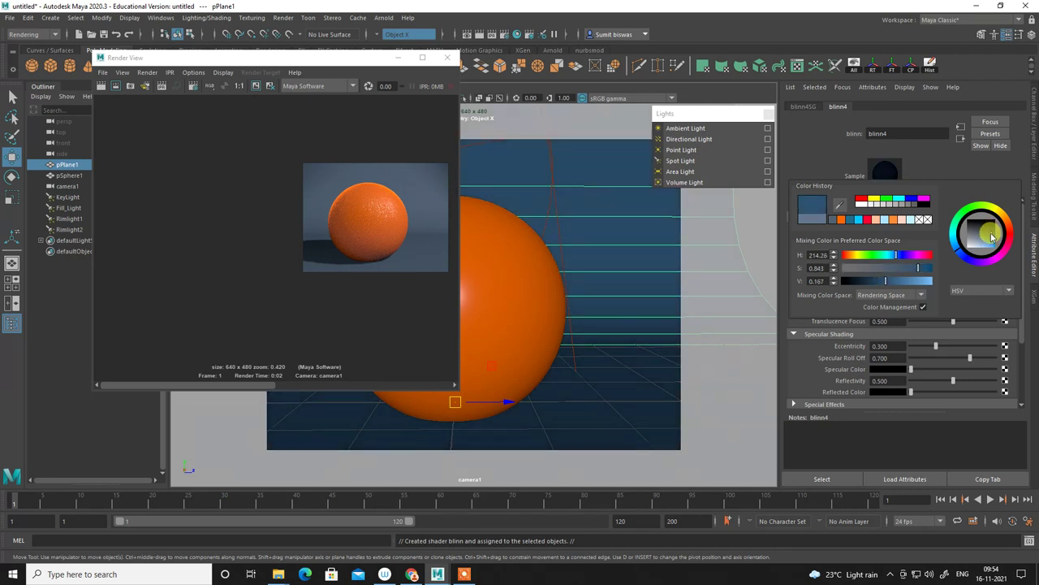
left_click(100, 86)
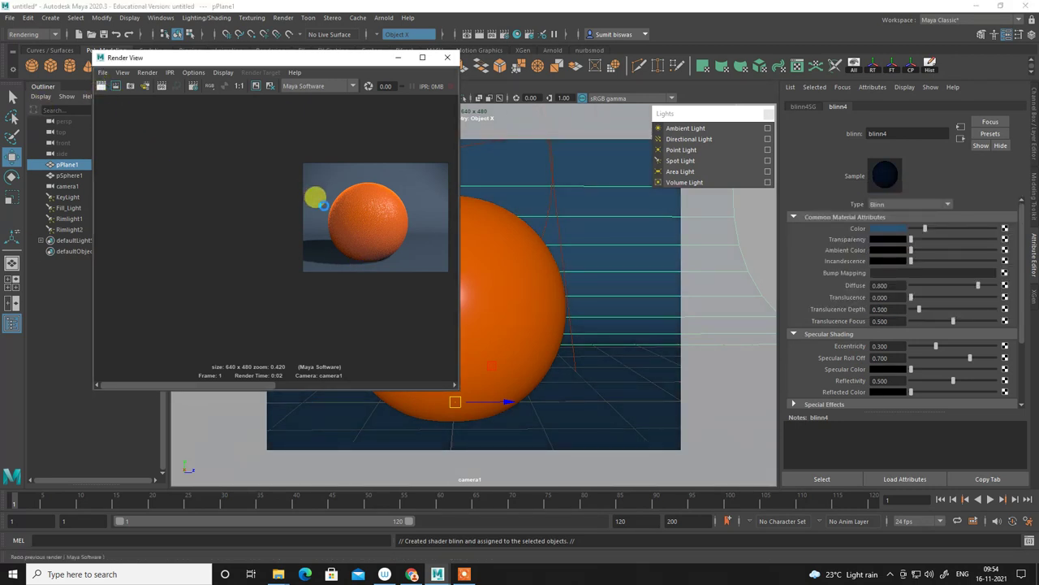
left_click(421, 57)
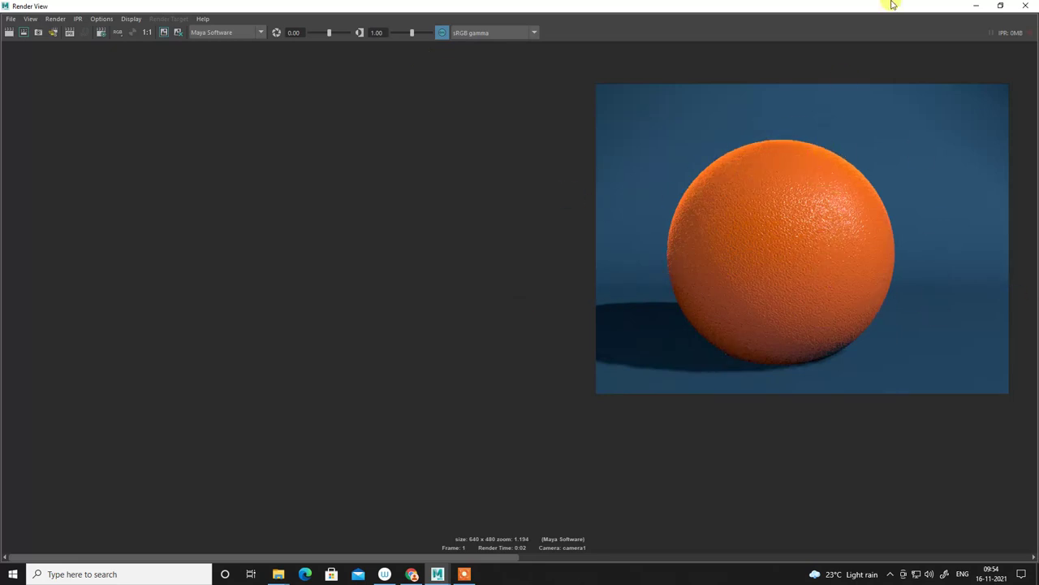
left_click_drag(892, 5, 423, 73)
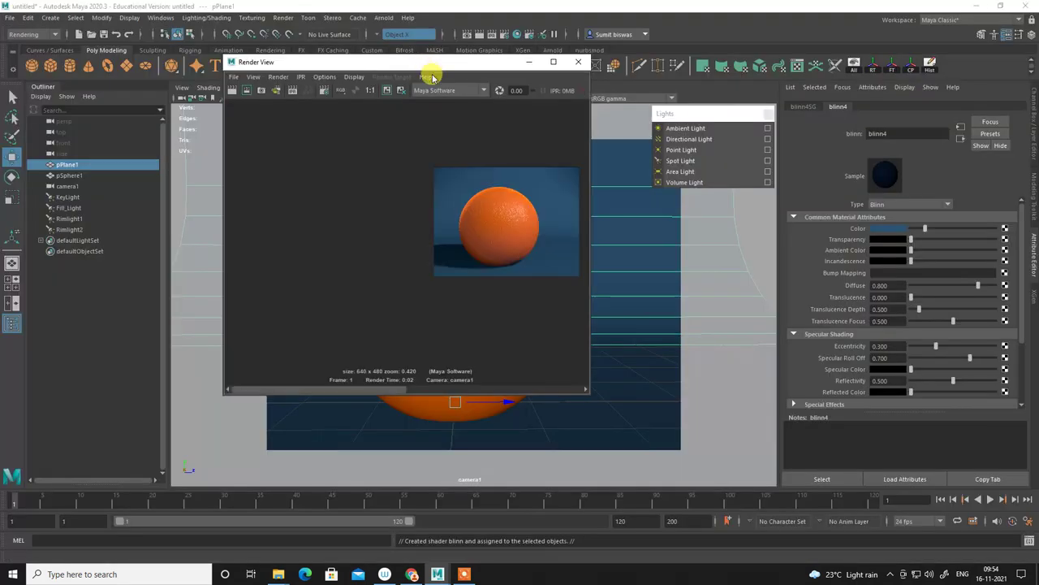
left_click(573, 65)
Duplicate the orange sphere, scale the copy down and move it to the upper right.
left_click(514, 277)
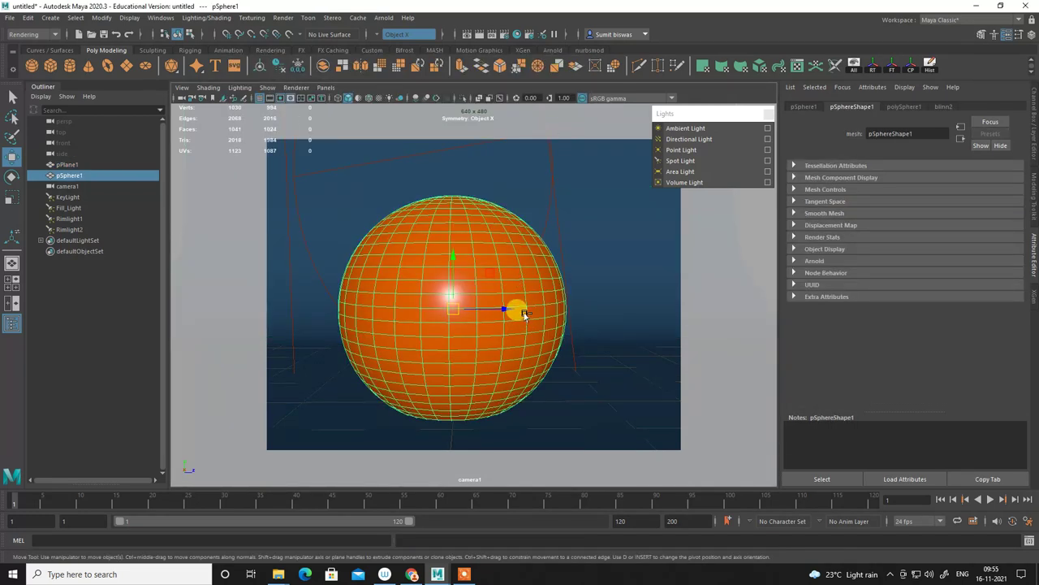
key("ctrl+d")
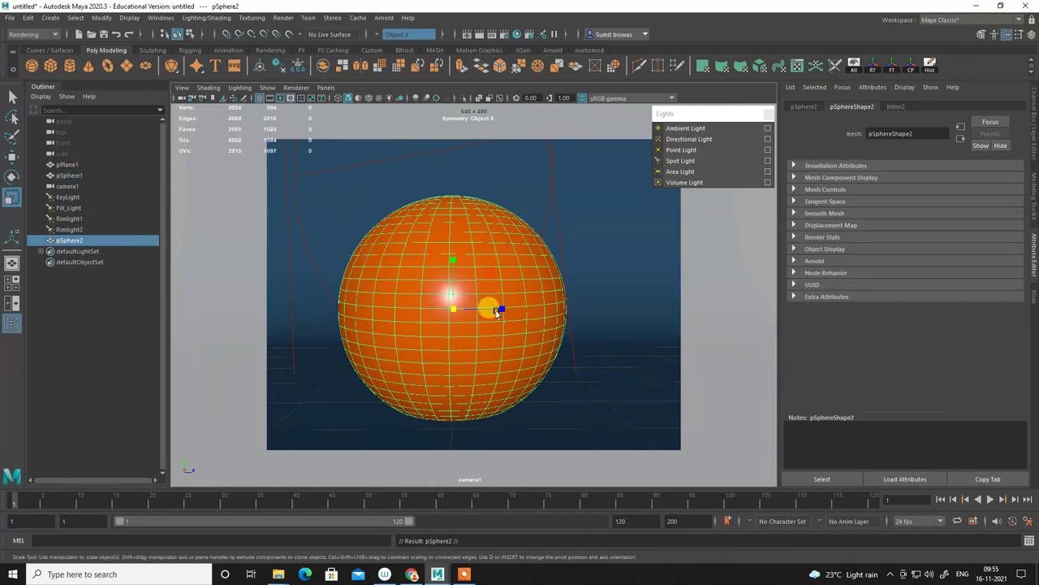
key("r")
left_click_drag(452, 309, 417, 354)
key("w")
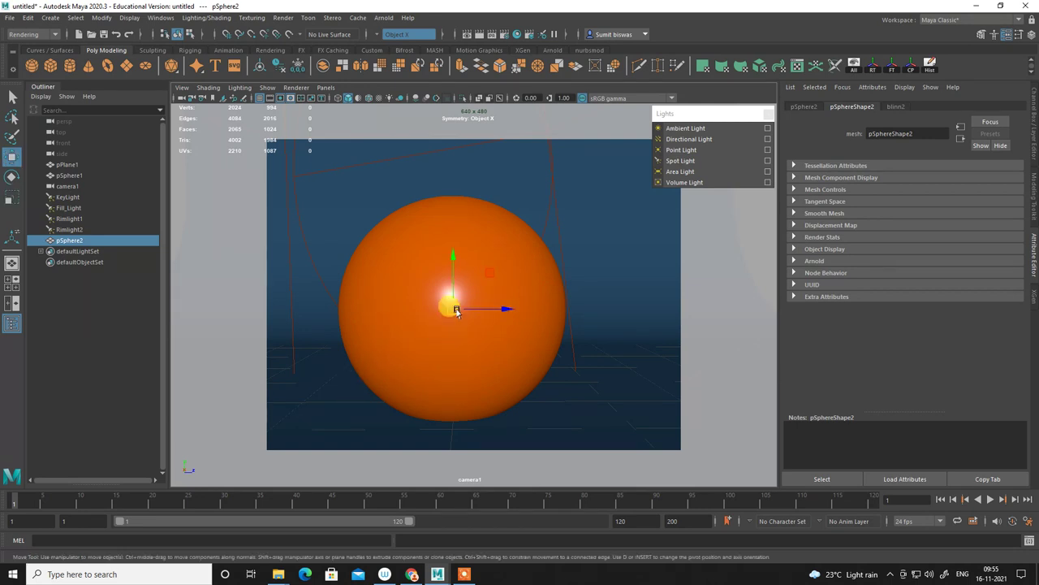
mouse_move(452, 308)
left_mouse_down()
mouse_move(611, 211)
mouse_move(546, 306)
left_mouse_up()
key("r")
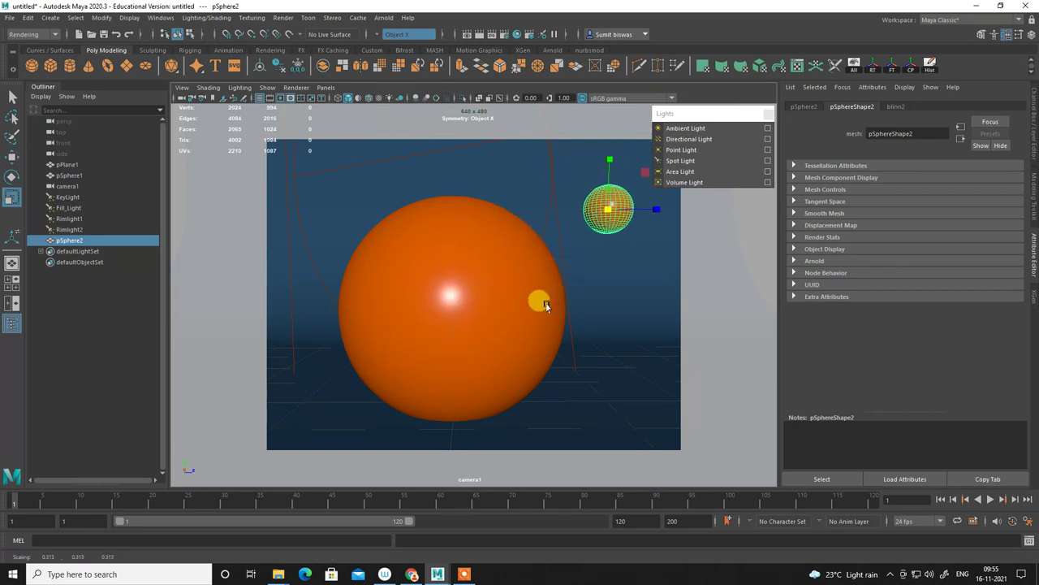
Duplicate the small sphere to the upper left and render a test frame.
key("ctrl+d")
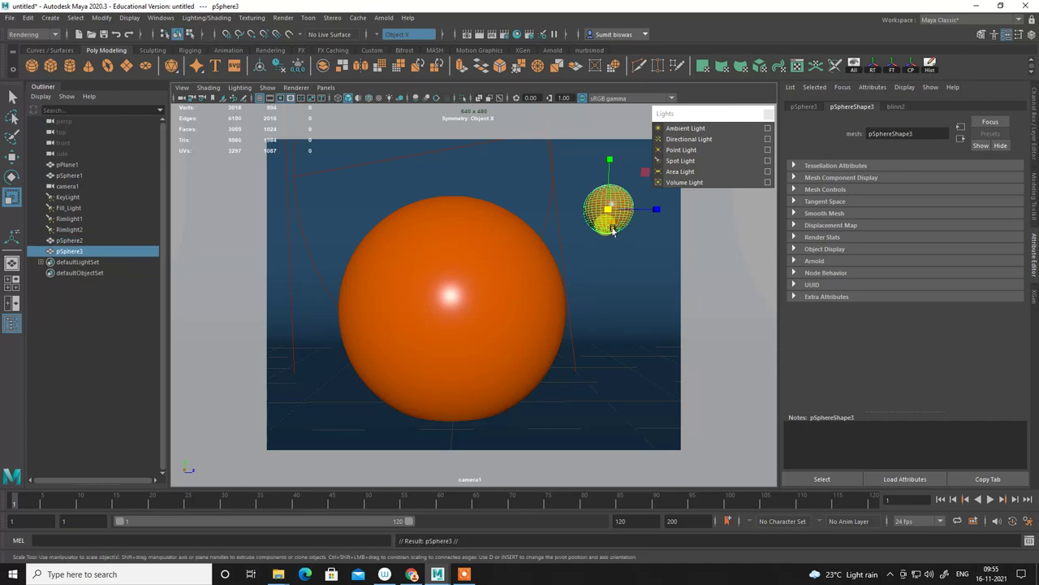
key("w")
mouse_move(610, 217)
left_mouse_down()
mouse_move(549, 162)
mouse_move(352, 163)
mouse_move(332, 170)
mouse_move(341, 179)
left_mouse_up()
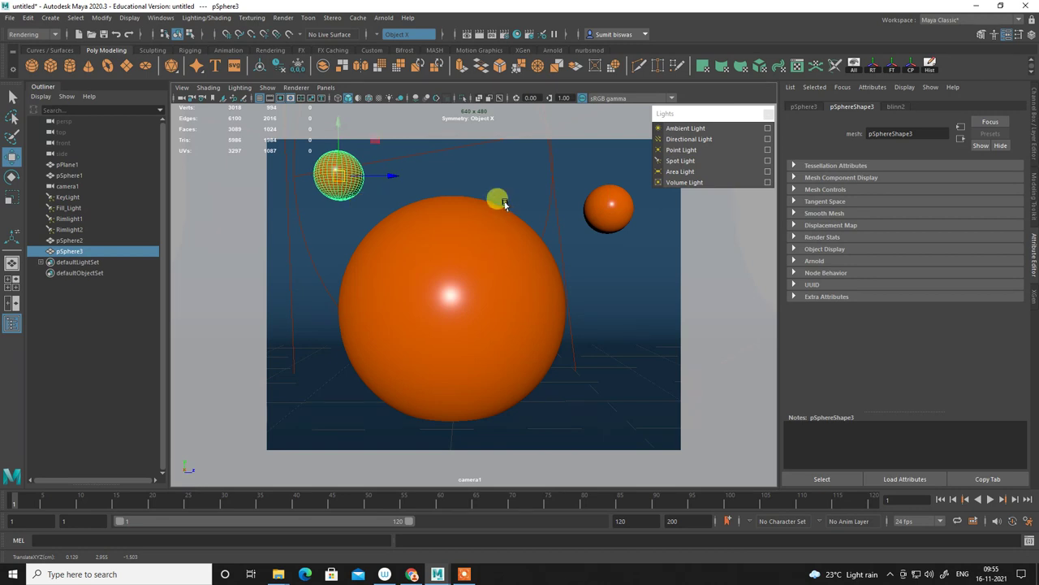
left_click(469, 35)
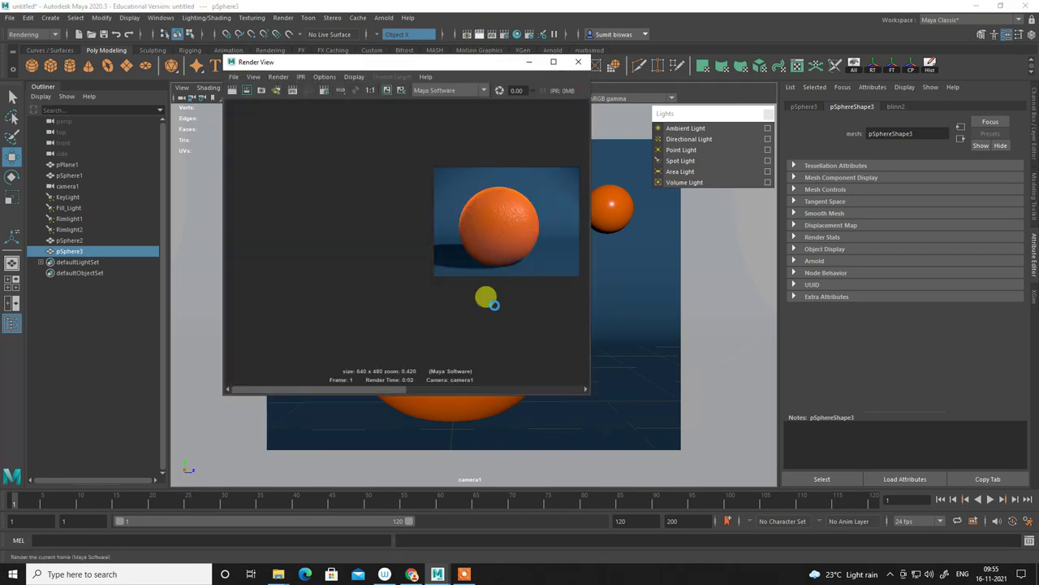
left_click(556, 65)
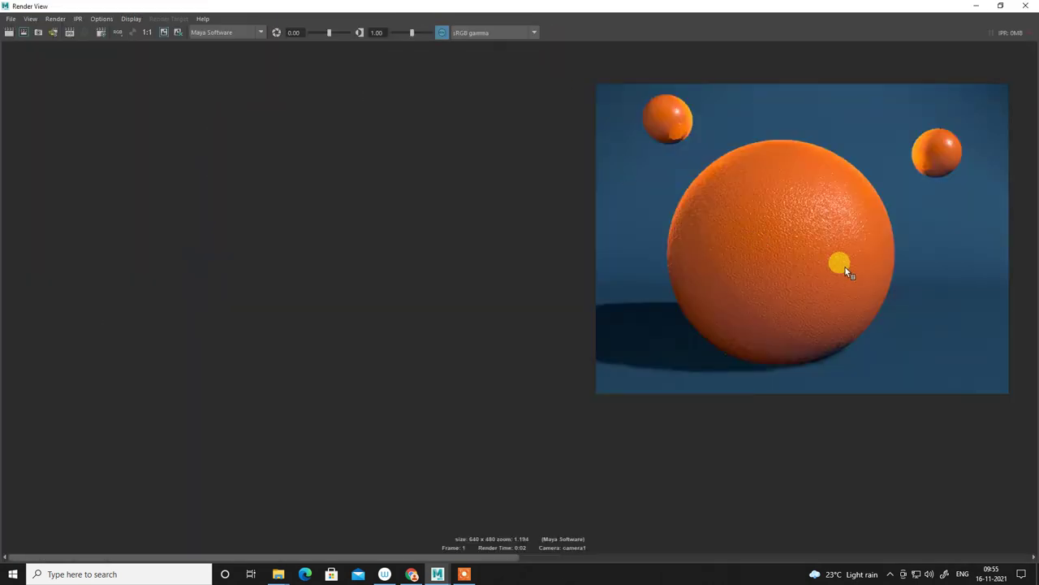
scroll(866, 238, "up", 1)
left_click_drag(853, 197, 819, 270)
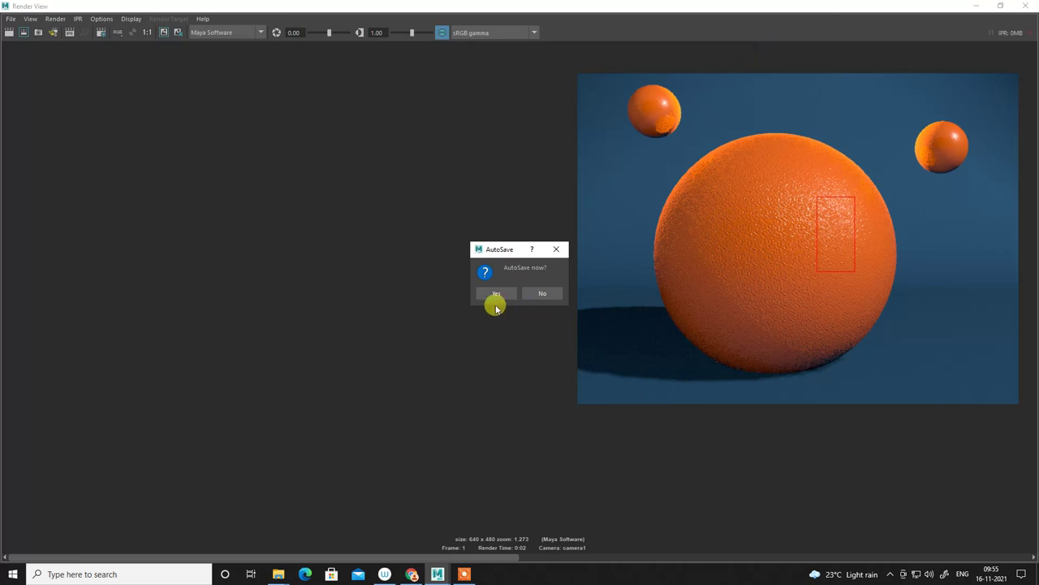
Accept the AutoSave, delete both small spheres, and move the current time to frame 33.
left_click(495, 294)
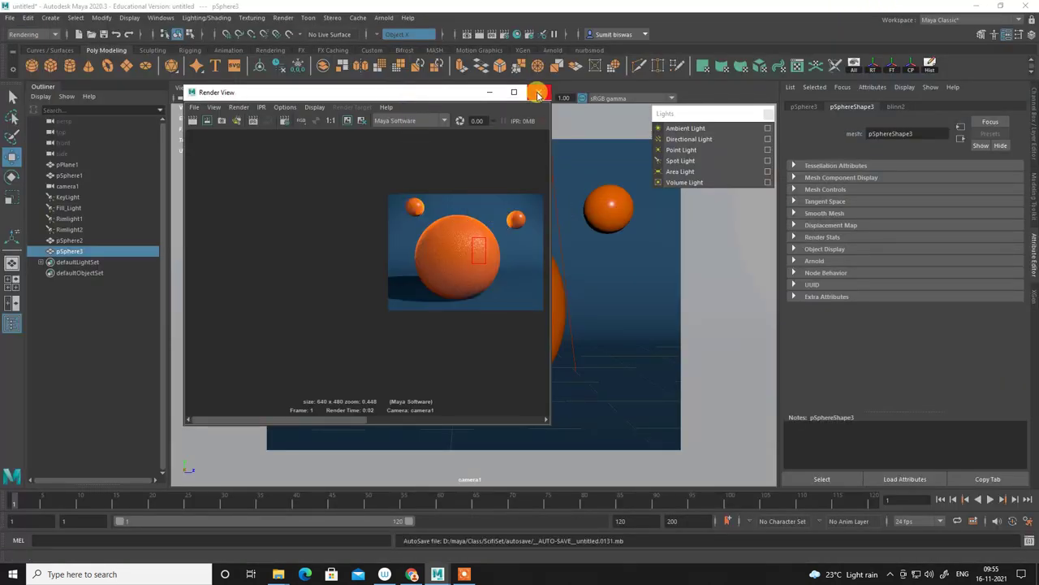
left_click(536, 91)
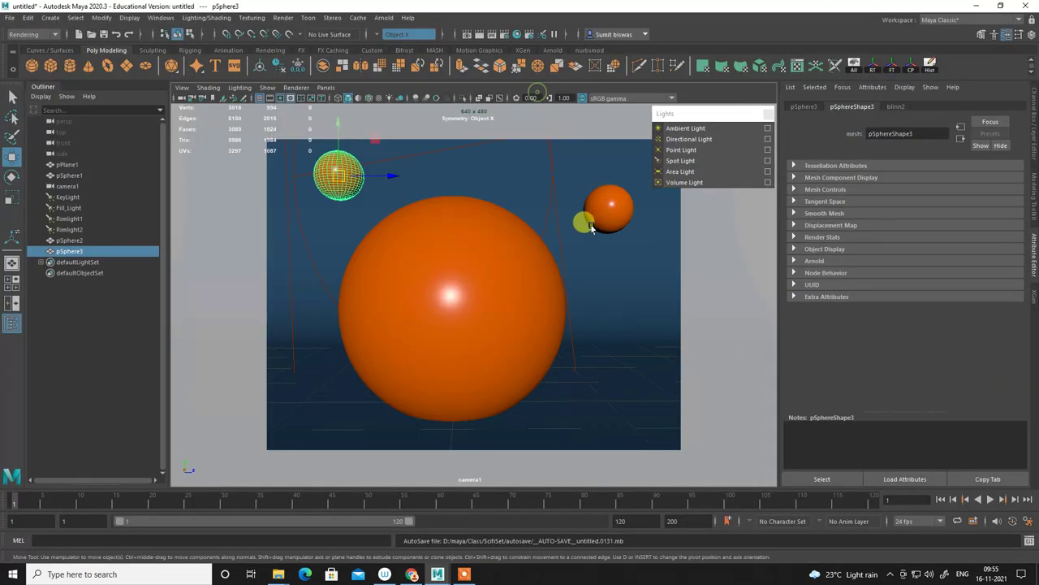
left_click(601, 227)
key("Delete")
left_click(345, 179)
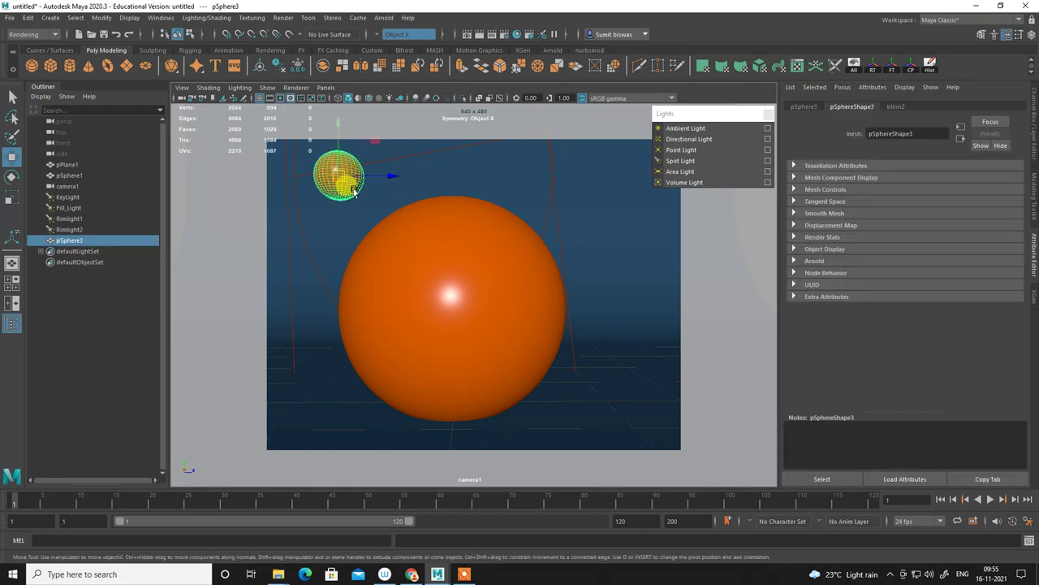
key("Delete")
mouse_move(174, 499)
left_mouse_down()
mouse_move(366, 503)
mouse_move(160, 507)
mouse_move(245, 504)
left_mouse_up()
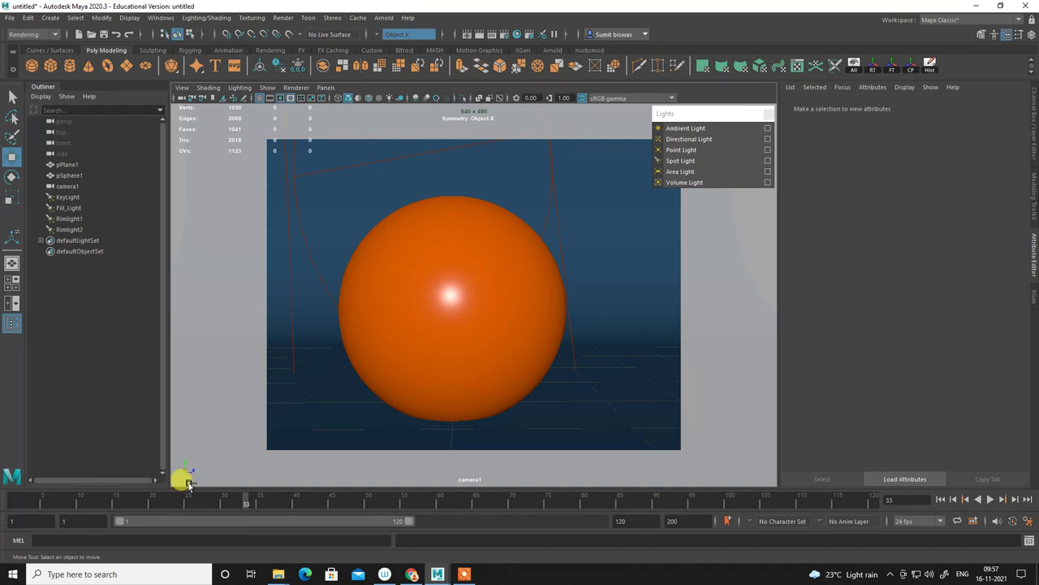
Save the scene as 'orange' with Save Scene As.
key("q")
key("ctrl+shift+s")
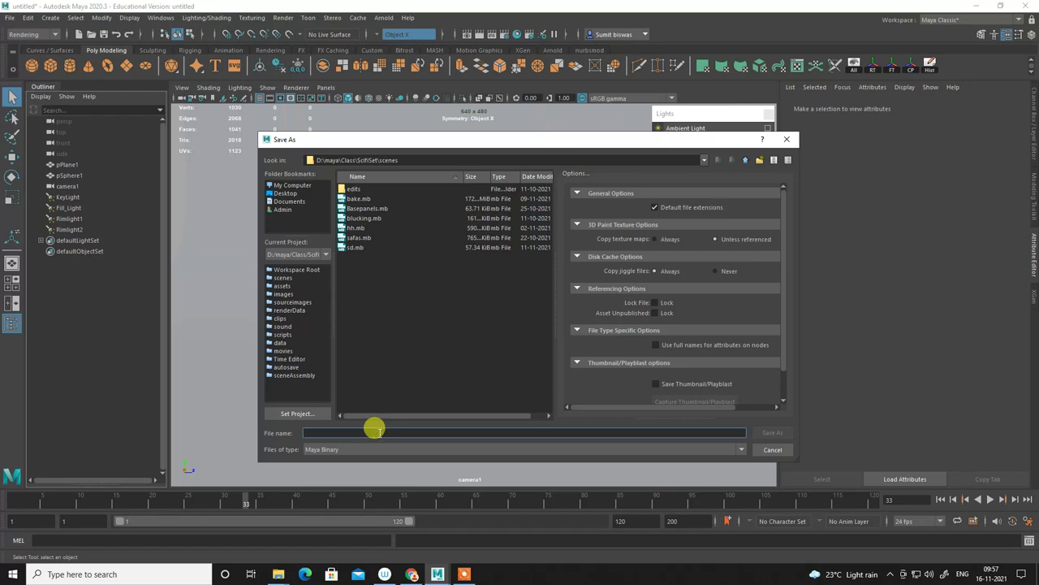
type("orange")
key("Return")
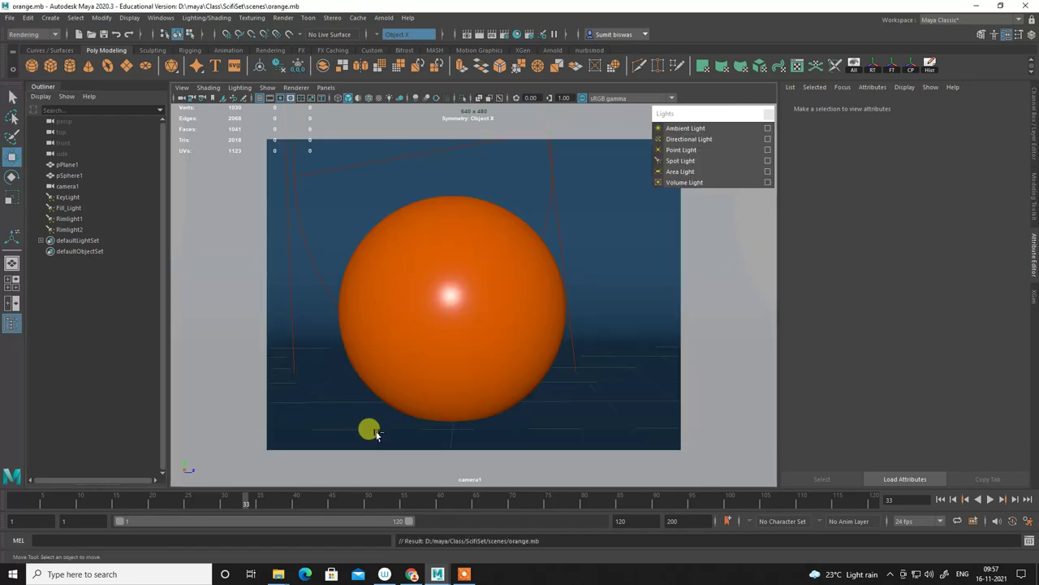
Render a test frame of the single orange, inspect it, and minimize Render View.
left_click(479, 34)
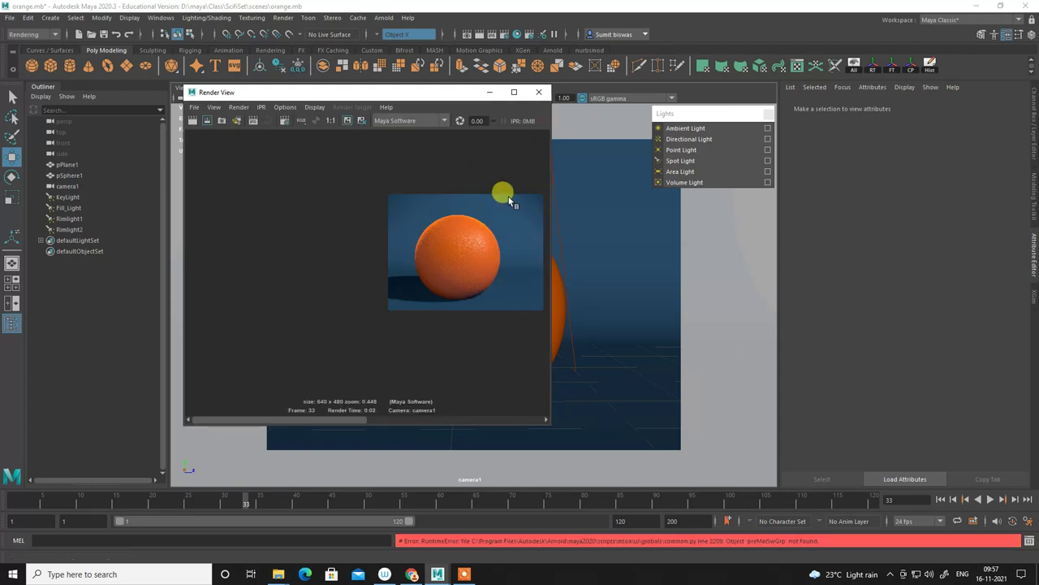
left_click(513, 91)
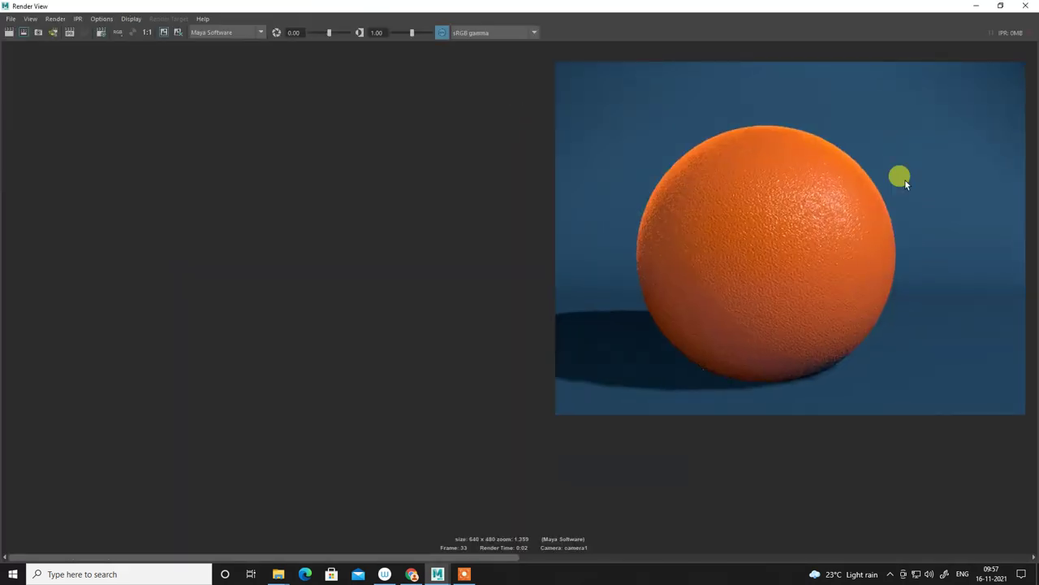
left_click_drag(893, 7, 446, 64)
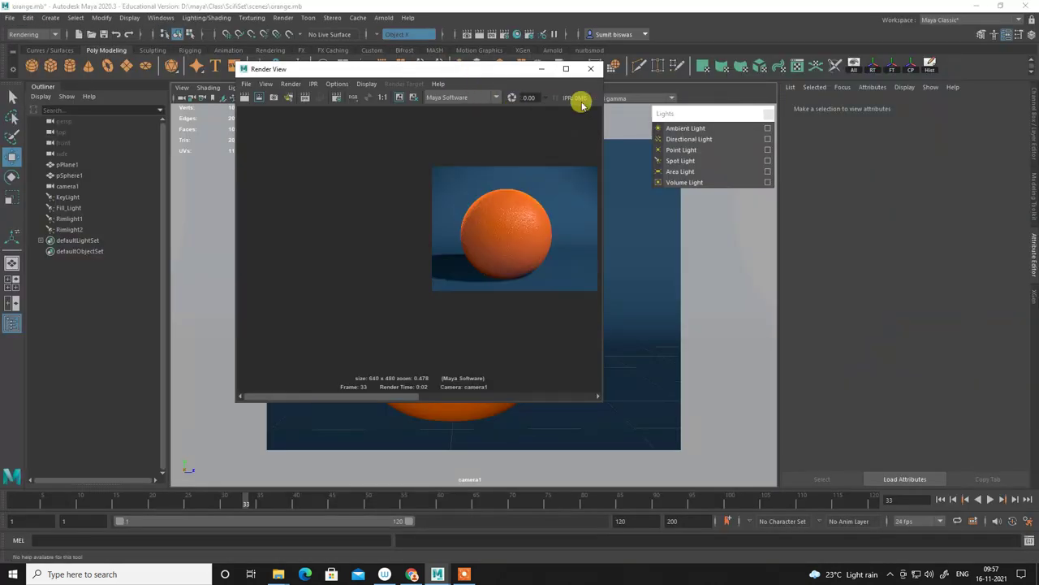
scroll(559, 218, "up", 3)
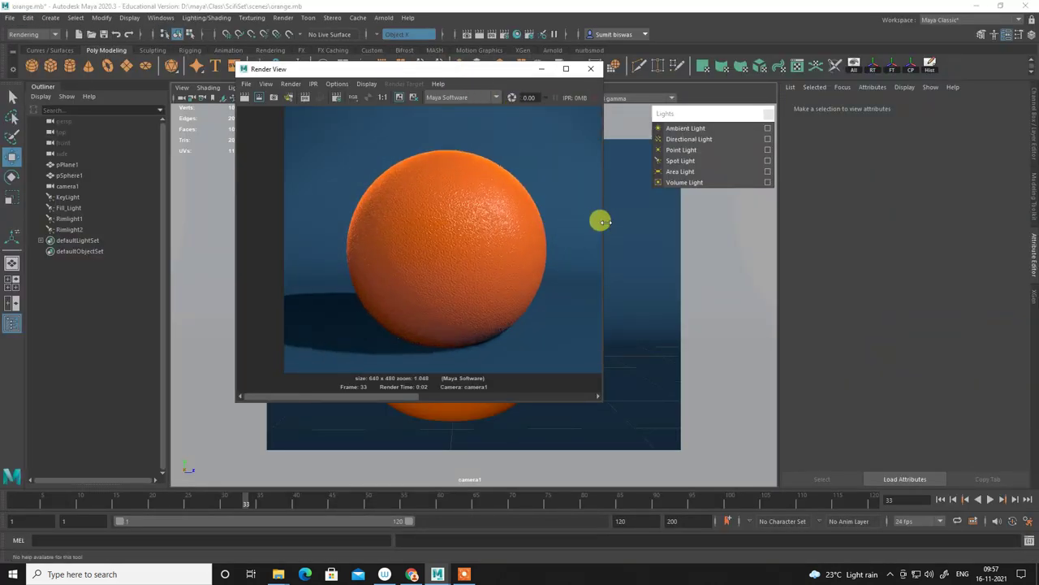
left_click_drag(602, 221, 704, 228)
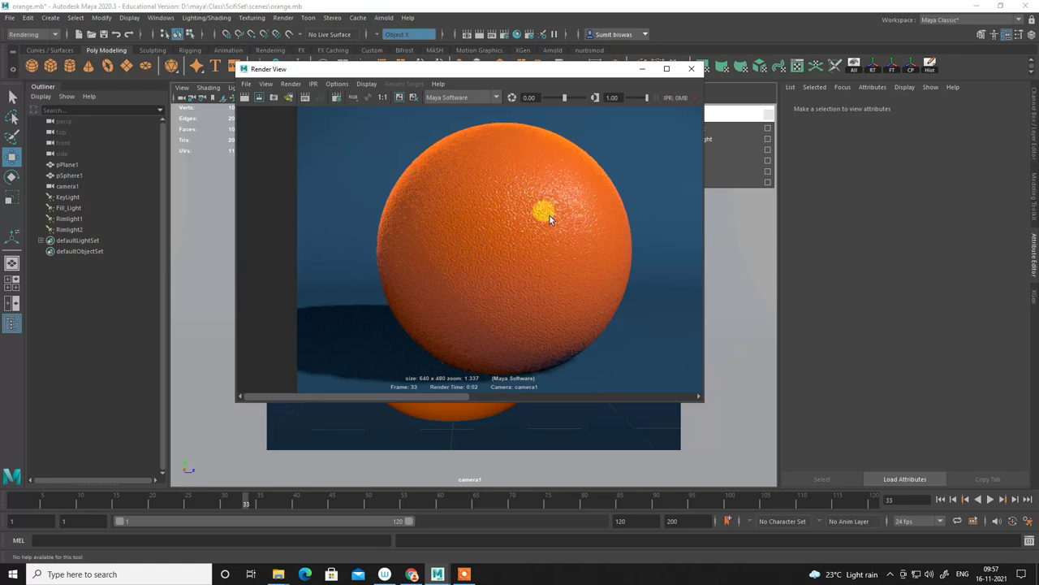
left_click(641, 69)
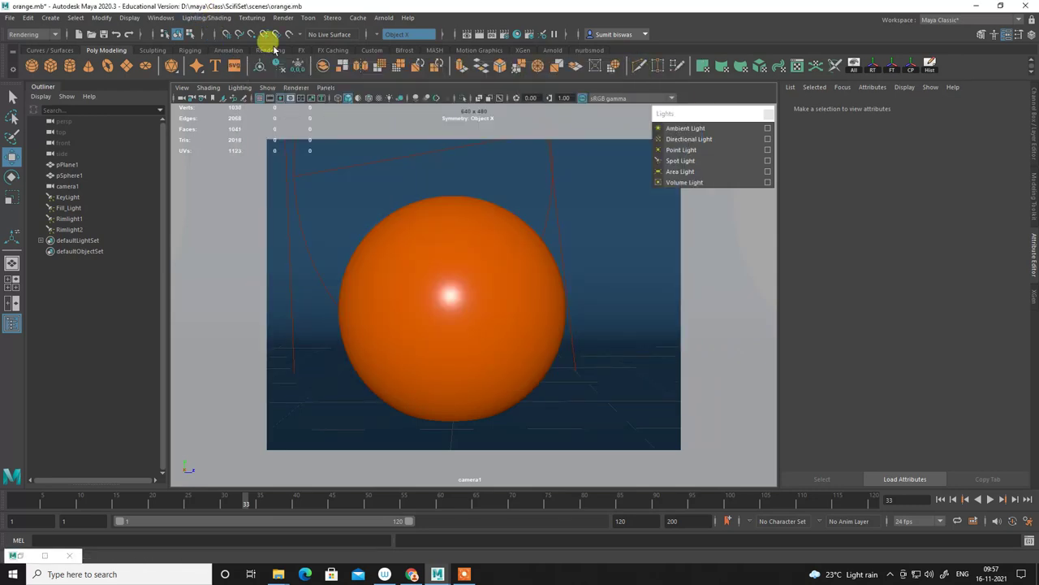
Create a point light above the orange with Emit Diffuse turned off.
left_click(681, 149)
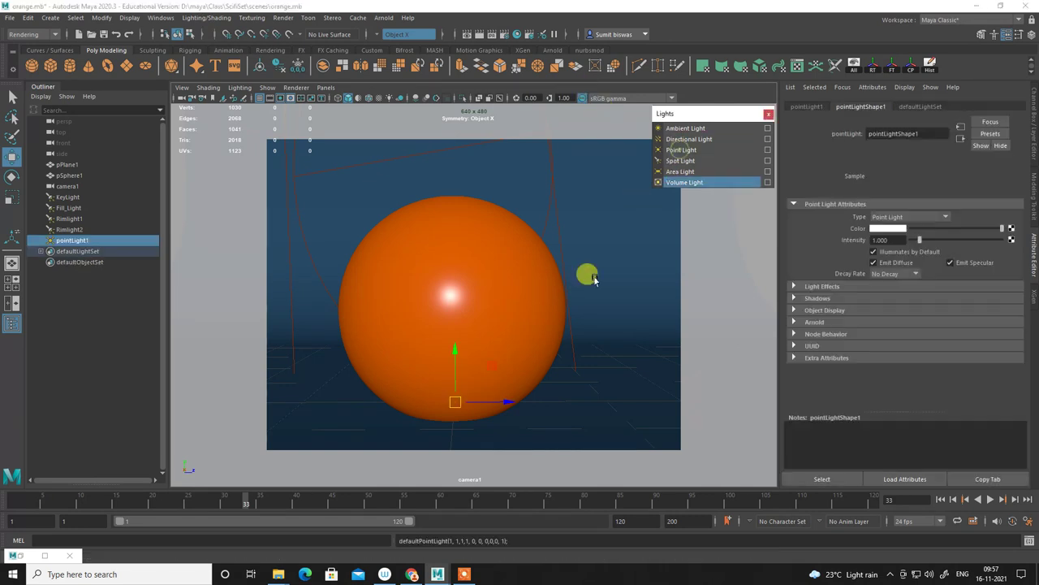
left_click_drag(451, 348, 492, 126)
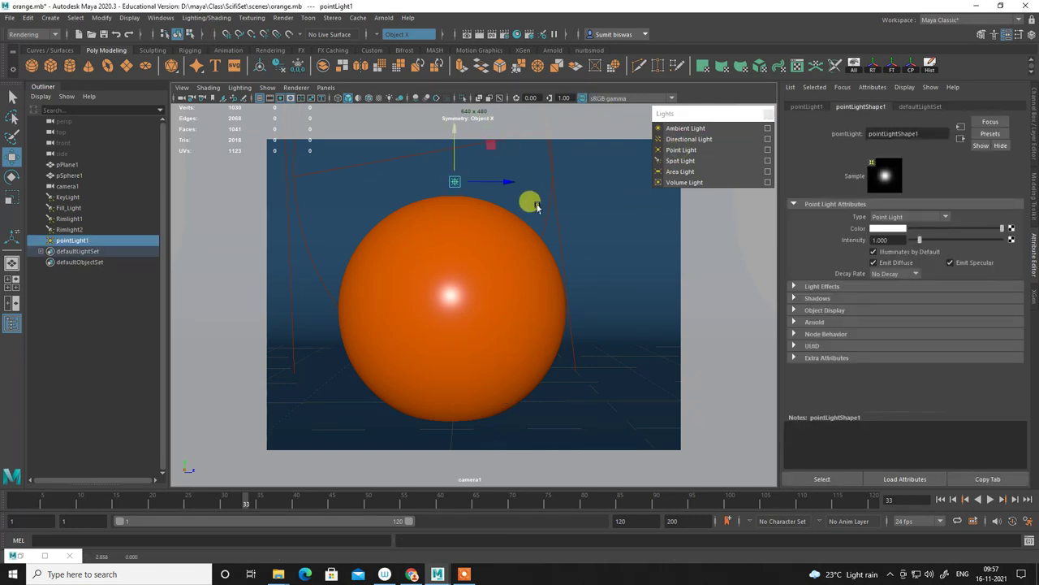
left_click(900, 264)
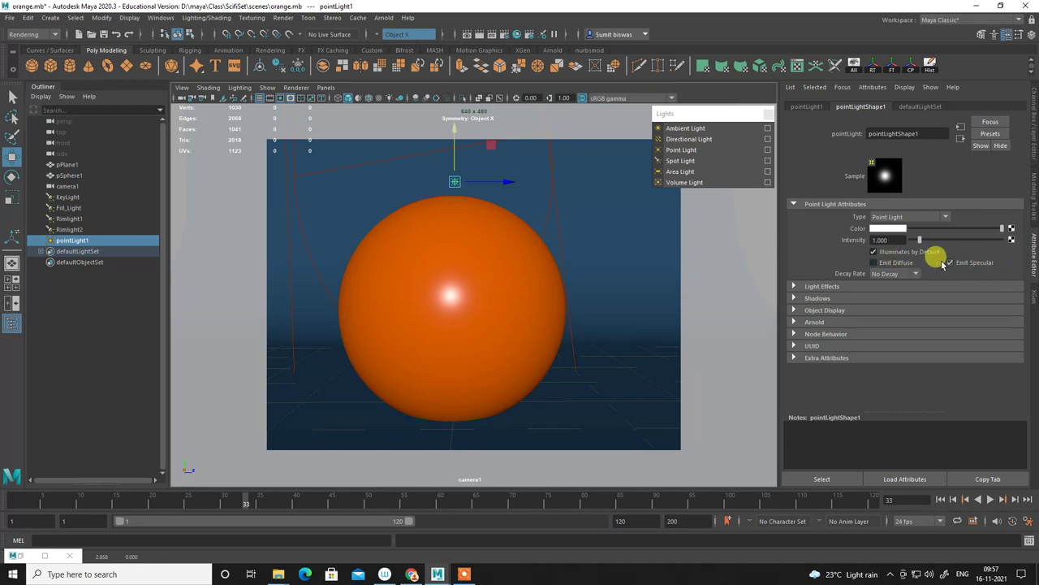
Position the point light in a side perspective pane to add a second highlight, then render.
key("space")
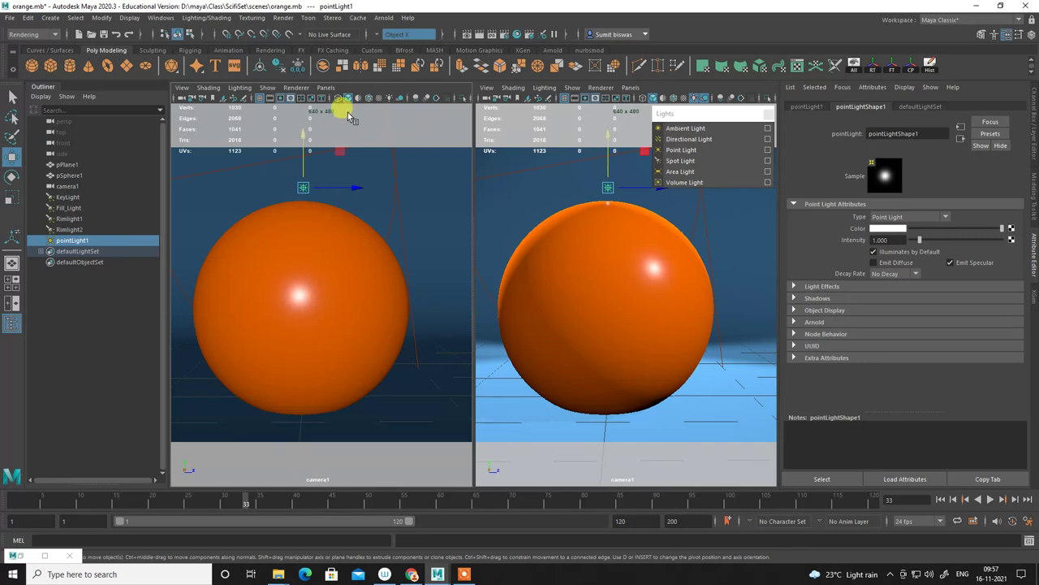
left_click(326, 88)
left_click(457, 106)
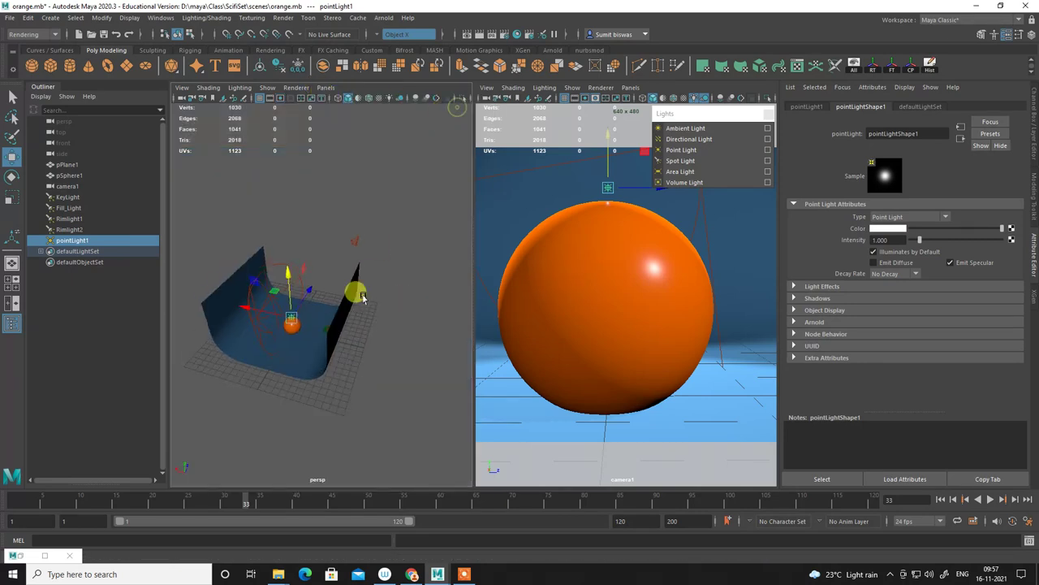
left_click_drag(363, 297, 325, 325, "alt")
scroll(325, 325, "up", 5)
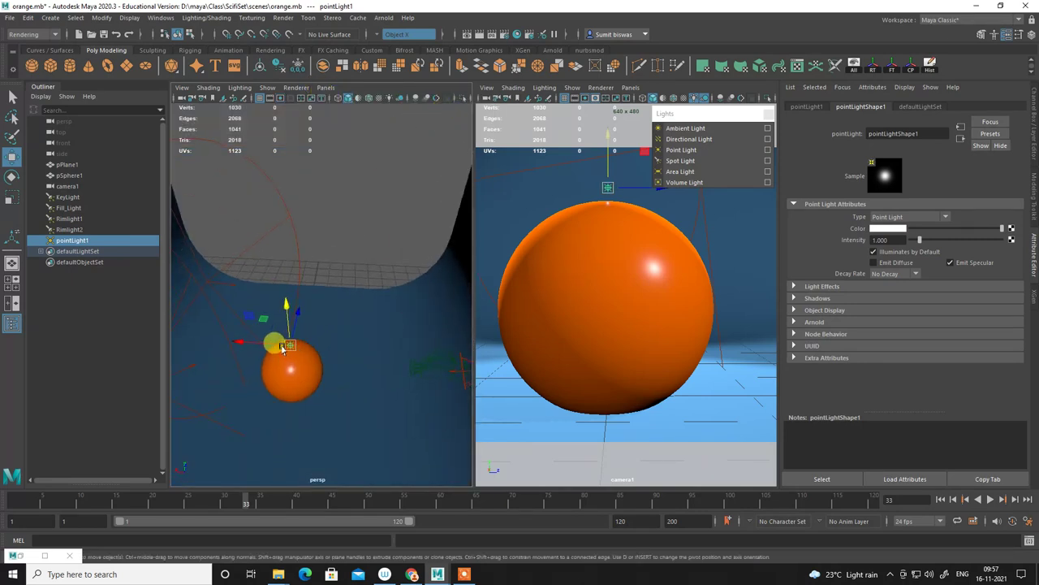
left_click_drag(283, 347, 361, 262)
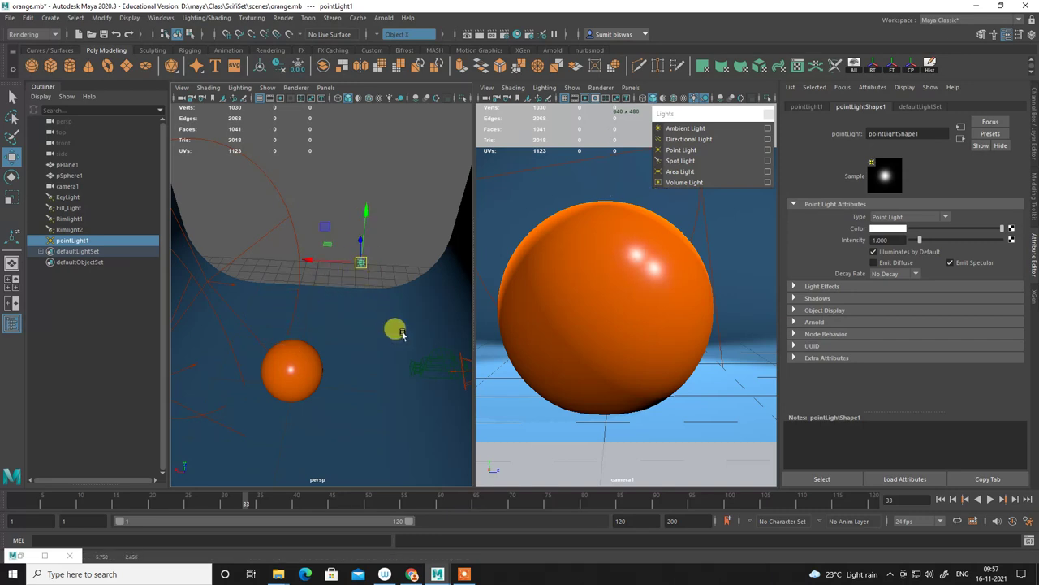
left_click_drag(401, 333, 309, 334, "alt")
left_click_drag(294, 297, 277, 385)
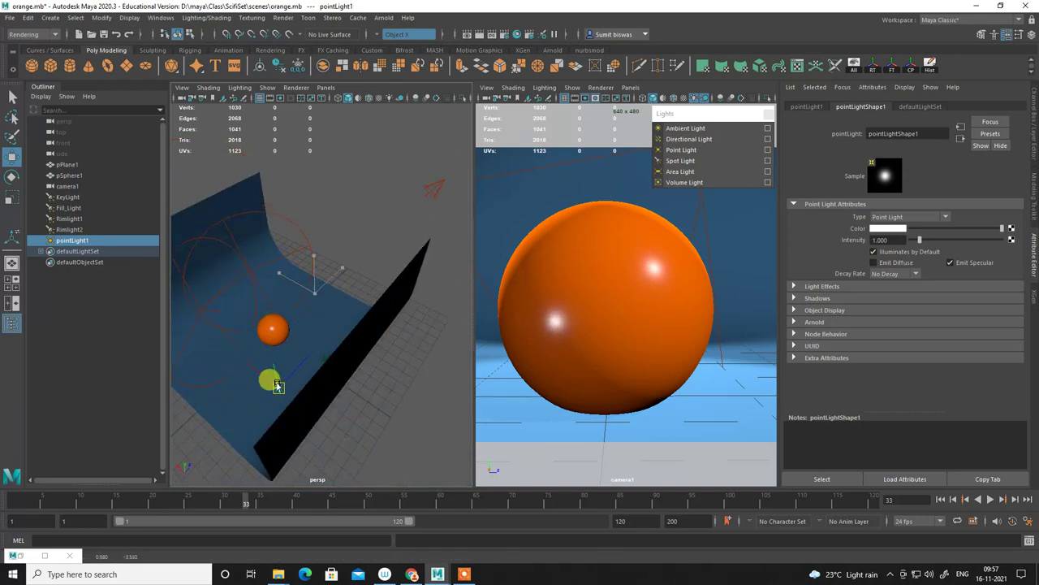
left_click(478, 35)
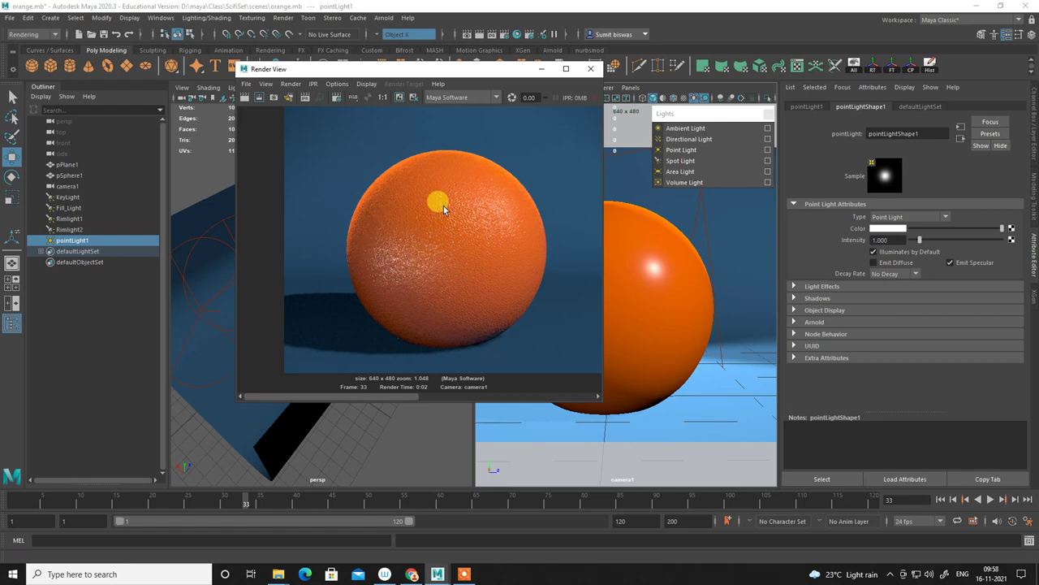
Open the orange's blinn2 material, try a higher Eccentricity, and render to check.
left_click(541, 68)
left_click(663, 297)
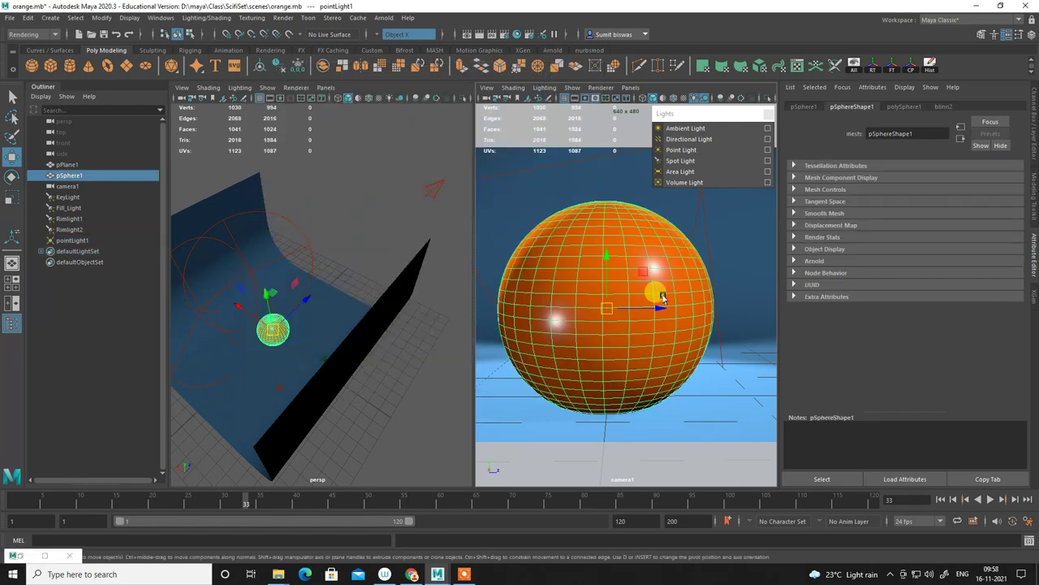
right_click_drag(663, 297, 674, 529)
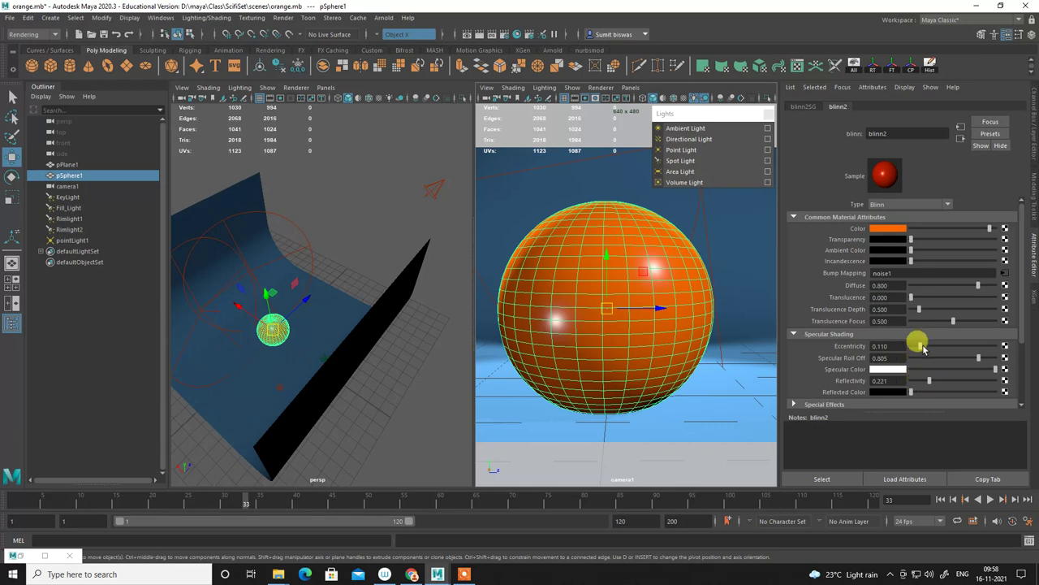
left_click_drag(922, 347, 952, 345)
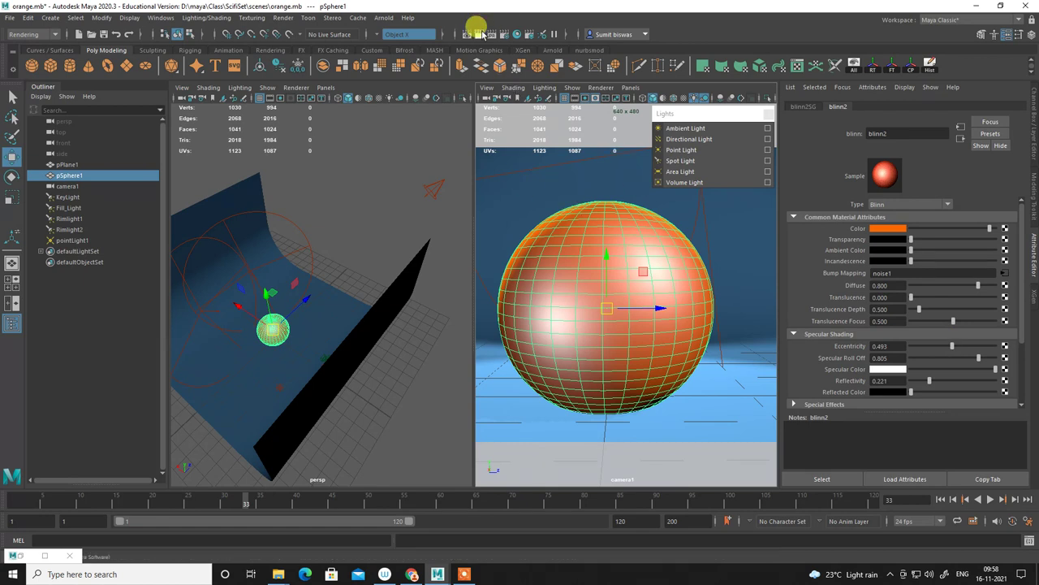
left_click(481, 33)
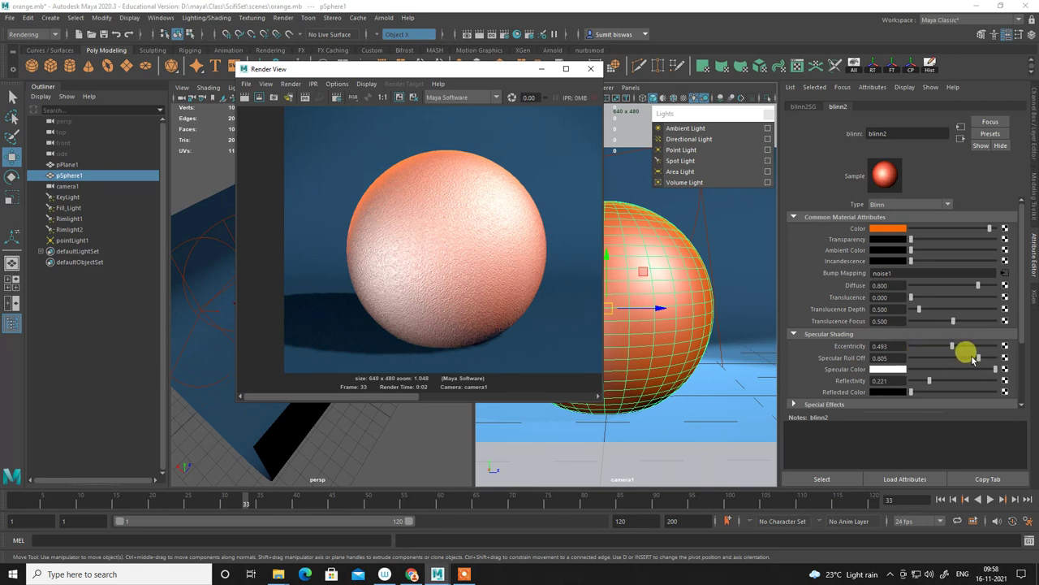
Lower Specular Roll Off to 0.227 and Eccentricity to 0.136, re-rendering after each change.
left_click_drag(979, 360, 930, 358)
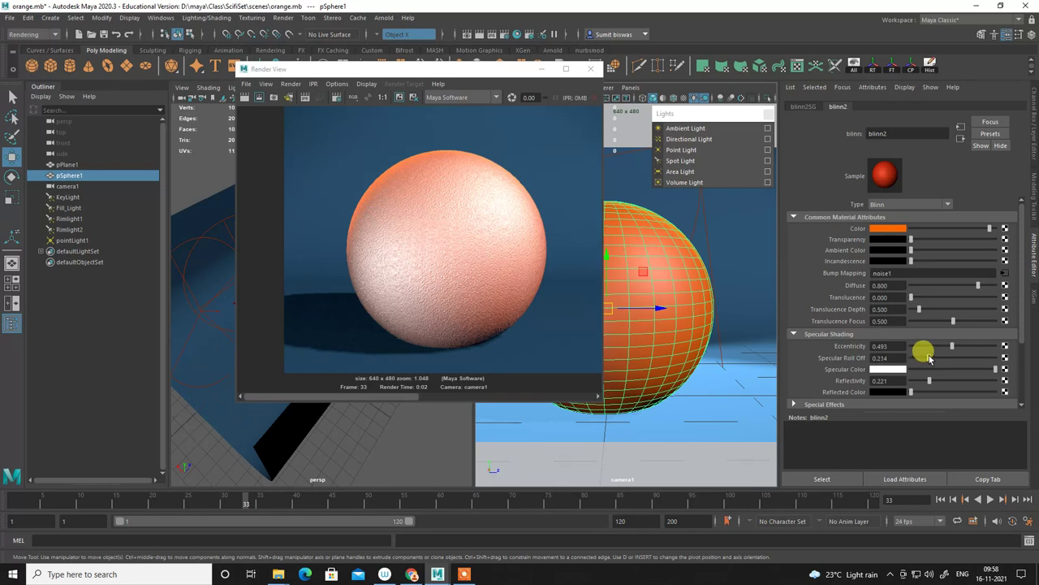
left_click(245, 96)
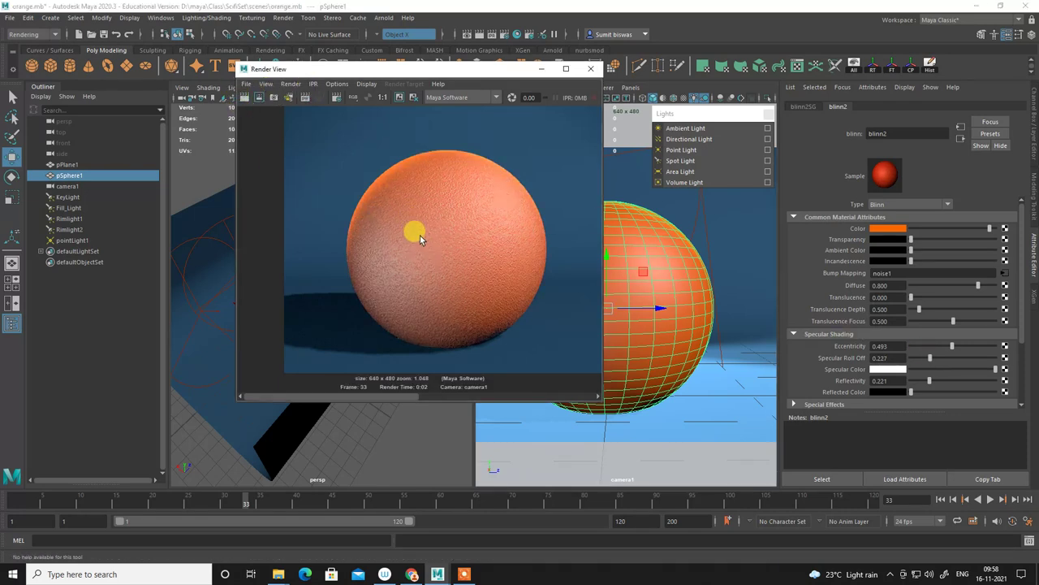
left_click_drag(952, 346, 956, 348)
left_click_drag(950, 345, 922, 346)
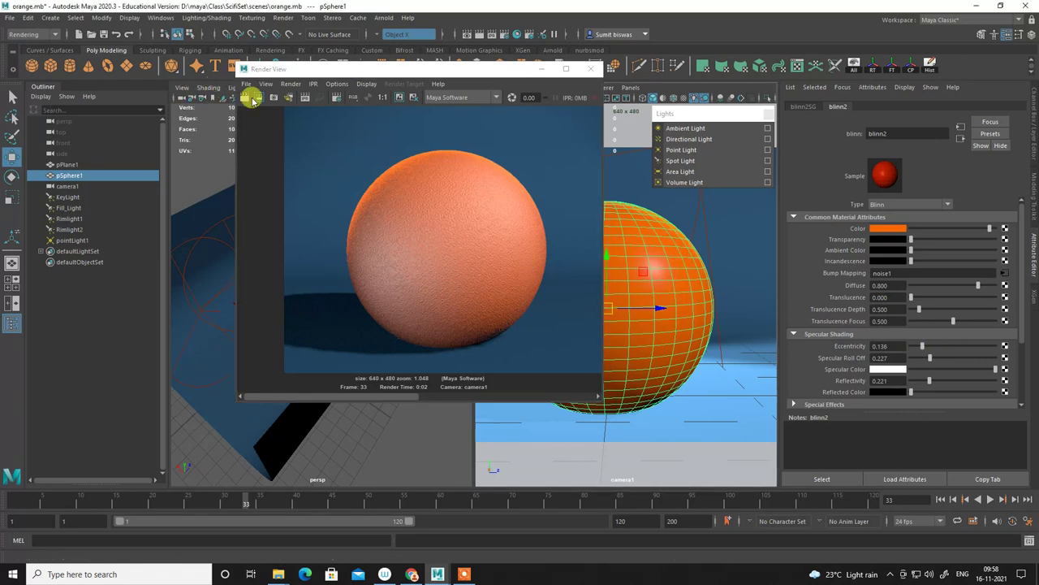
left_click(246, 97)
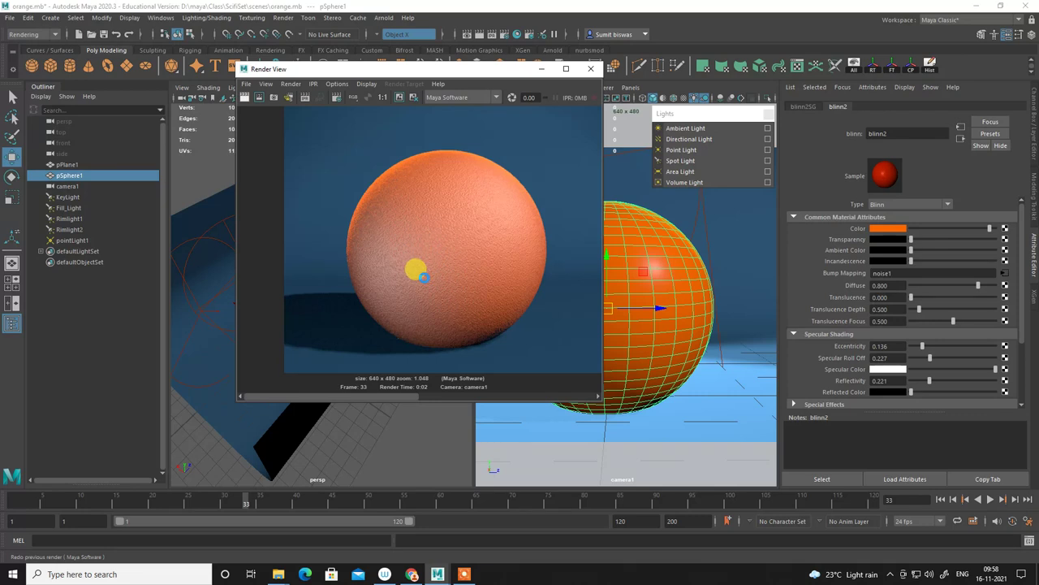
scroll(446, 277, "up", 4)
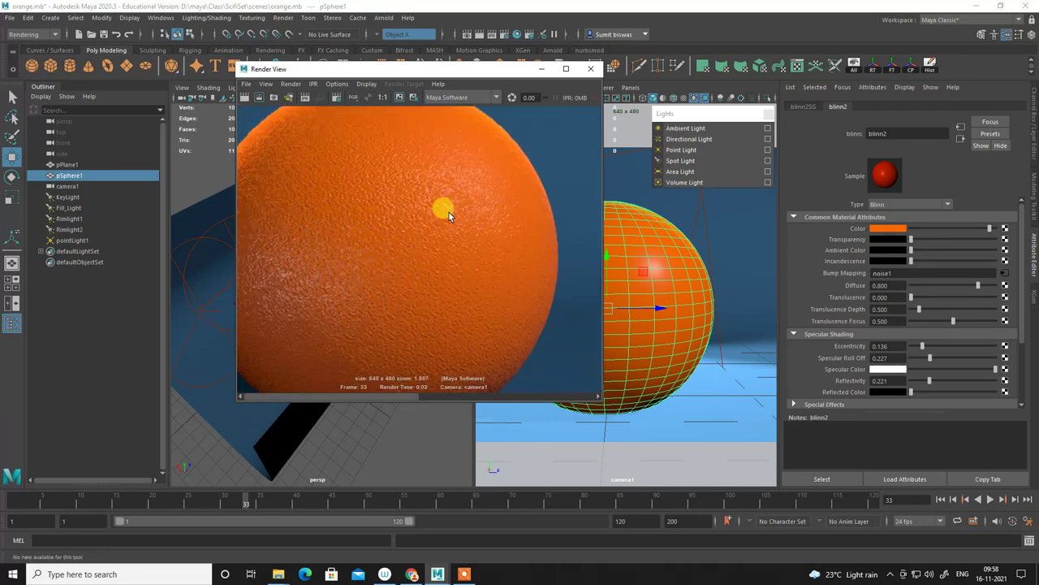
scroll(448, 211, "down", 2)
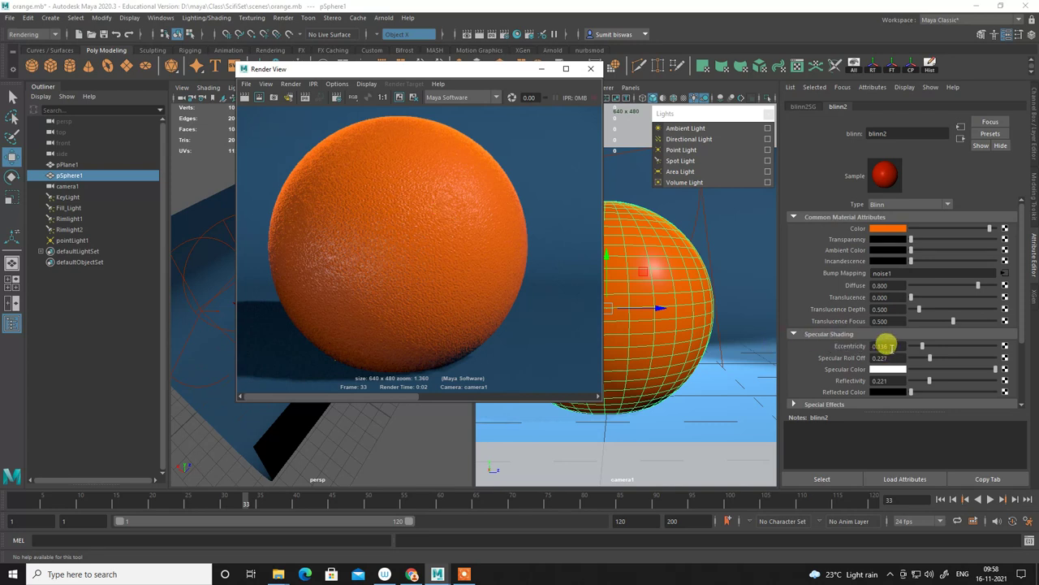
left_click_drag(888, 346, 861, 347)
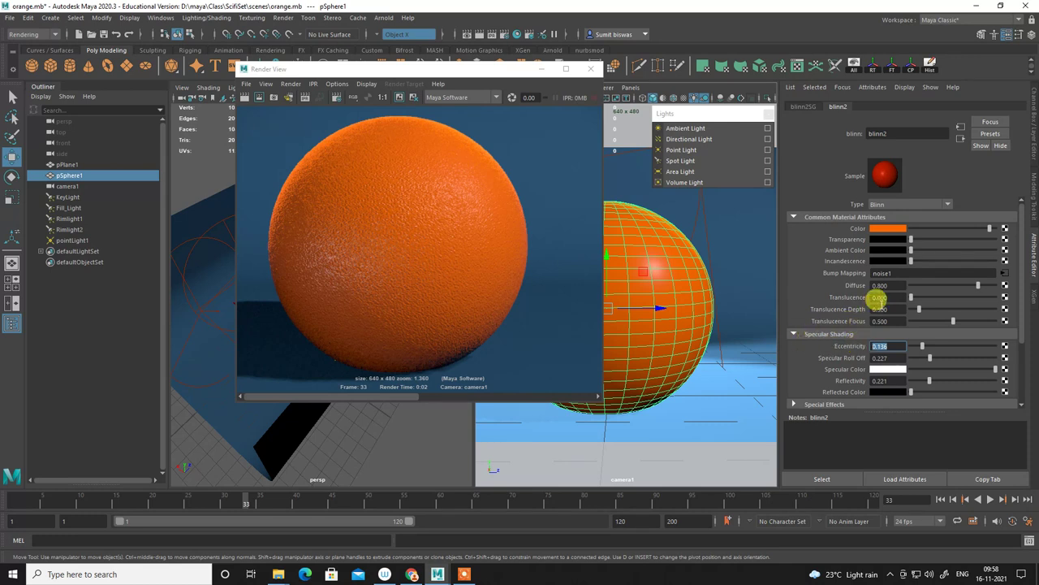
Set blinn2's Translucence to 0.045, re-rendering after each adjustment.
left_click(892, 297)
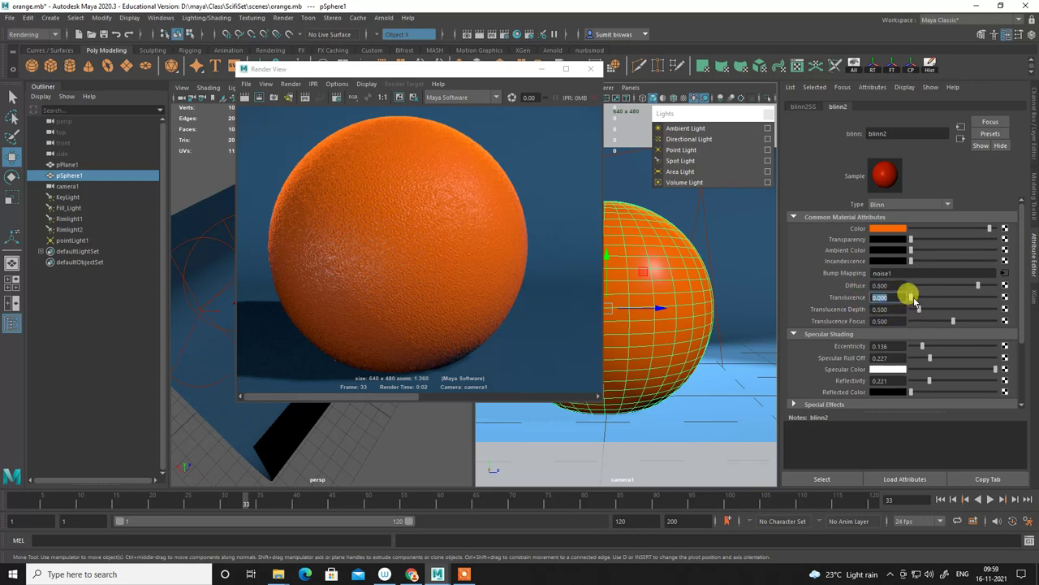
left_click_drag(915, 303, 919, 299)
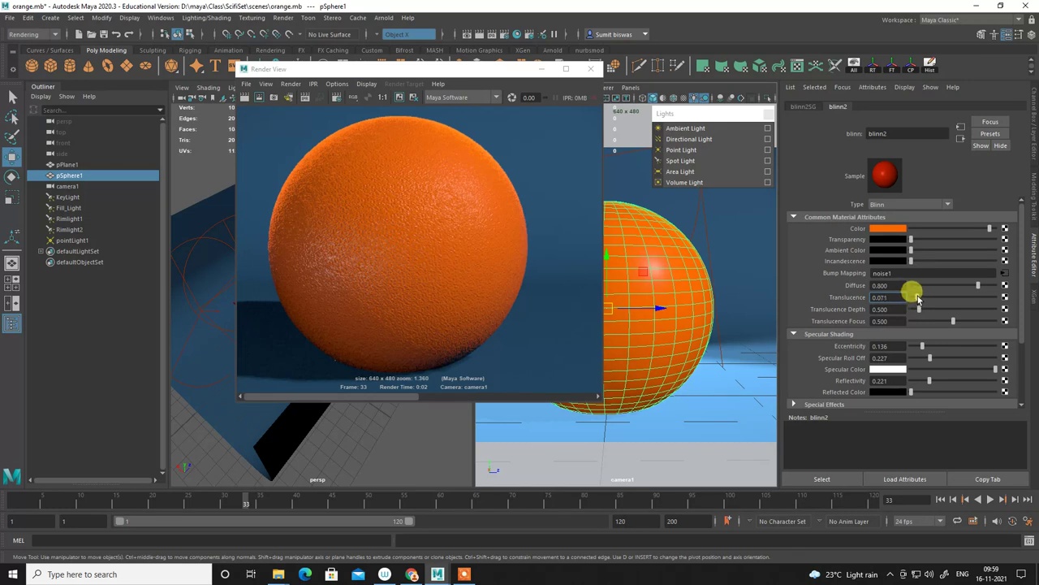
left_click(244, 97)
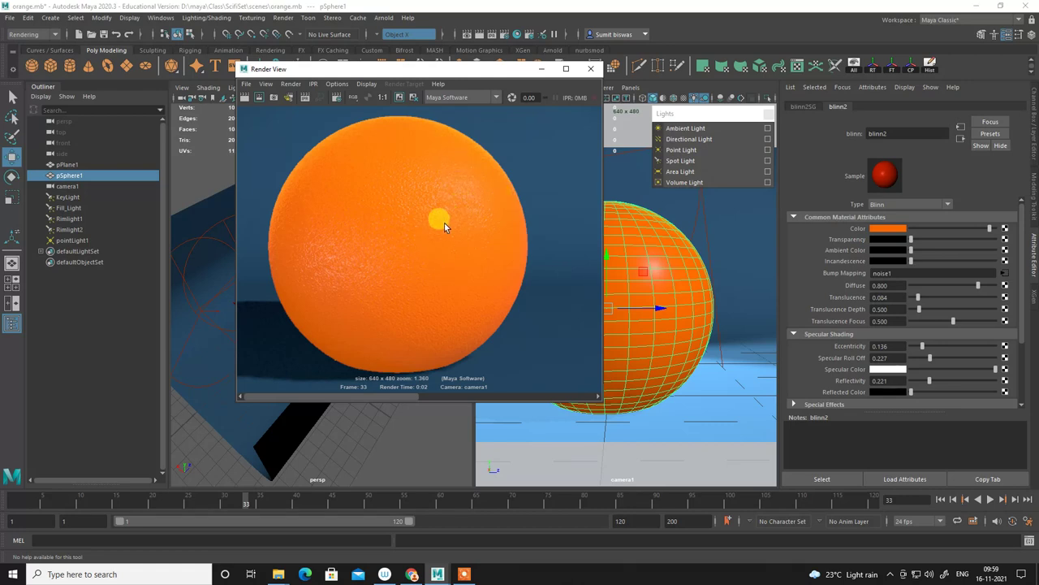
left_click_drag(919, 299, 916, 302)
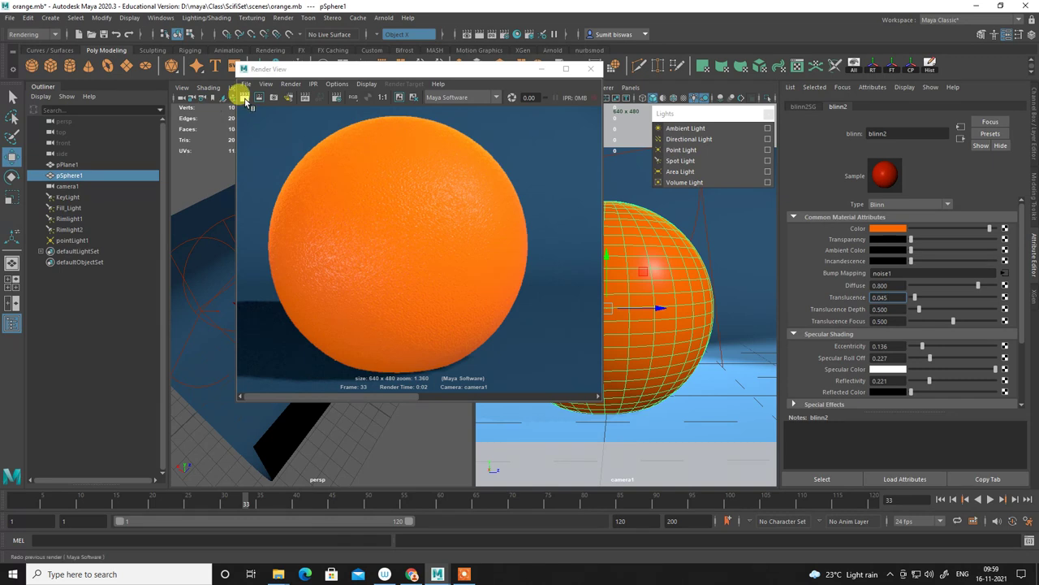
left_click(245, 97)
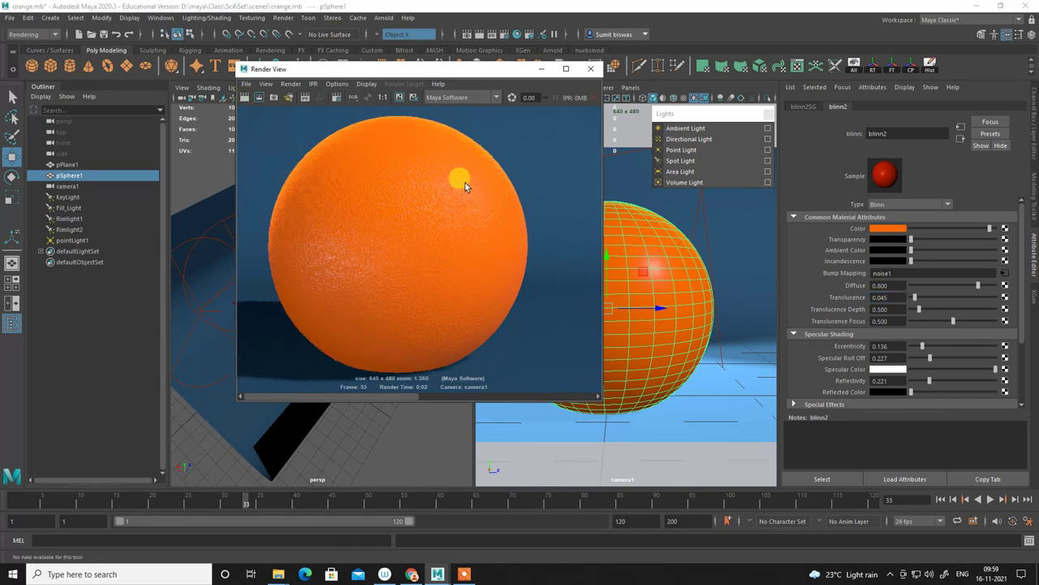
Zoom in and out on the new render to judge the translucent orange.
scroll(441, 165, "up", 1)
scroll(447, 158, "down", 2)
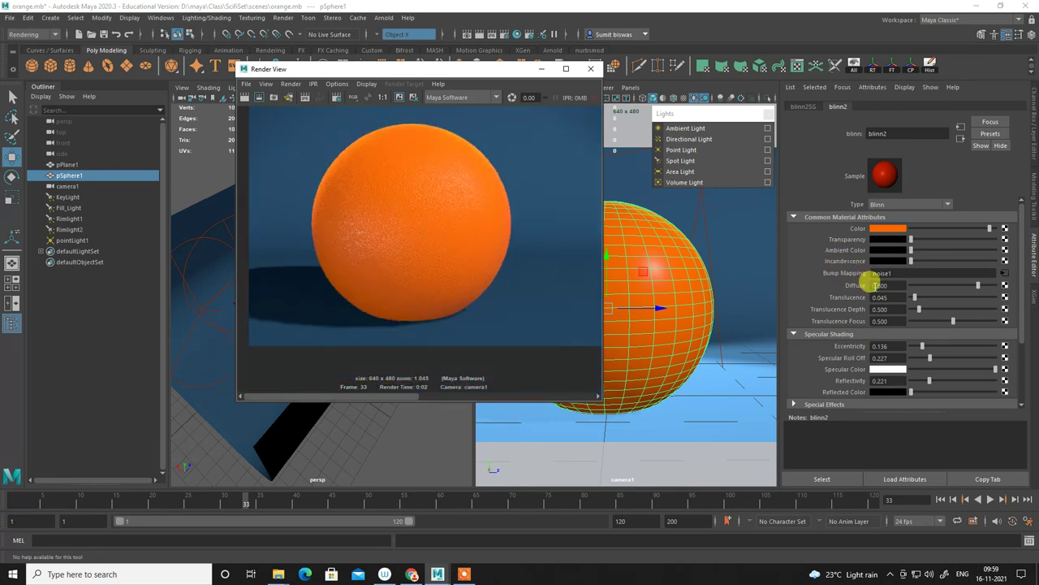
scroll(864, 284, "down", 3)
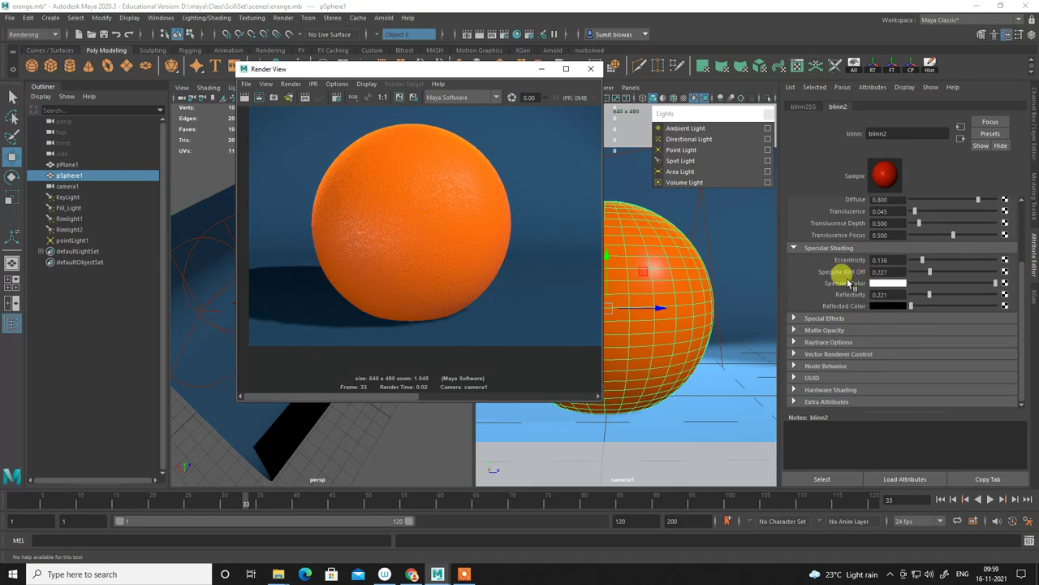
scroll(438, 170, "up", 5)
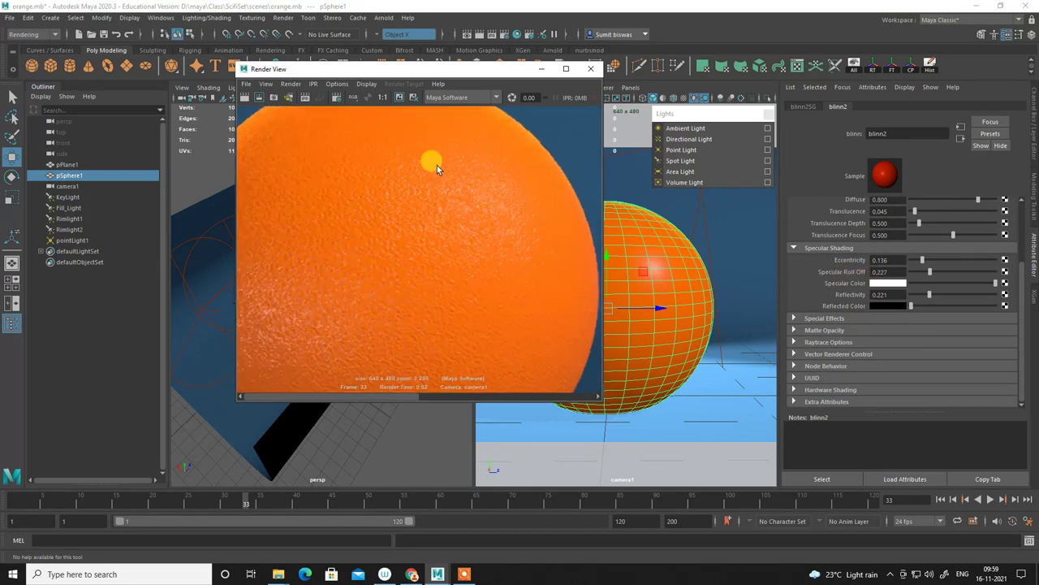
scroll(473, 195, "down", 4)
scroll(474, 196, "down", 1)
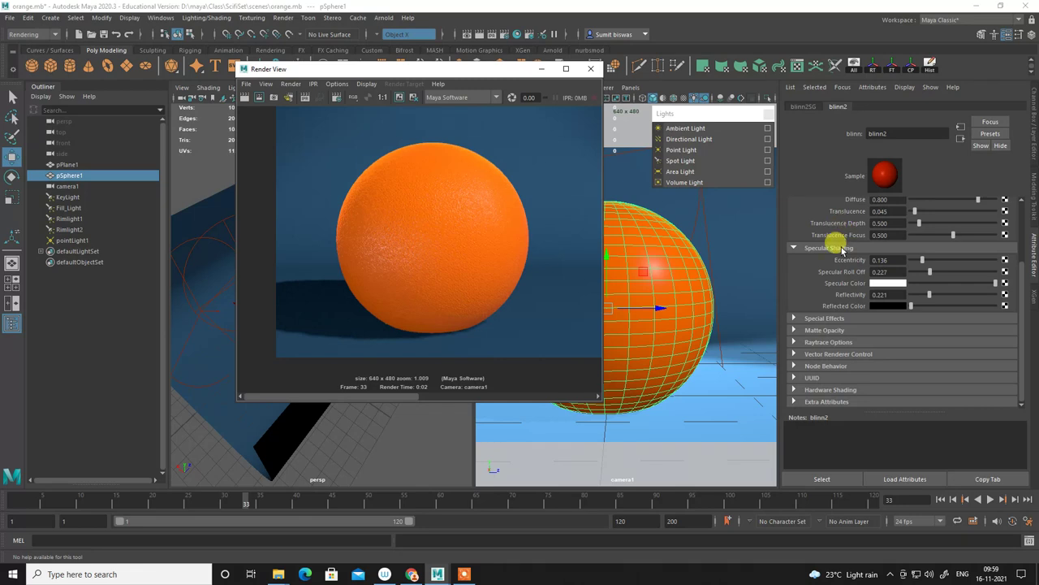
scroll(835, 242, "up", 2)
scroll(841, 252, "up", 2)
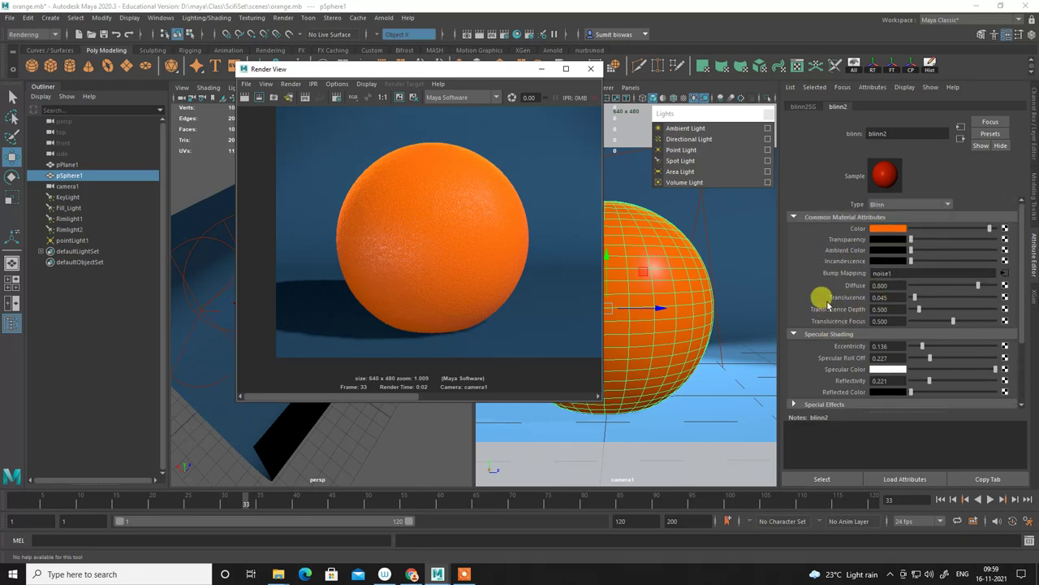
scroll(824, 298, "down", 3)
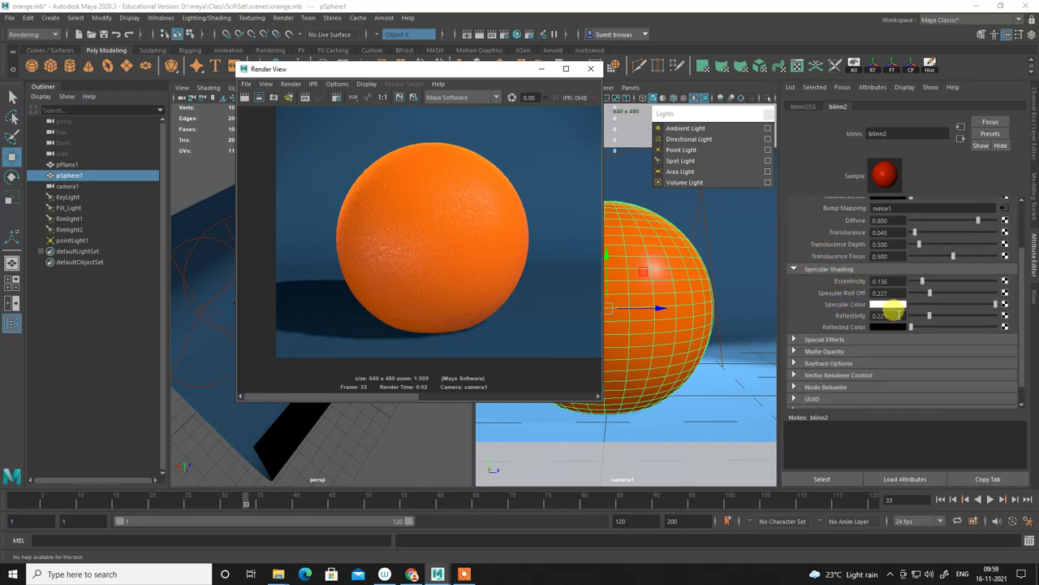
scroll(515, 234, "down", 1)
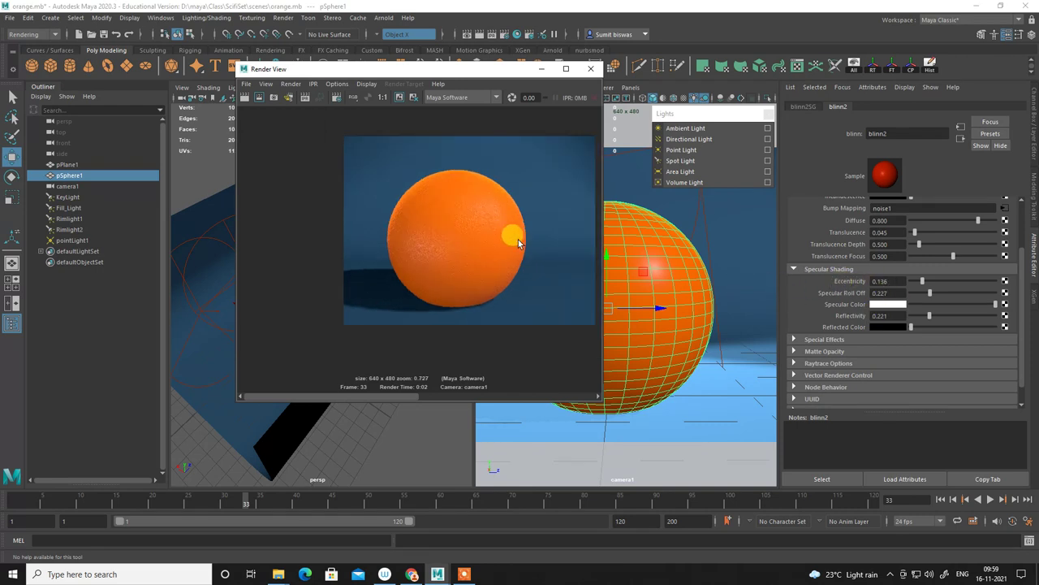
Close the Render View, deselect the sphere, and inspect the KeyLight and Fill_Light spotlights.
left_click(584, 70)
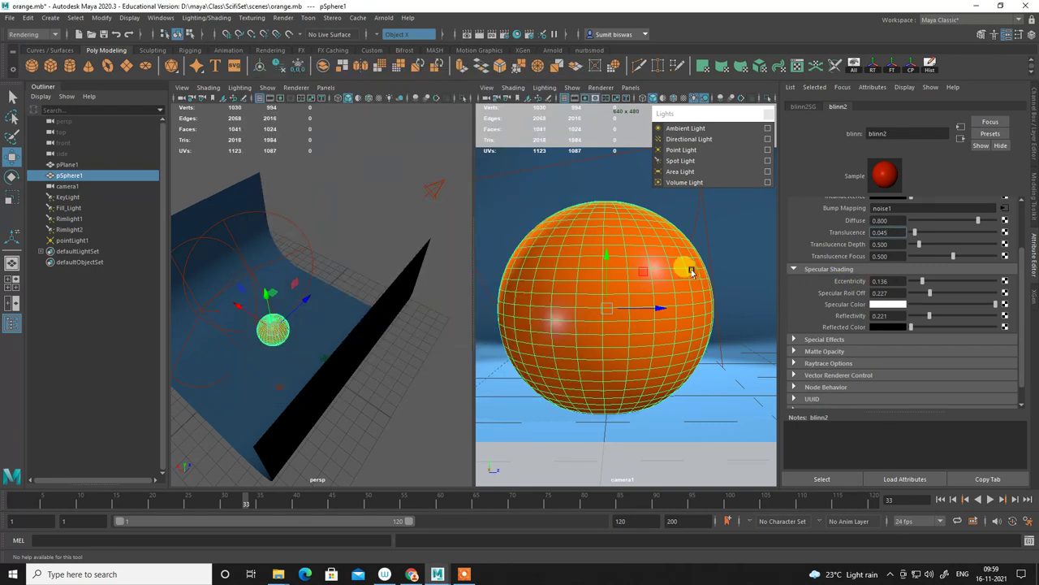
left_click(735, 288)
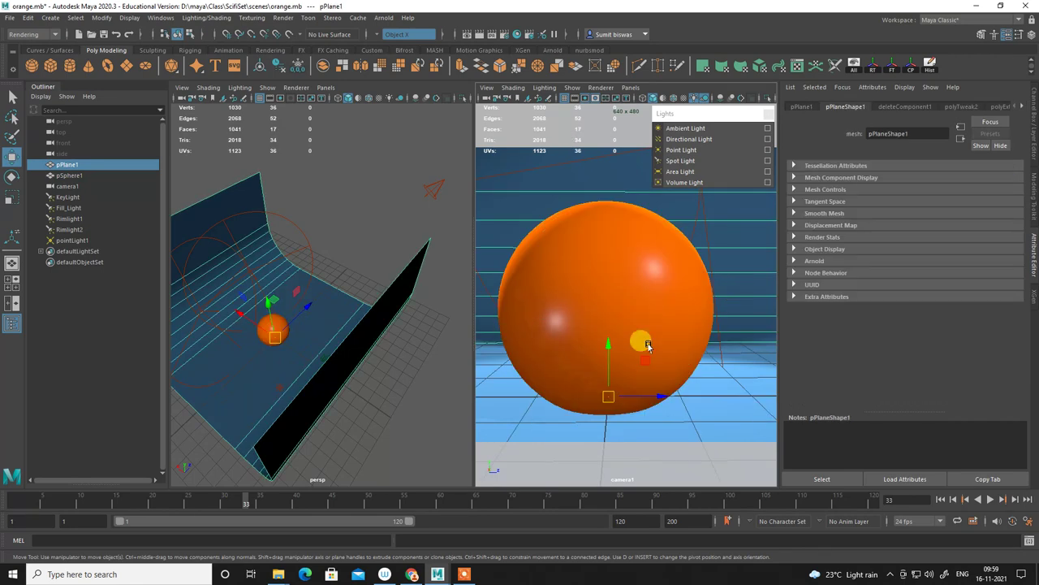
left_click(430, 190)
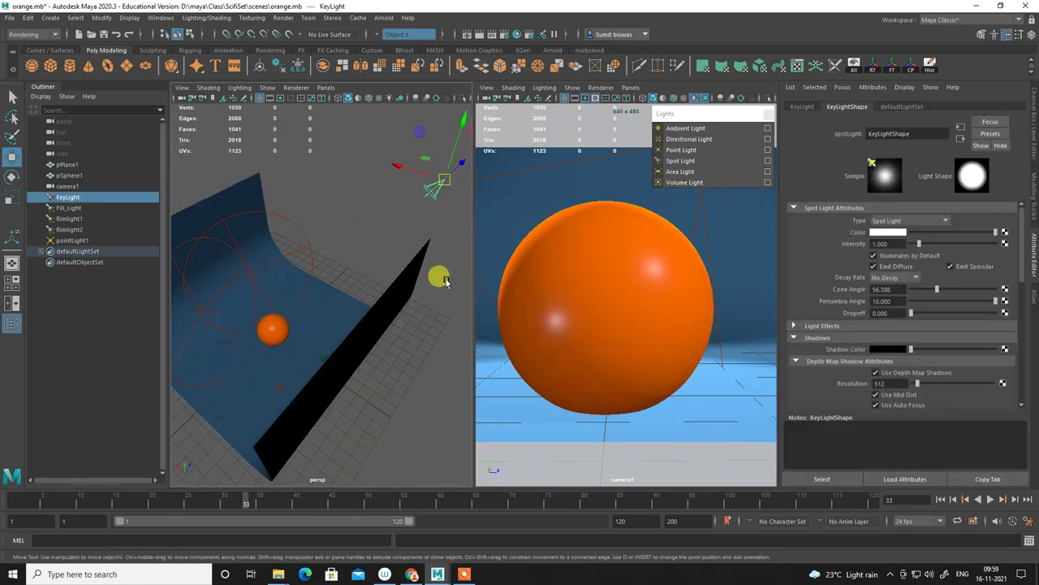
left_click_drag(437, 278, 390, 305, "alt")
scroll(390, 305, "up", 3)
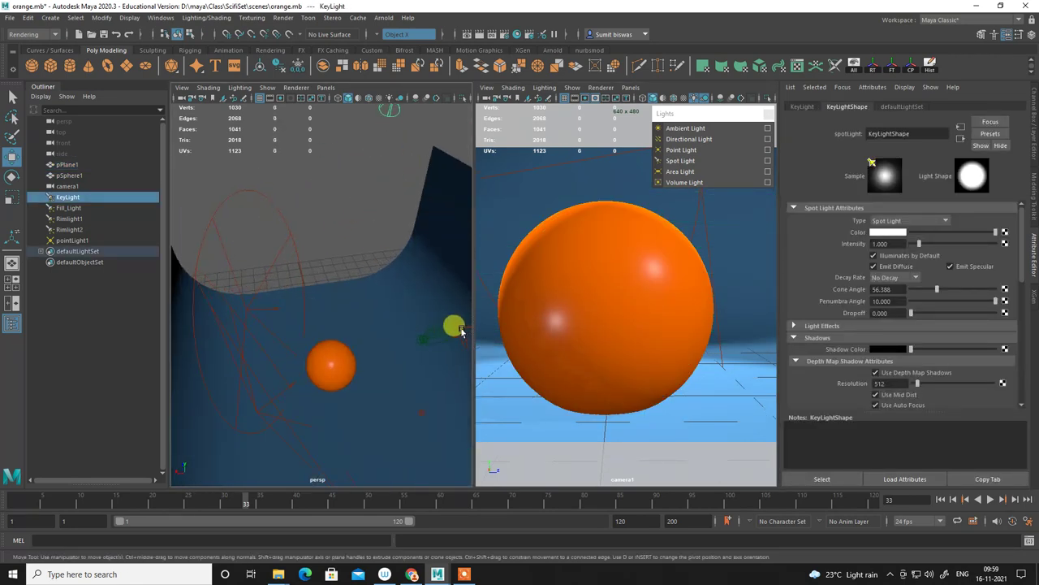
left_click(450, 329)
scroll(388, 361, "down", 4)
Orbit around the backdrop and inspect the Rimlight1 and Rimlight2 lights.
mouse_move(388, 361)
left_mouse_down("alt")
mouse_move(336, 360)
mouse_move(344, 273)
left_mouse_up("alt")
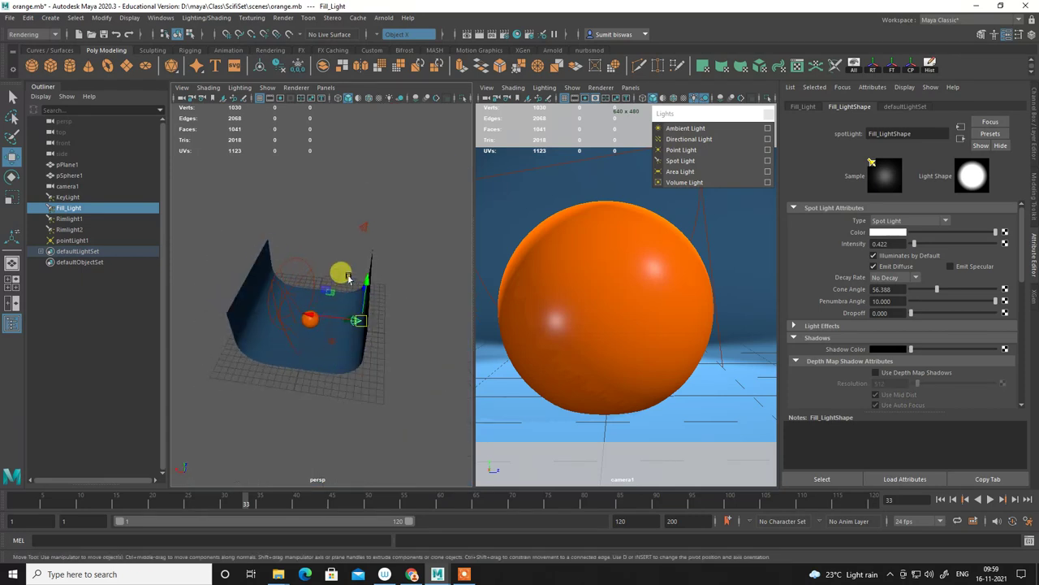
scroll(365, 332, "up", 3)
scroll(350, 317, "up", 2)
scroll(351, 319, "up", 1)
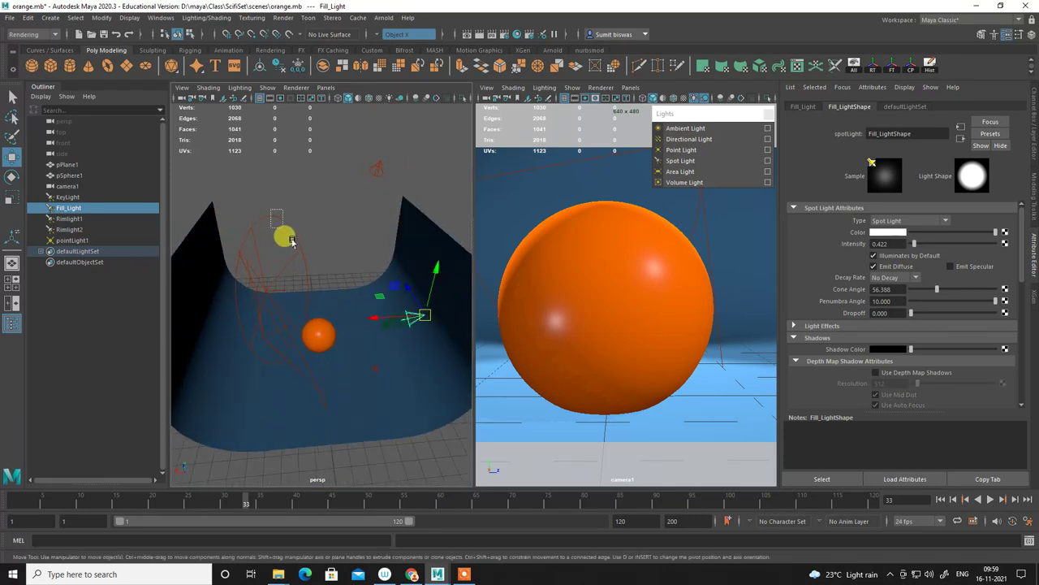
left_click(284, 235)
scroll(382, 288, "down", 4)
mouse_move(363, 294)
left_mouse_down("alt")
mouse_move(398, 309)
mouse_move(408, 337)
mouse_move(350, 238)
mouse_move(371, 281)
mouse_move(372, 219)
mouse_move(382, 265)
left_mouse_up("alt")
left_click(406, 312)
Recheck the KeyLight and Fill_Light spotlights, then clear the selection.
left_click(388, 185)
left_click(408, 311)
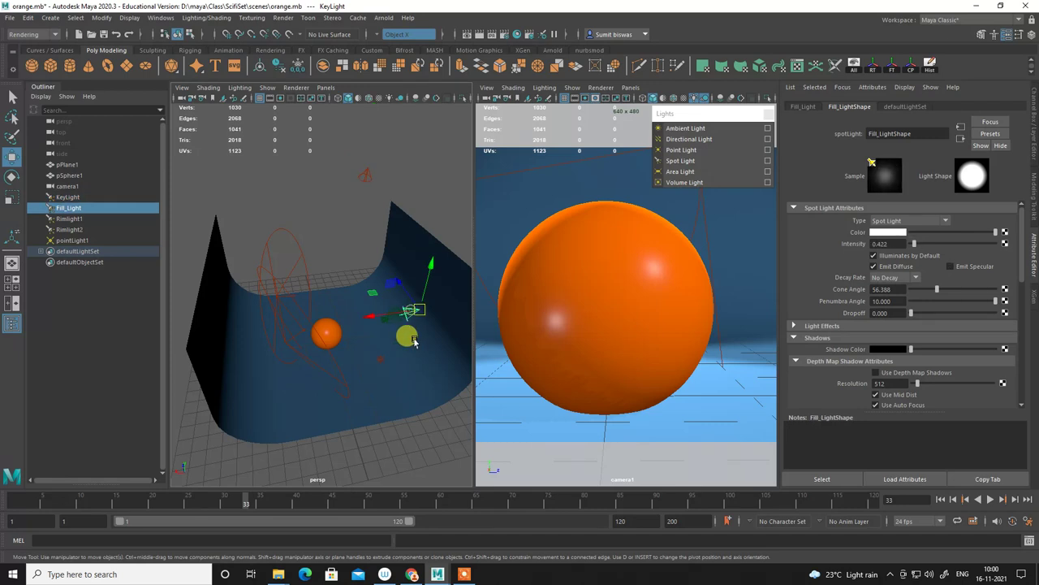
mouse_move(408, 339)
left_mouse_down("alt")
mouse_move(341, 347)
mouse_move(343, 360)
mouse_move(349, 344)
mouse_move(332, 313)
left_mouse_up("alt")
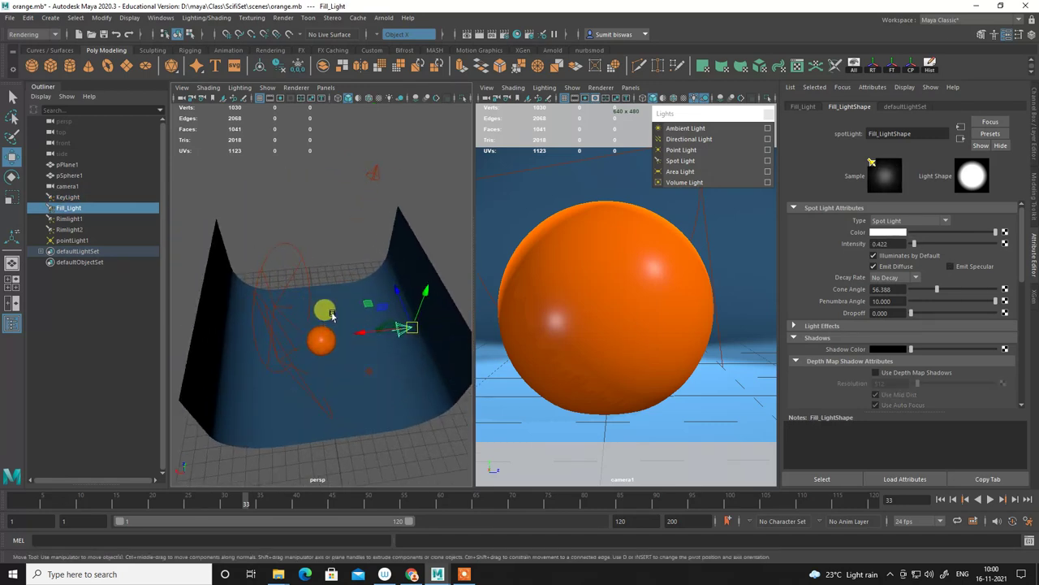
left_click(357, 181)
mouse_move(357, 181)
left_mouse_down("alt")
mouse_move(322, 303)
mouse_move(352, 255)
mouse_move(359, 287)
mouse_move(325, 298)
mouse_move(378, 274)
mouse_move(332, 287)
mouse_move(376, 294)
mouse_move(230, 299)
mouse_move(525, 269)
left_mouse_up("alt")
Select pPlane1 to show pPlaneShape1 in the Attribute Editor.
left_click(573, 179)
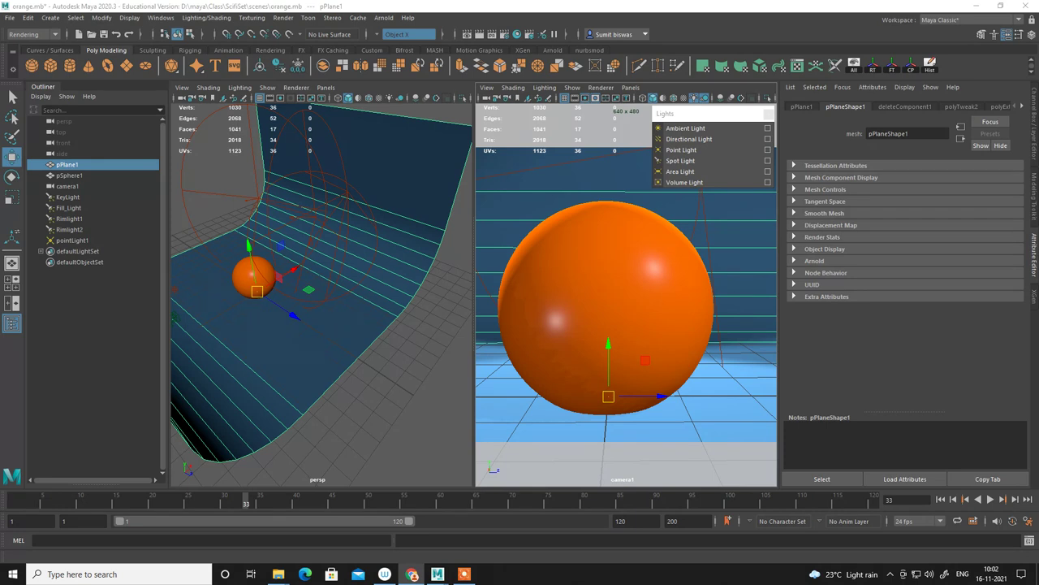
left_click(259, 363)
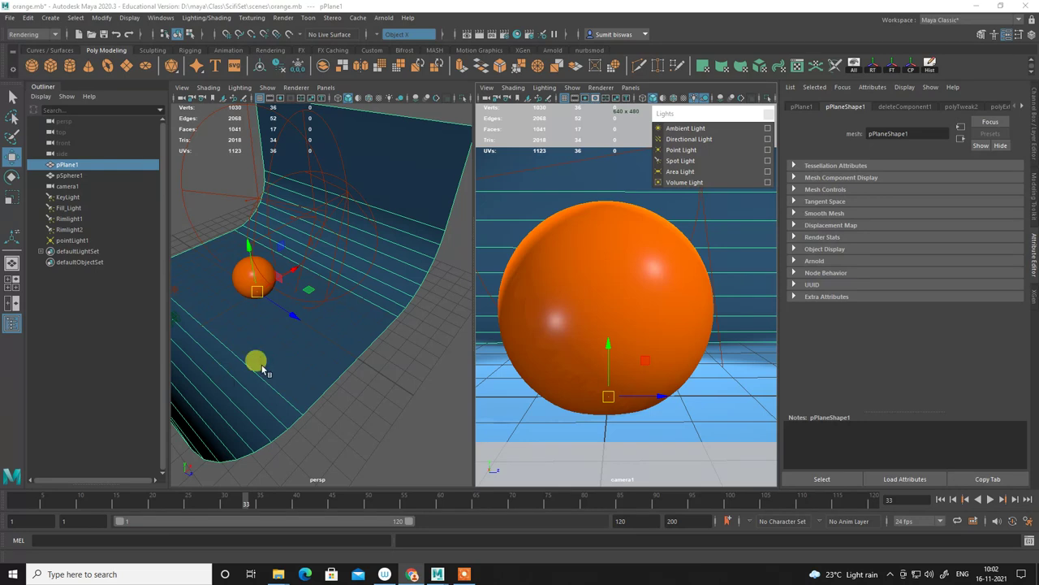